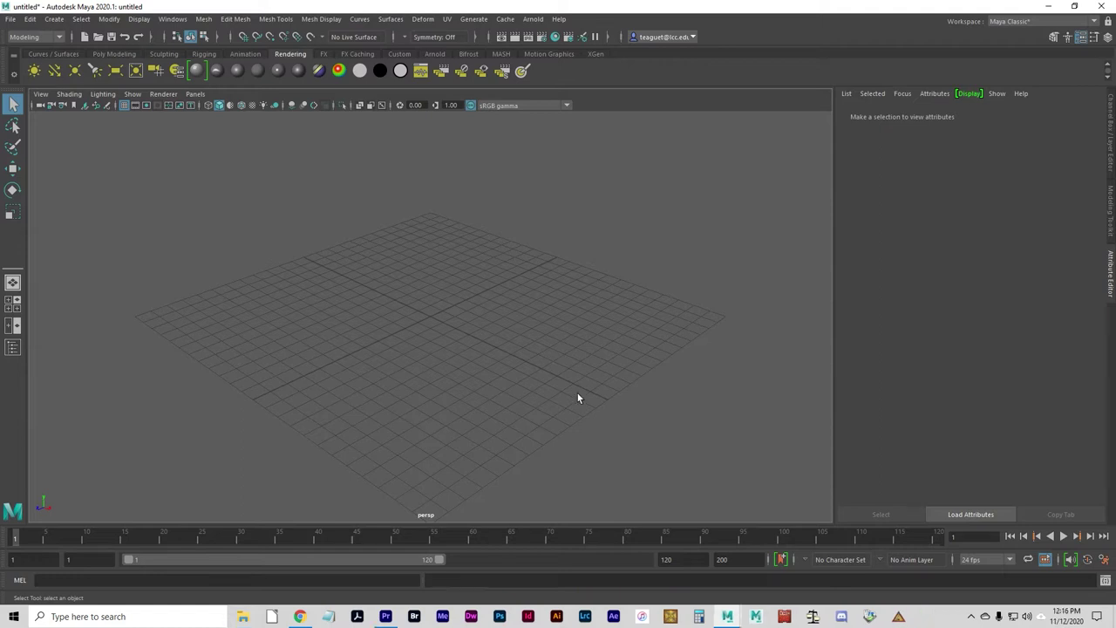
- Open the scene chessBoard.ma, discard the untitled scene's changes, and close the Outliner window
click(10, 20)
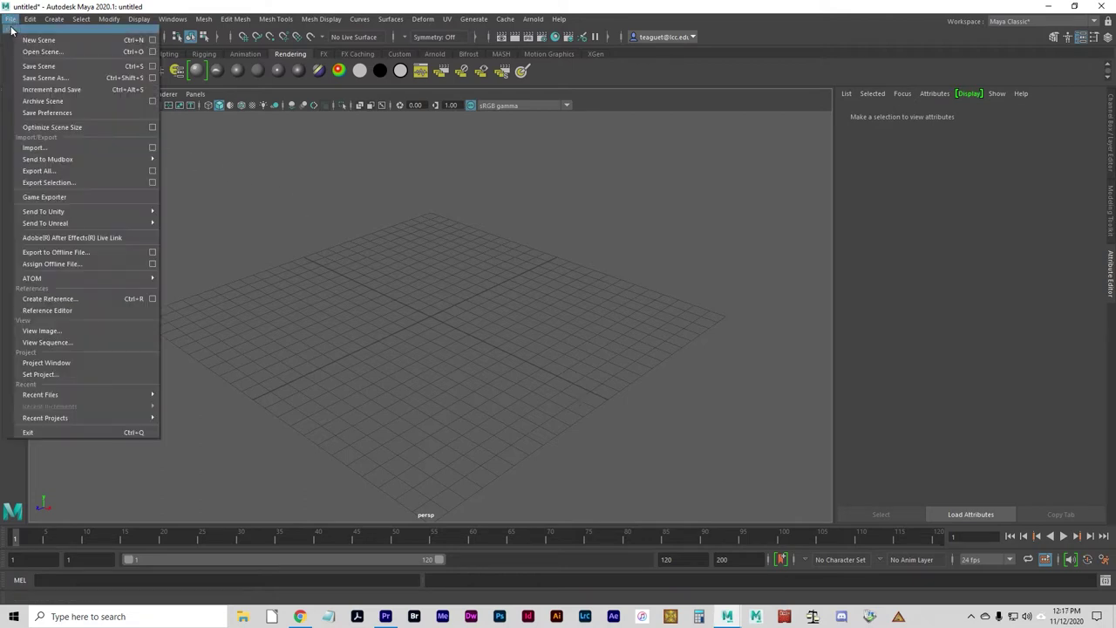
click(39, 50)
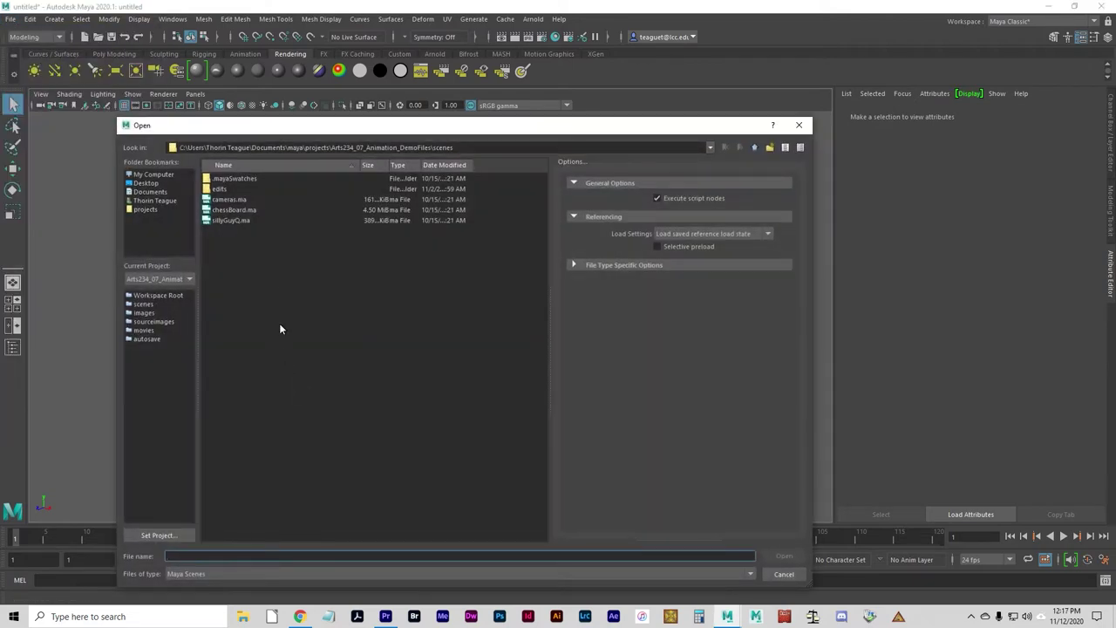
click(252, 210)
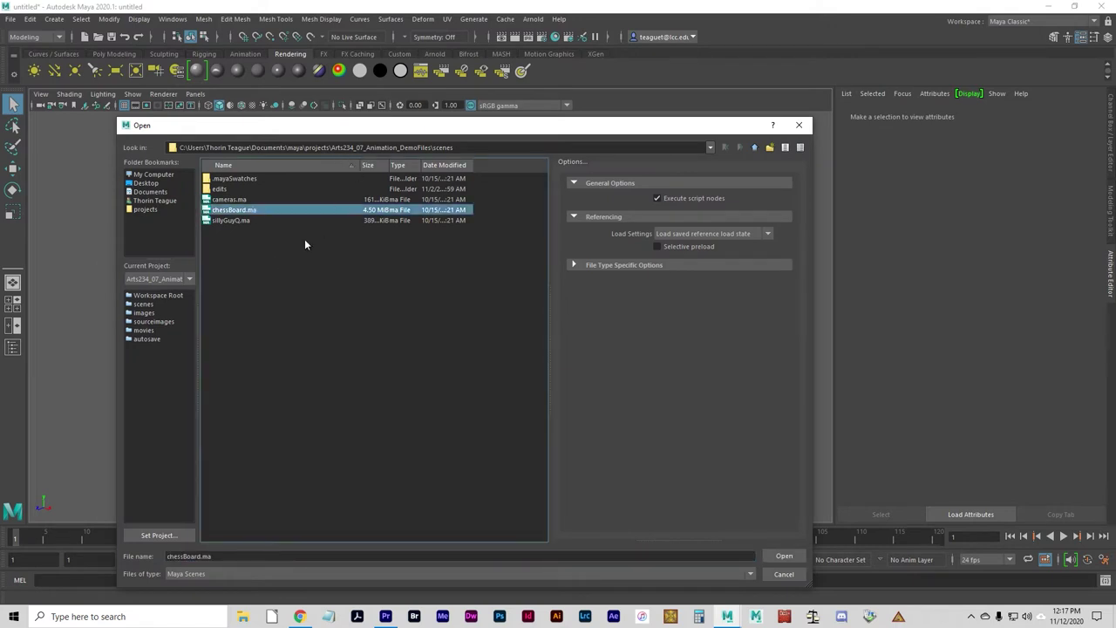
click(779, 556)
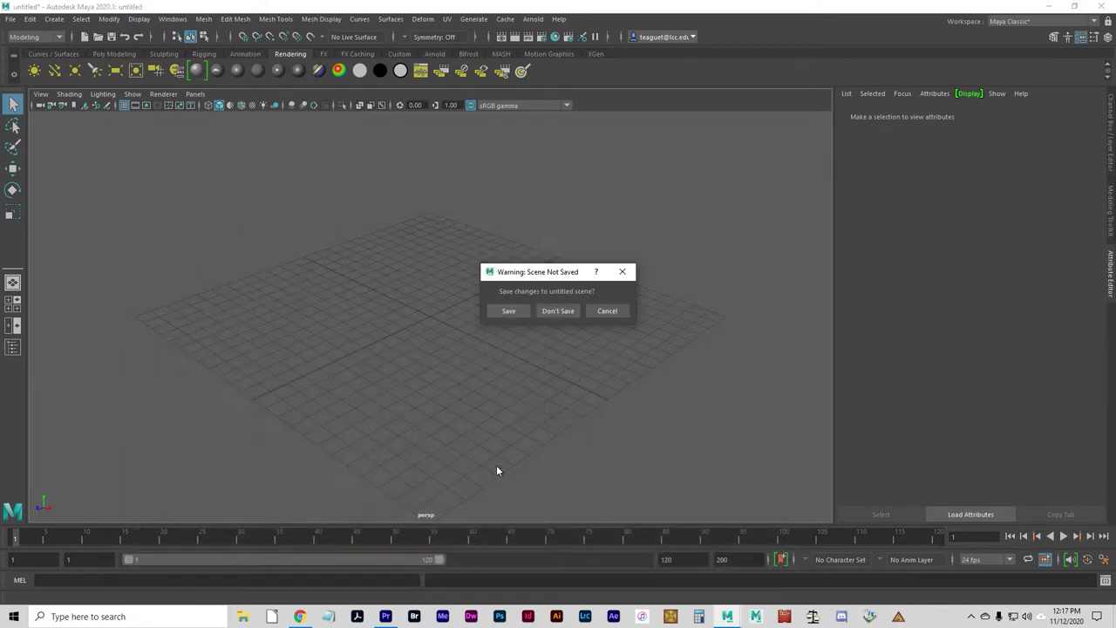
click(568, 310)
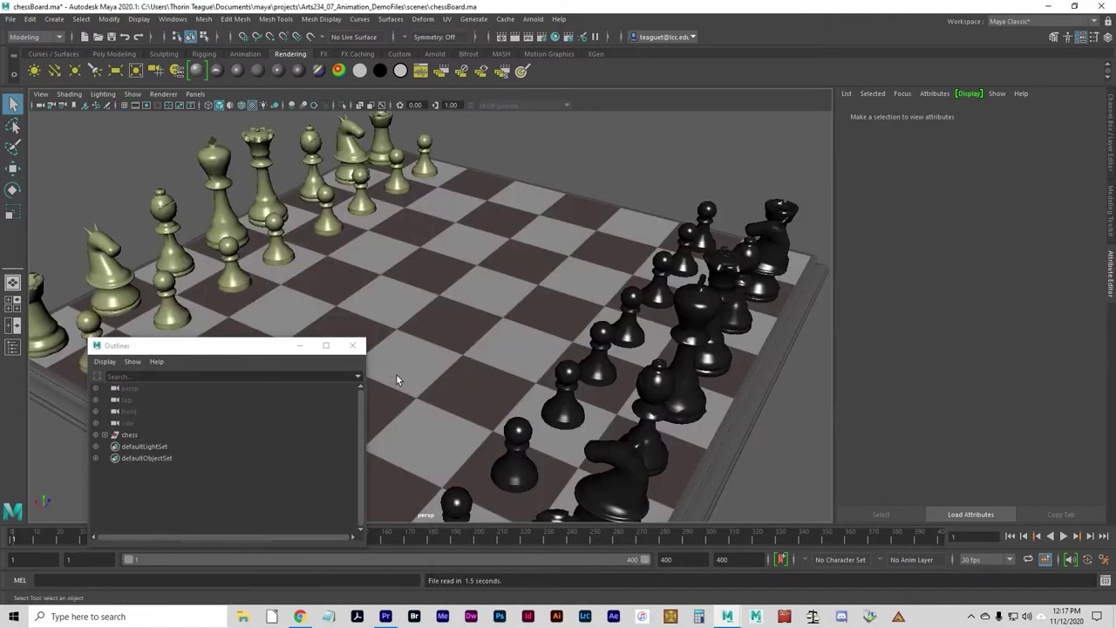
click(354, 347)
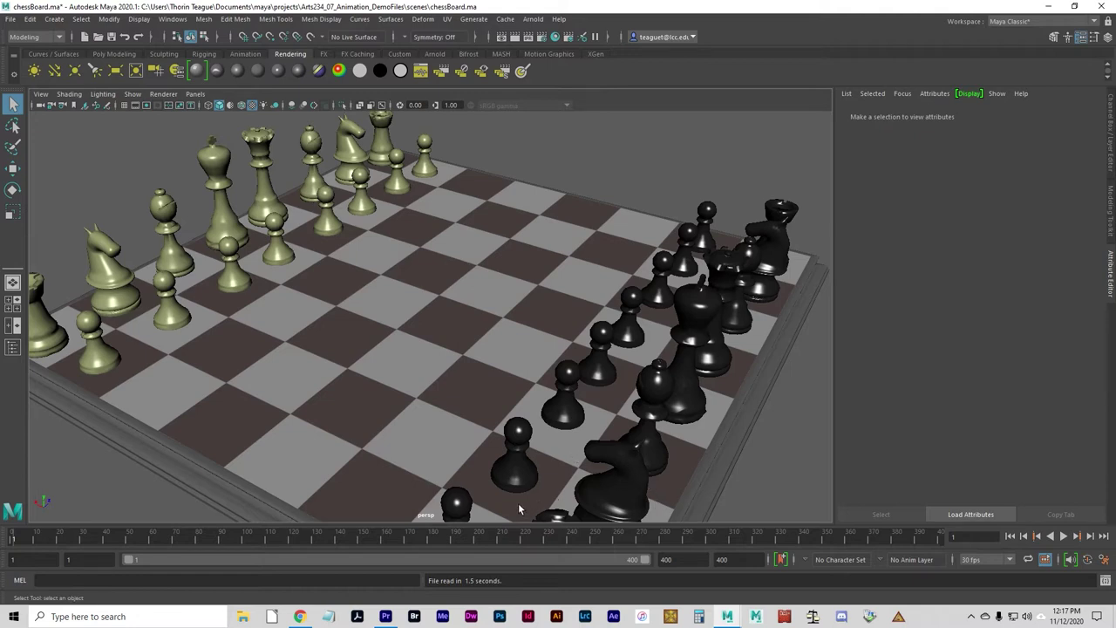
- Try out playback and scrub the timeline through about the first 45 frames, returning to frame 1
click(26, 559)
key(alt+v)
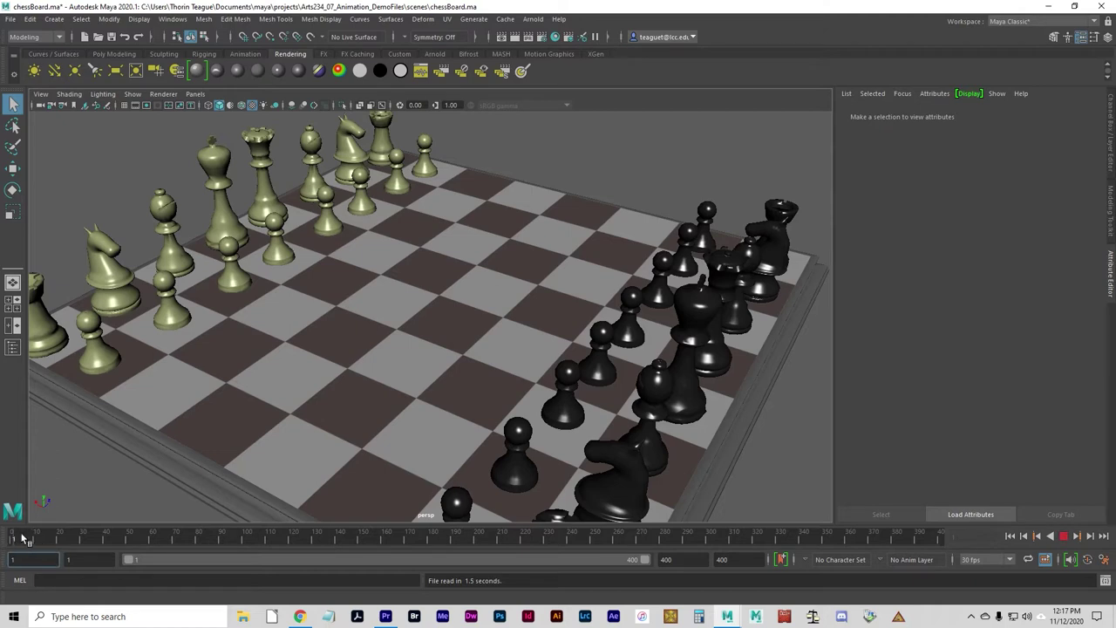
key(alt+v)
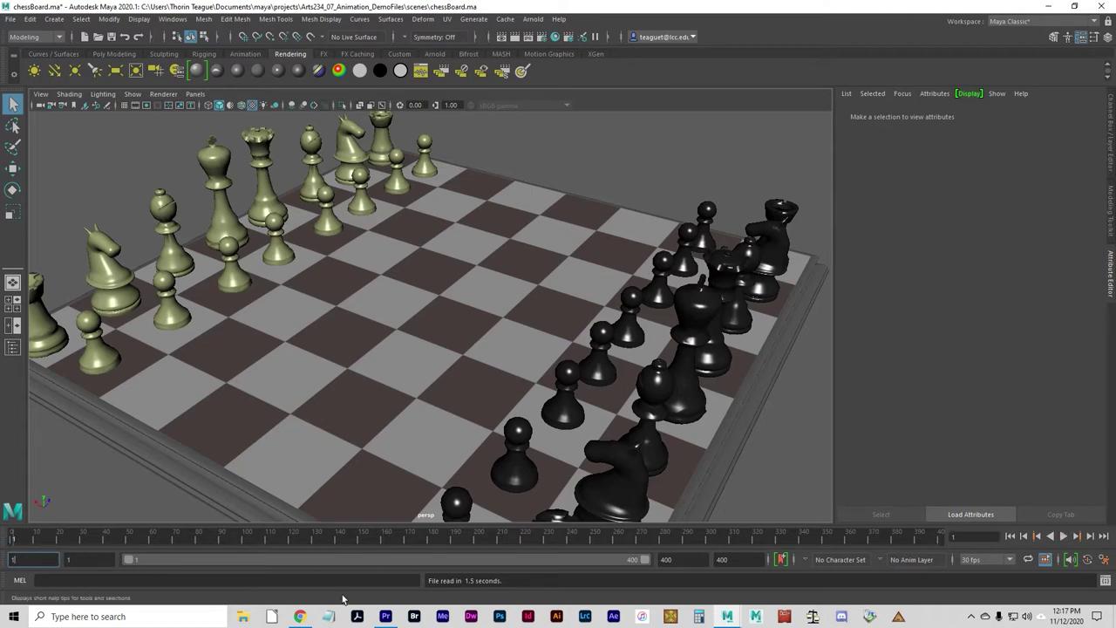
key(alt+v)
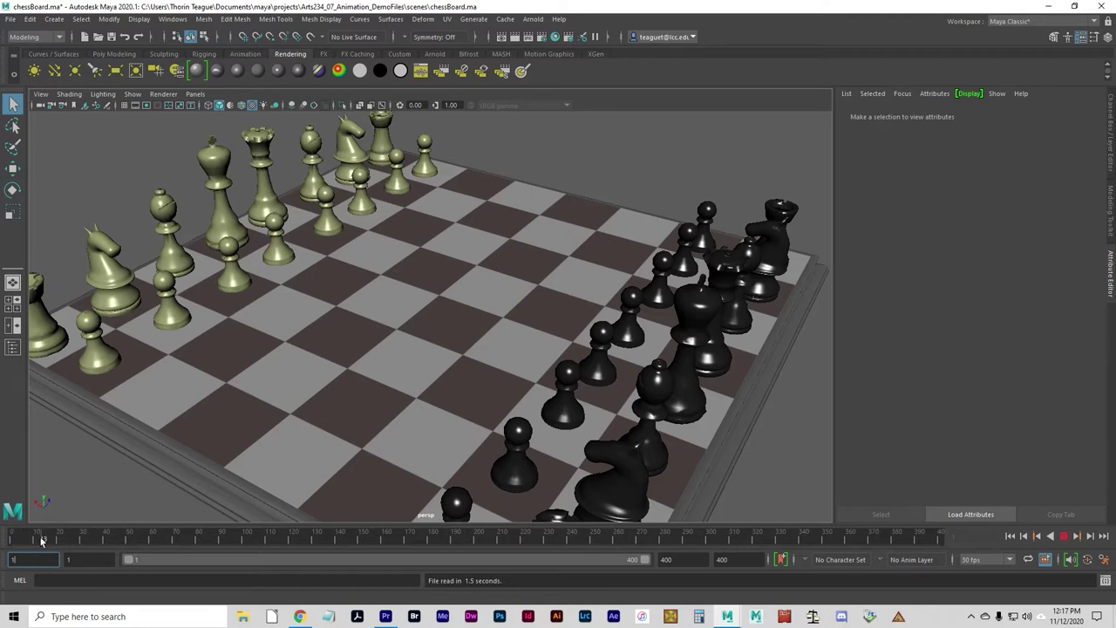
key(alt+v)
click(75, 541)
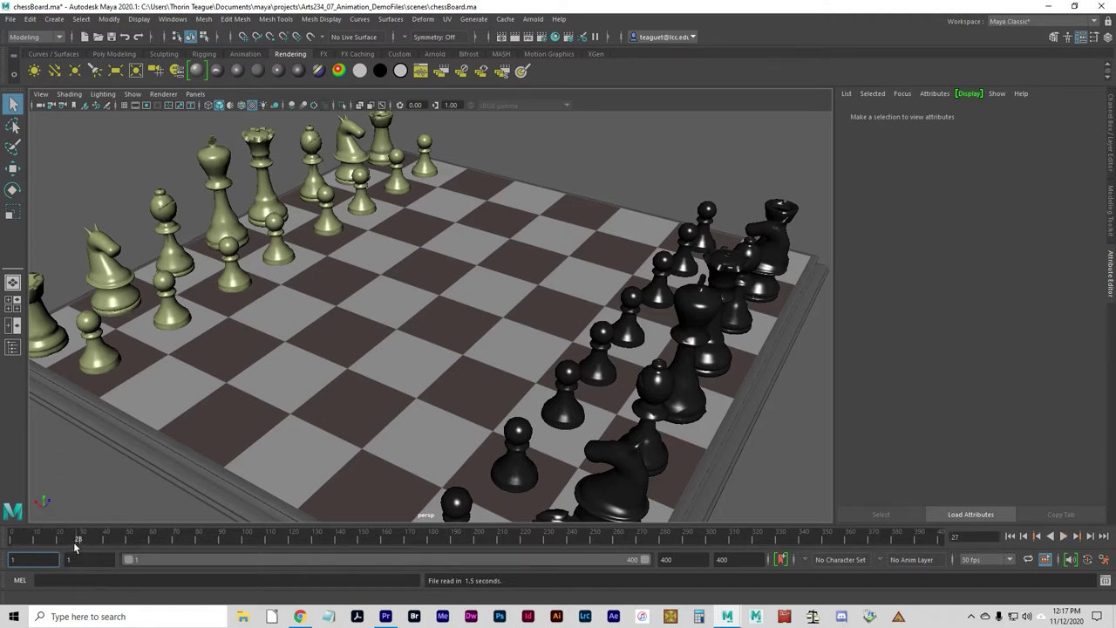
key(alt+v)
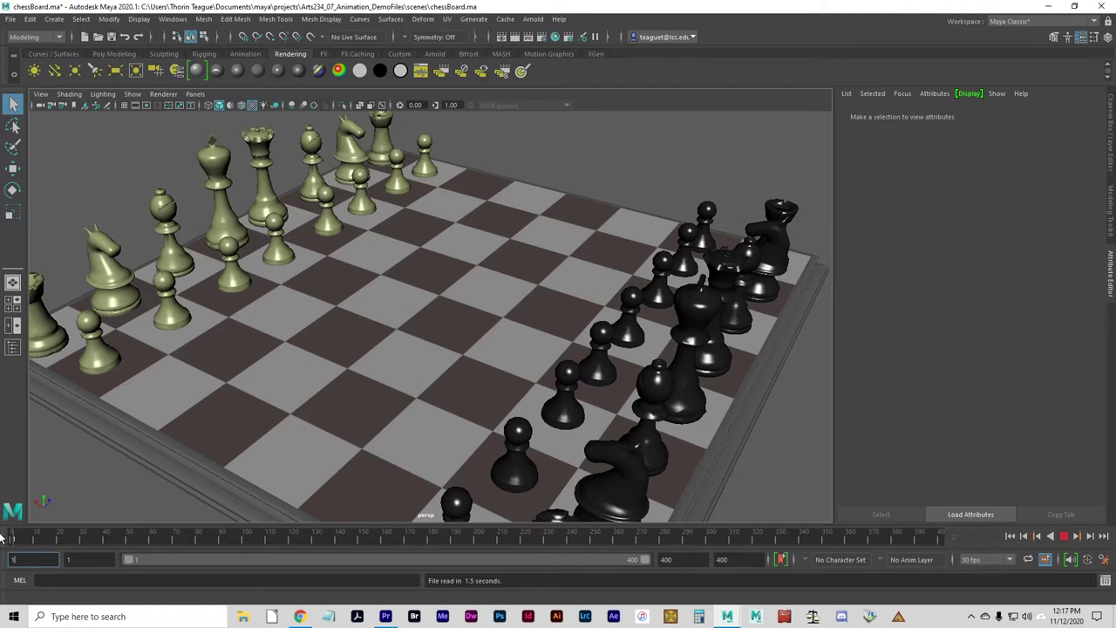
key(alt+v)
click(118, 540)
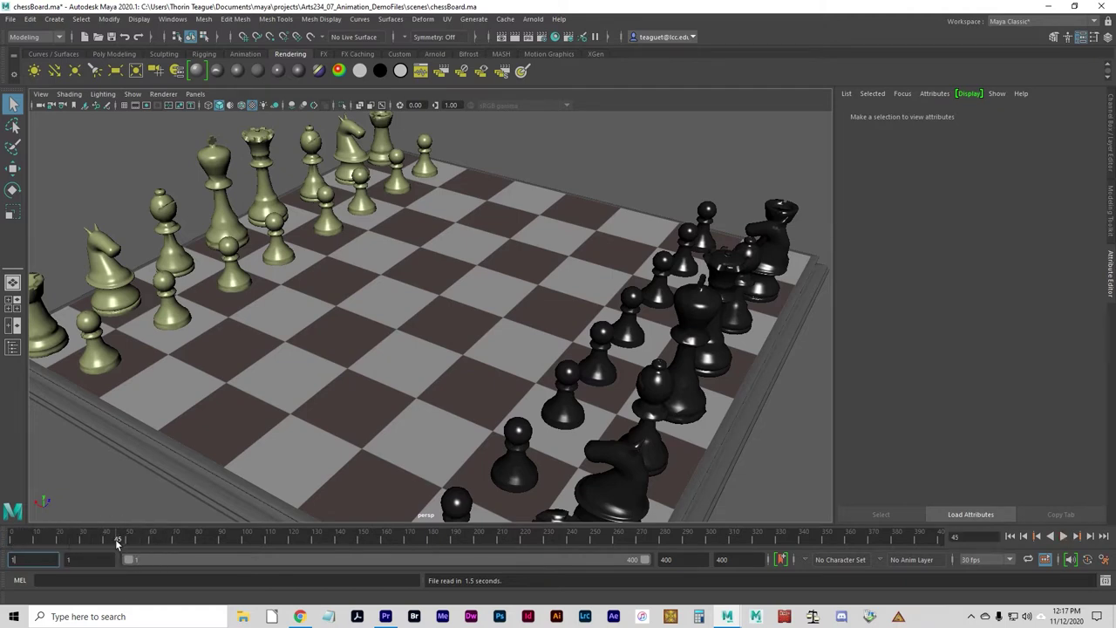
mouse_move(117, 541)
mouse_down()
mouse_move(138, 541)
mouse_move(10, 541)
mouse_up()
click(89, 559)
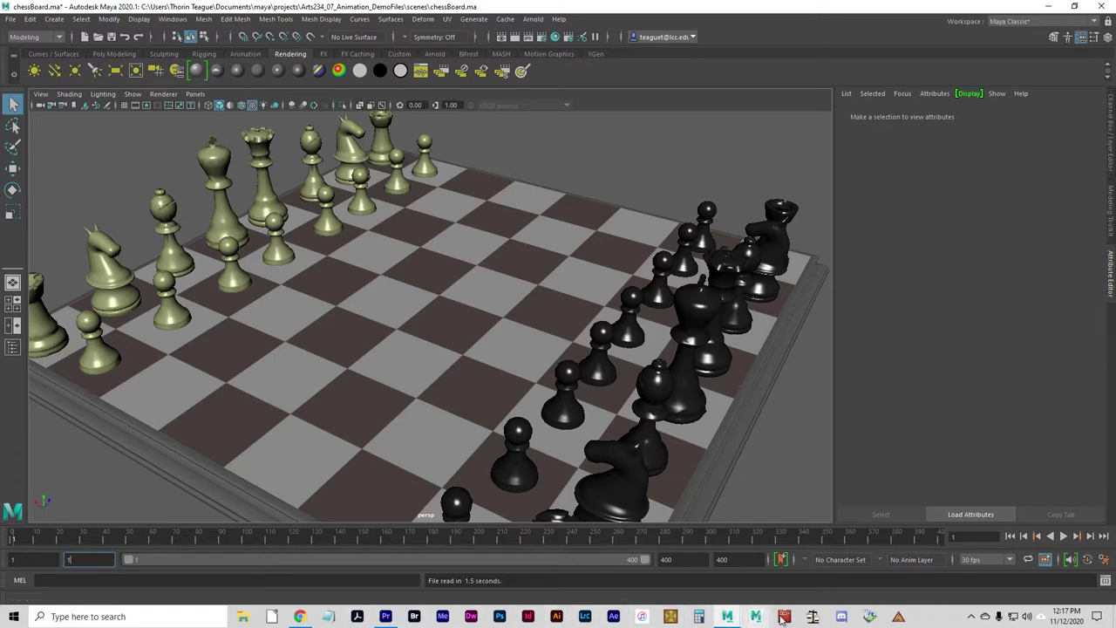
- Jump to frame 25 by entering its number as the current time, and return to frame 1
click(958, 538)
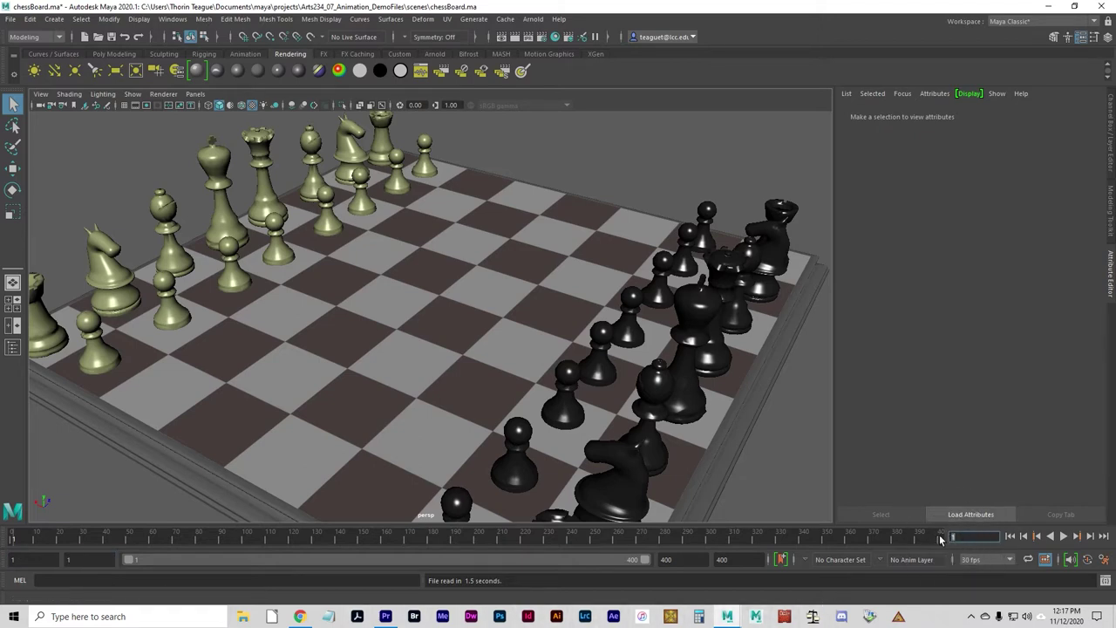
double_click(966, 539)
text(25)
key(Return)
text(1)
key(Return)
- Play the timeline forwards and backwards, stop playback, and rewind to the start of the playback range
click(1063, 538)
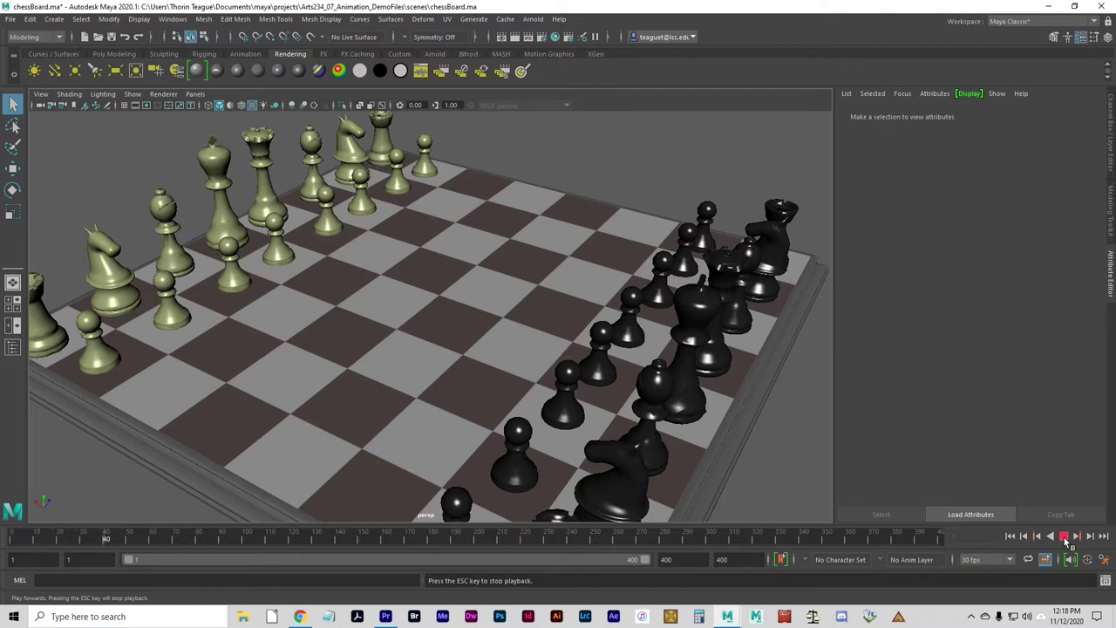
click(1063, 538)
click(1051, 536)
click(1064, 536)
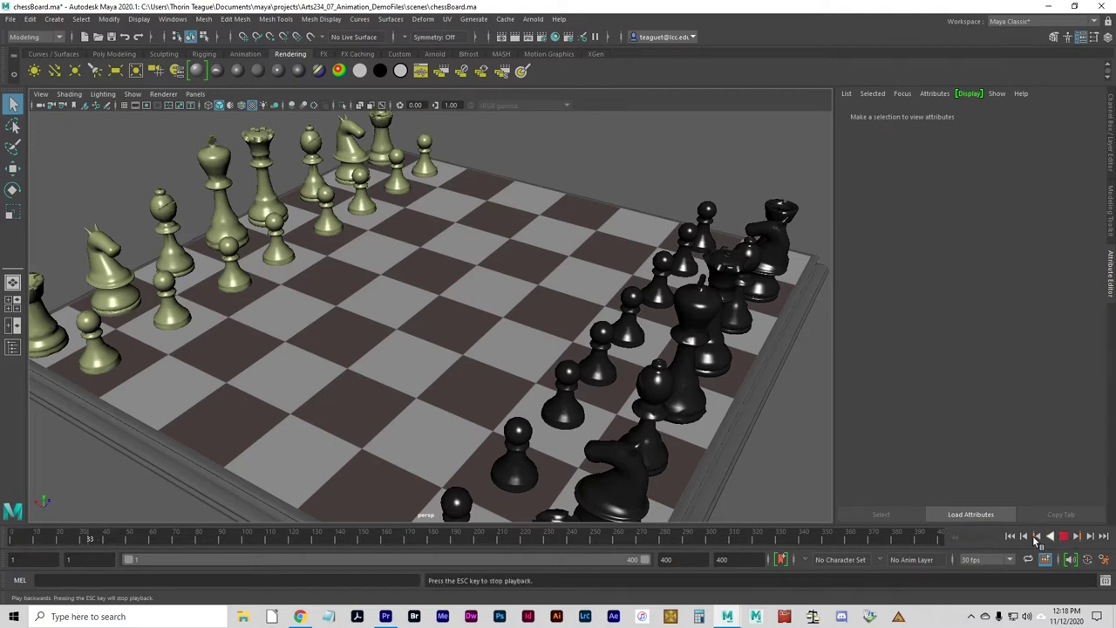
click(1064, 536)
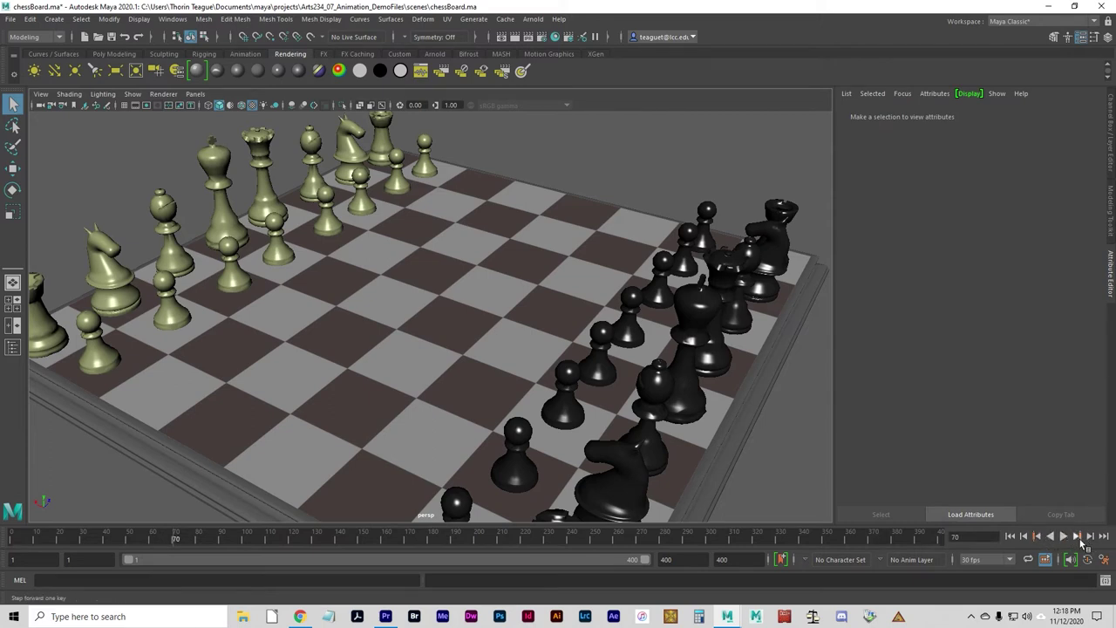
click(1012, 537)
- Select the white pawn in front of the king and display its transform channels for keying
click(284, 259)
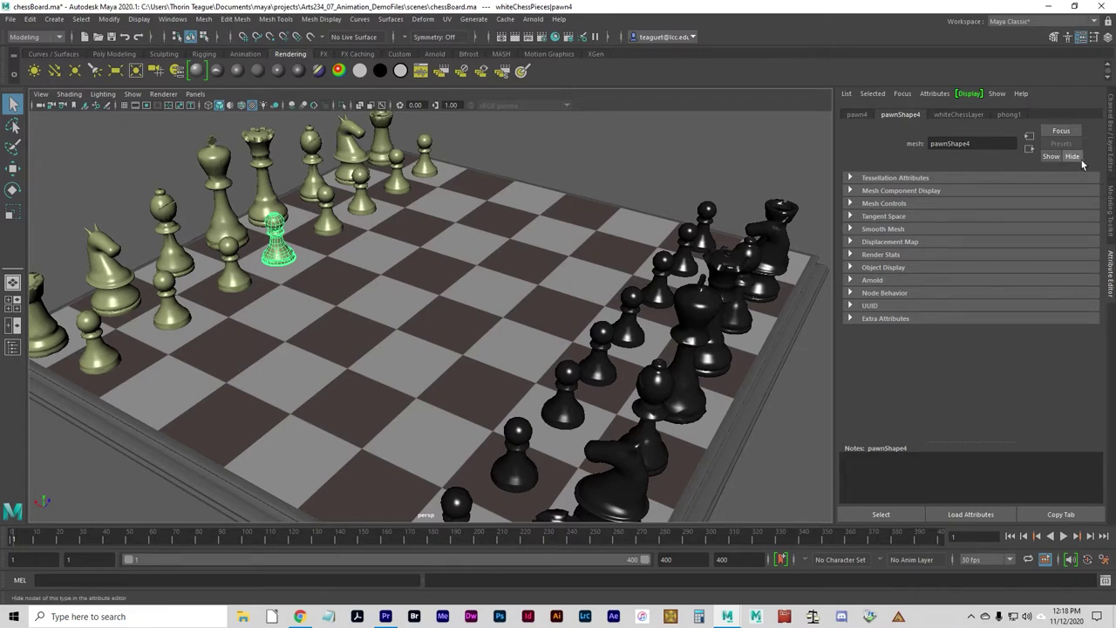
click(1109, 146)
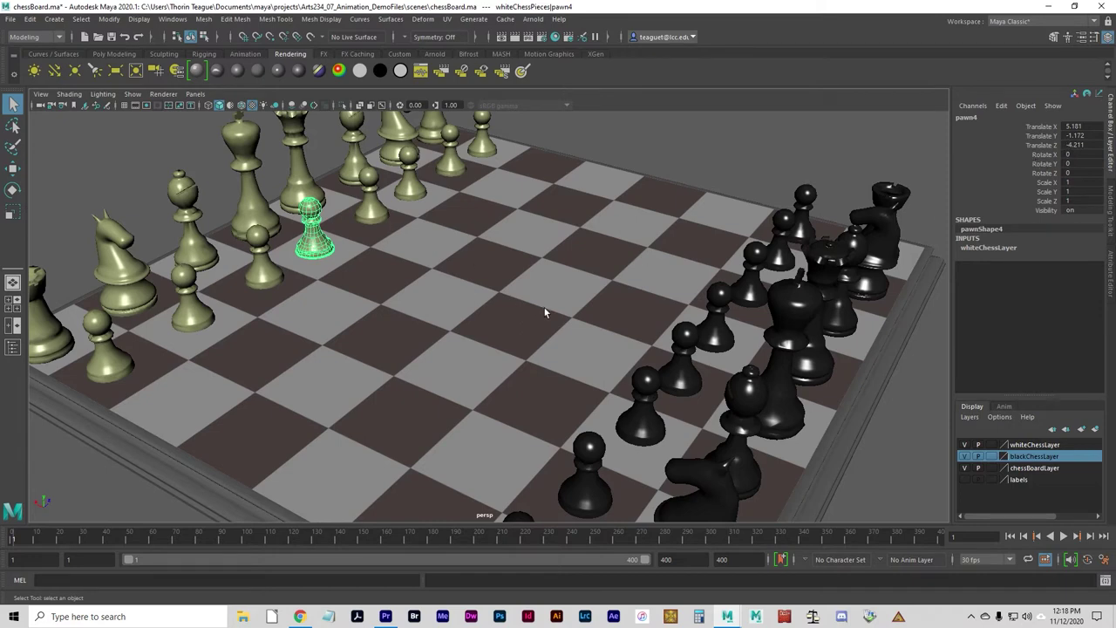
right_click(314, 246)
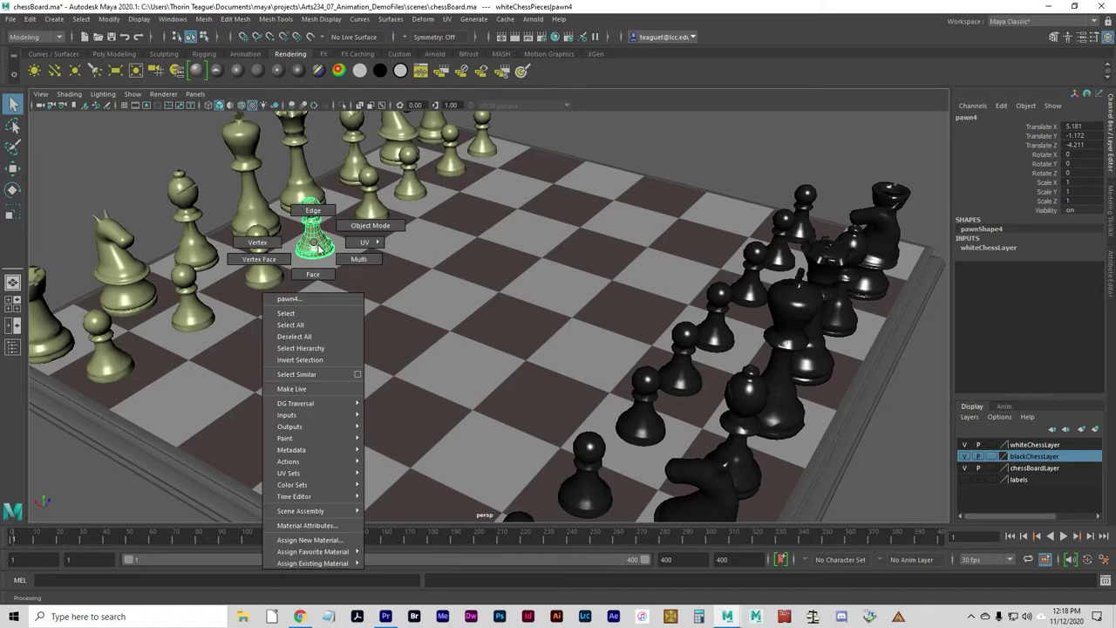
mouse_move(317, 431)
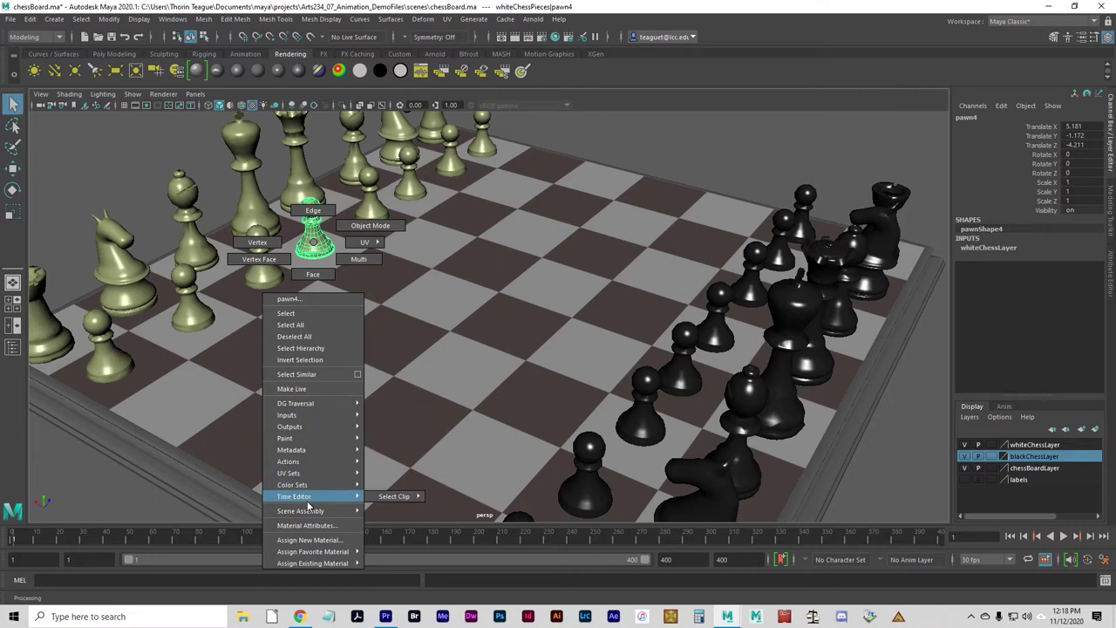
right_drag(307, 505, 313, 245)
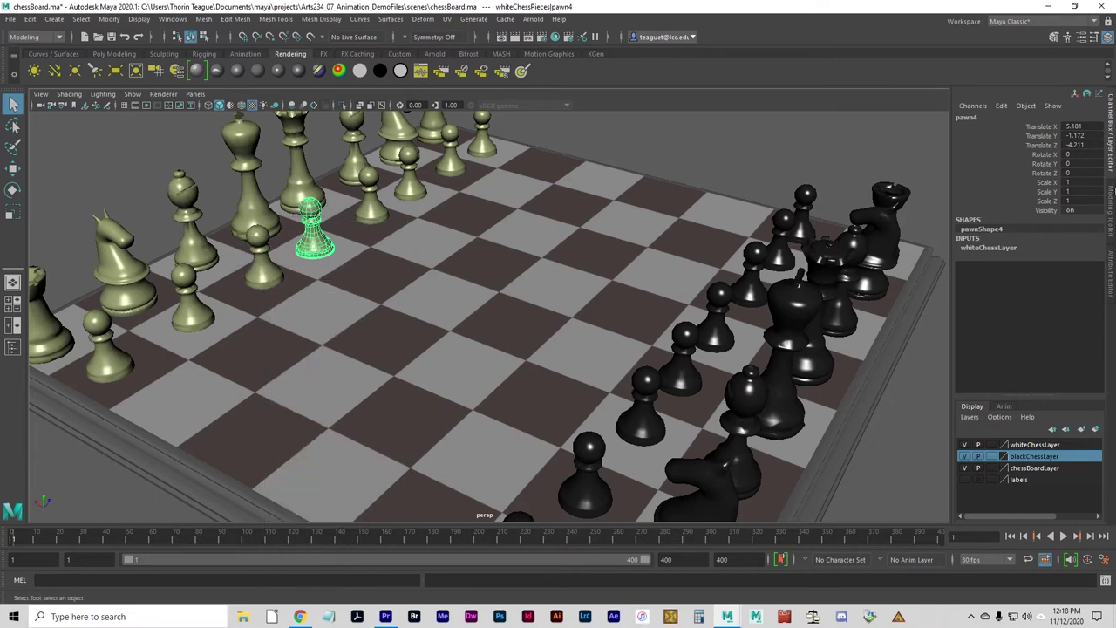
- Activate the Move tool and set a keyframe on all channels of the selected pawn at frame 1
key(w)
click(1051, 127)
right_click(1050, 128)
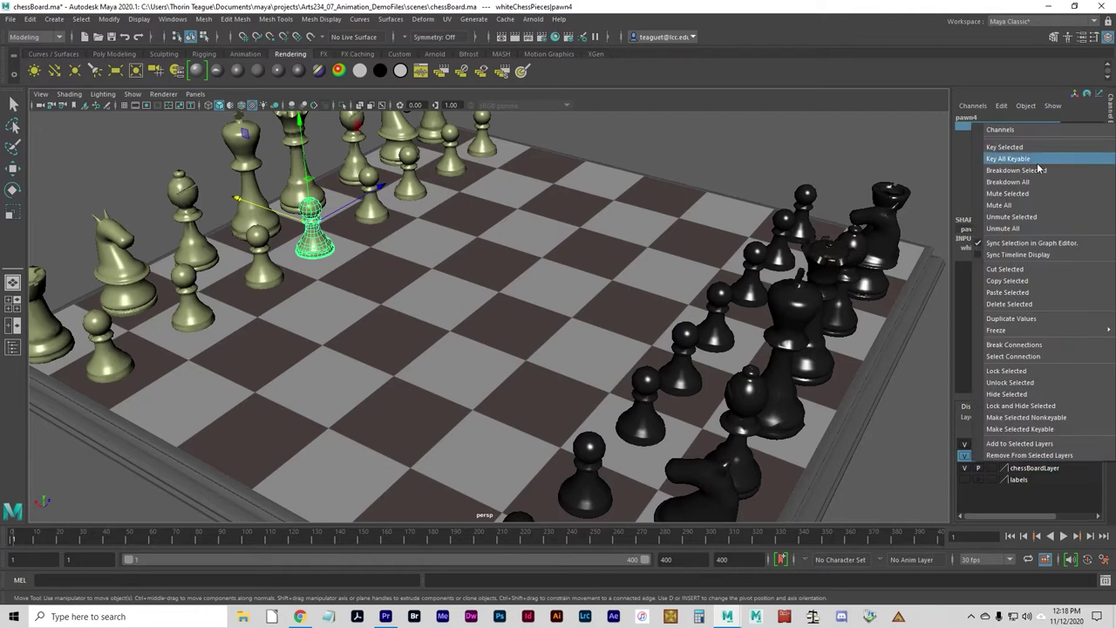
click(992, 73)
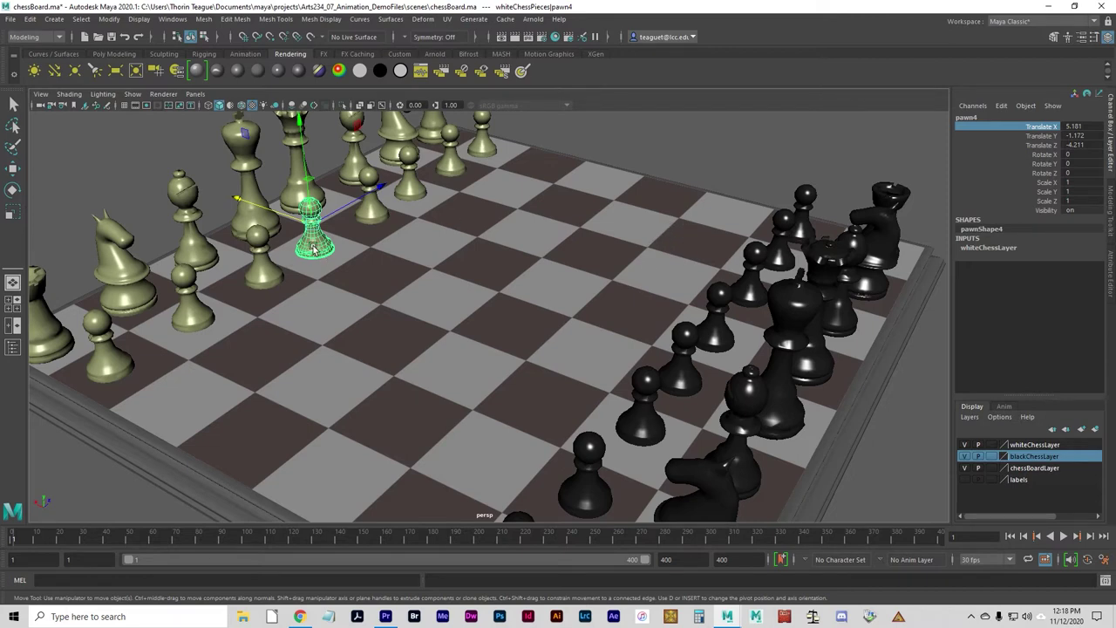
key(s)
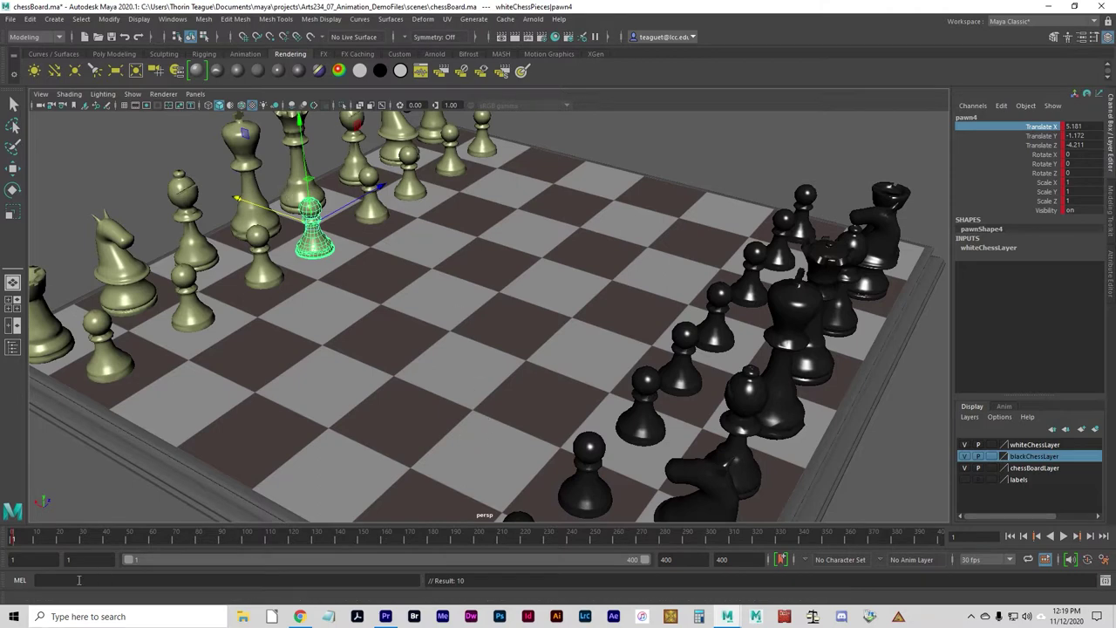
click(6, 544)
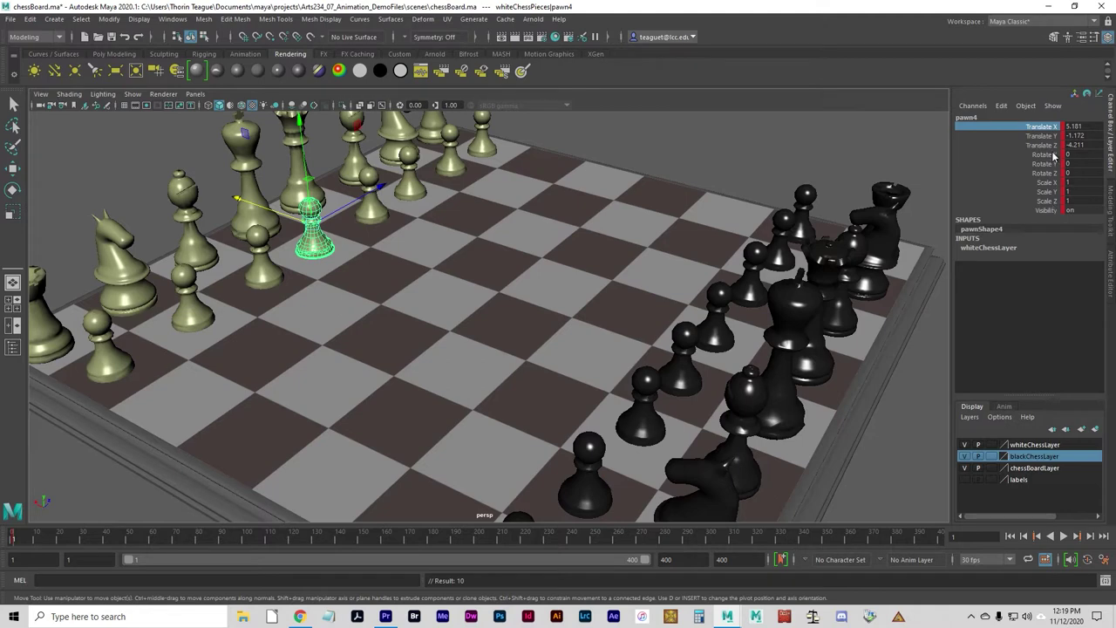
- At frame 60, move the pawn two squares forward to Translate X about -0.59 and key all its channels
key(ctrl)
key(ctrl)
mouse_move(141, 537)
mouse_down()
mouse_move(171, 547)
mouse_move(152, 543)
mouse_up()
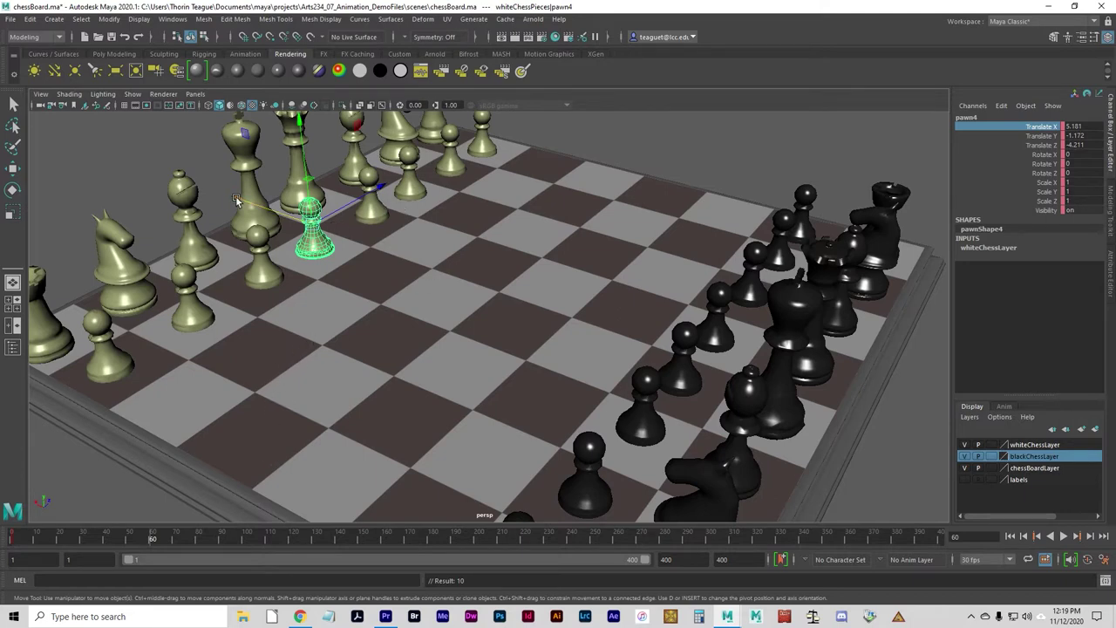
drag(235, 196, 345, 225)
middle_drag(369, 233, 354, 223)
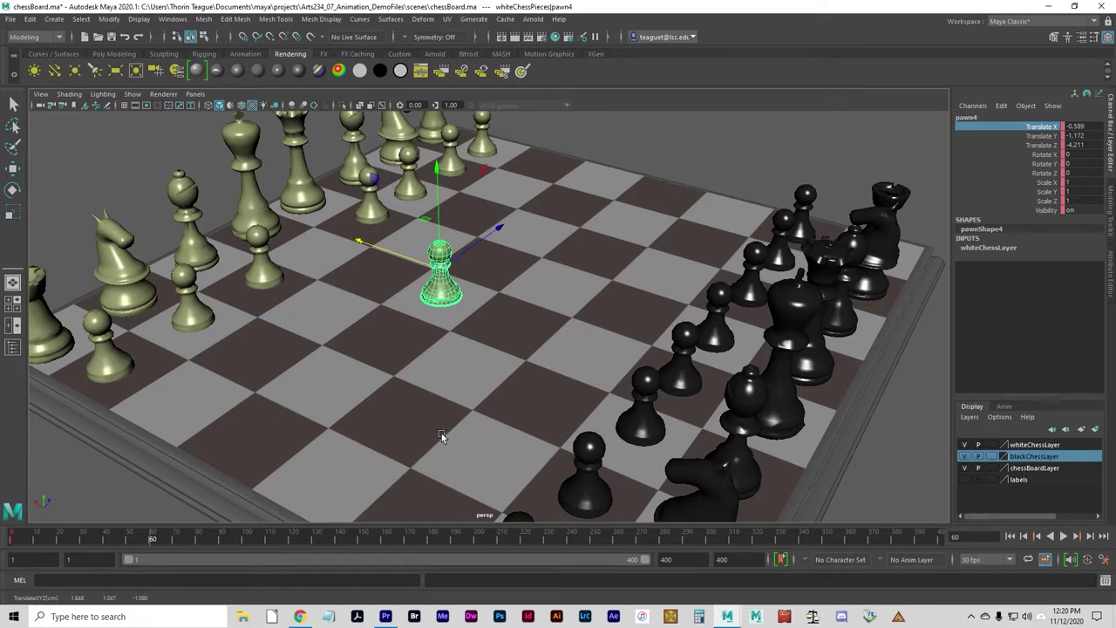
key(s)
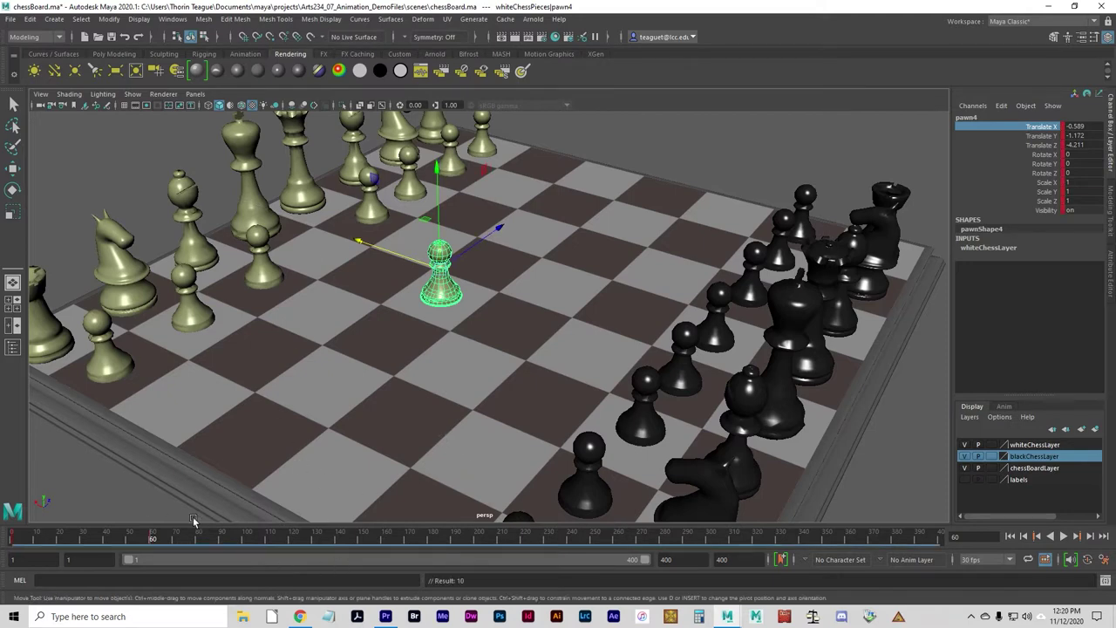
- Return to frame 1 and play the pawn's move, stopping playback after the second keyframe
drag(144, 538, 7, 538)
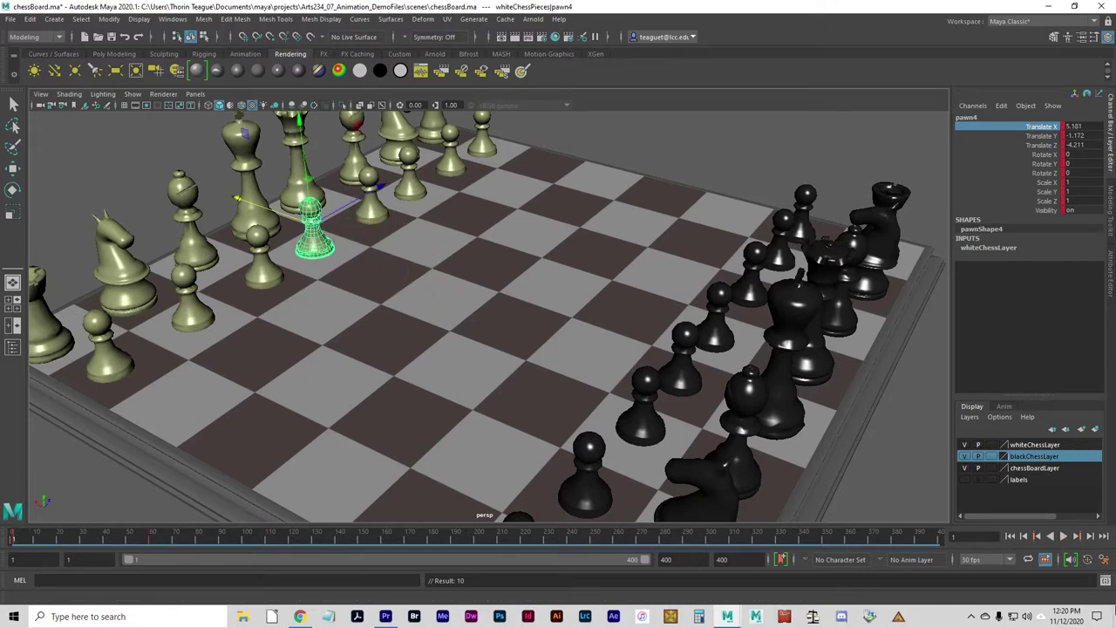
click(1063, 537)
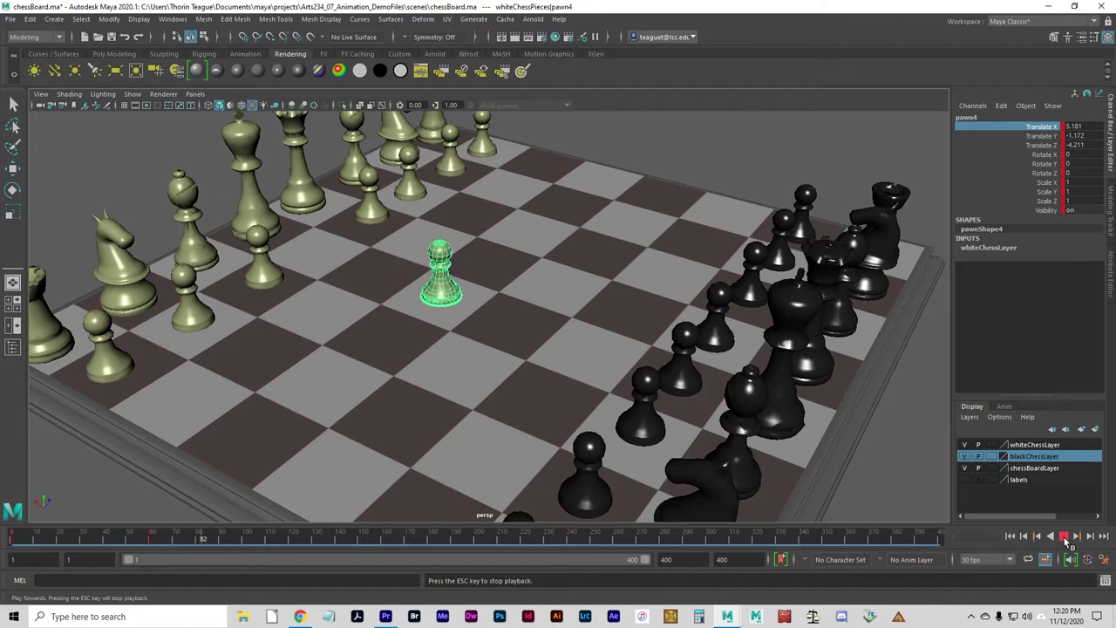
click(1064, 536)
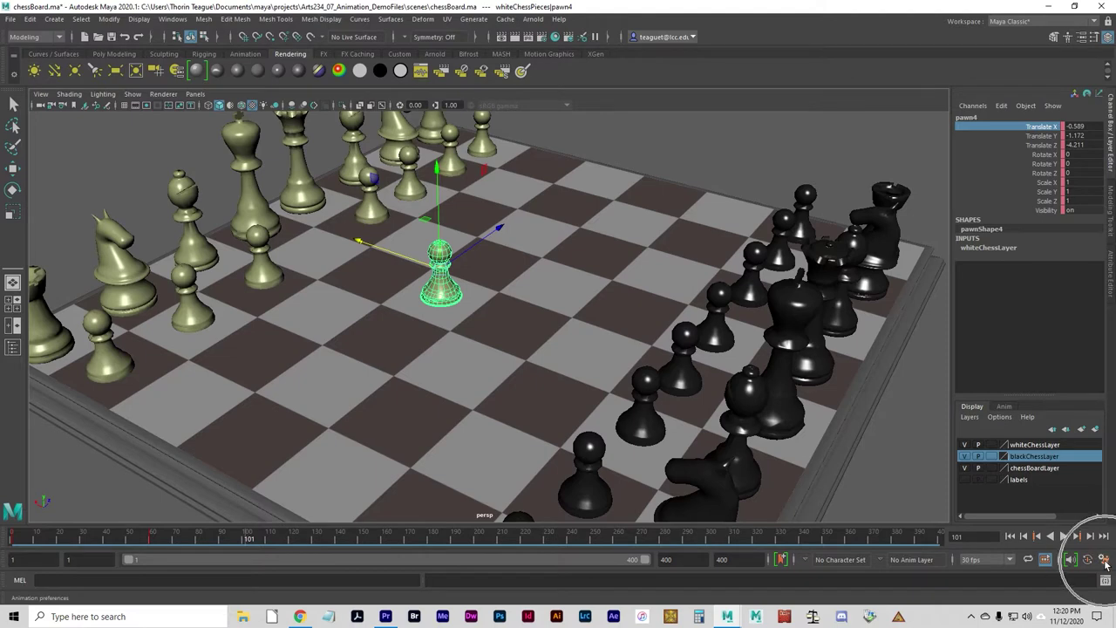
- Check the Time Slider preferences, keep the playback speed at 30 fps x 1, and close the dialog
click(1104, 565)
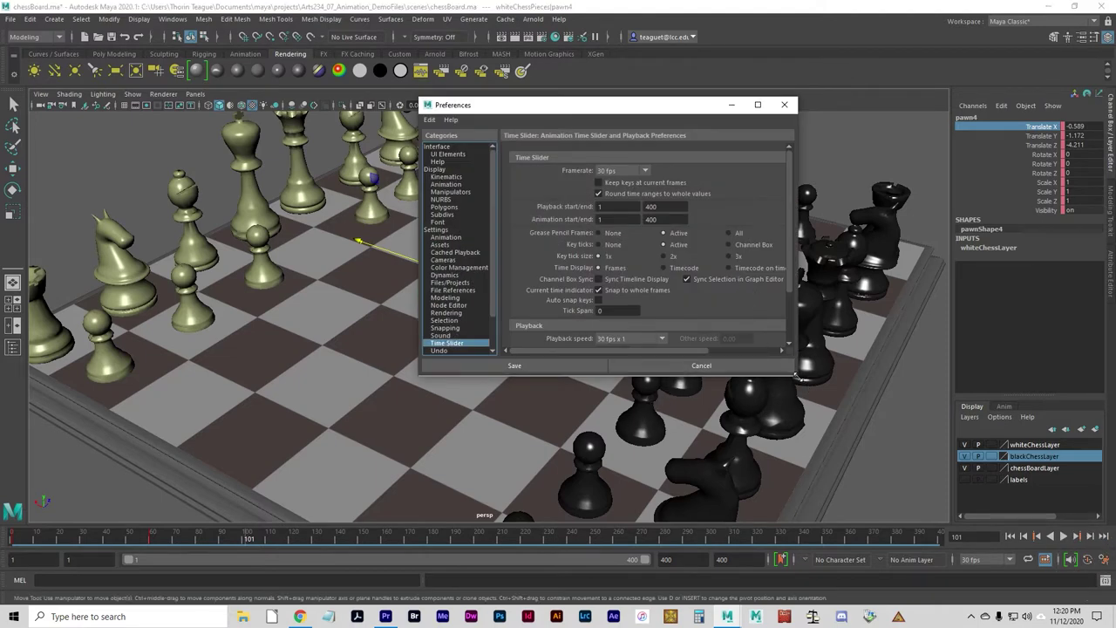
drag(803, 381, 879, 478)
click(623, 339)
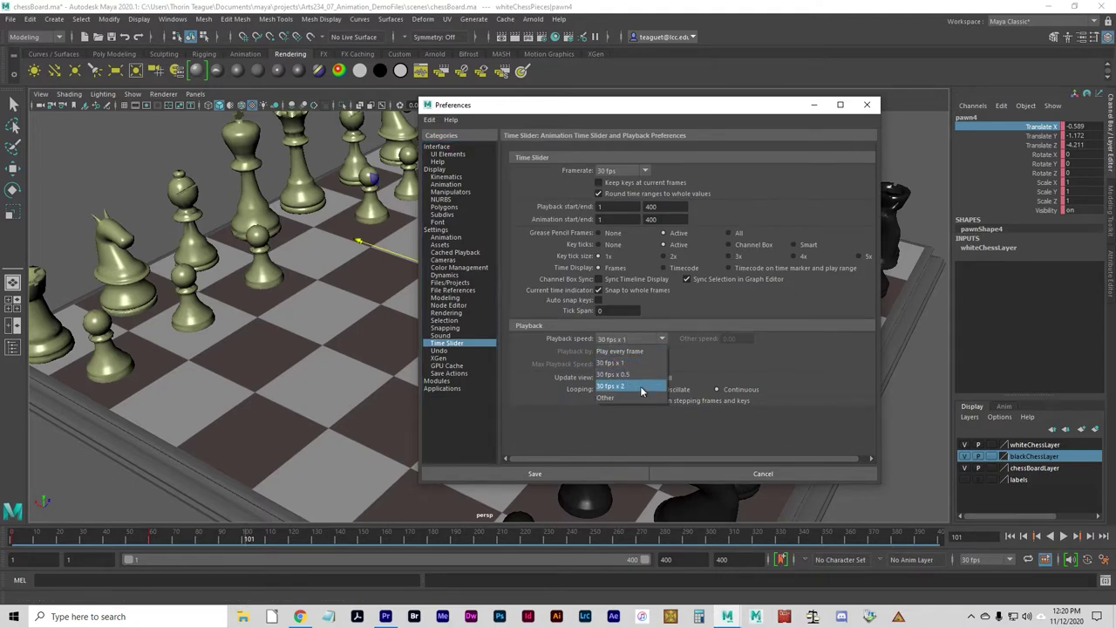
click(651, 363)
click(629, 338)
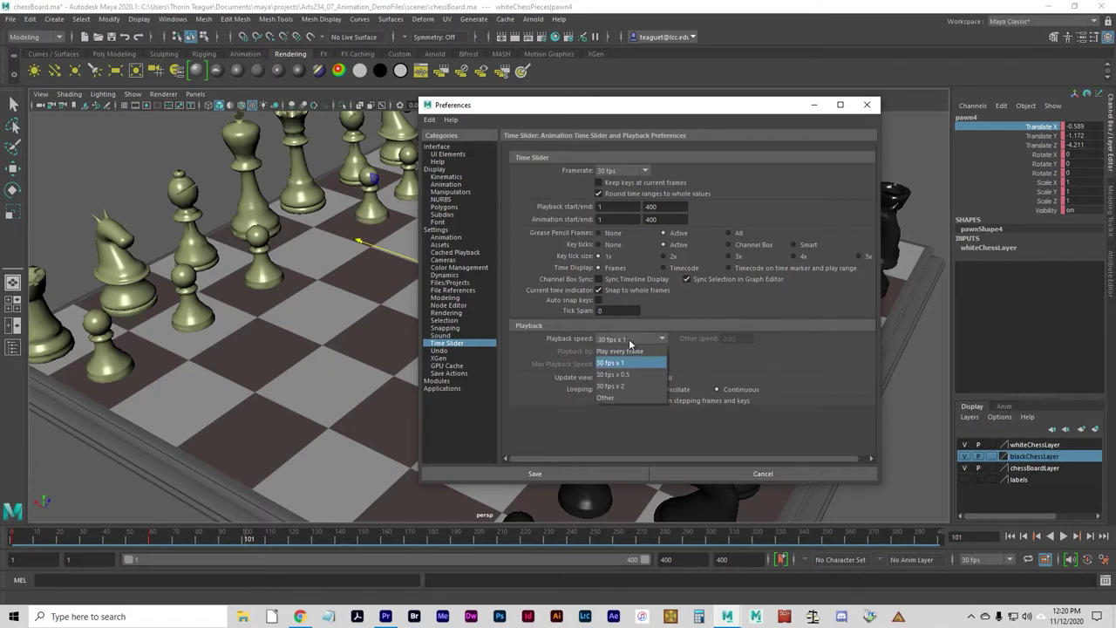
click(630, 366)
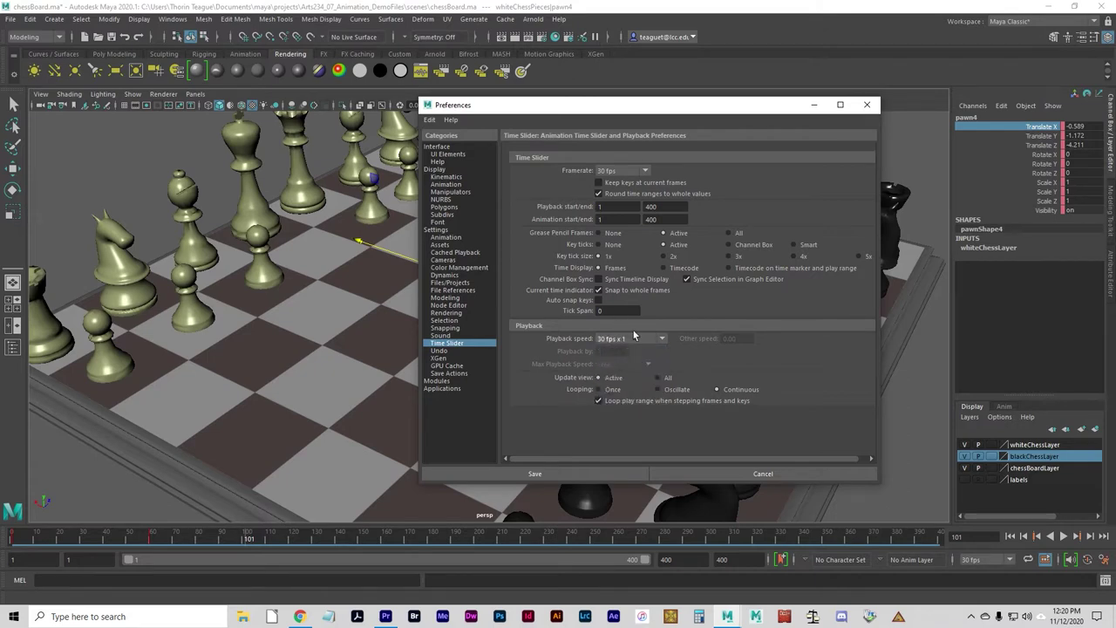
click(682, 469)
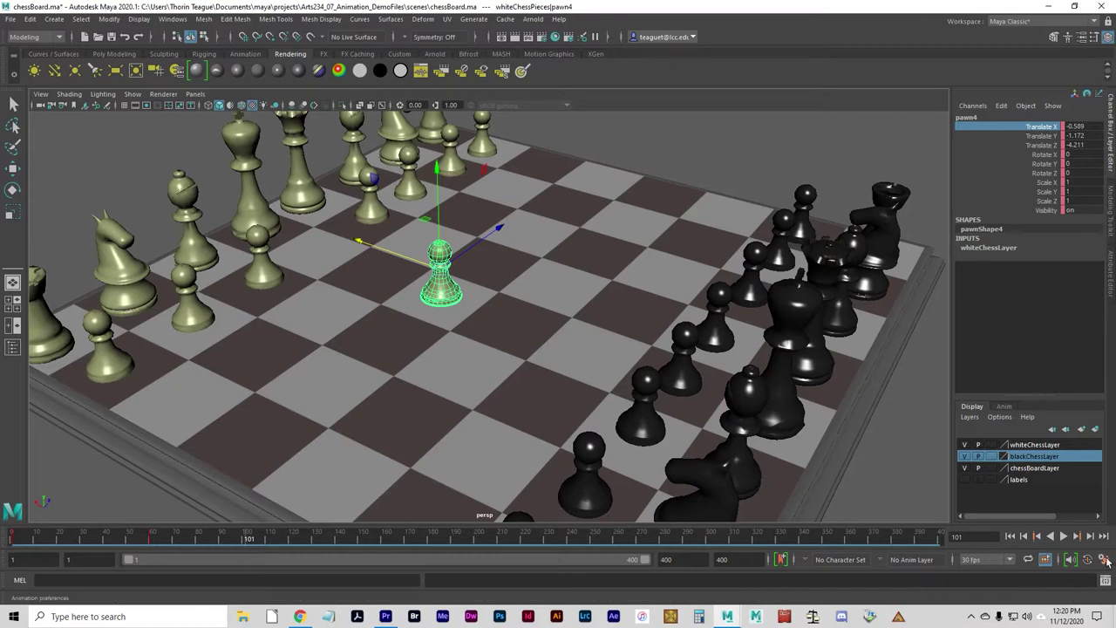
- Replay the white pawn's move from the start of the timeline and scrub back through it to frame 48
drag(196, 540, 12, 541)
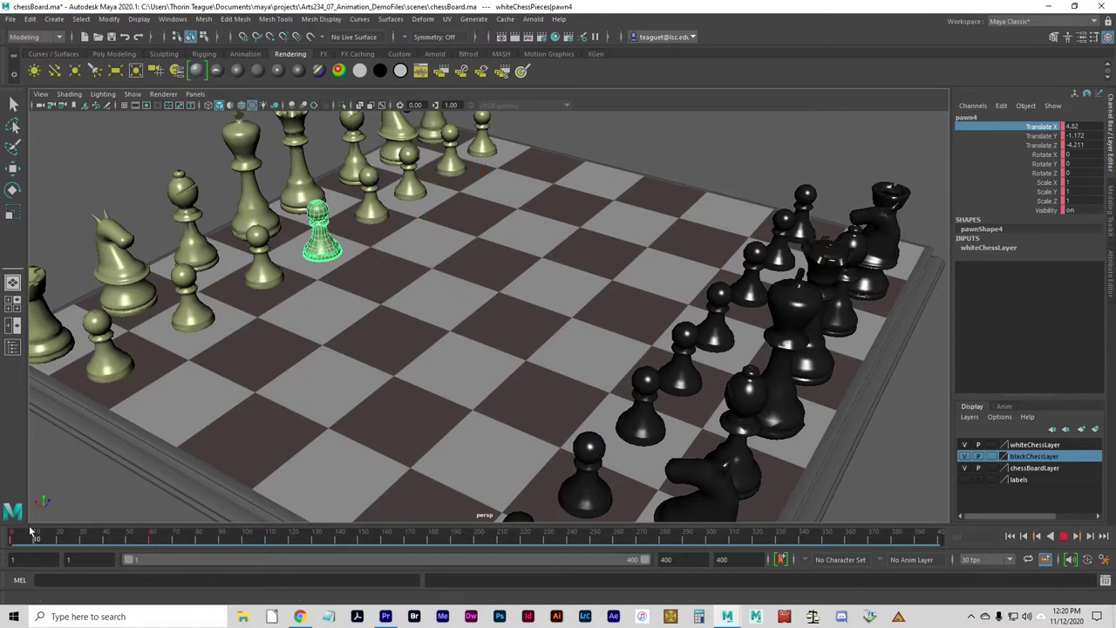
click(1067, 537)
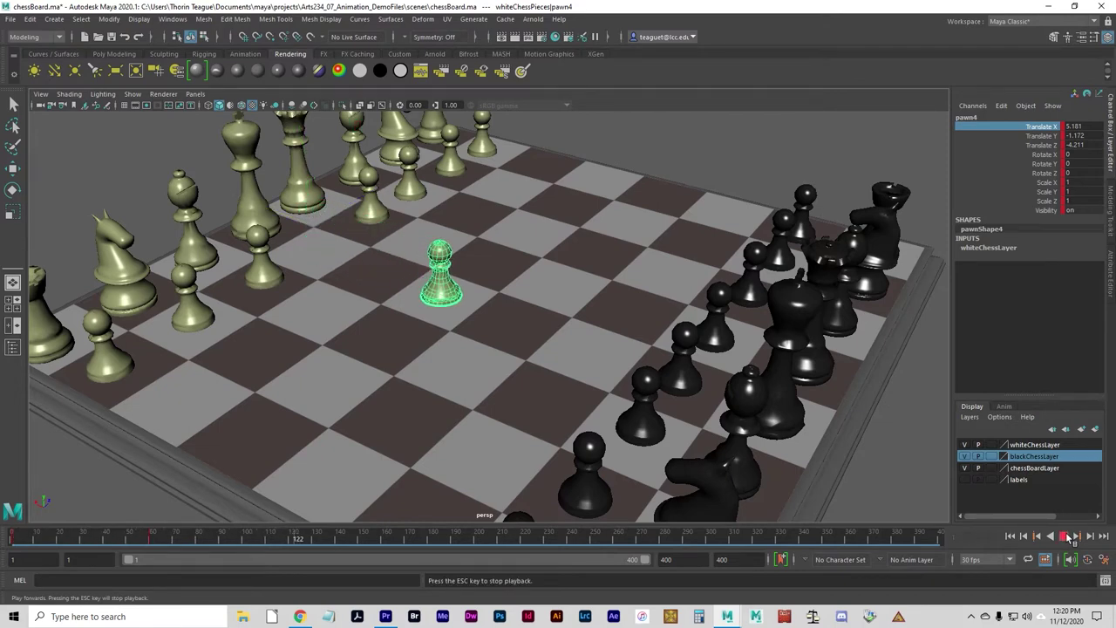
click(1071, 538)
drag(373, 540, 125, 557)
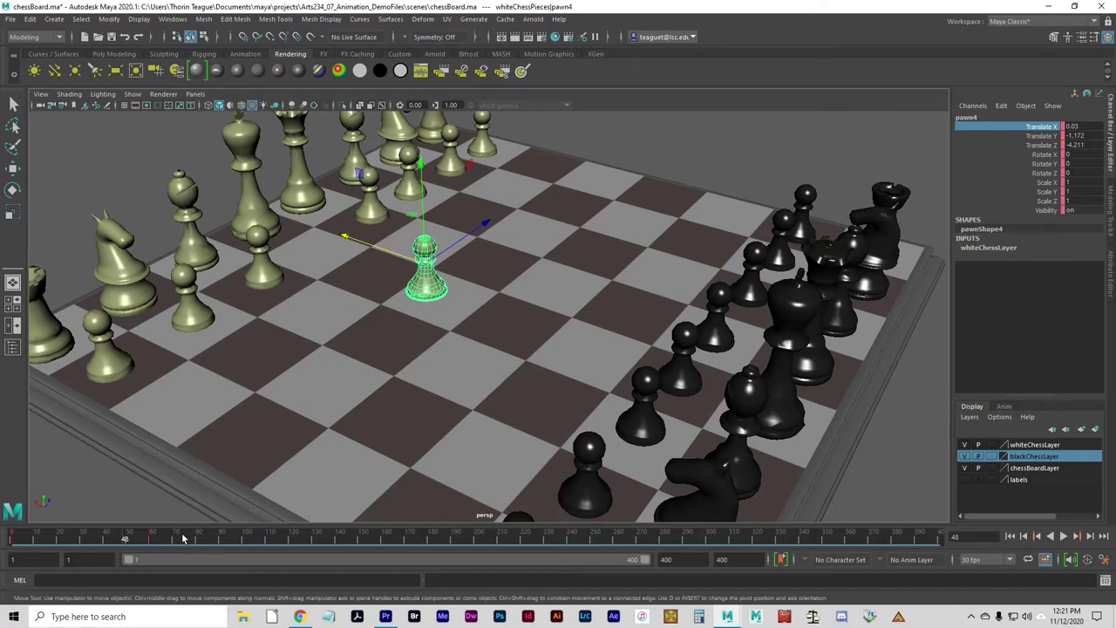
- Deselect the white pawn, go to frame 90, and select the black pawn facing it with the Move tool active
click(148, 496)
key(q)
drag(183, 543, 433, 547)
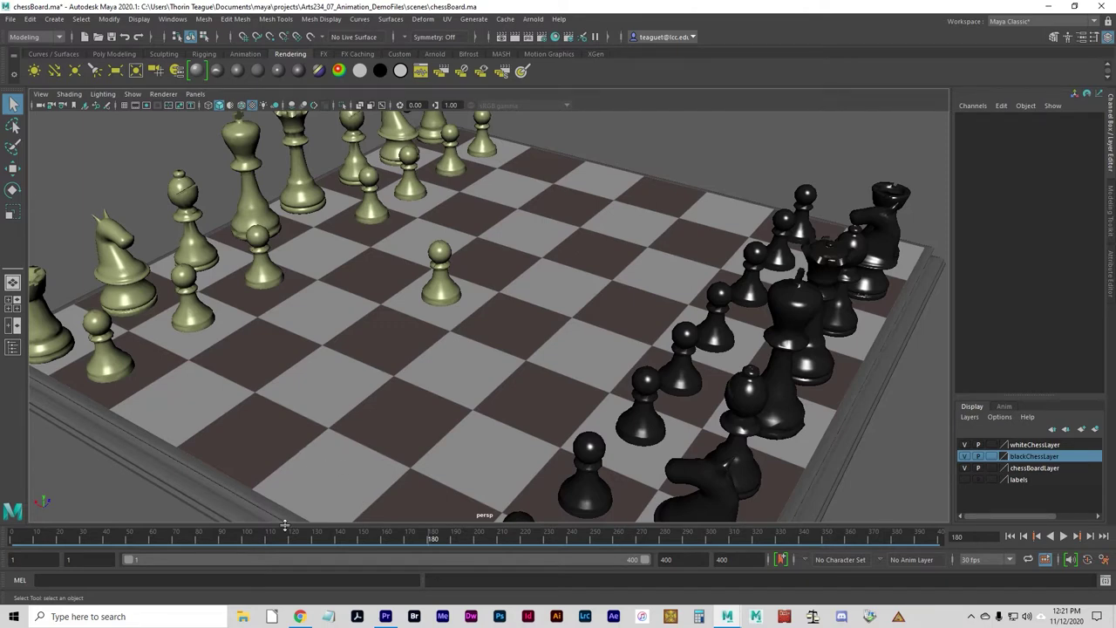
drag(286, 539, 221, 542)
alt+drag(544, 387, 583, 389)
click(708, 281)
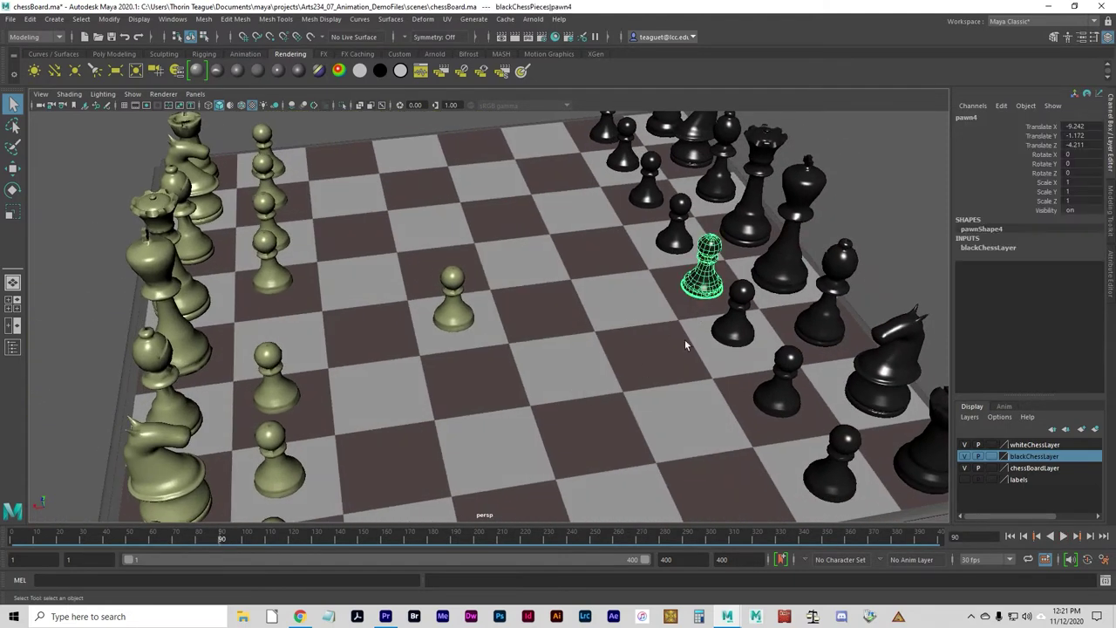
drag(613, 378, 608, 378)
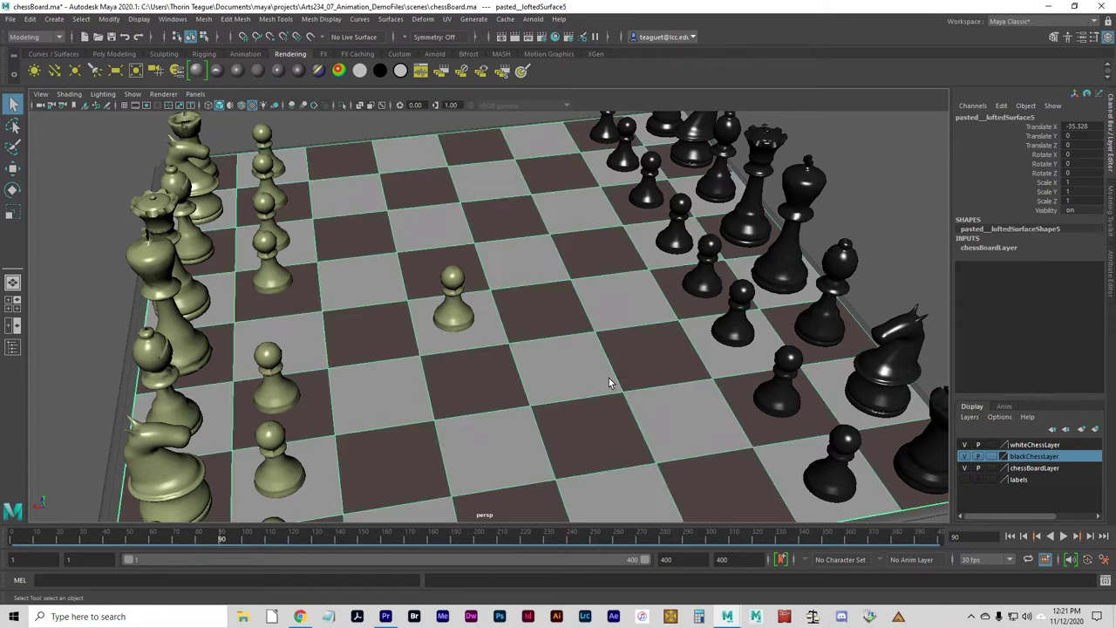
click(704, 279)
mouse_move(698, 354)
alt+mouse_down()
mouse_move(669, 364)
mouse_move(689, 363)
alt+mouse_up()
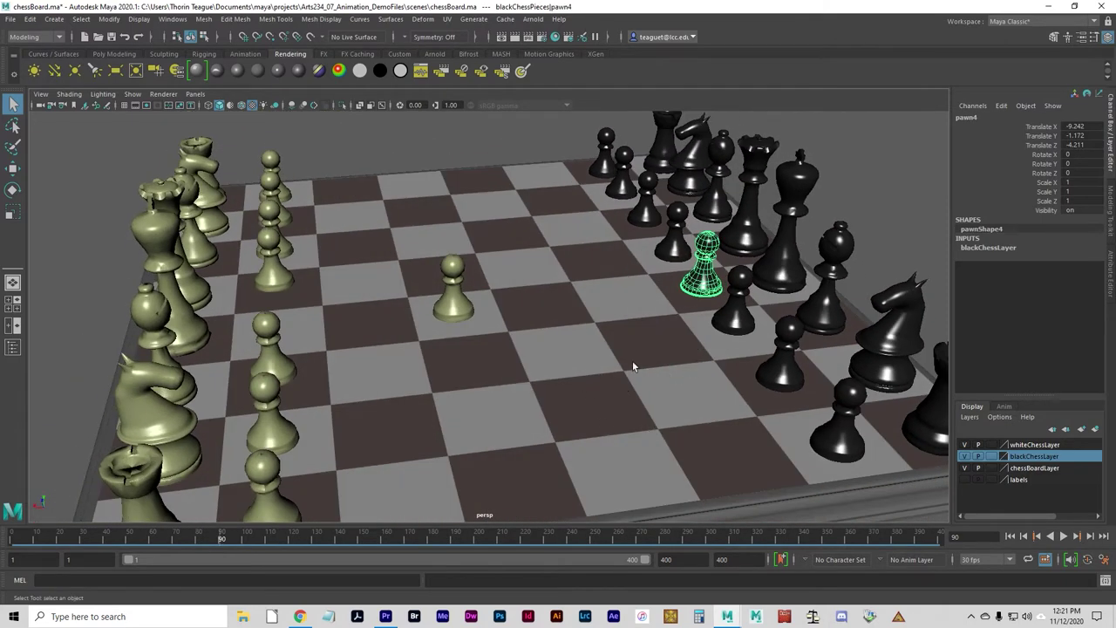
key(w)
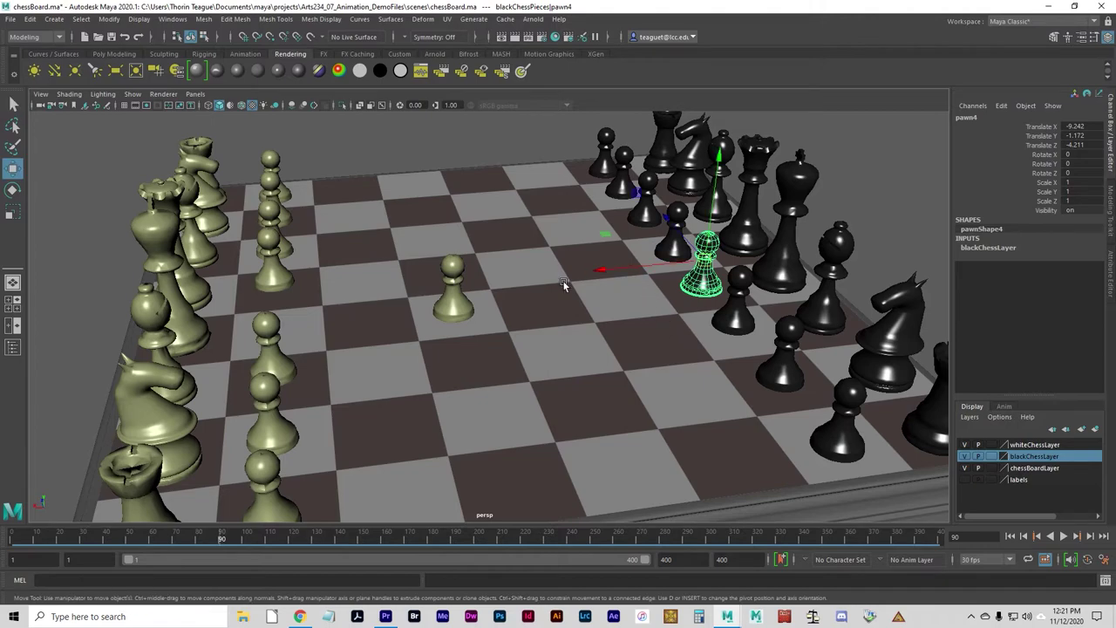
- Try sliding the selected black pawn forward along the X axis and undo the move
mouse_move(646, 357)
alt+mouse_down()
mouse_move(599, 359)
mouse_move(636, 366)
mouse_move(653, 355)
alt+mouse_up()
drag(600, 261, 478, 287)
key(ctrl+z)
key(ctrl+z)
alt+drag(613, 392, 586, 390)
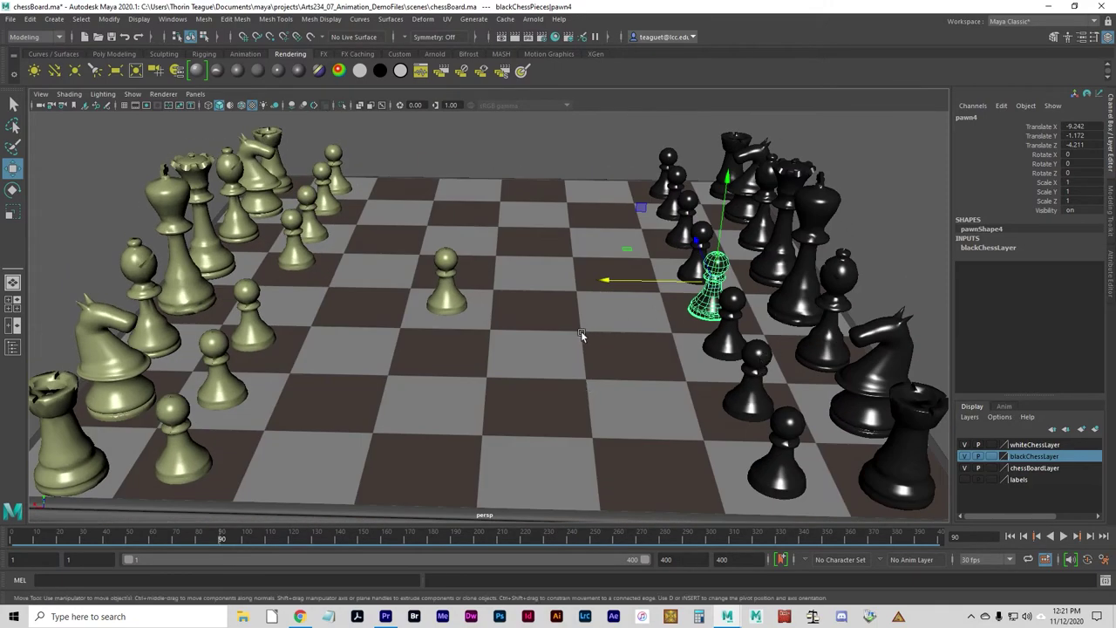
- Set a keyframe at frame 90 on only the Translate X channel of the black pawn
alt+drag(675, 305, 668, 318)
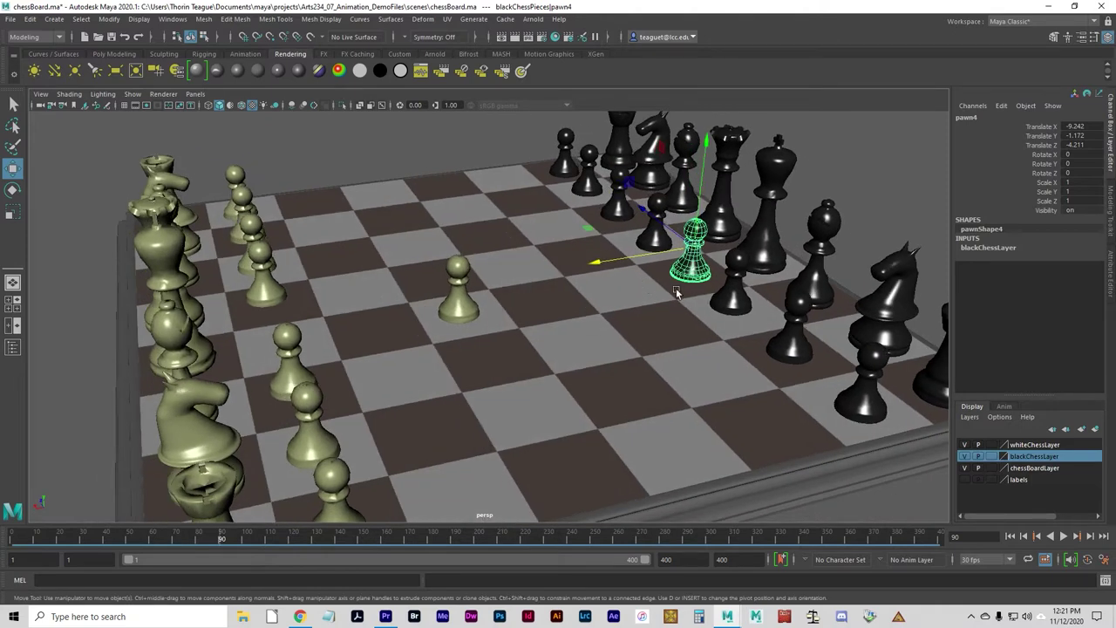
click(1052, 128)
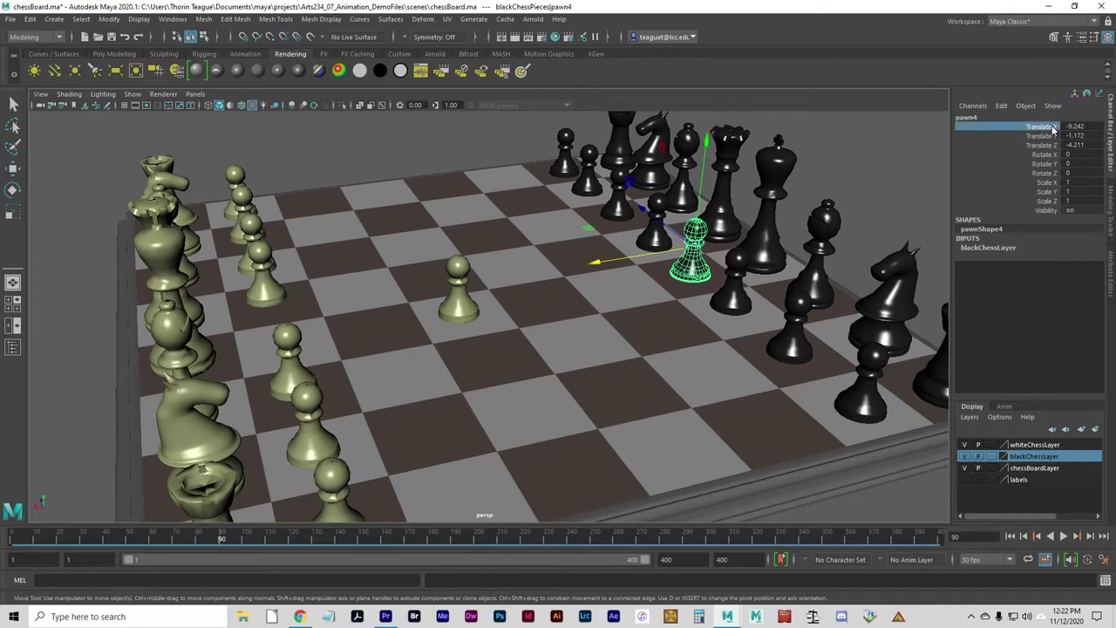
right_click(1052, 128)
right_click(1050, 128)
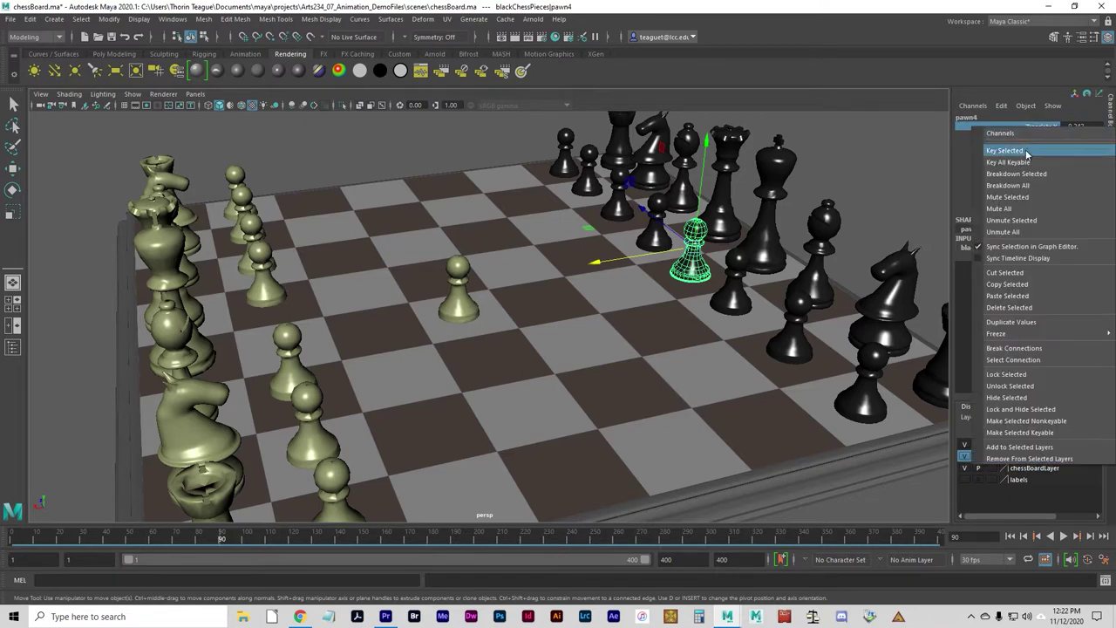
click(1026, 151)
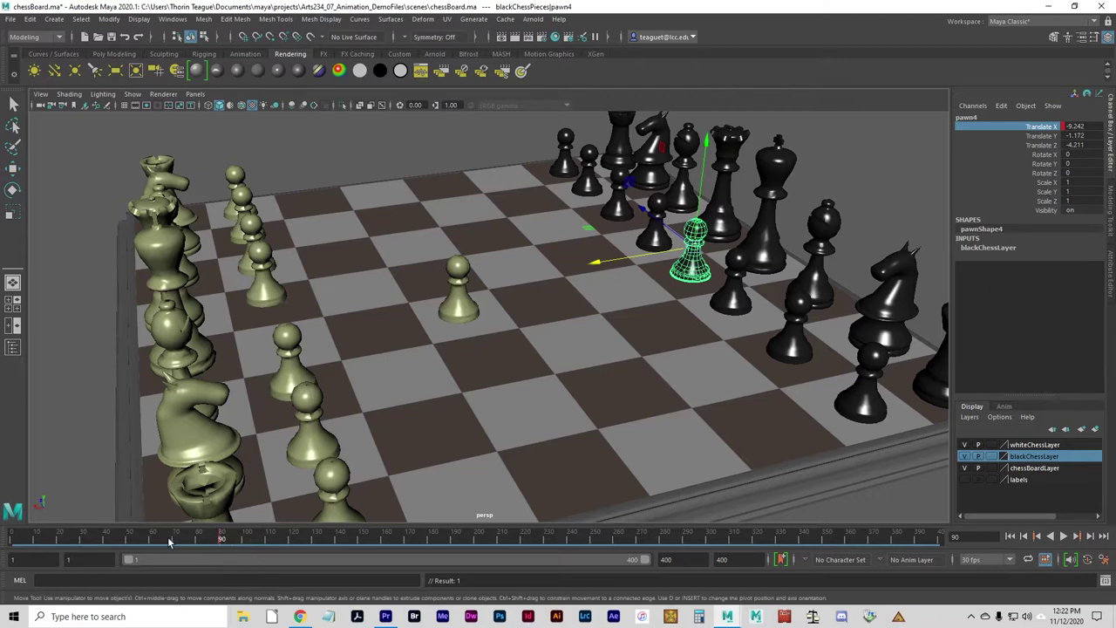
- At frame 151, move the black pawn two squares forward to Translate X about -3.66 and key only that channel
key(alt+v)
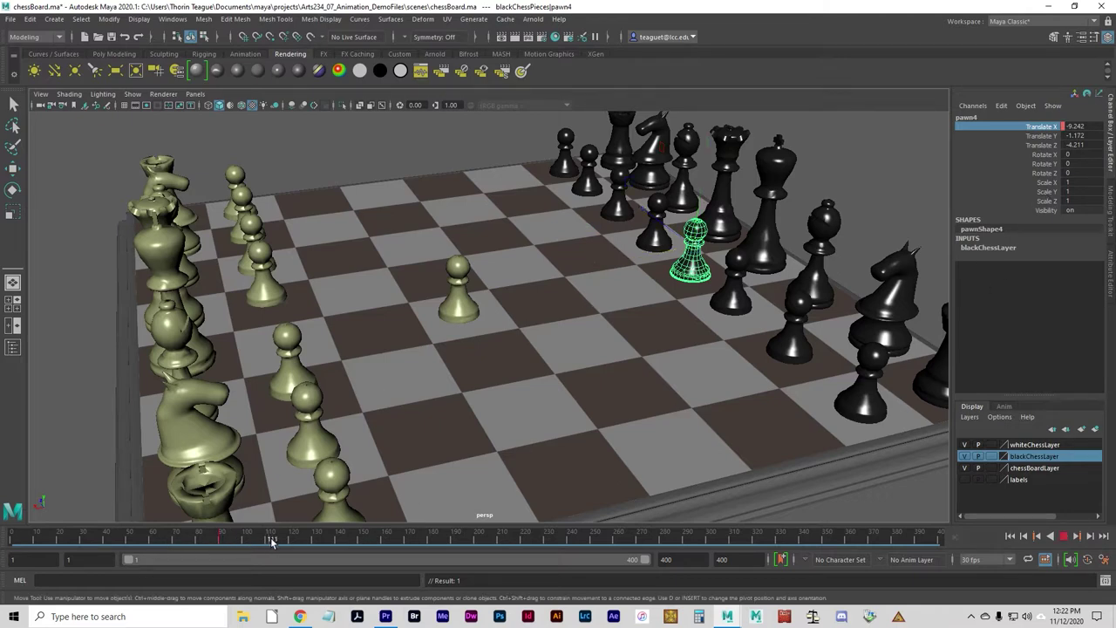
click(314, 540)
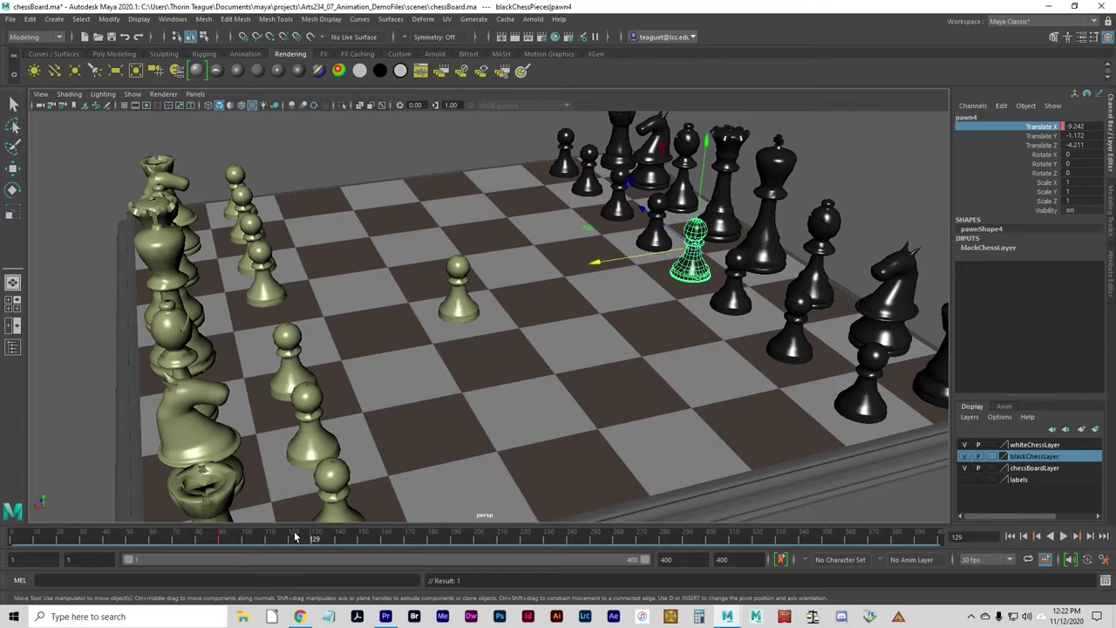
key(alt+v)
click(364, 538)
drag(595, 262, 447, 310)
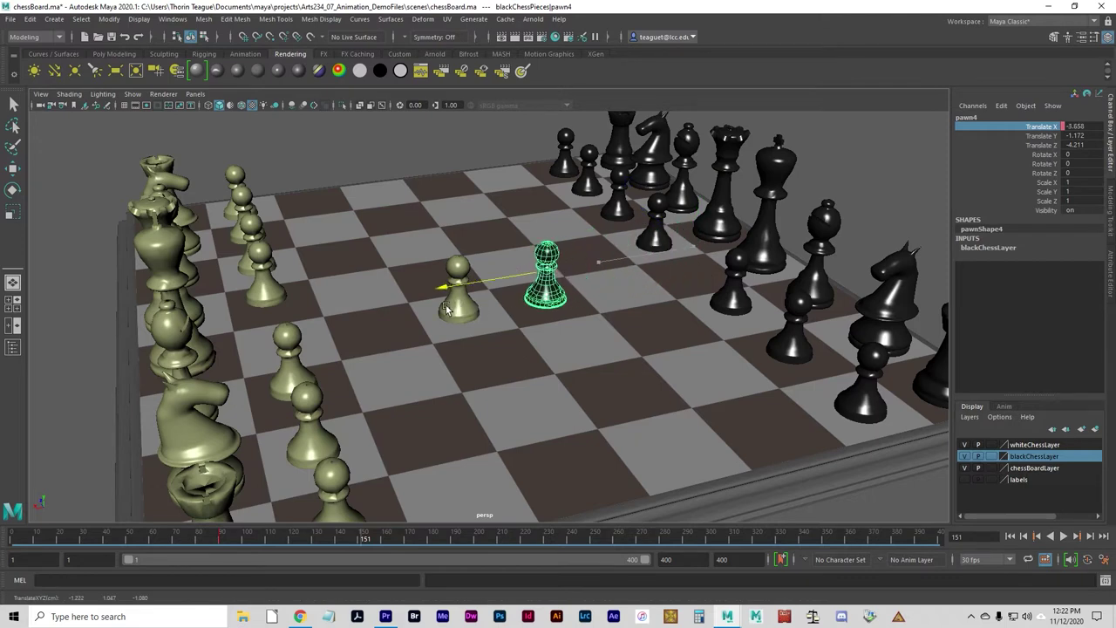
right_click(1050, 131)
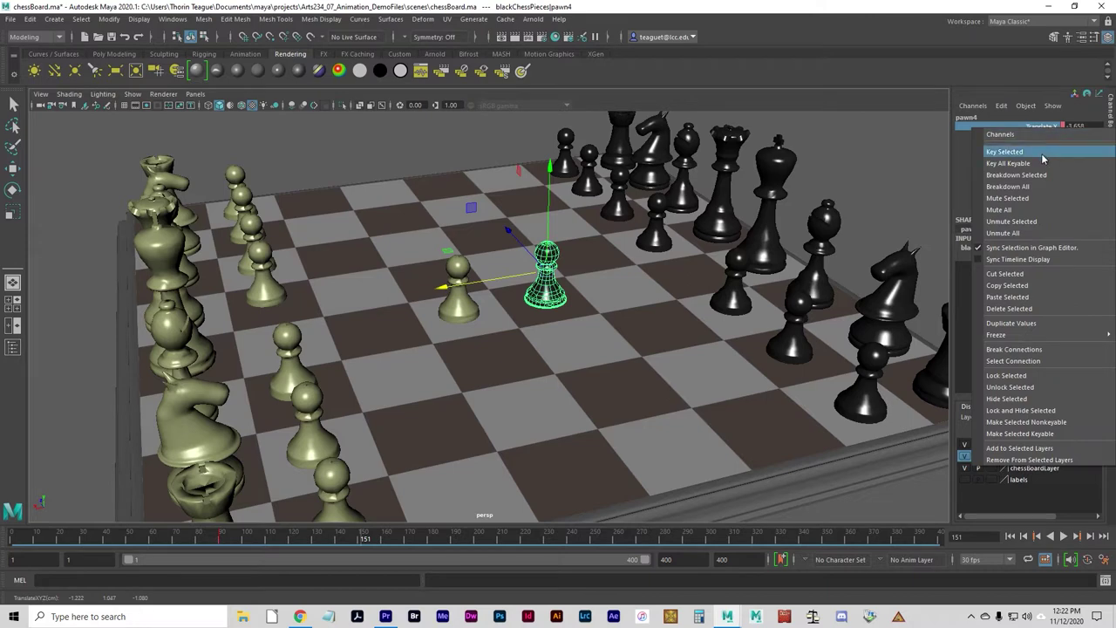
click(1043, 153)
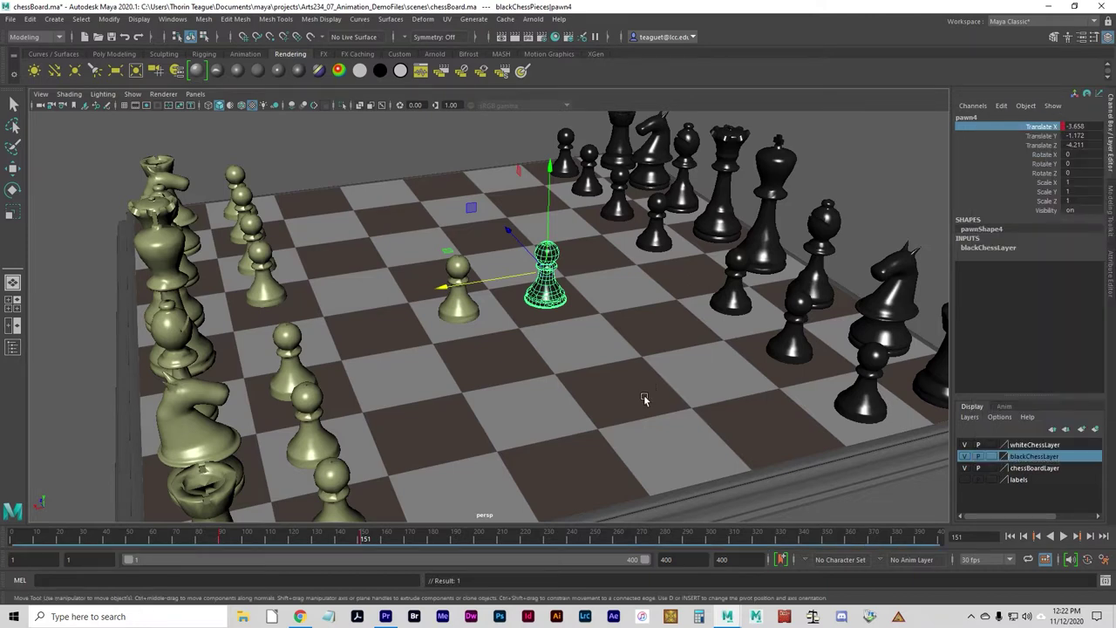
- Play forward to frame 180, stop there, and select the white queen
alt+drag(608, 348, 544, 360)
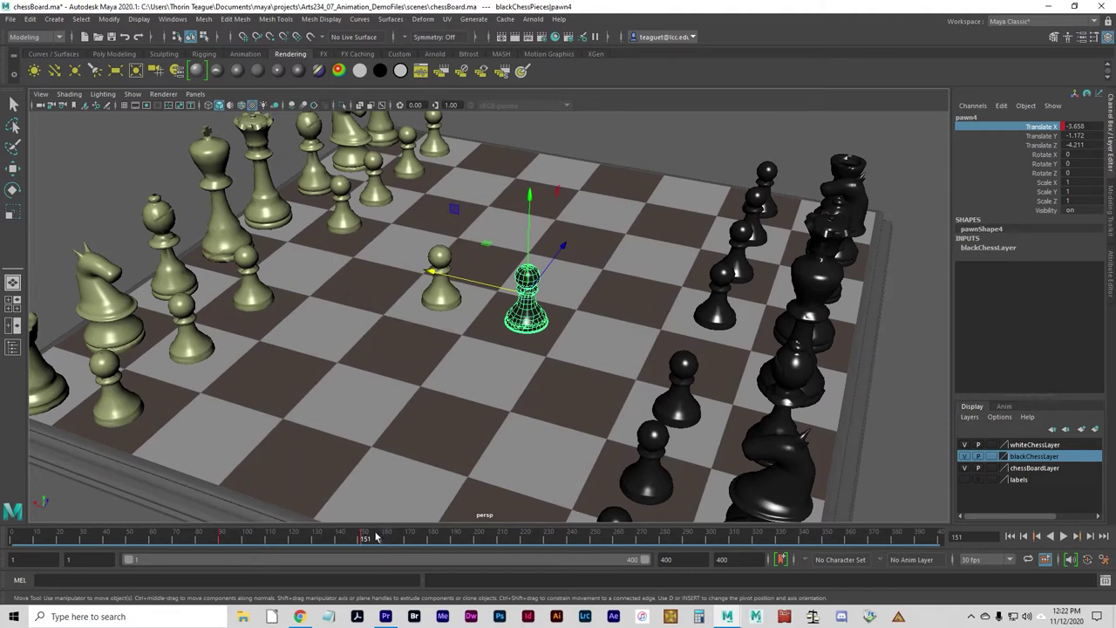
key(alt+v)
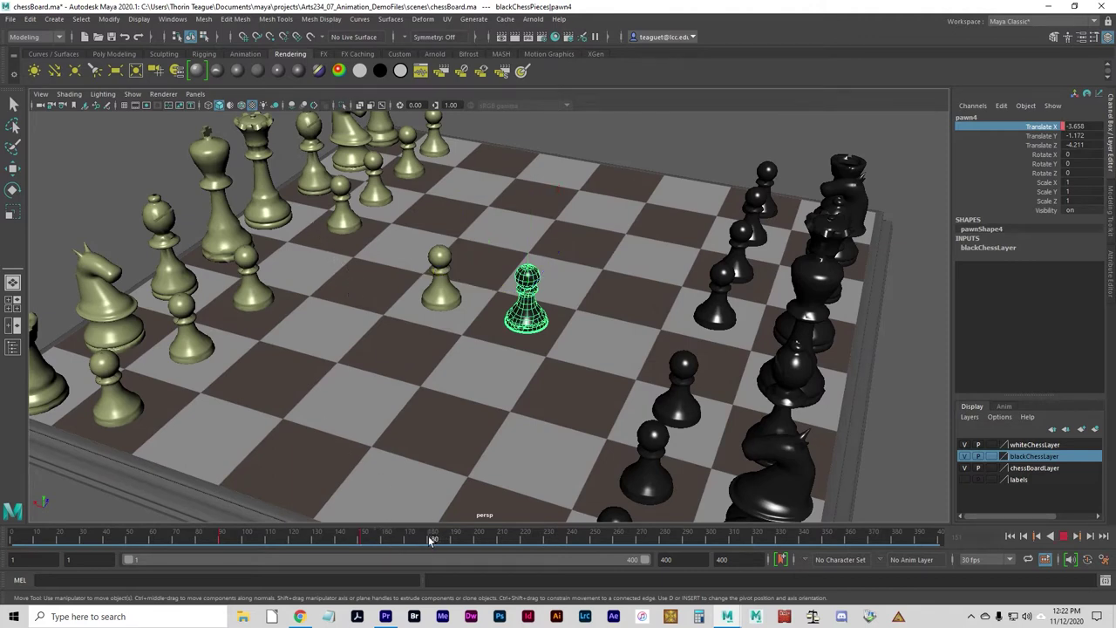
click(431, 540)
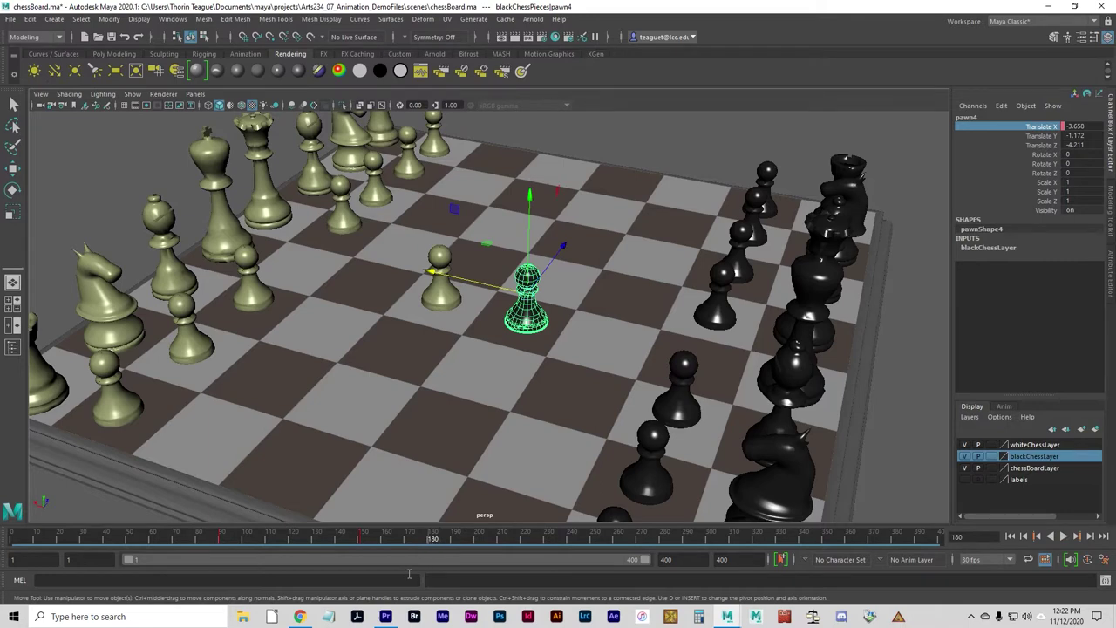
click(267, 208)
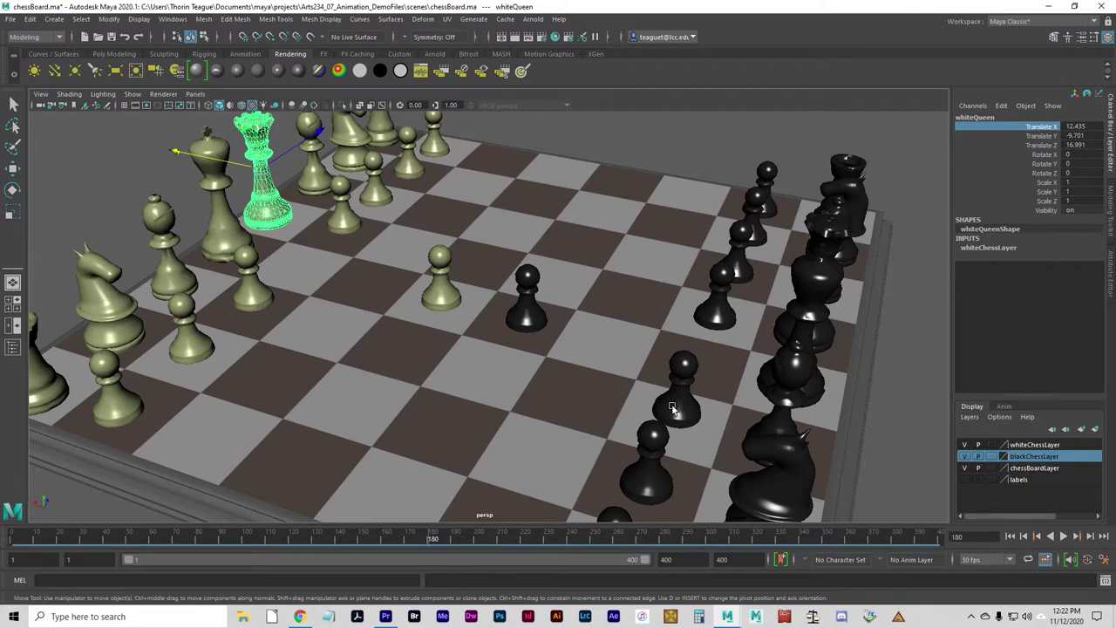
alt+drag(674, 409, 576, 364)
alt+drag(359, 334, 378, 344)
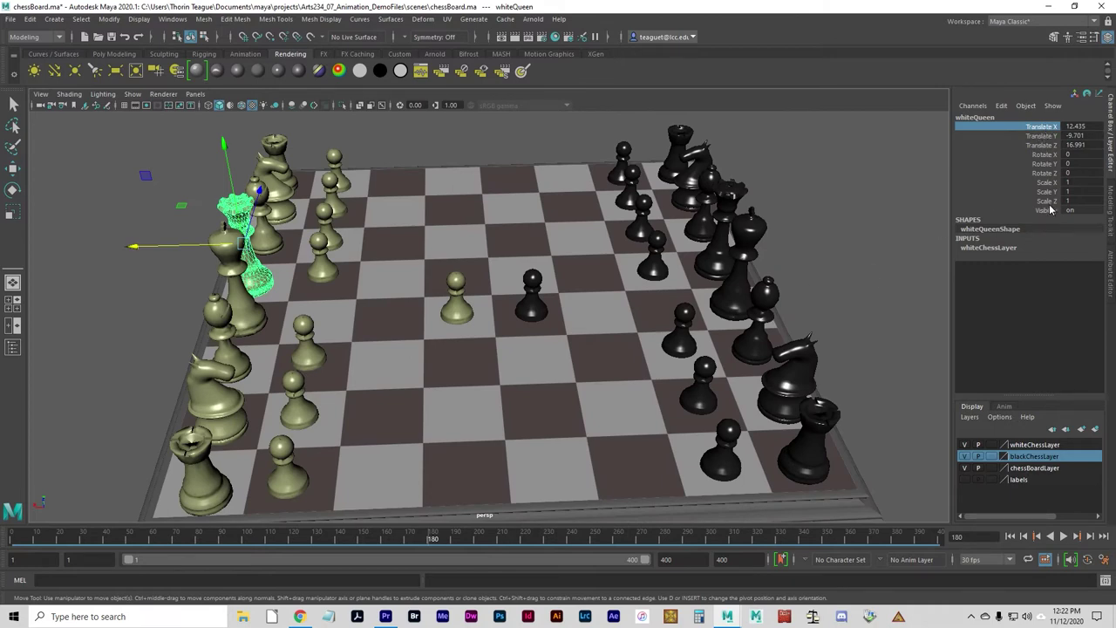
- Key only the white queen's translate channels at frame 180, undoing a trial key on its rotate channels
key(e)
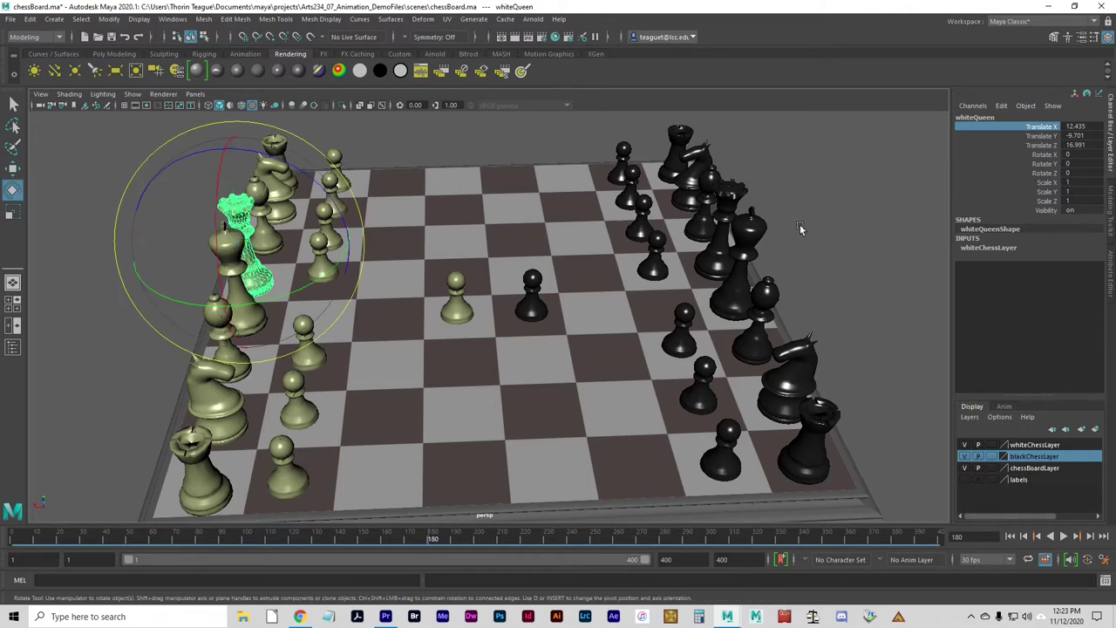
key(r)
key(w)
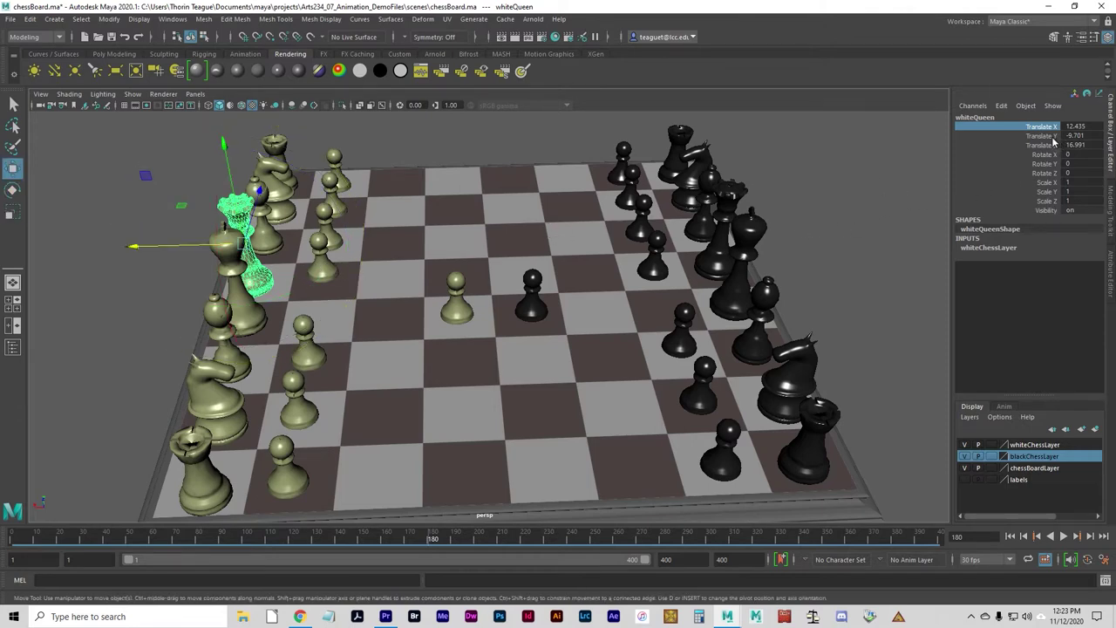
key(shift+w)
key(shift+e)
key(ctrl+z)
- Play the animation forward from frame 180 and stop at frame 241
alt+drag(569, 371, 597, 359)
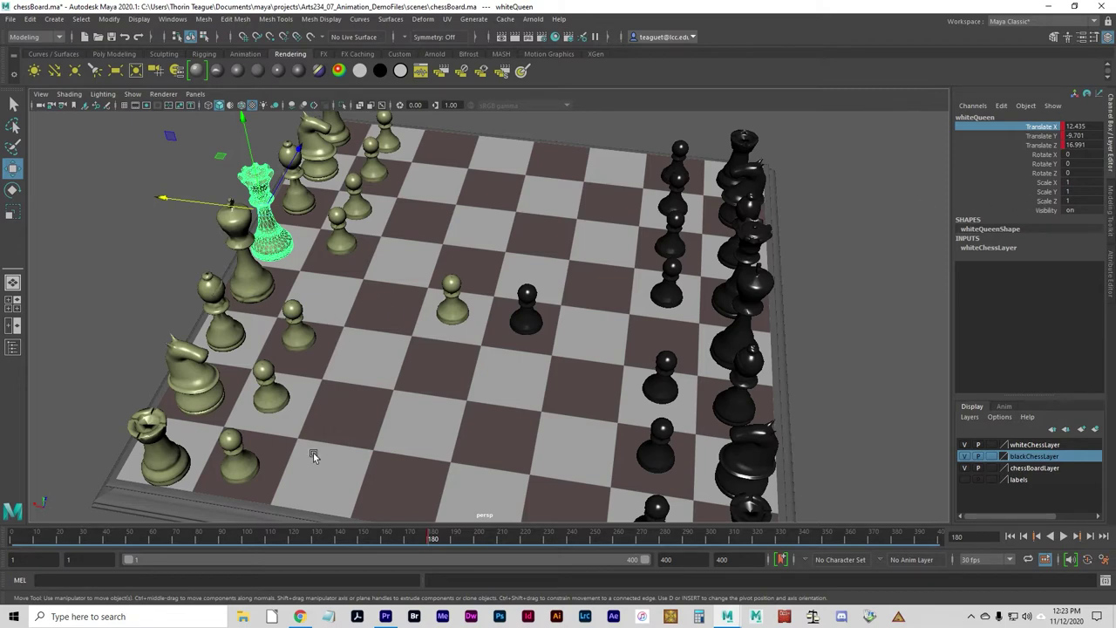
alt+drag(352, 457, 441, 442)
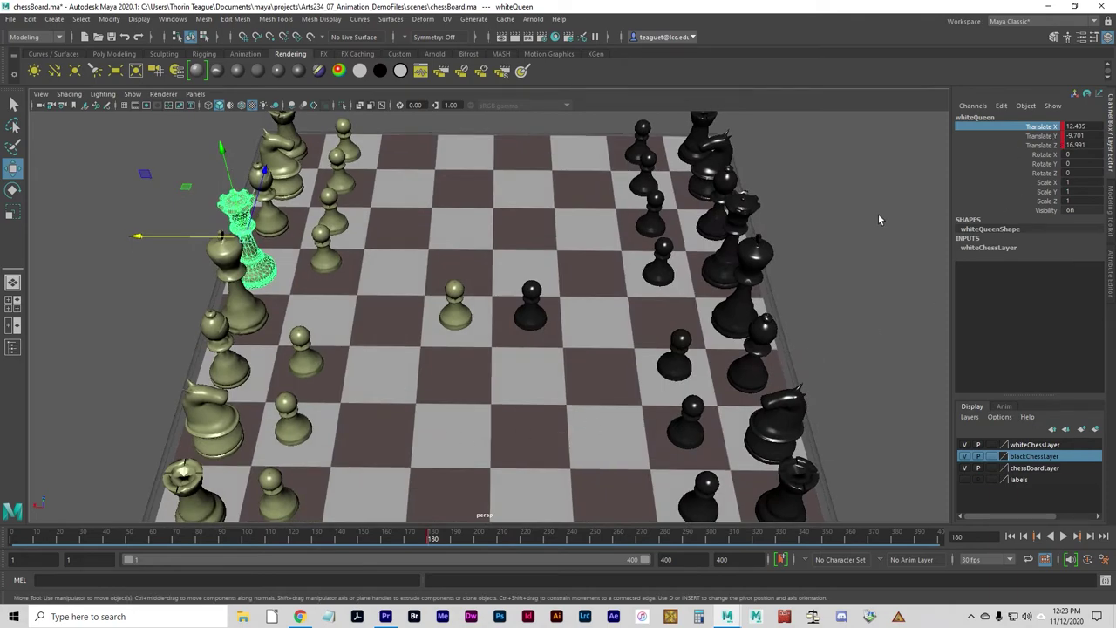
alt+drag(339, 431, 429, 417)
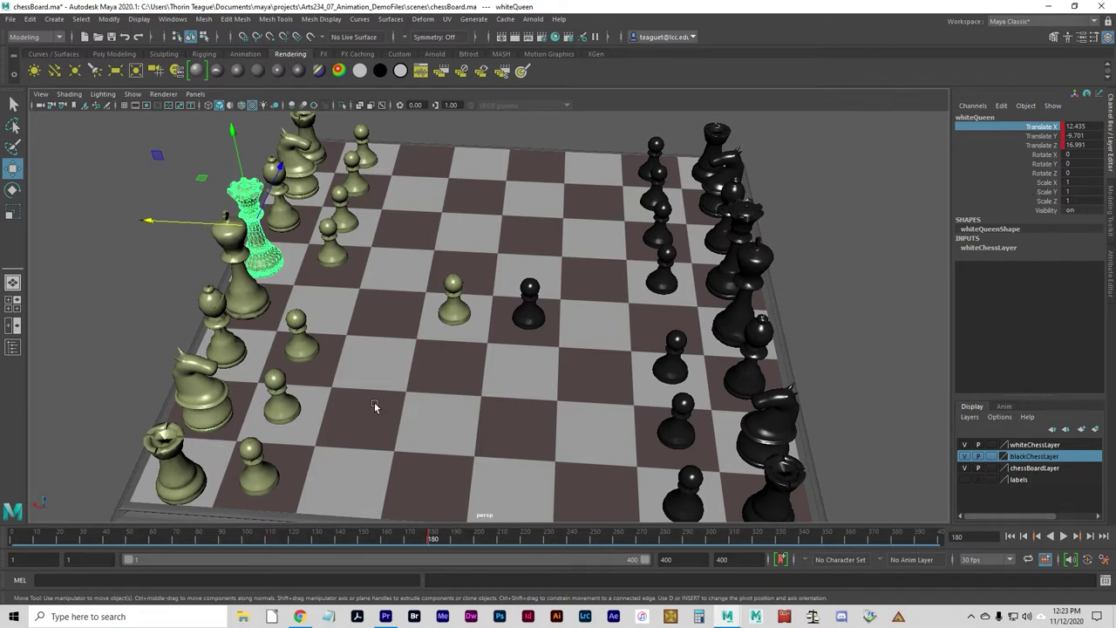
alt+drag(374, 402, 409, 399)
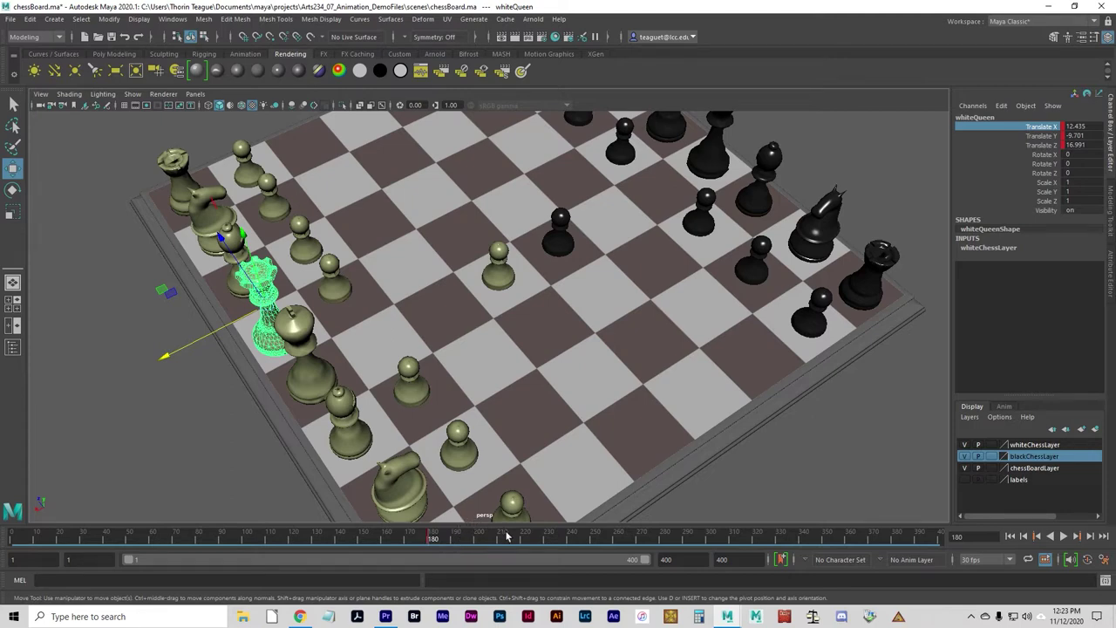
key(alt+v)
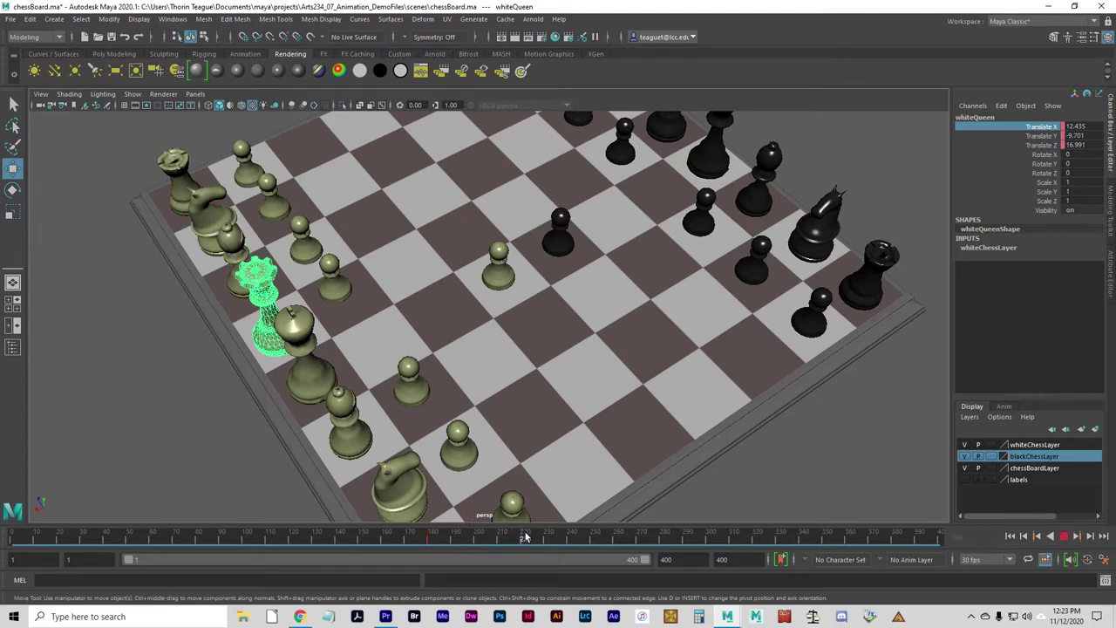
click(571, 538)
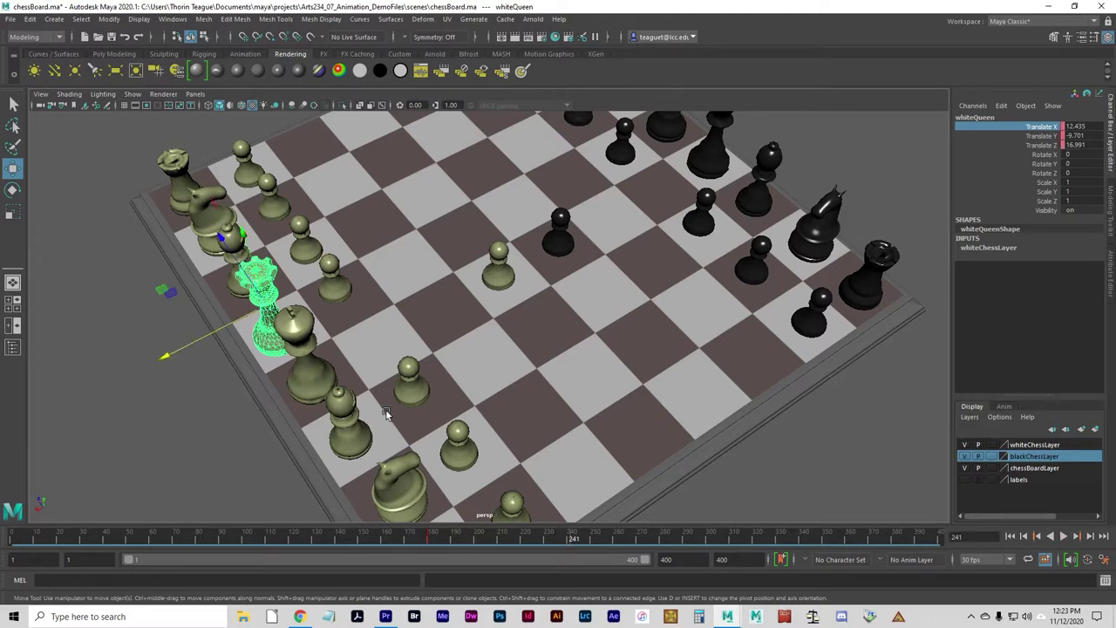
- At frame 241, move the white queen diagonally to Translate X about 0.79 and Translate Z about 6.04, and key its translate channels
alt+drag(332, 406, 389, 402)
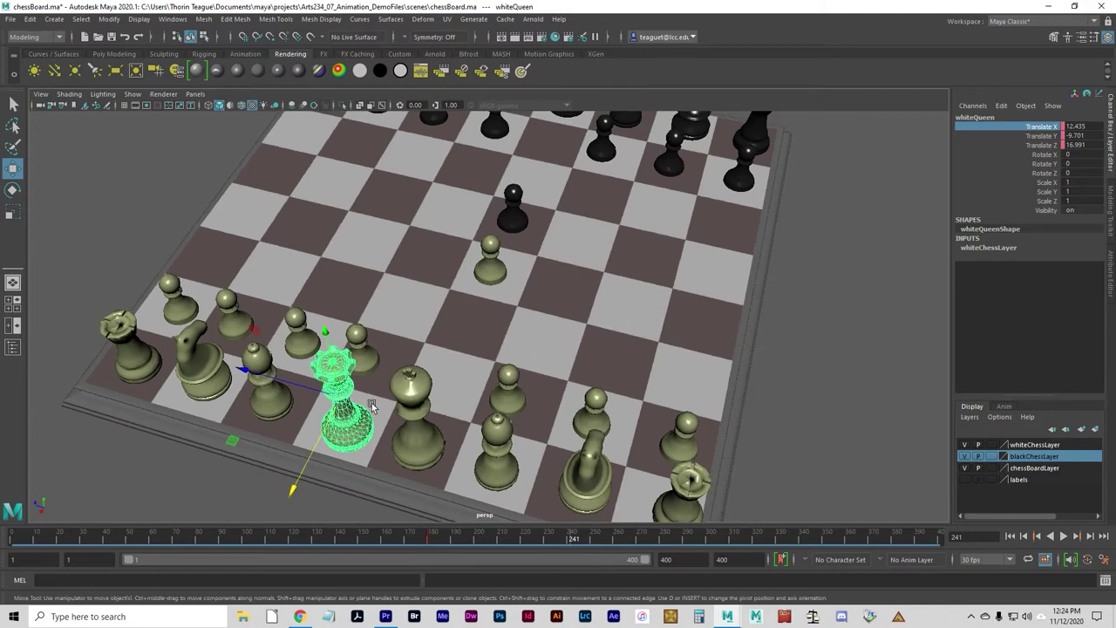
mouse_move(475, 415)
alt+mouse_down()
mouse_move(453, 415)
mouse_move(478, 415)
mouse_move(496, 393)
mouse_move(462, 410)
alt+mouse_up()
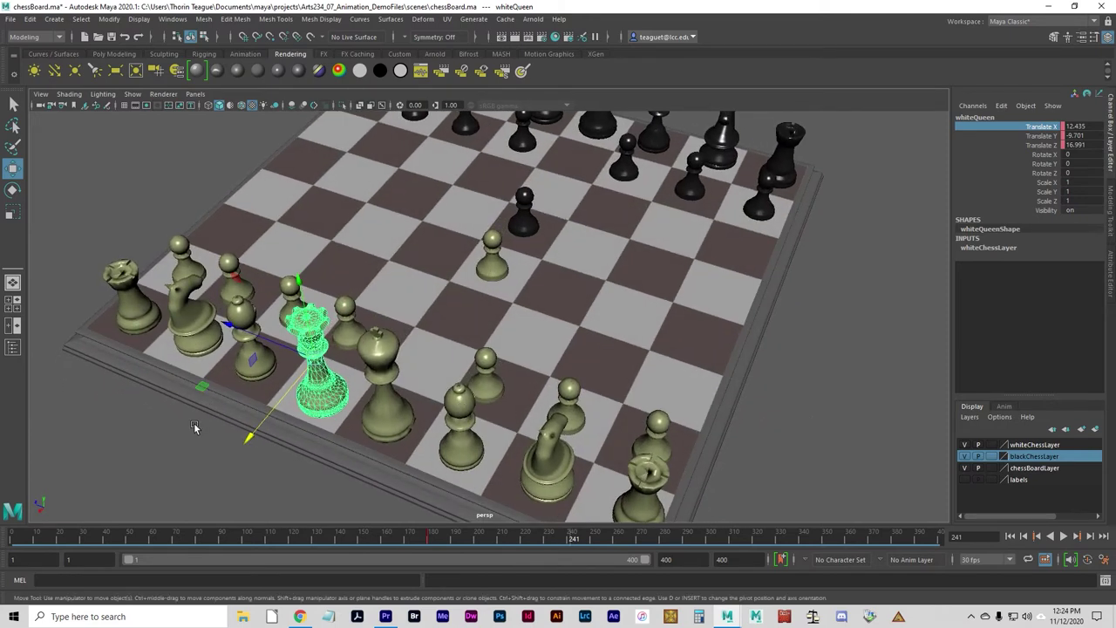
click(203, 387)
drag(203, 386, 609, 279)
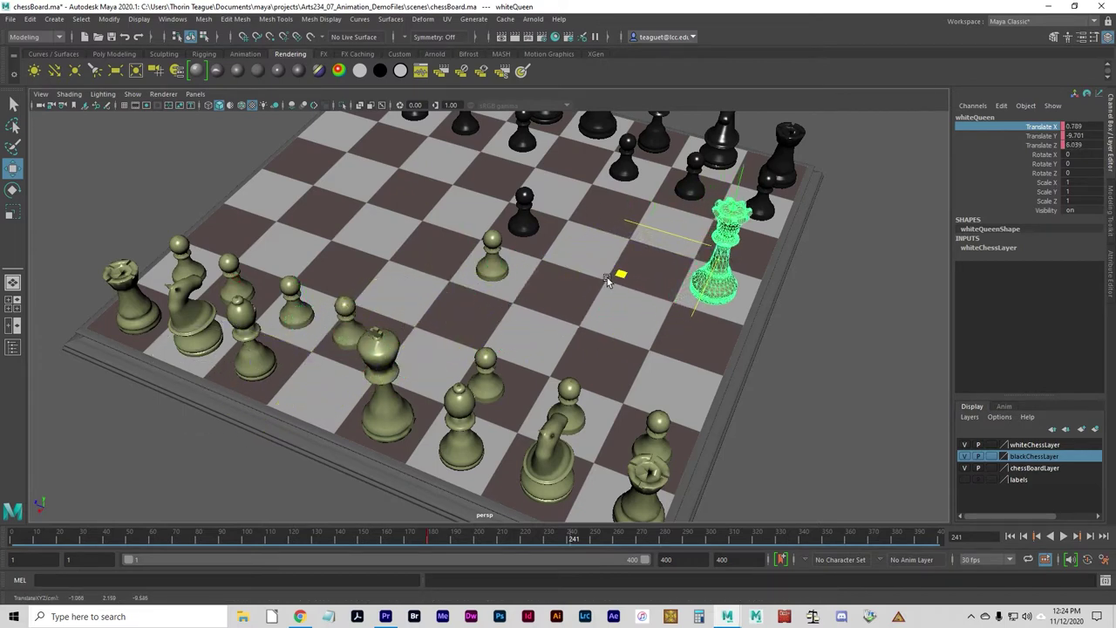
alt+drag(593, 319, 385, 315)
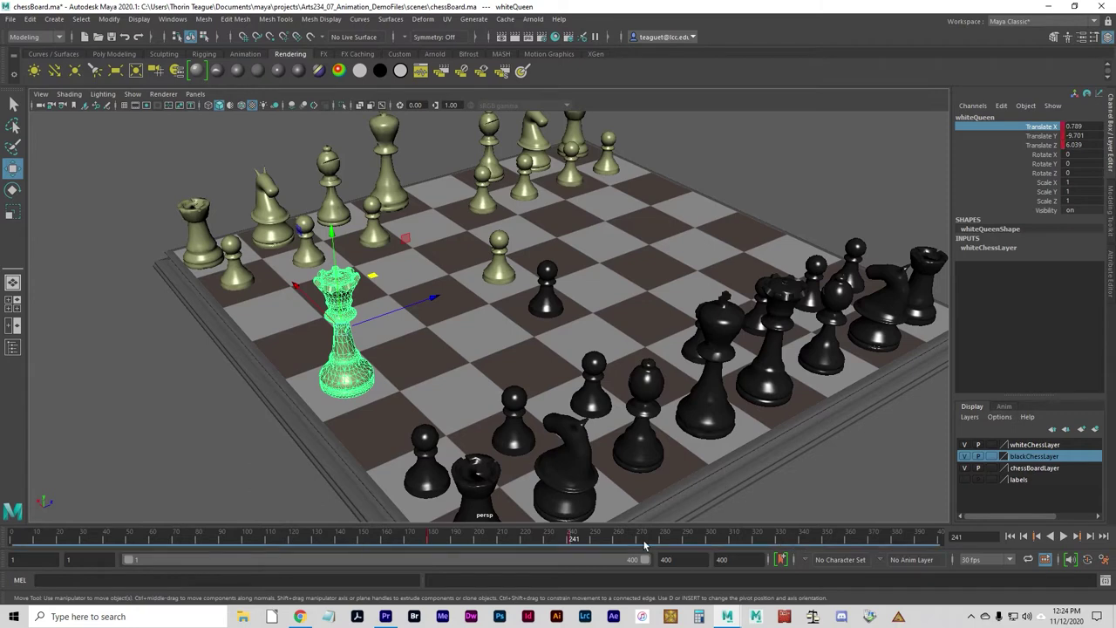
- Select the black knight standing between the rook and bishop nearest the white queen
click(564, 541)
click(569, 499)
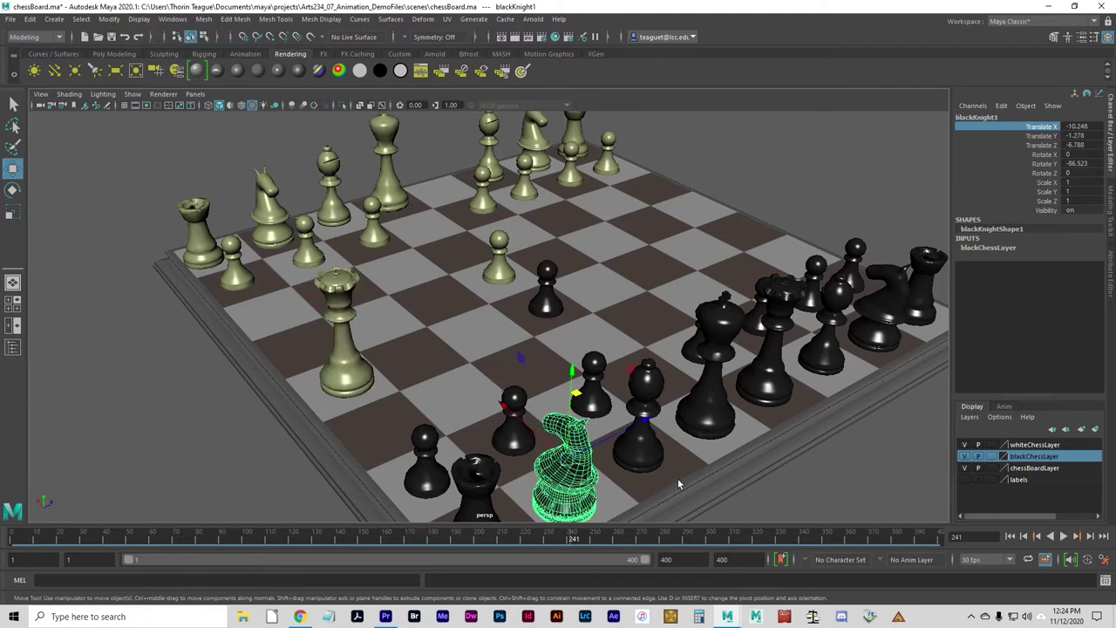
alt+drag(472, 486, 637, 361)
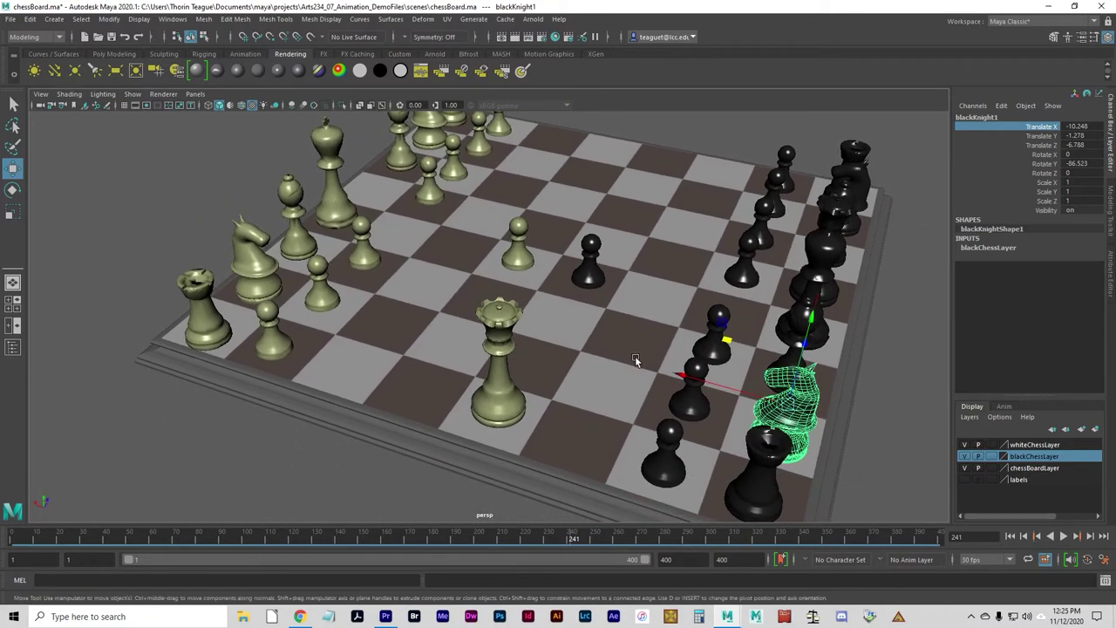
- Play the animation from the start through the queen's move to review the moves keyed so far
drag(582, 544, 13, 546)
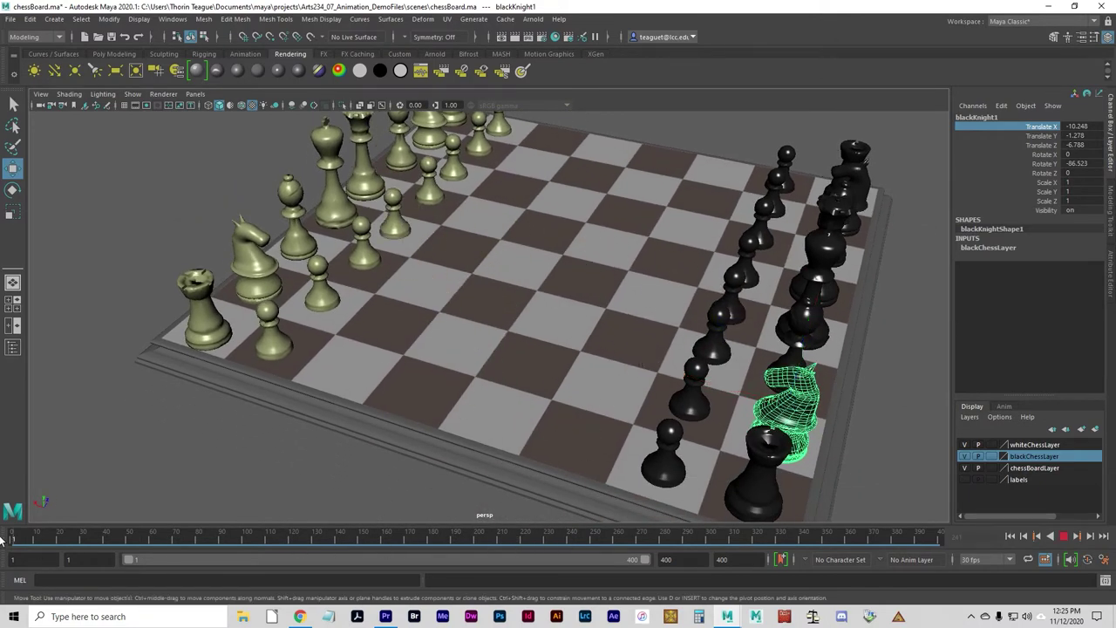
click(1064, 535)
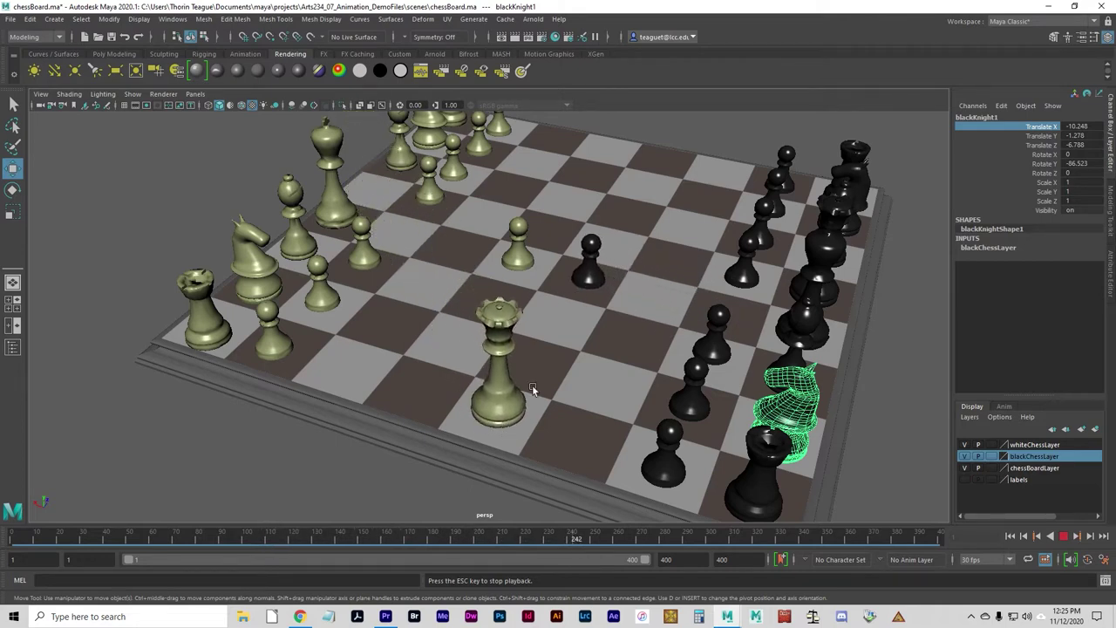
click(1063, 536)
- Go to frame 271 and key only the black knight's translate channels at its starting square
drag(600, 538, 648, 538)
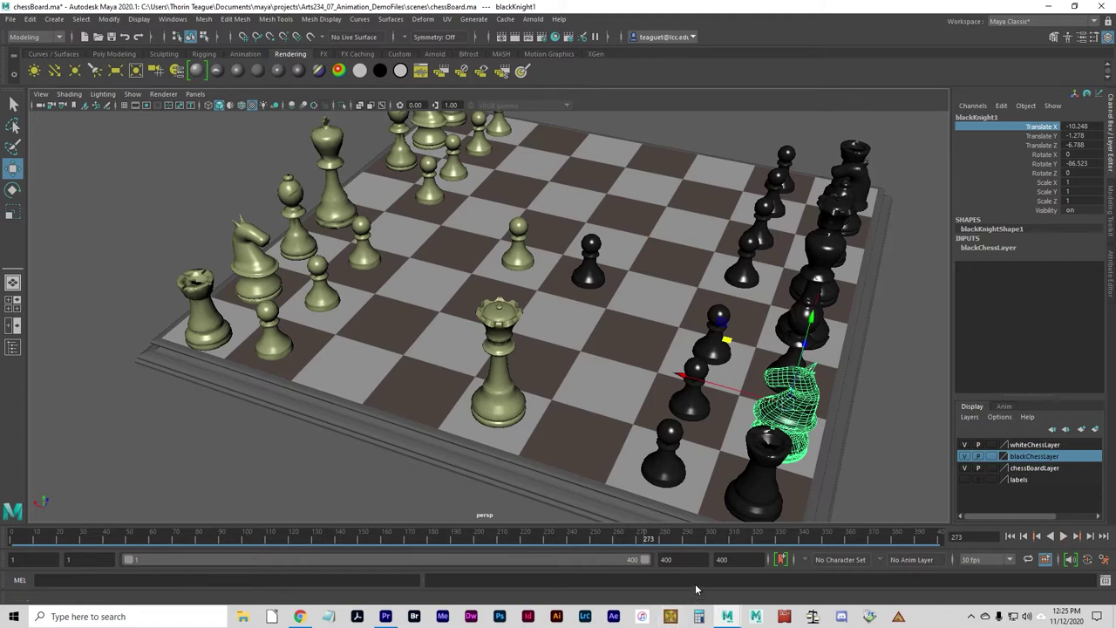
click(641, 540)
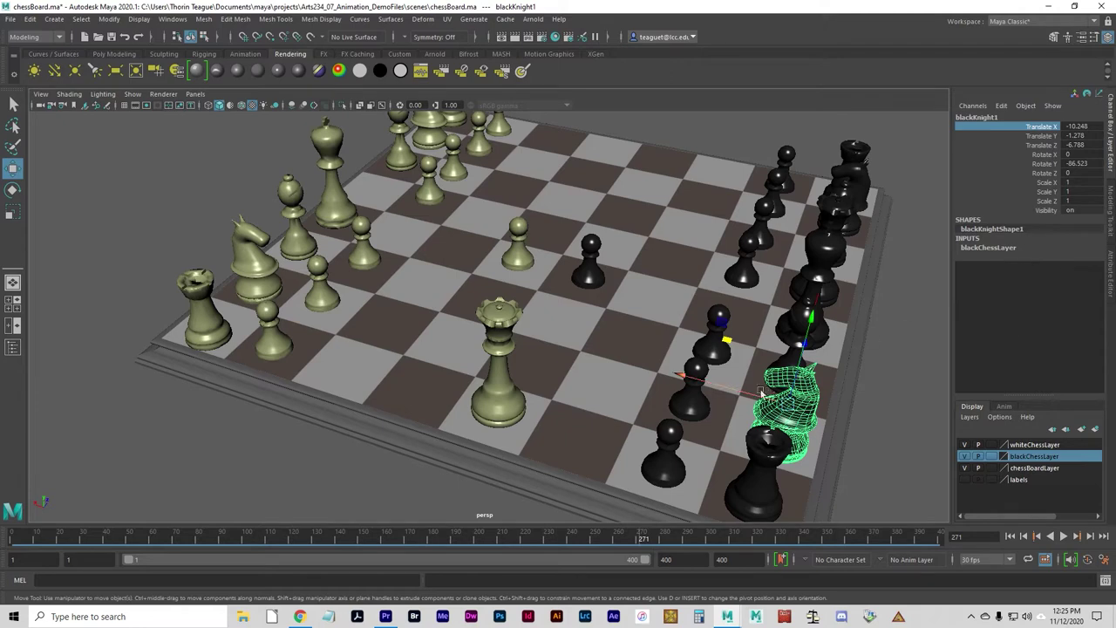
alt+drag(839, 438, 737, 452)
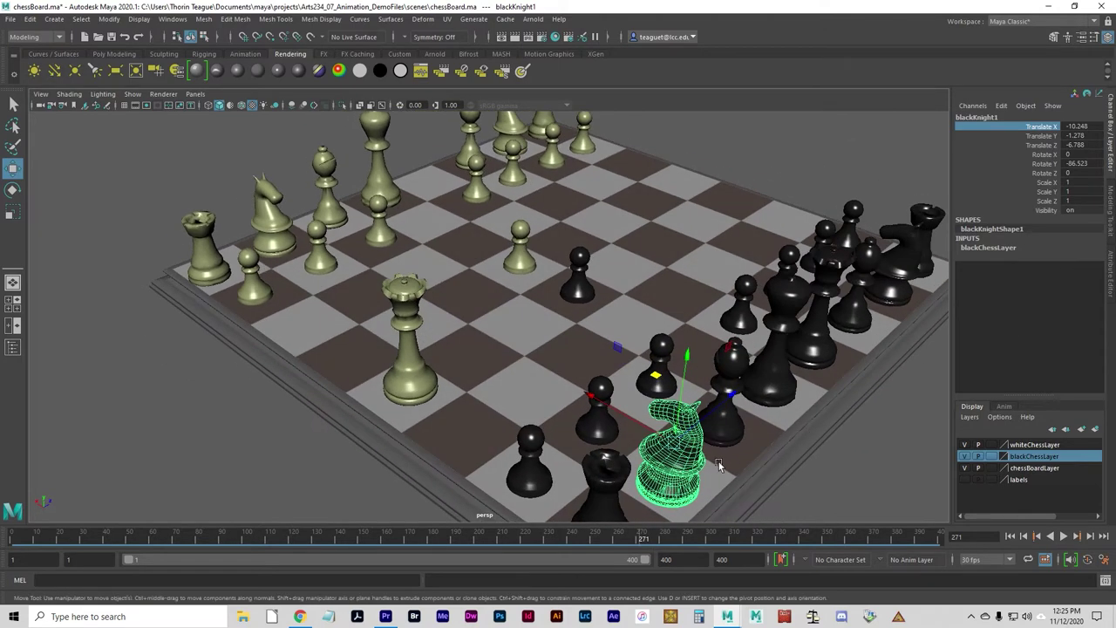
key(shift+w)
alt+drag(667, 440, 691, 465)
alt+right_drag(691, 465, 795, 404)
alt+drag(795, 404, 612, 460)
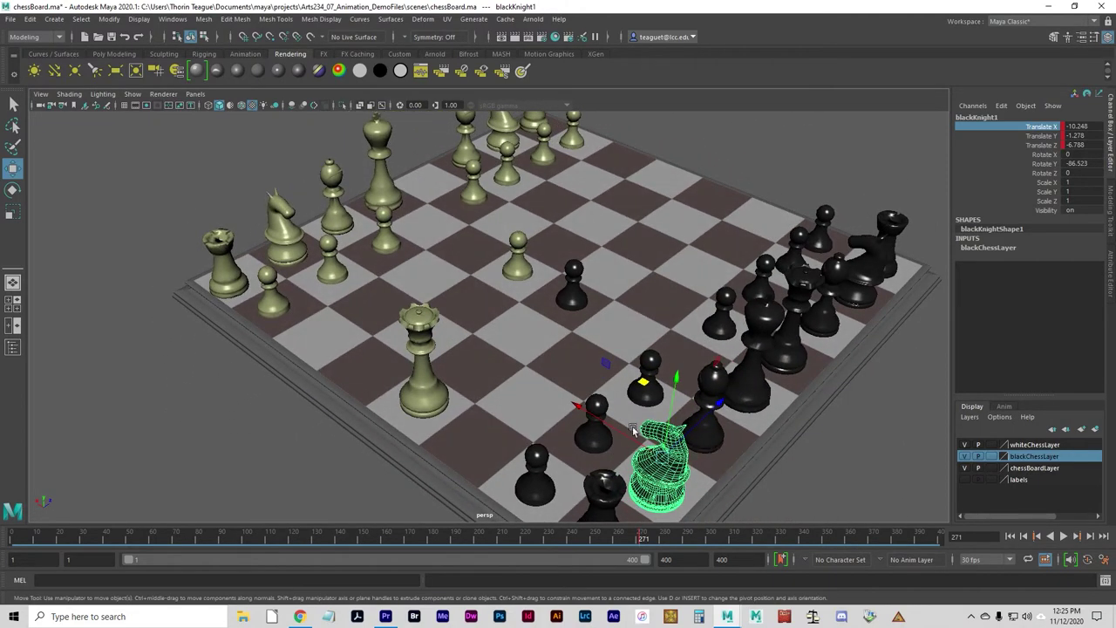
click(551, 417)
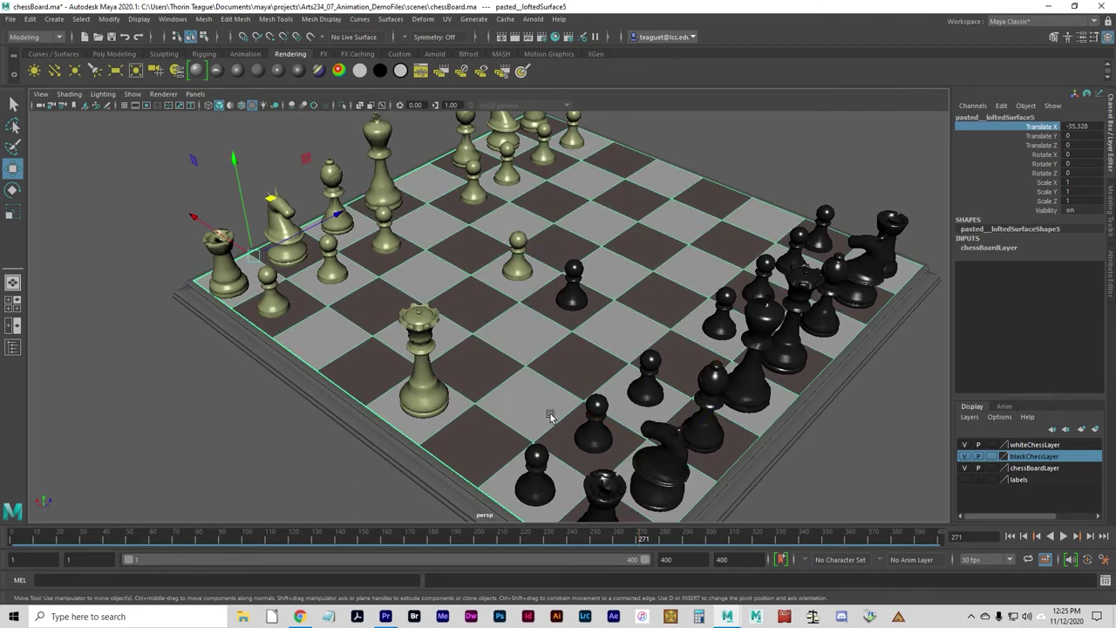
key(ctrl+z)
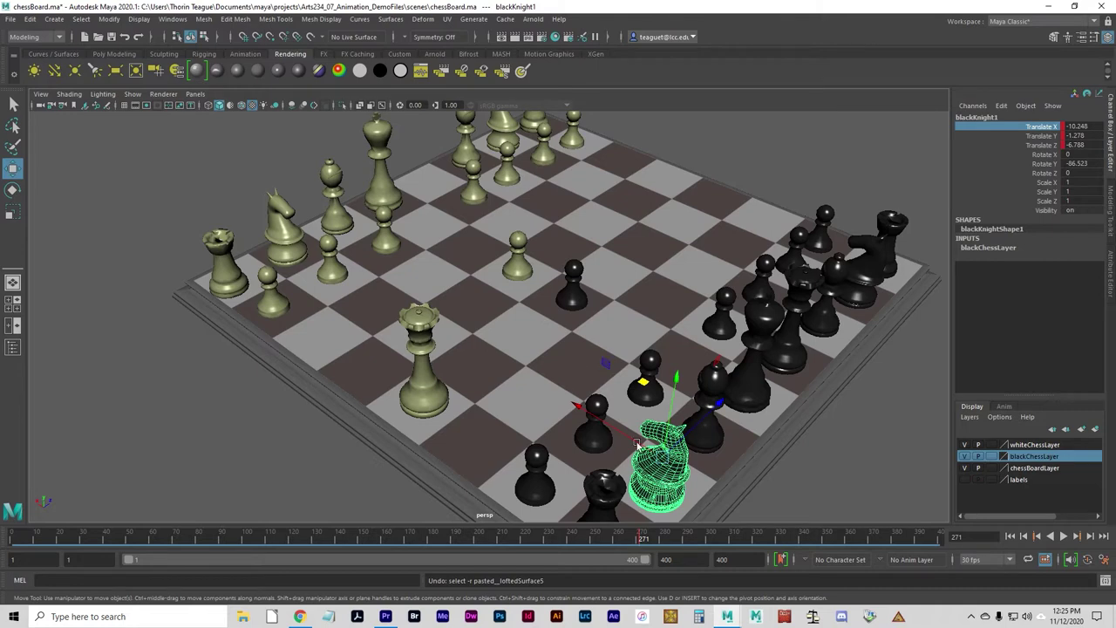
middle_drag(642, 382, 564, 255)
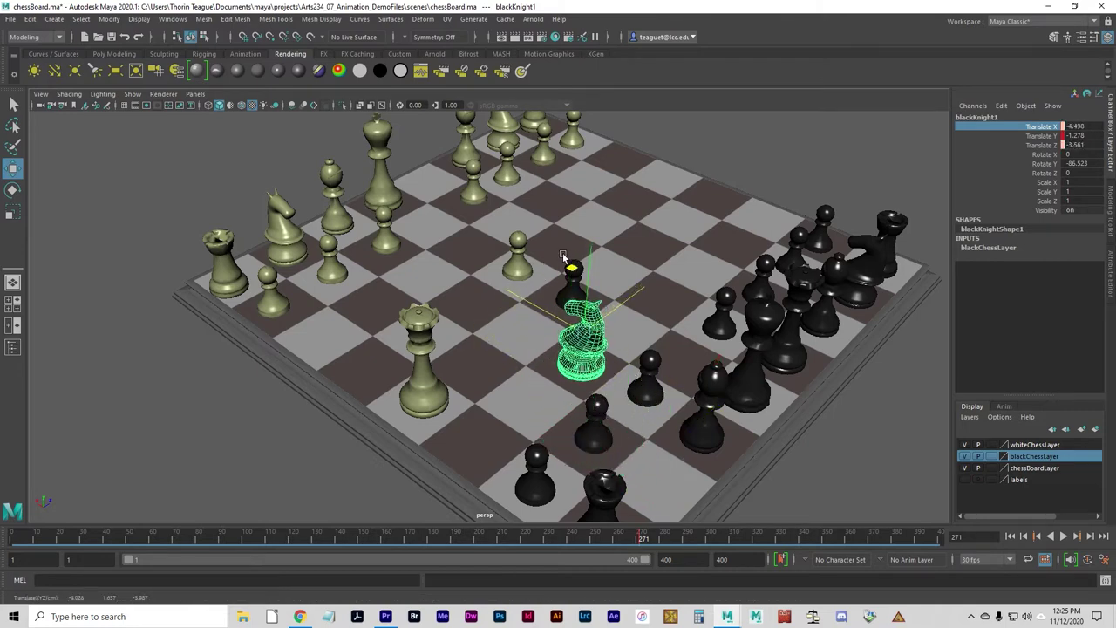
key(ctrl+z)
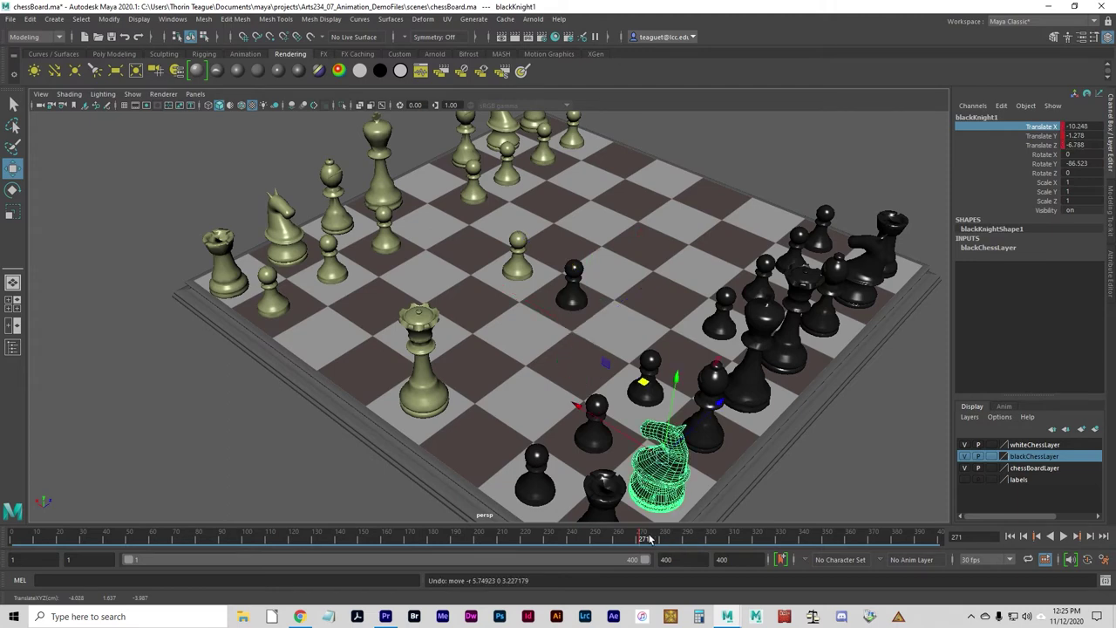
- At frame 300, move the black knight to Translate X about -4.34 and Translate Z about -3.75, and key its translate channels
drag(650, 539, 738, 539)
drag(747, 538, 712, 541)
middle_drag(647, 383, 565, 267)
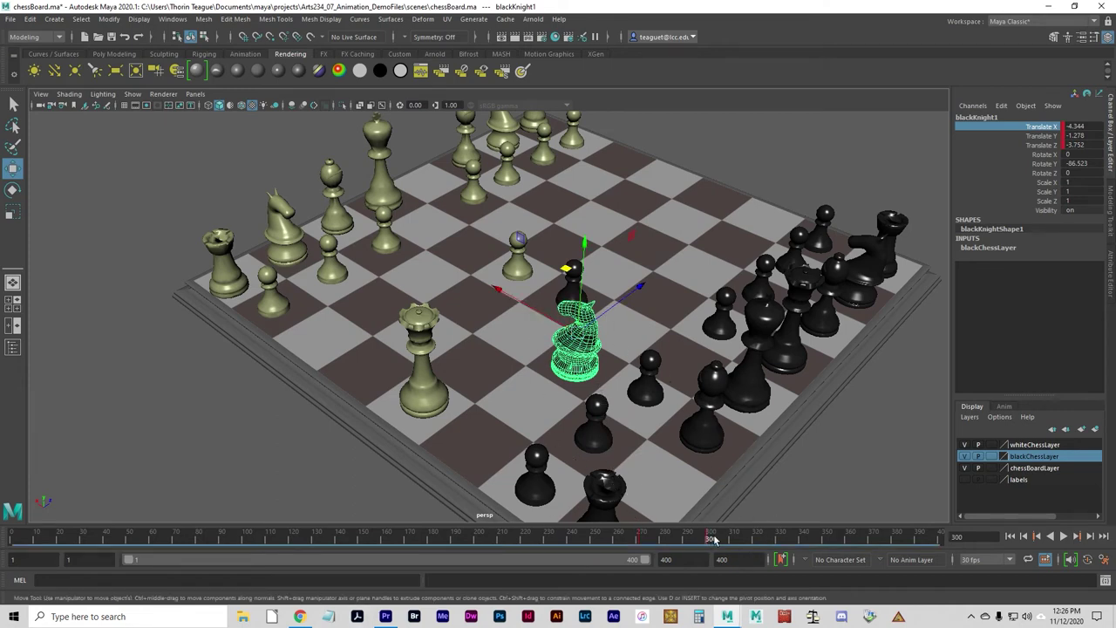
- Scrub back to frame 282 and examine the knight's path against the pawns up close, in wireframe and textured shading
drag(714, 539, 668, 533)
alt+drag(585, 465, 449, 433)
alt+right_drag(448, 432, 721, 433)
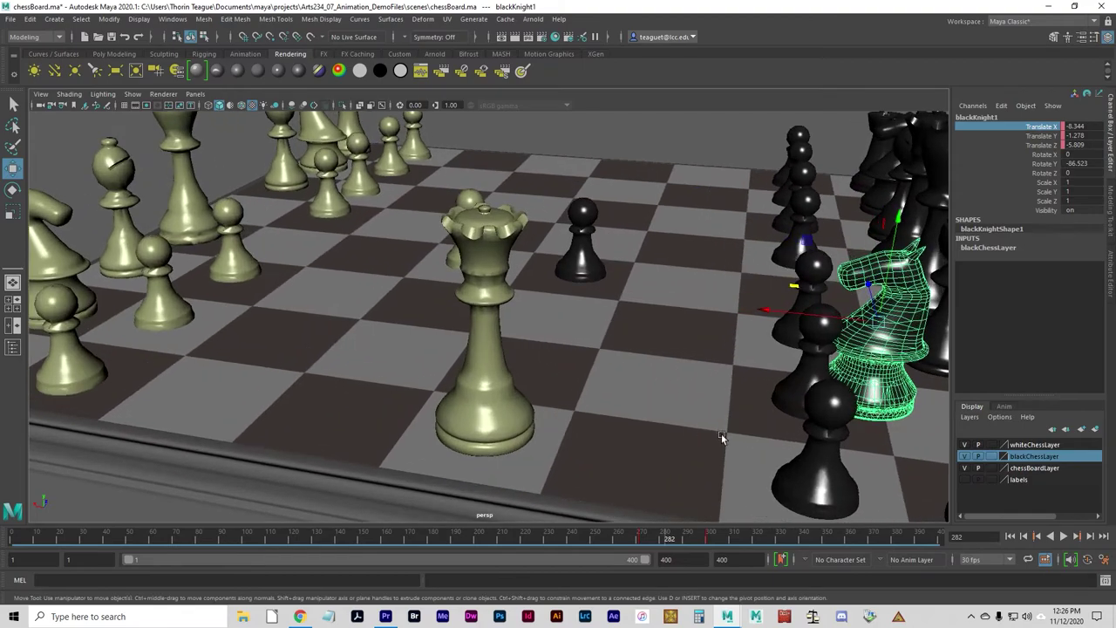
mouse_move(721, 434)
alt+mouse_down()
mouse_move(715, 416)
mouse_move(570, 403)
mouse_move(559, 391)
alt+mouse_up()
key(4)
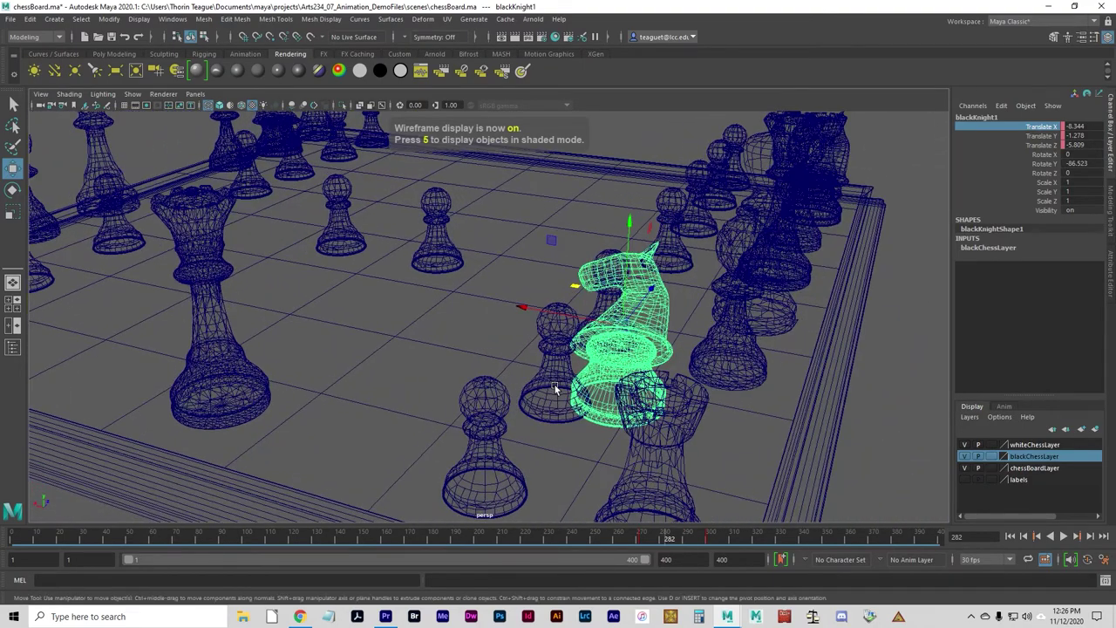
key(5)
key(6)
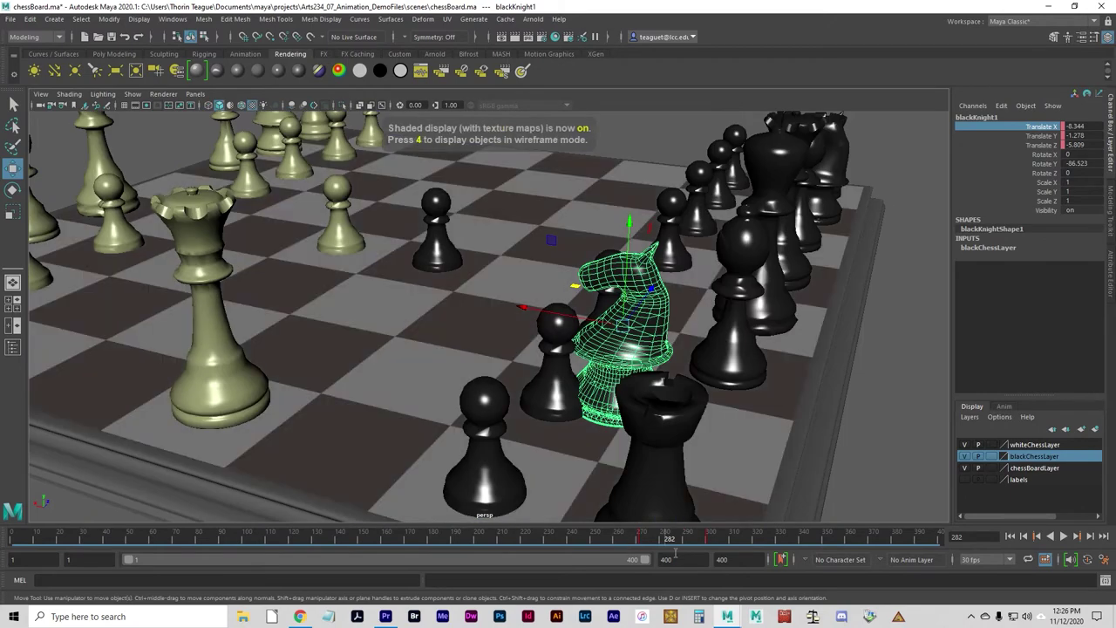
- Play and scrub between frames 268 and 285 to examine where the knight's path crosses the row of black pawns
drag(671, 534, 654, 461)
alt+right_drag(654, 461, 576, 452)
alt+drag(576, 452, 614, 493)
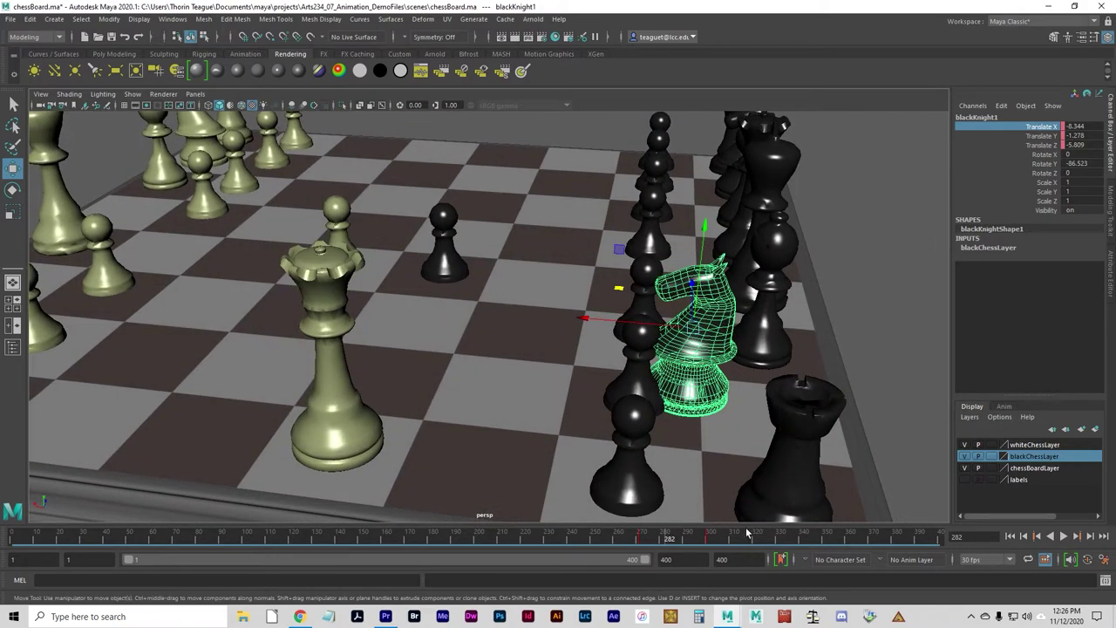
key(alt+v)
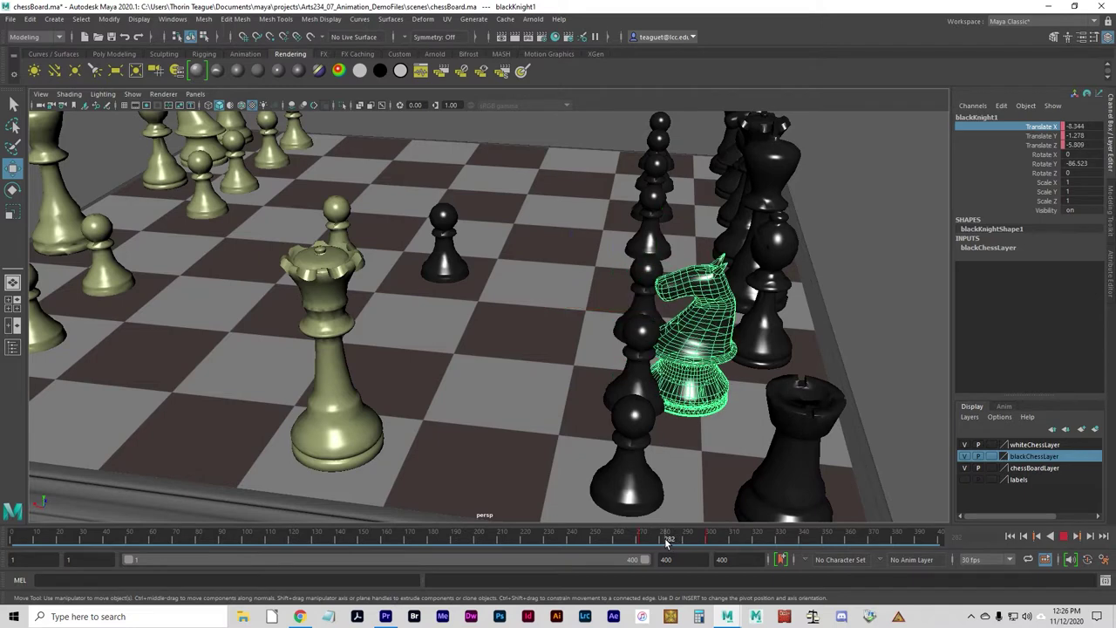
drag(668, 541, 646, 538)
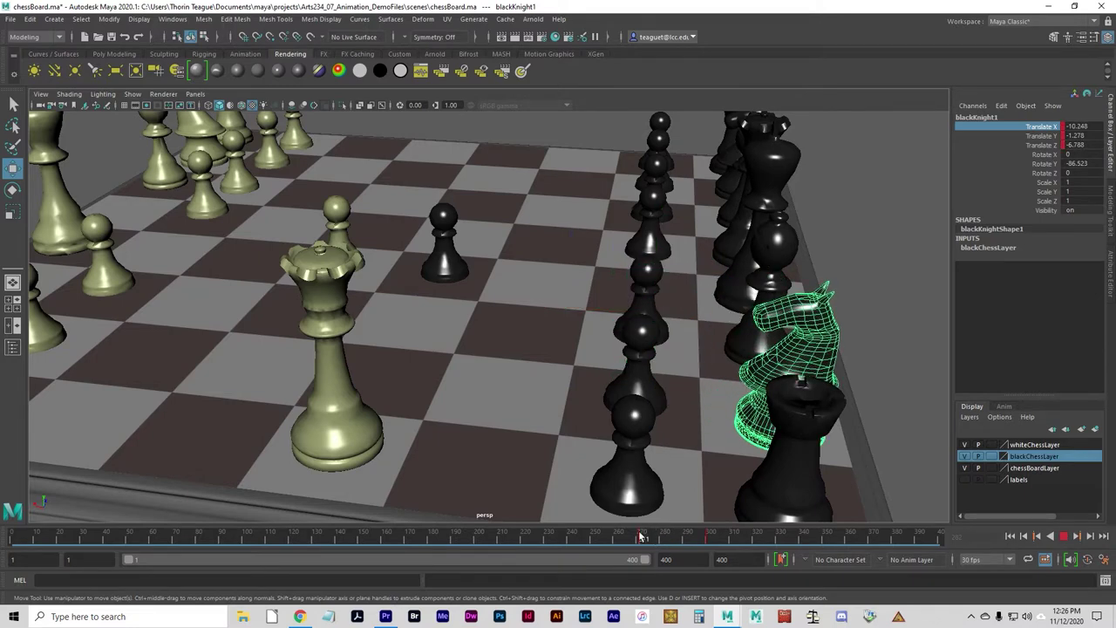
mouse_move(645, 537)
mouse_down()
mouse_move(711, 538)
mouse_move(635, 534)
mouse_up()
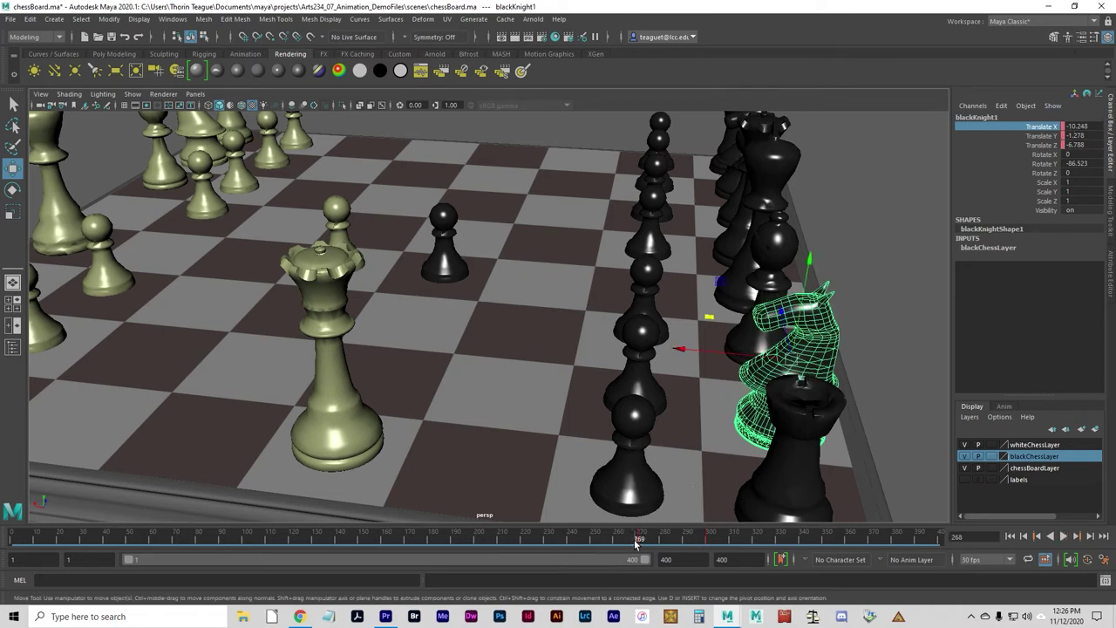
drag(637, 539, 644, 537)
drag(641, 536, 679, 539)
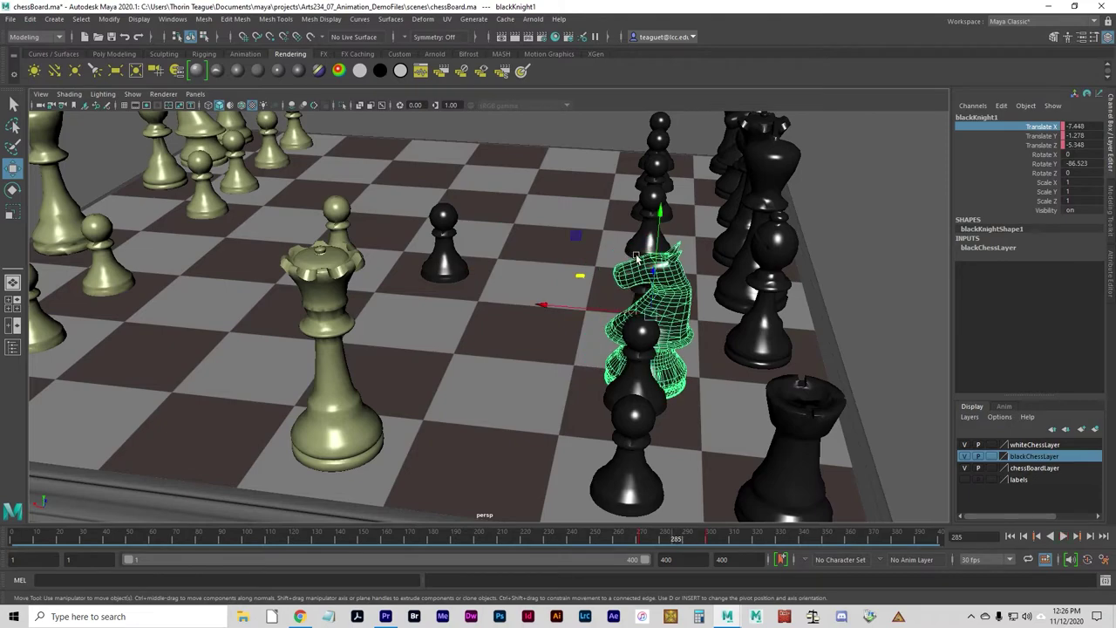
- Replay the knight's crossing and set the current time to frame 285, where it is between the pawns
alt+drag(672, 404, 747, 436)
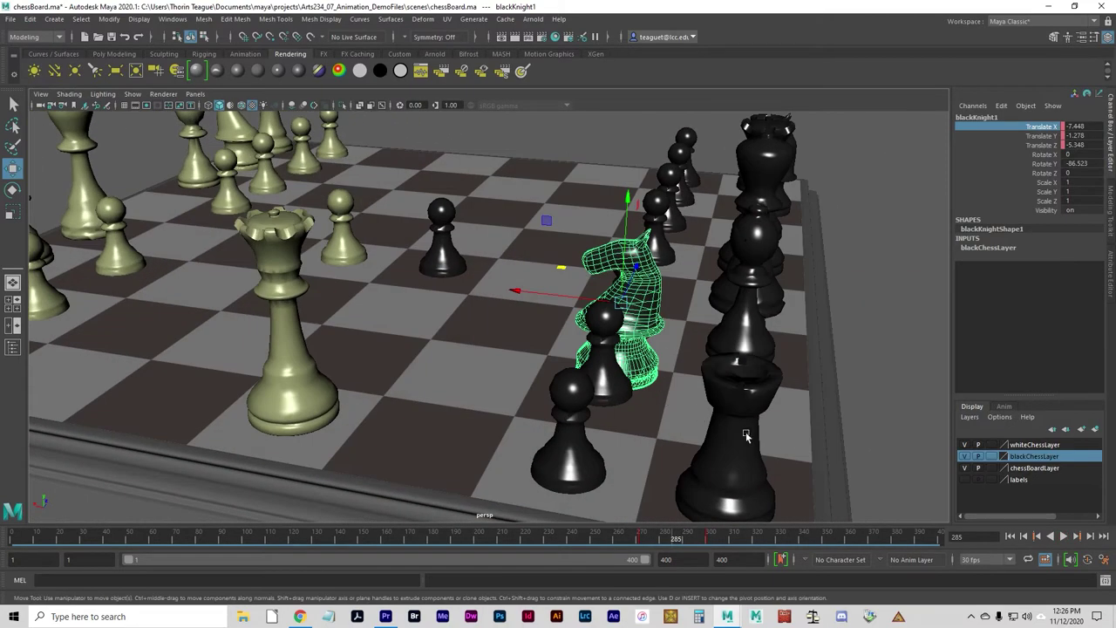
key(alt+v)
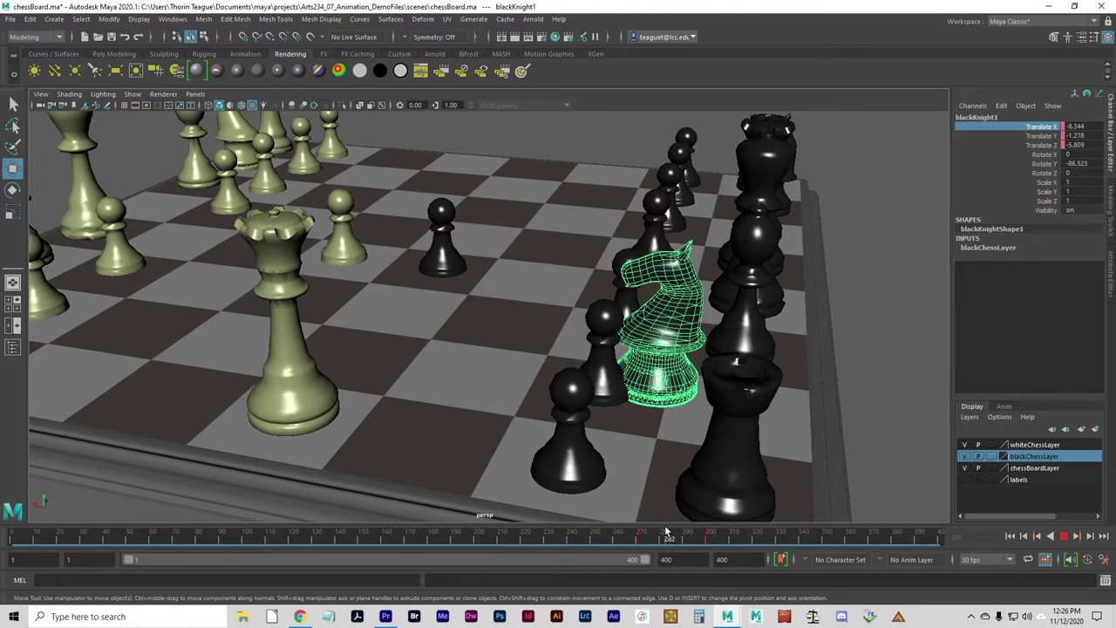
click(672, 534)
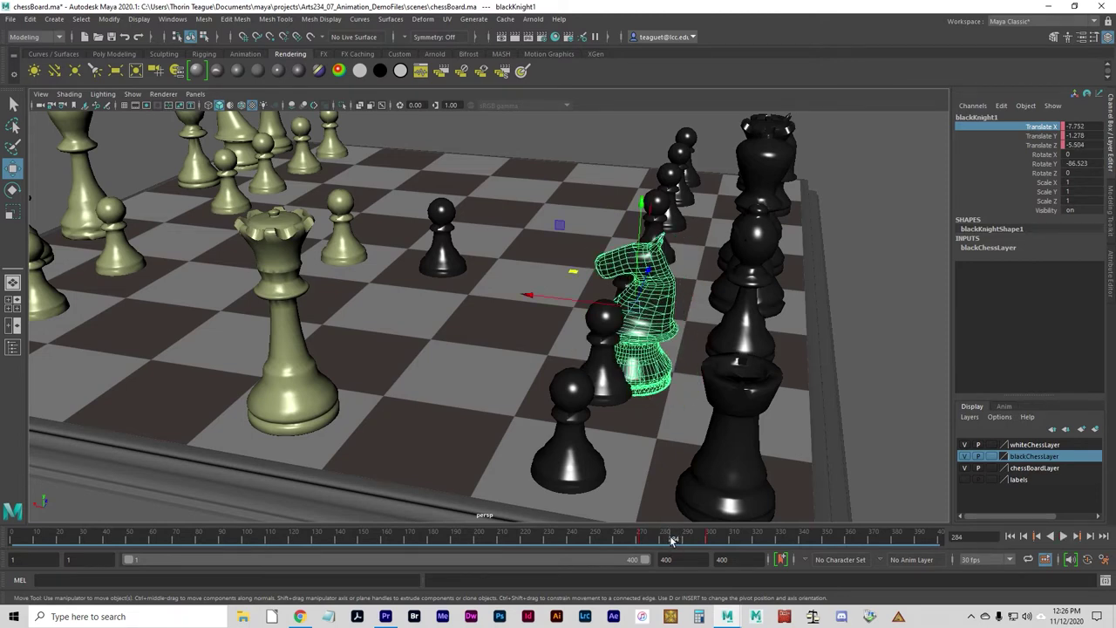
drag(673, 539, 685, 446)
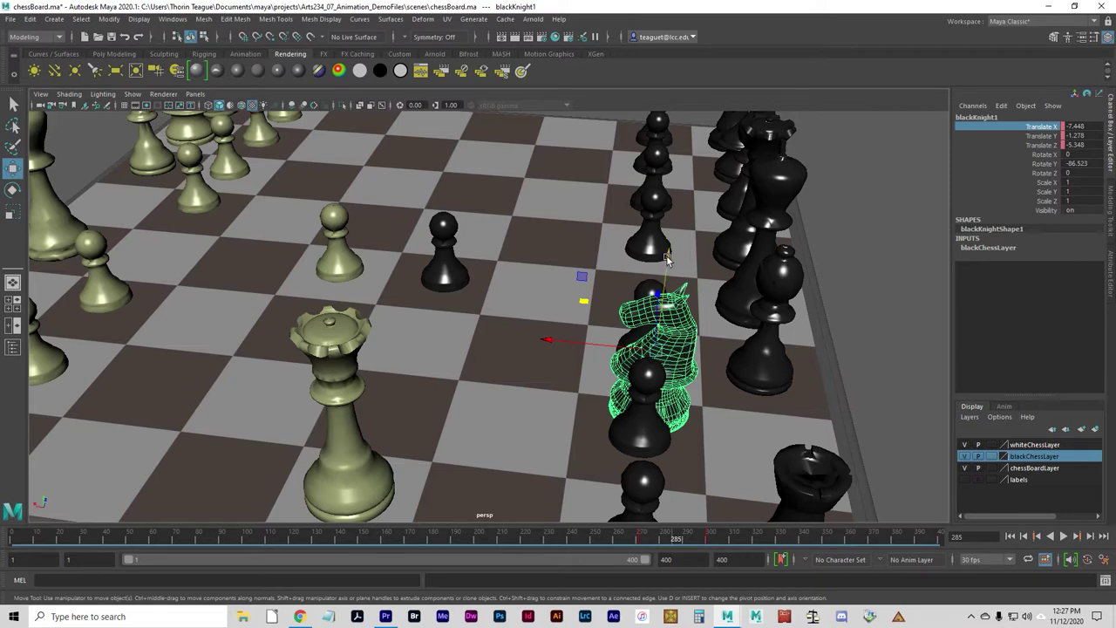
- At frame 285, raise the black knight above the row of pawns to Translate Y about 1.84
alt+drag(708, 380, 735, 377)
drag(737, 201, 763, 70)
mouse_move(811, 347)
alt+mouse_down()
mouse_move(793, 345)
mouse_move(808, 339)
mouse_move(807, 355)
alt+mouse_up()
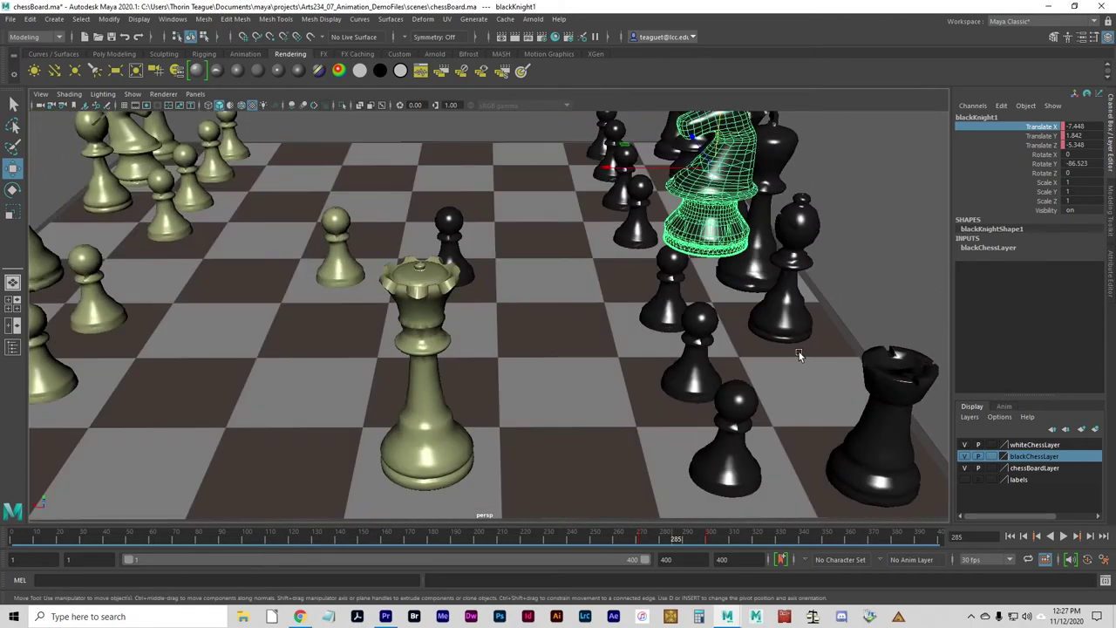
- Scrub through the knight's jump to frame 299 and play the whole animation from the start
drag(673, 533, 708, 531)
alt+drag(715, 366, 476, 337)
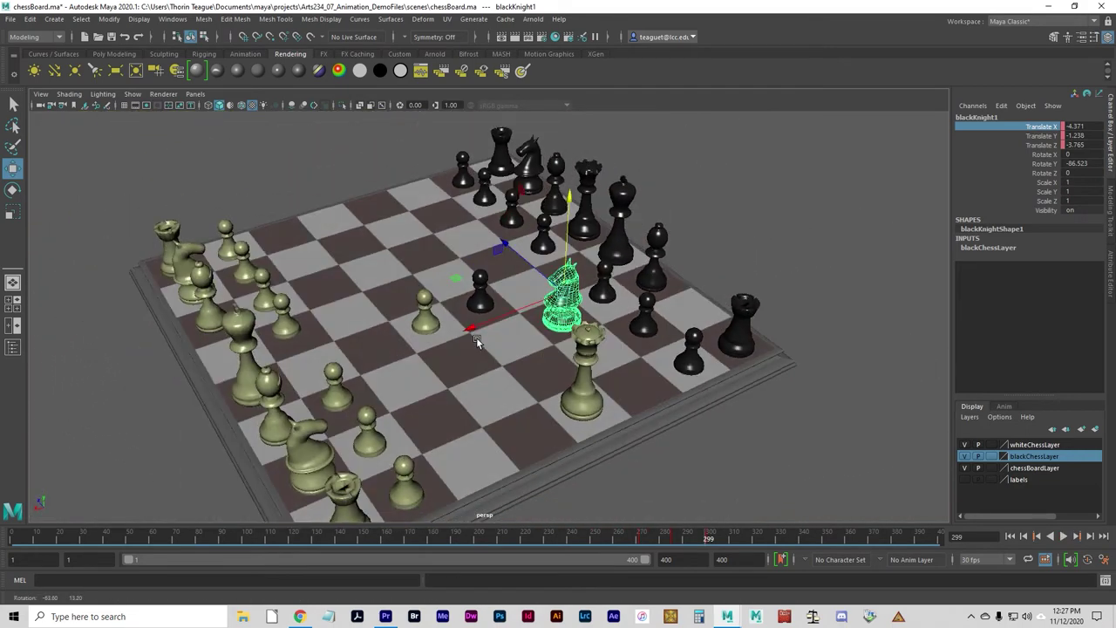
click(1011, 536)
click(1063, 537)
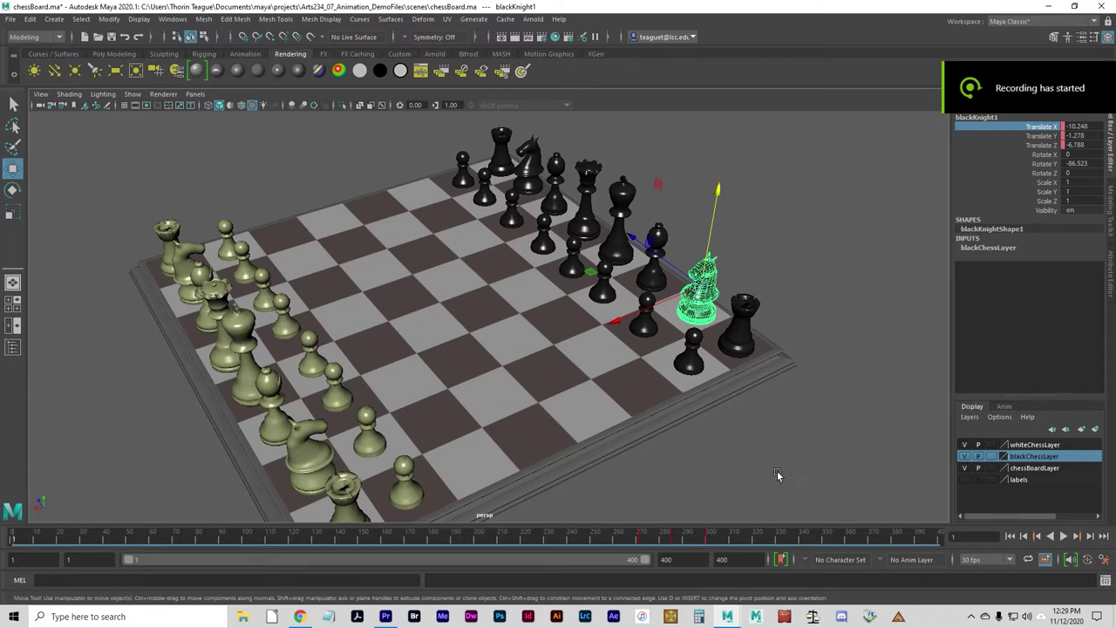
- Create a camera with an aim and raise it to Translate Y about 2.06
click(56, 19)
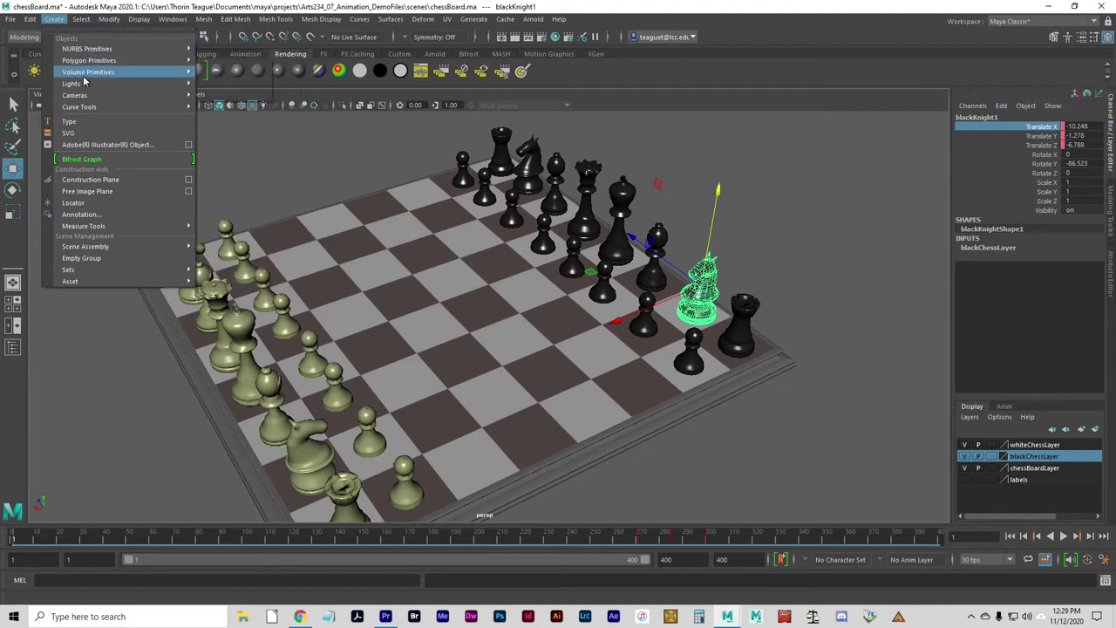
mouse_move(87, 94)
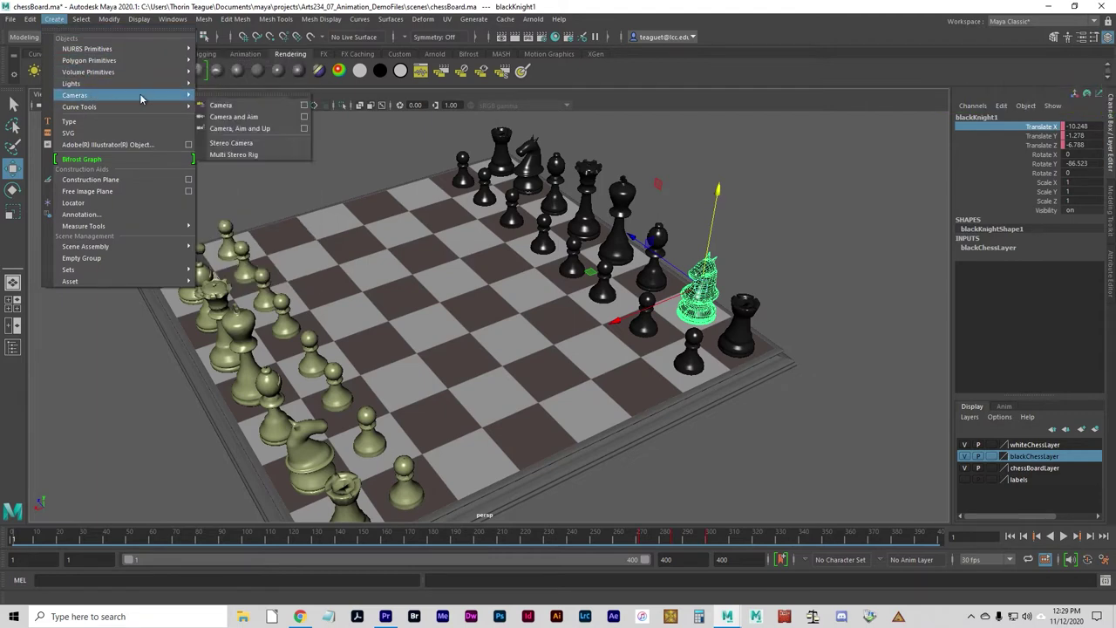
click(233, 117)
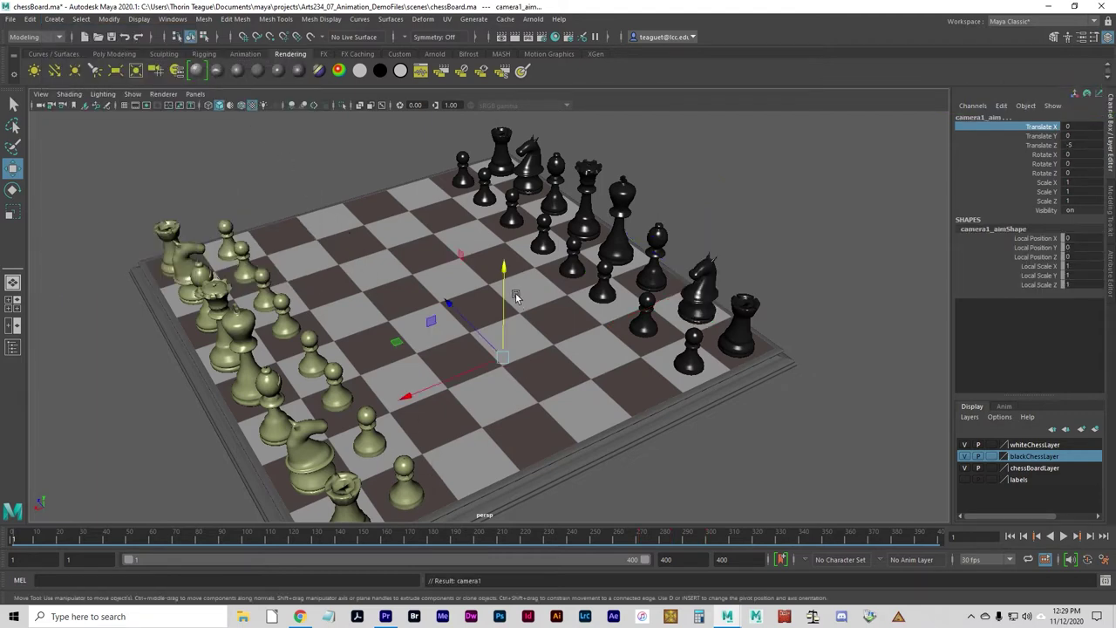
drag(507, 299, 509, 276)
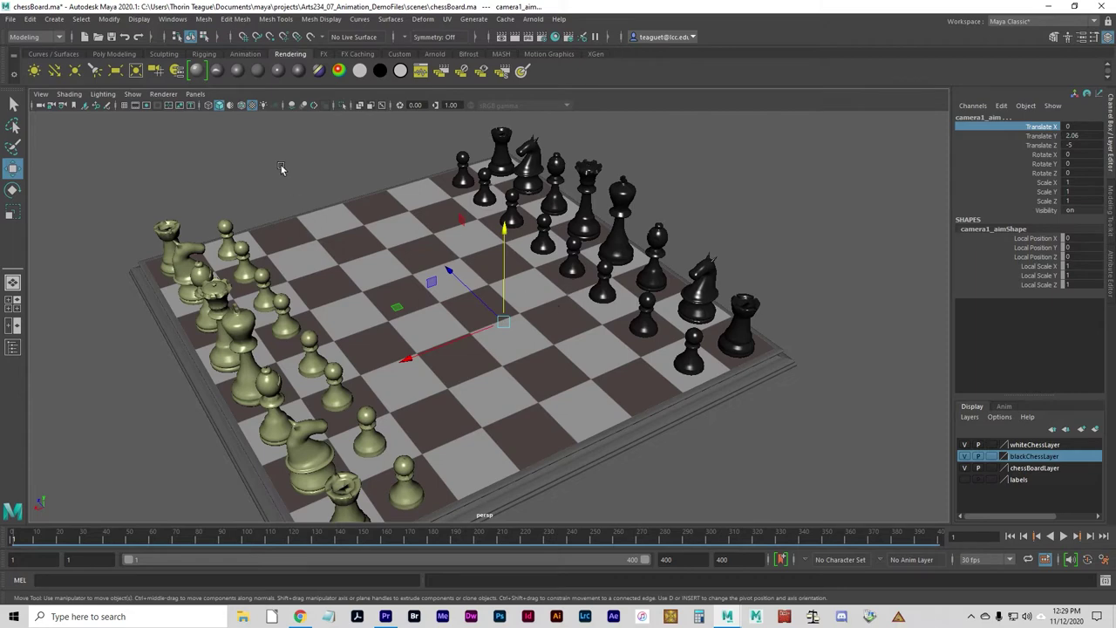
- Open the Outliner beside the chessboard to examine the camera group and look at the board from a lower angle
click(173, 19)
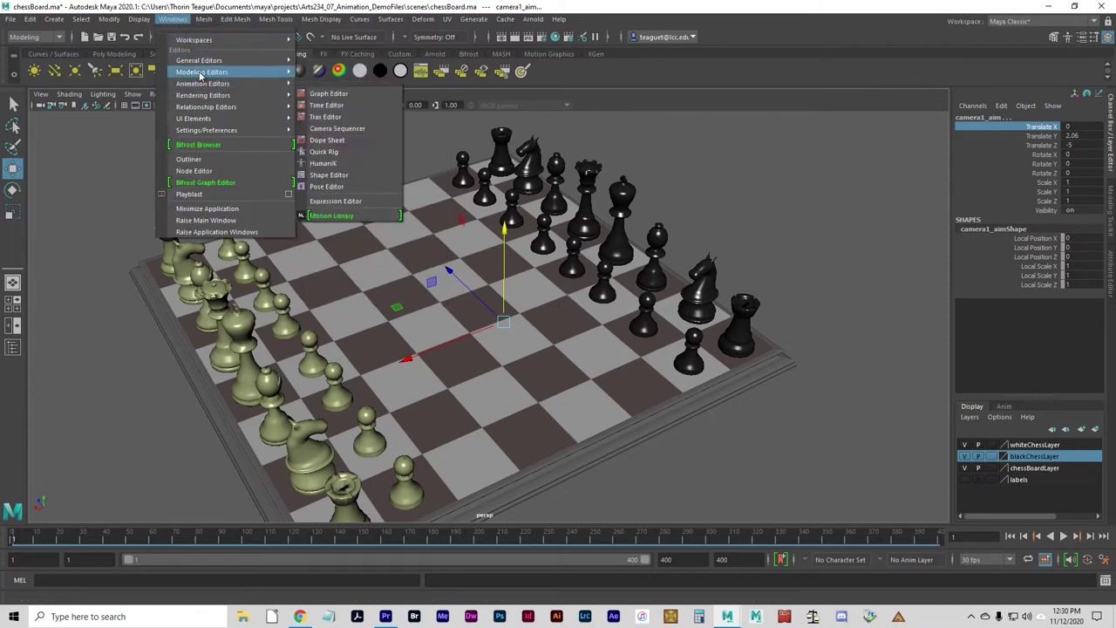
click(191, 159)
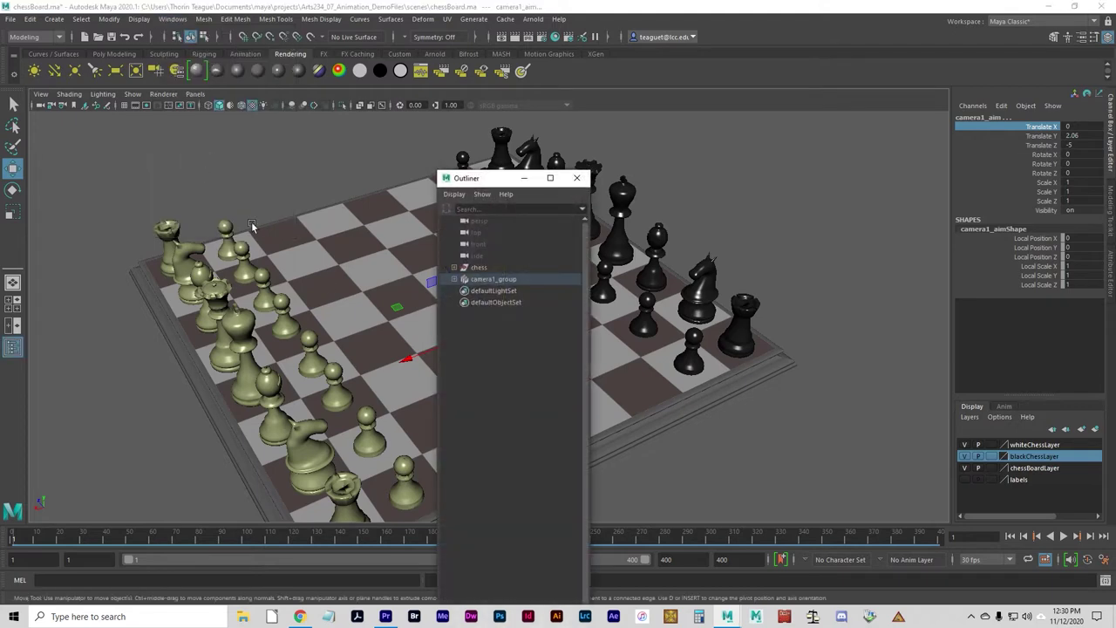
drag(510, 177, 114, 157)
alt+drag(580, 355, 602, 324)
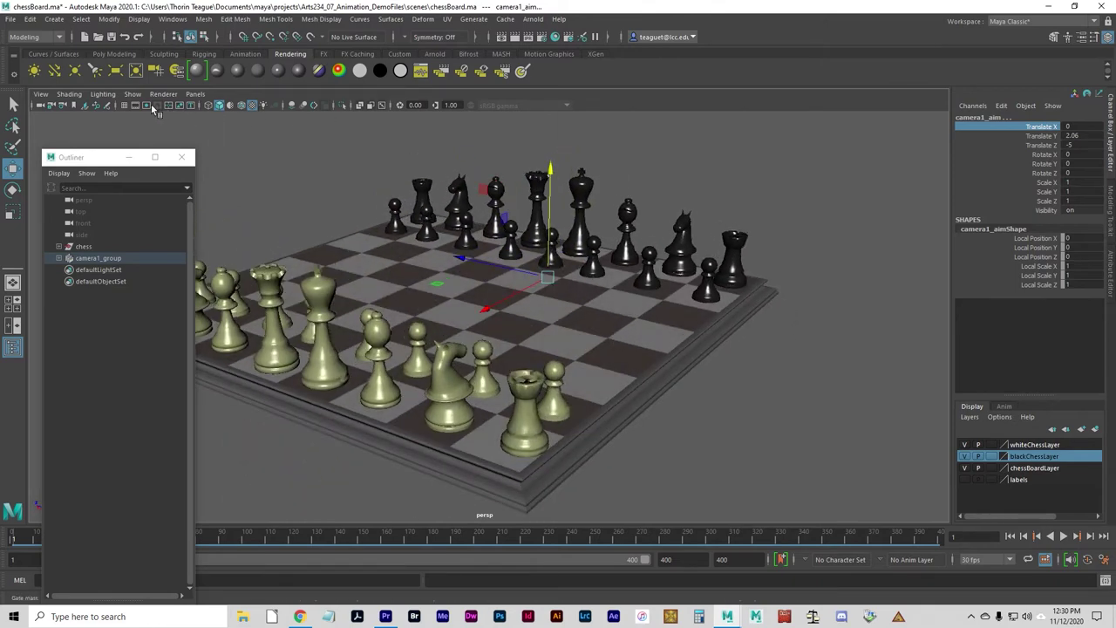
- Turn on the display of cameras in the perspective view and look at the new camera above the board
click(131, 95)
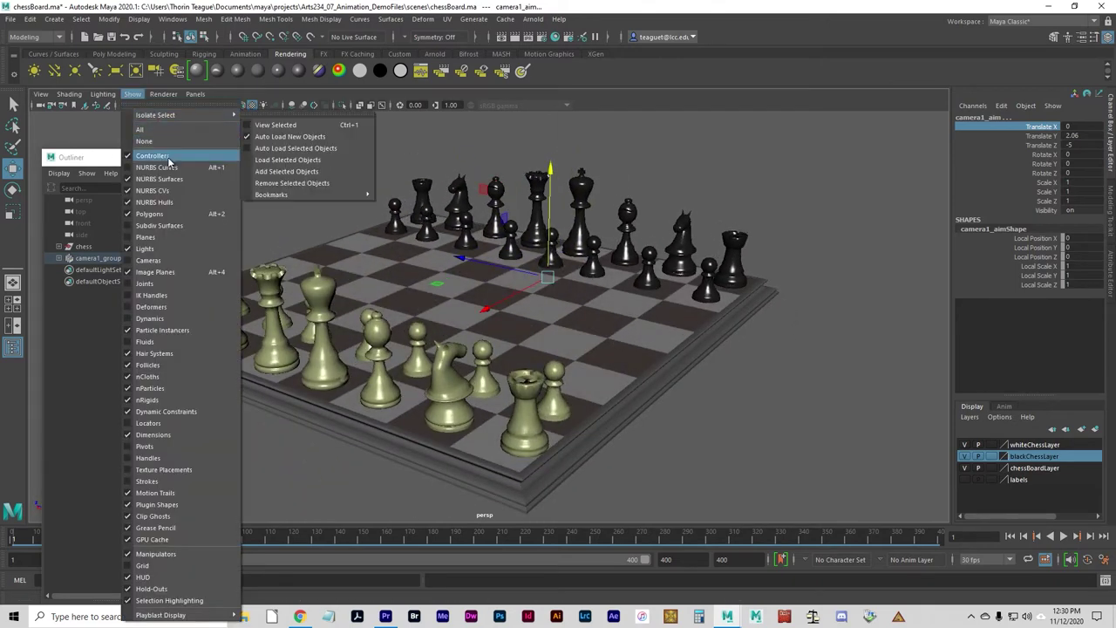
click(155, 261)
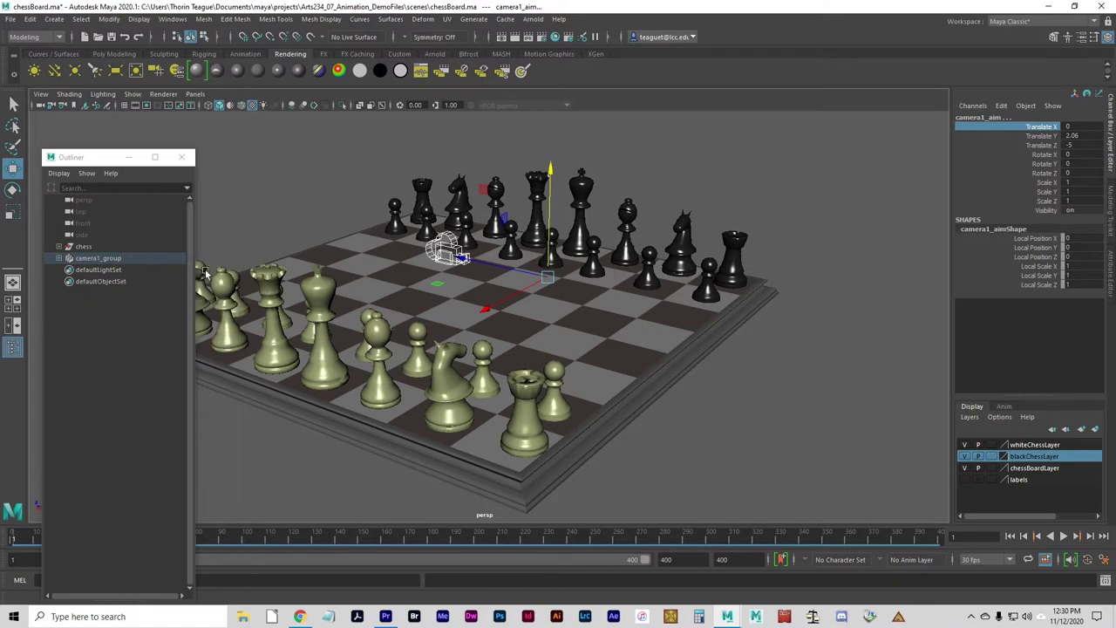
alt+drag(536, 258, 259, 257)
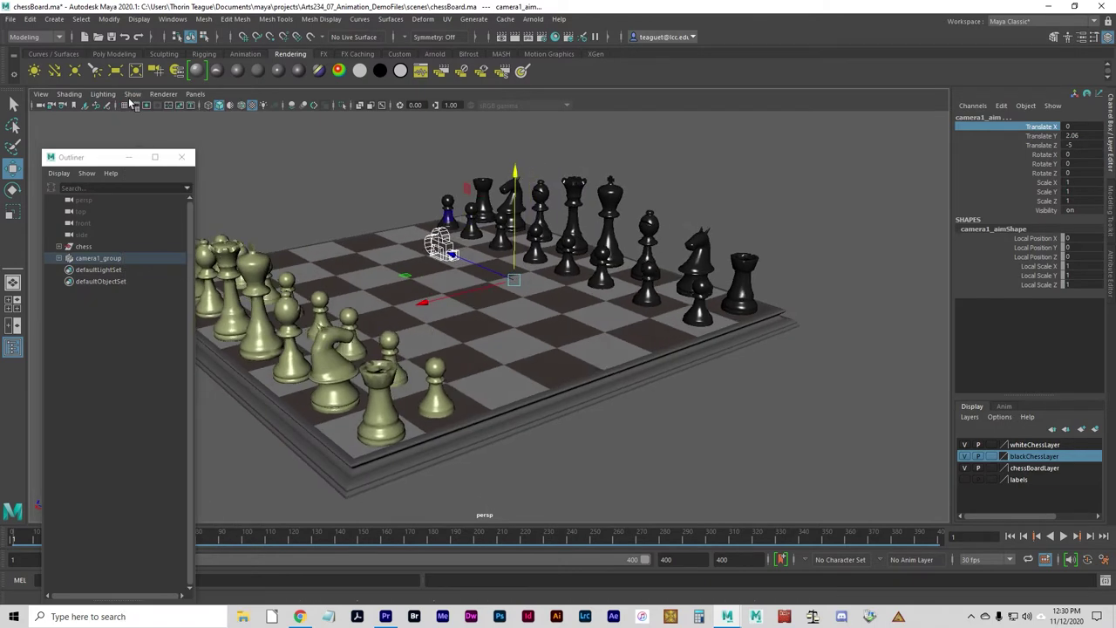
- Hide all object types in the perspective view, show them all again, and turn on the grid
click(131, 94)
click(143, 140)
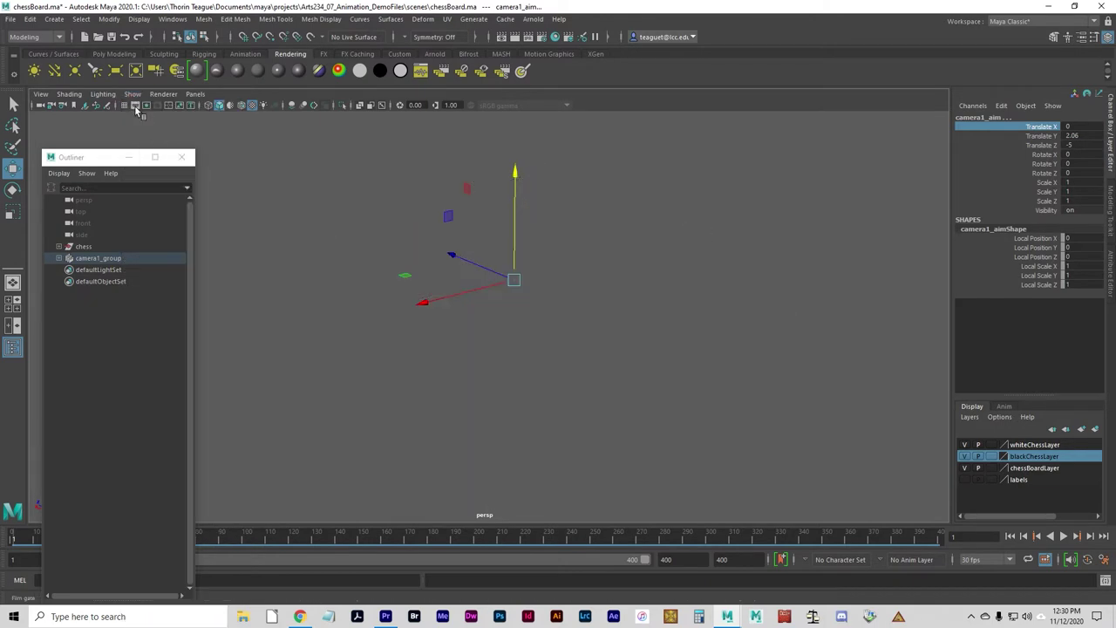
click(133, 95)
click(139, 129)
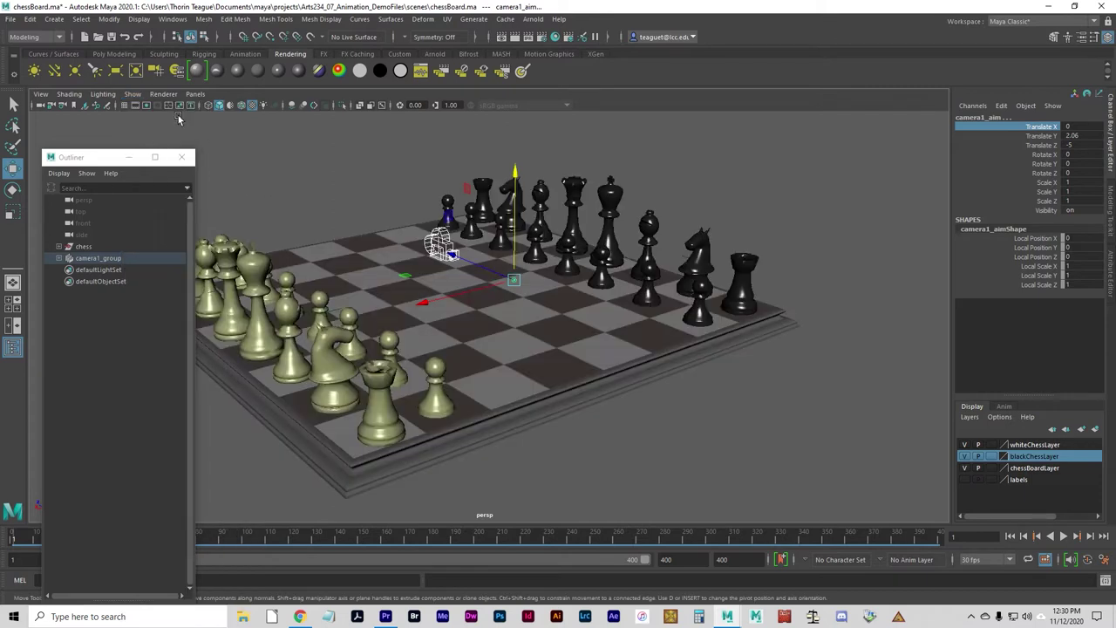
click(133, 95)
click(146, 131)
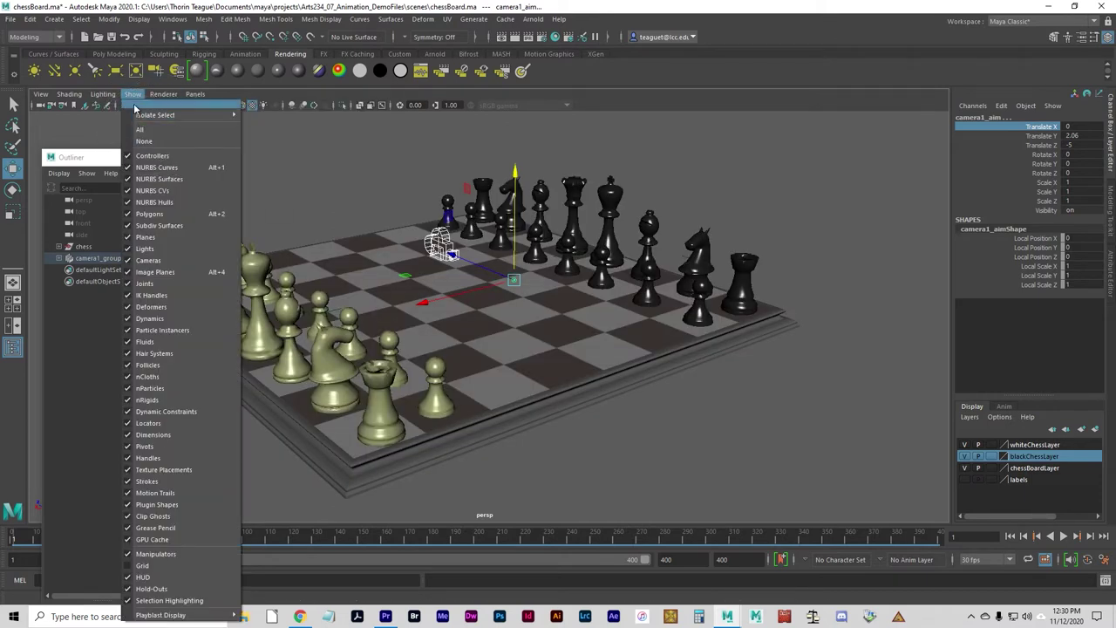
click(146, 566)
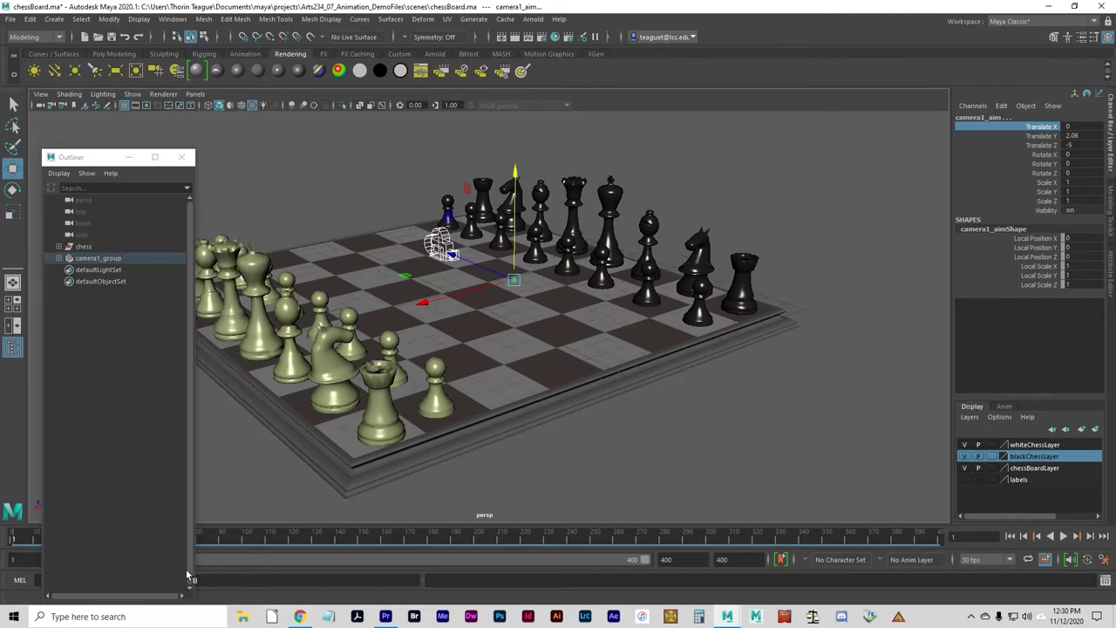
alt+drag(498, 411, 515, 381)
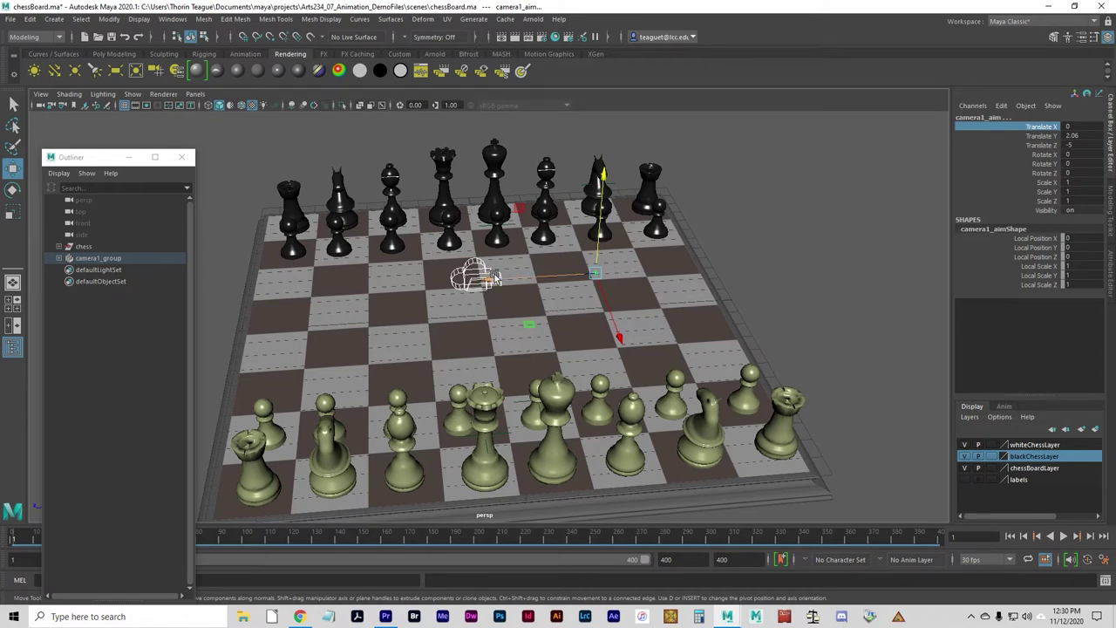
- Switch to the four-view layout without the Outliner and replace the top view with camera1 in textured shading
click(13, 303)
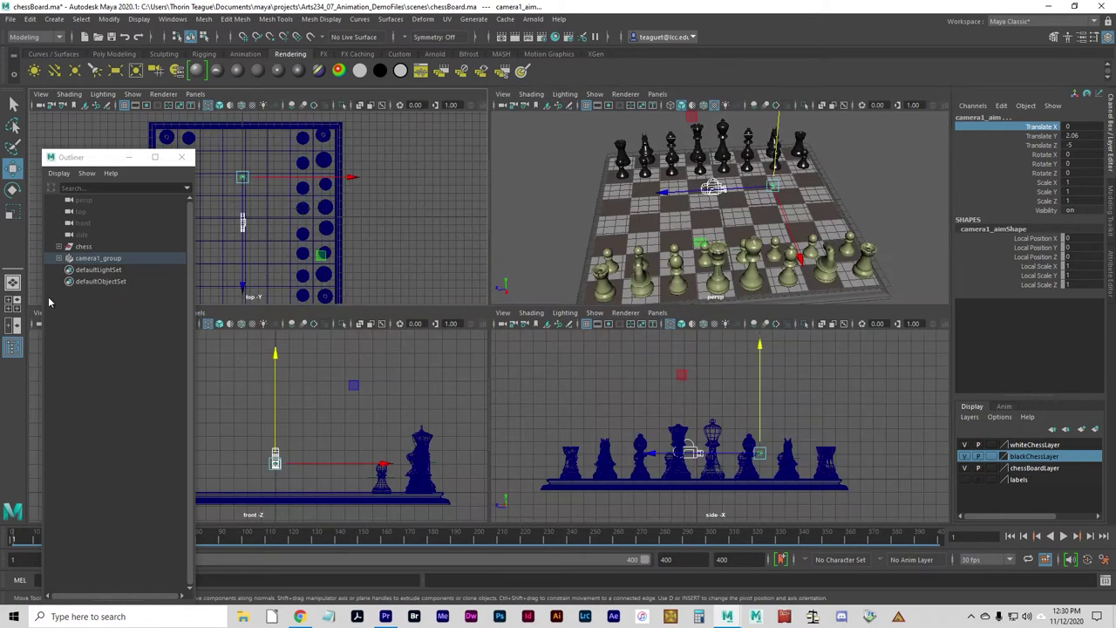
click(181, 158)
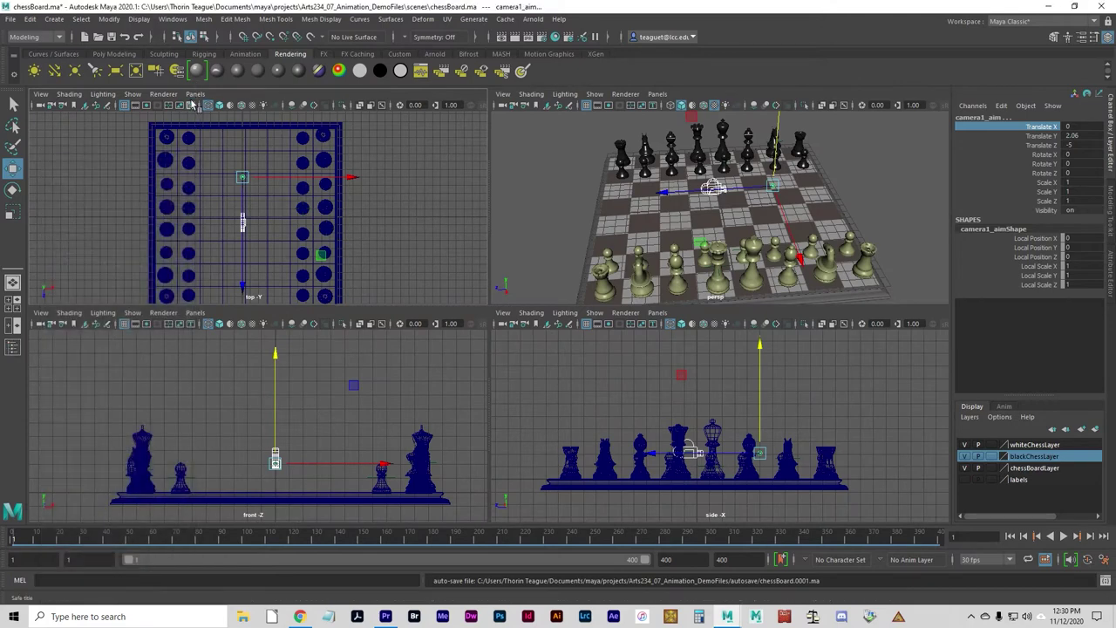
click(193, 94)
mouse_move(218, 106)
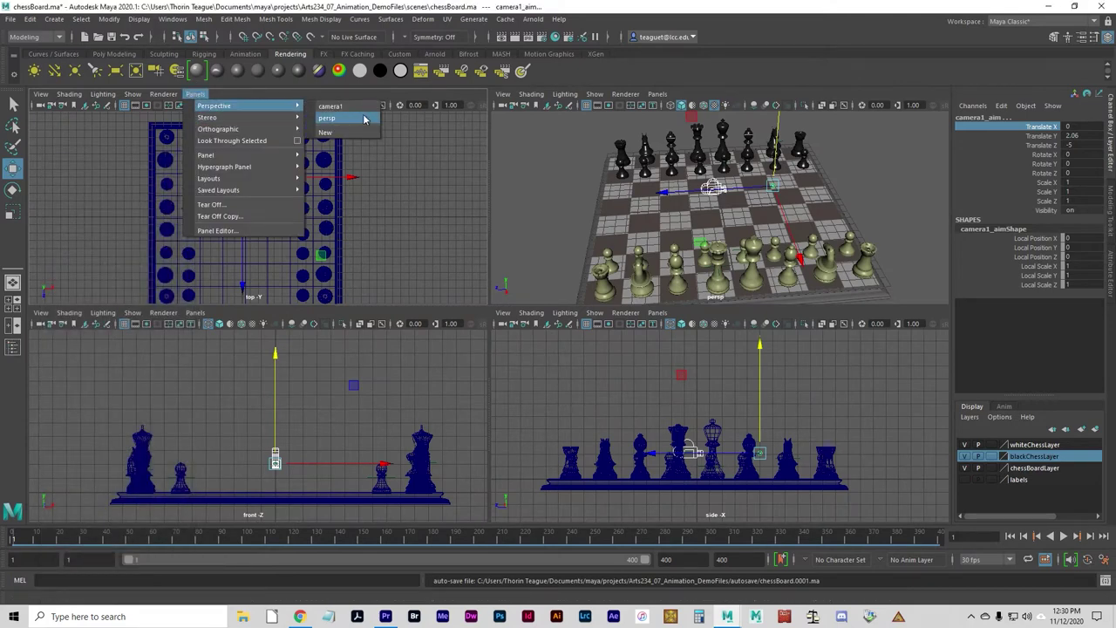
click(332, 106)
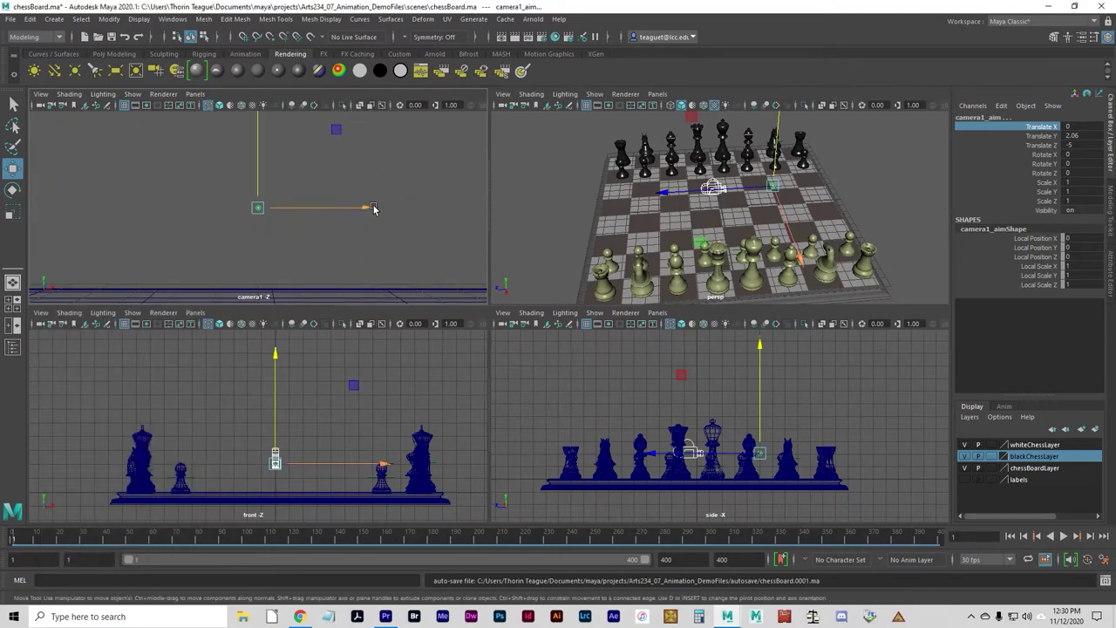
key(6)
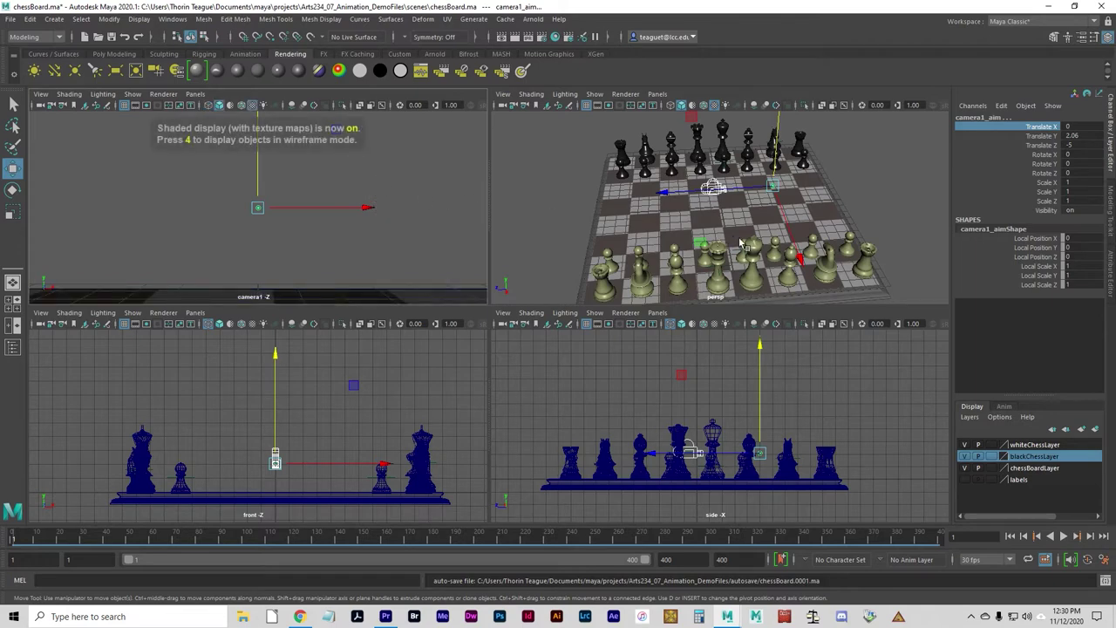
- Select the camera's aim and move it to the black pawns near the board's corner, adjusting its height in the camera view
alt+drag(737, 231, 711, 240)
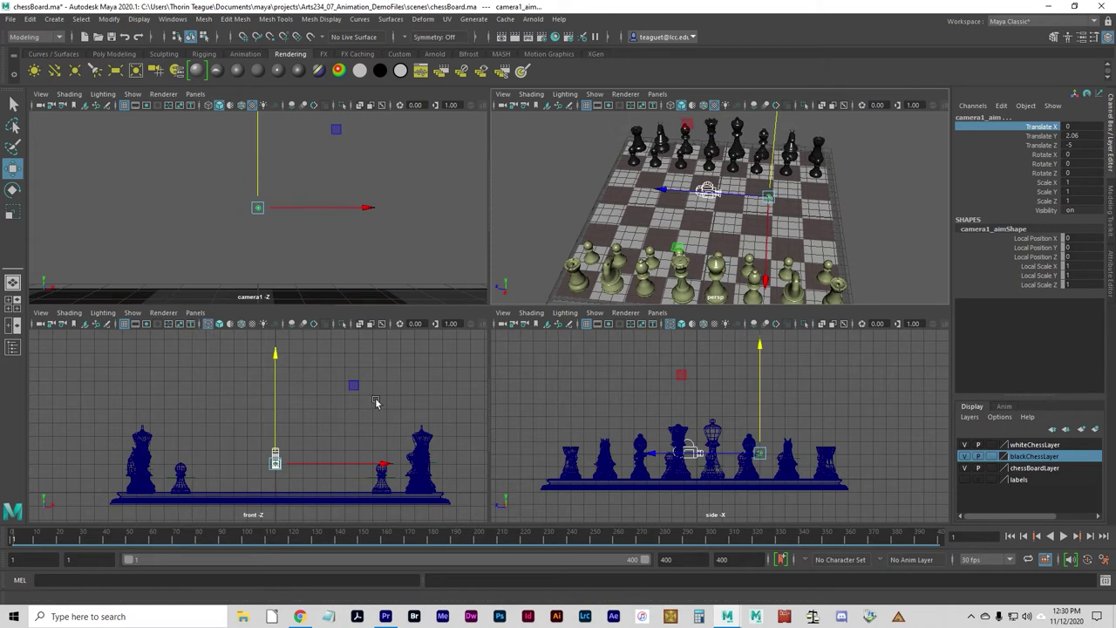
alt+drag(785, 200, 857, 175)
click(851, 197)
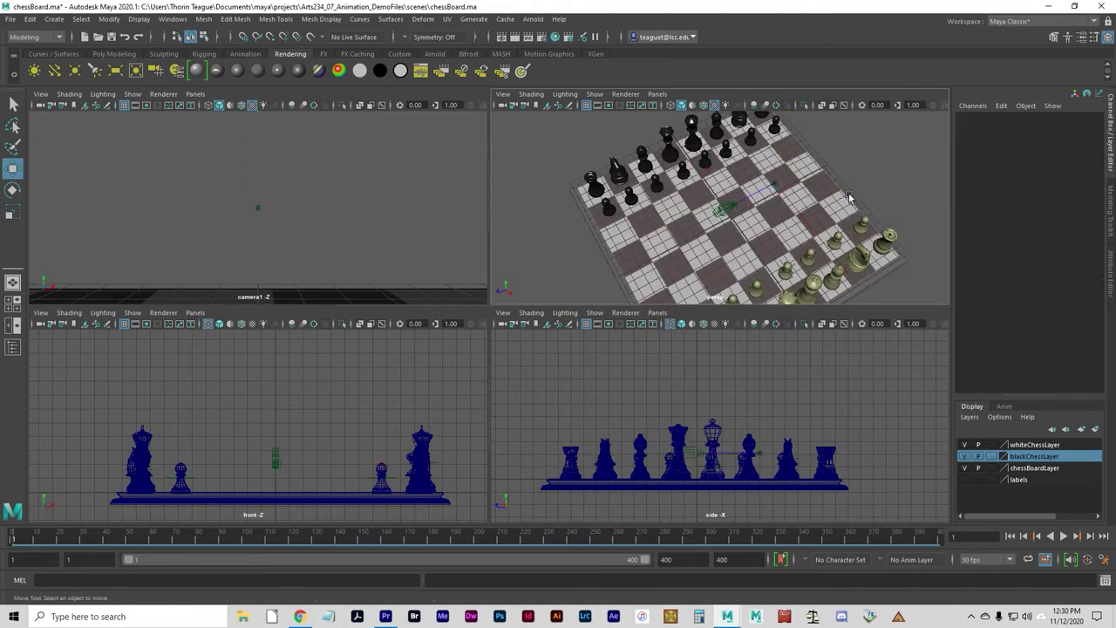
click(724, 211)
alt+drag(730, 234, 720, 166)
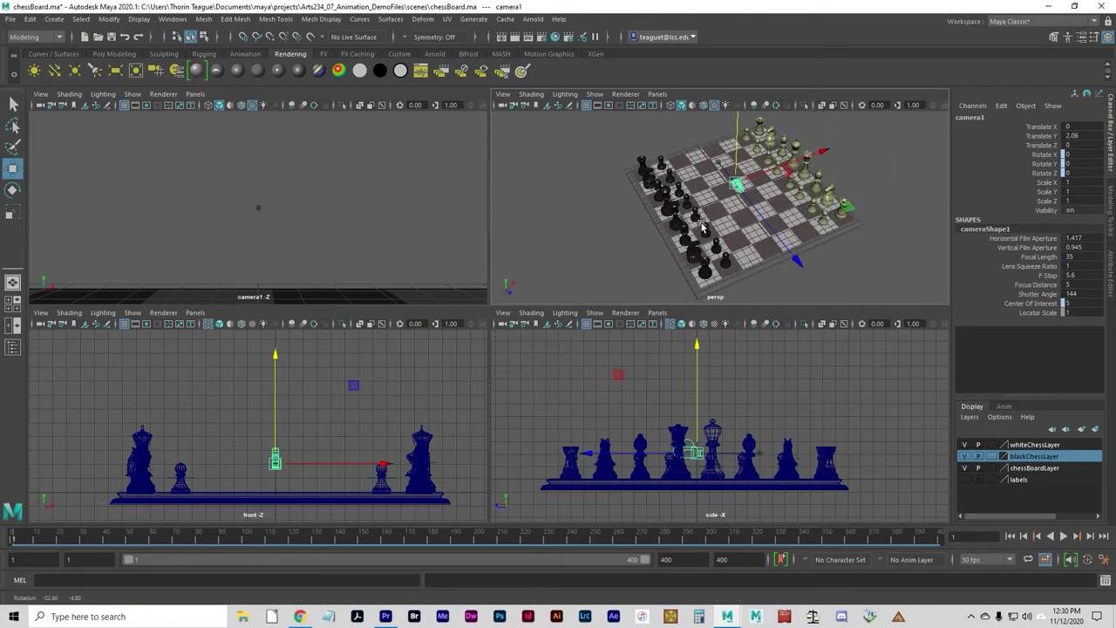
click(719, 164)
alt+drag(650, 228, 732, 212)
alt+right_drag(660, 214, 679, 175)
drag(678, 172, 640, 252)
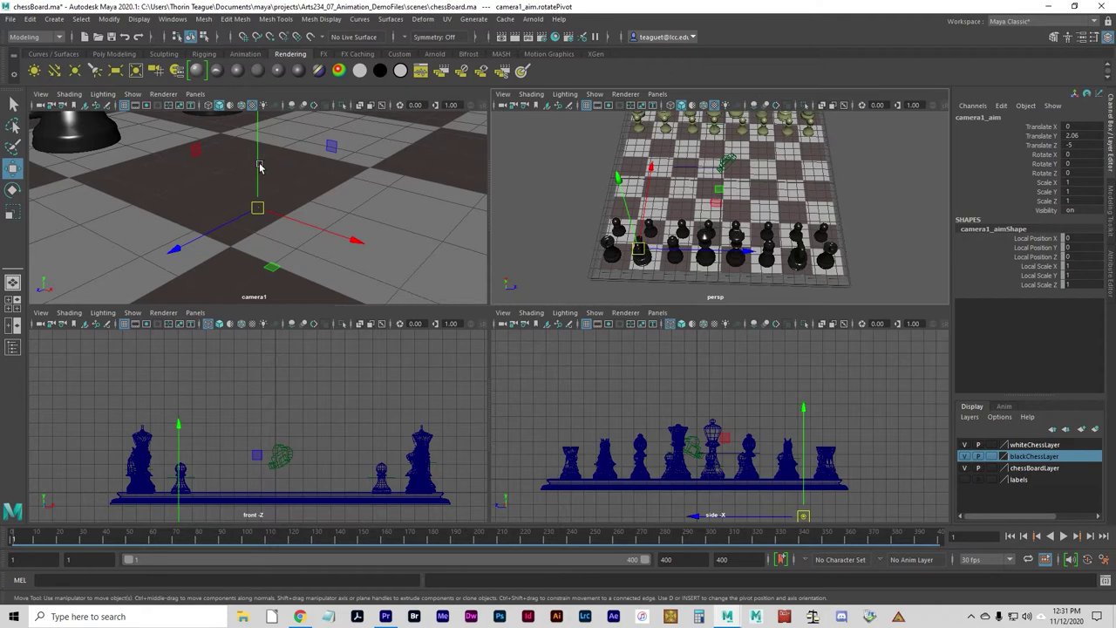
drag(259, 166, 328, 208)
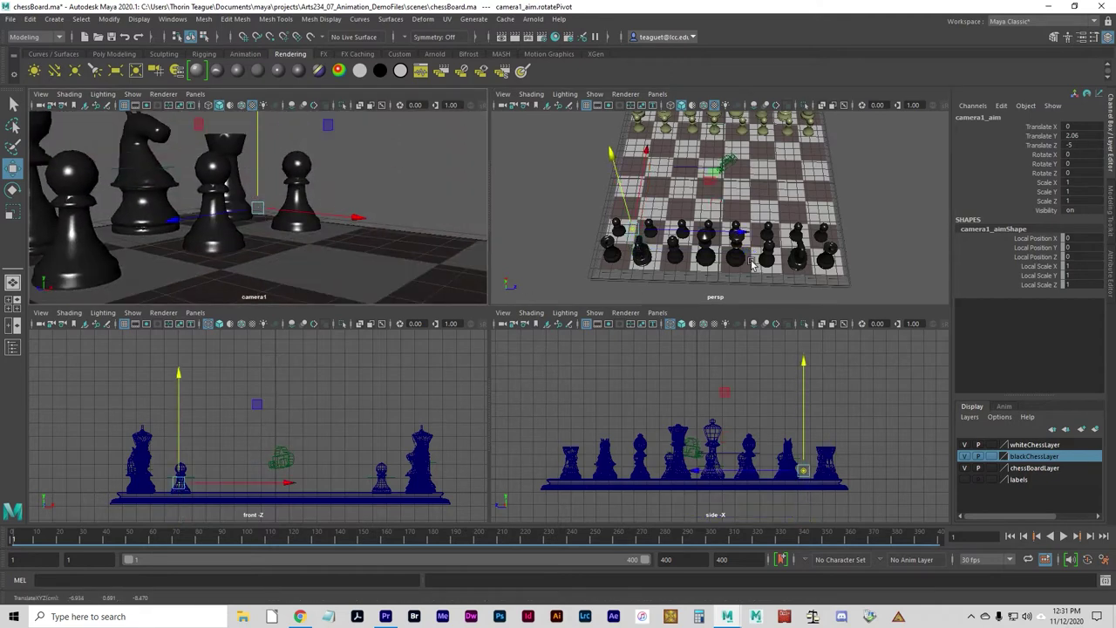
- Move the camera's aim onto the black knight next to the corner rook and raise it to the upper part of the piece
alt+drag(752, 265, 612, 257)
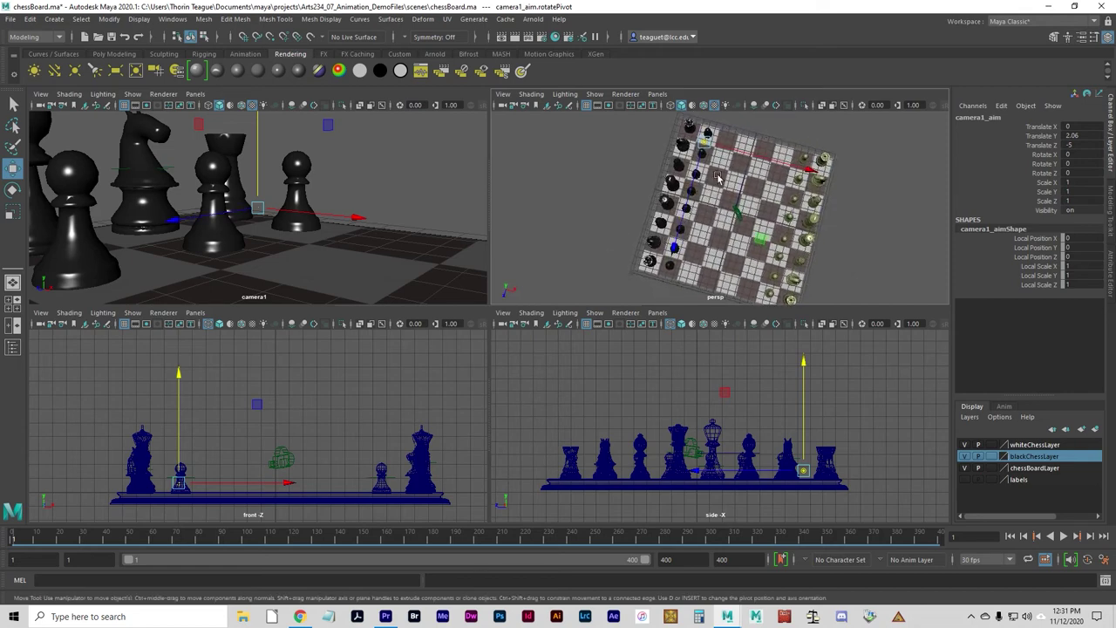
drag(713, 153, 685, 150)
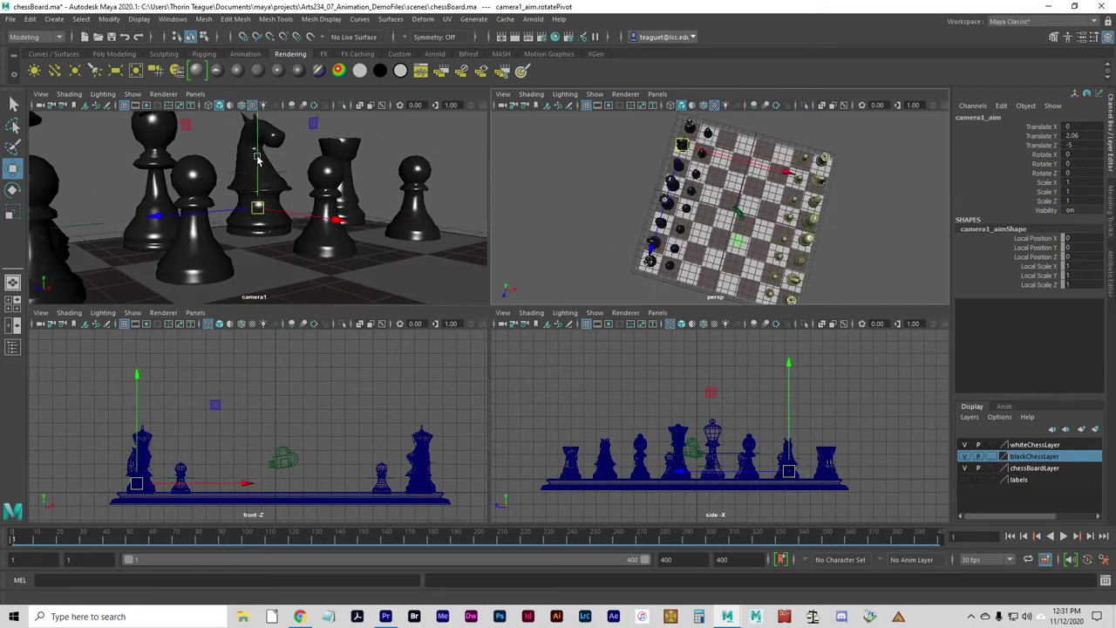
mouse_move(257, 159)
mouse_down()
mouse_move(237, 166)
mouse_move(260, 177)
mouse_up()
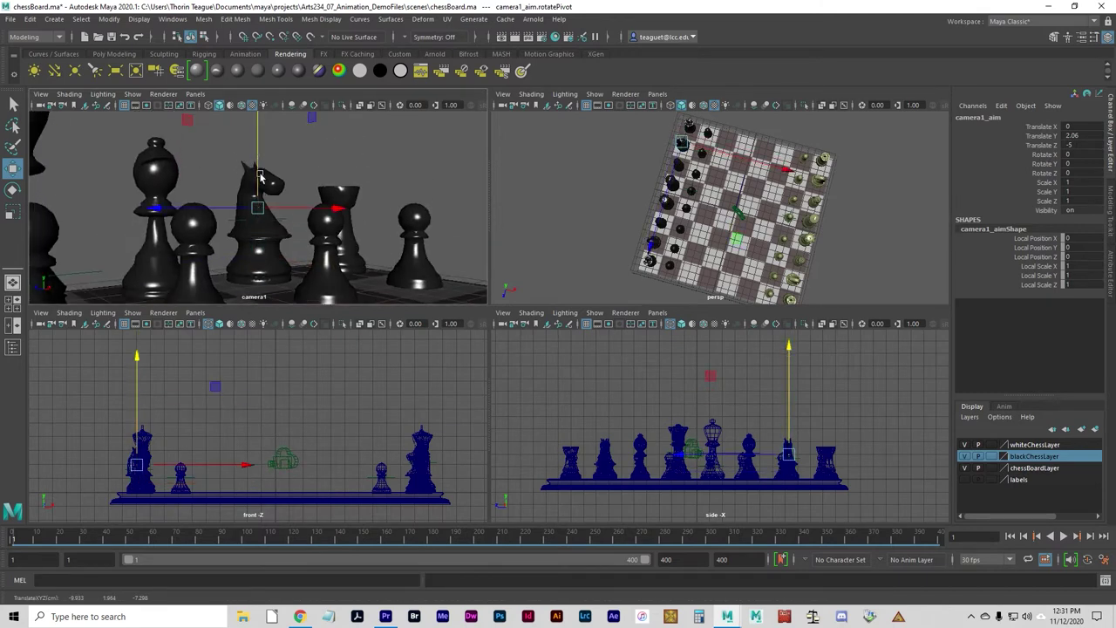
- Select camera1 and move it off the board behind the white pieces, to Translate X about 13.6 and Translate Z about 8.2
click(740, 215)
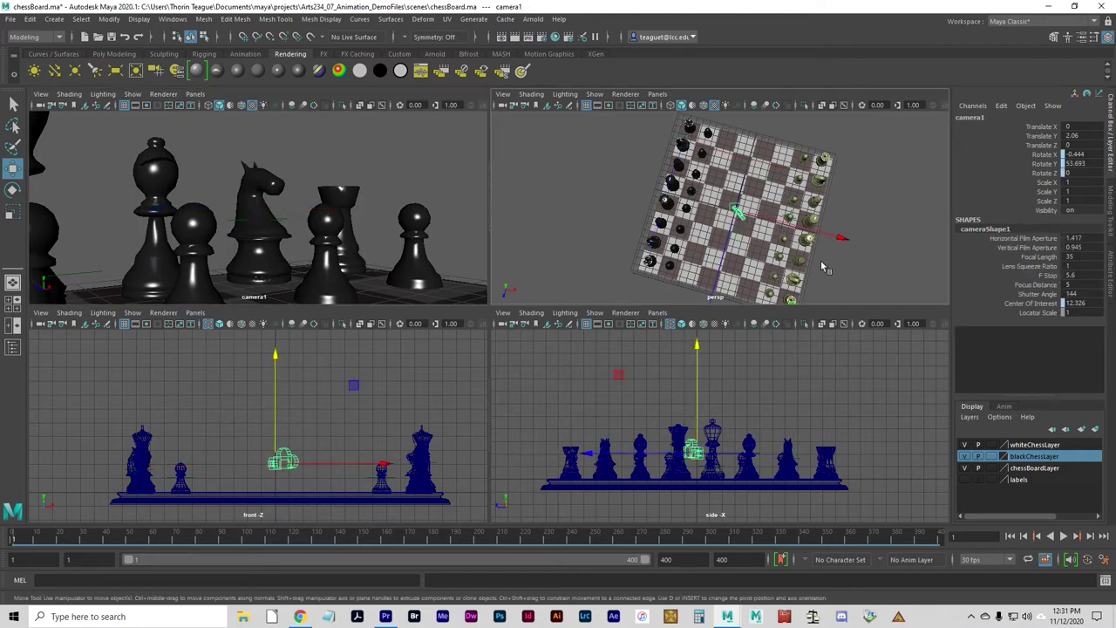
alt+right_drag(823, 268, 782, 254)
alt+right_drag(860, 282, 808, 271)
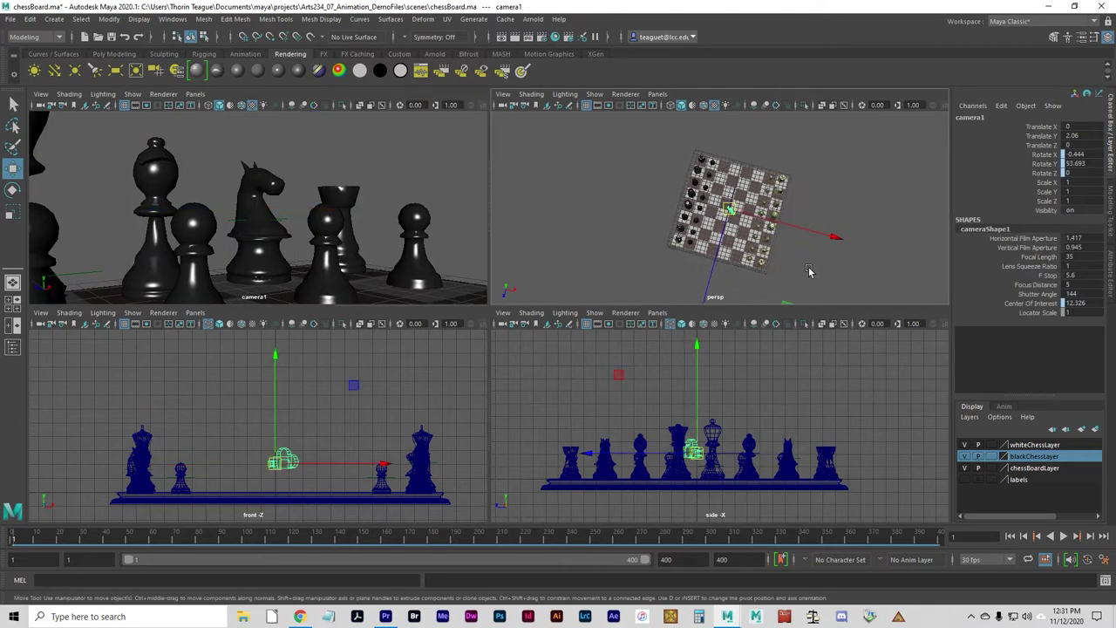
mouse_move(827, 280)
alt+middle_down()
mouse_move(759, 266)
mouse_move(789, 304)
alt+middle_up()
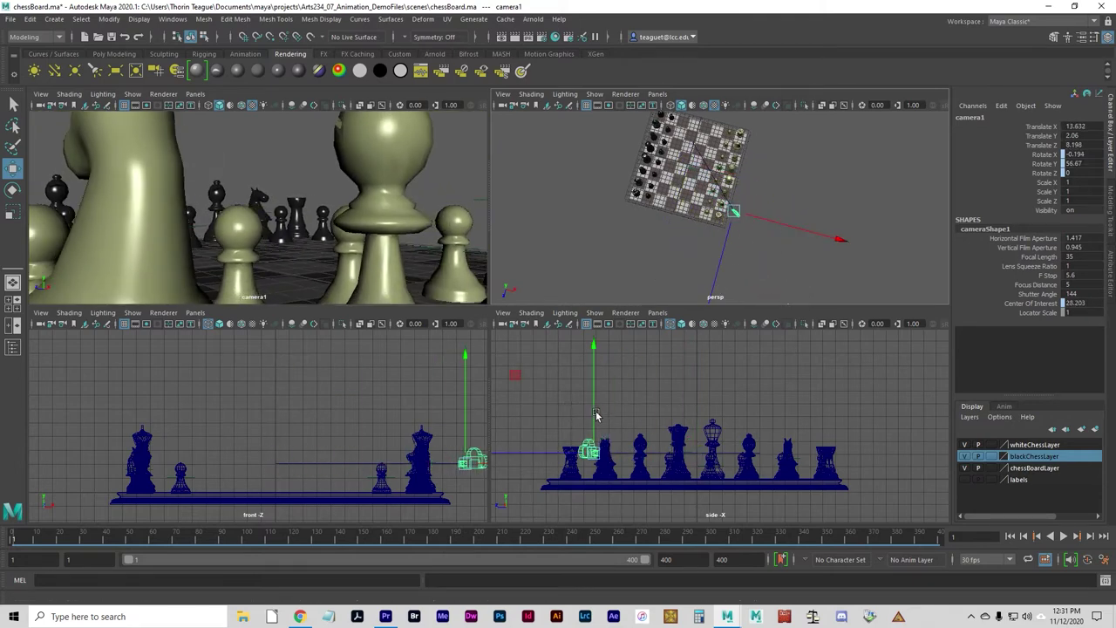
- Raise camera1 and pull it back to Translate X about 33.1, Y about 11.6 and Z about 25.7, framing the chessboard
drag(595, 416, 581, 324)
middle_drag(792, 261, 739, 234)
key(ctrl+z)
drag(712, 246, 732, 284)
alt+right_drag(288, 262, 262, 279)
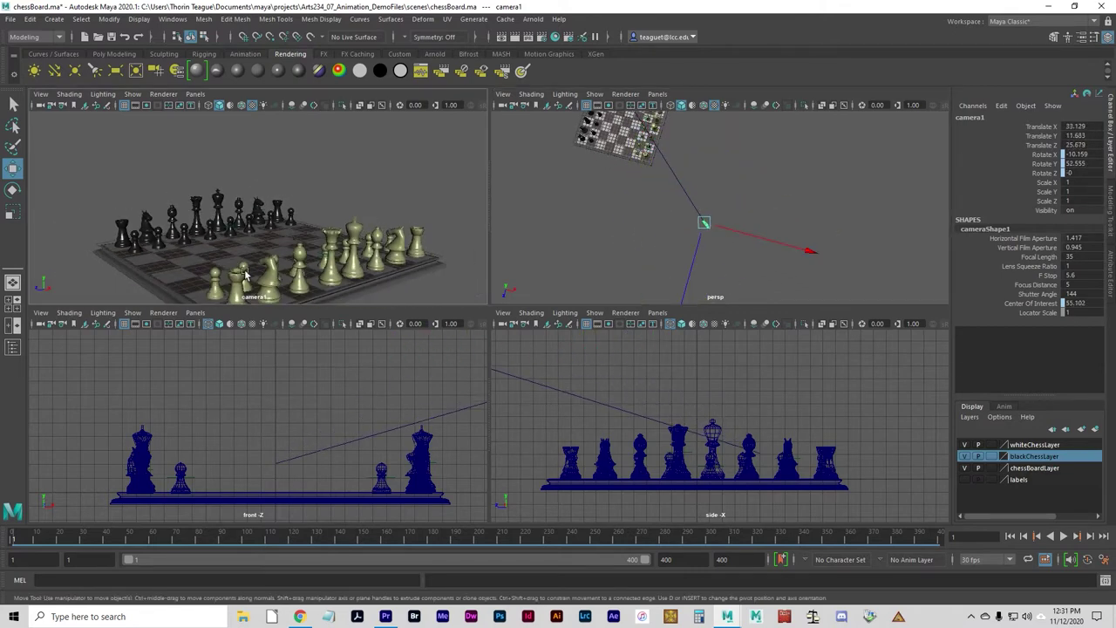
- Reposition camera1 through its own view to Translate X about 31.6, Y about 19.6 and Z about 24.2, looking down on the whole chessboard
alt+drag(261, 279, 267, 204)
alt+middle_drag(267, 204, 306, 228)
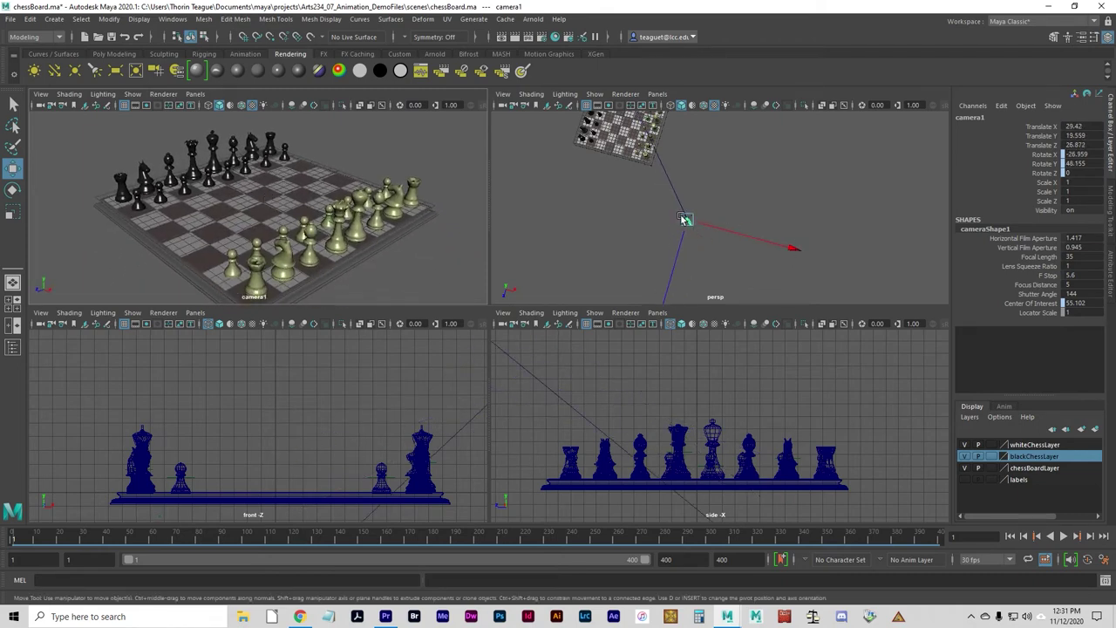
alt+drag(429, 230, 562, 251)
click(649, 203)
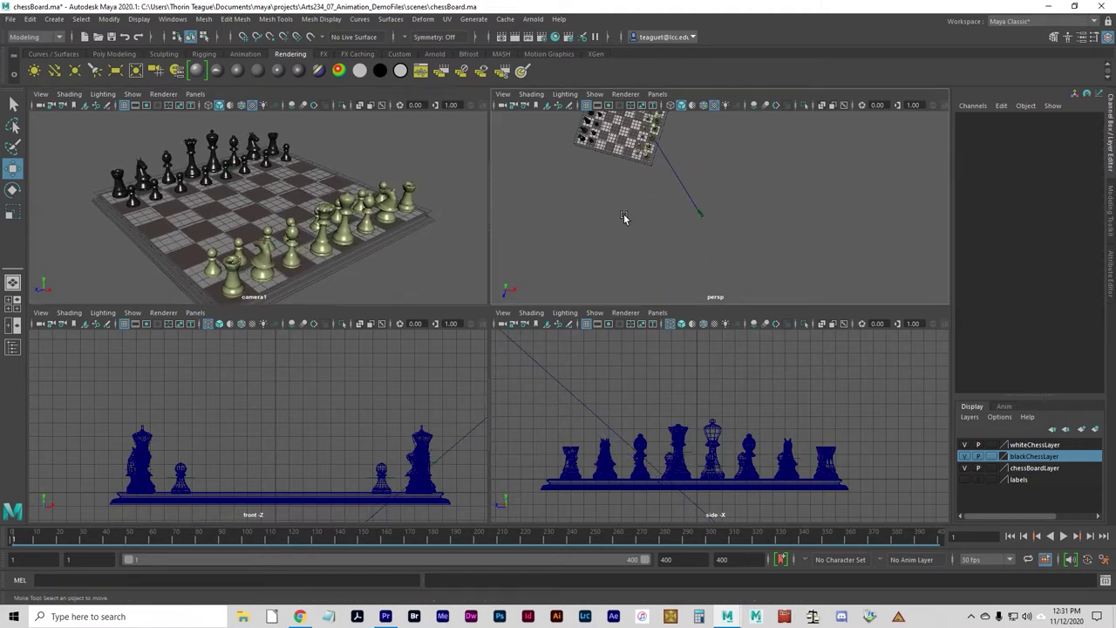
- Select camera1 in the perspective view and key its translation at frame 1
alt+drag(625, 217, 653, 233)
click(639, 196)
key(f)
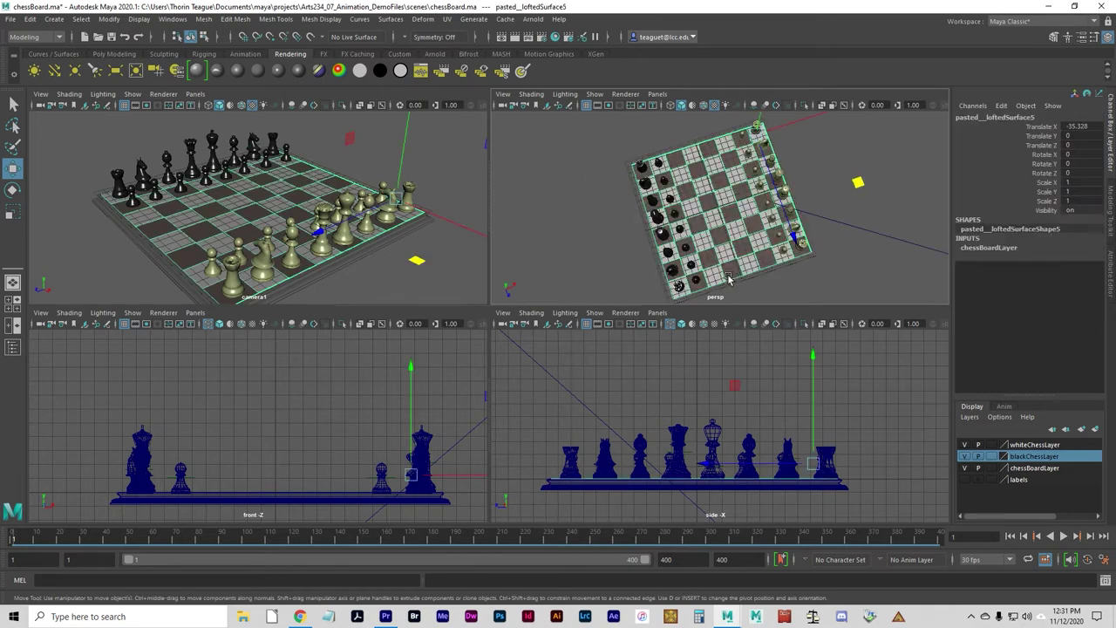
alt+drag(639, 196, 598, 229)
click(680, 269)
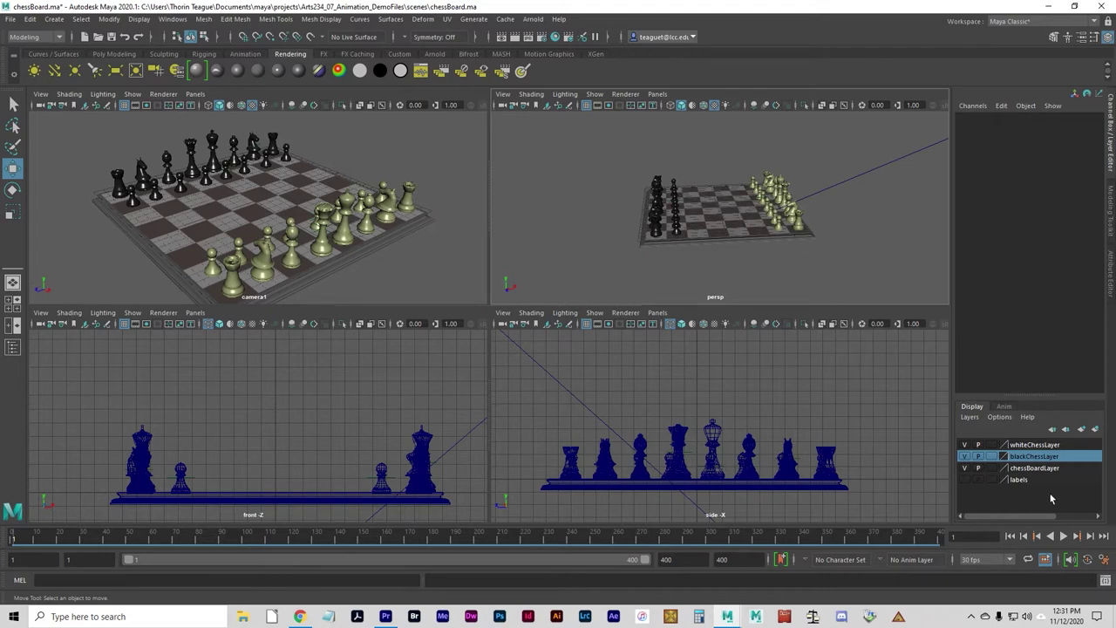
alt+right_drag(866, 224, 811, 205)
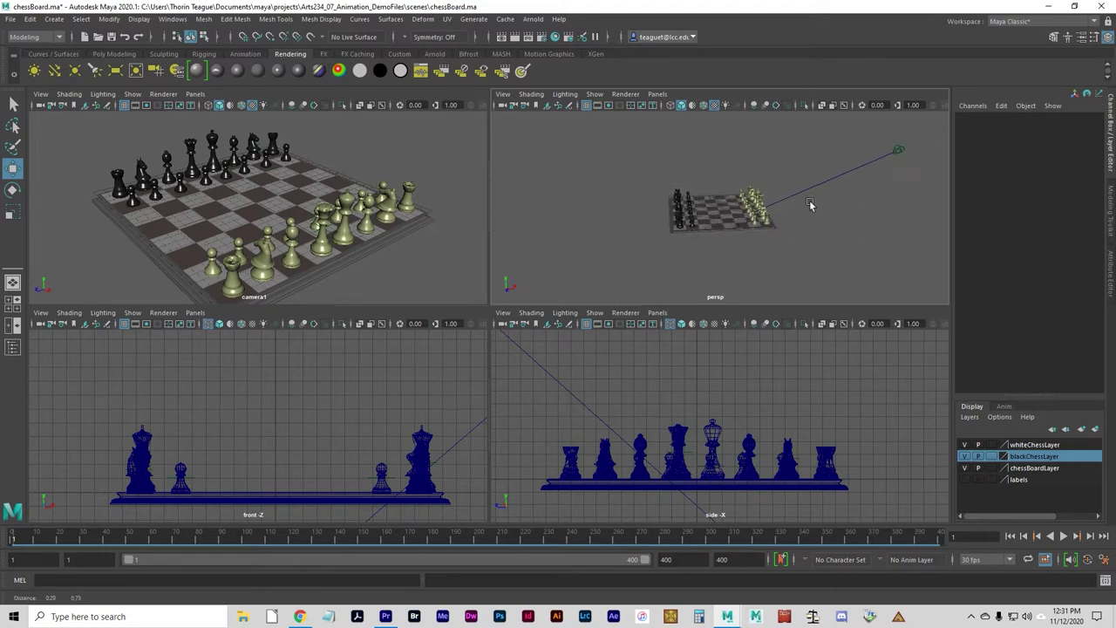
alt+middle_drag(811, 205, 747, 243)
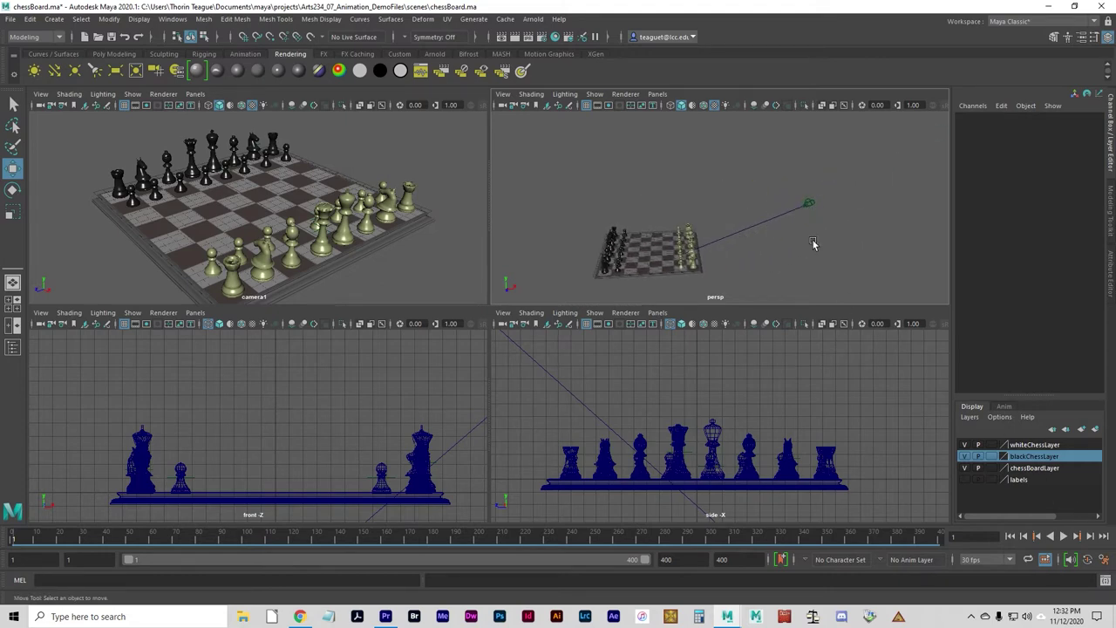
click(807, 206)
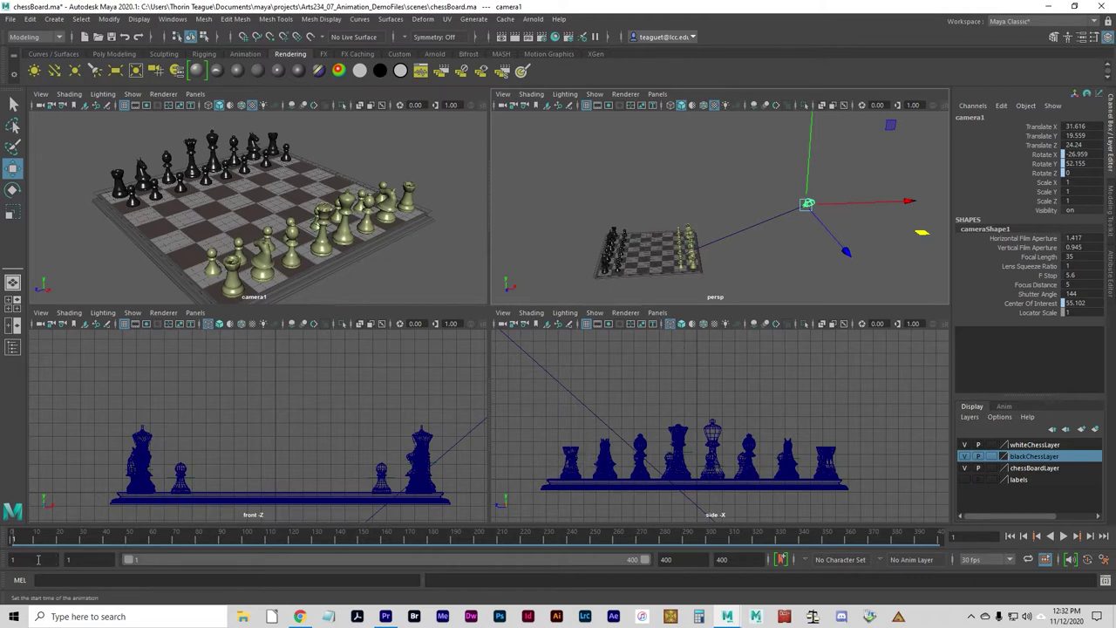
key(shift+w)
- Scrub the animation to frame 305 to review the chess moves through camera1, and return to frame 1
drag(13, 540, 194, 551)
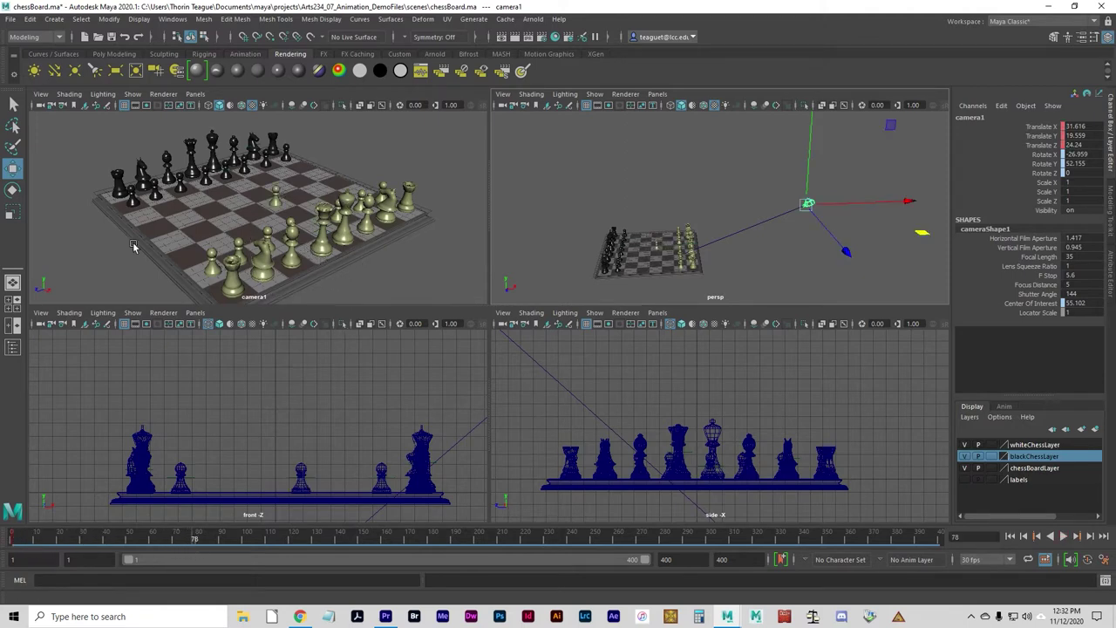
click(94, 256)
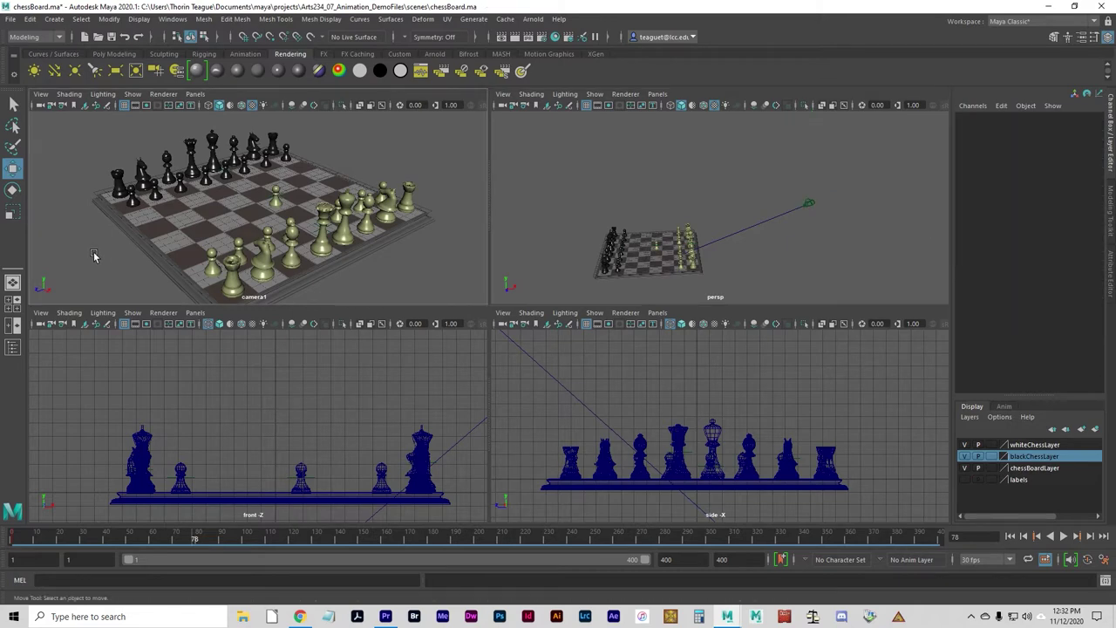
click(810, 206)
drag(183, 539, 723, 543)
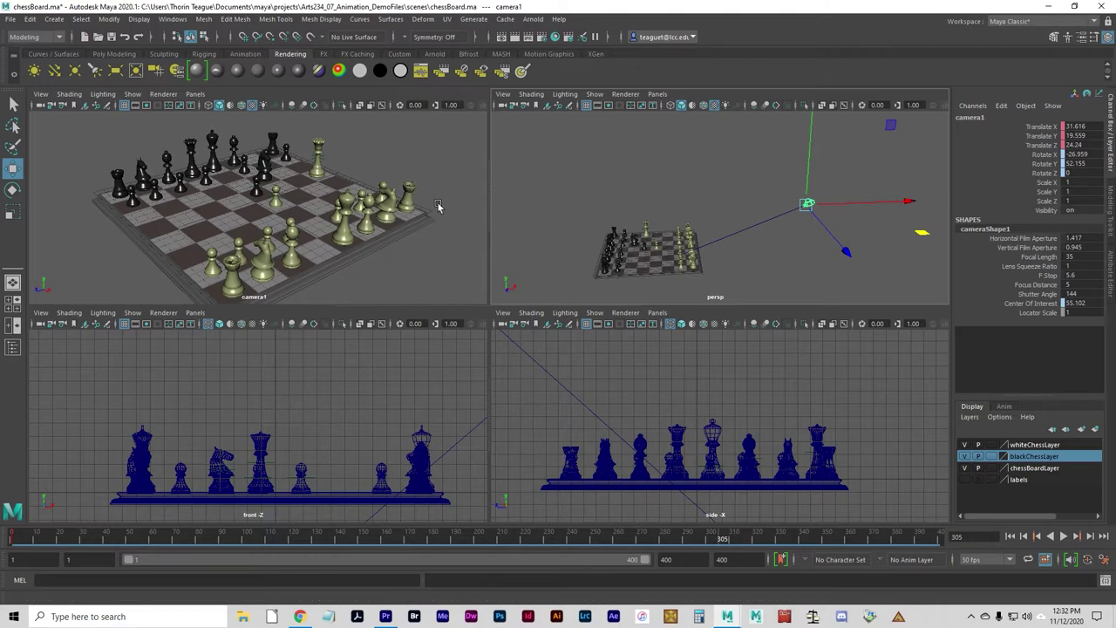
click(1010, 537)
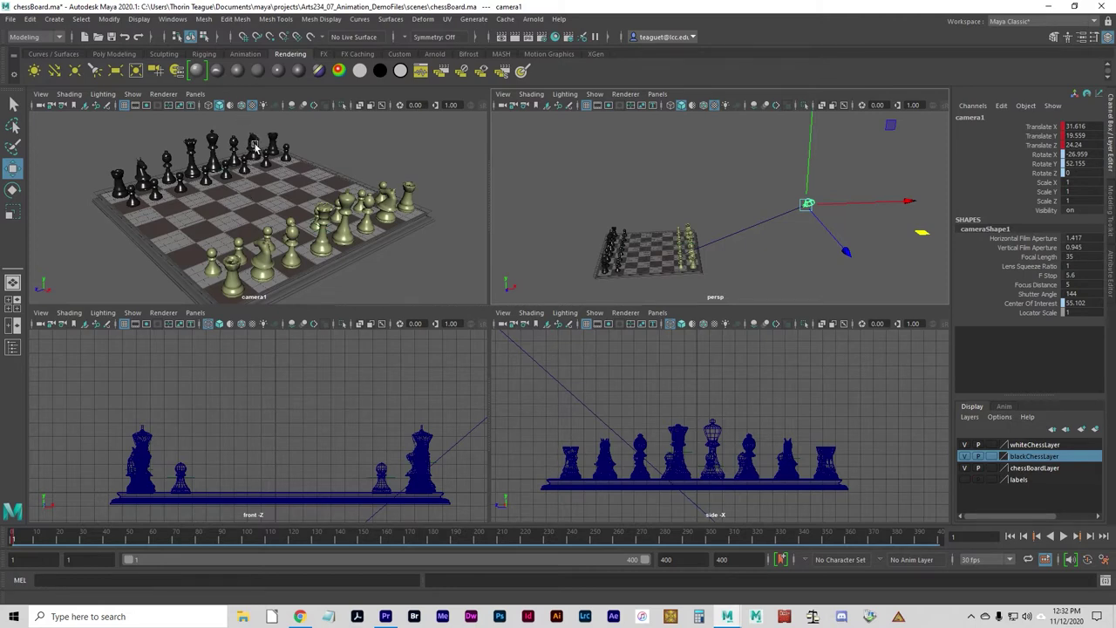
- Open the Outliner and expand the camera1_group and chess hierarchies
click(172, 20)
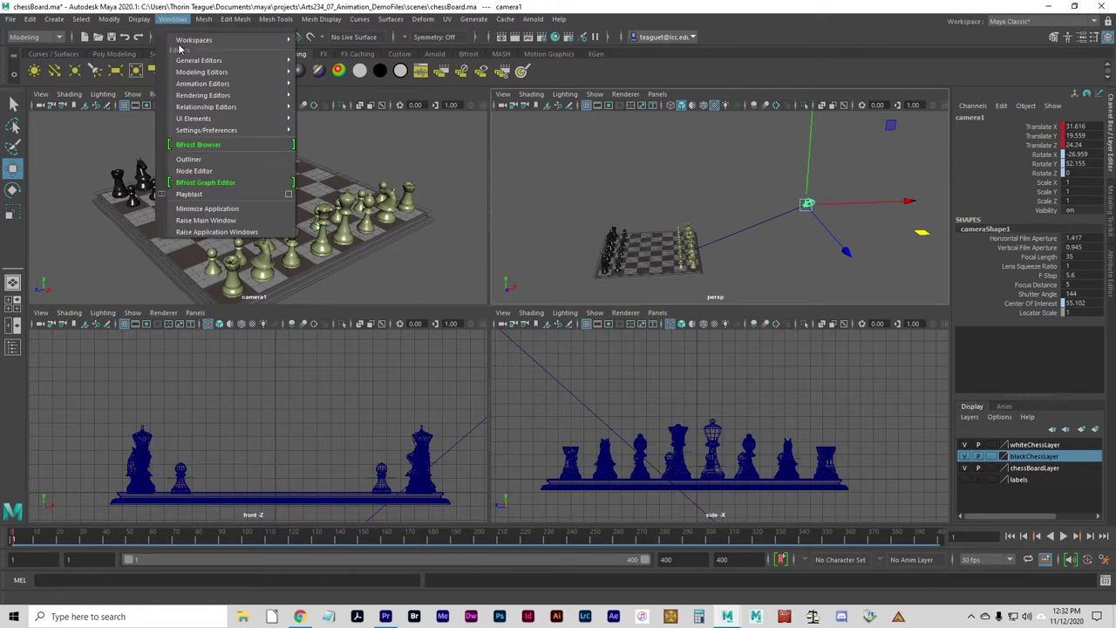
click(190, 160)
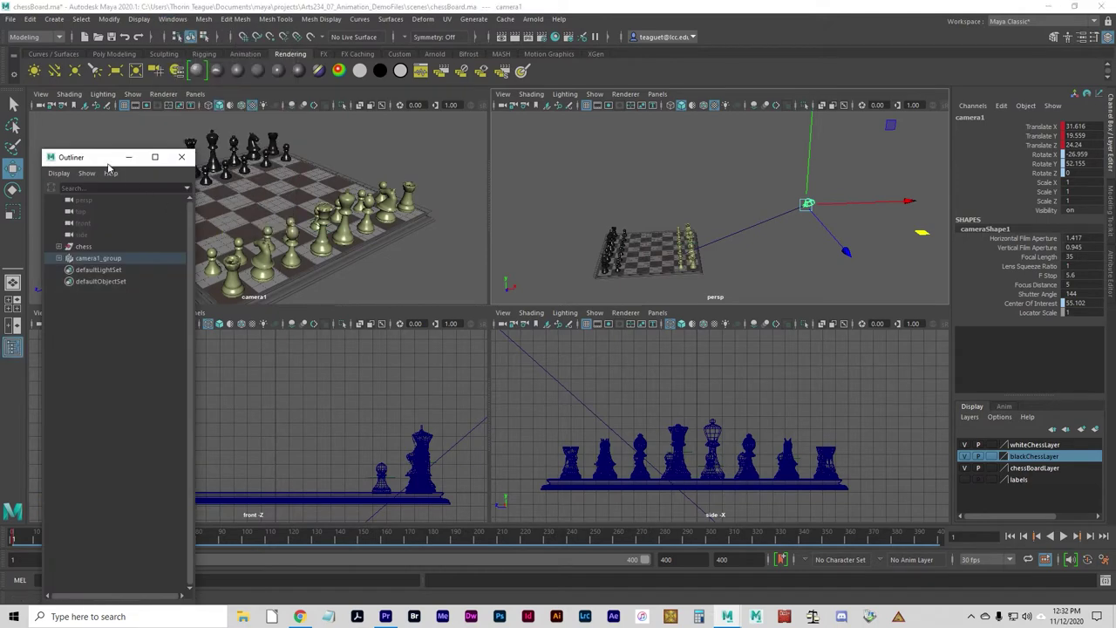
drag(109, 162, 447, 125)
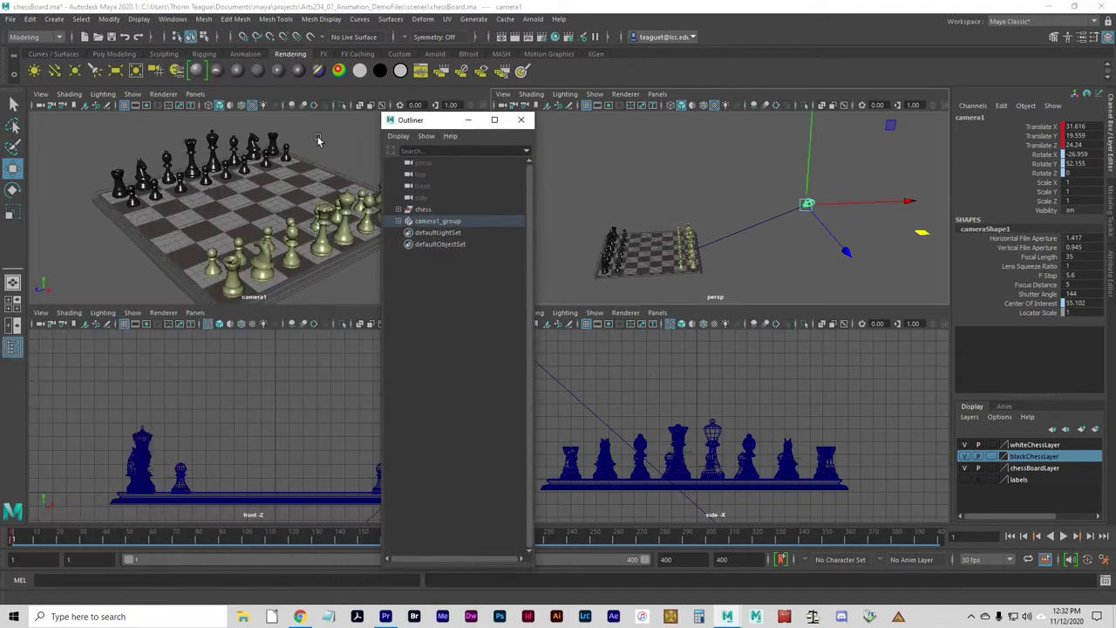
click(399, 221)
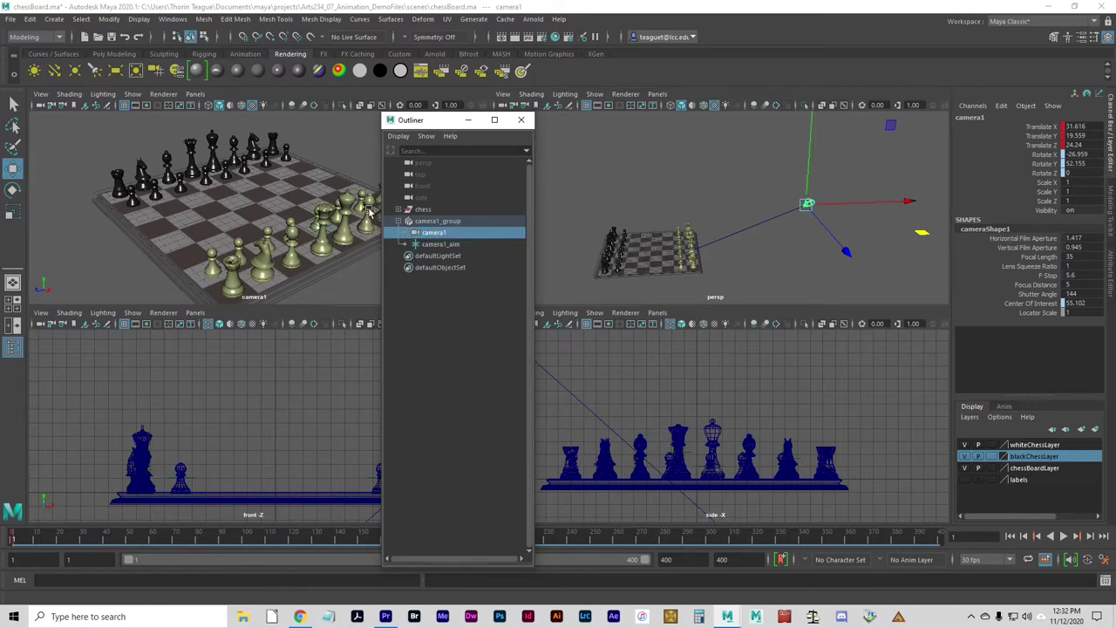
click(399, 210)
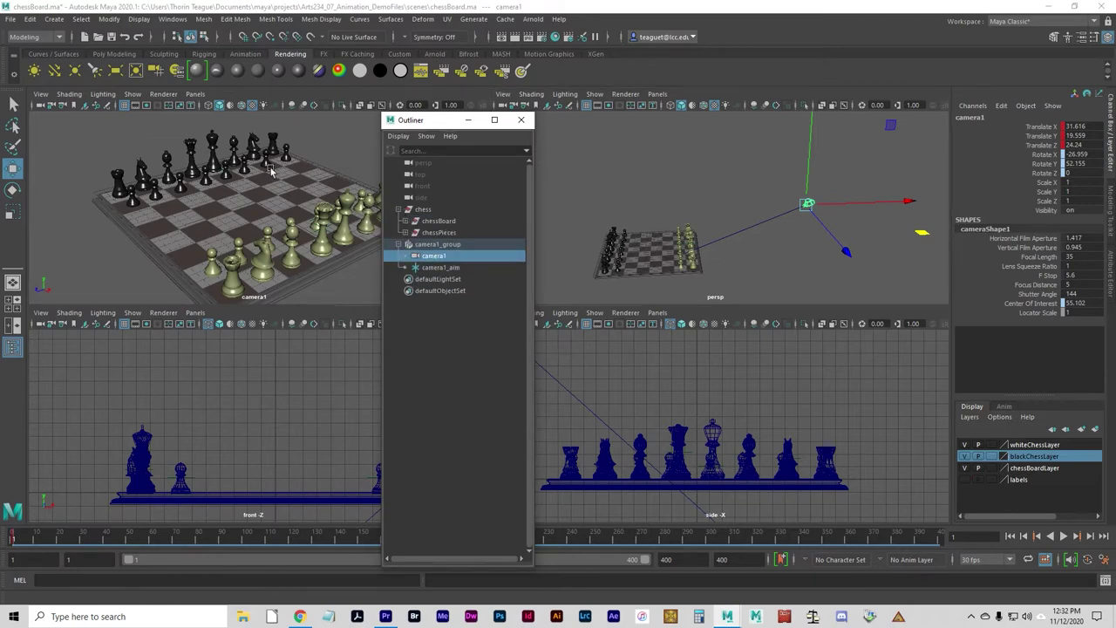
- Select the black knight next to the corner rook and expand the chessPieces hierarchy down to blackKnight1's children
click(253, 145)
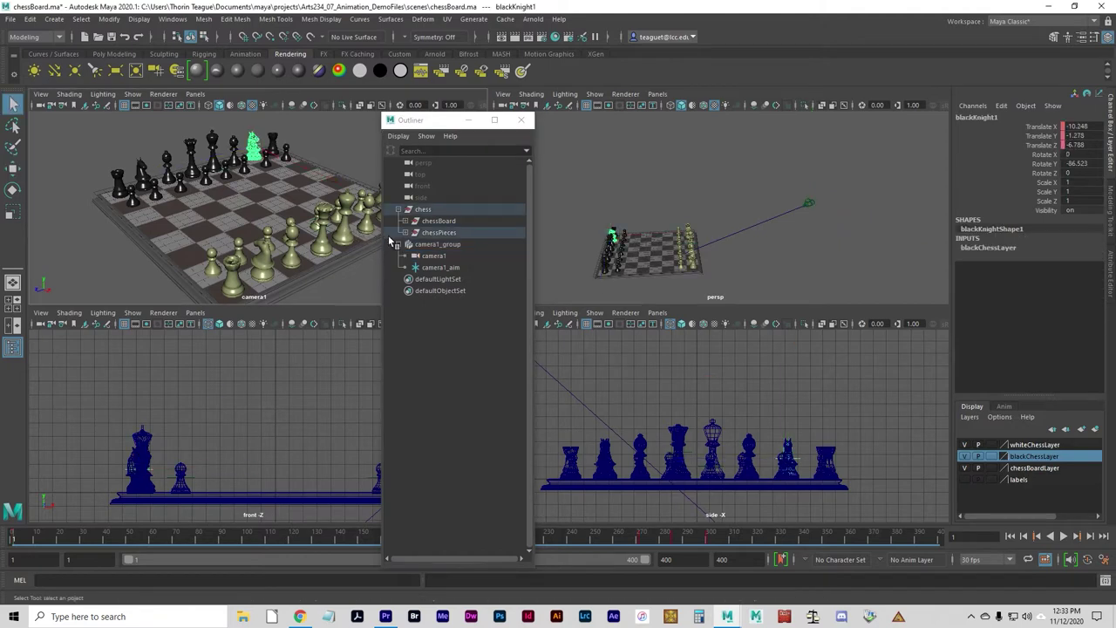
click(409, 233)
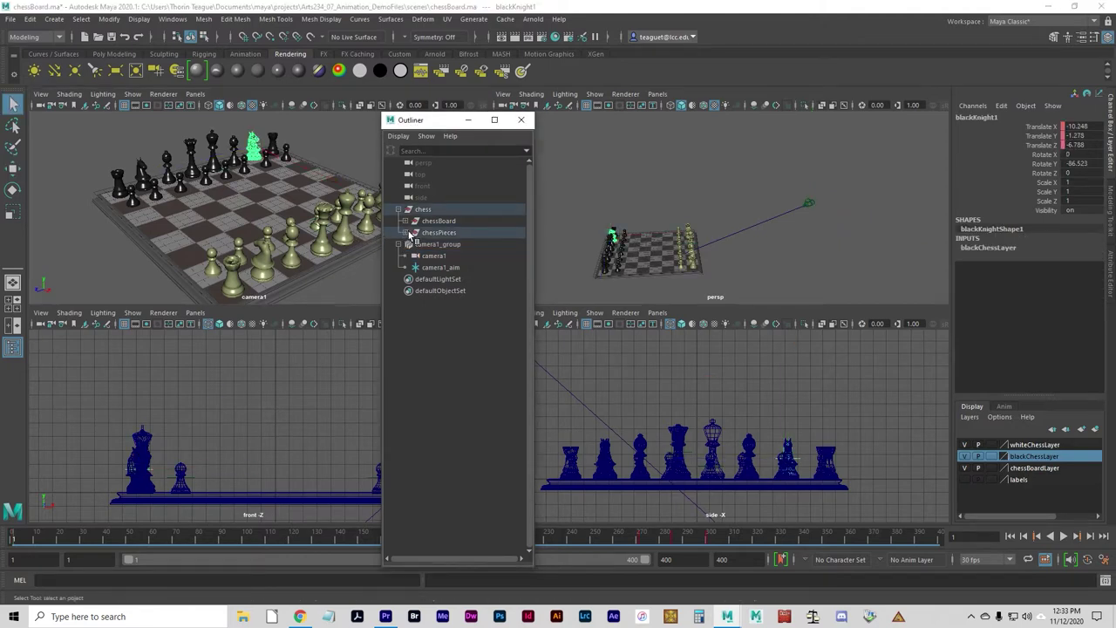
click(413, 255)
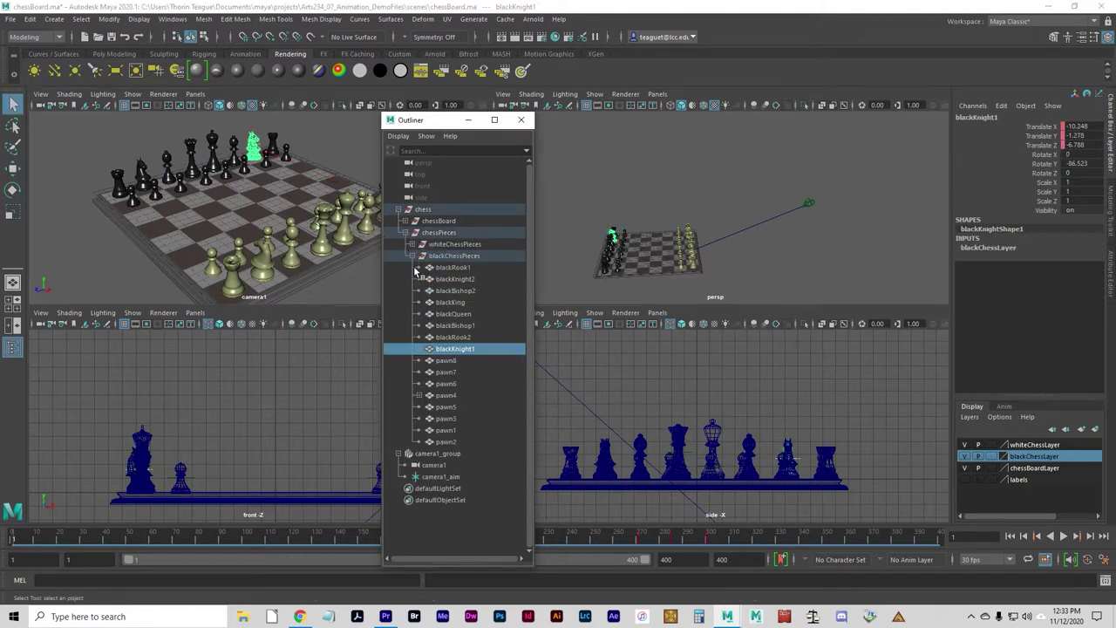
click(421, 349)
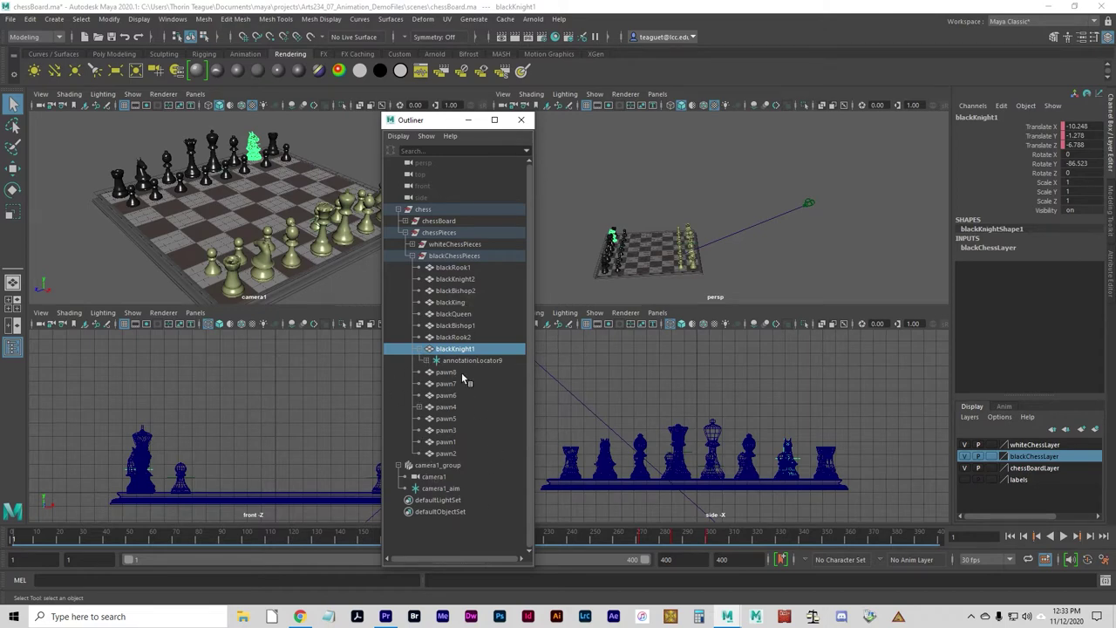
- Parent camera1_aim to blackKnight1 and close the Outliner
click(440, 489)
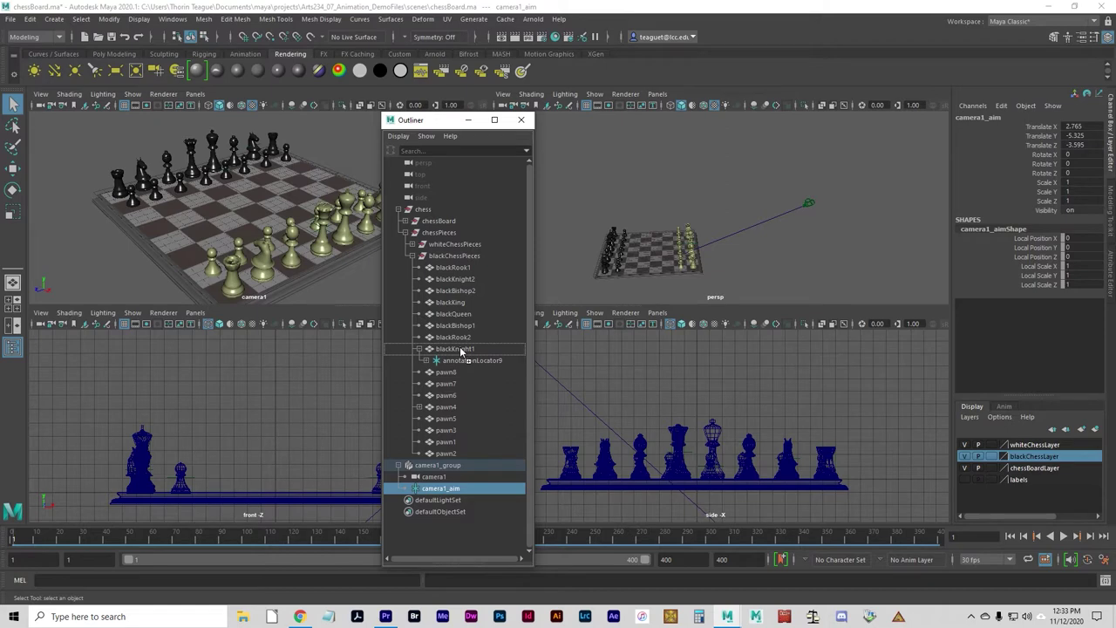
drag(462, 351, 461, 351)
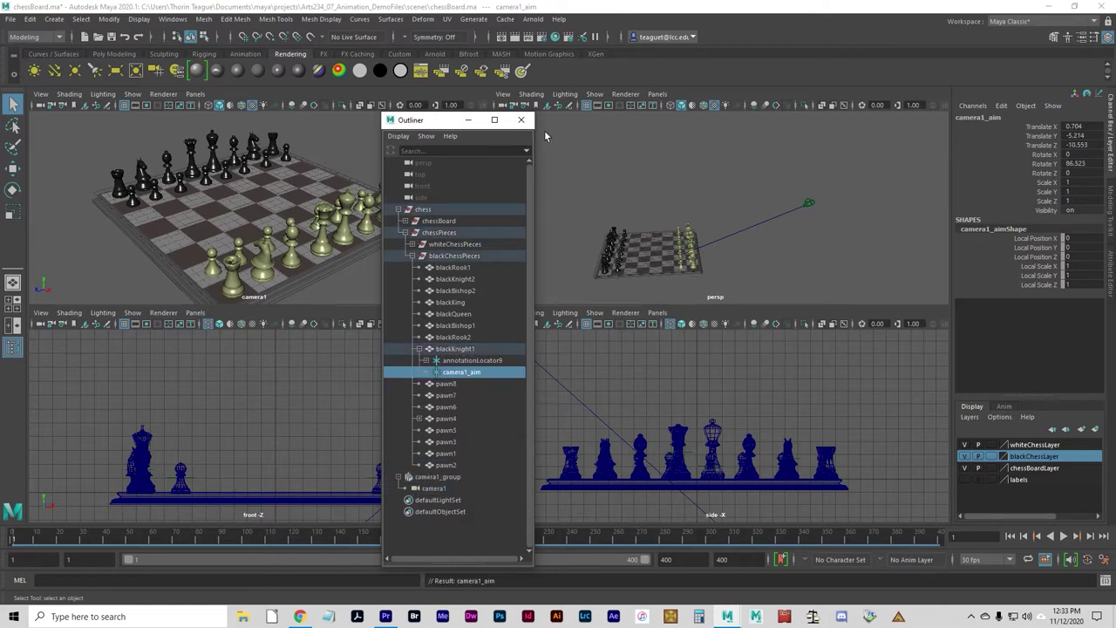
click(520, 119)
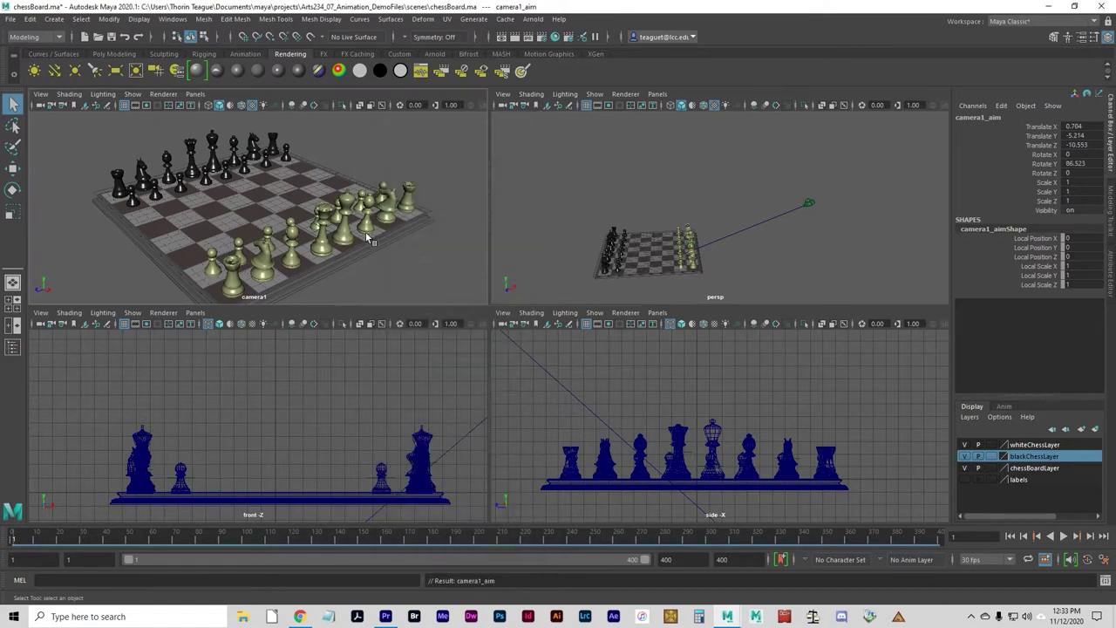
- Play the animation to check the camera view and stop at frame 272
click(270, 185)
key(alt+v)
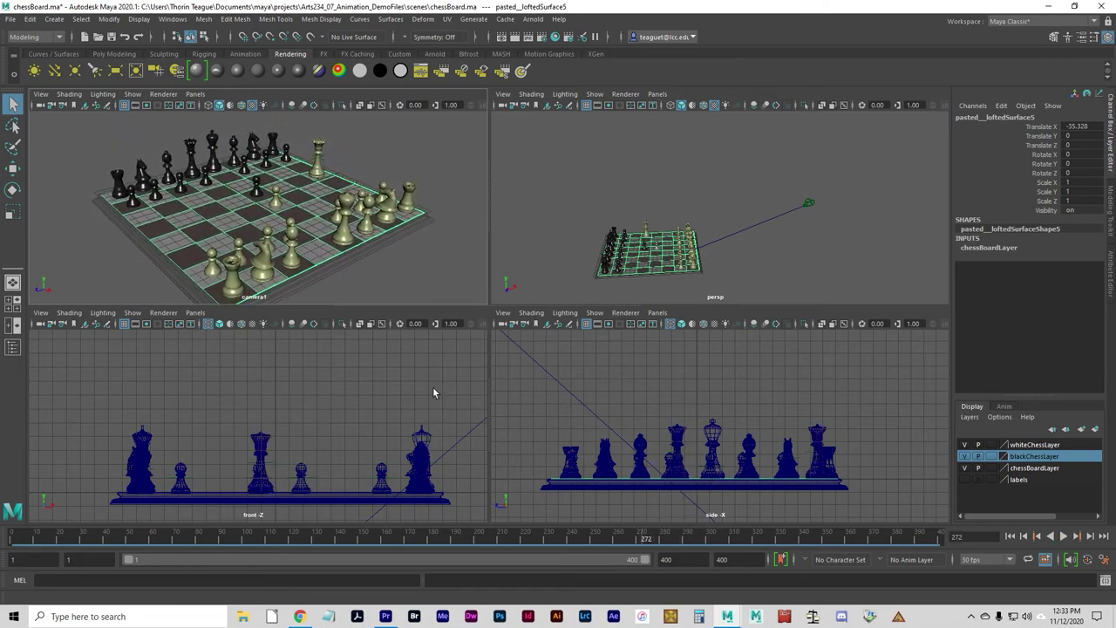
key(Escape)
- Move blackKnight1 along Z to test whether the camera's aim follows it, and undo the move
click(253, 147)
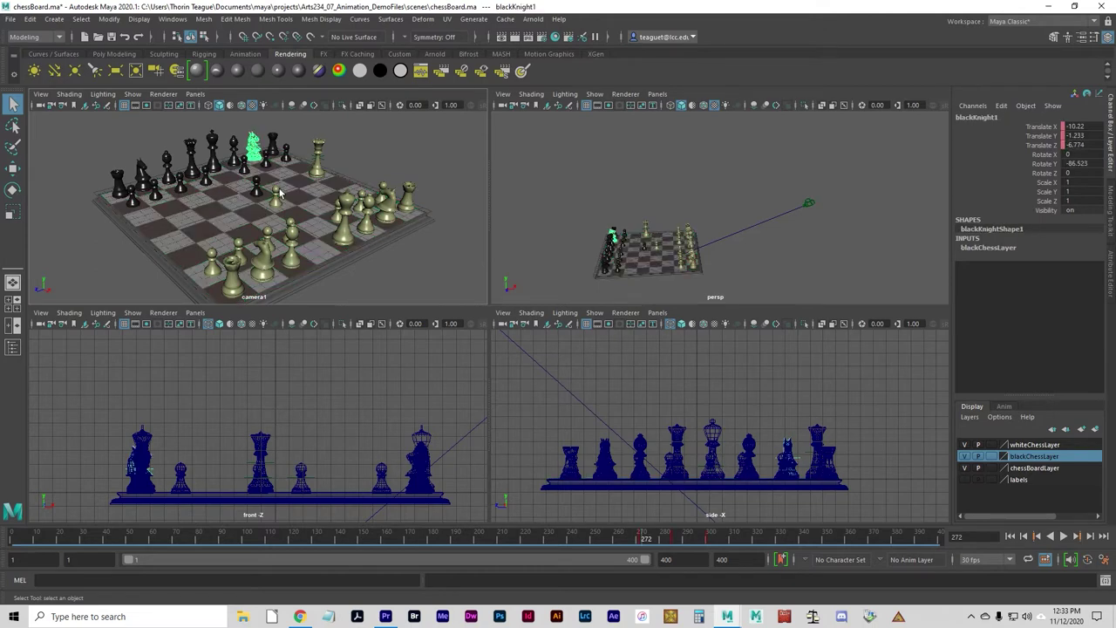
key(w)
drag(222, 158, 192, 185)
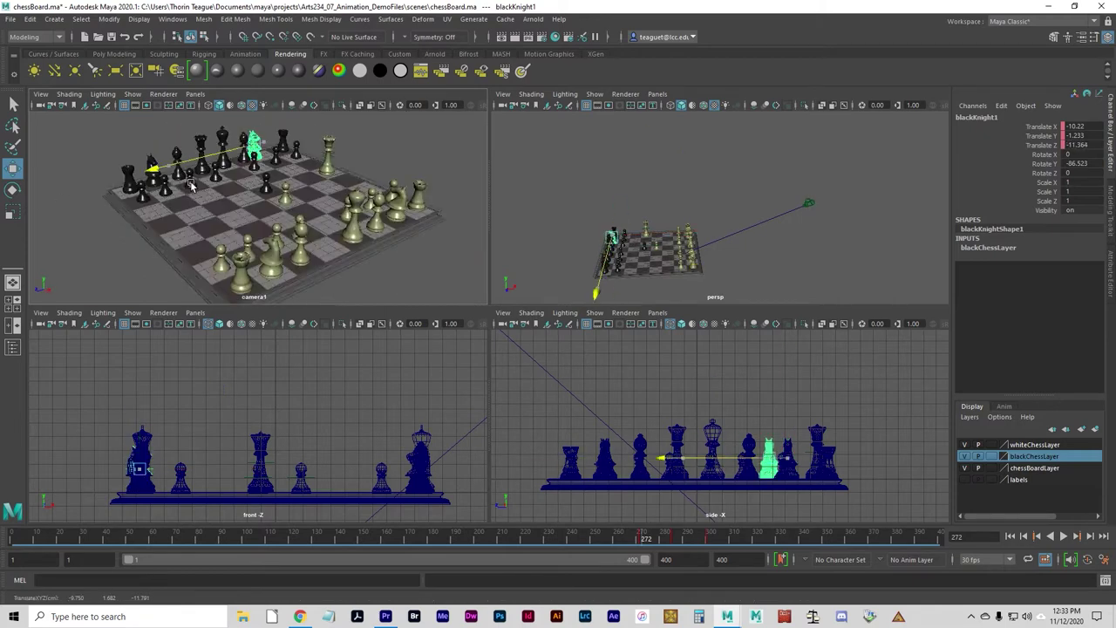
key(ctrl+z)
key(ctrl+z)
key(ctrl+z)
key(ctrl+z)
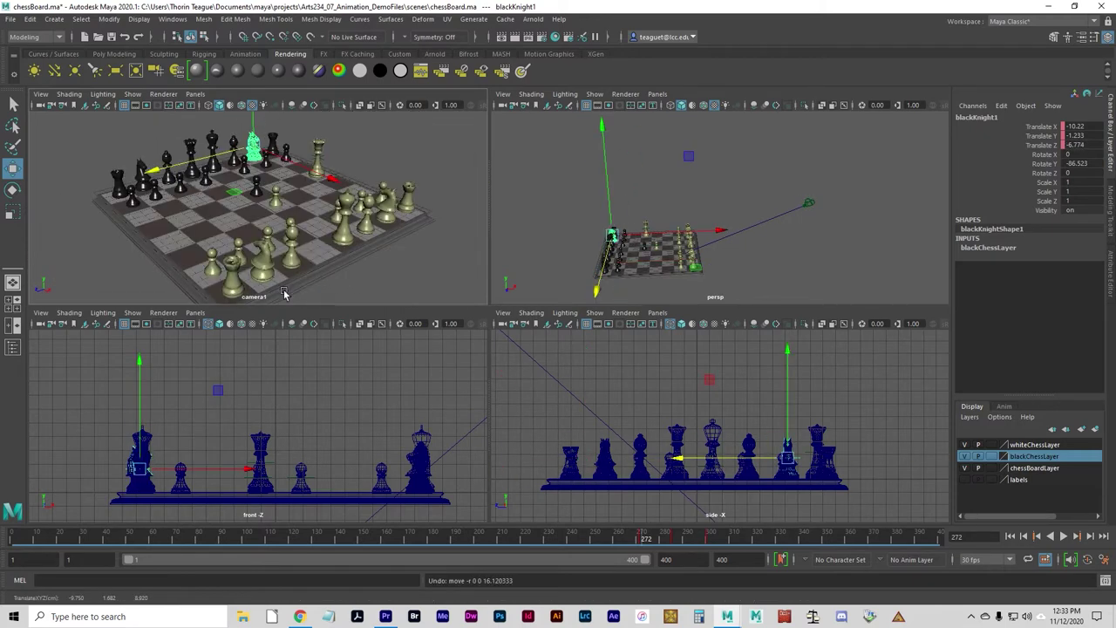
- Select camera1 and play and scrub through the black knight's jump to check how the camera tracks it
click(802, 211)
click(811, 204)
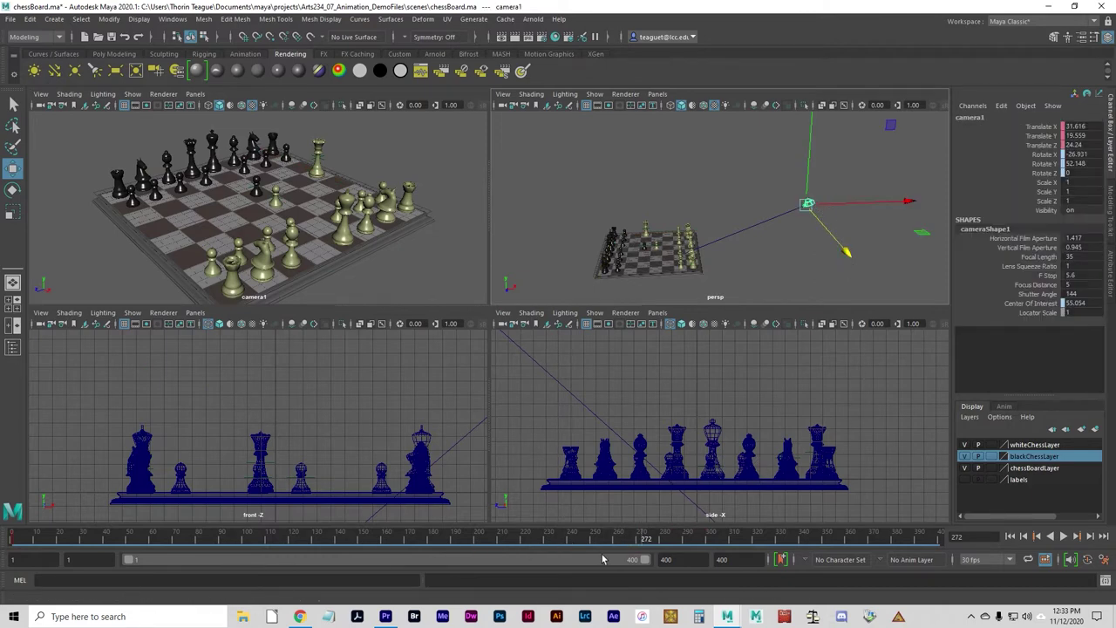
key(alt+v)
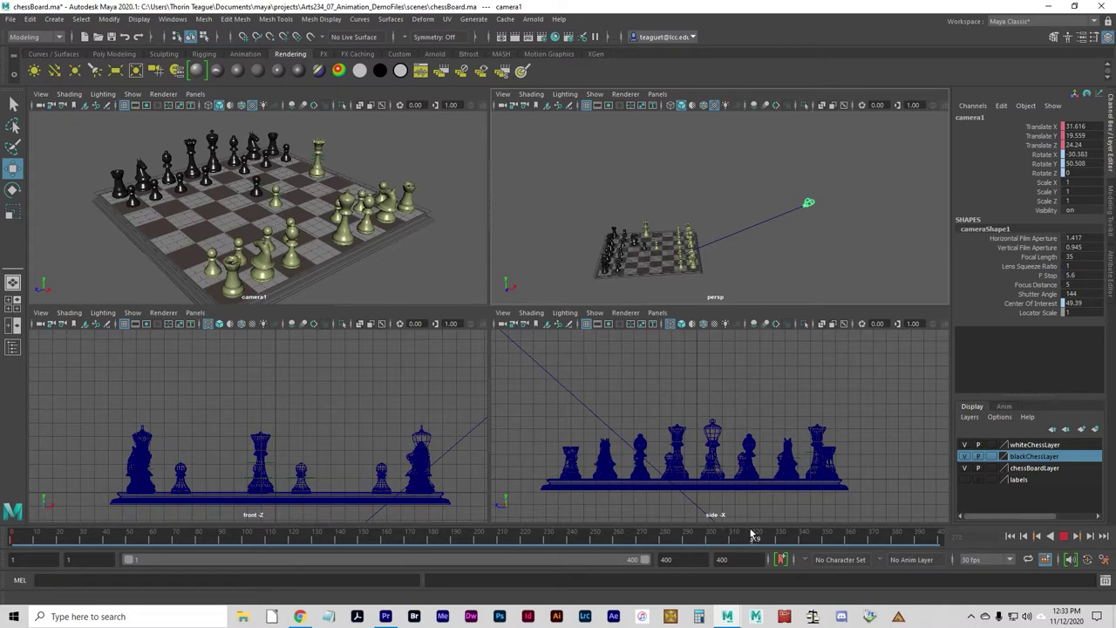
mouse_move(689, 529)
mouse_down()
mouse_move(708, 530)
mouse_move(686, 530)
mouse_move(695, 524)
mouse_up()
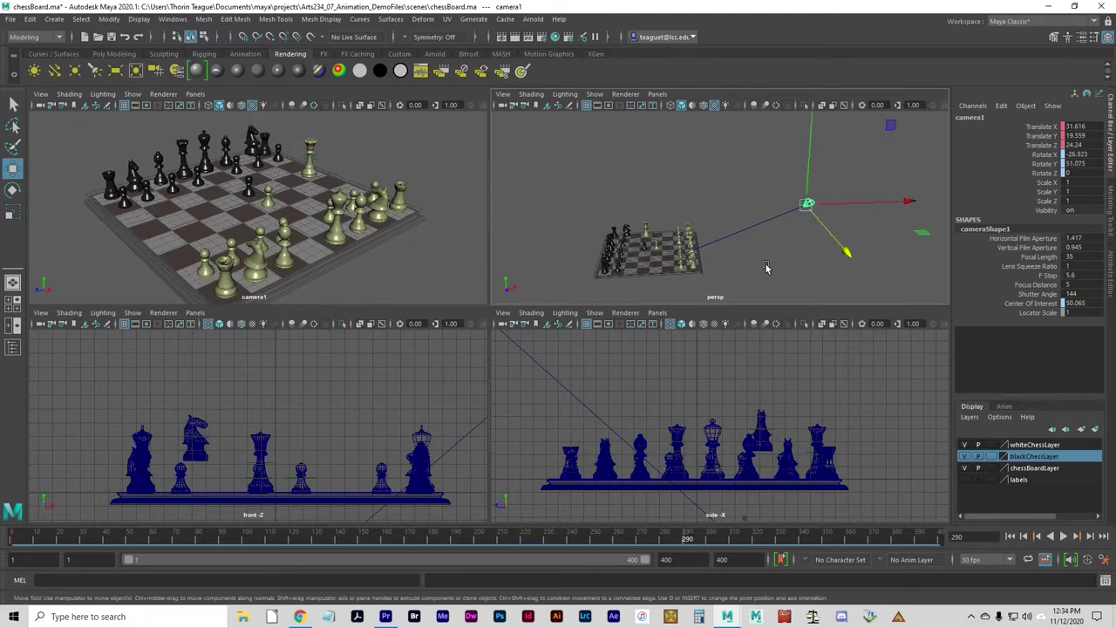
key(alt+v)
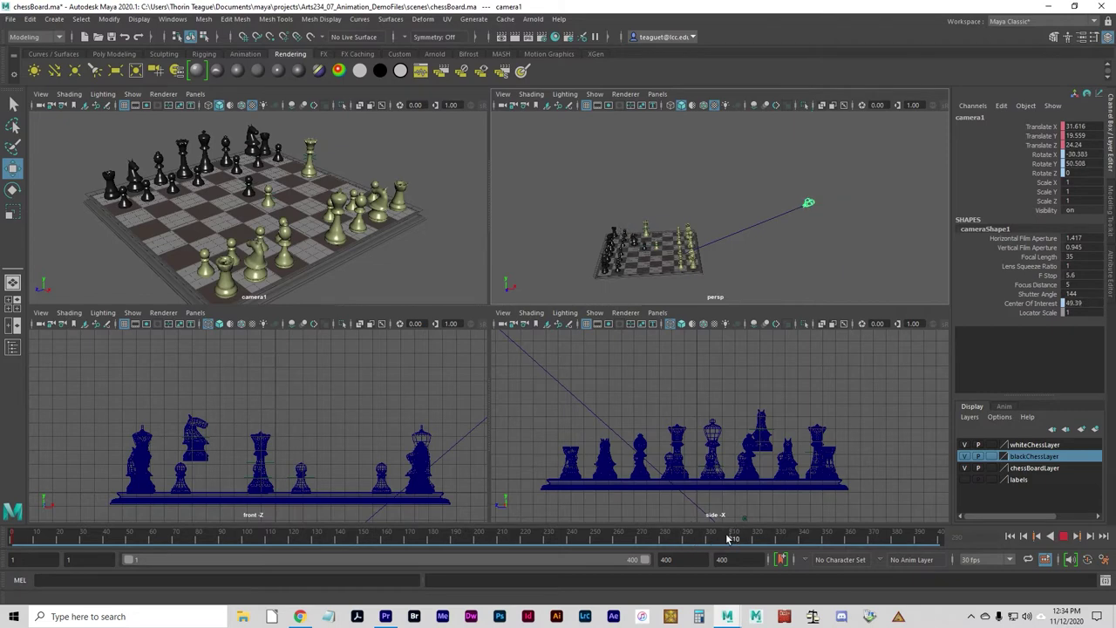
- At frame 301, move camera1 closer and lower, to Translate X about 20.8, Y about 11.5 and Z about 20.8
click(710, 532)
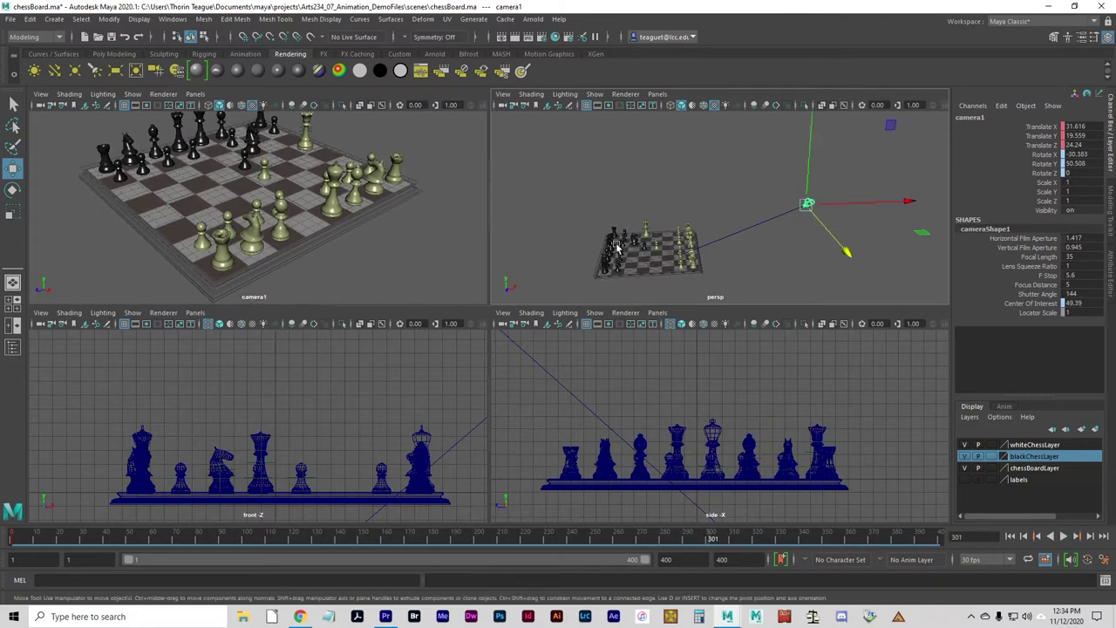
drag(910, 203, 853, 207)
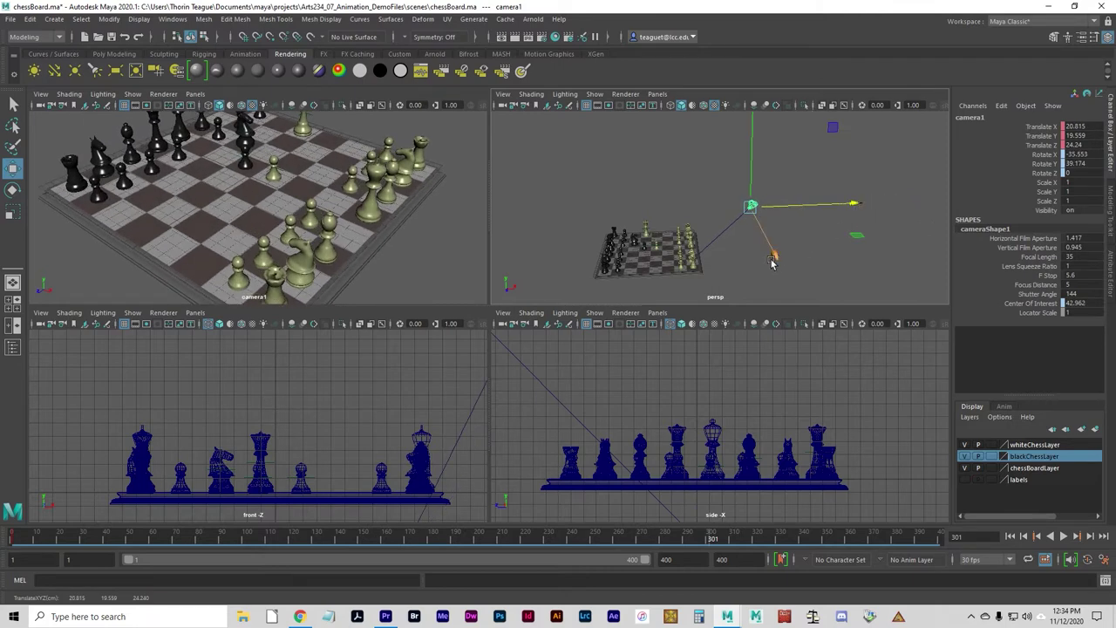
drag(772, 262, 771, 244)
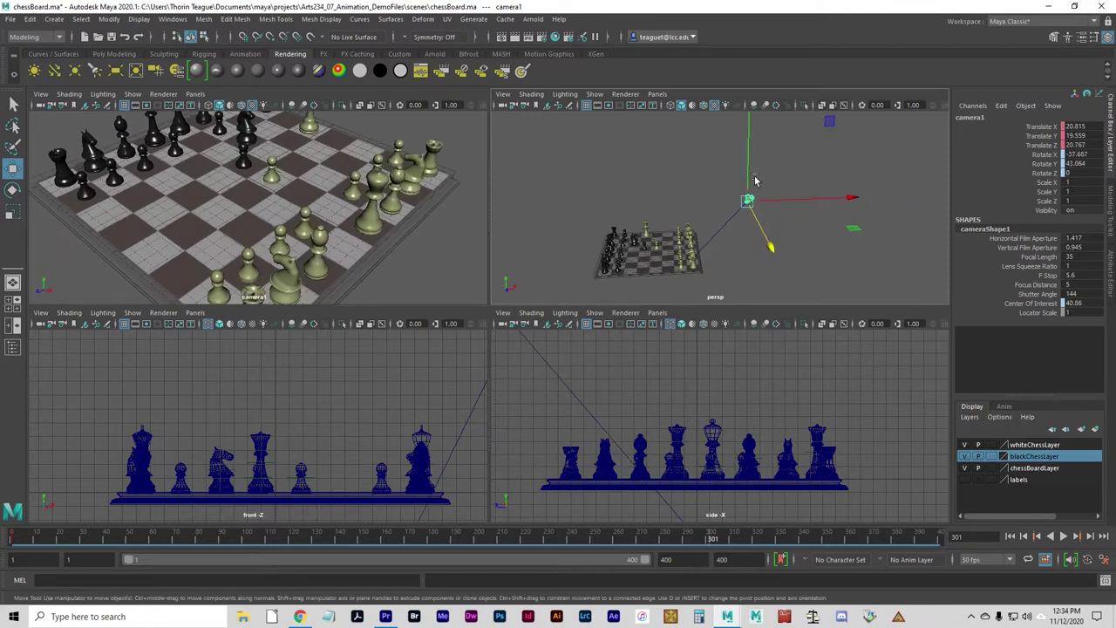
click(756, 180)
click(748, 200)
drag(750, 174, 750, 210)
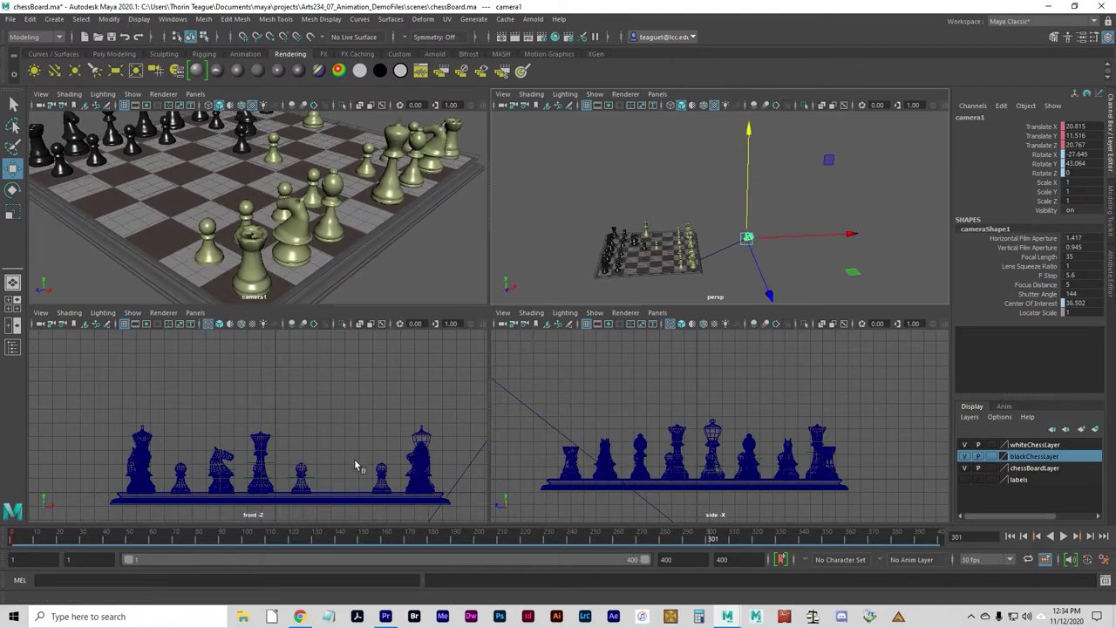
- Switch the front view panel to the top orthographic view
scroll(271, 406, down, 4)
click(195, 312)
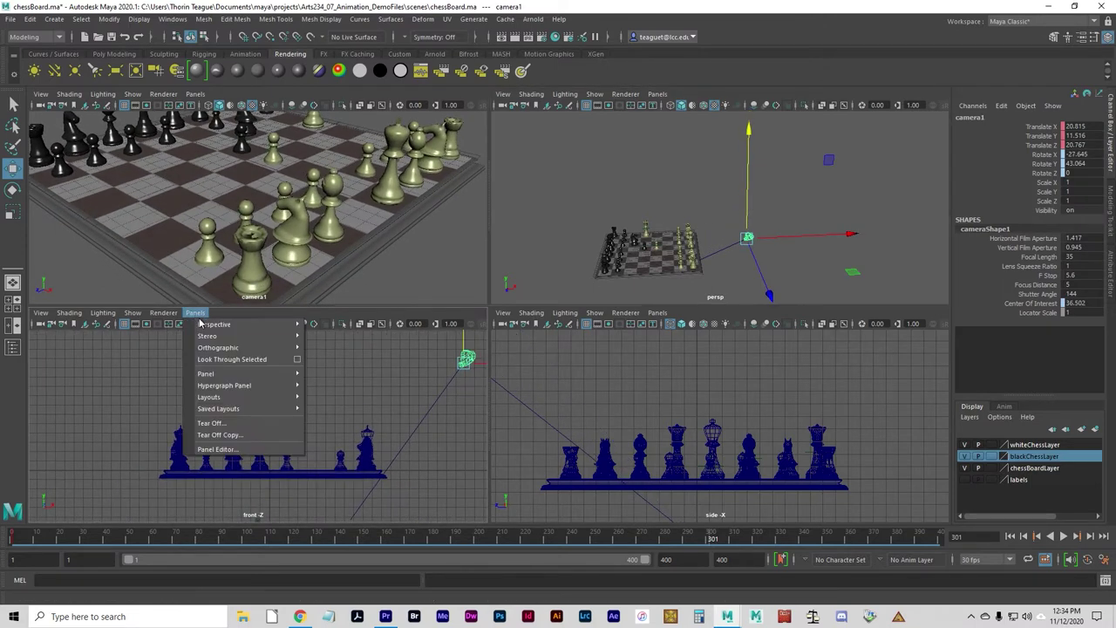
mouse_move(218, 376)
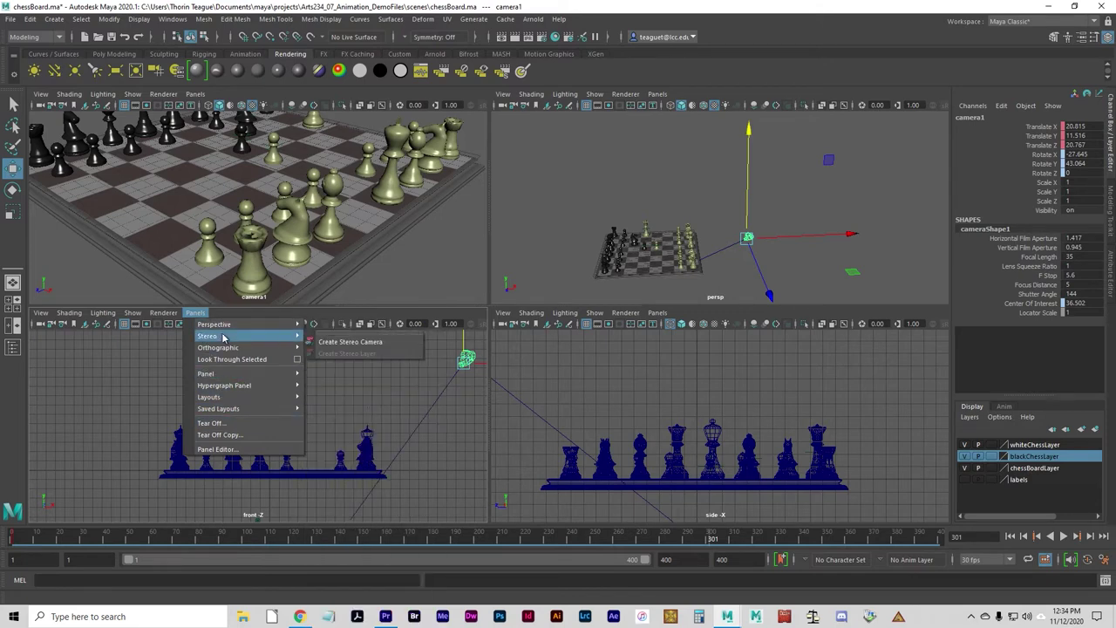
mouse_move(242, 347)
click(343, 372)
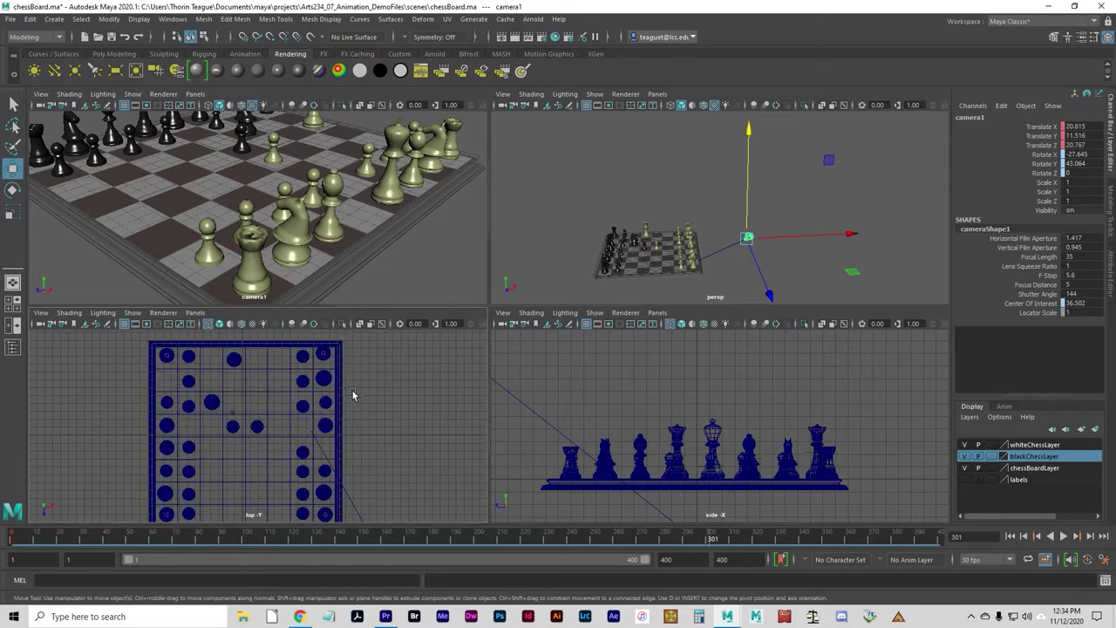
- At frame 301, move camera1 close to the board's white side, to Translate X about 15.3, Y about 6.3 and Z about 4.7
scroll(296, 430, down, 2)
alt+middle_drag(319, 438, 387, 382)
middle_drag(435, 504, 382, 446)
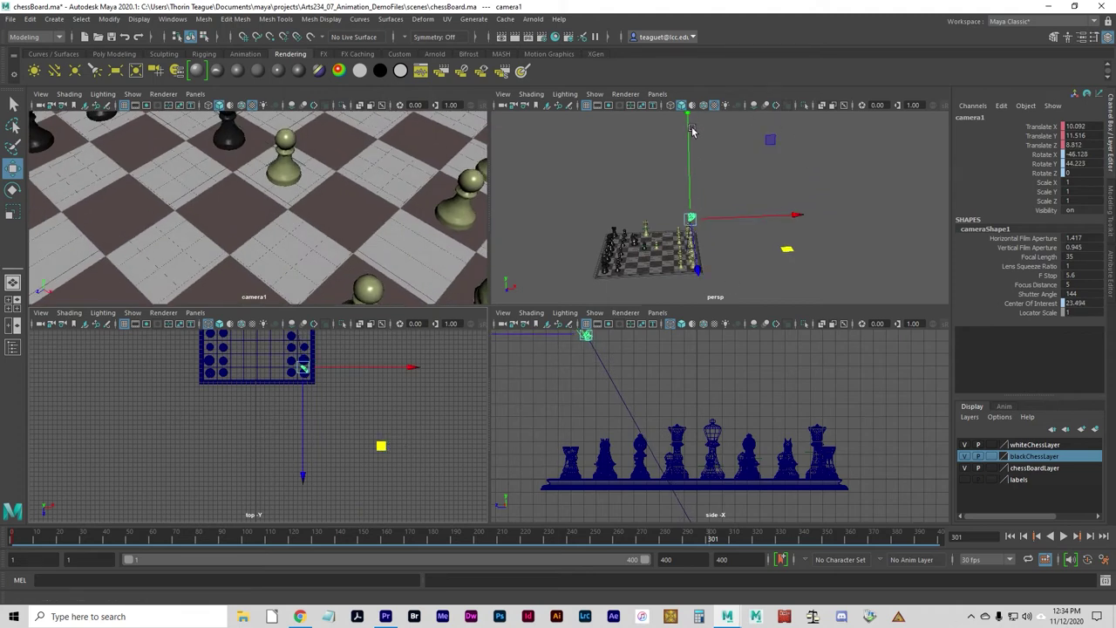
drag(692, 130, 693, 150)
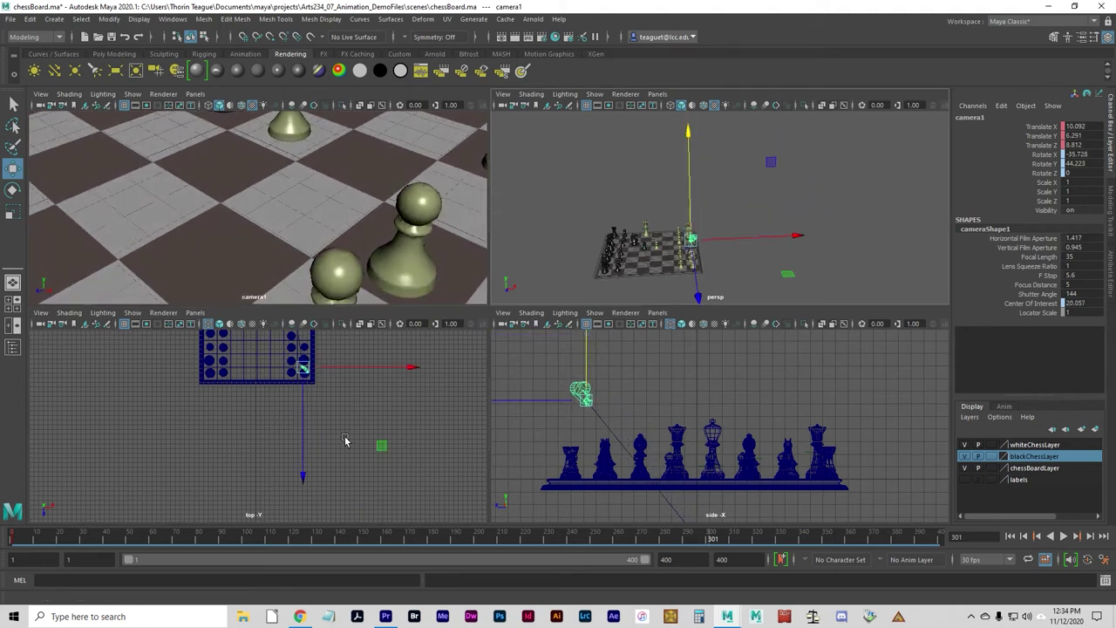
alt+middle_drag(345, 440, 369, 468)
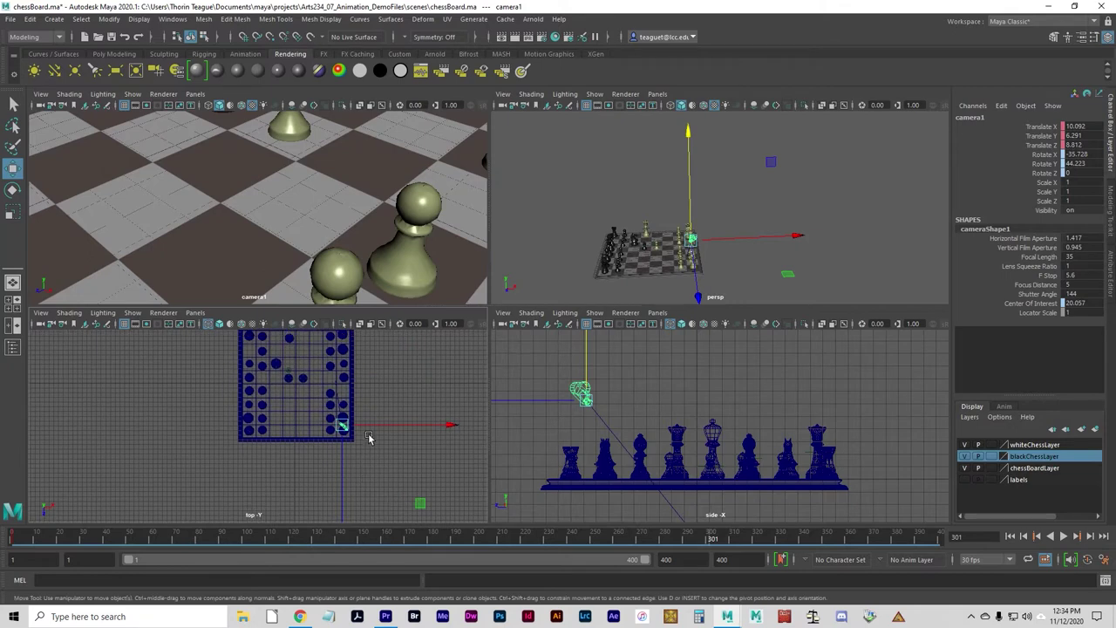
drag(342, 426, 367, 407)
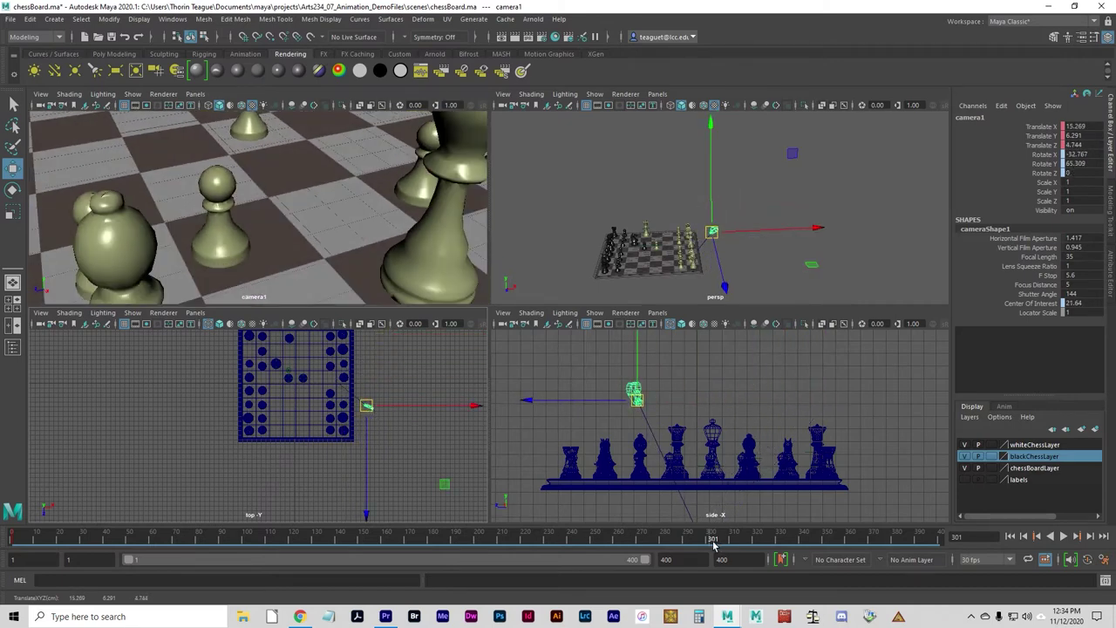
- Scrub from frame 1, deselect camera1, and play the animation from the start to review the new camera move
drag(714, 544, 12, 537)
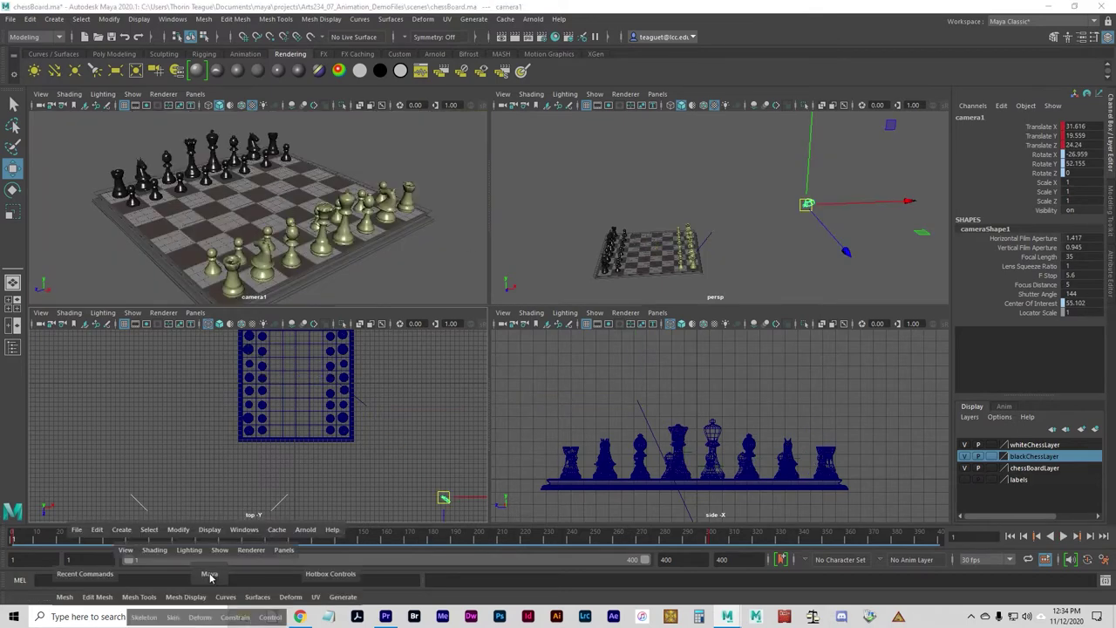
drag(16, 538, 215, 539)
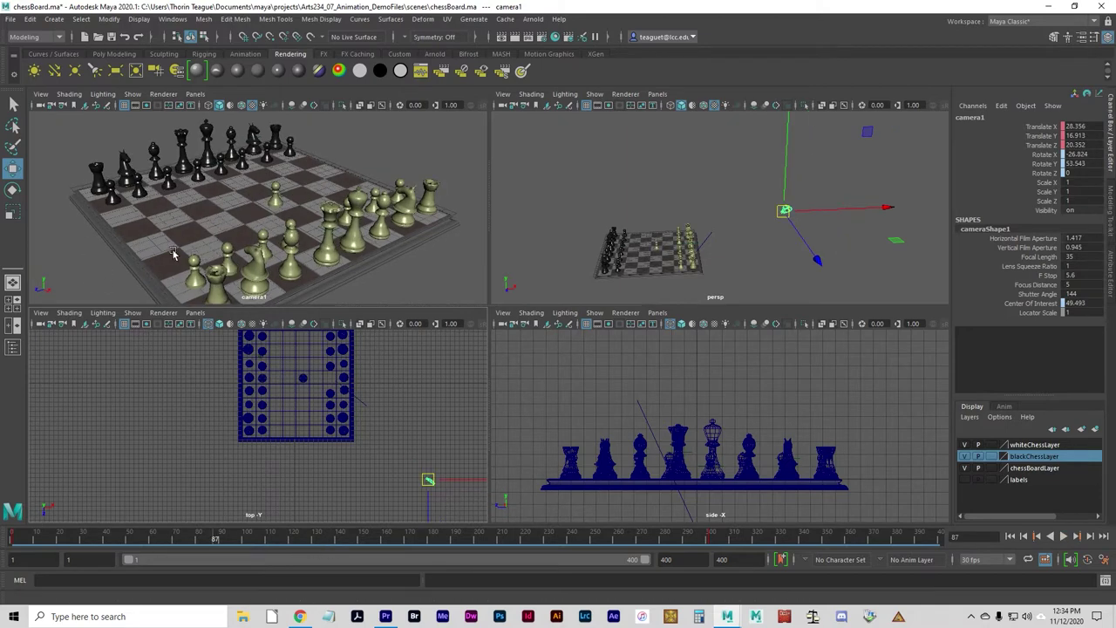
click(92, 242)
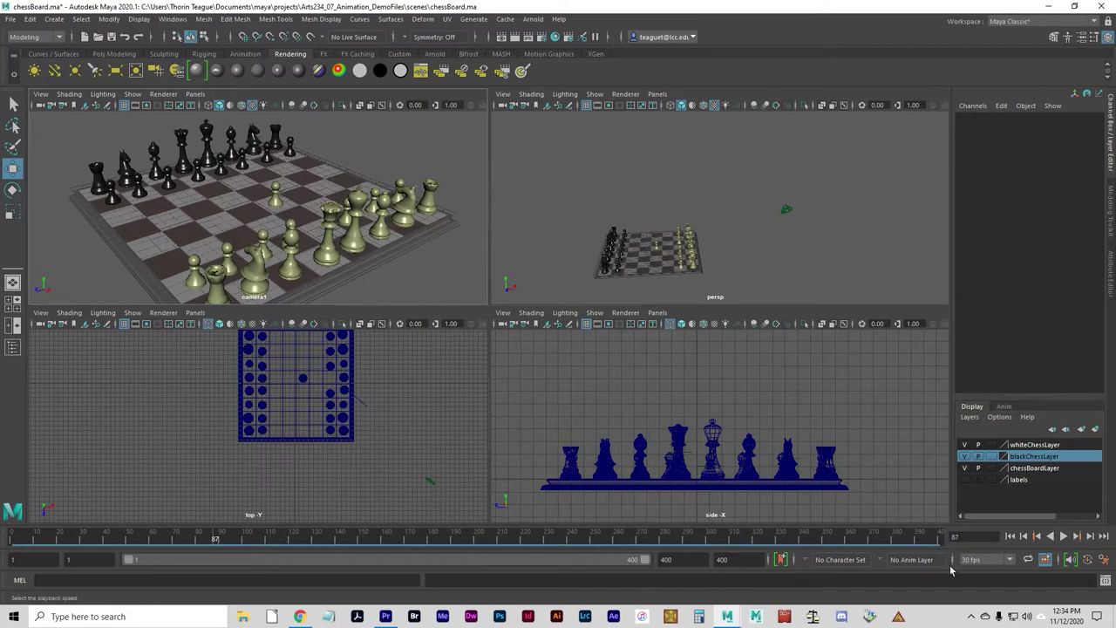
click(474, 260)
click(552, 200)
click(1010, 537)
click(1063, 536)
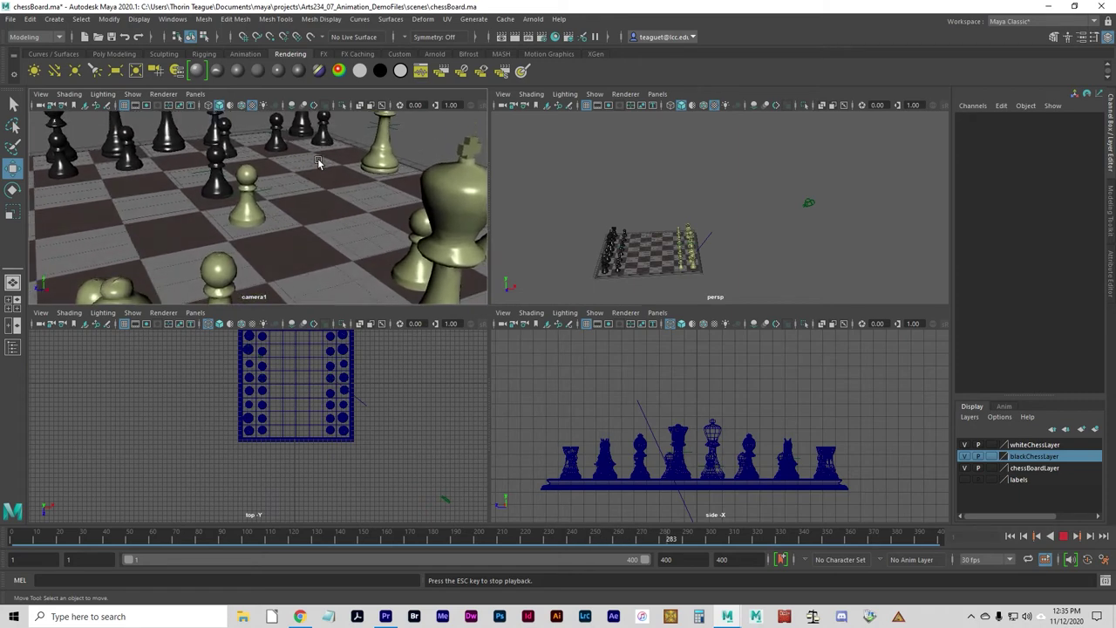
click(1058, 537)
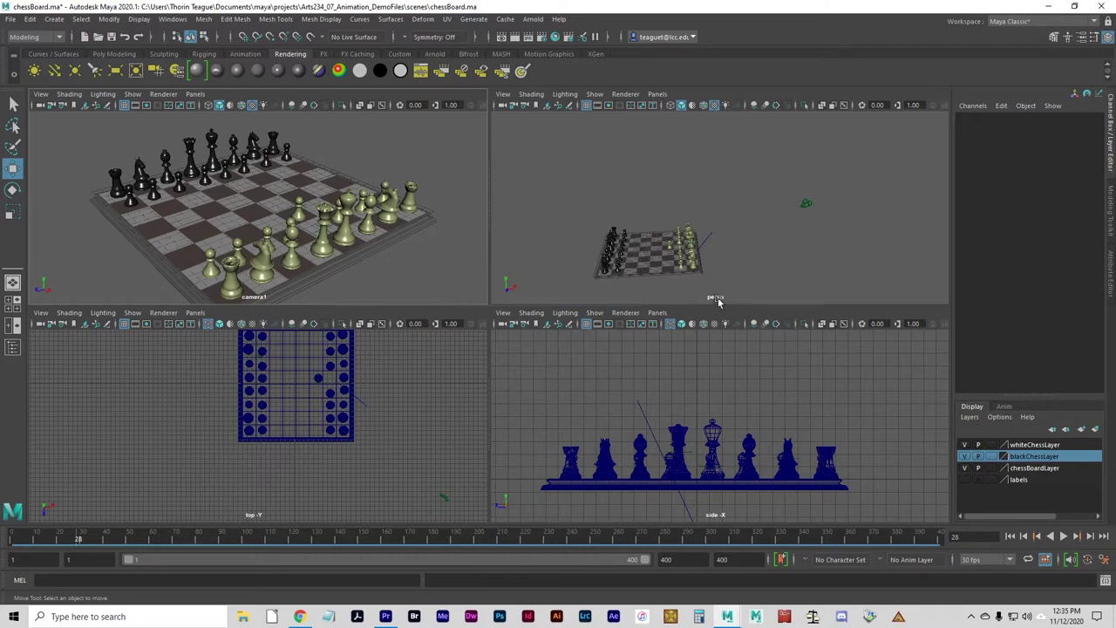
- Select camera1_aim under blackKnight1 in the Outliner and raise it to Translate Y about 3.7
click(815, 204)
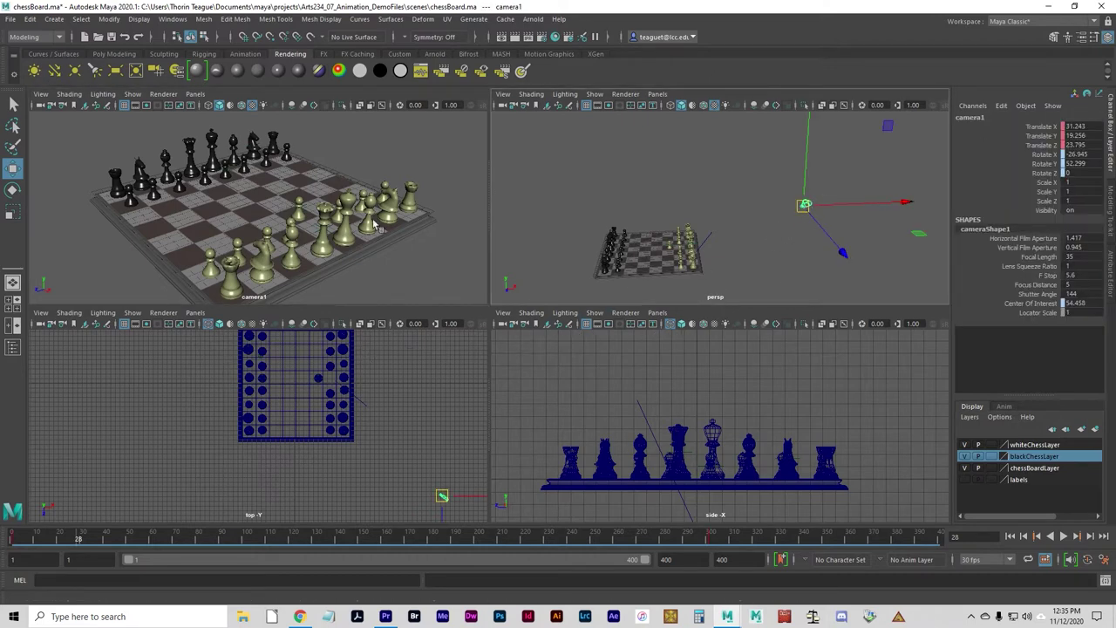
click(235, 19)
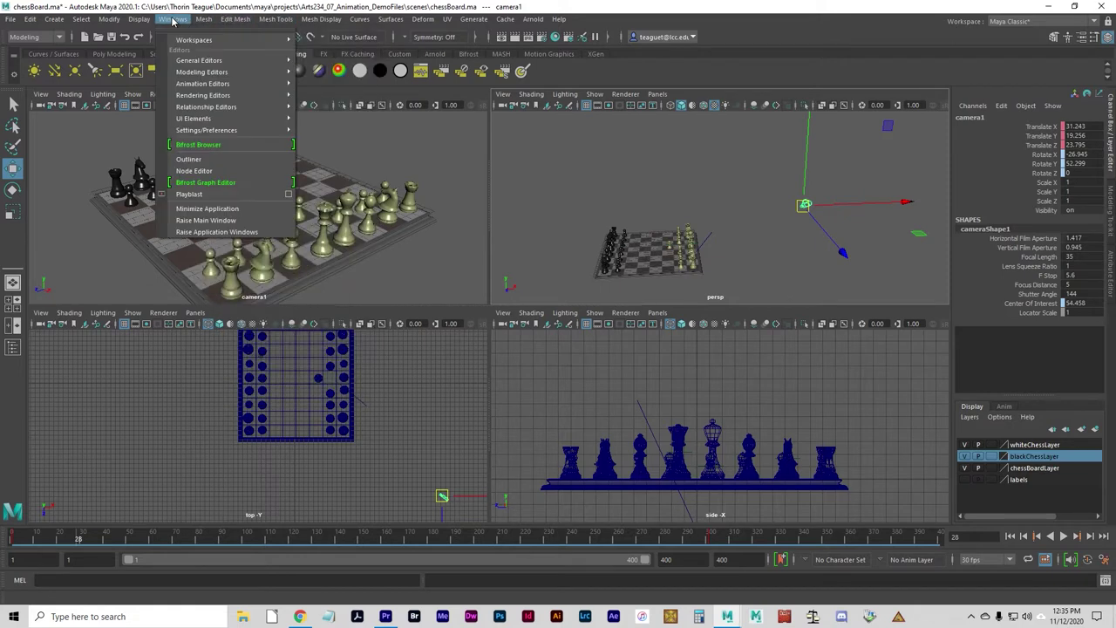
click(189, 159)
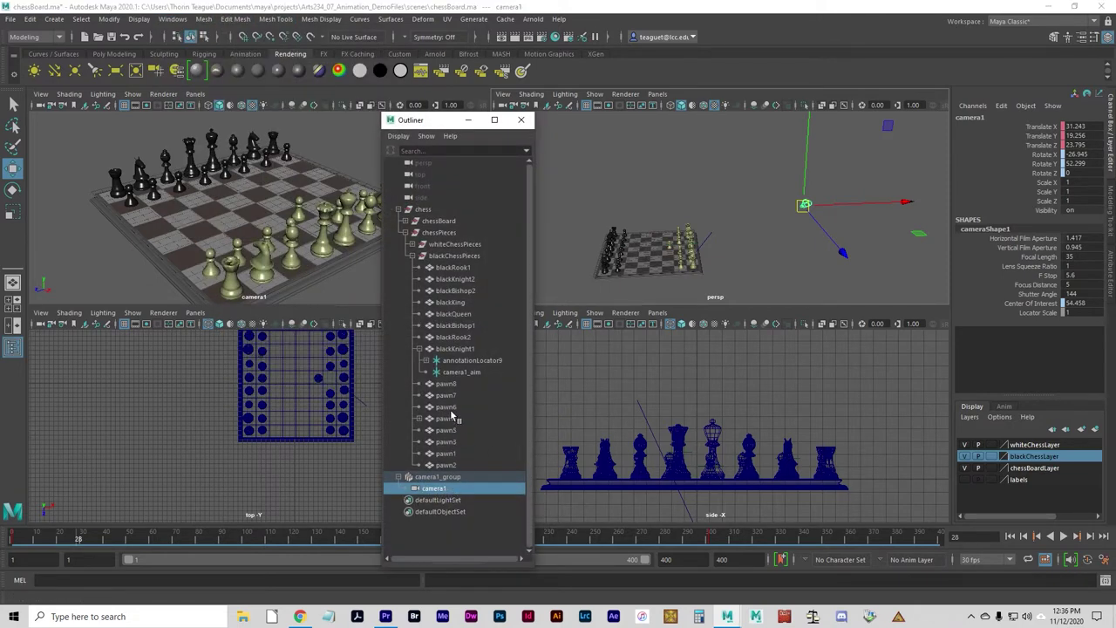
click(437, 372)
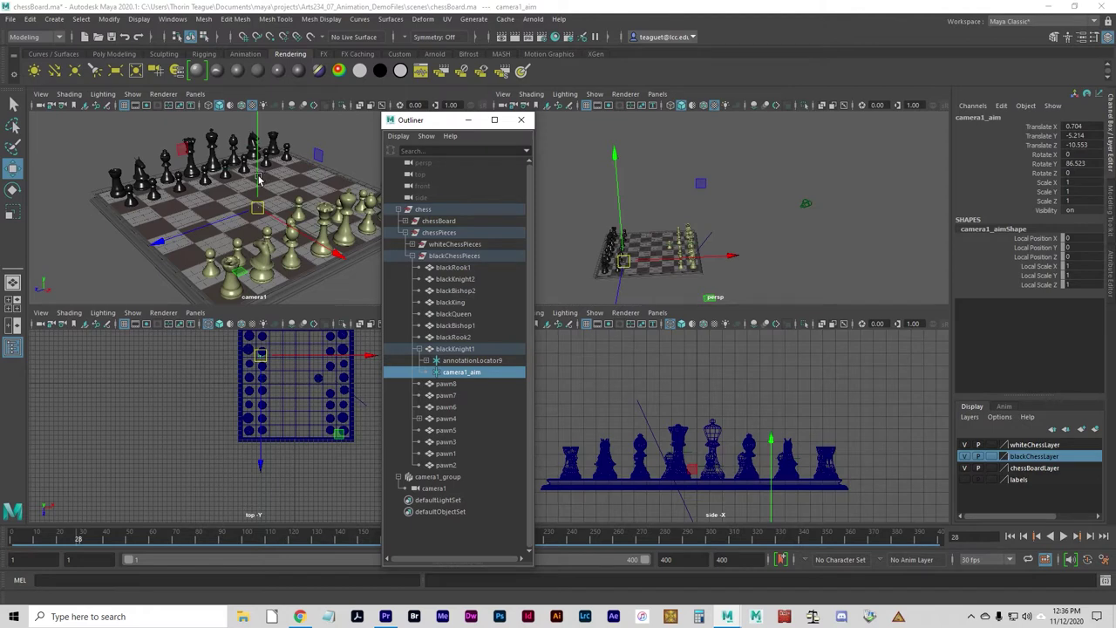
drag(258, 179, 259, 117)
key(ctrl+z)
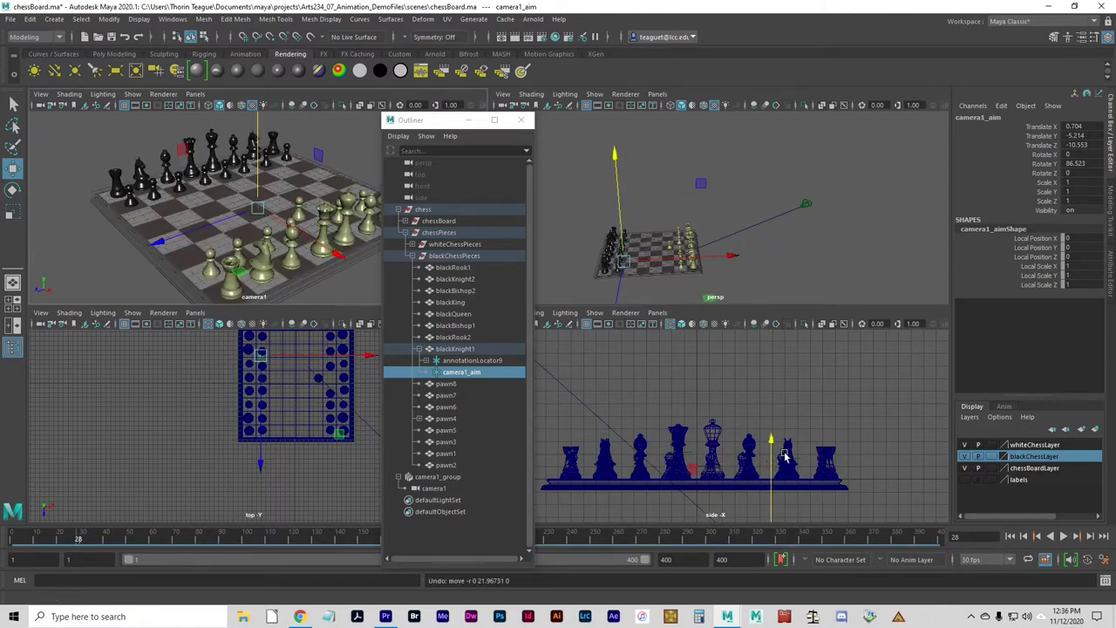
drag(773, 450, 774, 344)
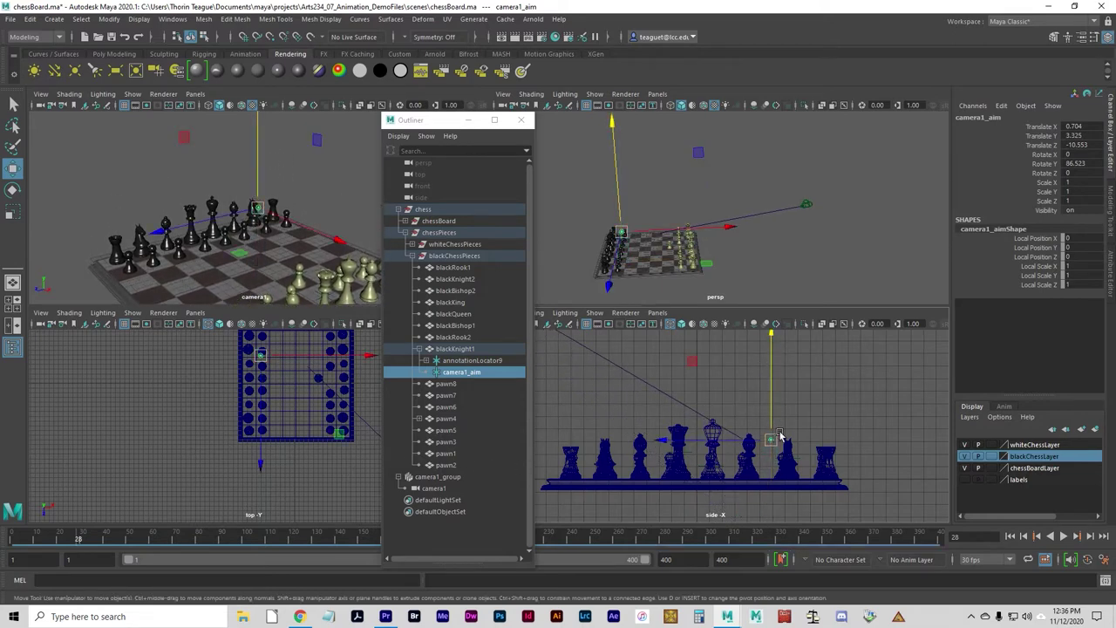
drag(773, 410, 772, 398)
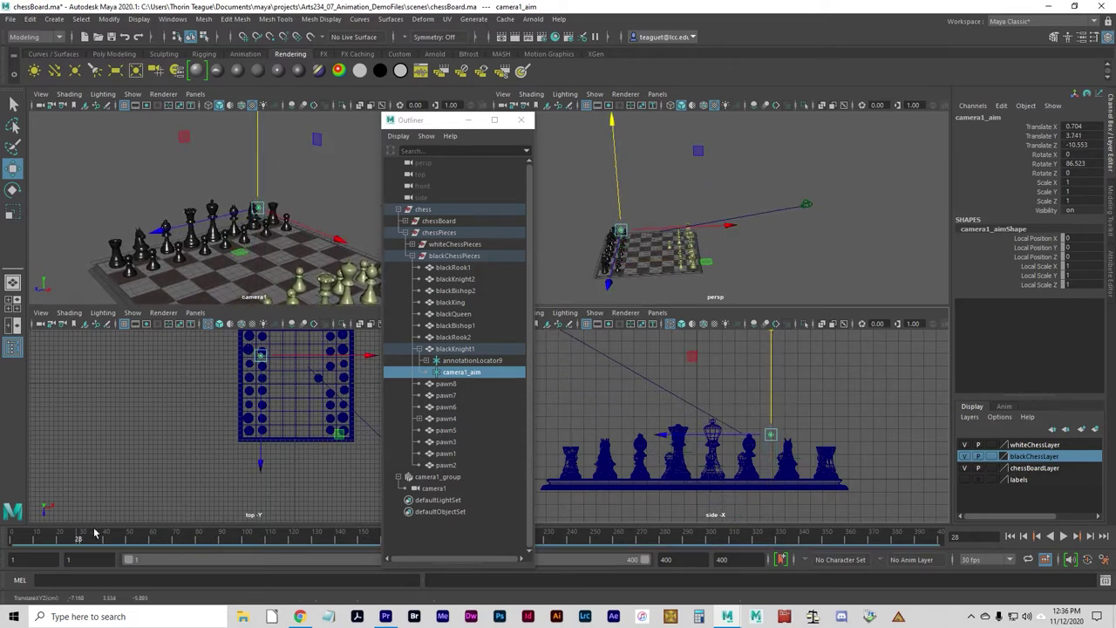
- Scrub to frame 370 to check the framing with the raised camera aim, and close the Outliner
drag(50, 541, 261, 539)
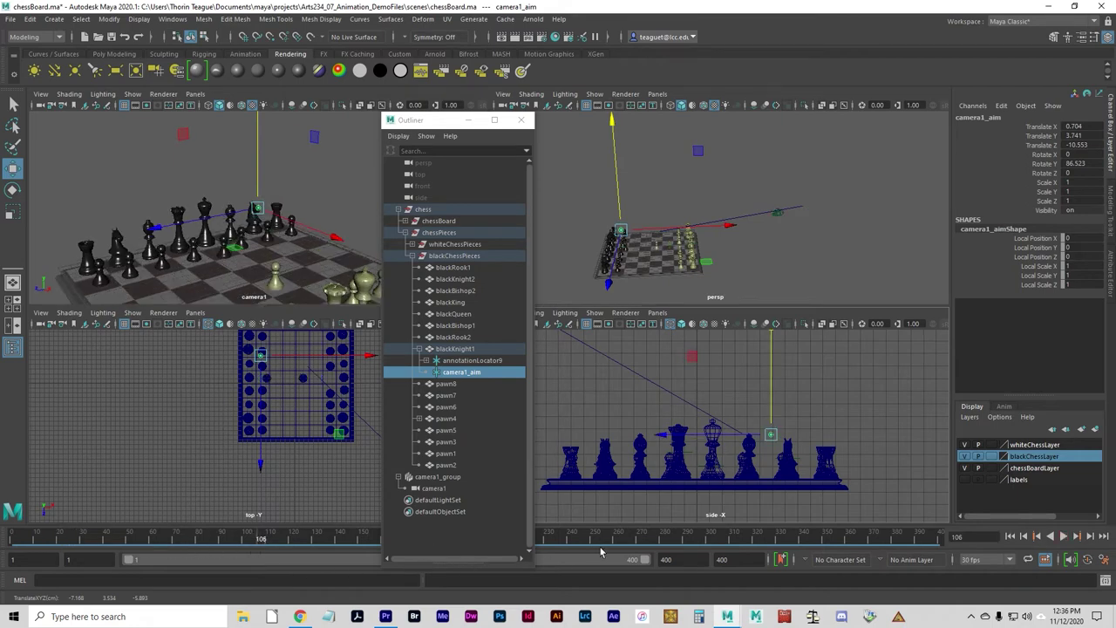
drag(602, 543, 871, 536)
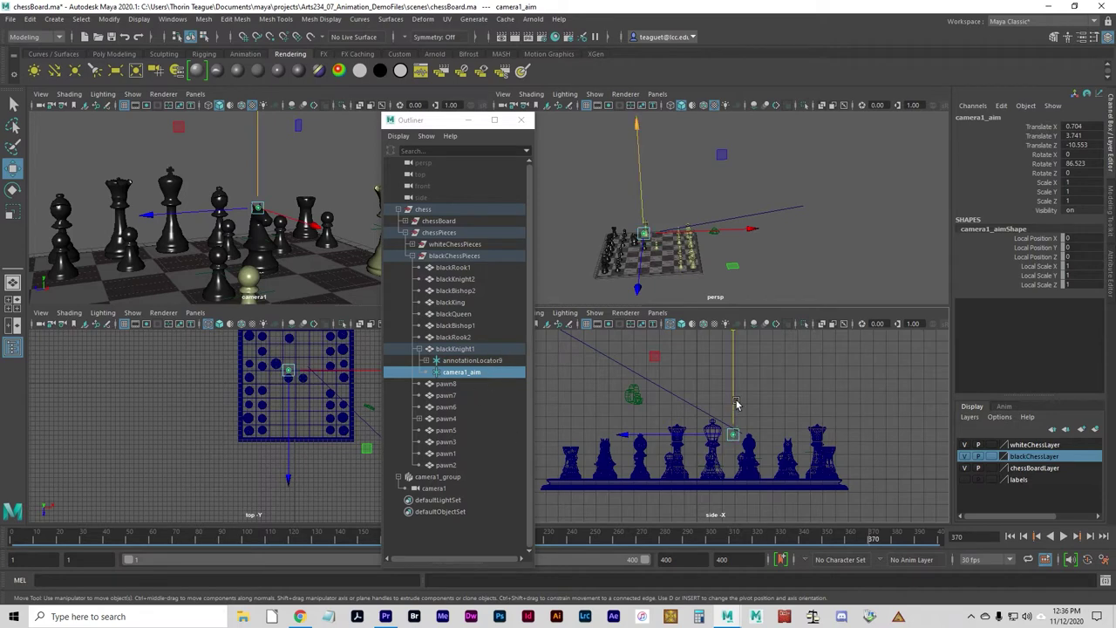
click(465, 375)
click(522, 121)
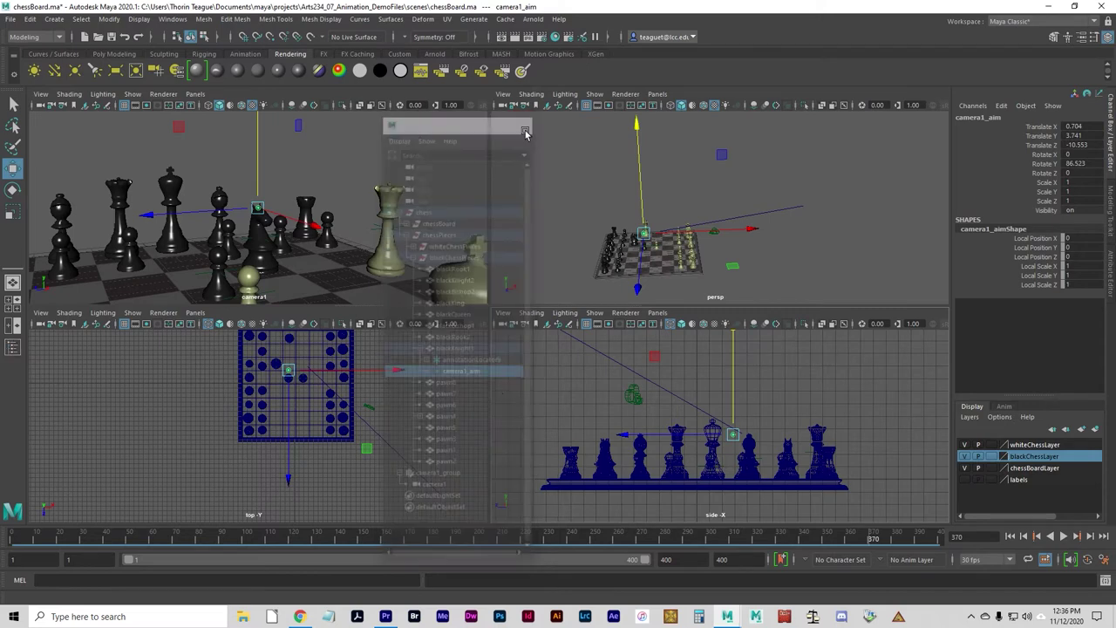
- Return to frame 1, deselect camera1_aim, and play the whole animation to check the camera view
click(14, 534)
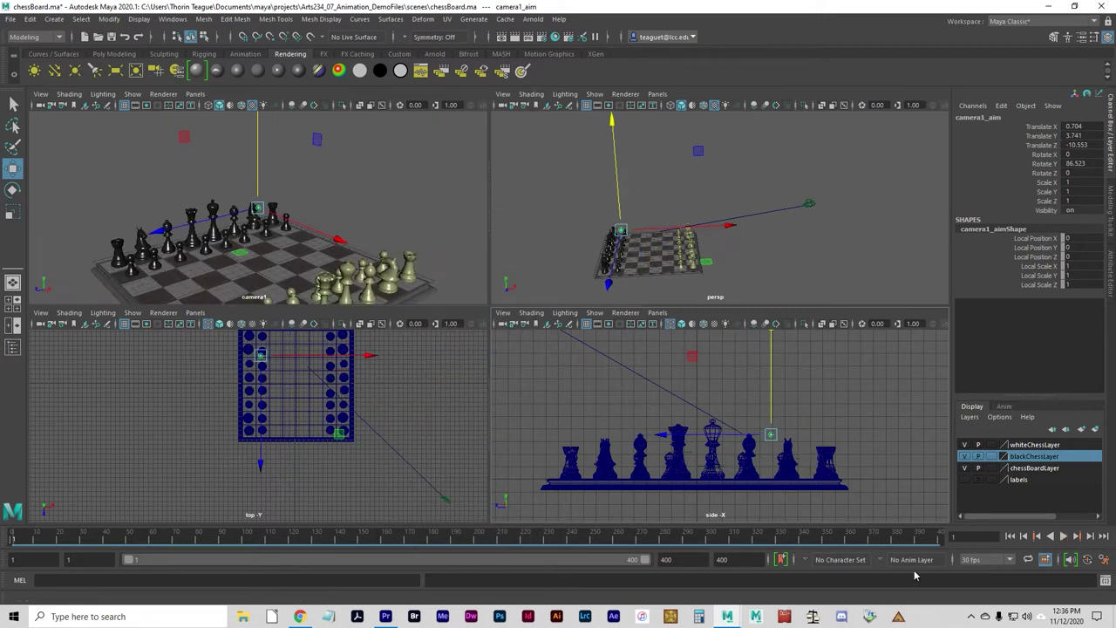
click(358, 228)
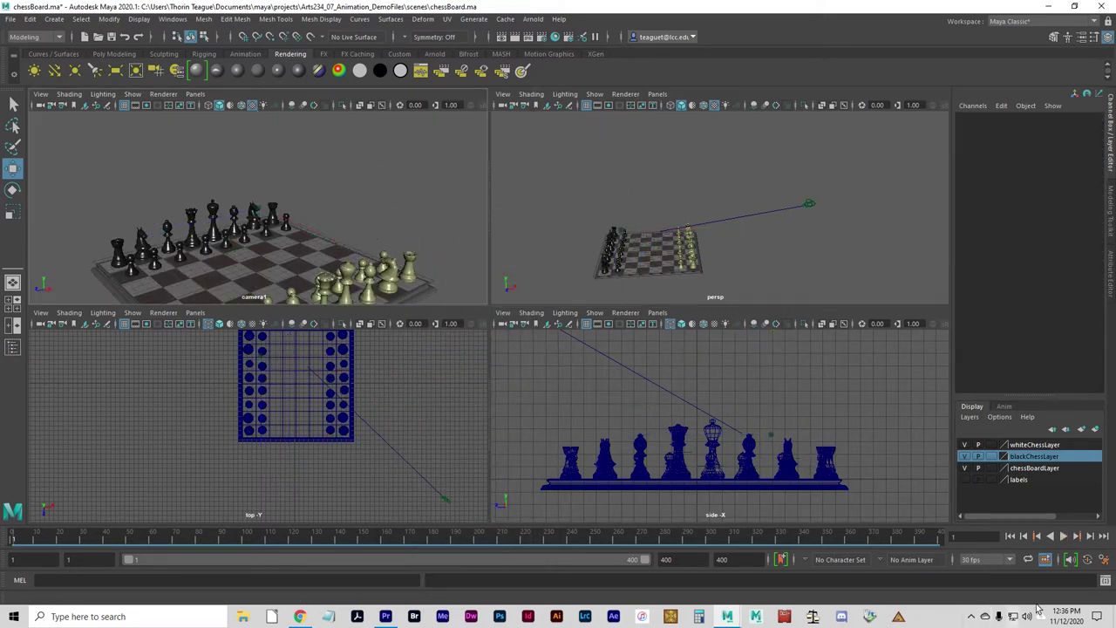
click(1064, 537)
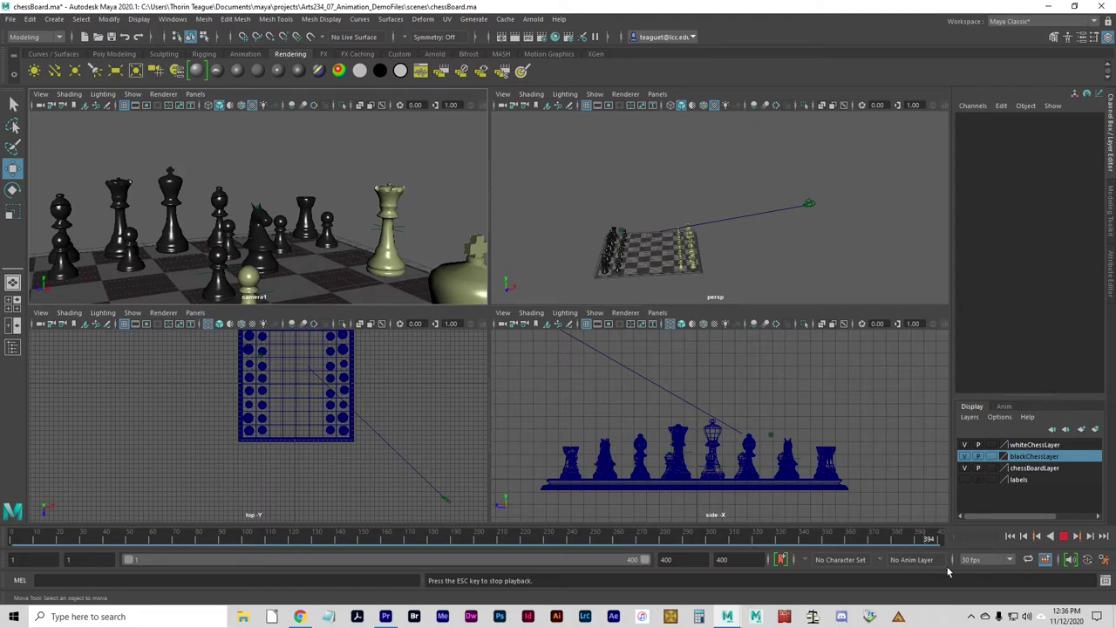
click(1065, 537)
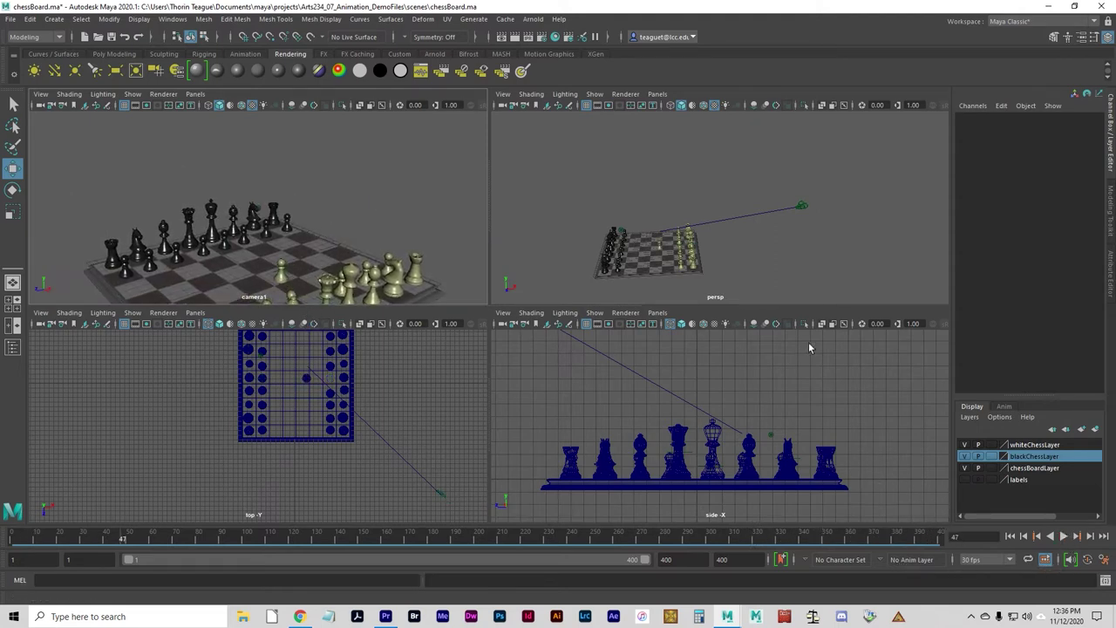
- Select camera1, scrub to frame 302, play onward, and settle on frame 390 to inspect the end of the shot
click(809, 211)
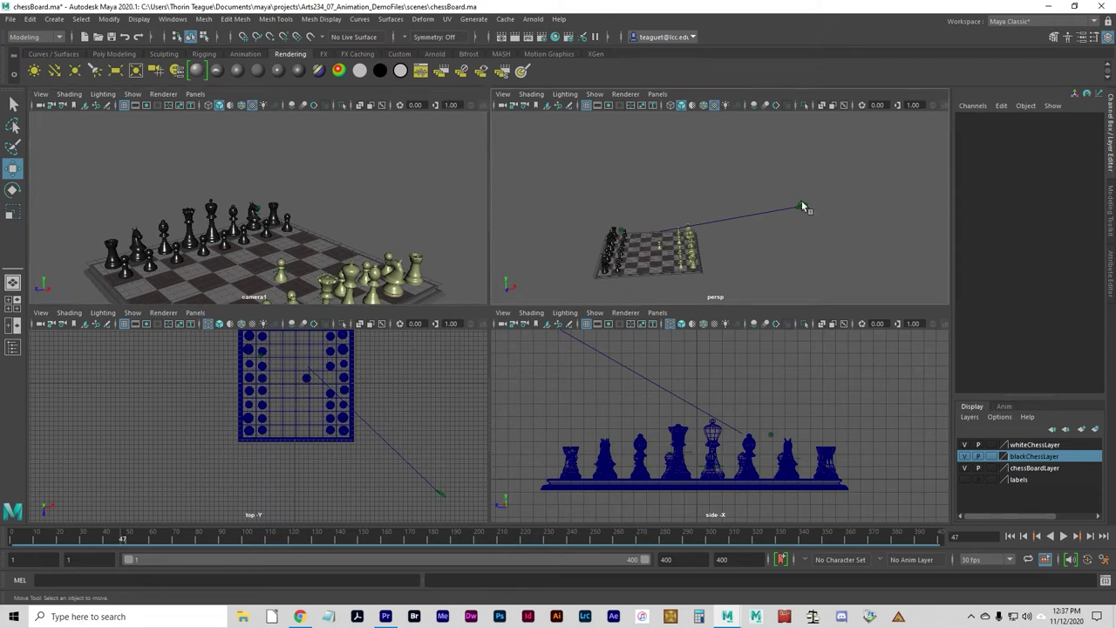
click(802, 204)
drag(398, 536, 715, 538)
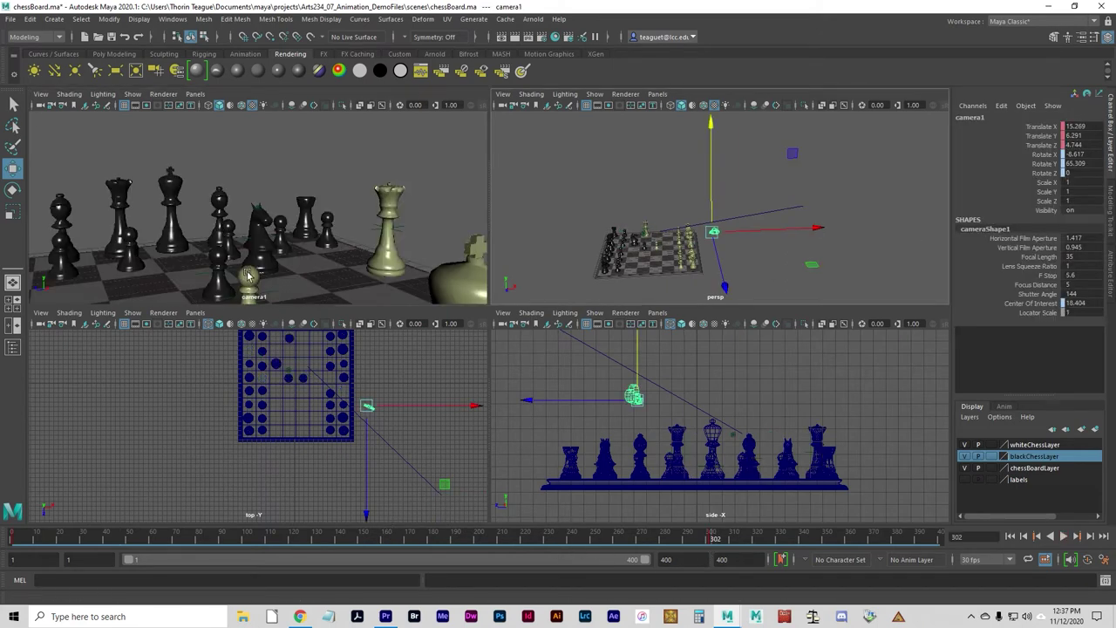
key(alt+v)
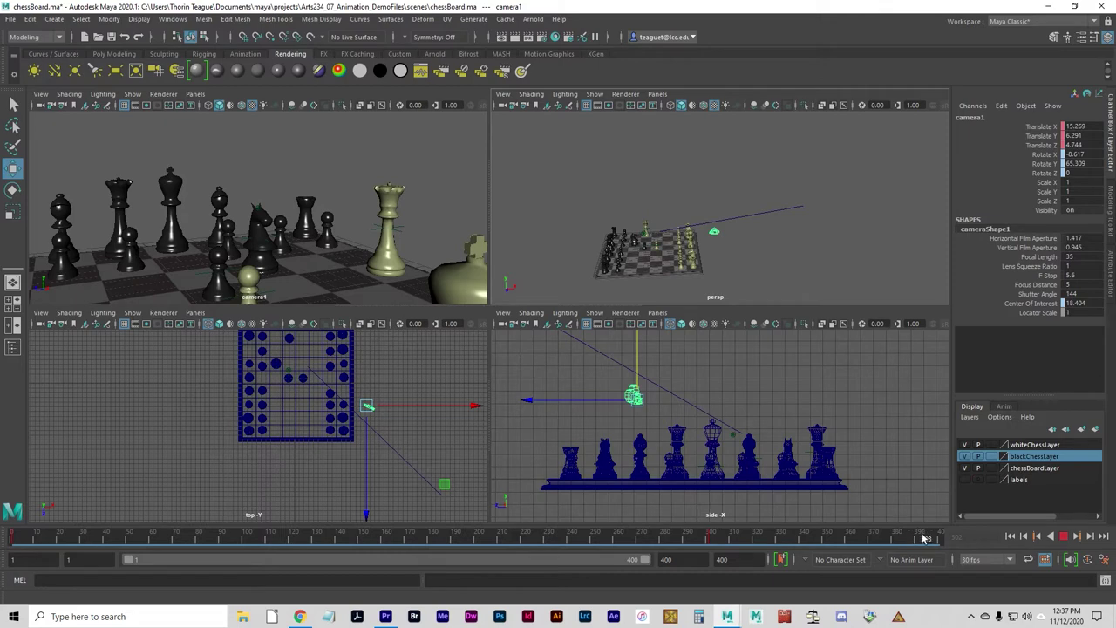
key(Escape)
drag(921, 544, 907, 544)
drag(918, 542, 918, 542)
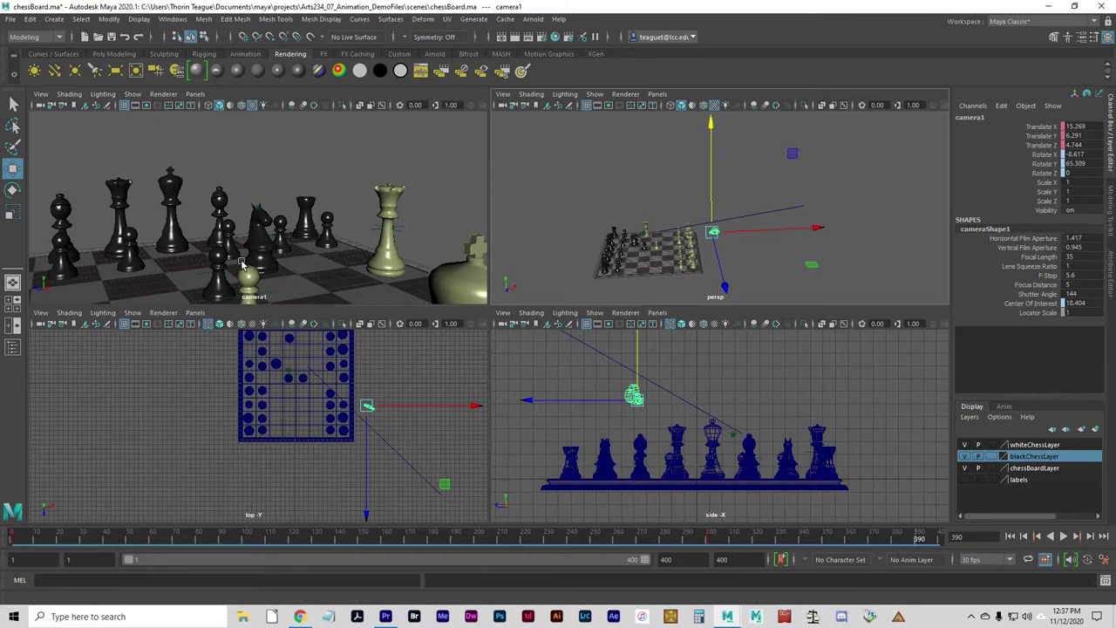
- Try moving camera1 closer to the black knight and orbiting to look down on it at frame 390, and undo the changes
scroll(244, 266, up, 10)
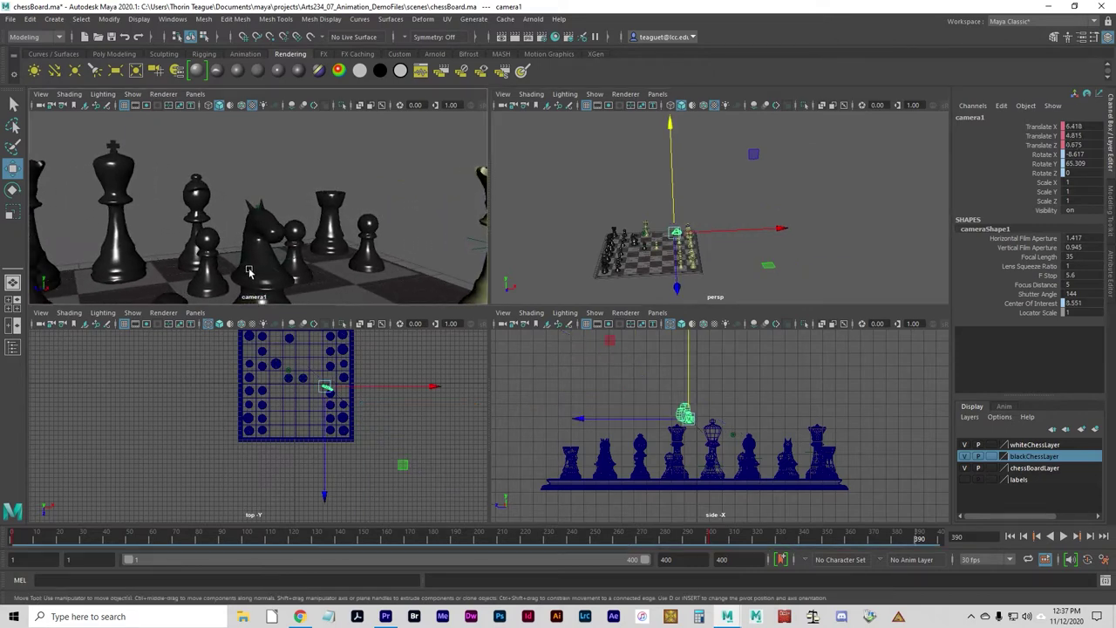
scroll(247, 271, up, 3)
alt+drag(248, 271, 265, 279)
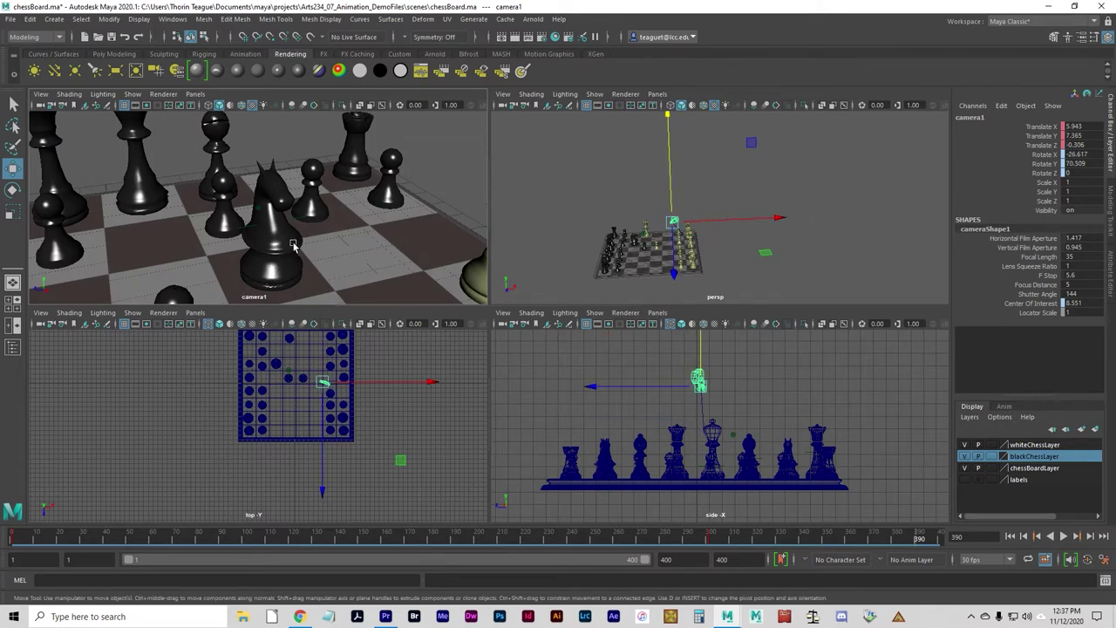
key(ctrl+z)
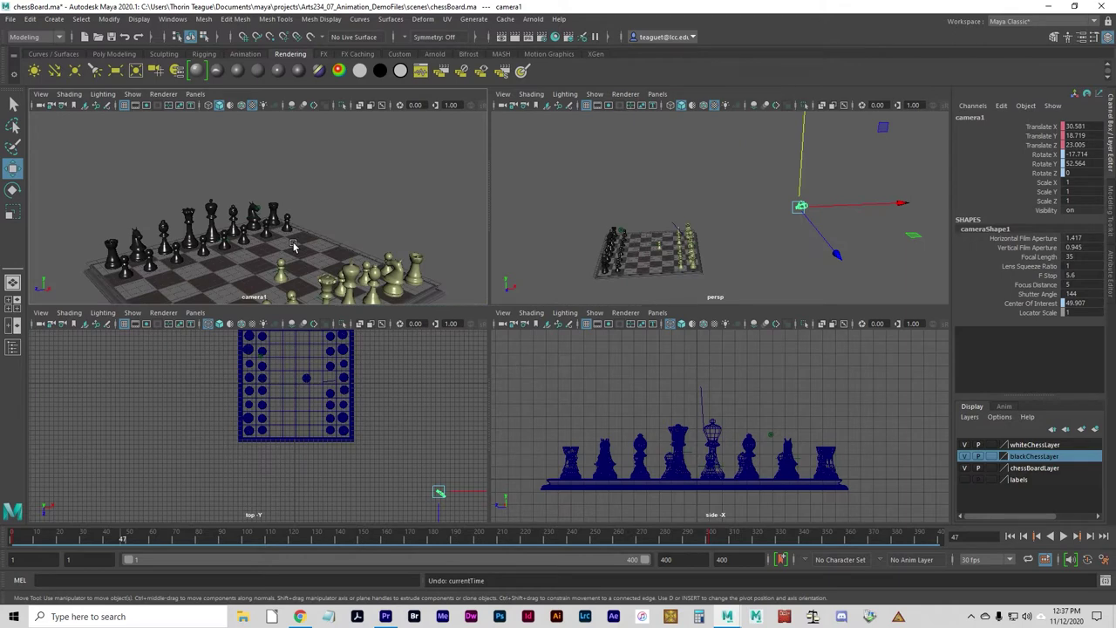
- Scrub the timeline to frame 330 and back to frame 326 to check the camera's framing of the black knight
drag(748, 528, 778, 536)
click(340, 157)
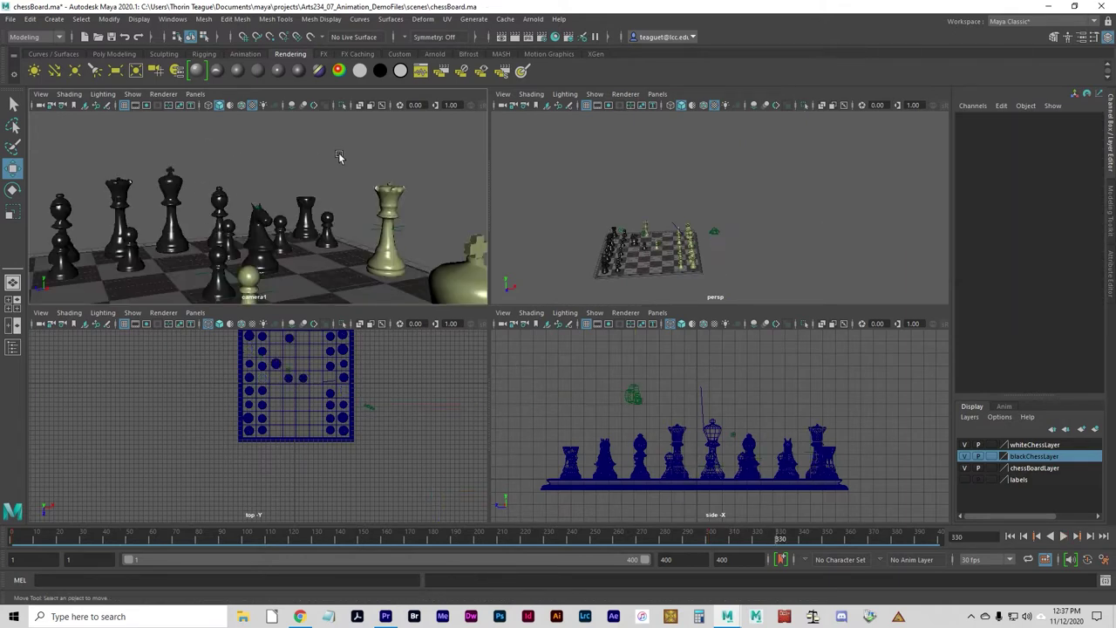
drag(776, 538, 771, 538)
click(713, 236)
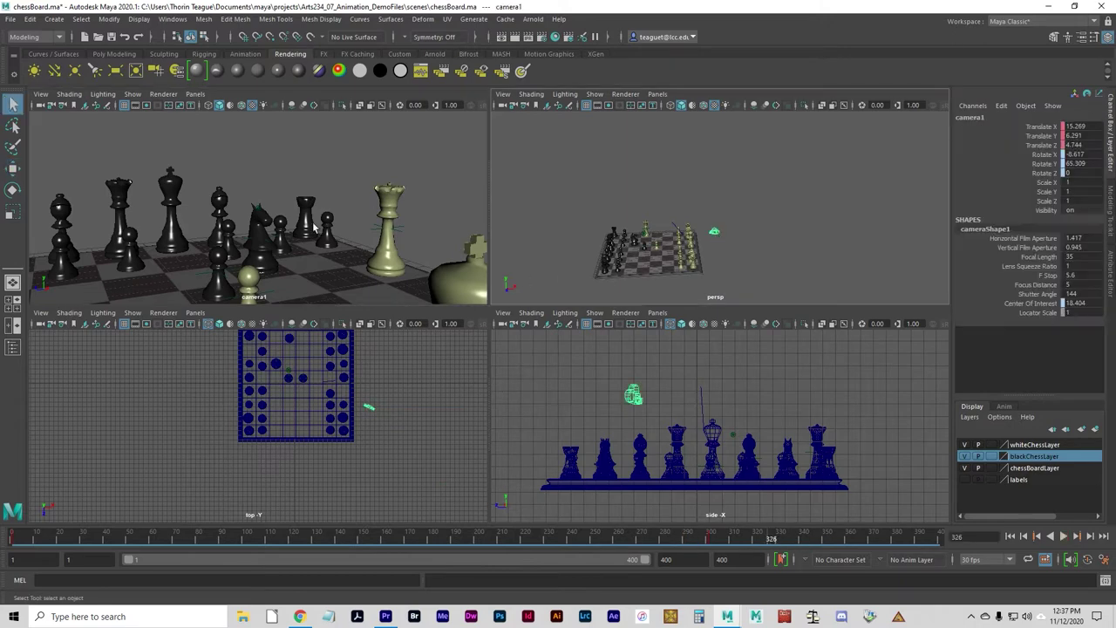
click(311, 170)
- Open the Outliner, select camera1 in it, and move the window clear of the camera view
click(358, 19)
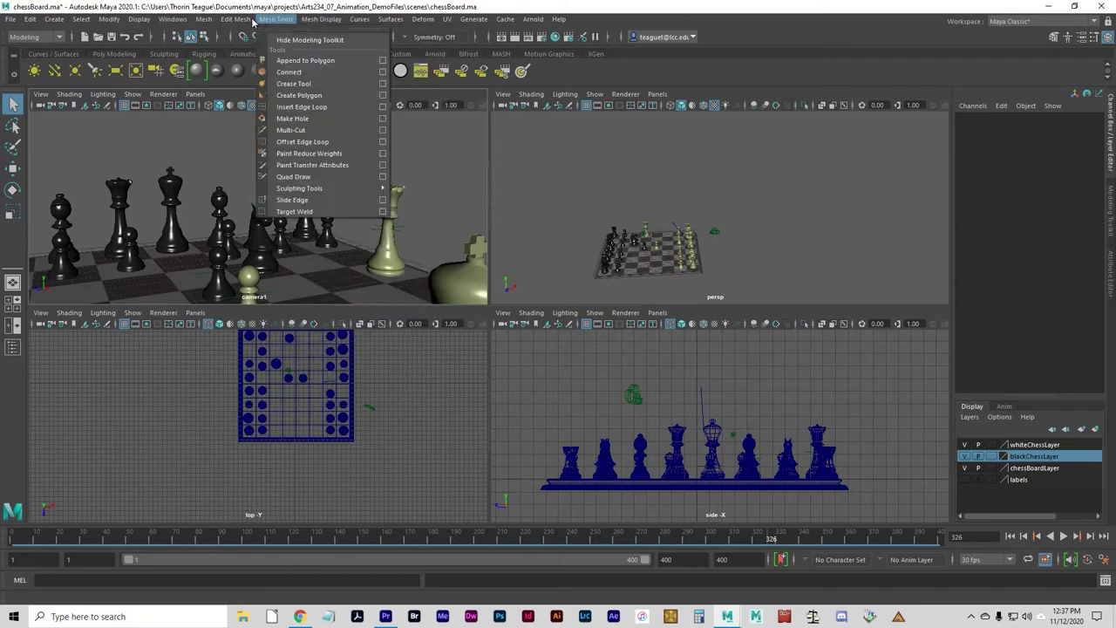
mouse_move(172, 20)
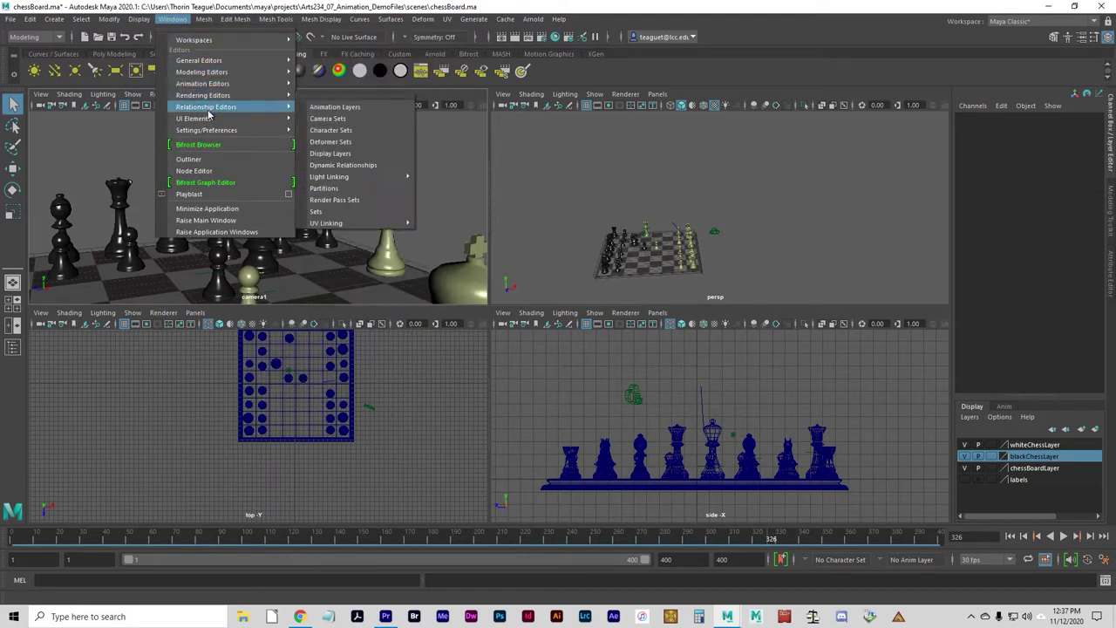
click(210, 159)
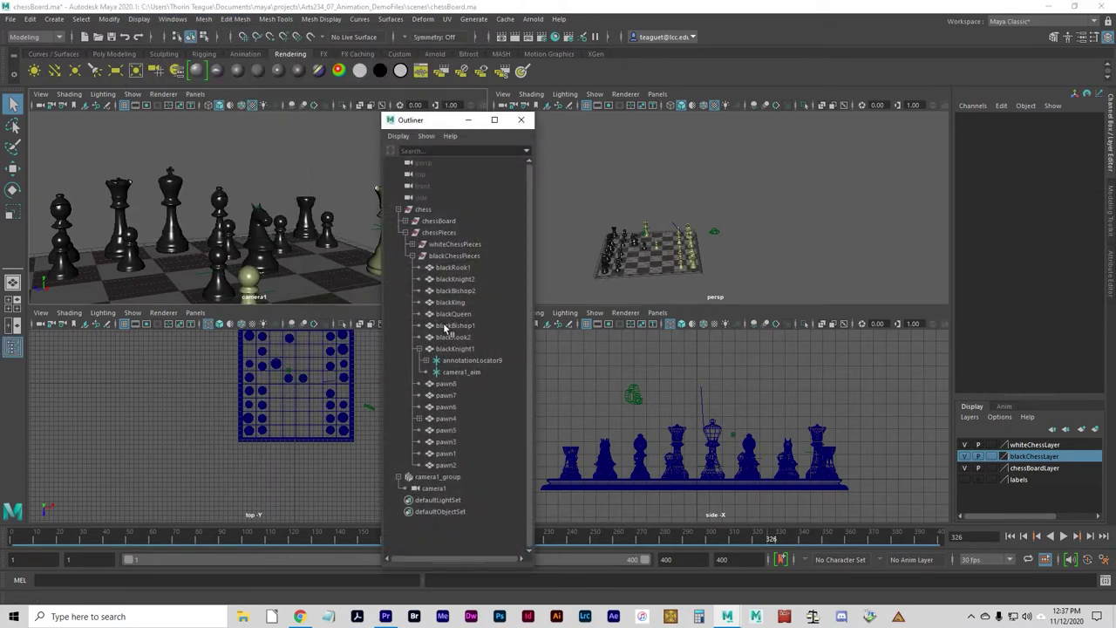
click(434, 488)
drag(416, 121, 586, 113)
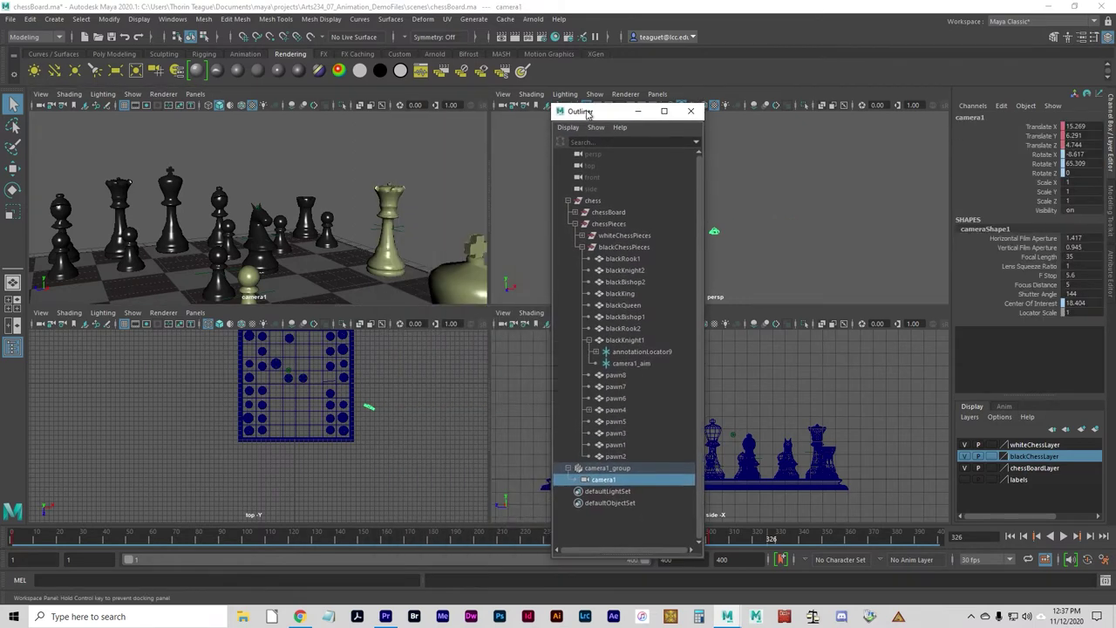
- Carry camera1's frame 326 view over to frame 390 and dolly the camera slightly closer to the black knight
drag(772, 533, 801, 539)
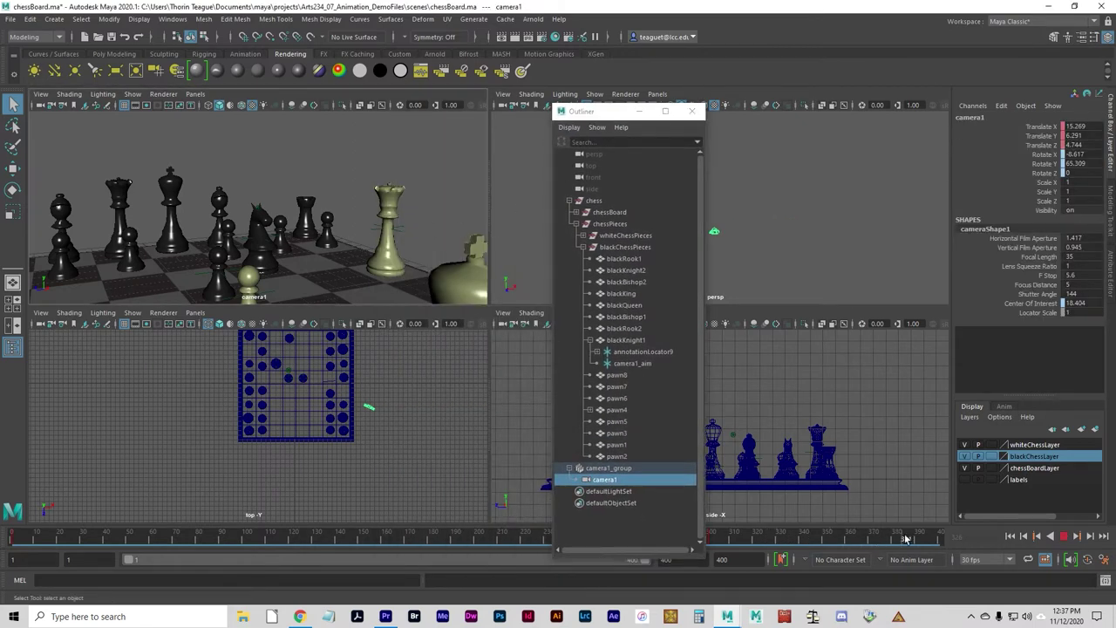
drag(924, 540, 919, 539)
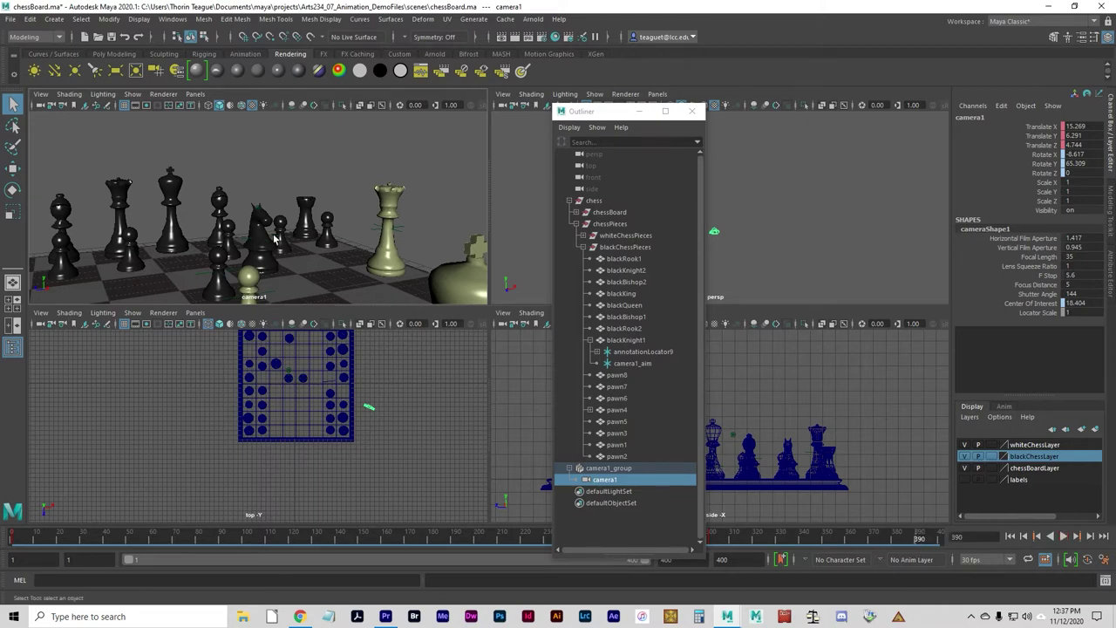
alt+right_drag(266, 244, 294, 246)
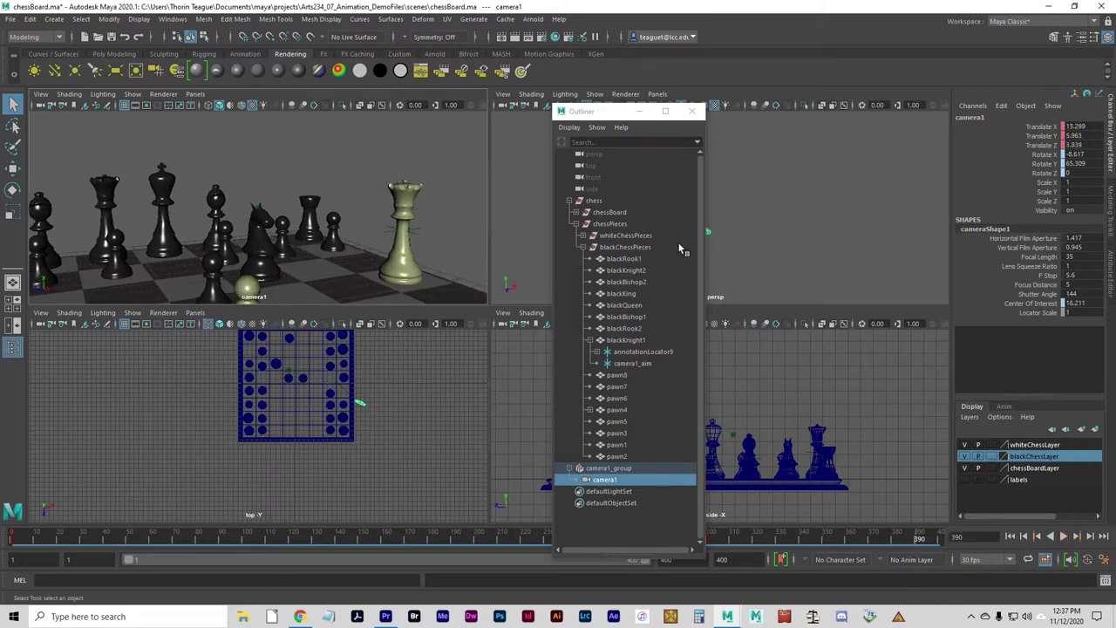
- Move camera1 over the board in the top view and lower it in the side view to about X 5.78, Y 4.809, Z -4.912
drag(608, 117, 713, 127)
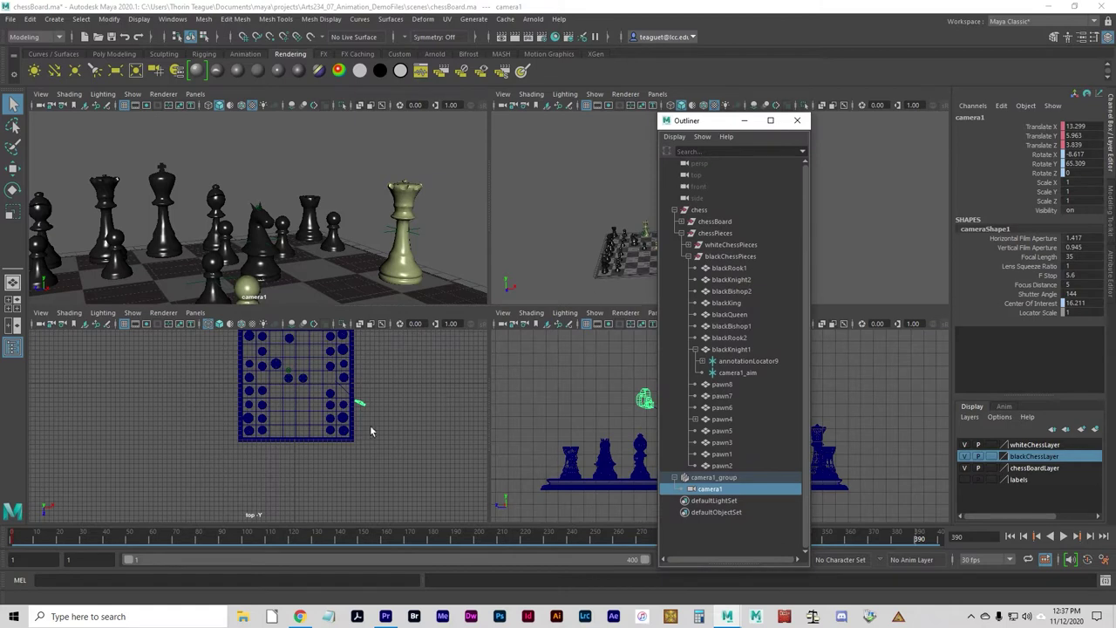
key(w)
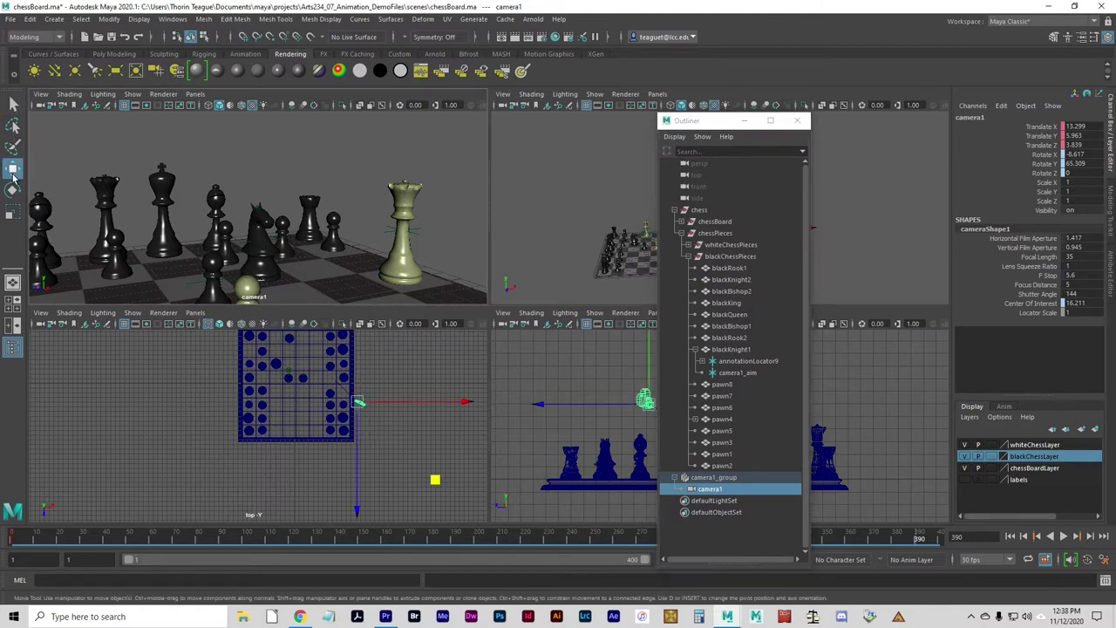
middle_drag(438, 485, 399, 440)
drag(731, 119, 478, 117)
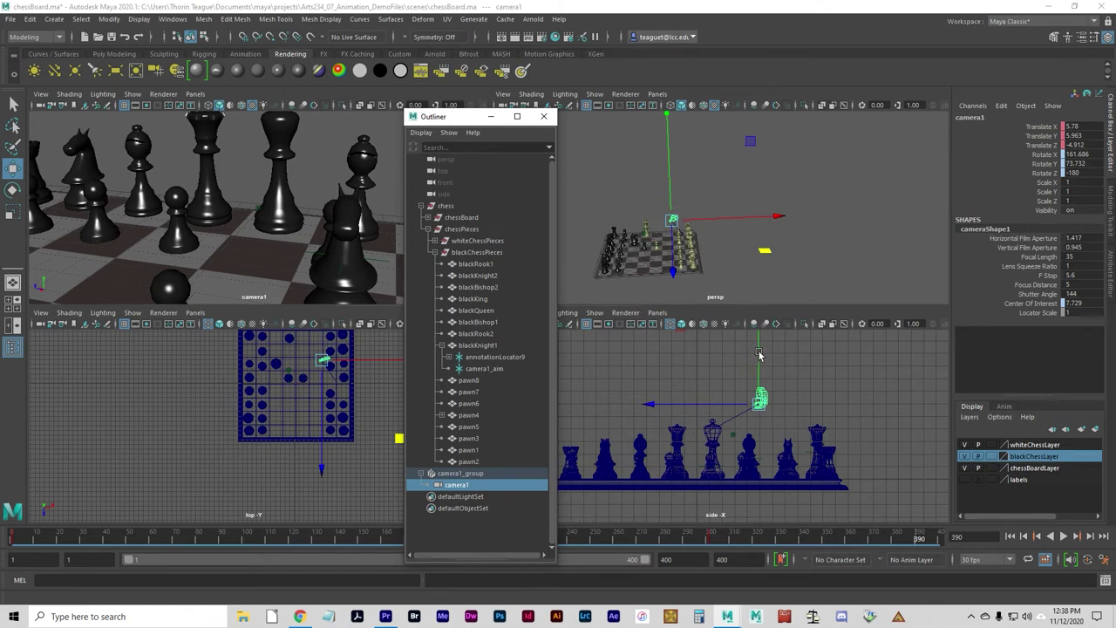
drag(758, 355, 758, 369)
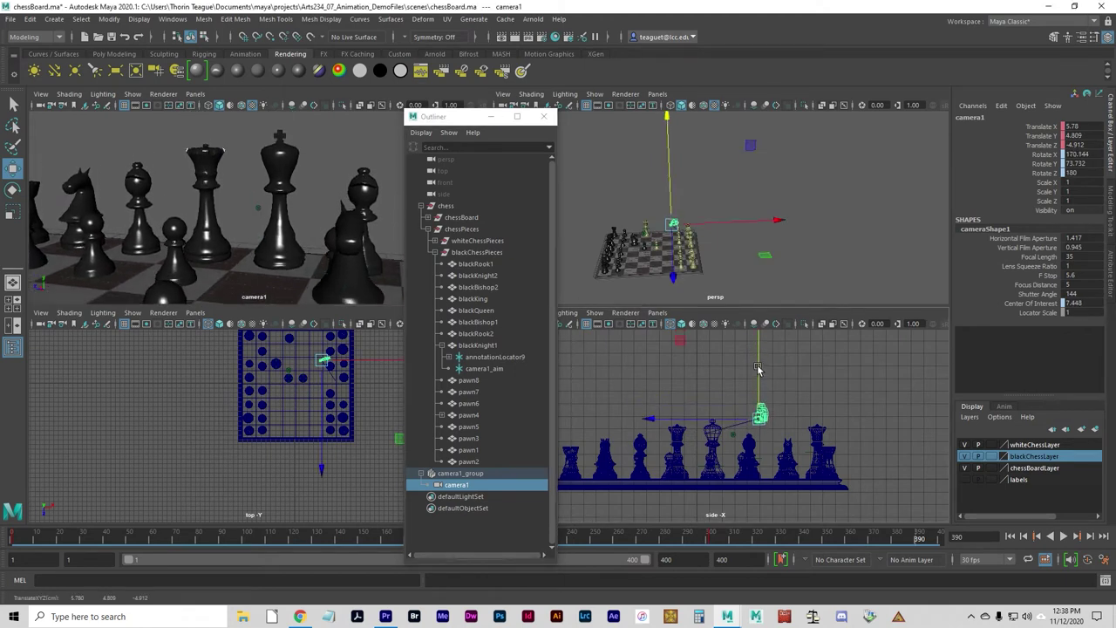
- Scrub back to frame 292, deselect the camera, close the Outliner, and play the animation to review the new camera move
drag(920, 539, 683, 513)
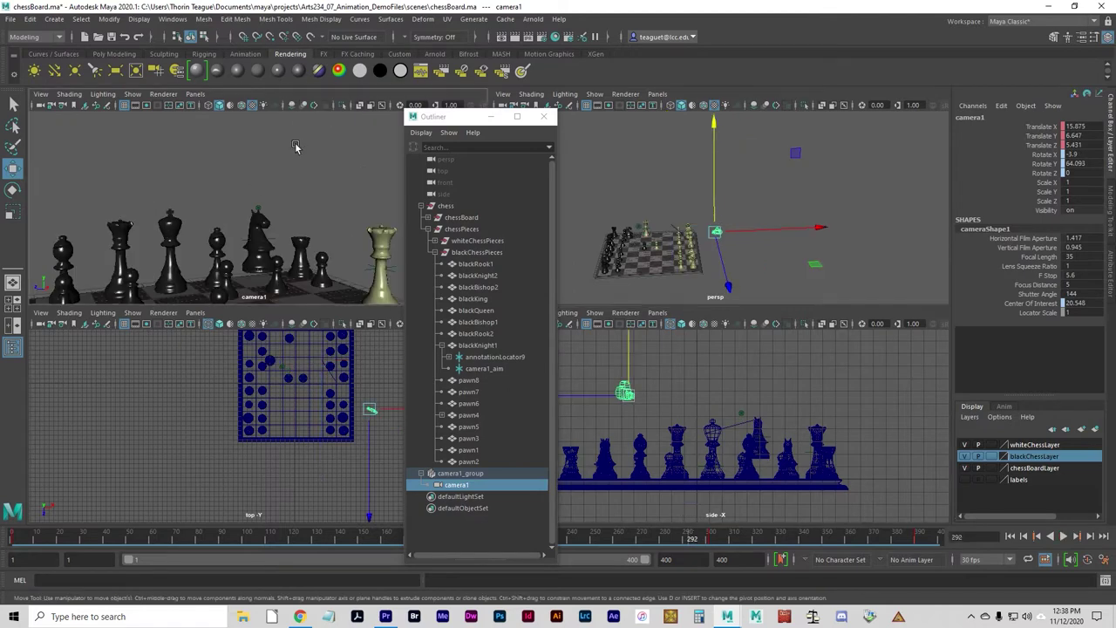
click(323, 178)
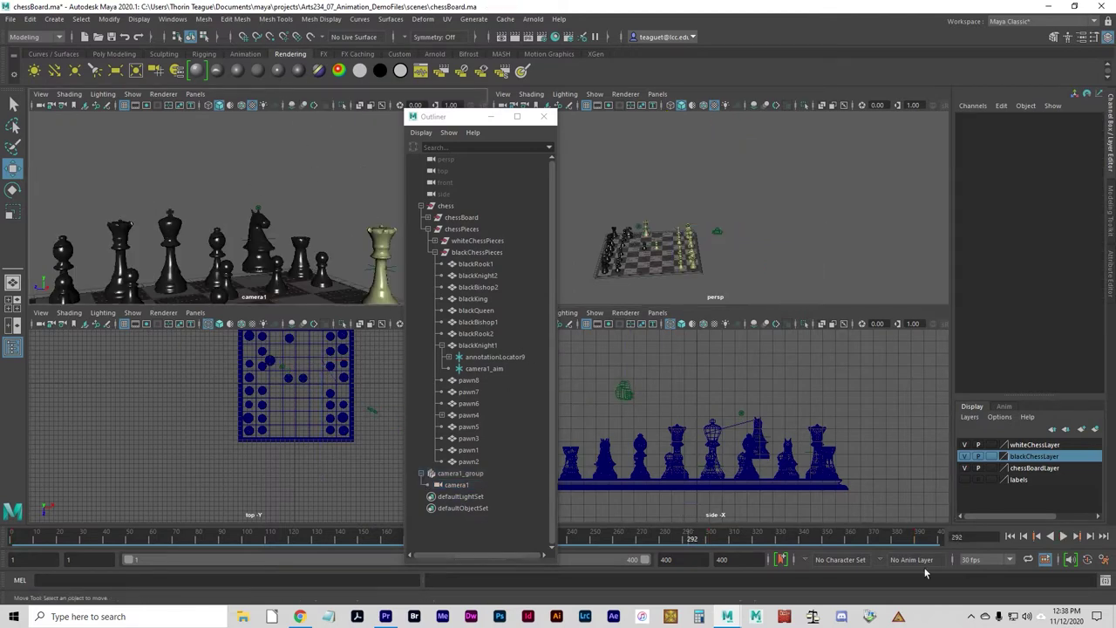
click(545, 117)
click(1062, 537)
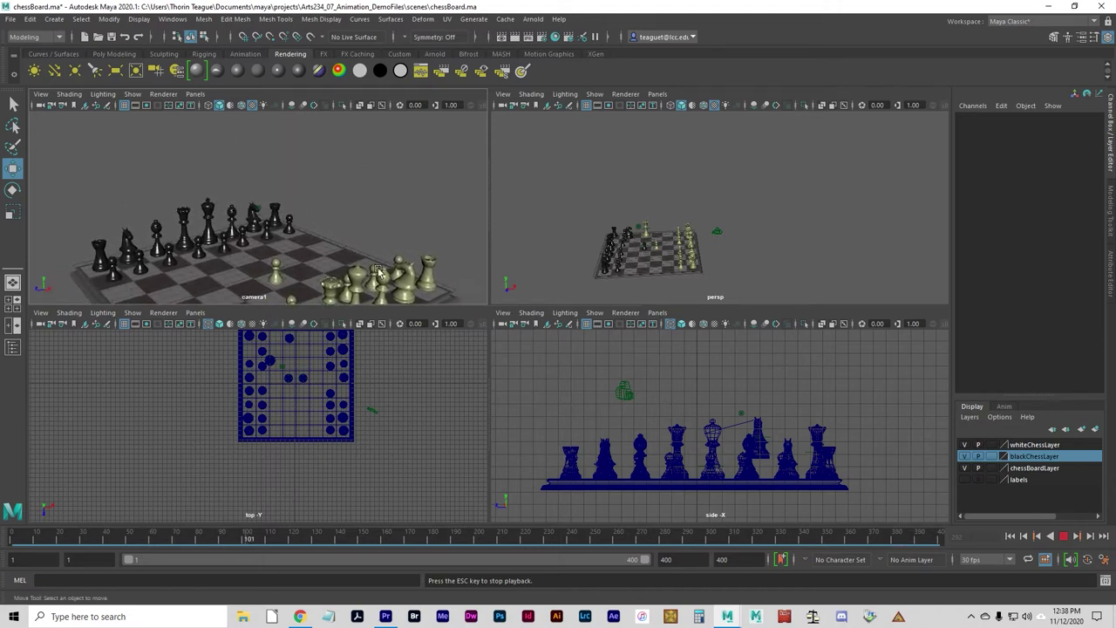
key(Escape)
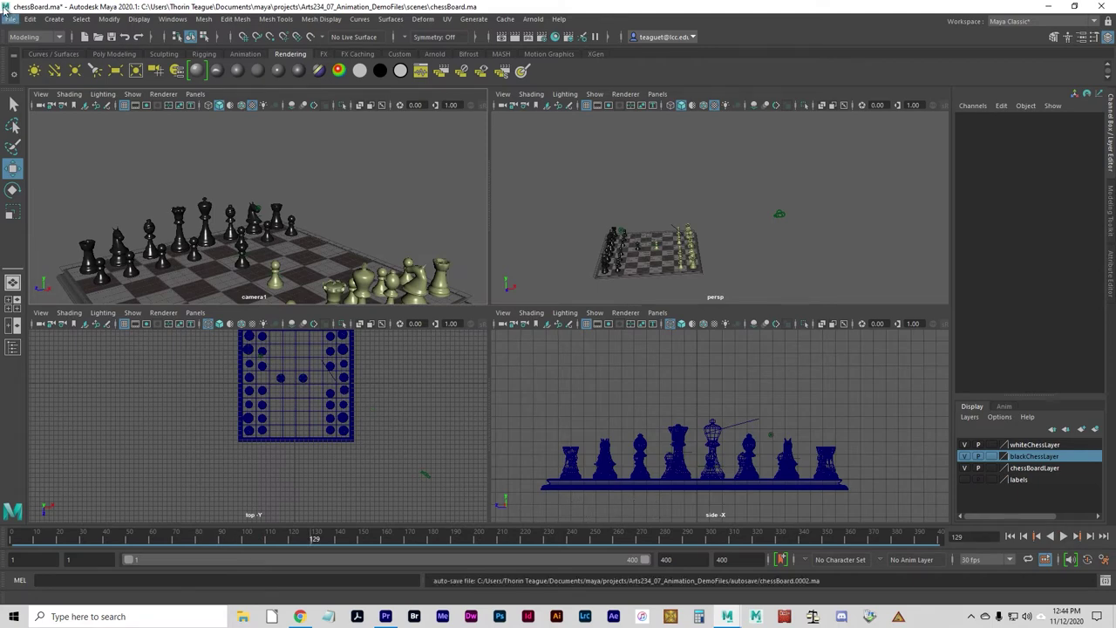
- Open the scene sillyGuyQ.ma without saving the changes to chessBoard.ma
click(11, 18)
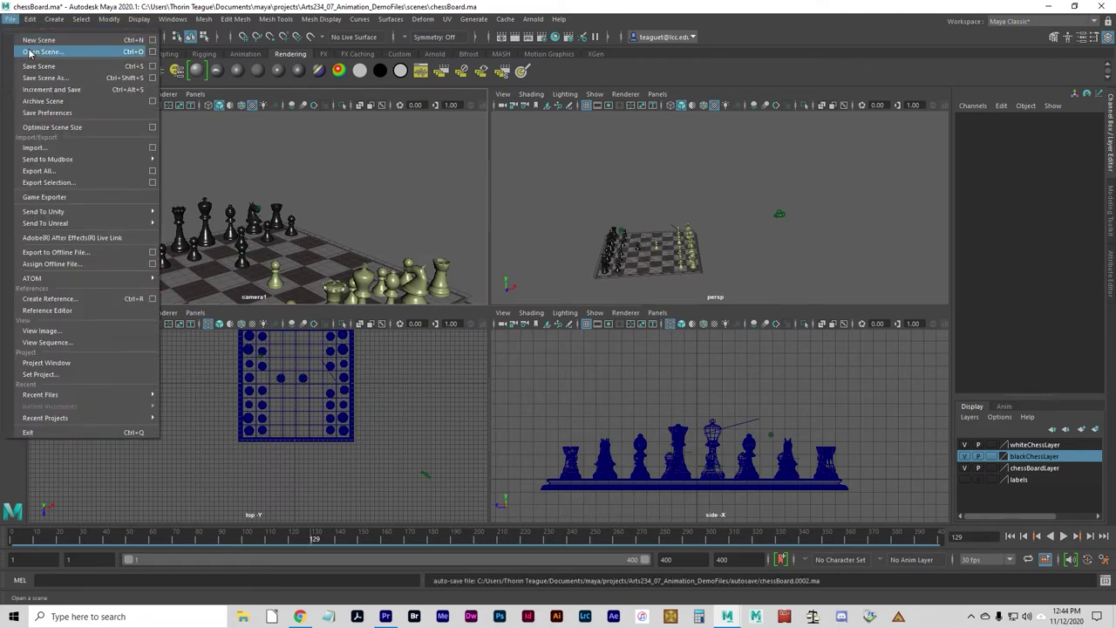
click(35, 51)
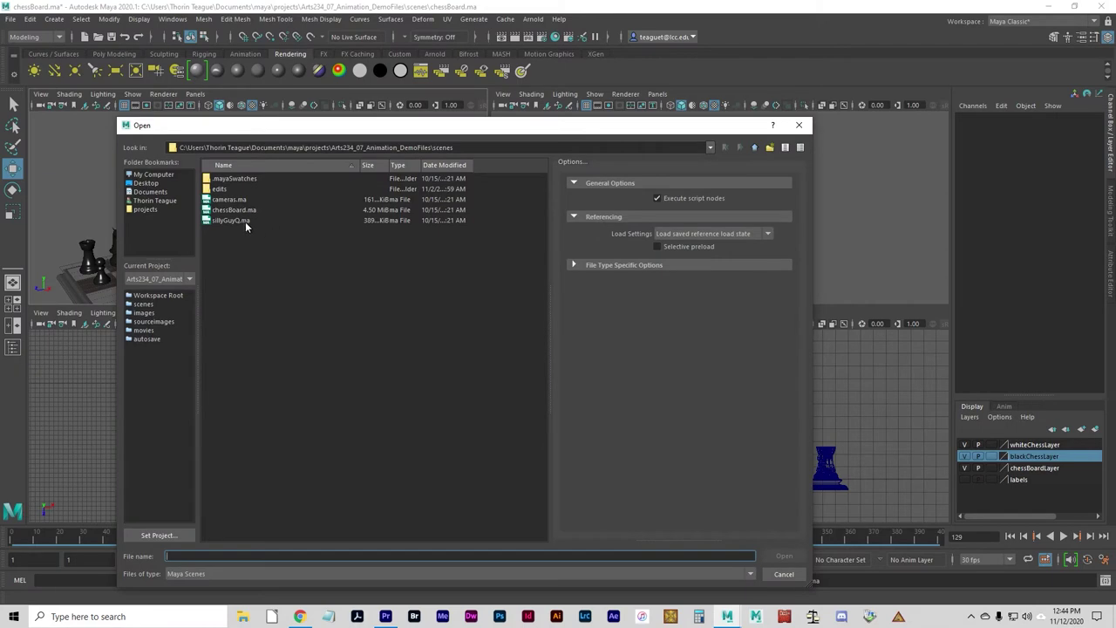
click(245, 221)
click(782, 555)
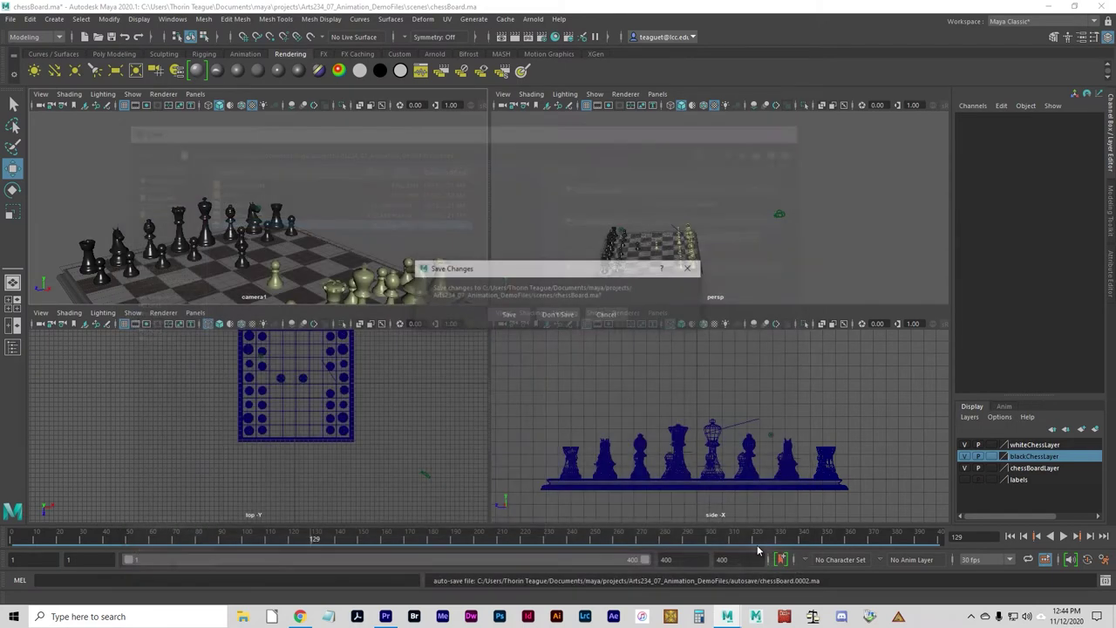
click(558, 315)
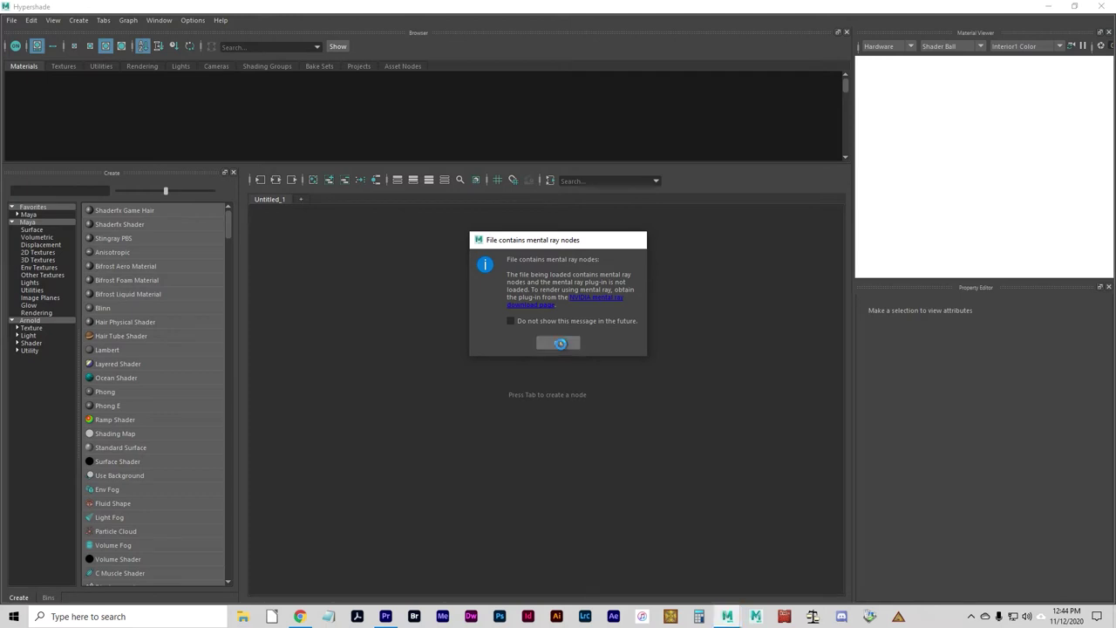
- Dismiss the scene loading messages and close the Hypershade and Outliner windows to clear the perspective view
click(560, 343)
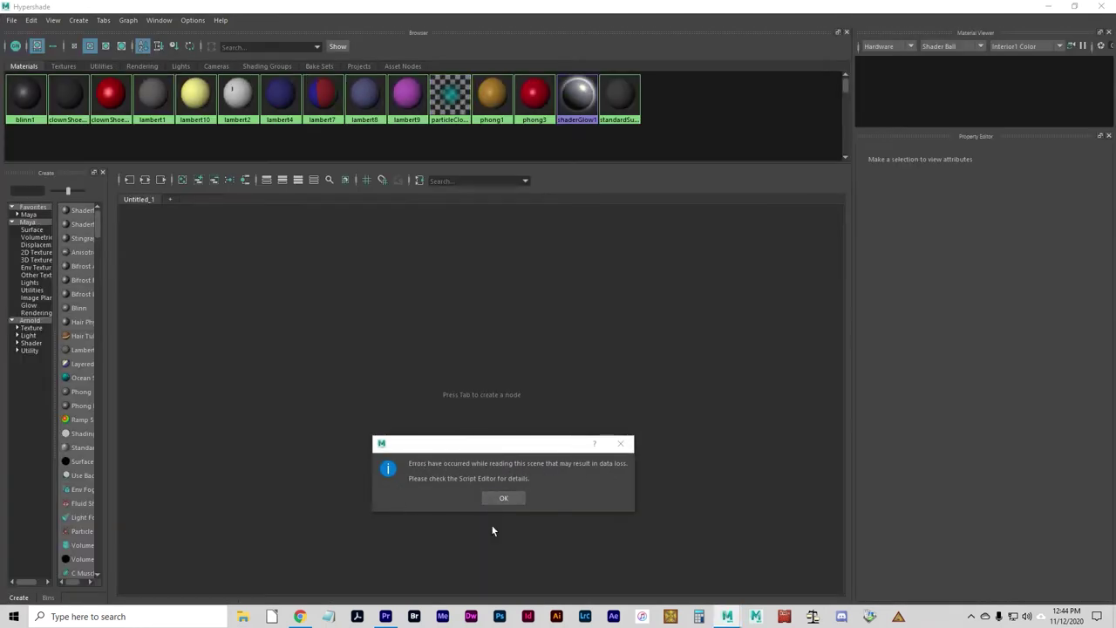
click(502, 498)
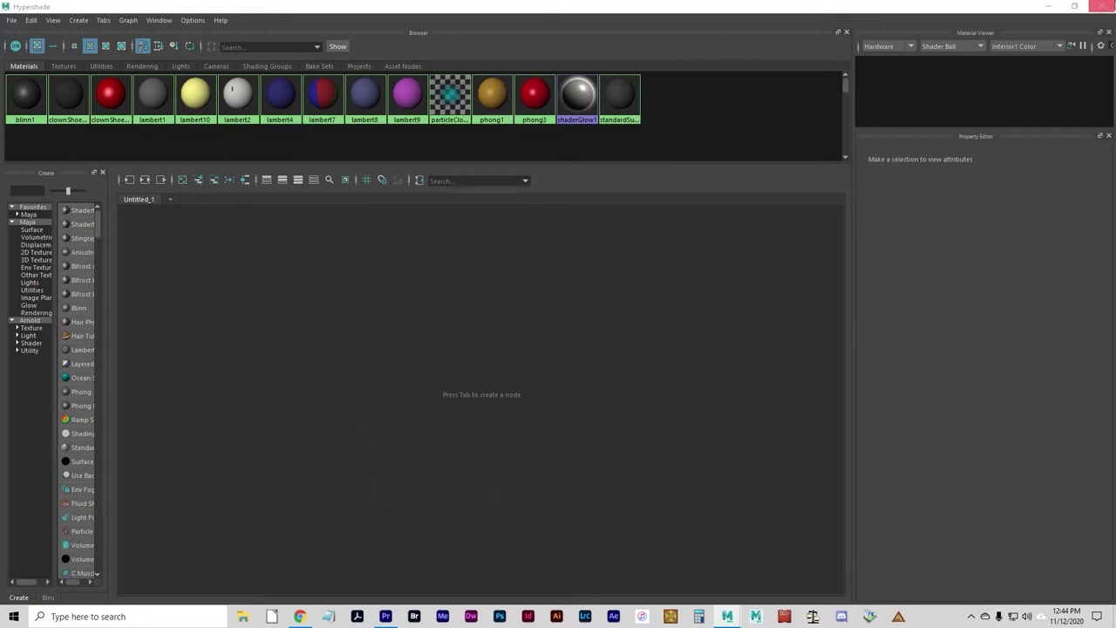
click(1101, 6)
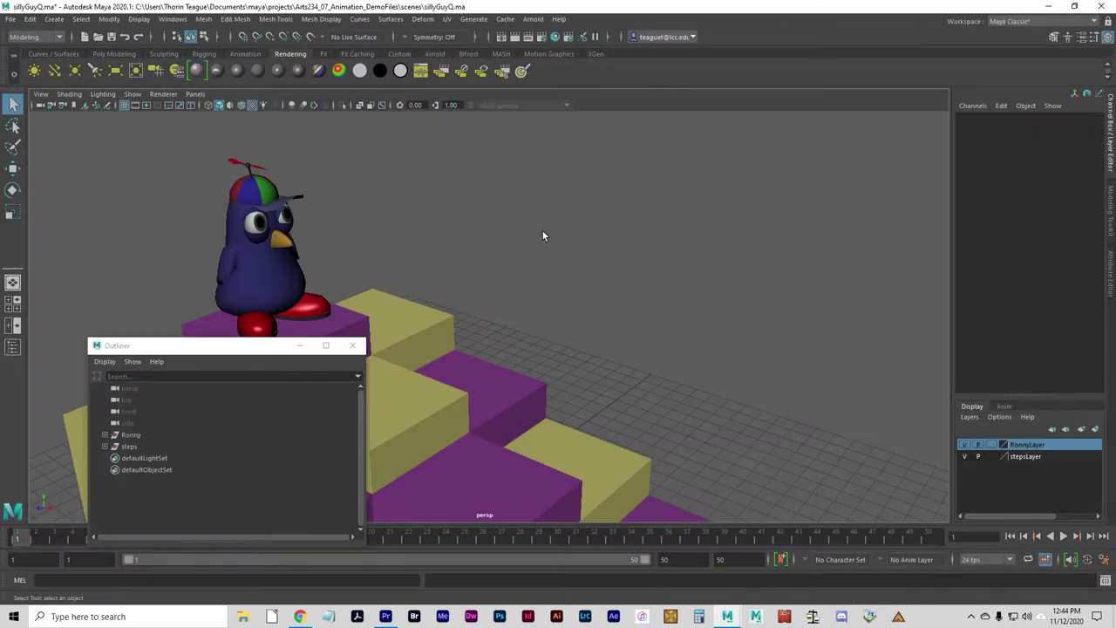
drag(232, 345, 205, 245)
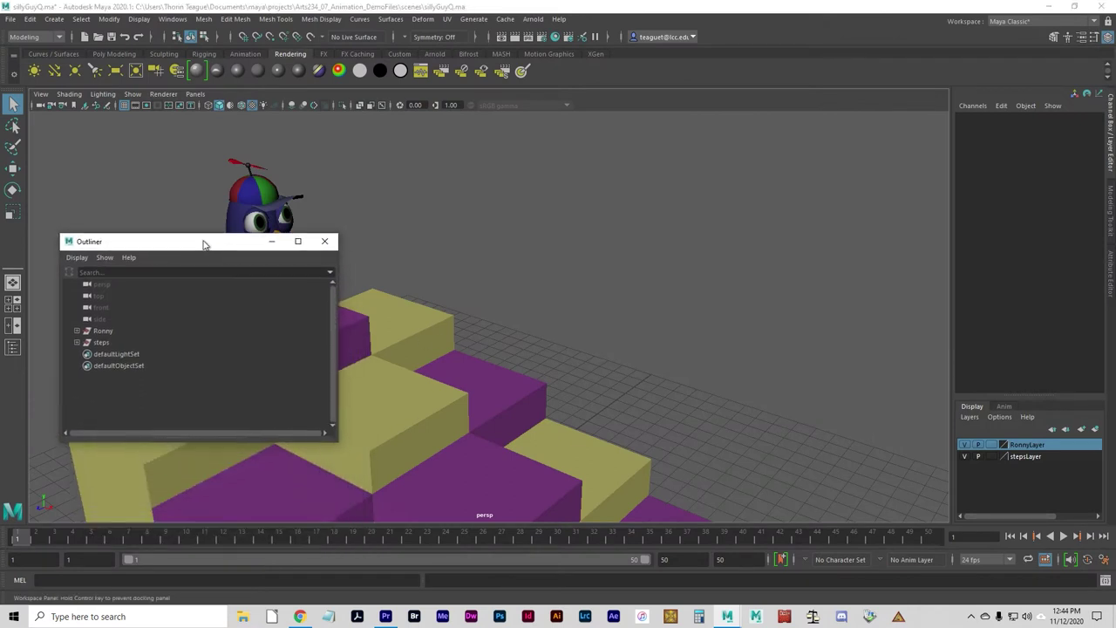
click(325, 240)
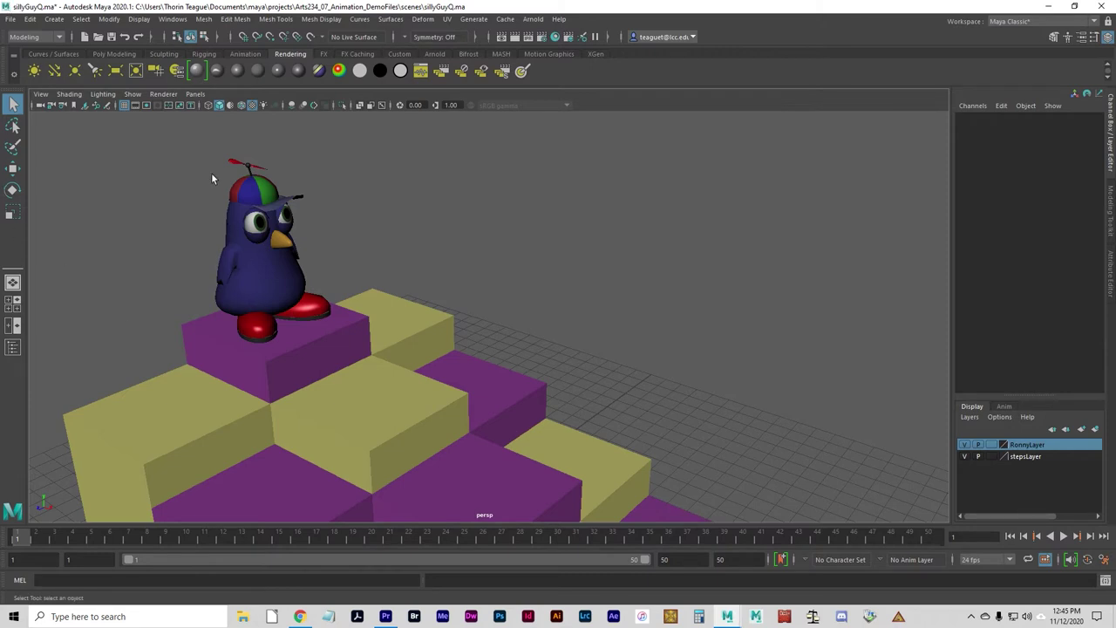
- Frame the bird character in the perspective view and select the whole Ronny group by the handle above its hat
alt+drag(304, 259, 227, 270)
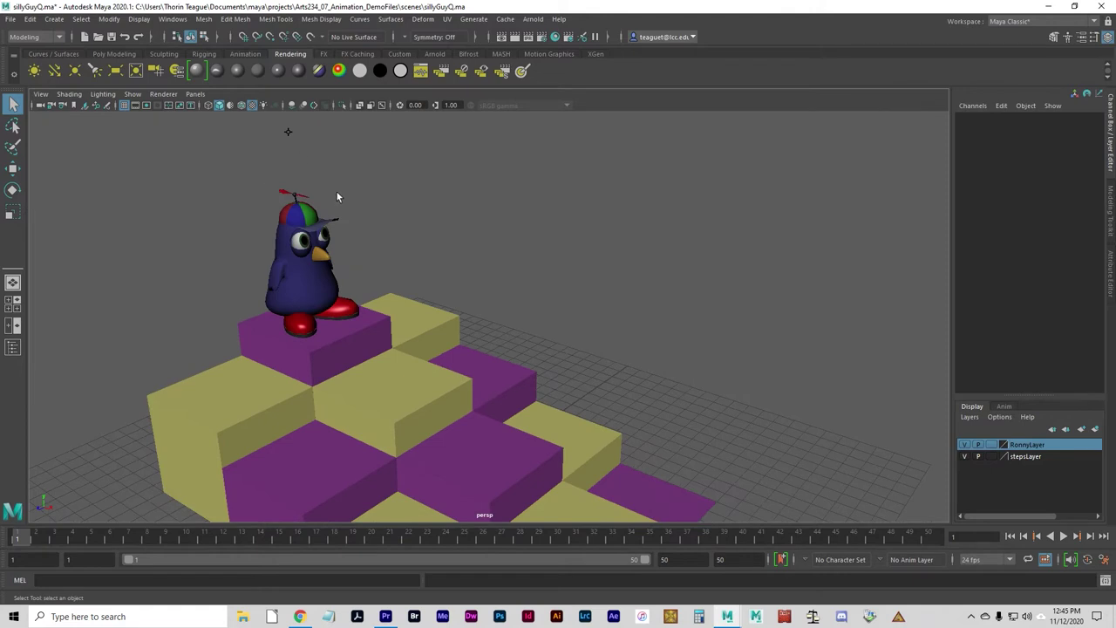
alt+middle_drag(337, 192, 352, 253)
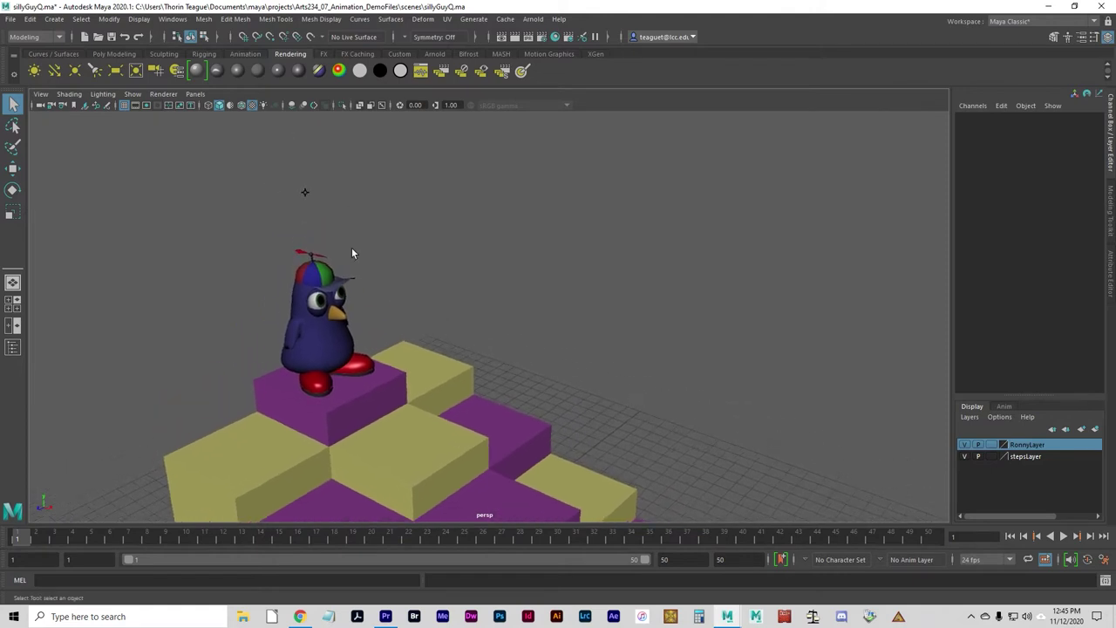
click(306, 192)
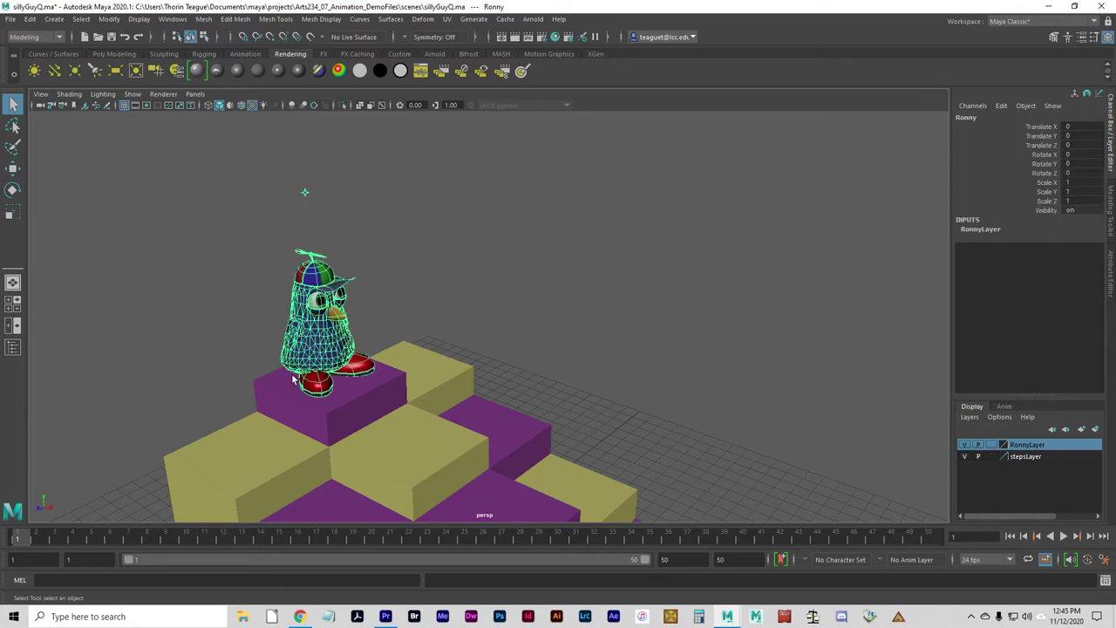
- Try scaling the Ronny group down uniformly from its base pivot, and undo the scale
key(w)
key(r)
key(w)
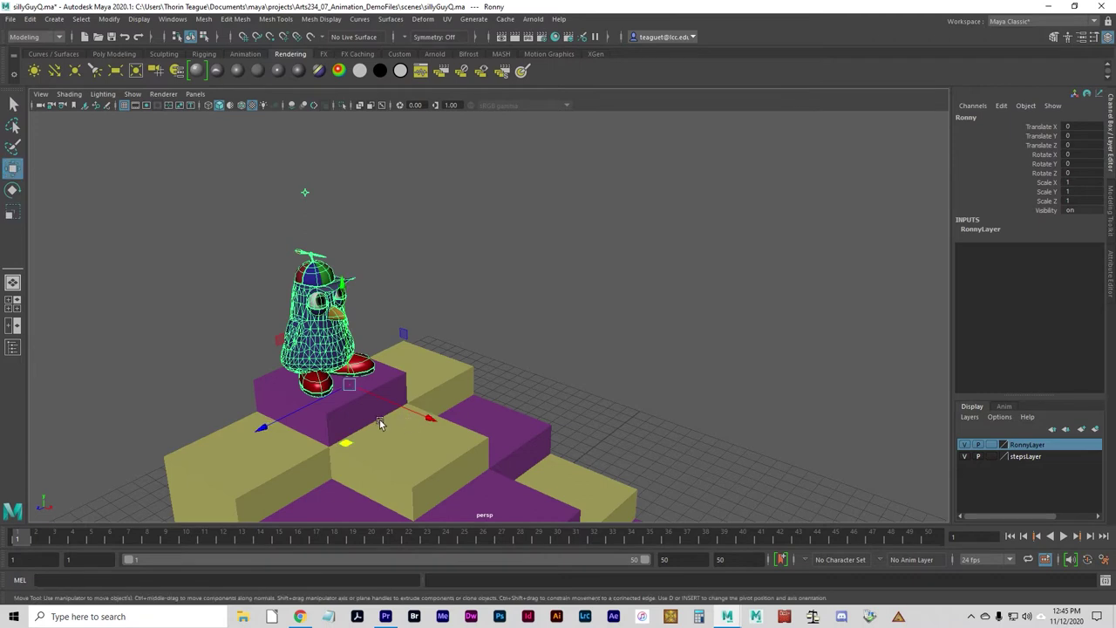
key(r)
drag(348, 385, 279, 366)
key(ctrl+z)
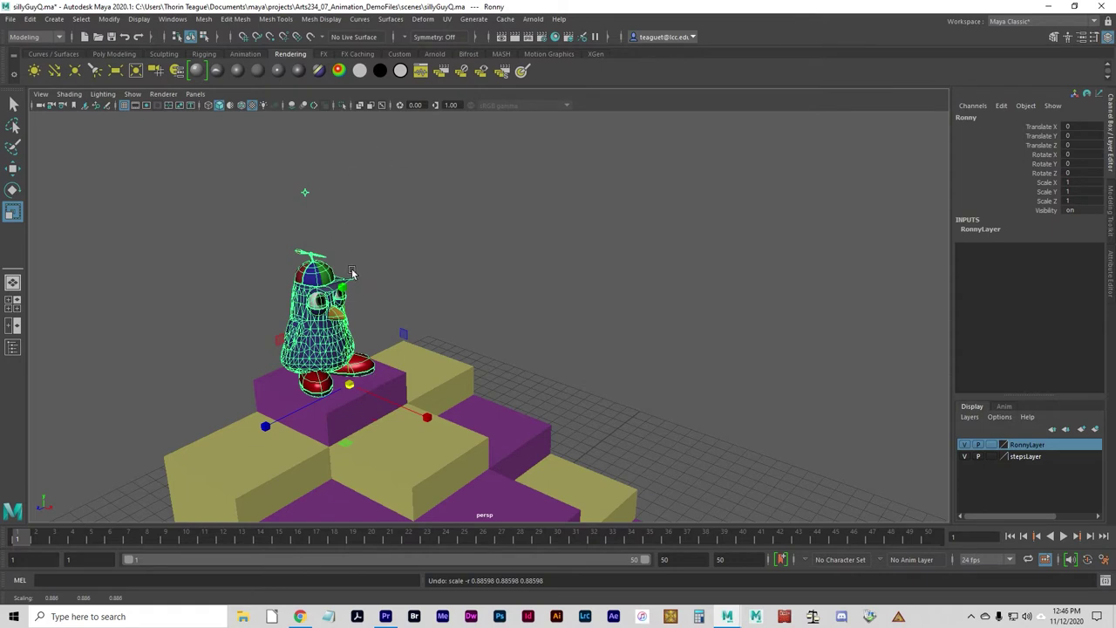
- Box-select the character's individual parts and orbit around the steps to examine the selection from behind and in front
click(301, 188)
key(ctrl+z)
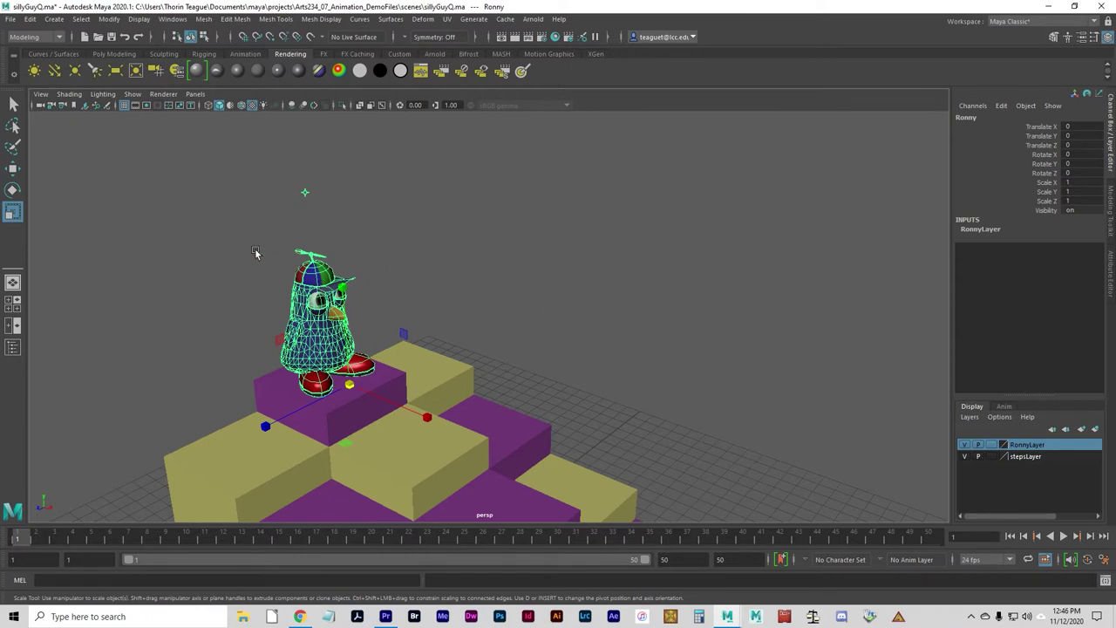
drag(211, 237, 427, 391)
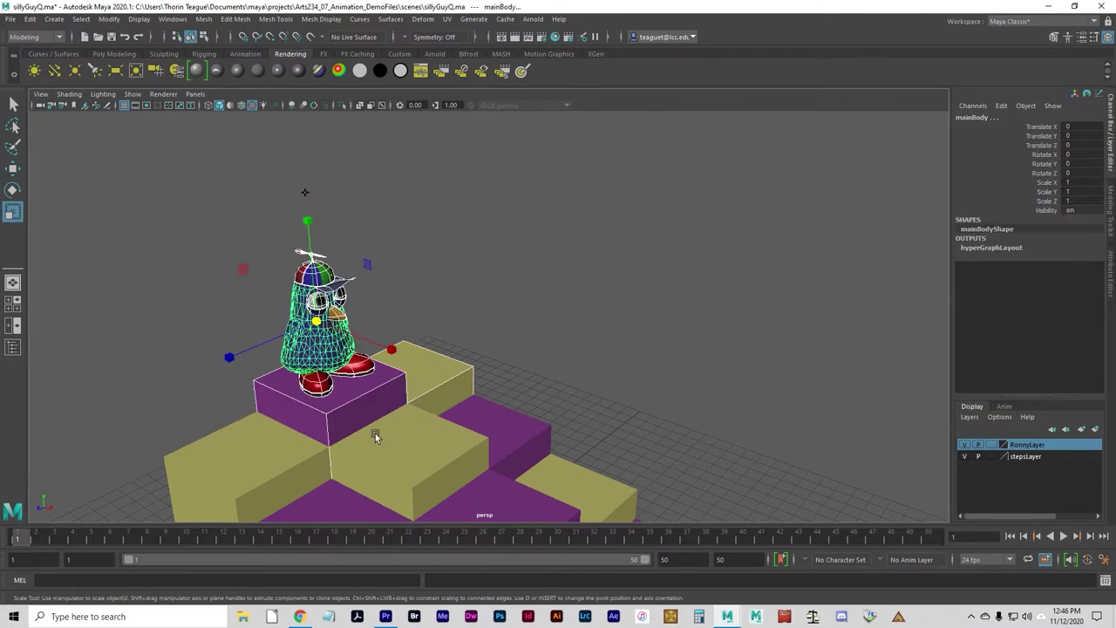
alt+drag(356, 431, 364, 397)
alt+drag(314, 439, 486, 438)
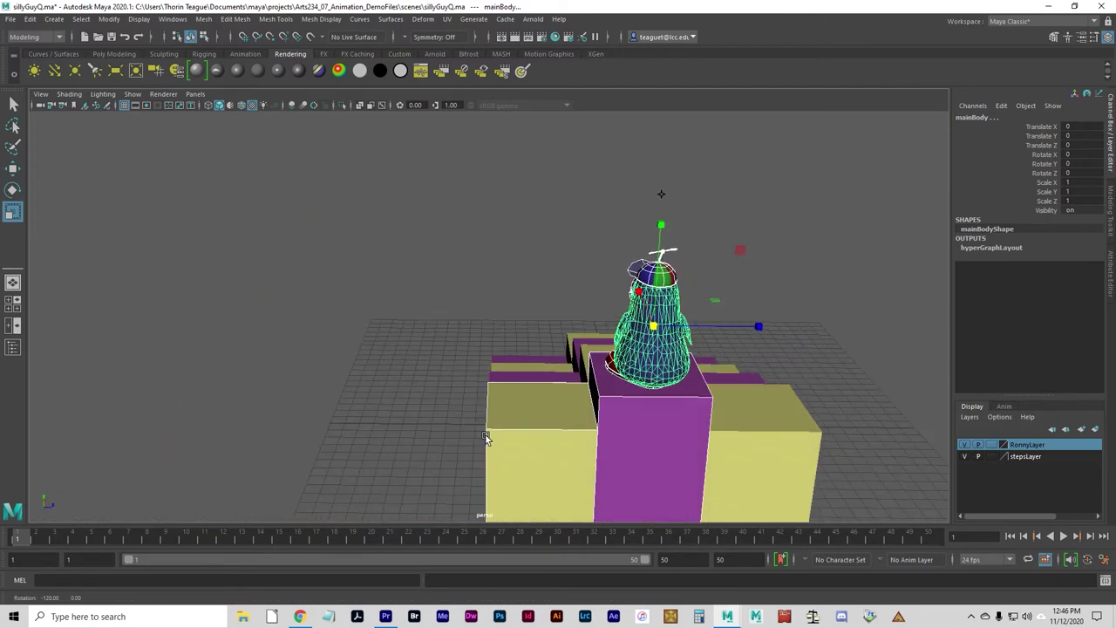
alt+drag(749, 504, 473, 451)
alt+drag(406, 428, 379, 423)
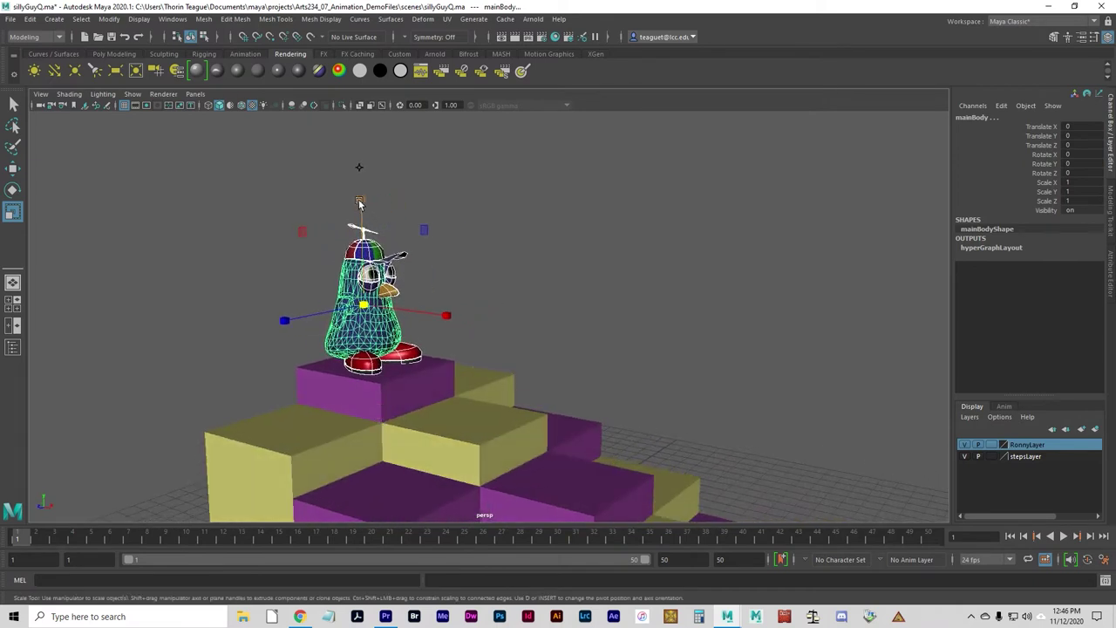
- Try squashing the individually selected body parts along Y from their own pivots, and undo the scale
drag(358, 203, 401, 237)
click(189, 39)
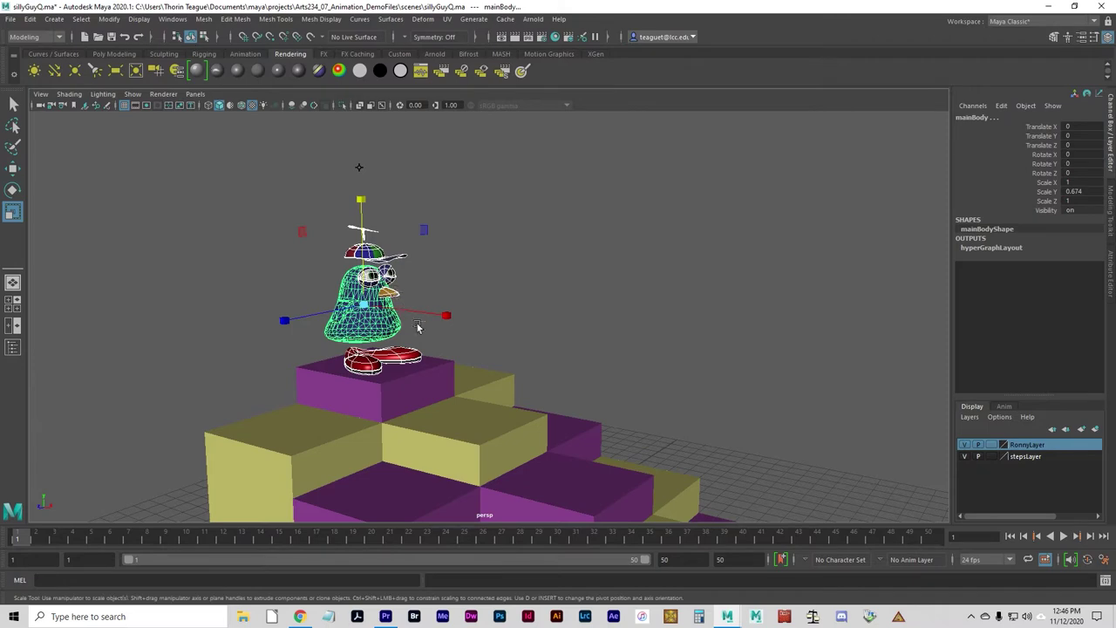
alt+drag(361, 361, 265, 370)
key(ctrl+z)
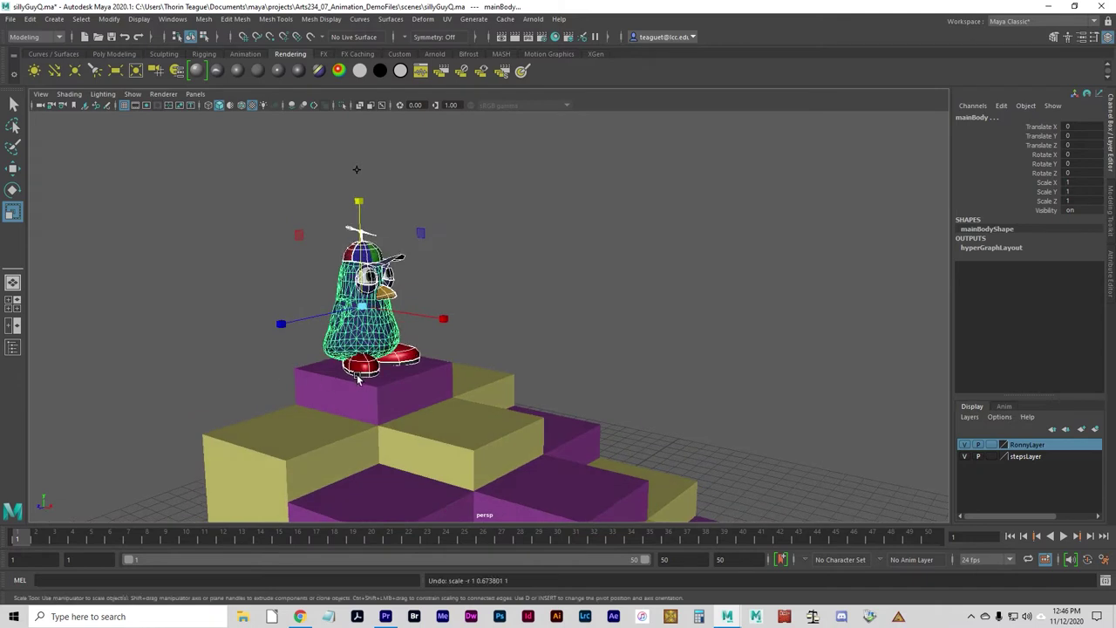
- Select the whole Ronny group, set its Scale Y to 0.6 at frame 5, and key all its channels
key(q)
key(Up)
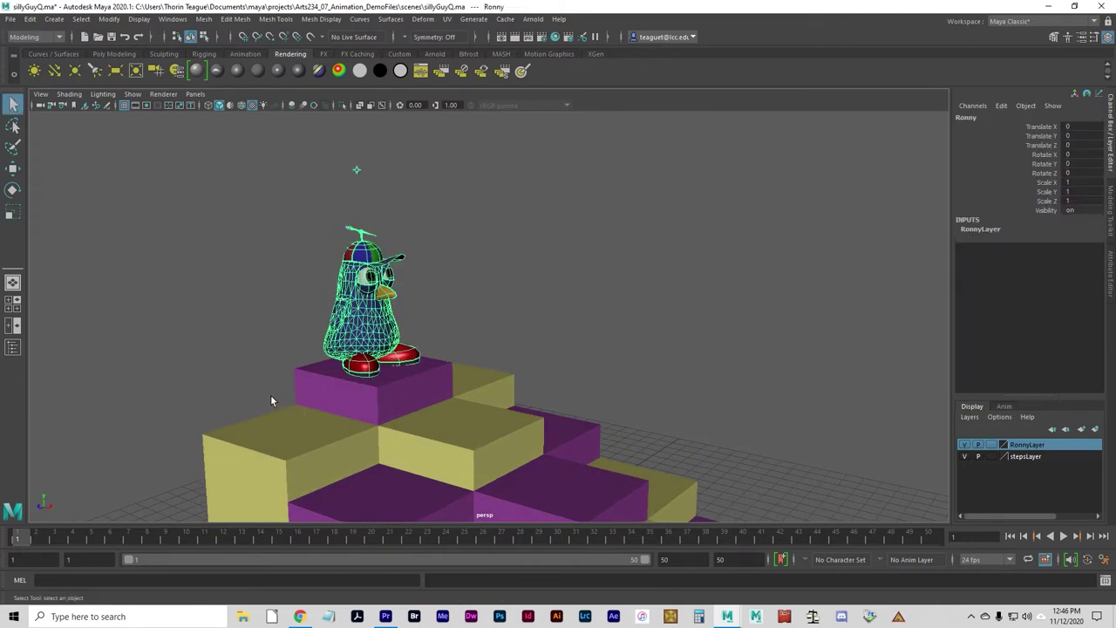
key(w)
click(360, 174)
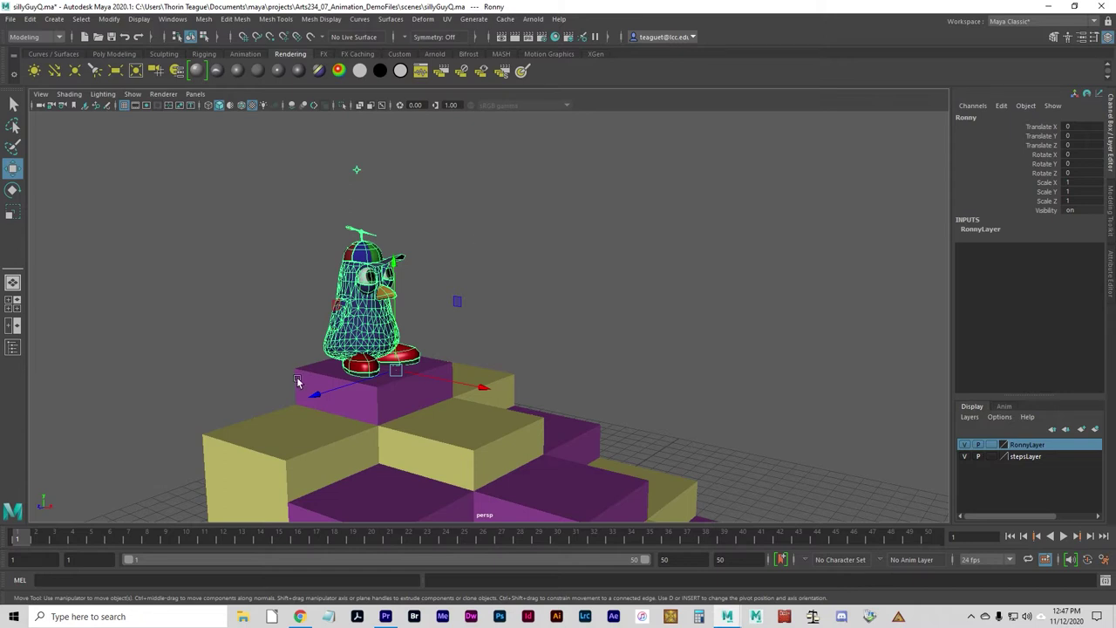
drag(35, 541, 91, 538)
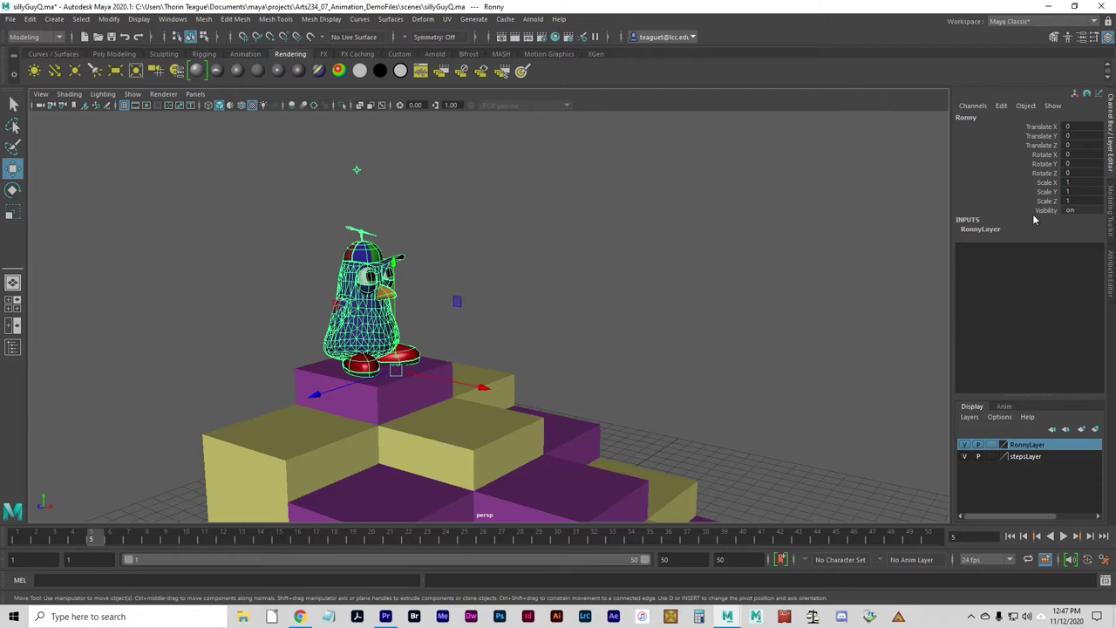
double_click(1073, 190)
key(Return)
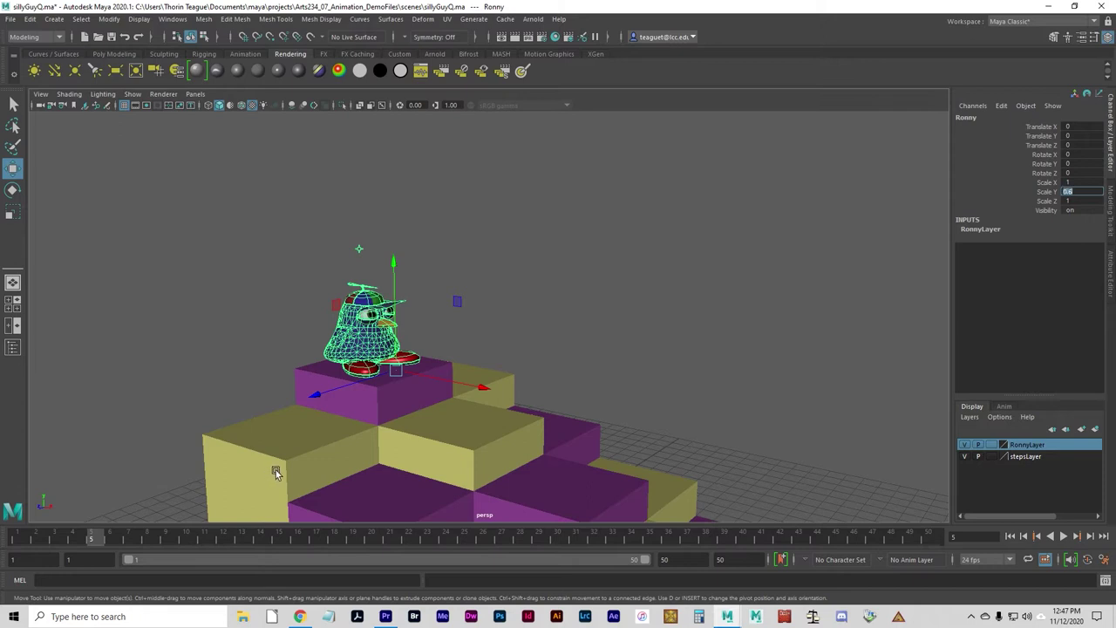
click(13, 104)
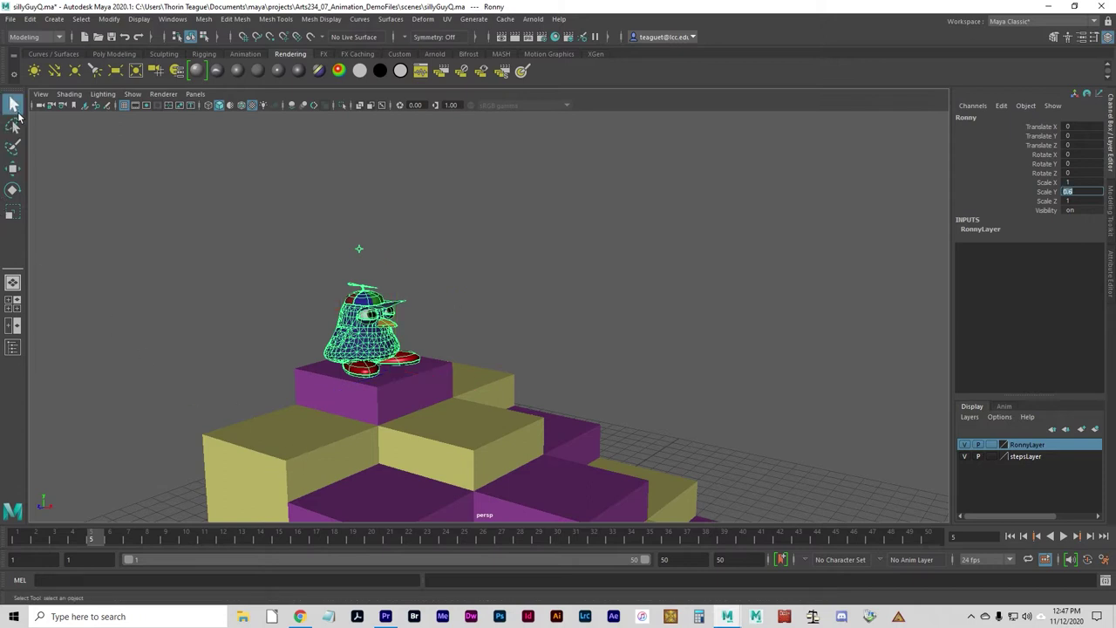
click(1010, 191)
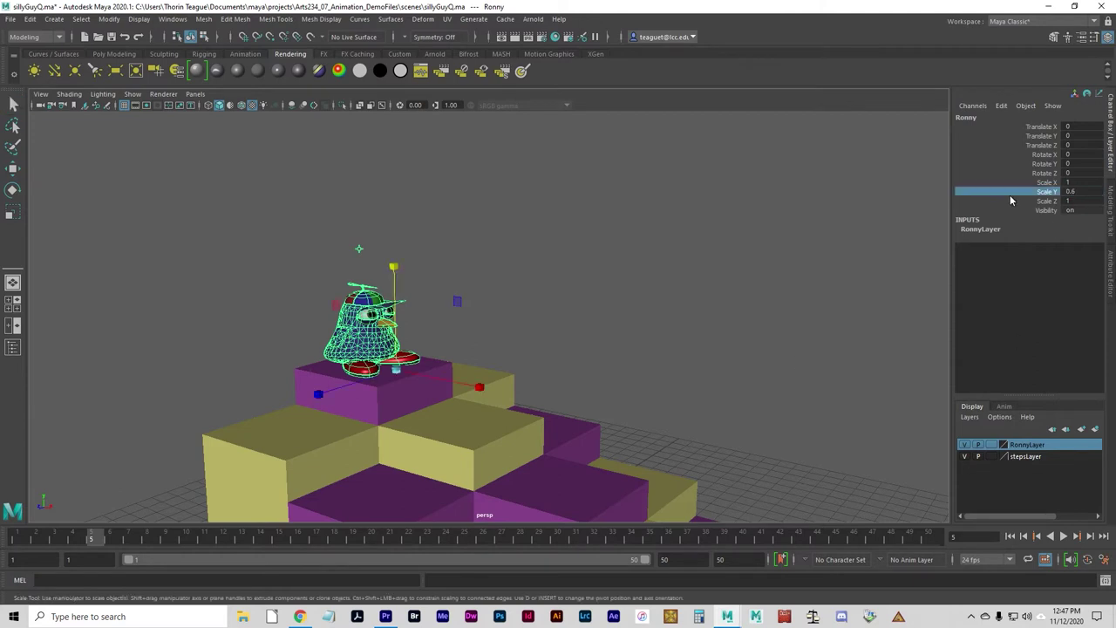
key(s)
- At frame 14, set Ronny's Scale Y to 0.9 and Rotate Z to -21, and key the pose
drag(150, 534, 260, 533)
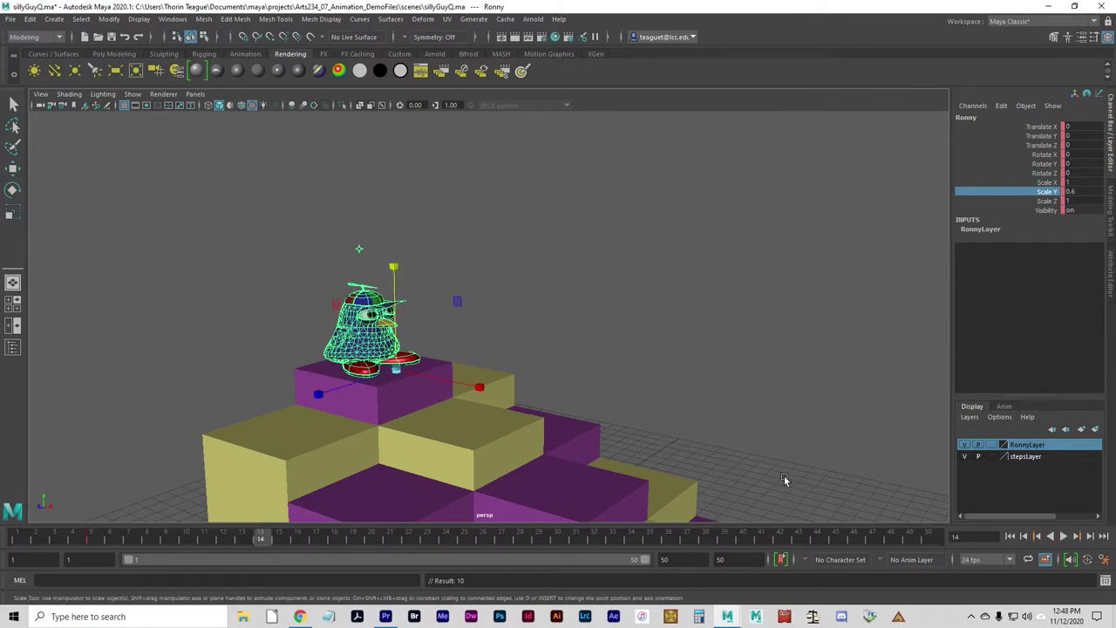
double_click(1082, 191)
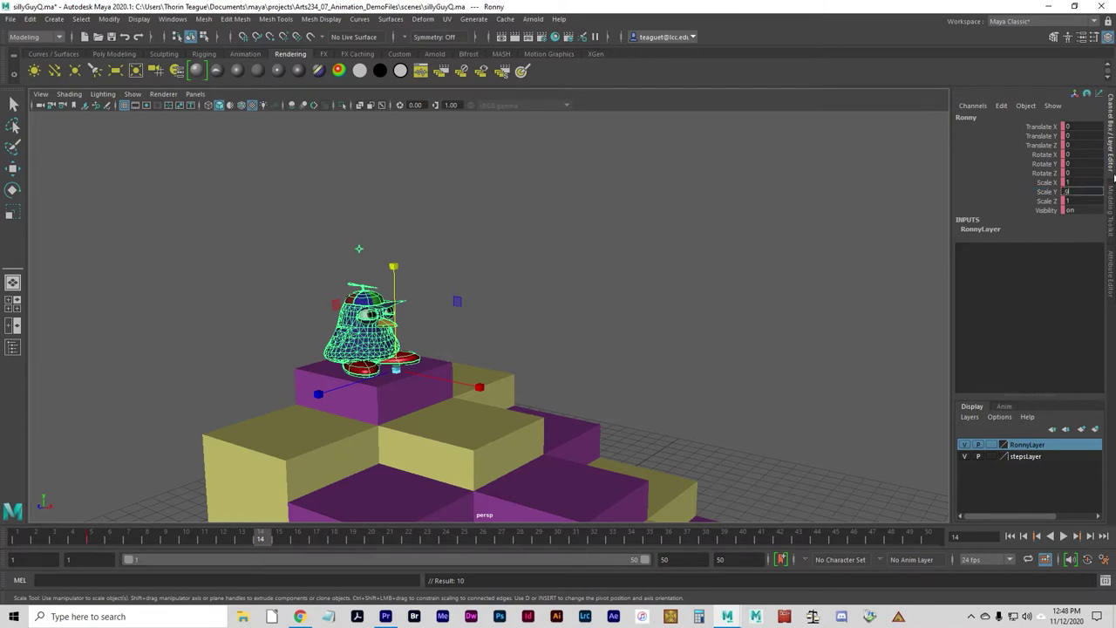
key(Return)
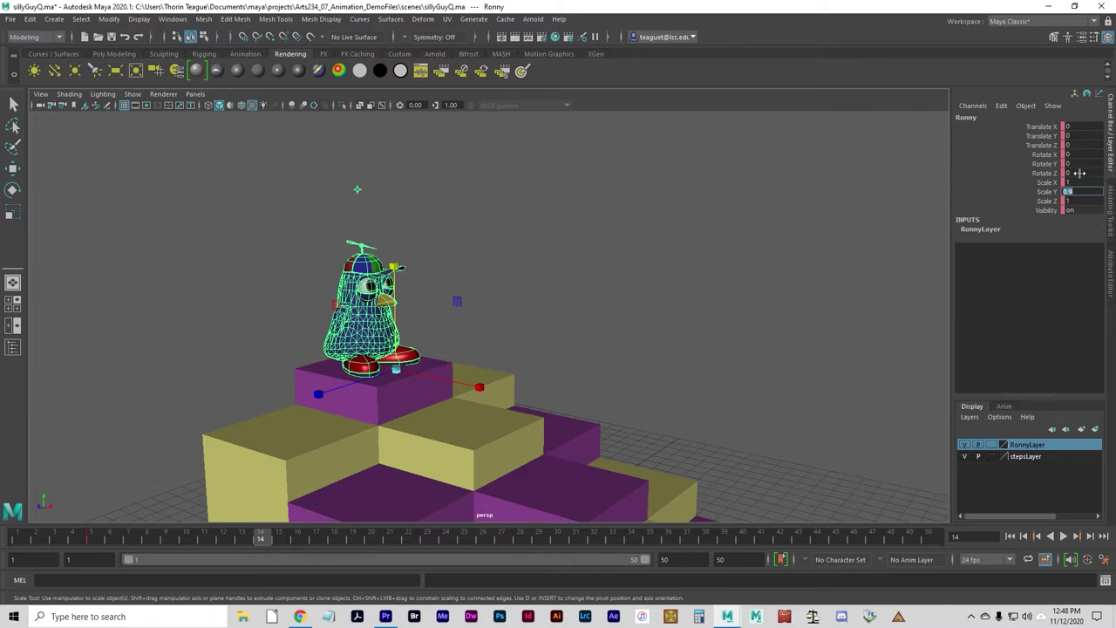
double_click(1083, 172)
text(-20)
key(Return)
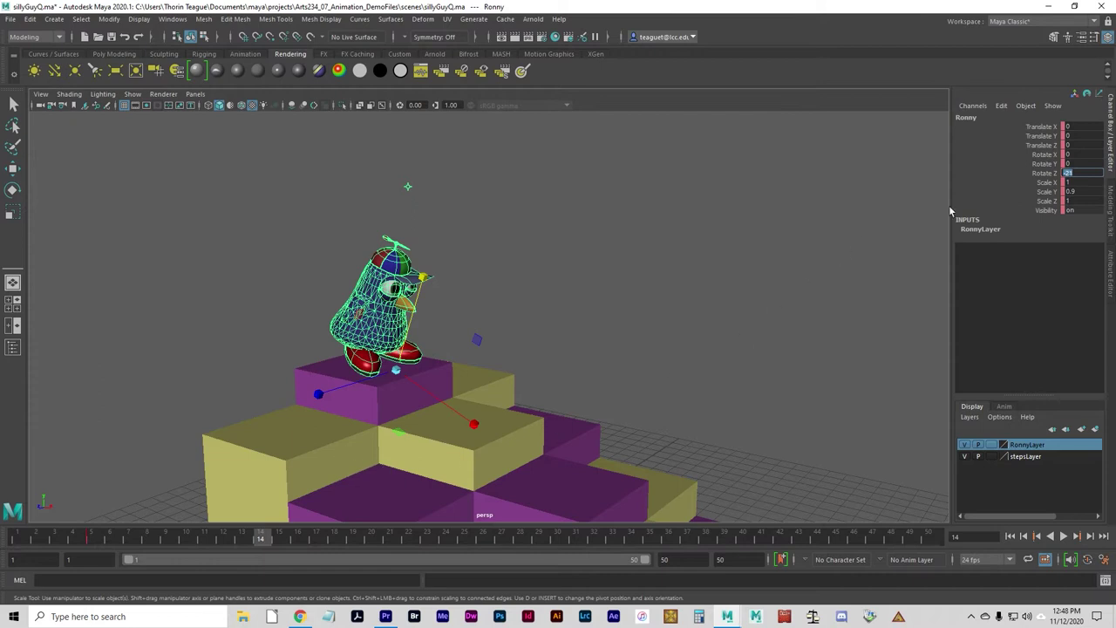
click(1011, 181)
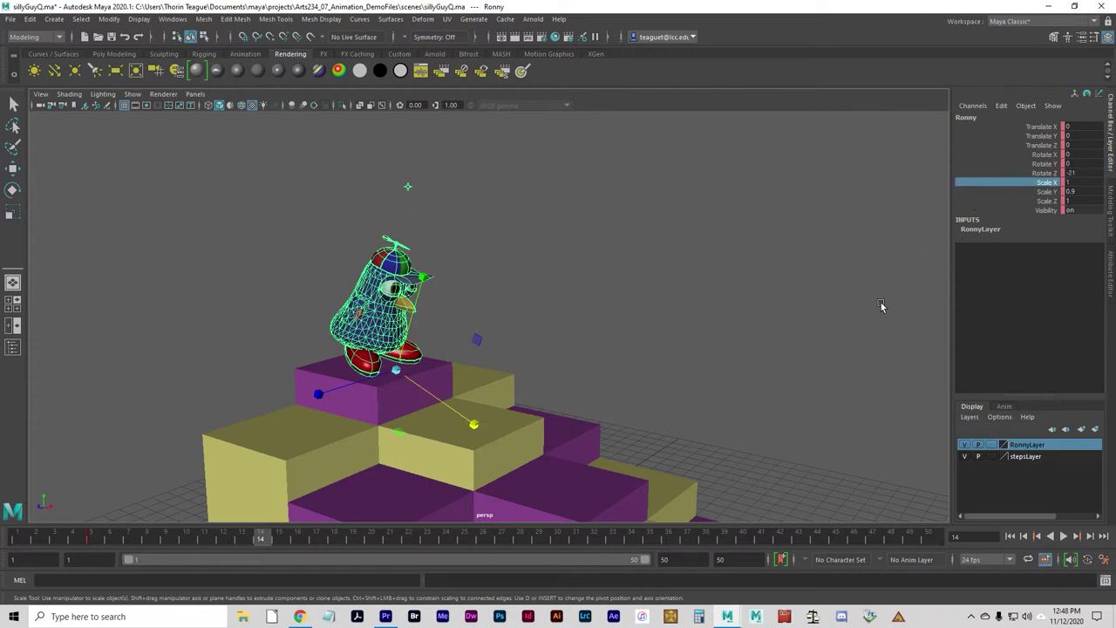
key(s)
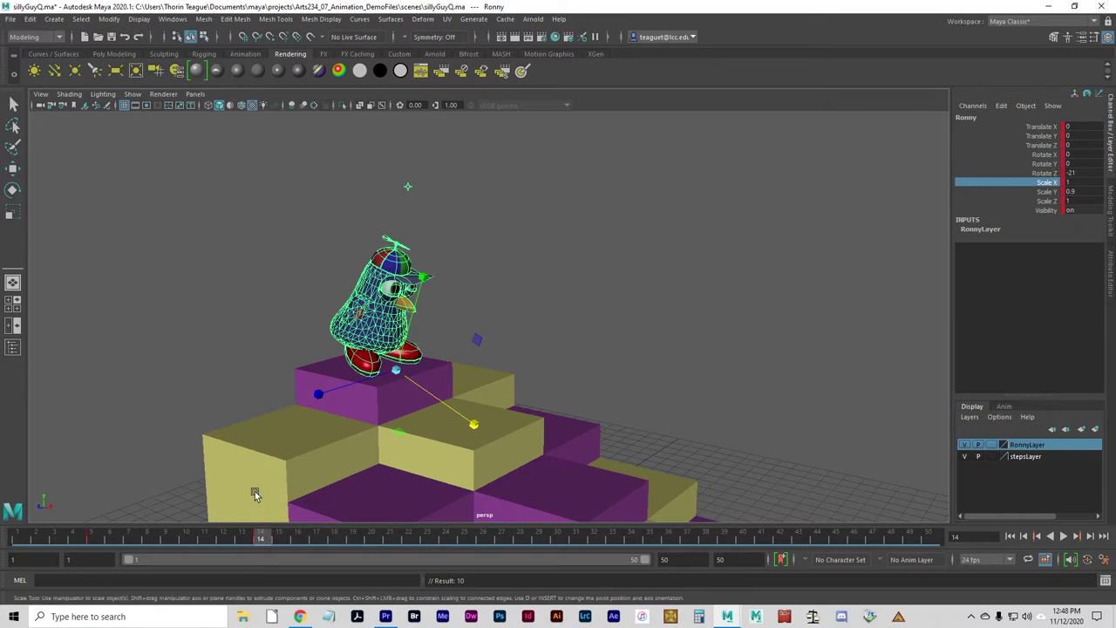
- At frame 20, stretch Ronny to Scale Y 1.106, key the pose, and preview the animation
drag(271, 545, 383, 545)
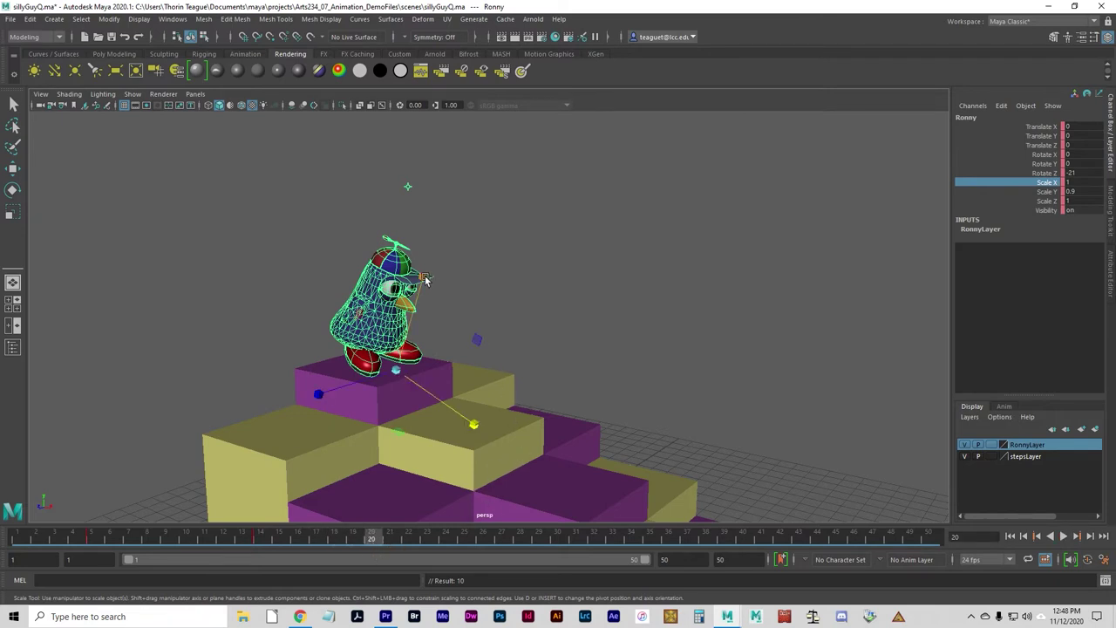
drag(426, 279, 438, 262)
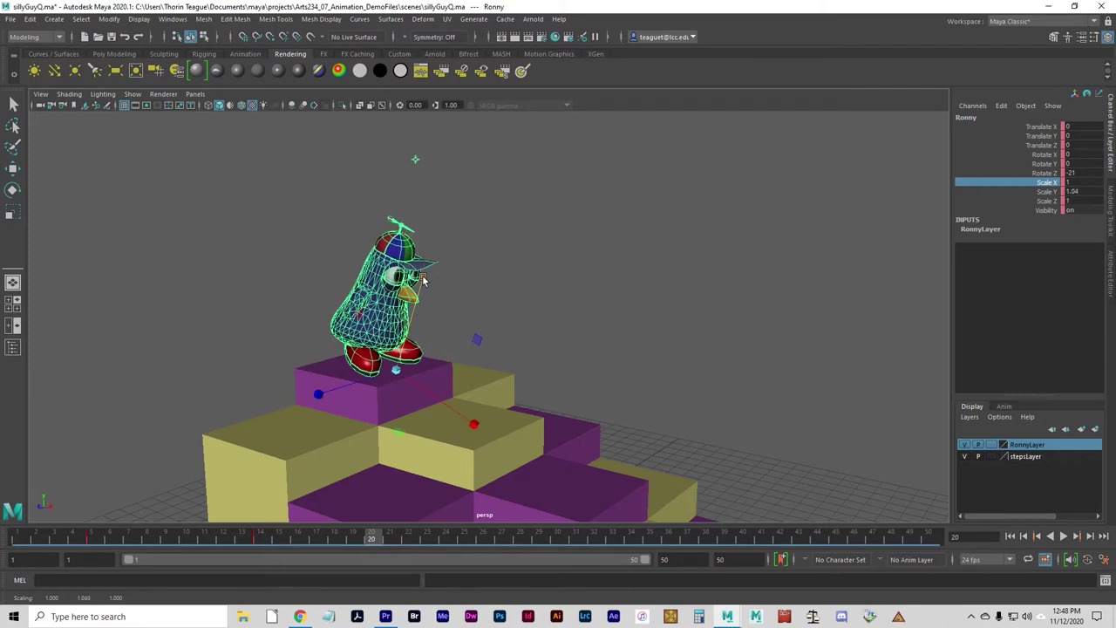
drag(424, 279, 428, 275)
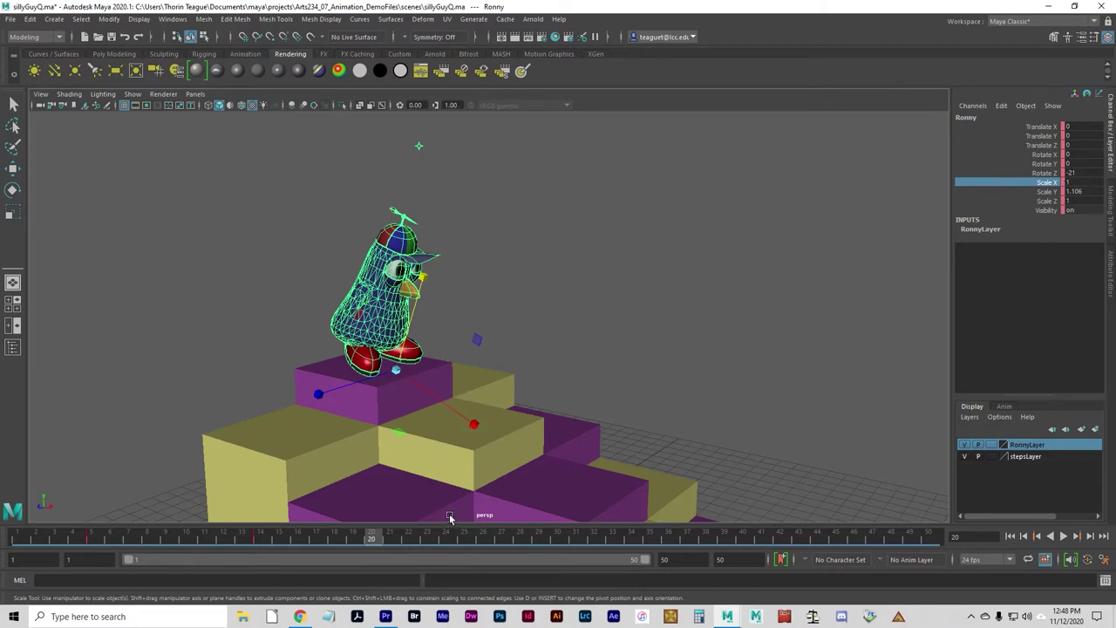
key(s)
key(alt+v)
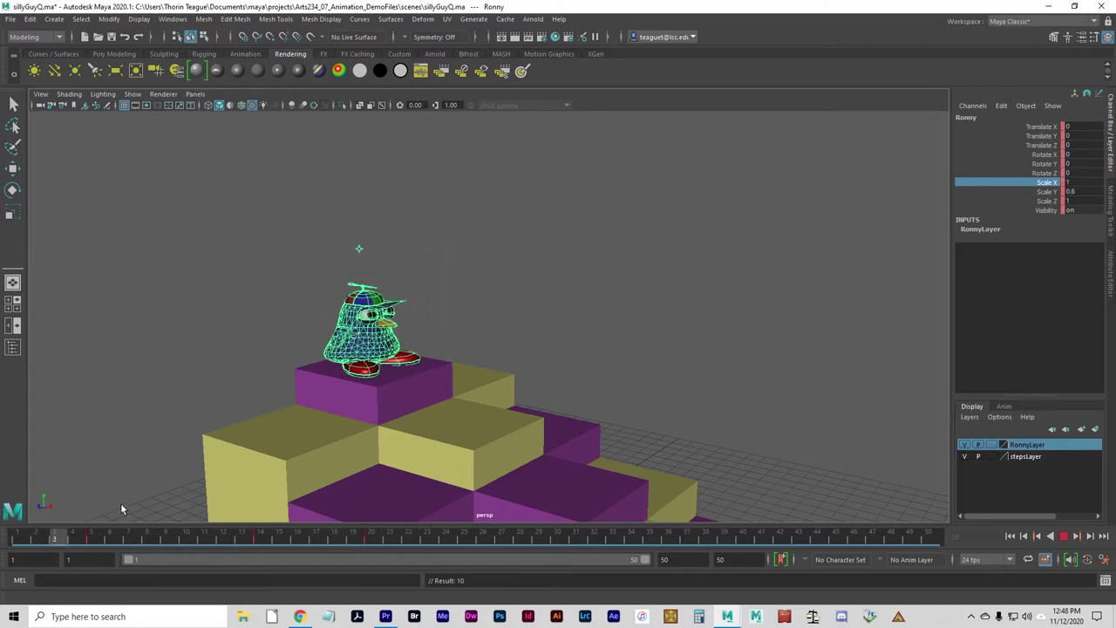
drag(390, 537, 372, 538)
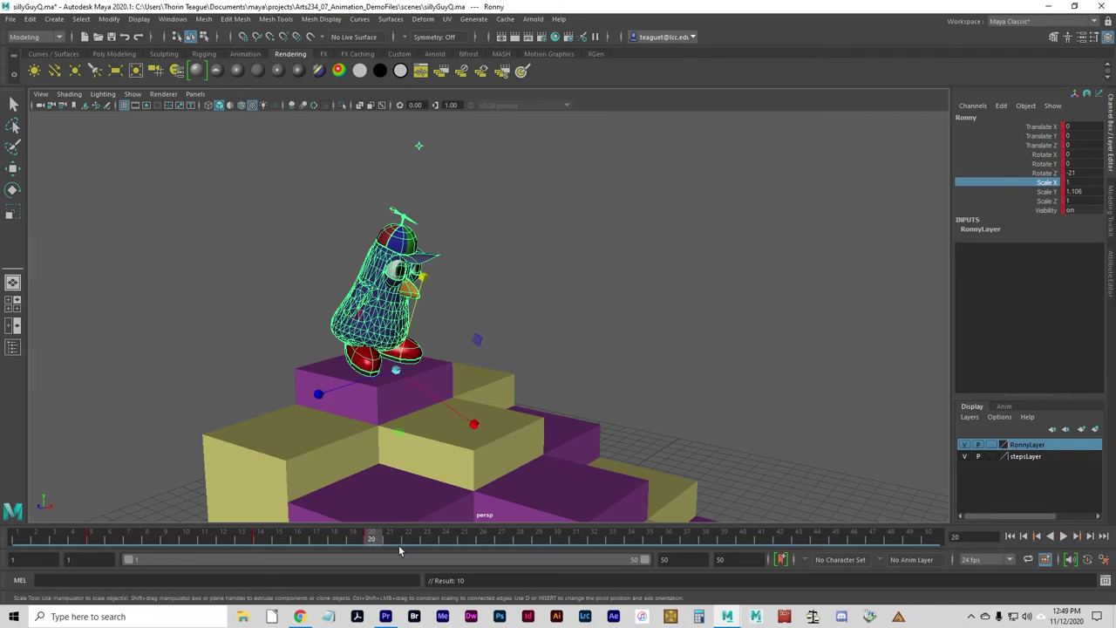
- At frame 23, move Ronny forward and up off the step to Translate X 4.192 and Translate Y 5.066, and key the pose
drag(390, 538, 426, 537)
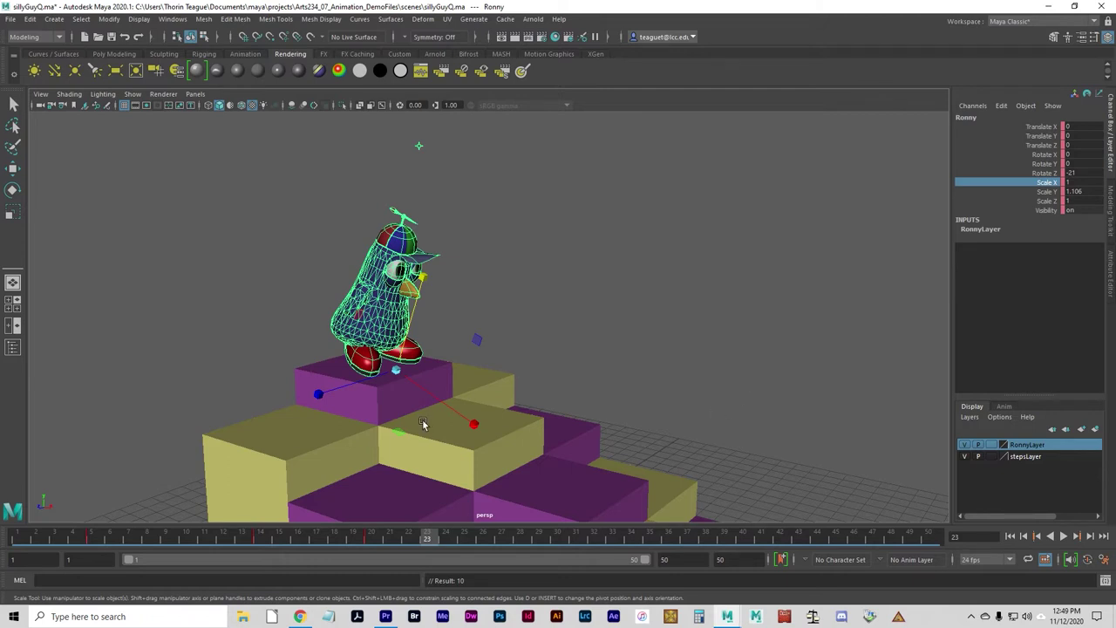
key(w)
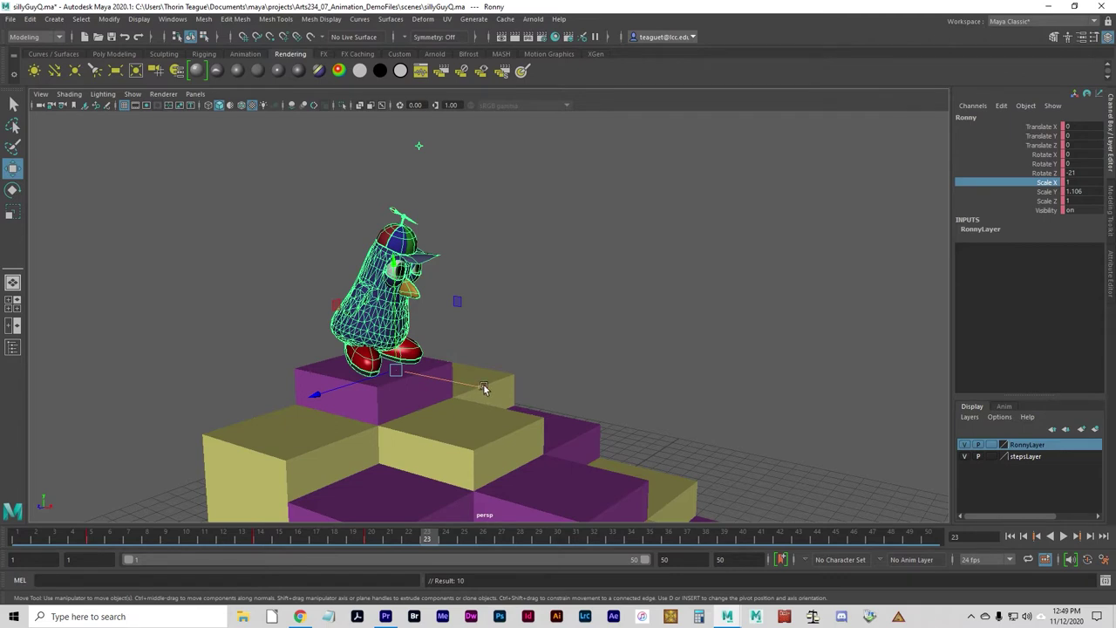
drag(483, 389, 551, 402)
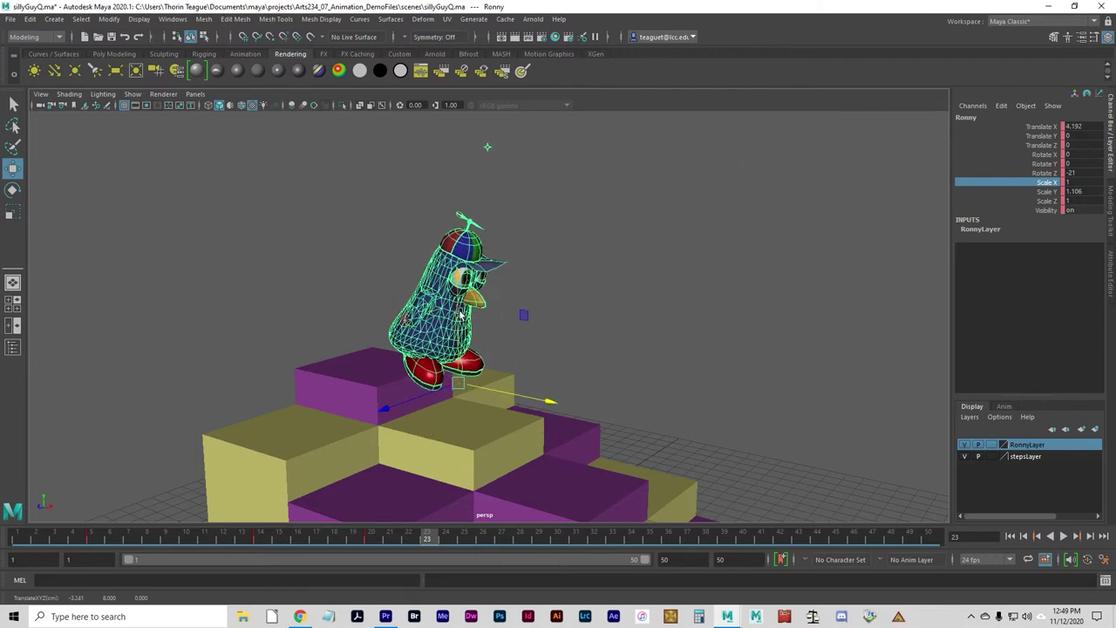
drag(460, 277, 435, 184)
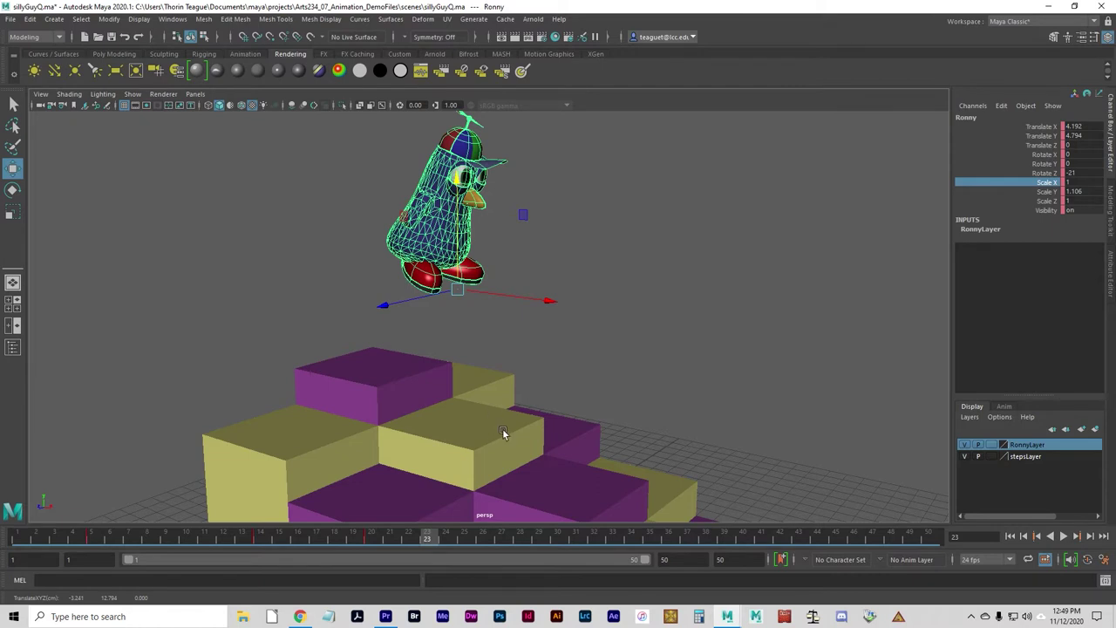
key(ctrl+z)
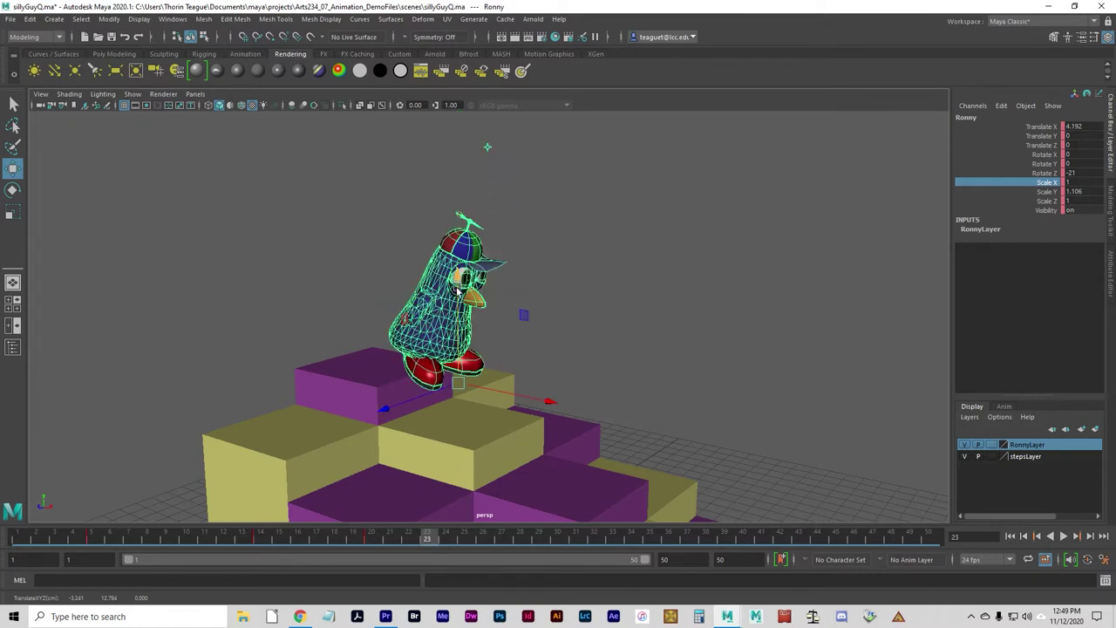
drag(462, 306, 451, 175)
- Play back and scrub the animation to review the timing of Ronny's crouch, lean, stretch and jump
key(alt+v)
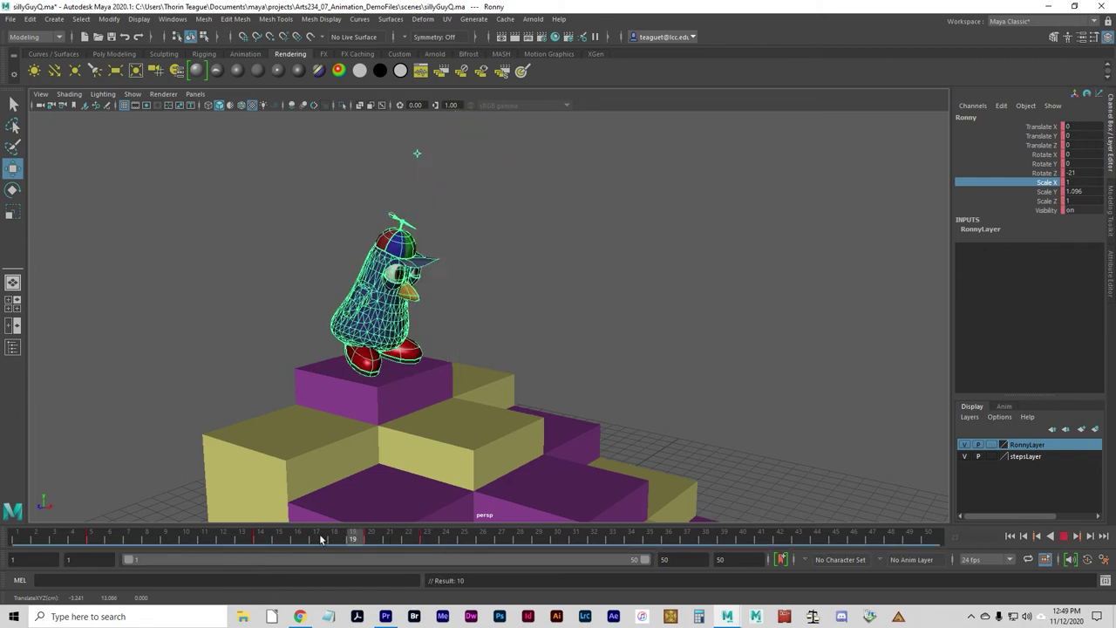
mouse_move(232, 523)
mouse_down()
mouse_move(473, 536)
mouse_move(149, 540)
mouse_move(501, 534)
mouse_move(259, 534)
mouse_move(428, 534)
mouse_move(386, 534)
mouse_move(425, 533)
mouse_move(377, 546)
mouse_move(411, 536)
mouse_move(355, 538)
mouse_move(372, 538)
mouse_up()
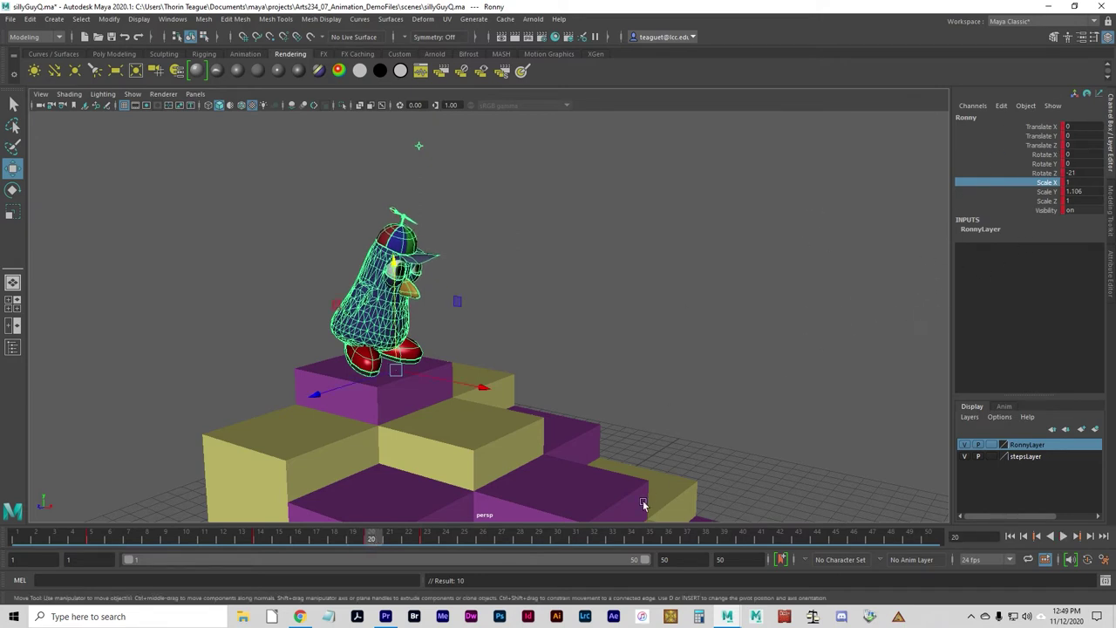
key(alt+v)
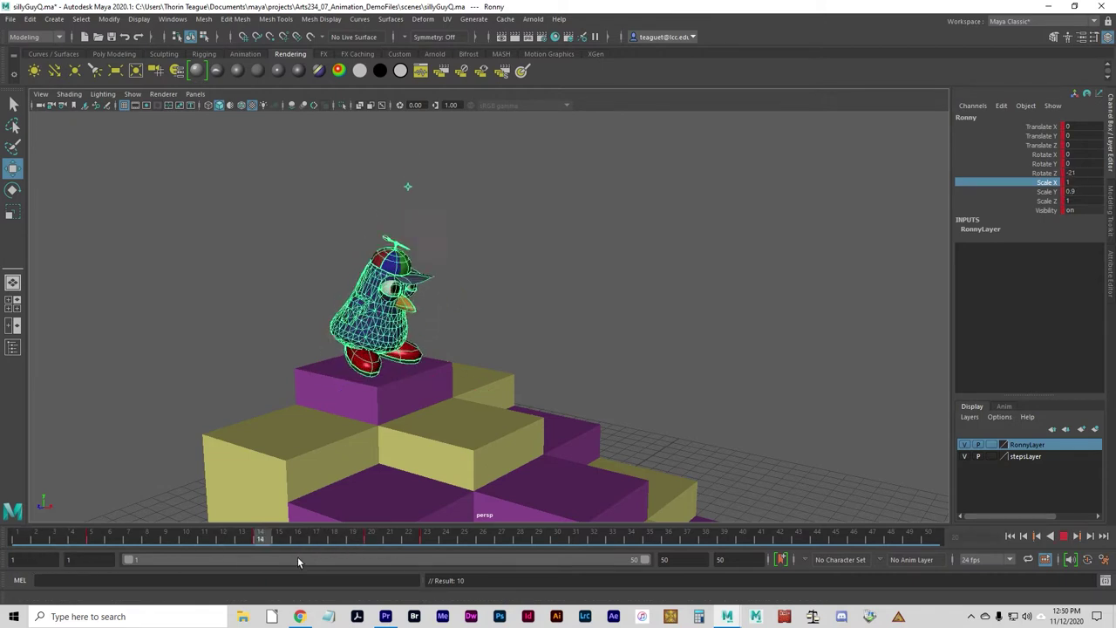
mouse_move(298, 557)
mouse_down()
mouse_move(476, 557)
mouse_move(371, 546)
mouse_move(429, 538)
mouse_move(85, 542)
mouse_move(453, 538)
mouse_move(35, 538)
mouse_up()
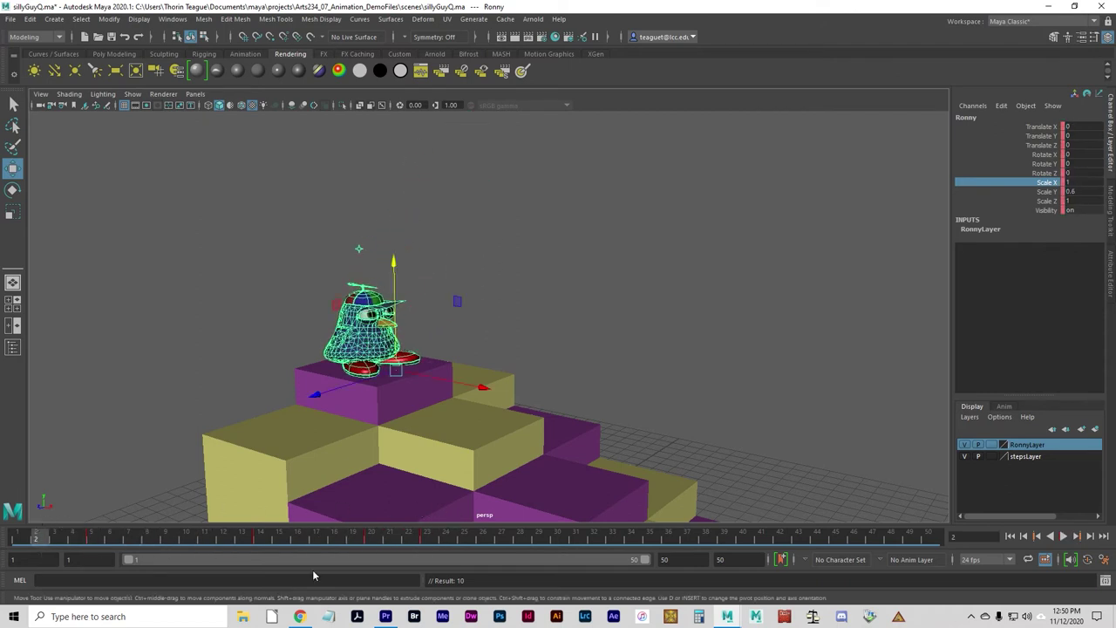
click(1063, 536)
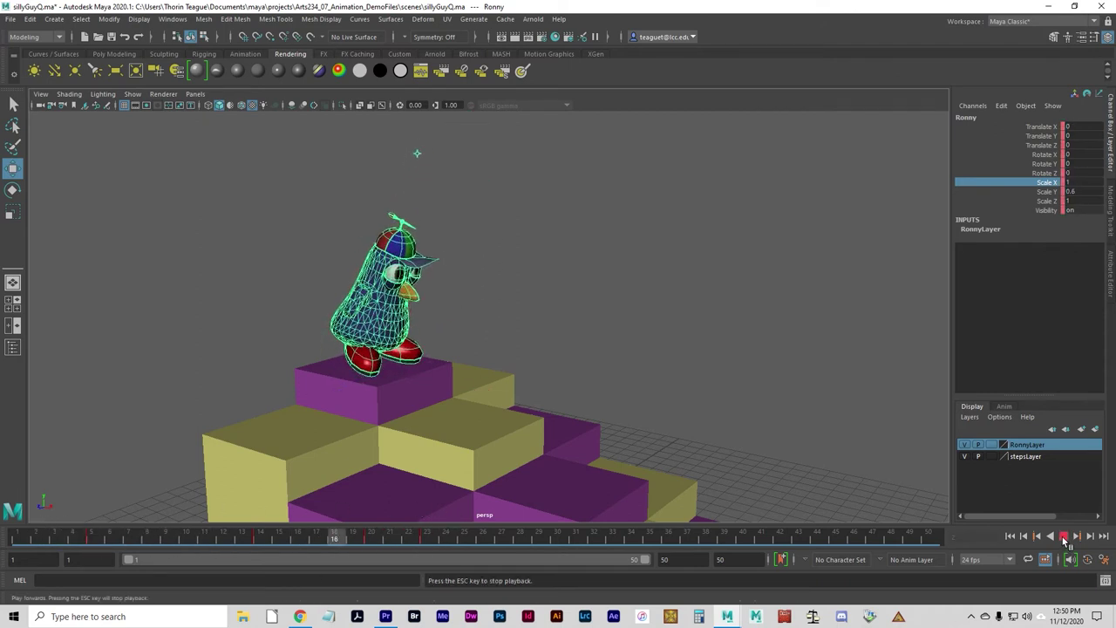
click(1063, 536)
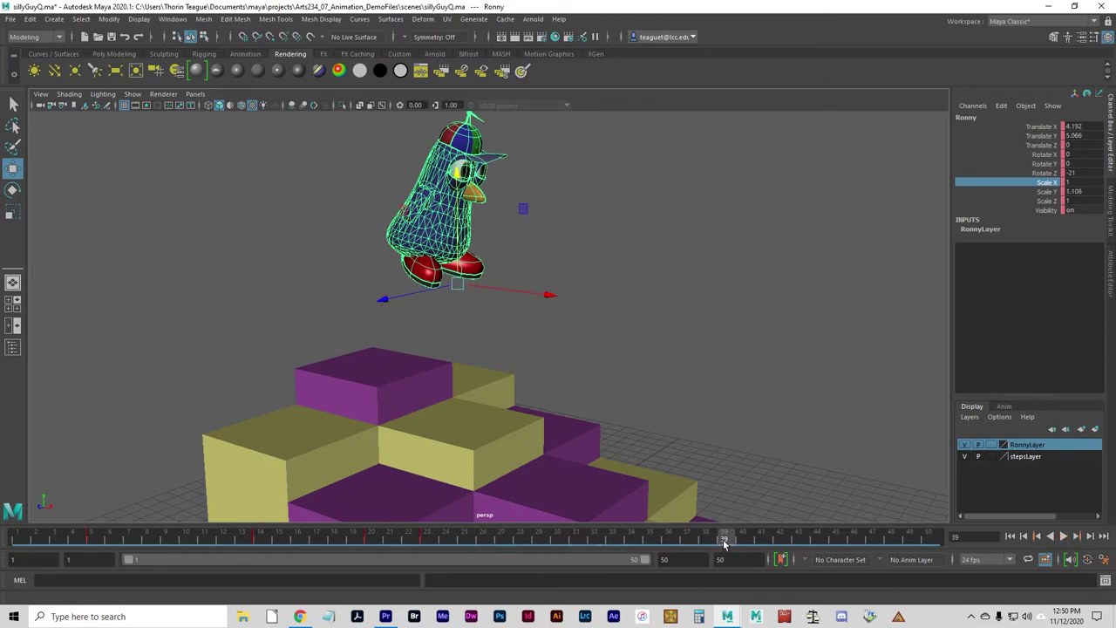
- At frame 27, move Ronny forward and down onto the next step, to Translate X 6.708 and Translate Y -1.713
mouse_move(723, 543)
mouse_down()
mouse_move(425, 540)
mouse_move(468, 540)
mouse_up()
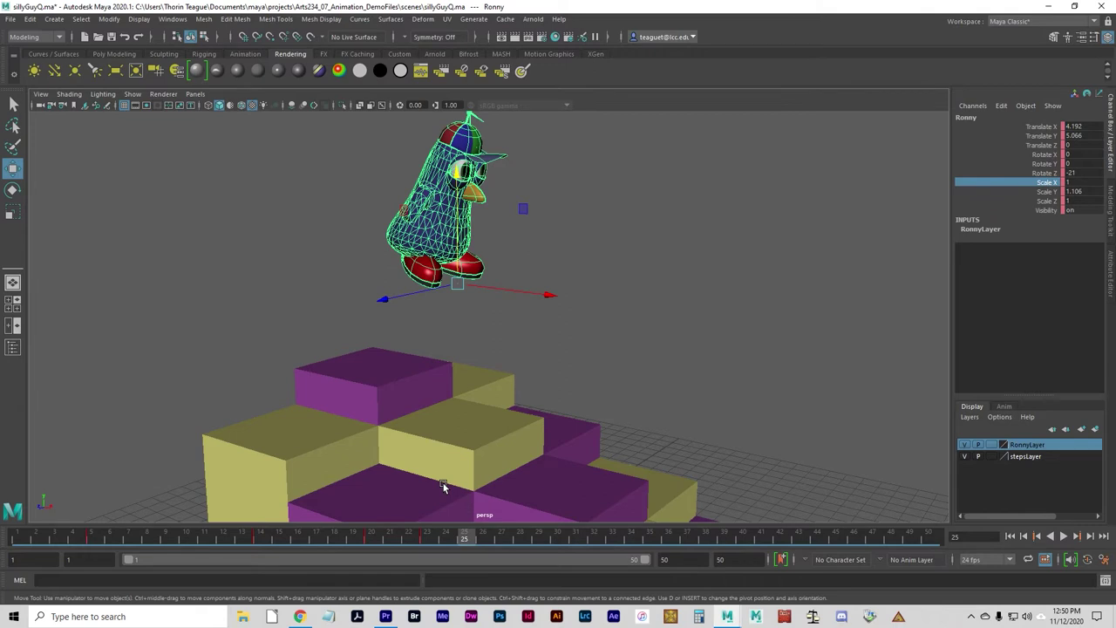
key(alt+v)
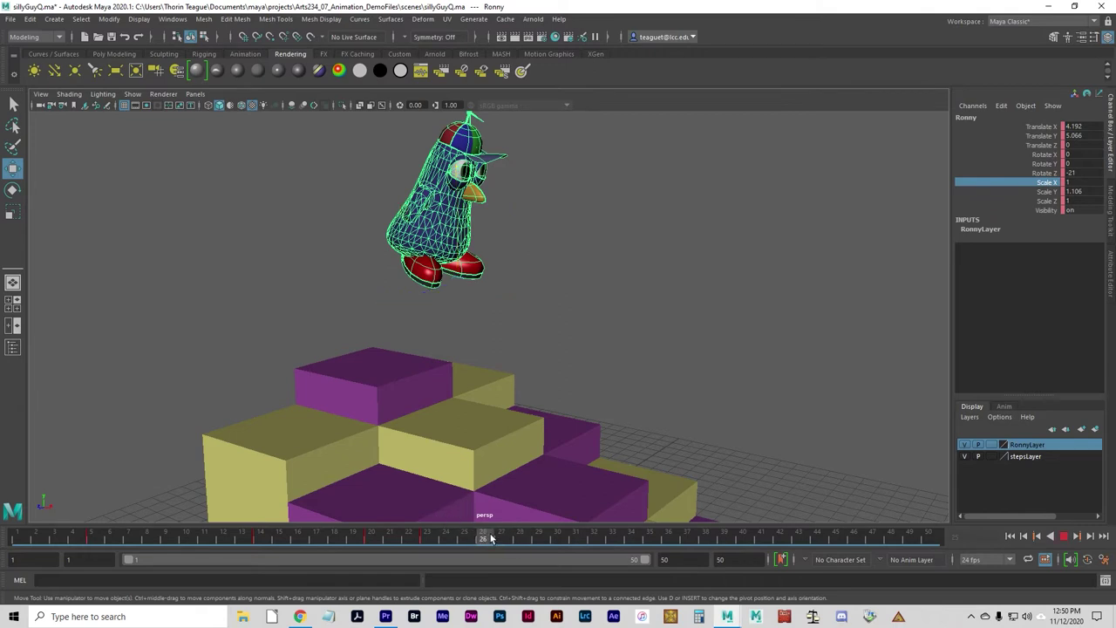
key(alt+v)
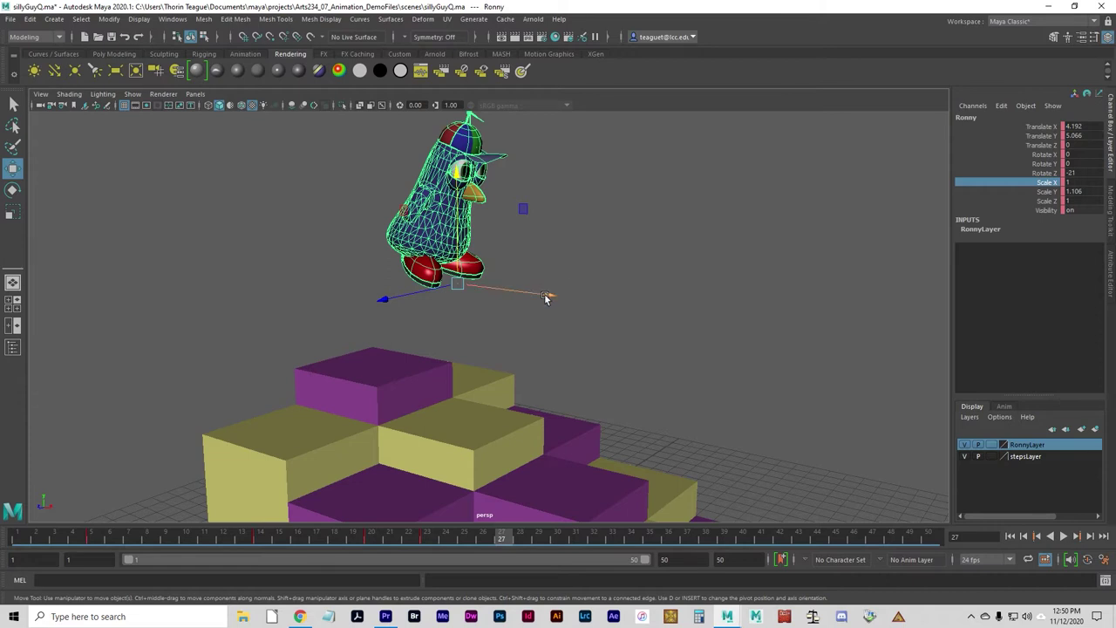
drag(545, 297, 584, 304)
drag(588, 304, 593, 305)
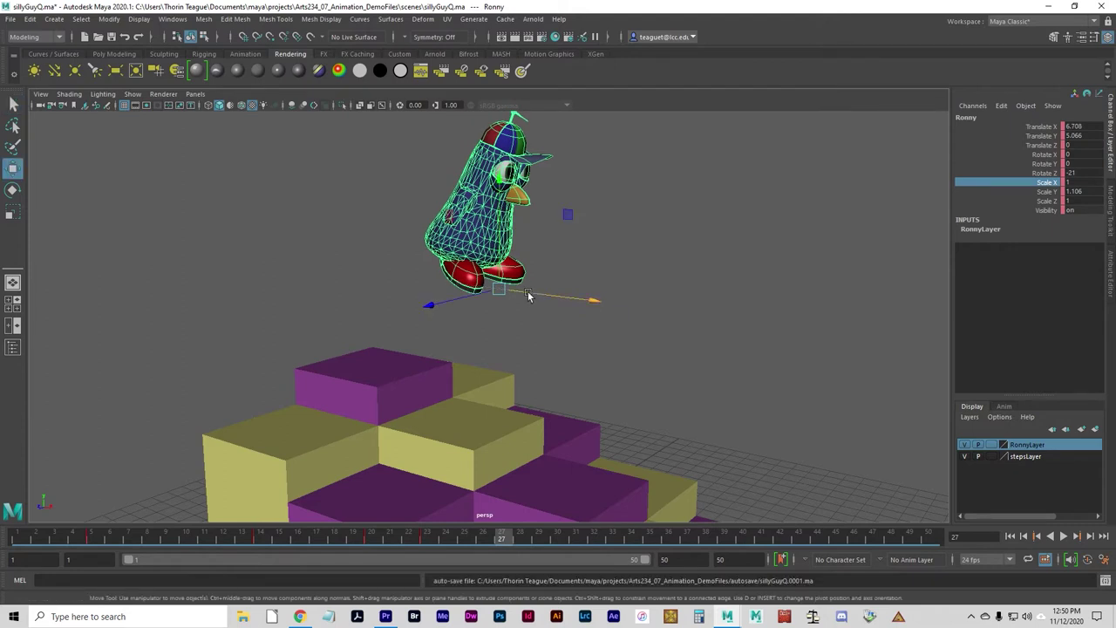
drag(498, 225, 494, 368)
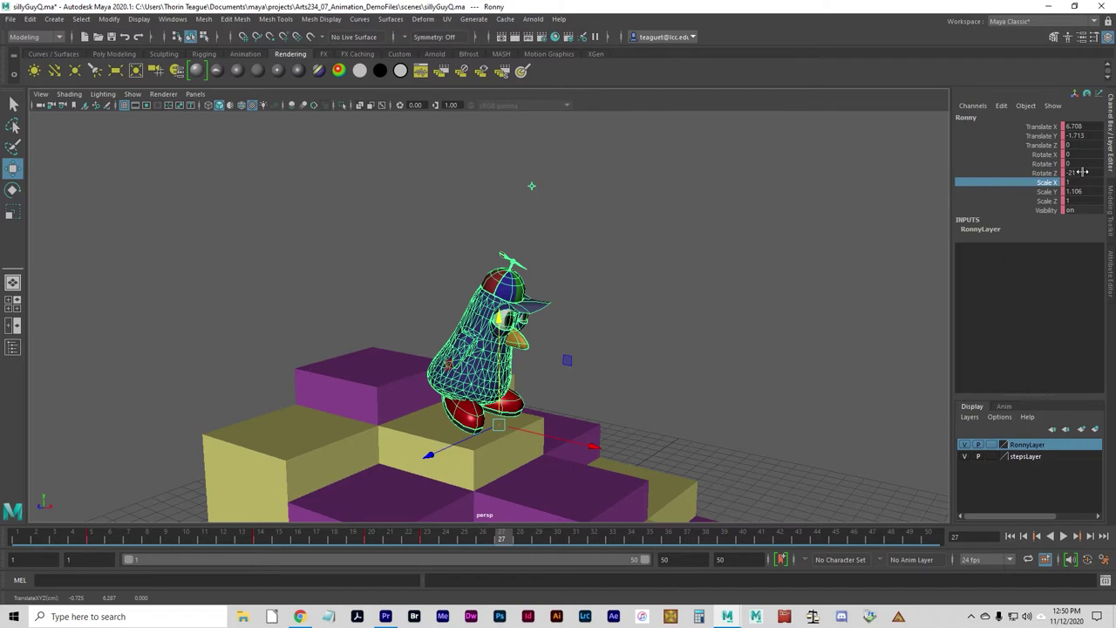
- Tilt Ronny back to Rotate Z 19.017, raise him to Translate Y -1.043, and key the landing pose at frame 27
key(e)
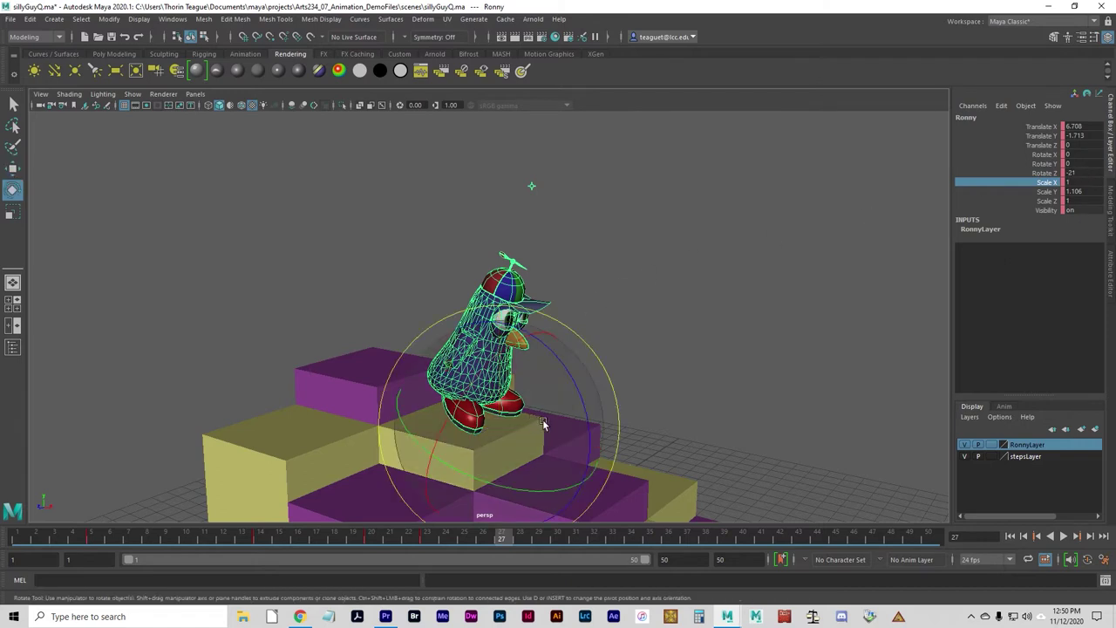
drag(587, 426, 499, 362)
key(w)
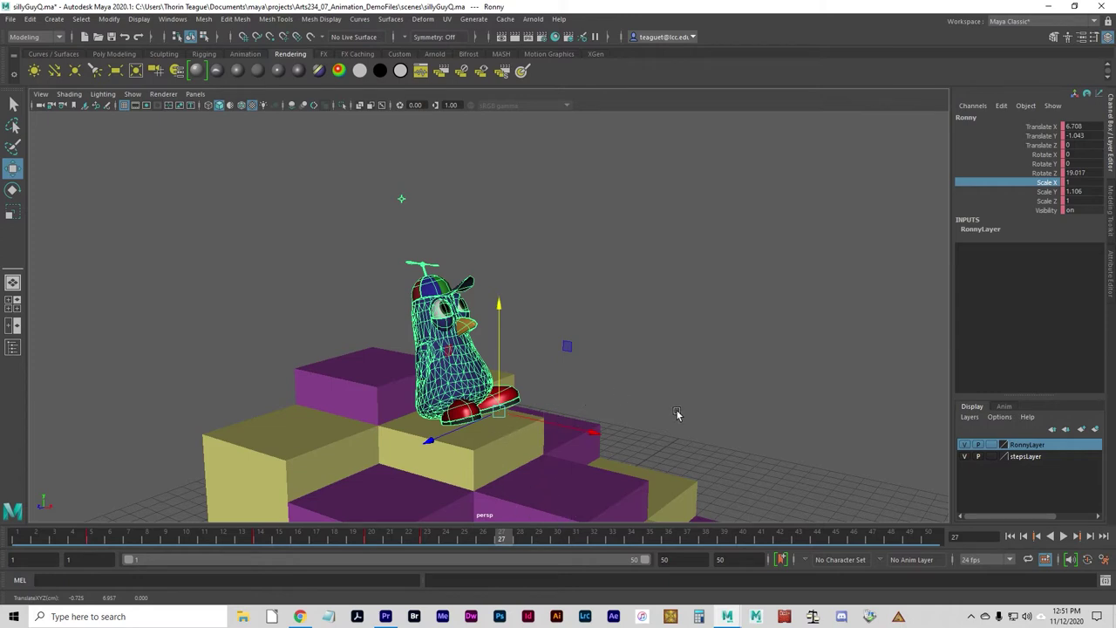
key(s)
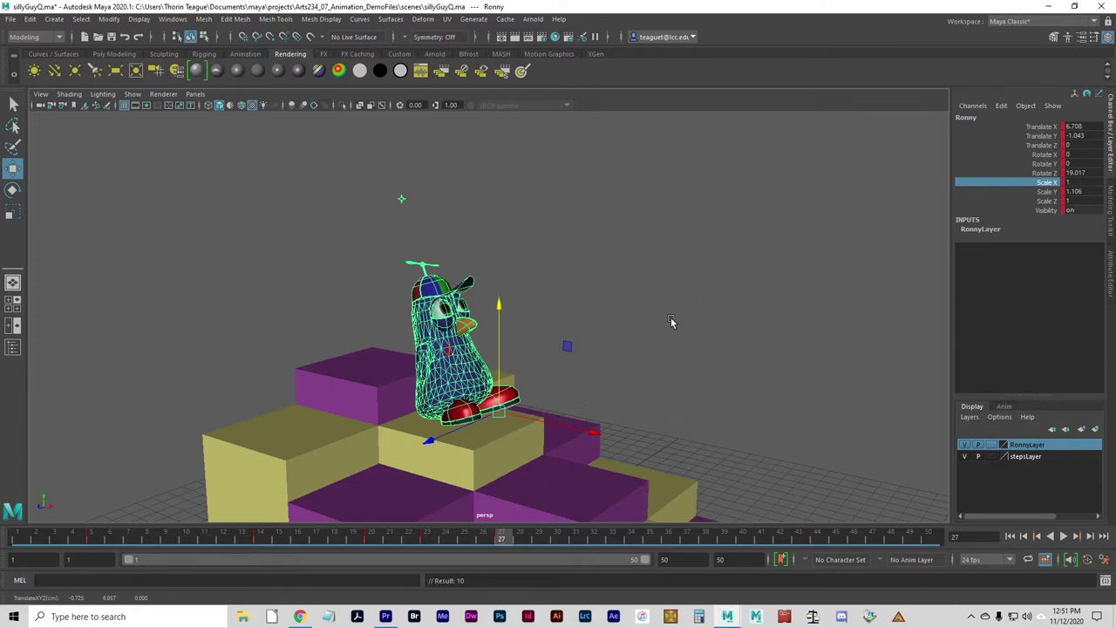
click(450, 585)
click(455, 584)
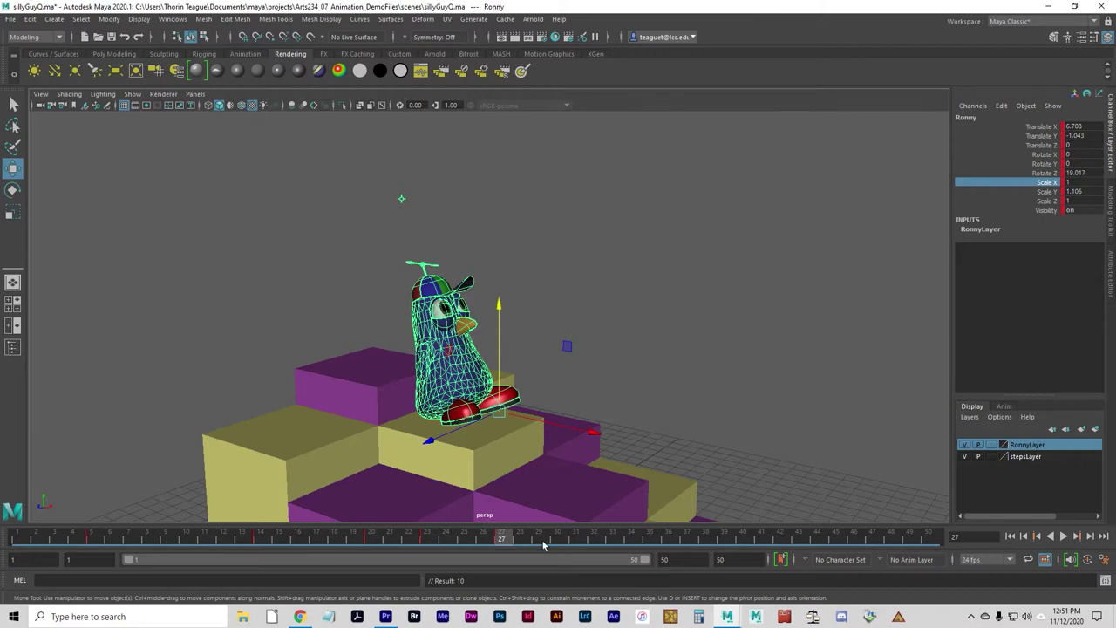
- At frame 29, rotate Ronny upright to Rotate Z 0.021 and squash him to Scale Y 0.698
drag(509, 541, 541, 541)
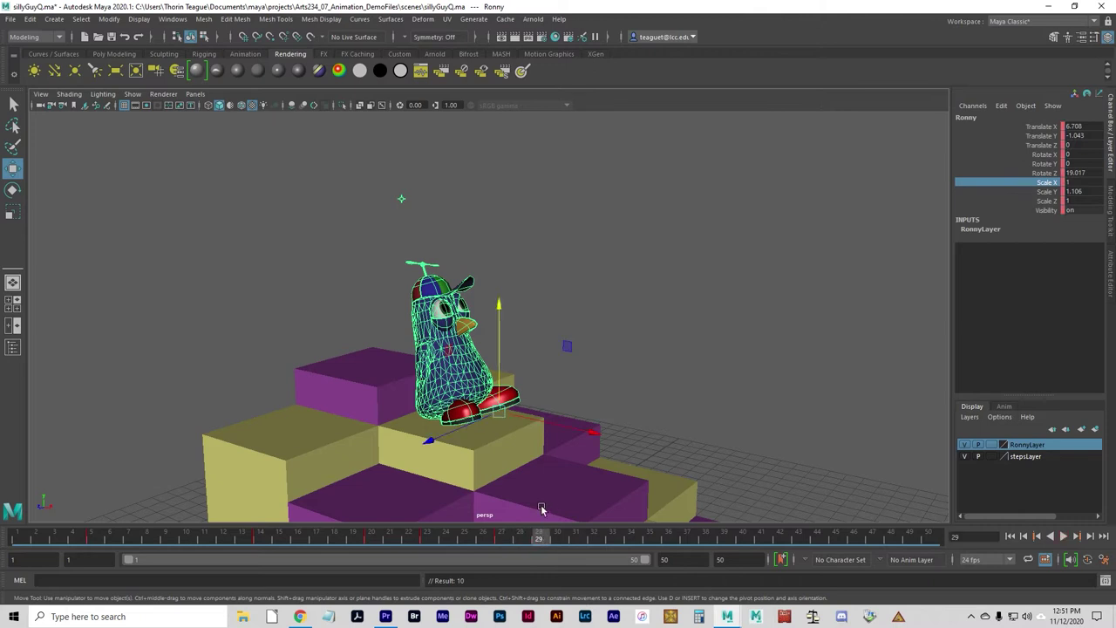
key(e)
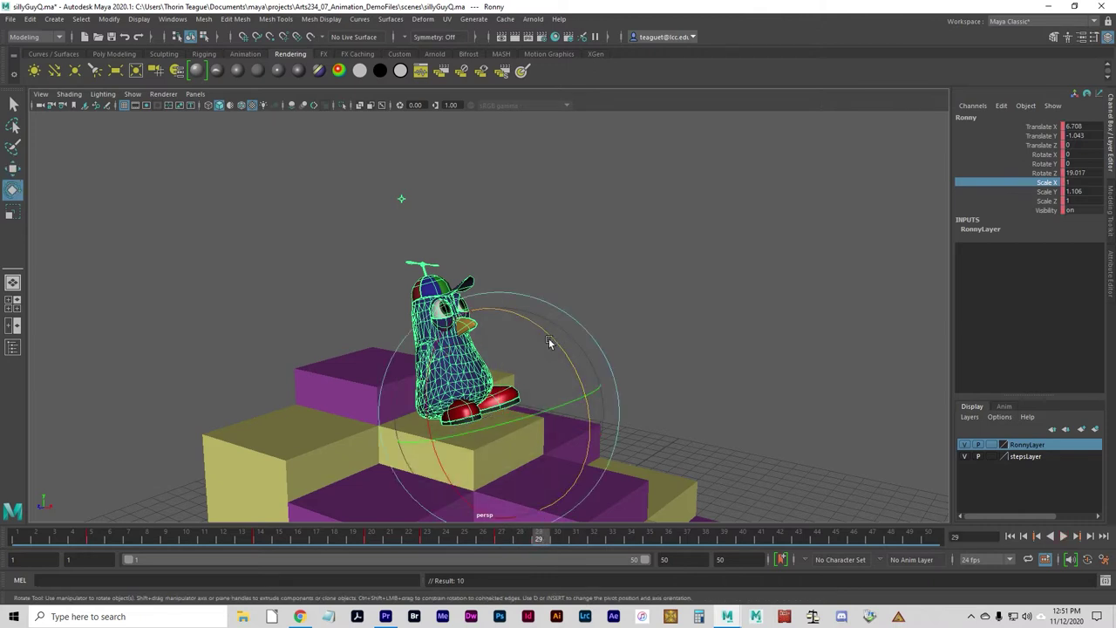
drag(556, 341, 573, 370)
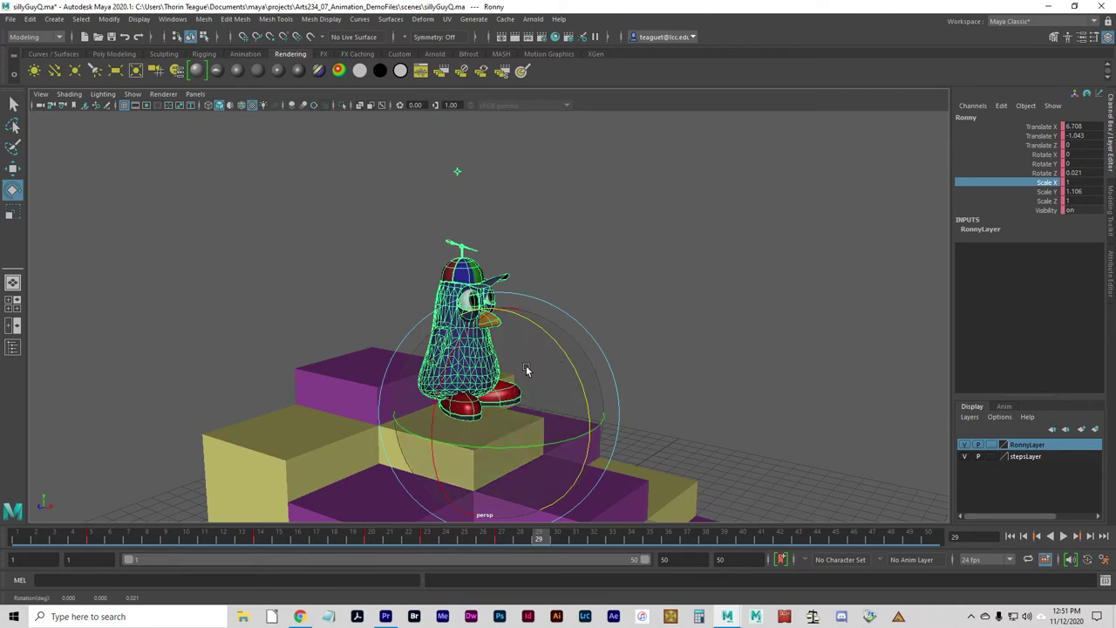
key(r)
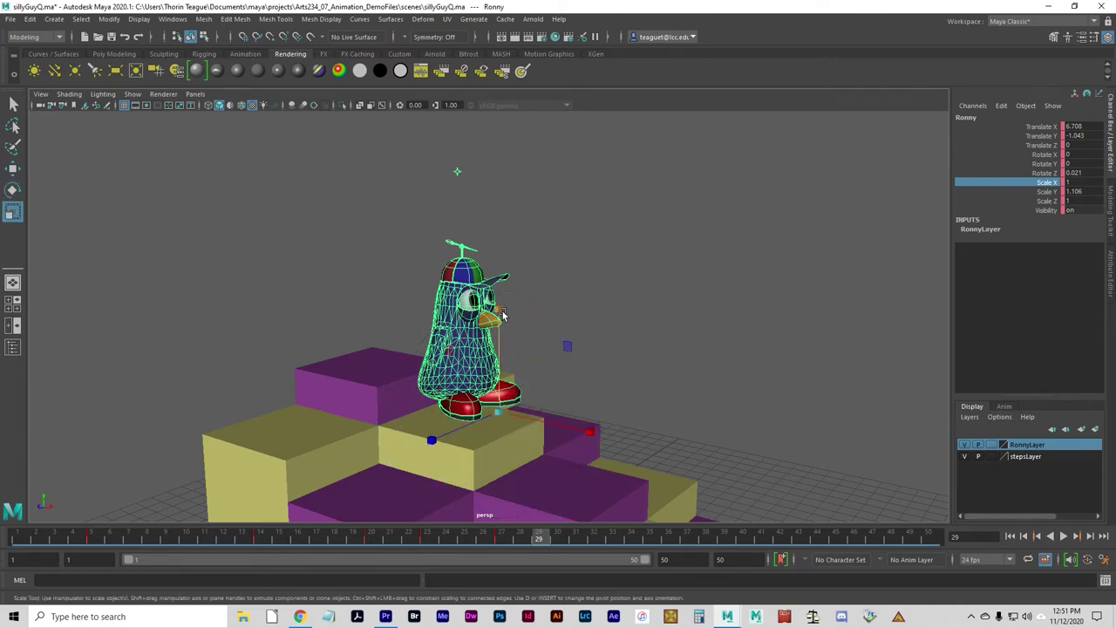
drag(502, 316, 499, 354)
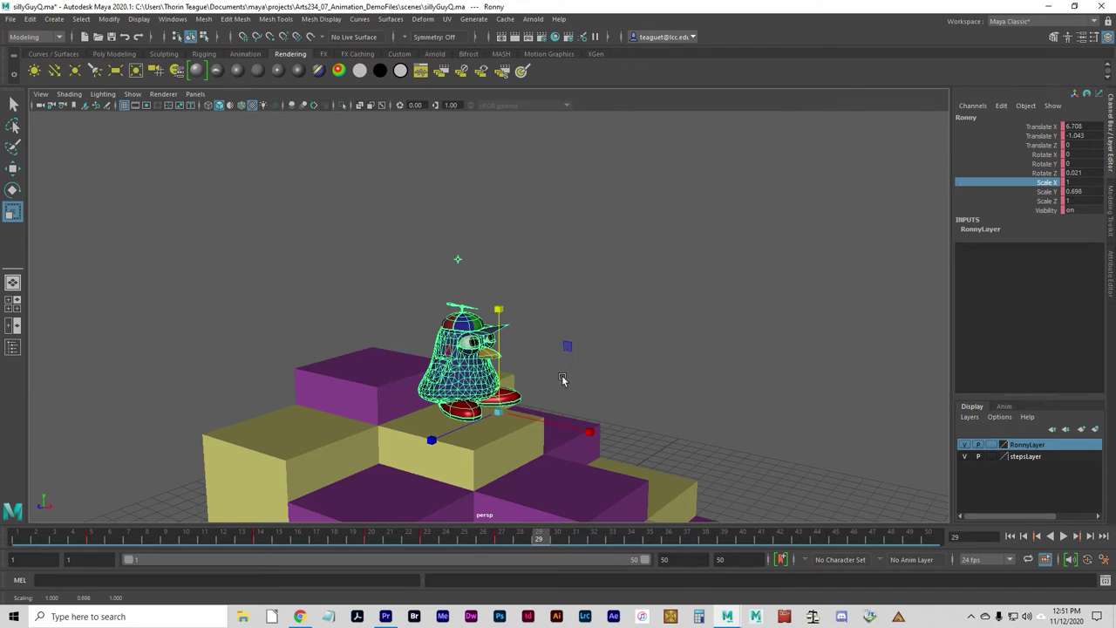
- Settle the squashed Ronny onto the step at Translate X 7.202 and Translate Y -2.006, and key the pose at frame 29
key(w)
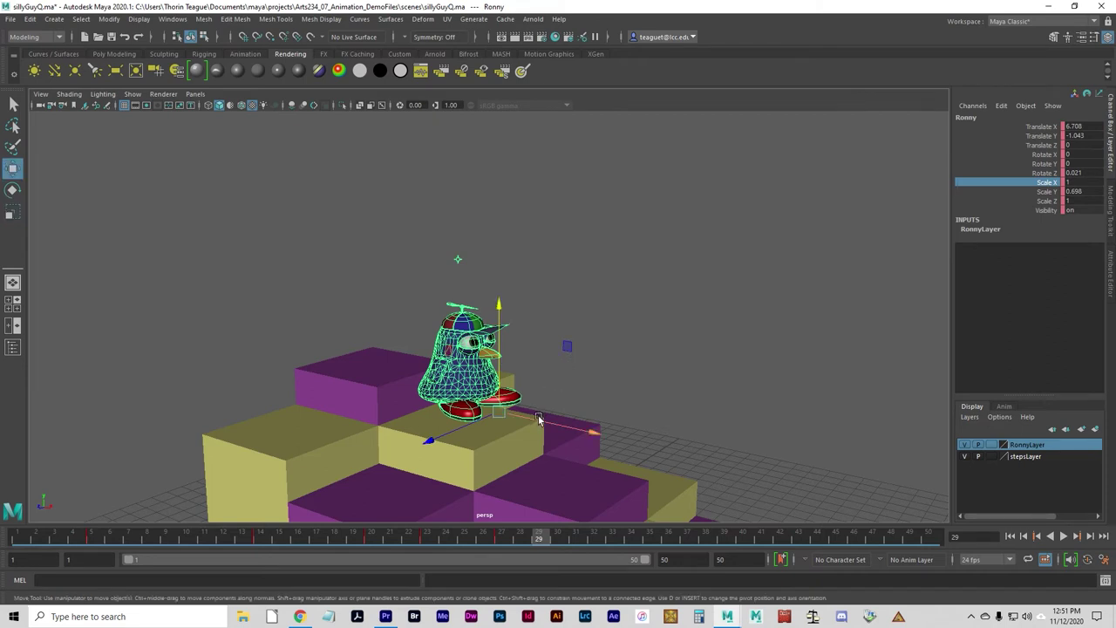
drag(538, 419, 549, 414)
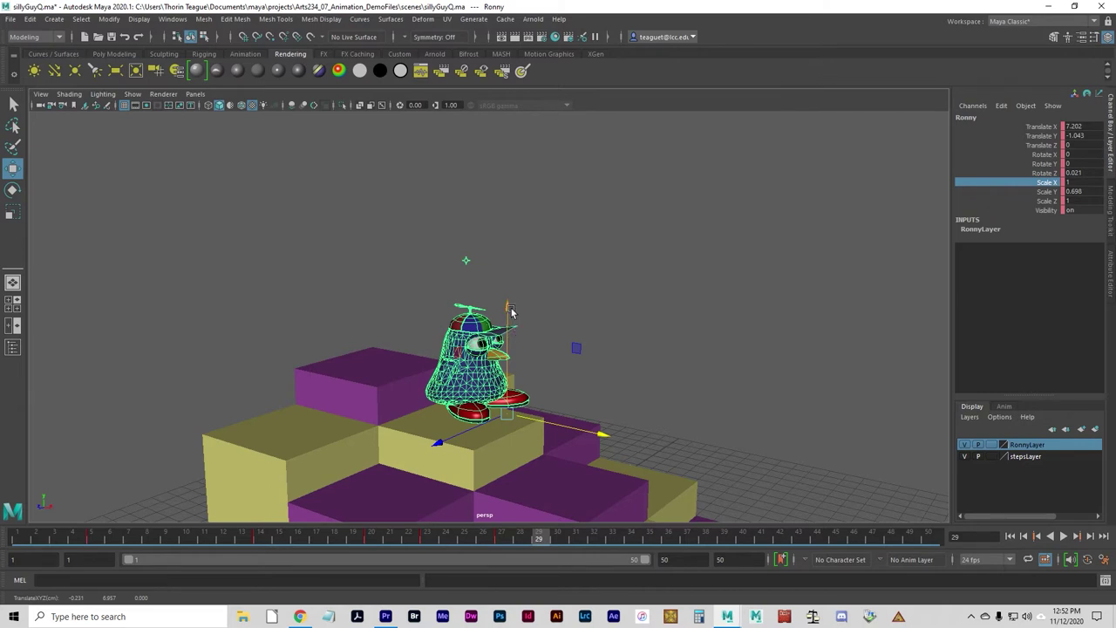
drag(508, 312, 508, 331)
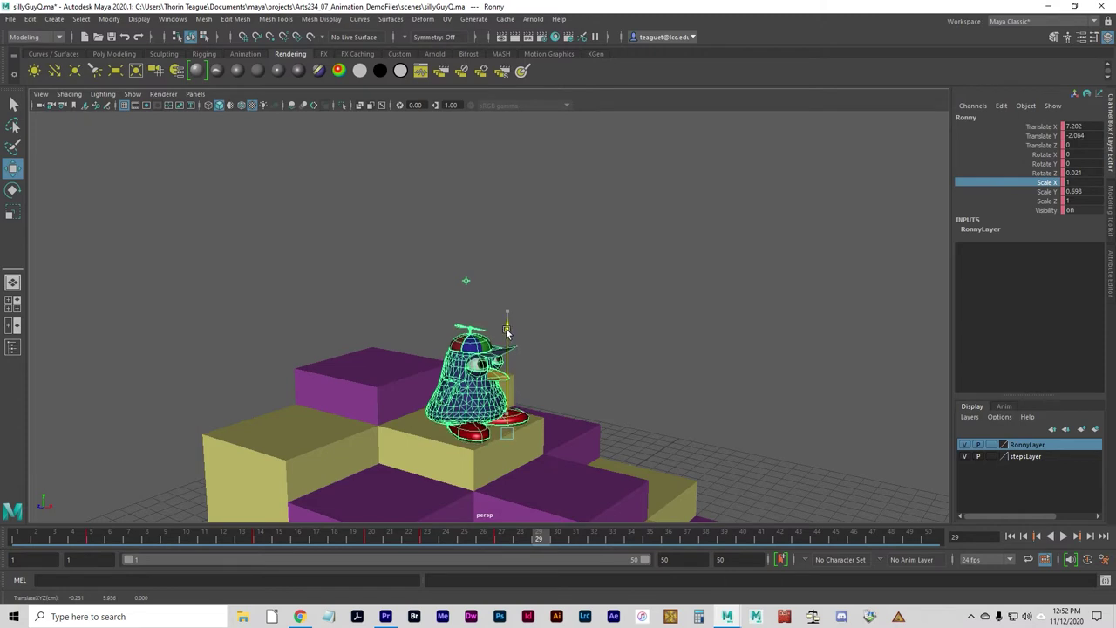
drag(508, 330, 512, 329)
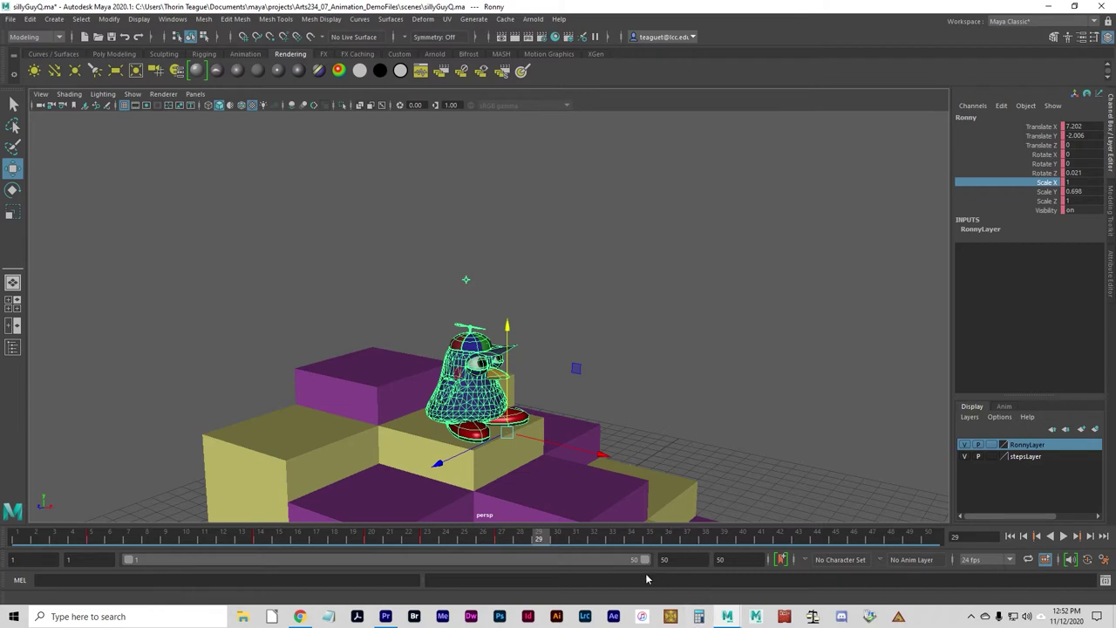
key(s)
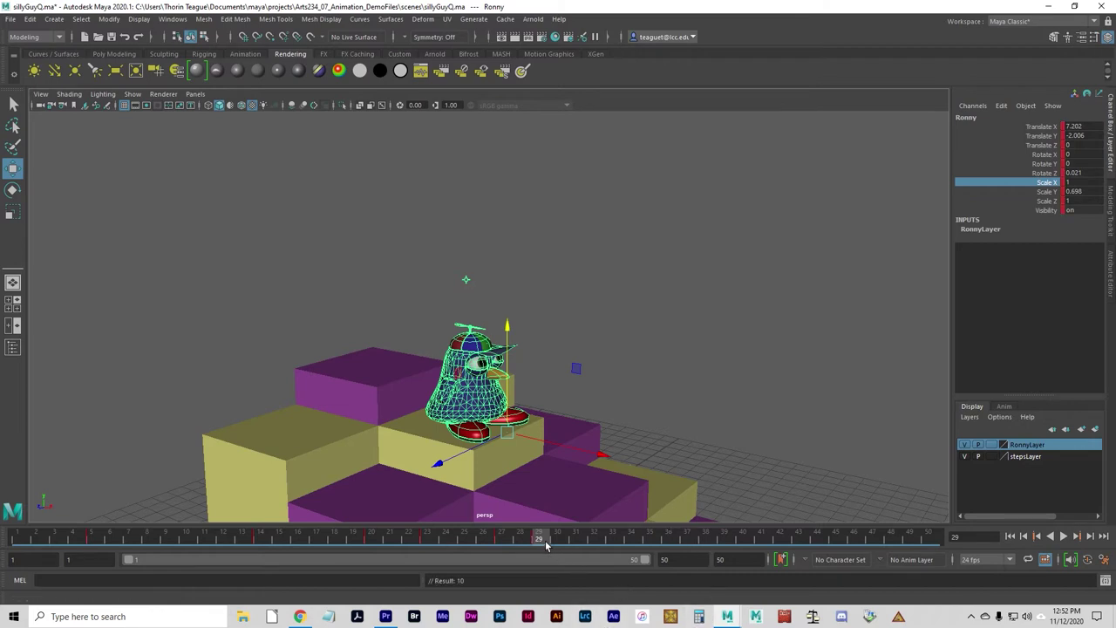
- At frame 30, stretch Ronny back up to Scale Y 1.005 and key the pose
click(557, 540)
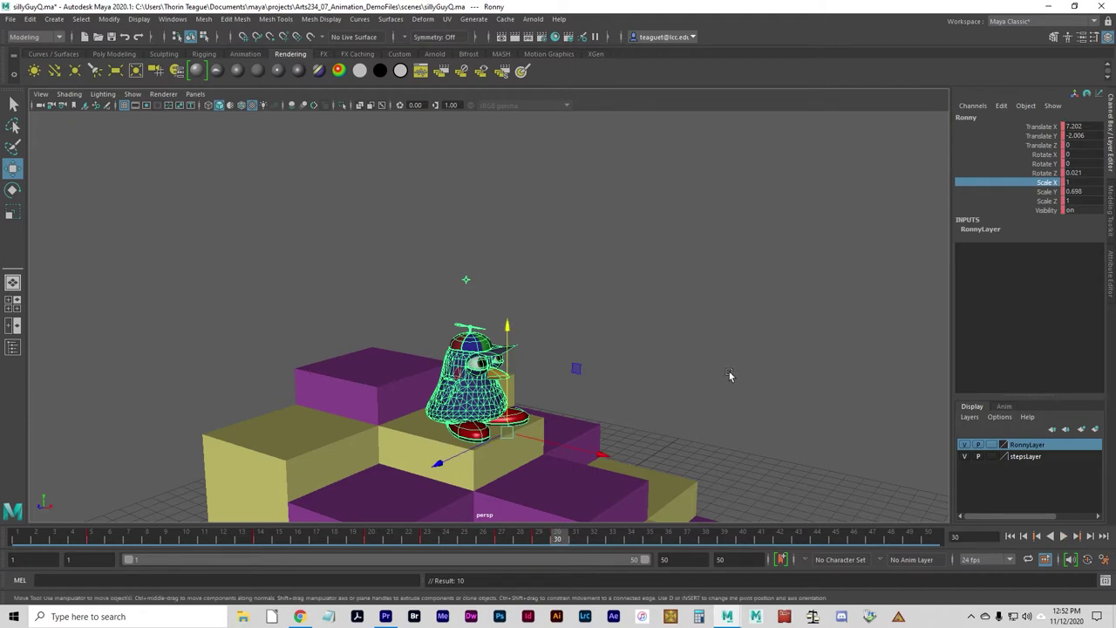
key(r)
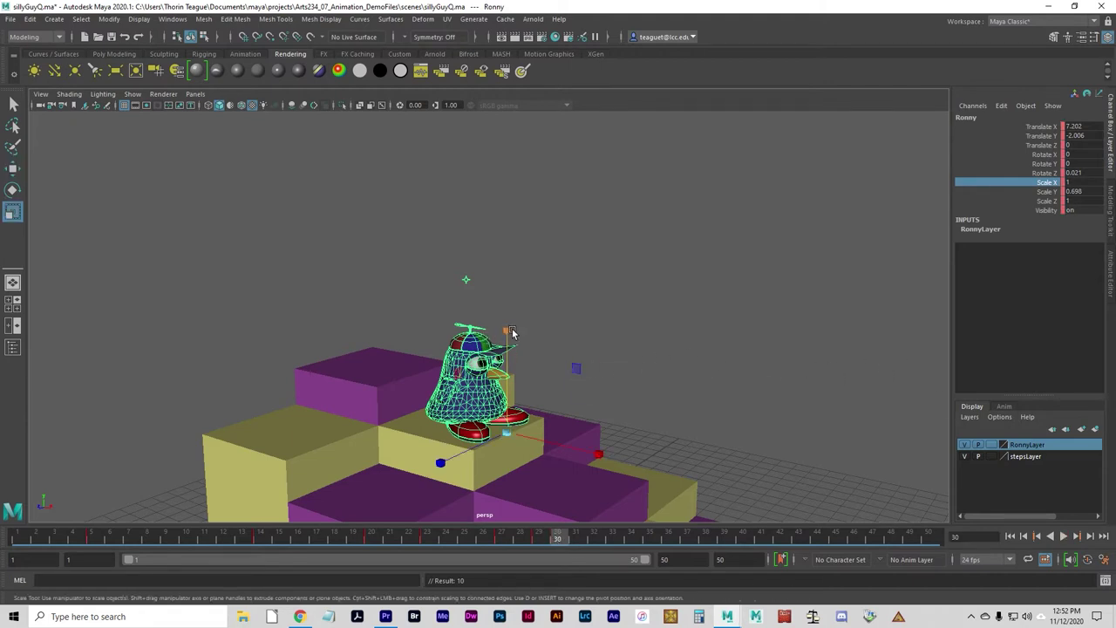
drag(511, 333, 512, 287)
key(s)
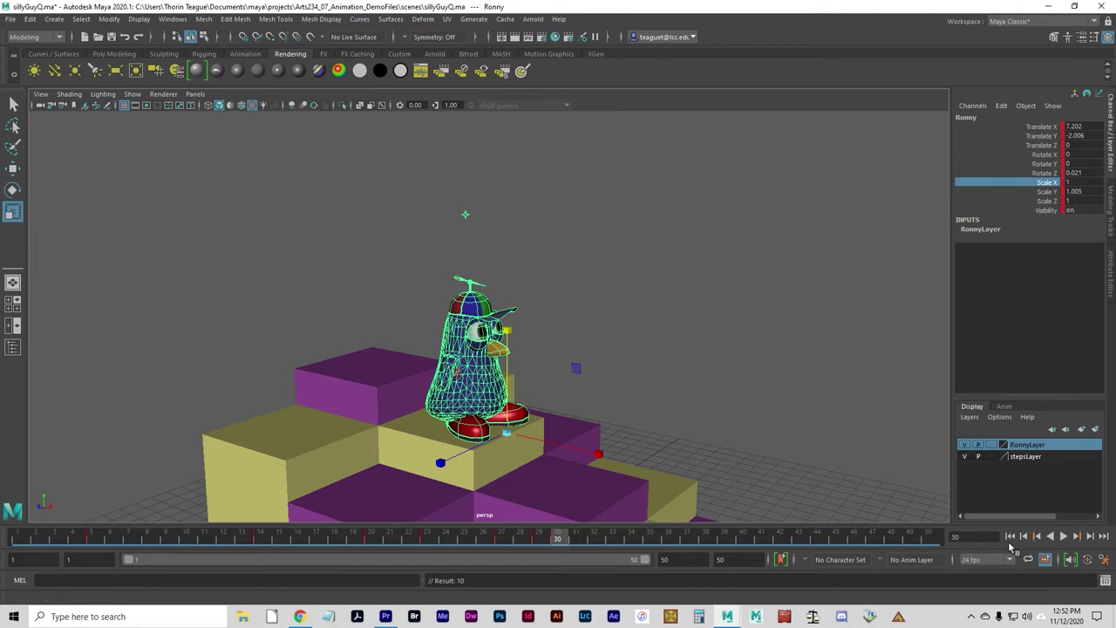
- Play the animation from frame 1 and scrub around frame 14 to review the timing of Ronny's lean and jump
click(1010, 536)
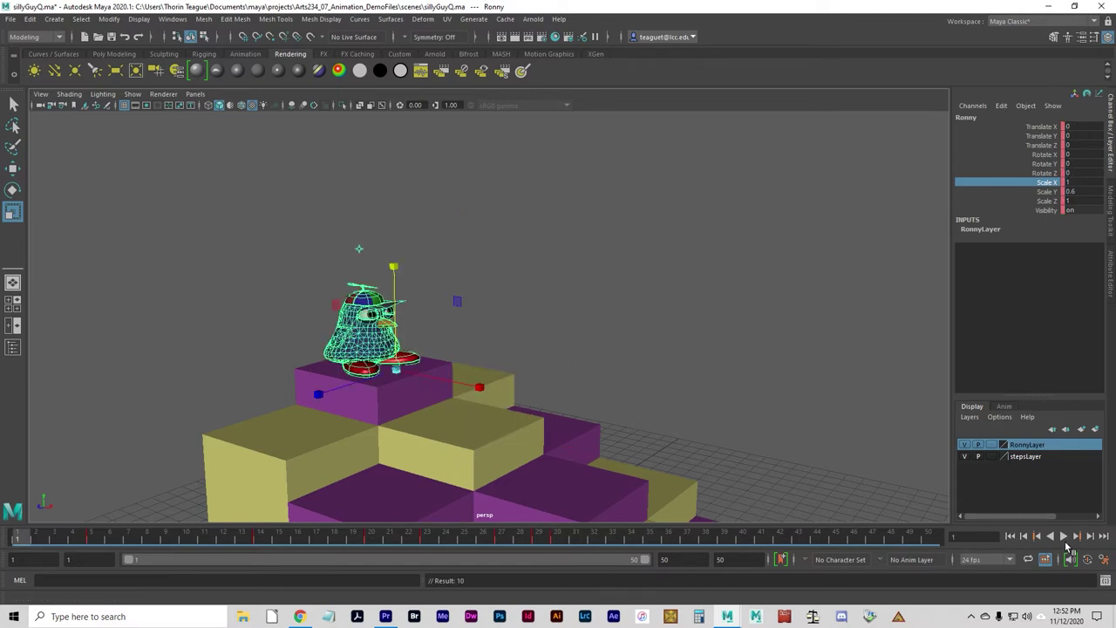
click(1065, 540)
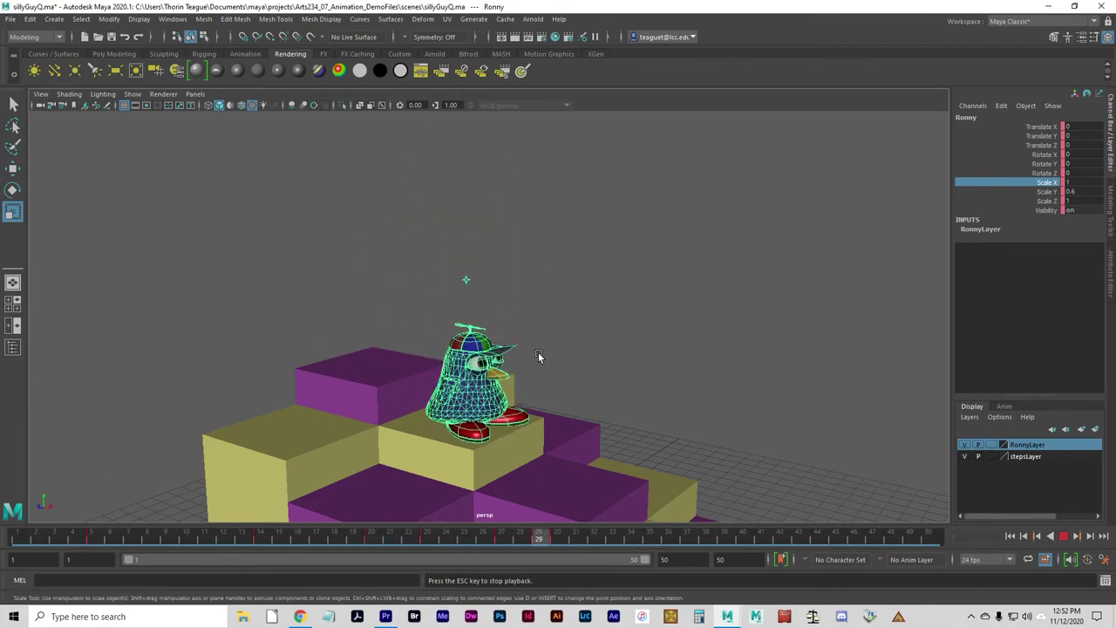
key(Escape)
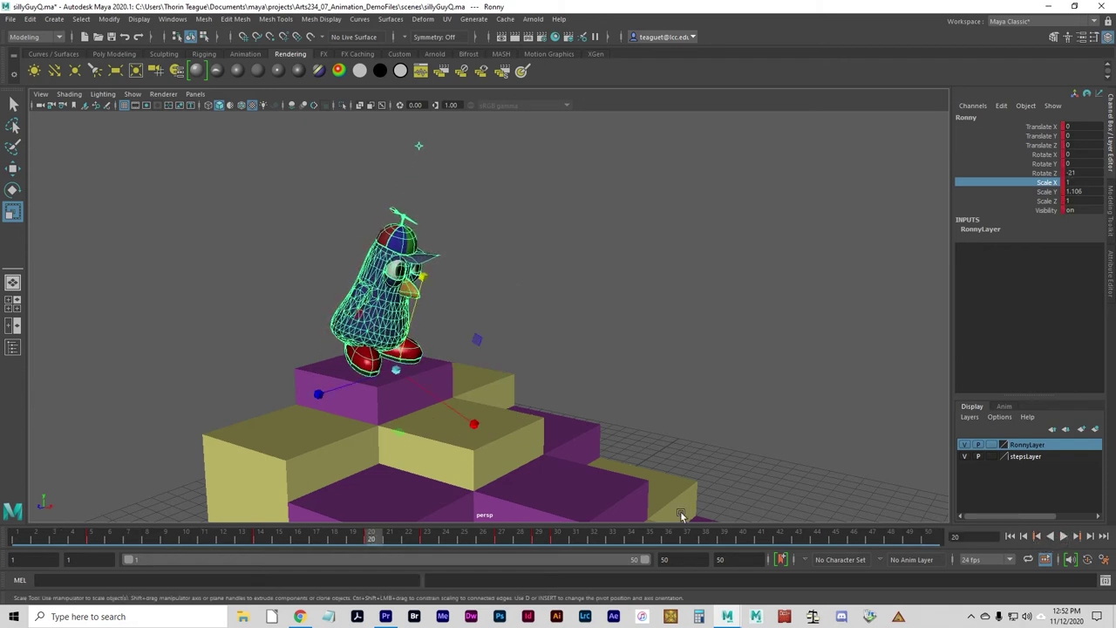
mouse_move(374, 550)
mouse_down()
mouse_move(98, 540)
mouse_move(354, 538)
mouse_move(90, 539)
mouse_move(392, 539)
mouse_move(3, 528)
mouse_up()
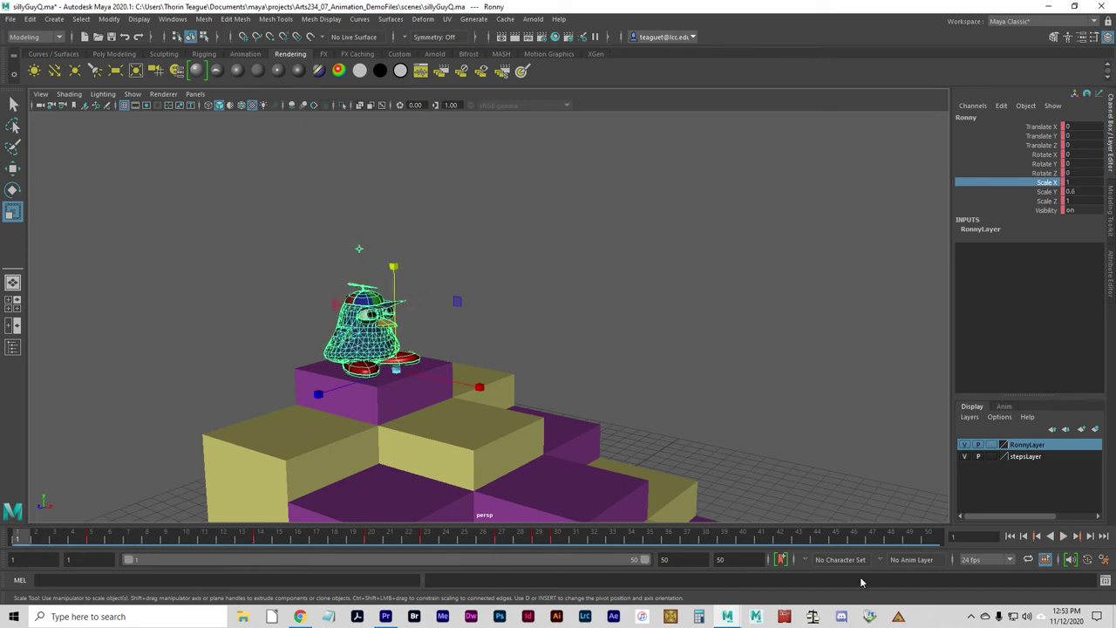
key(w)
click(1064, 536)
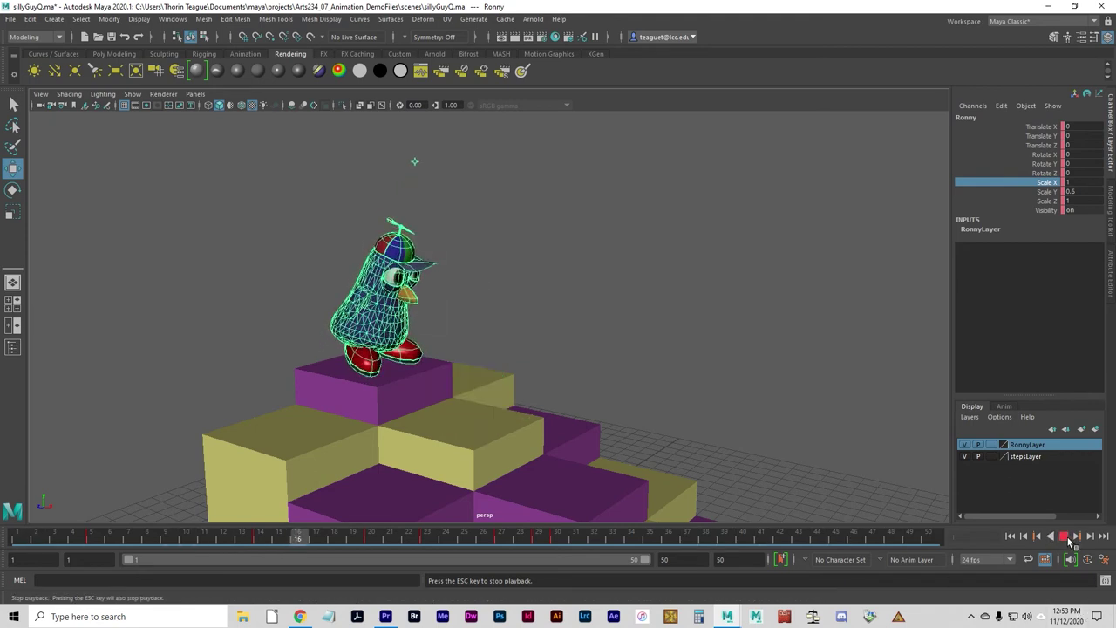
click(1063, 535)
click(239, 538)
drag(239, 538, 224, 539)
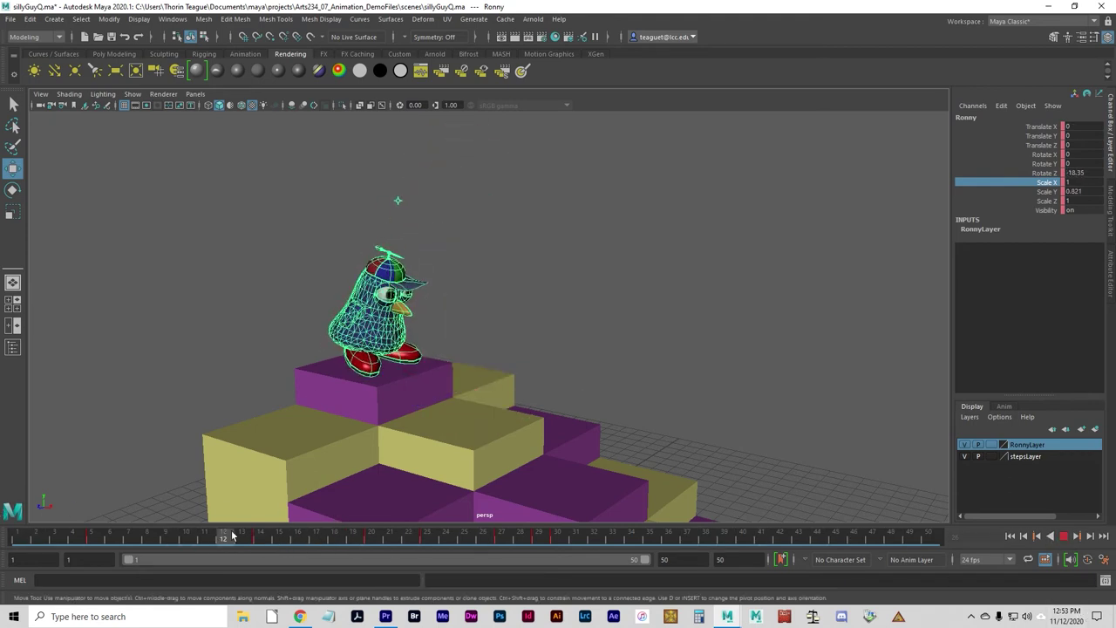
key(alt+v)
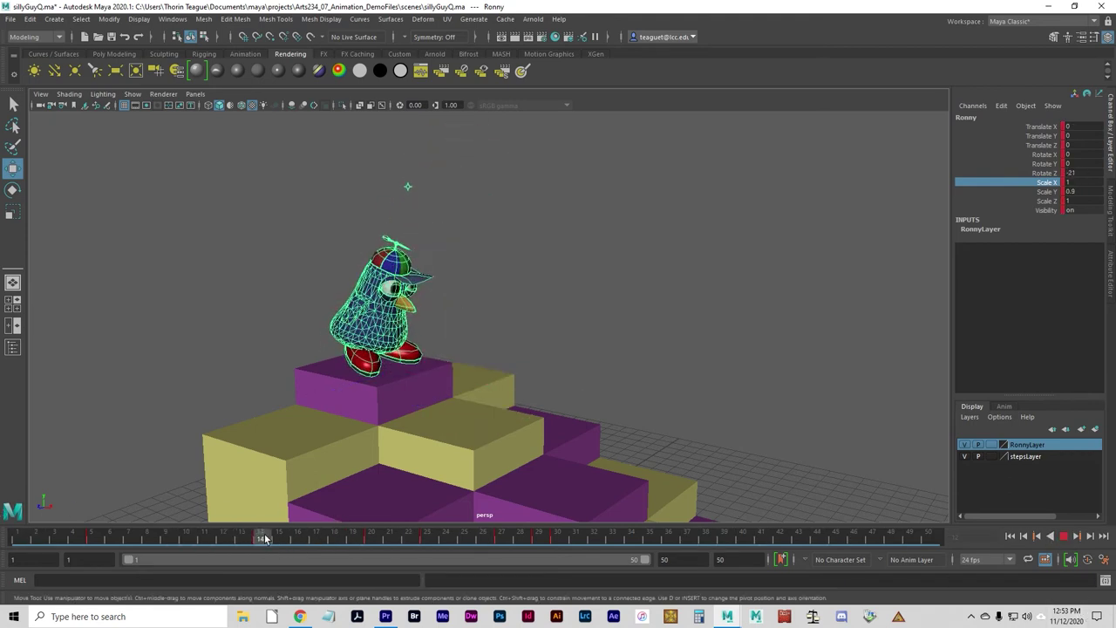
click(251, 538)
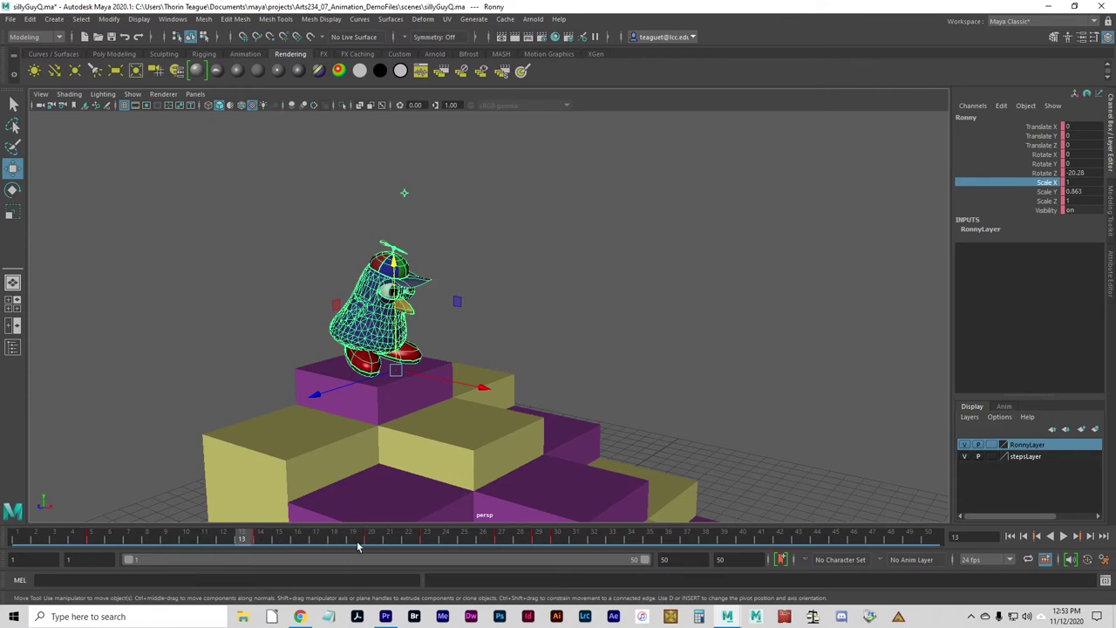
click(253, 545)
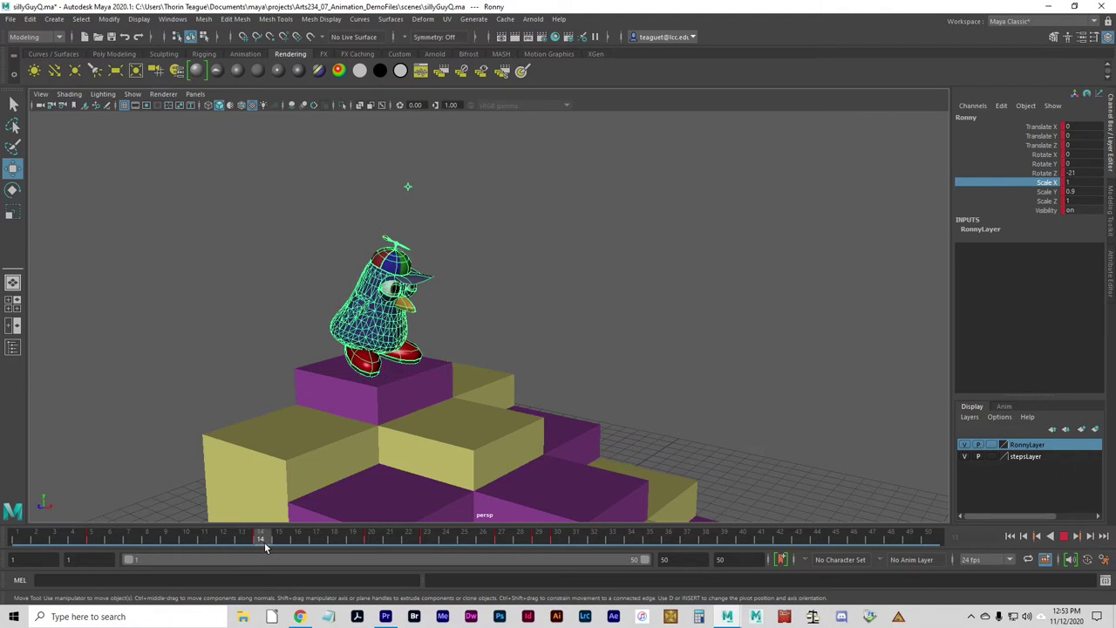
mouse_move(259, 539)
mouse_down()
mouse_move(372, 540)
mouse_move(269, 542)
mouse_up()
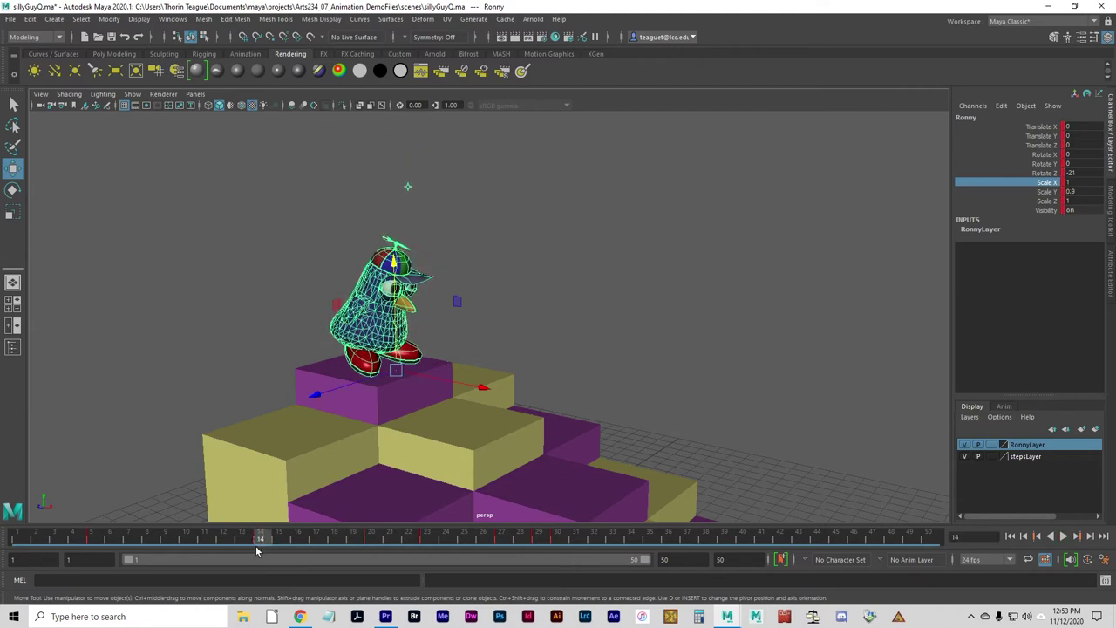
- Highlight the frame range around Ronny's frame 14 key, narrowing it from frames 12–15 to frames 13–14
click(242, 535)
double_click(241, 535)
click(259, 537)
click(236, 540)
drag(236, 541, 284, 540)
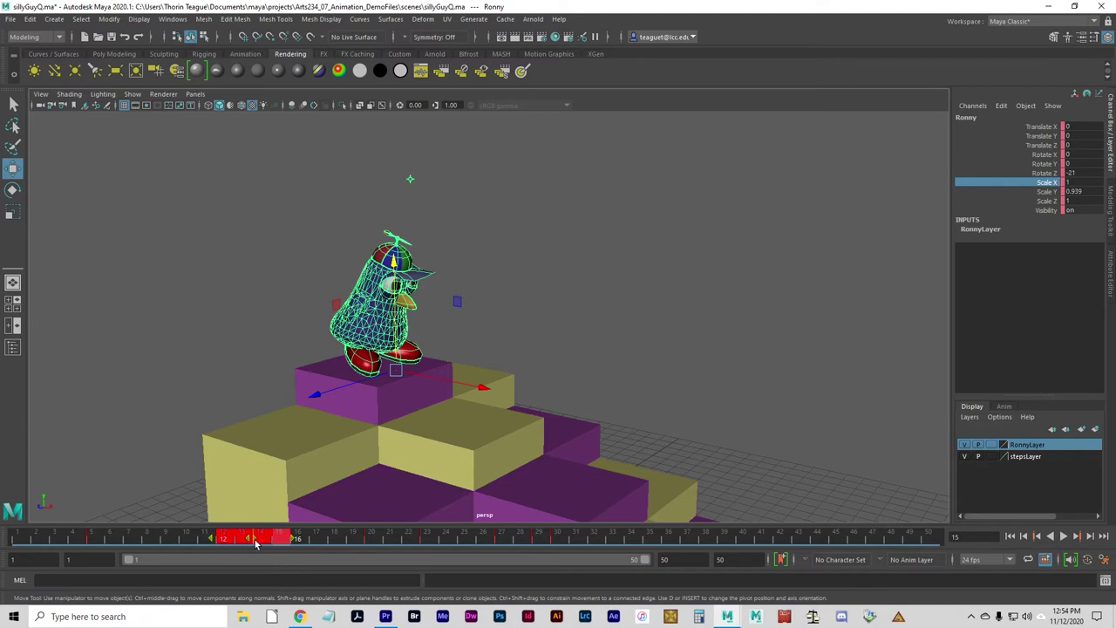
drag(294, 540, 278, 538)
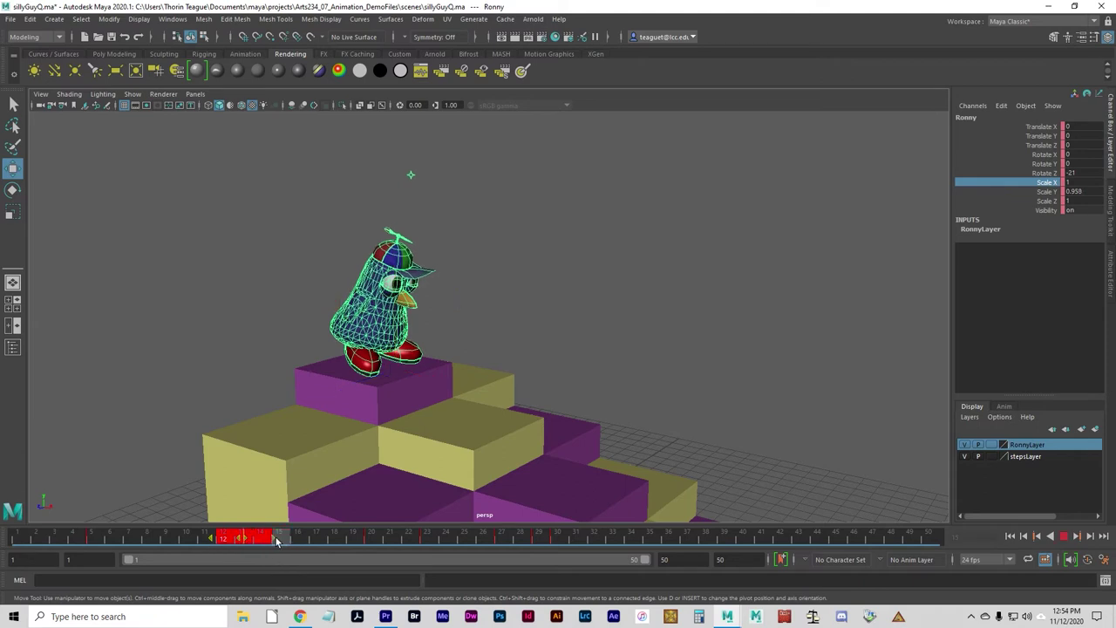
drag(211, 540, 233, 540)
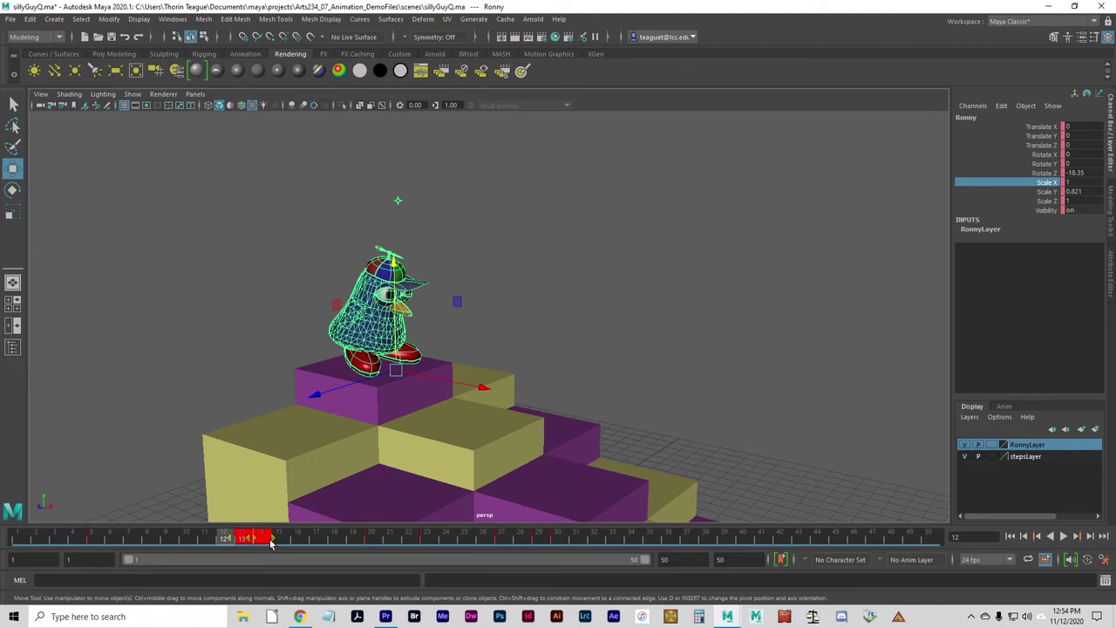
- Reselect the frames 13–14 range around the lean key and clear the selection
mouse_move(272, 543)
shift+mouse_down()
mouse_move(375, 541)
mouse_move(243, 538)
mouse_move(279, 538)
shift+mouse_up()
click(305, 541)
double_click(242, 539)
click(243, 538)
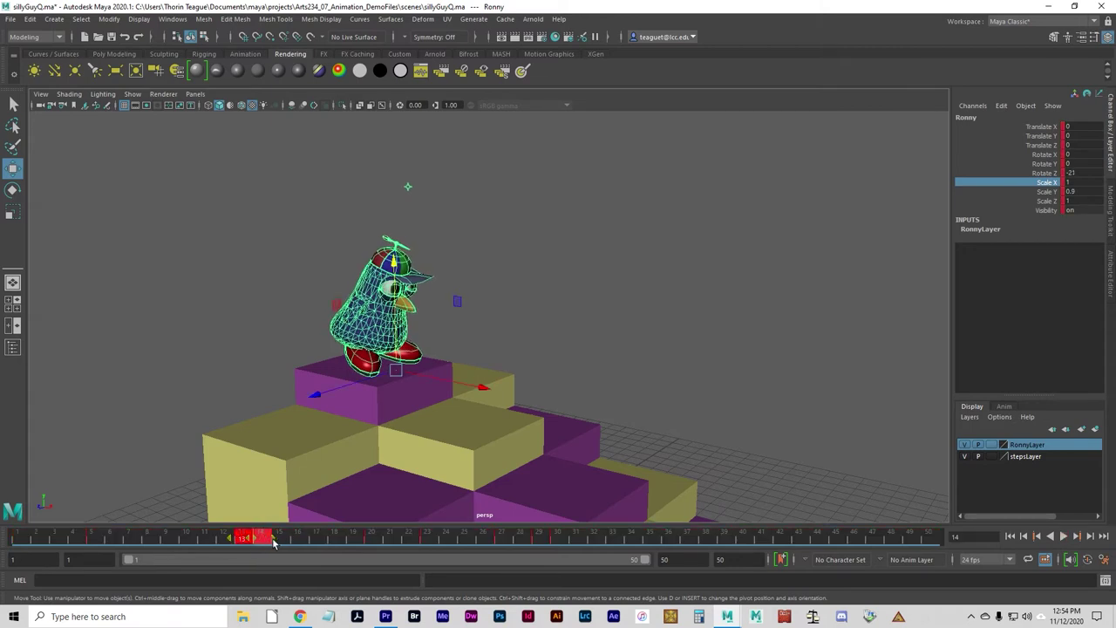
click(298, 538)
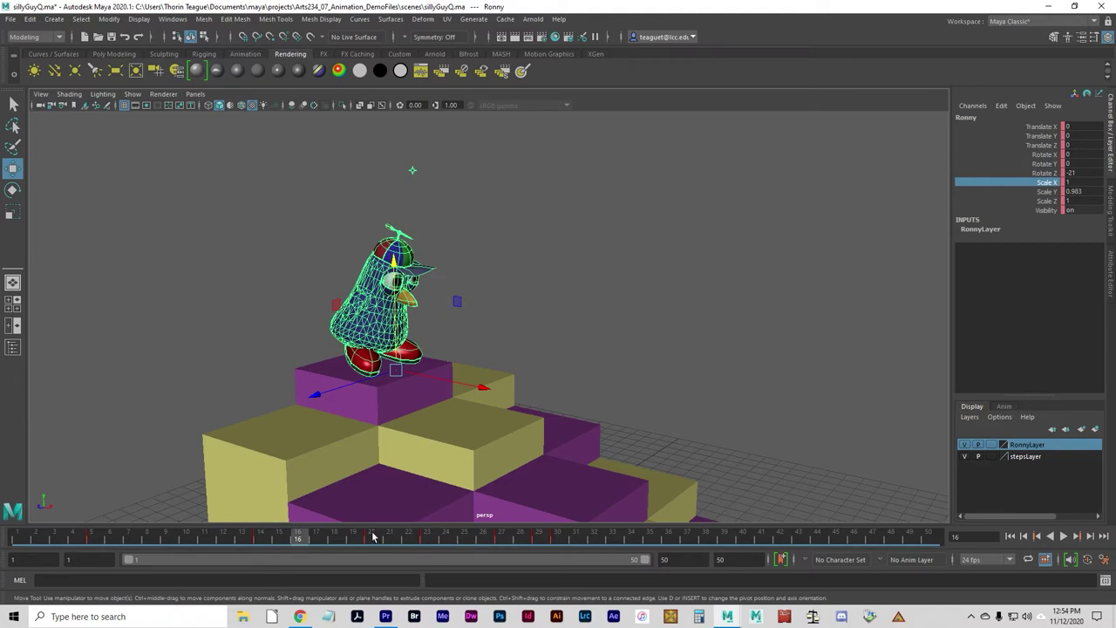
- Try to stretch the jump and landing keys in frames 19–31 out to about frame 39, and undo the change
shift+drag(361, 537, 593, 538)
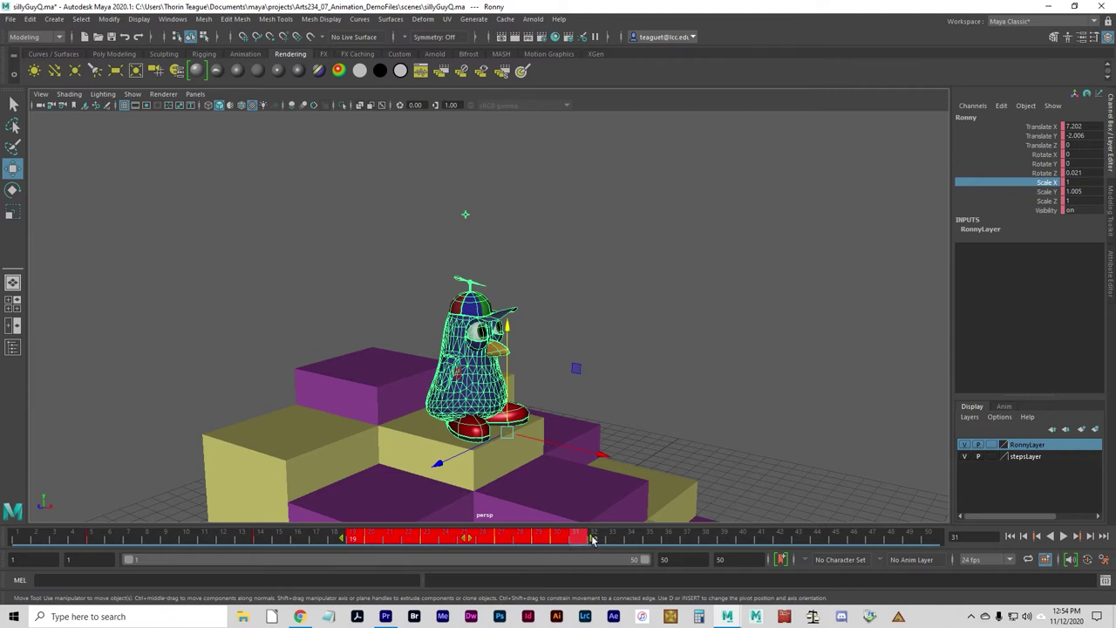
shift+drag(592, 538, 723, 538)
key(ctrl+z)
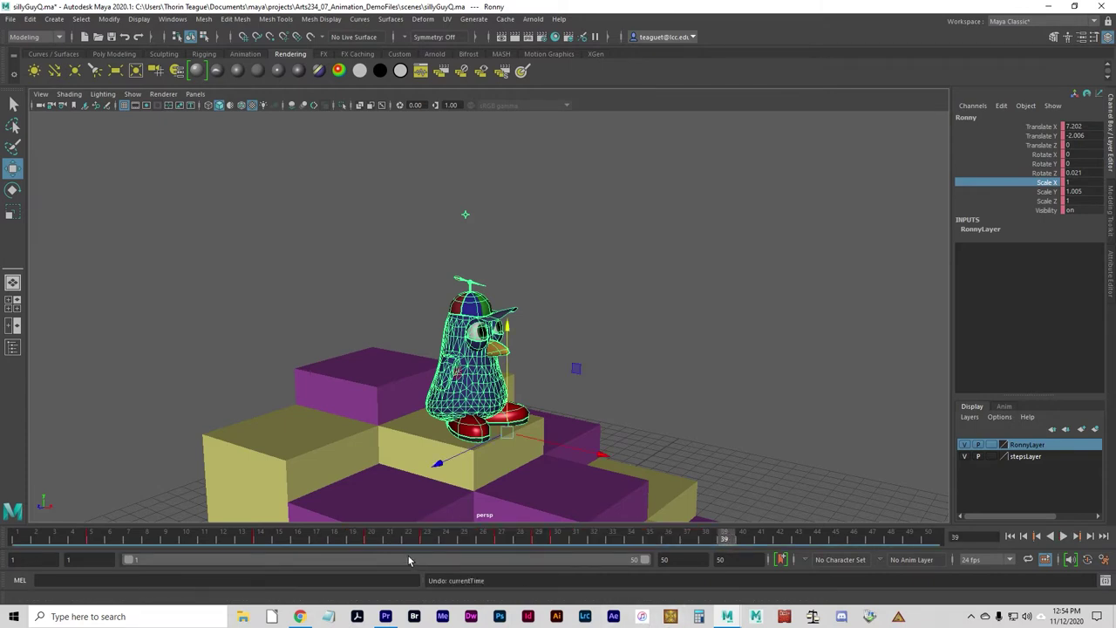
- Select the range around Ronny's lean key at frame 14 and move the key to frame 18
click(252, 537)
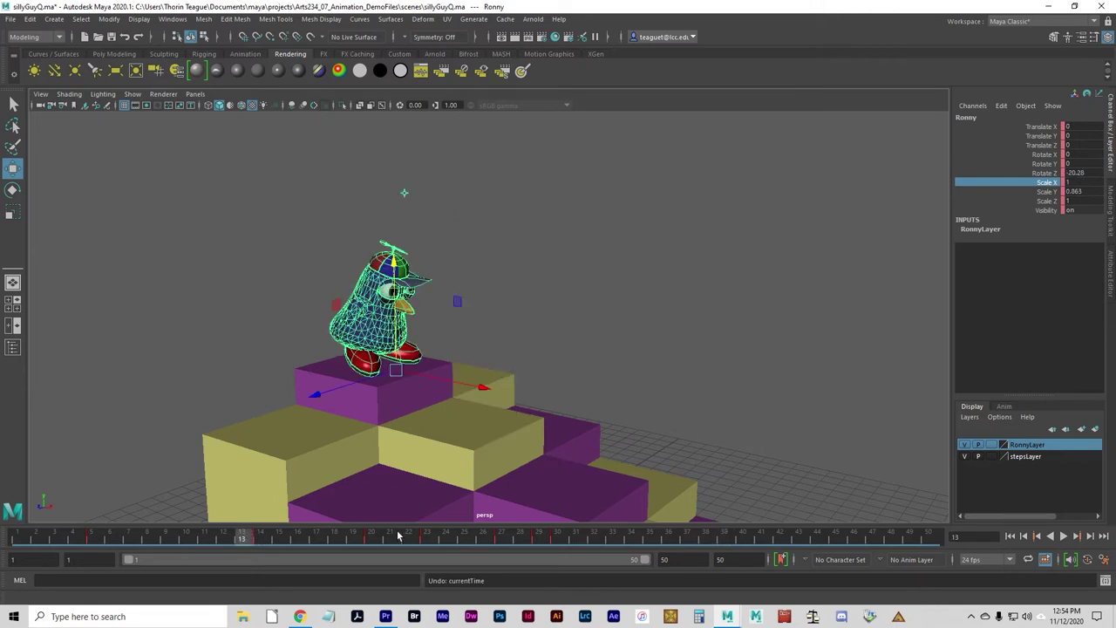
click(352, 538)
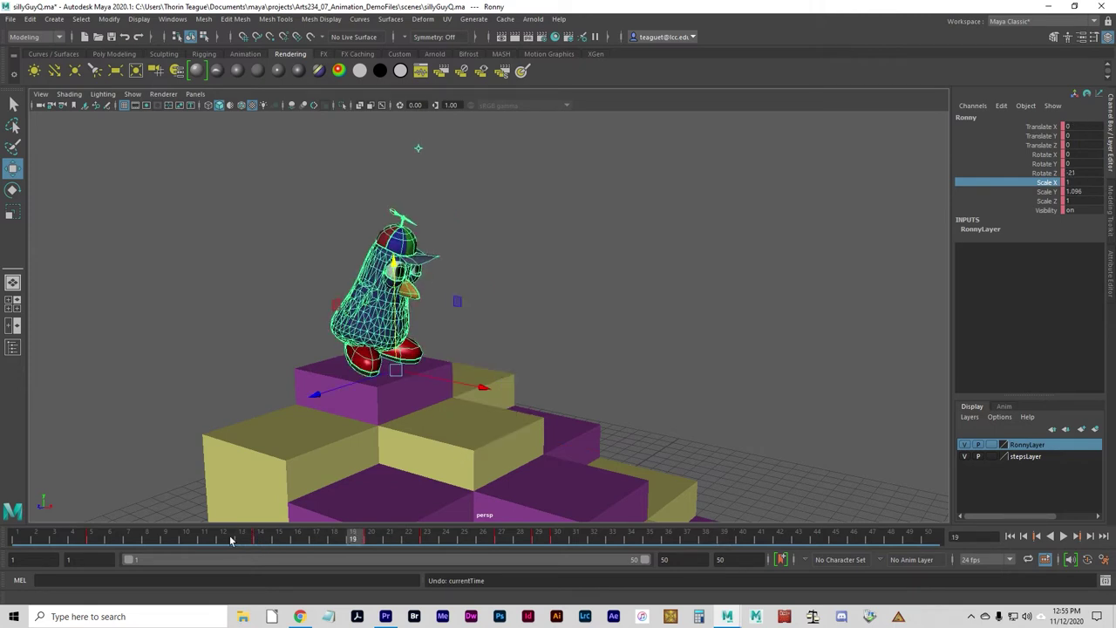
mouse_move(230, 541)
shift+mouse_down()
mouse_move(354, 539)
mouse_move(327, 538)
mouse_move(337, 538)
shift+mouse_up()
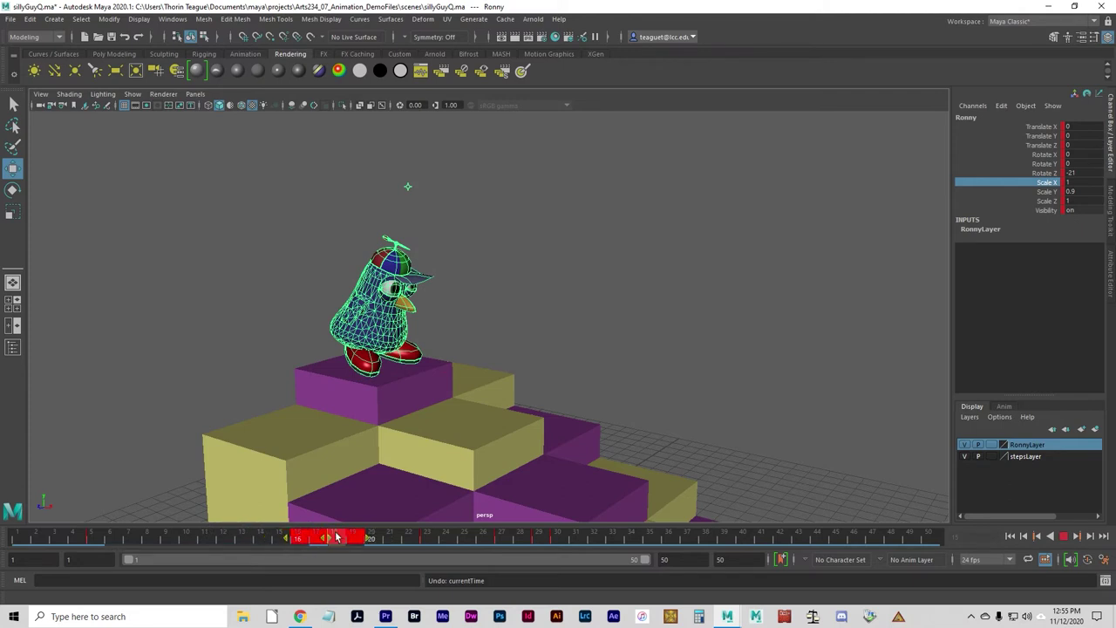
- Scrub between frames 13 and 18 and play the animation to review the timing of Ronny's lean
click(243, 539)
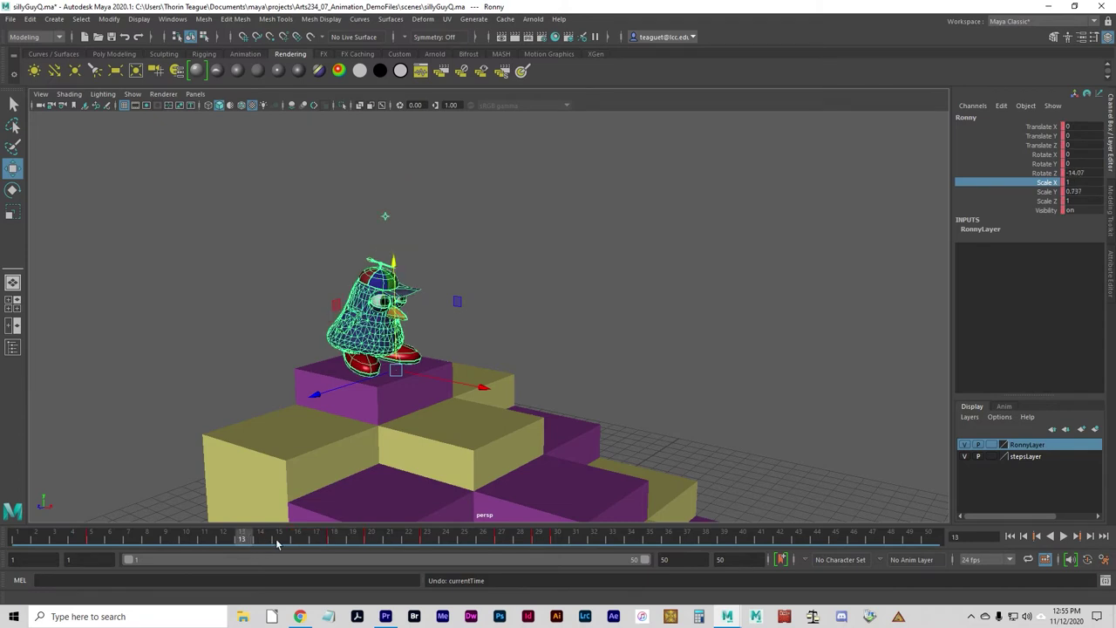
click(333, 539)
click(302, 538)
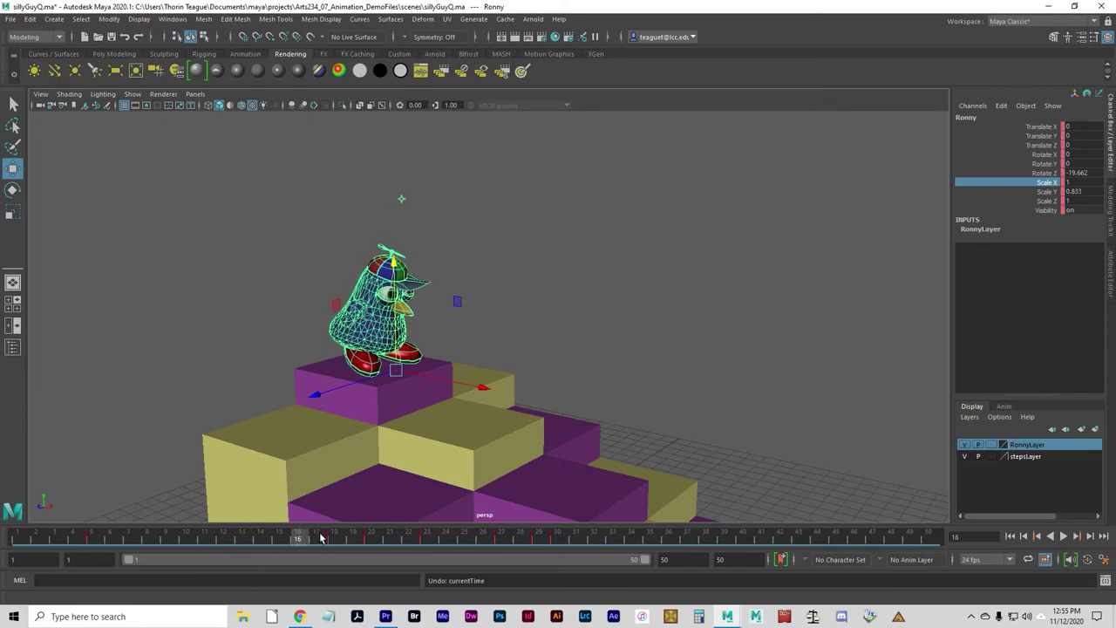
key(alt+v)
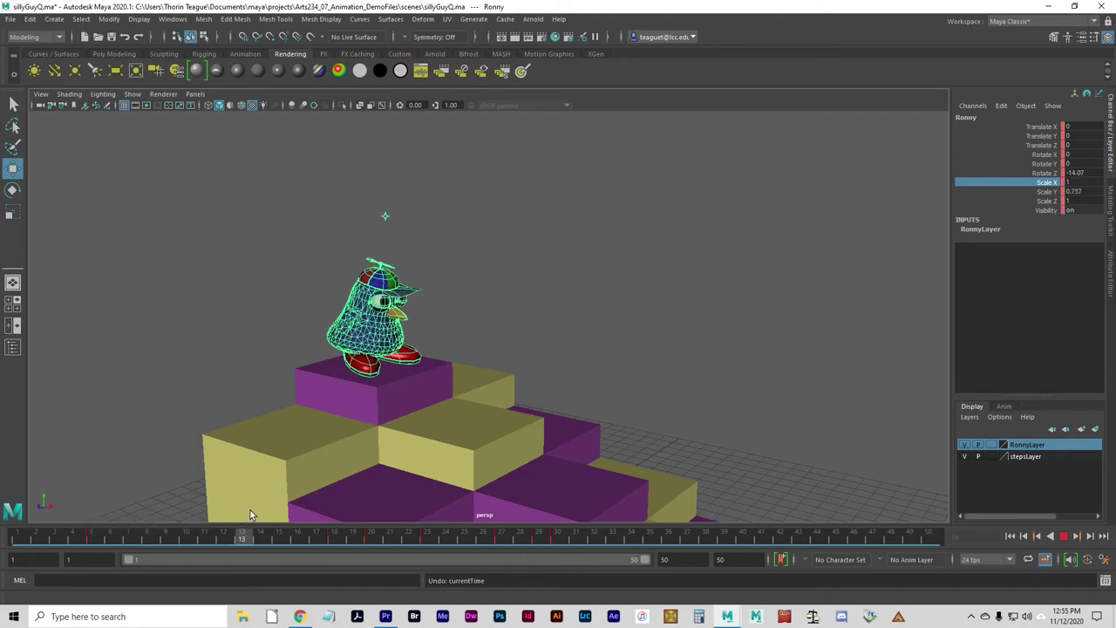
click(46, 538)
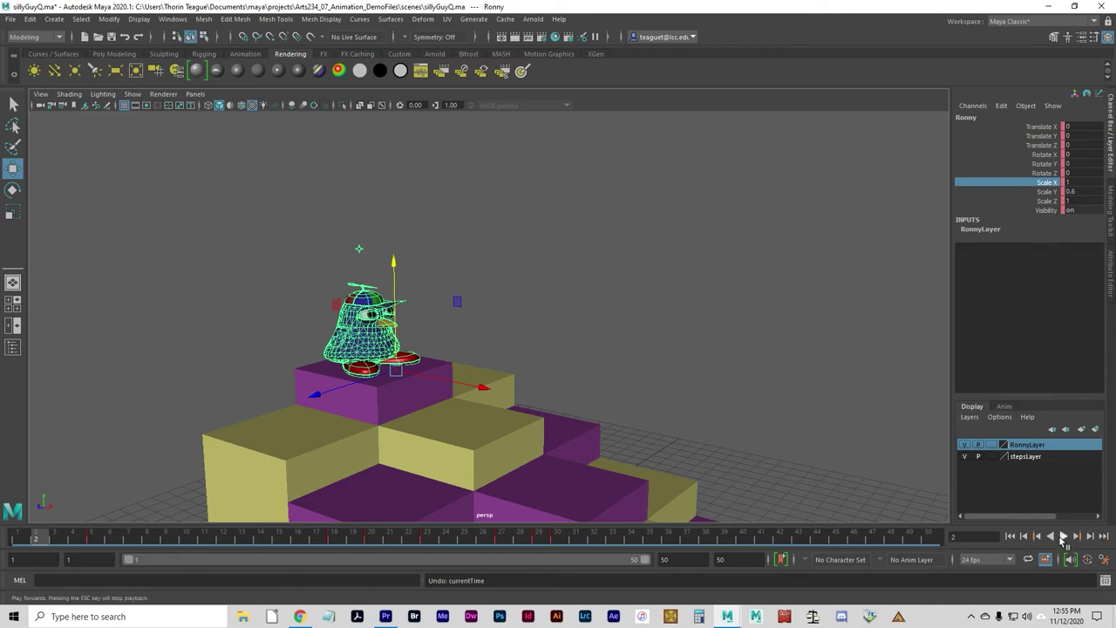
- Play the character's jump animation, stop it, and scrub back through the opening frames
click(1064, 537)
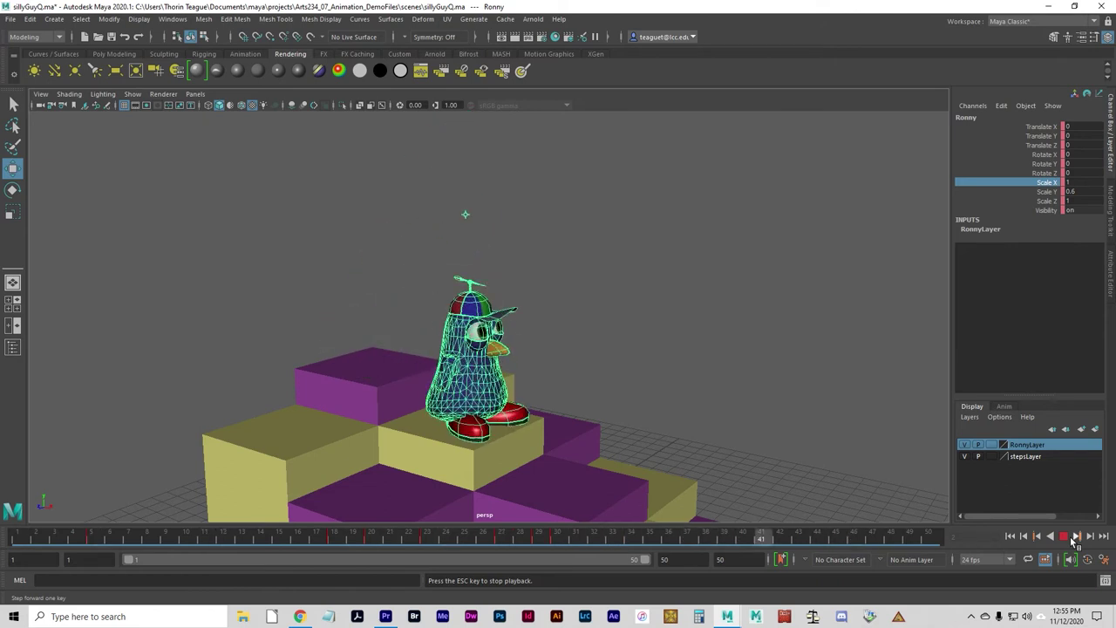
click(1063, 538)
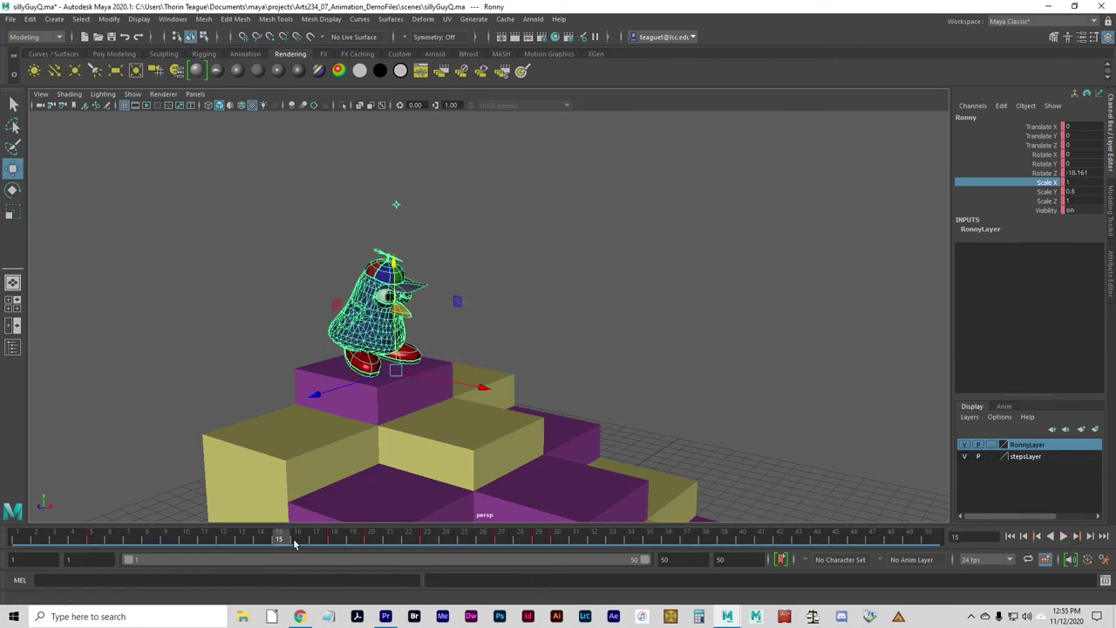
mouse_move(294, 543)
mouse_down()
mouse_move(349, 539)
mouse_move(90, 539)
mouse_move(100, 541)
mouse_up()
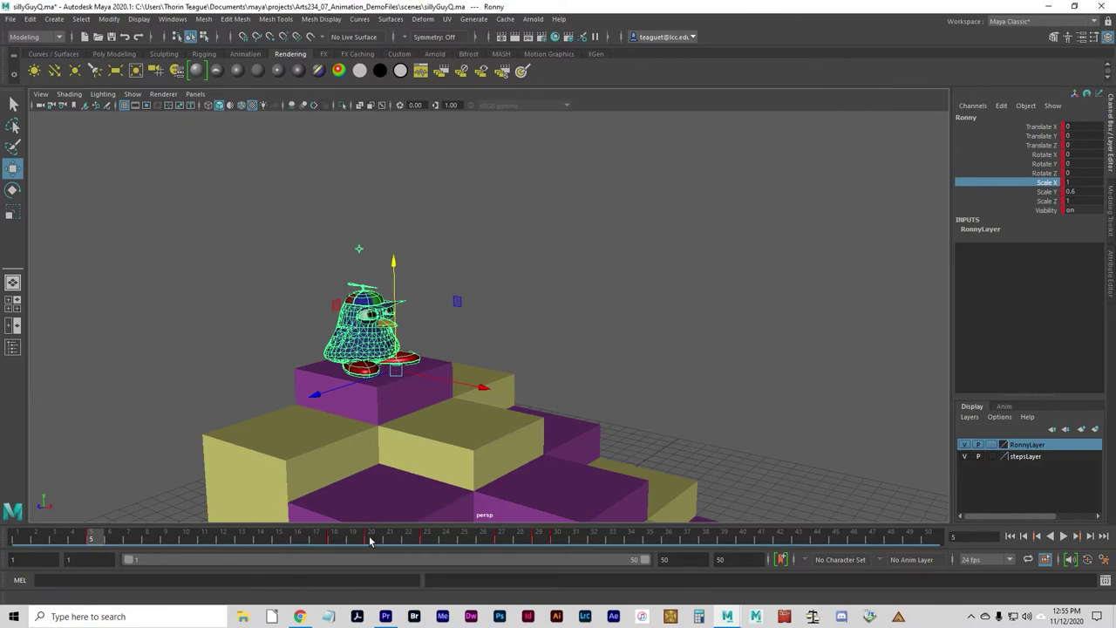
- At frame 5, set the character's Scale Y to 1 and key all its channels
mouse_move(96, 539)
mouse_down()
mouse_move(349, 540)
mouse_move(98, 552)
mouse_move(345, 548)
mouse_move(158, 538)
mouse_move(109, 540)
mouse_move(396, 546)
mouse_move(95, 540)
mouse_up()
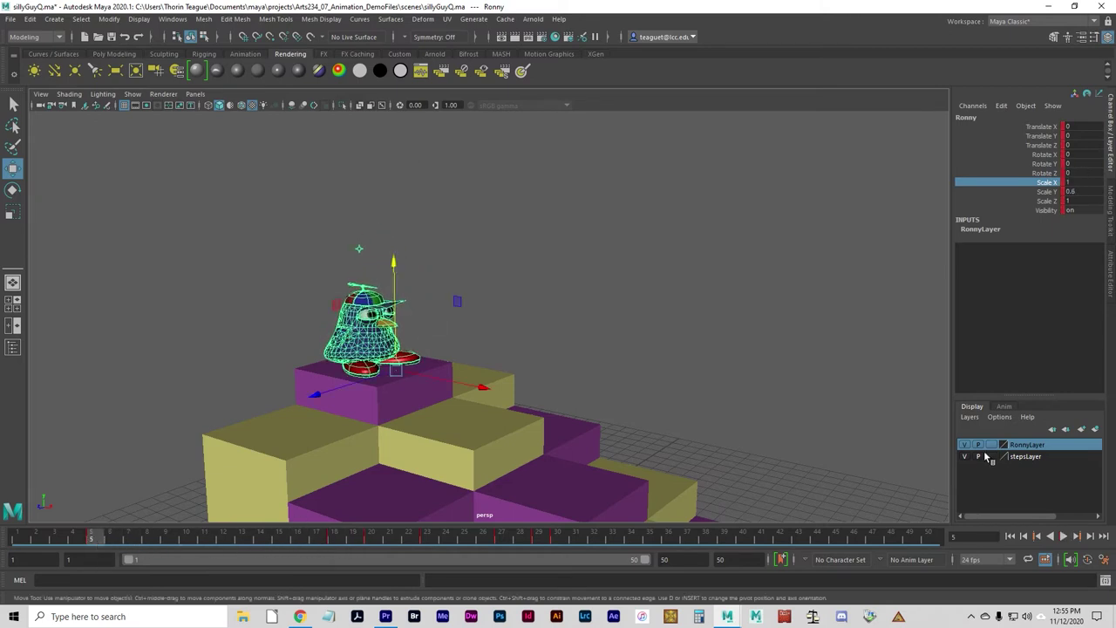
click(1086, 191)
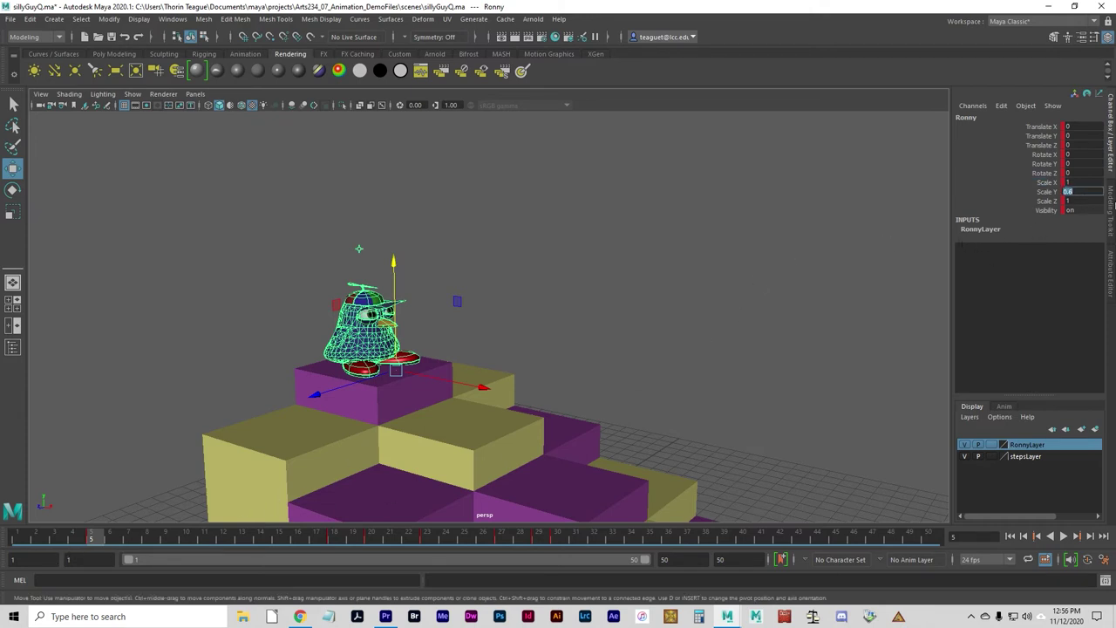
text(1)
key(Return)
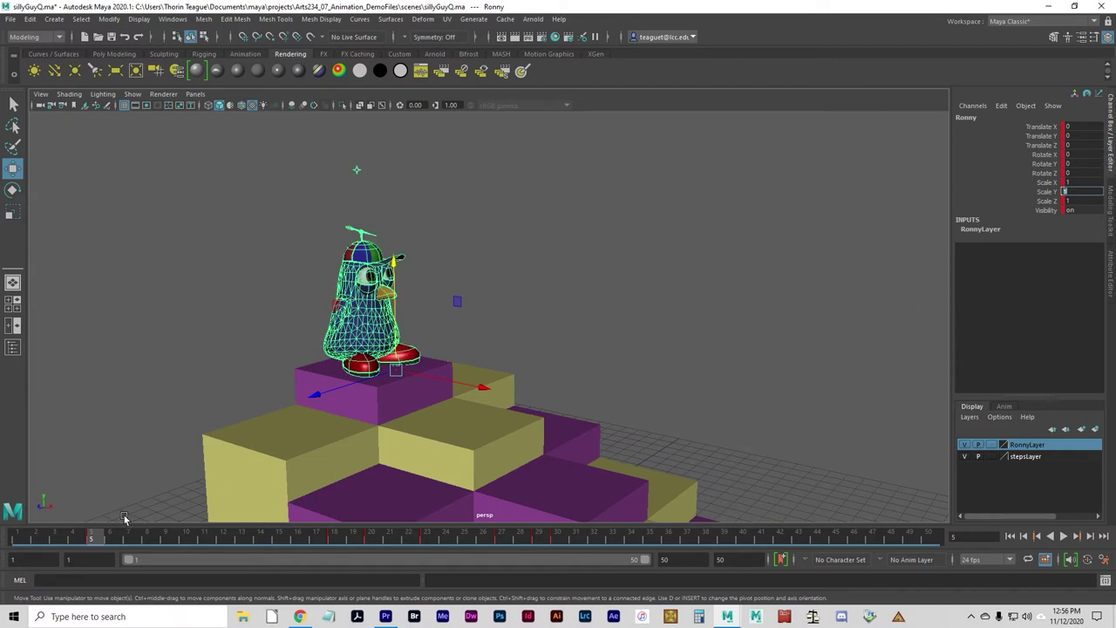
mouse_move(96, 538)
mouse_down()
mouse_move(139, 538)
mouse_move(91, 538)
mouse_up()
text(1)
key(Return)
click(978, 175)
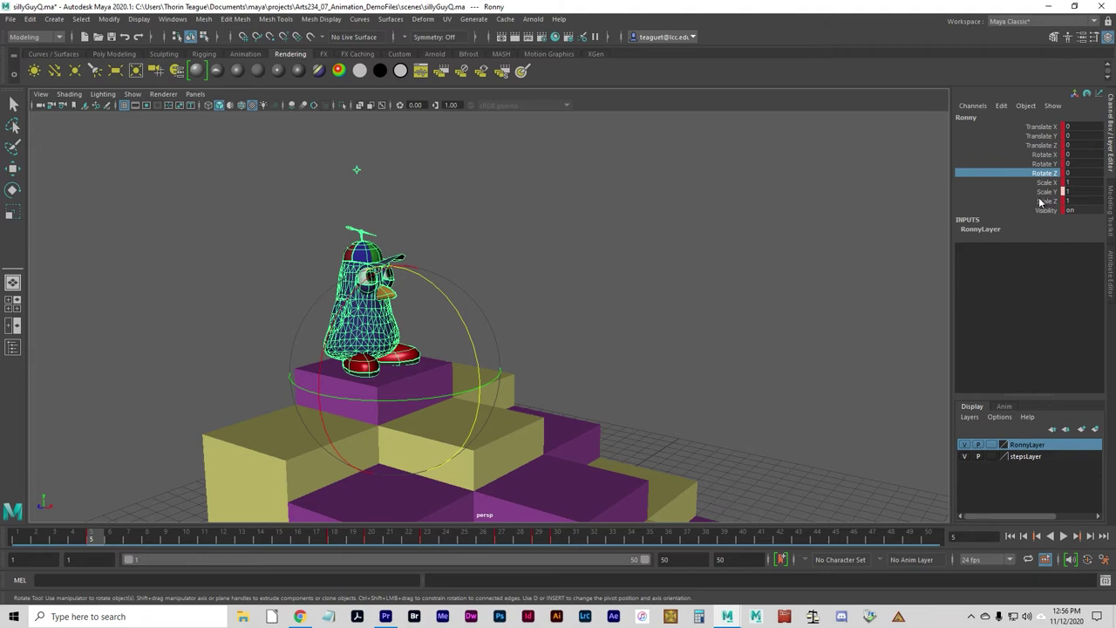
key(s)
- At frame 16, set the character's Scale Y to 1 and key the leaning pose
mouse_move(93, 542)
mouse_down()
mouse_move(74, 543)
mouse_move(342, 549)
mouse_move(103, 540)
mouse_move(397, 538)
mouse_move(96, 538)
mouse_move(343, 538)
mouse_up()
key(alt+v)
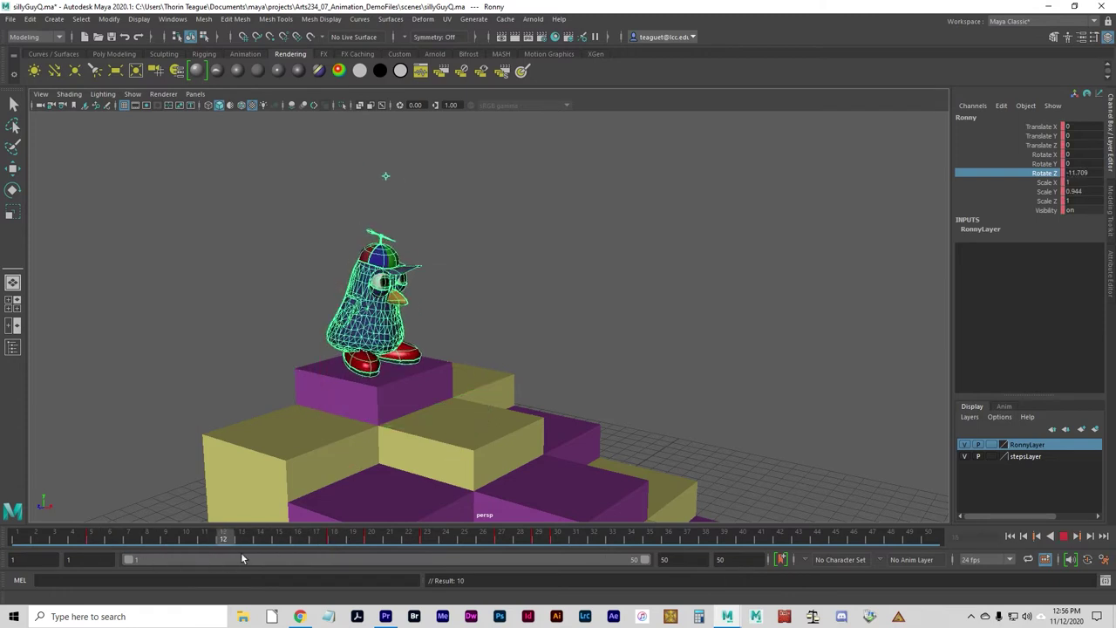
click(298, 539)
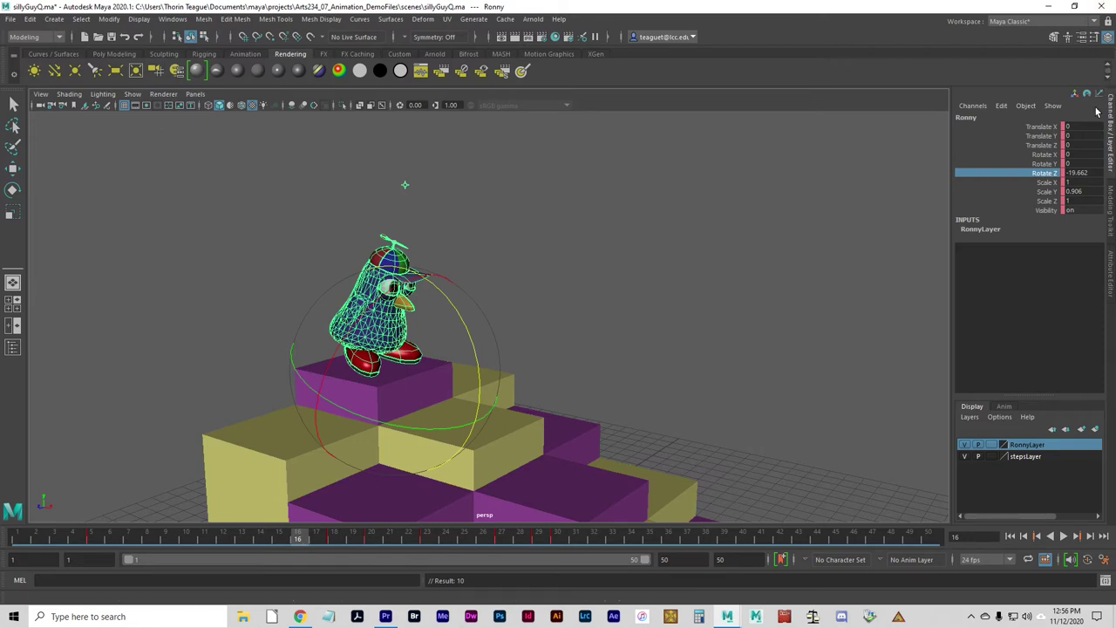
double_click(1082, 200)
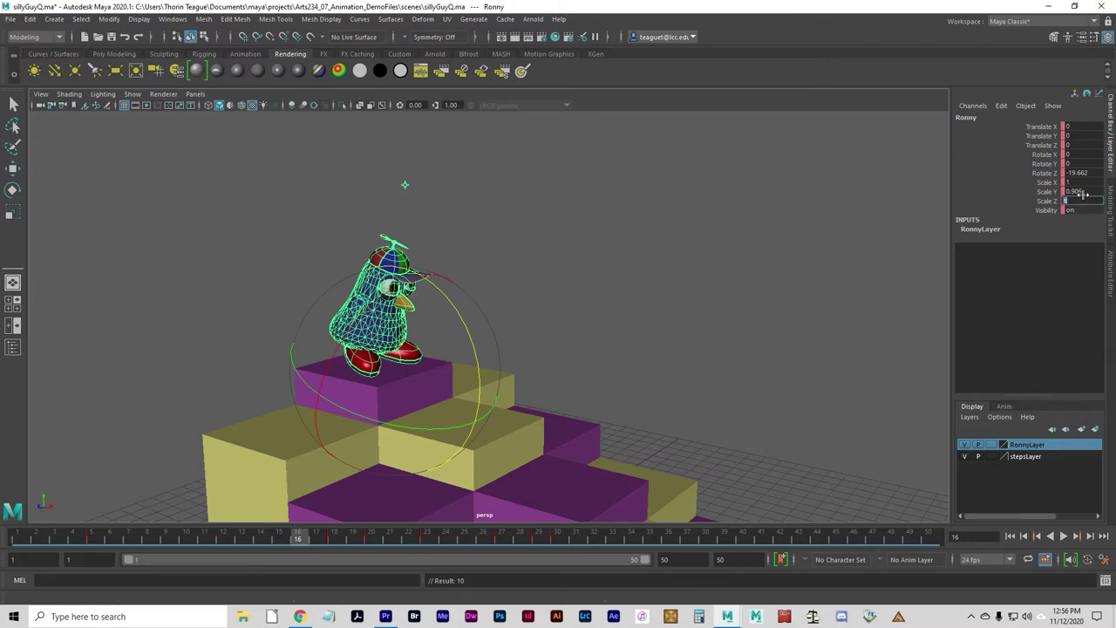
double_click(1084, 192)
text(1)
key(Return)
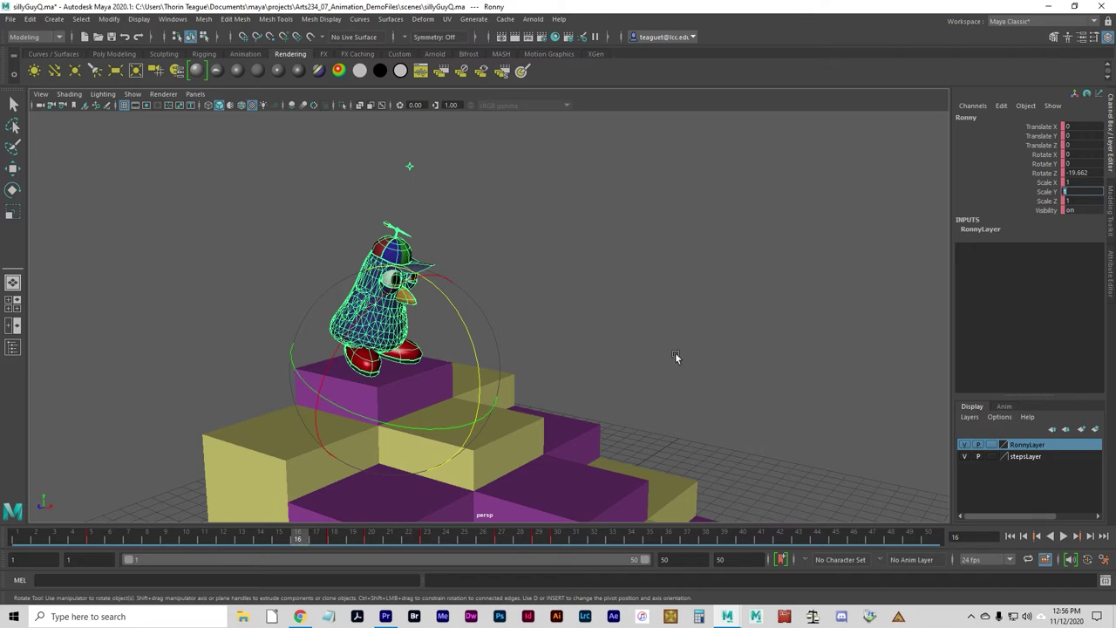
key(Tab)
key(Tab)
key(Tab)
click(1005, 173)
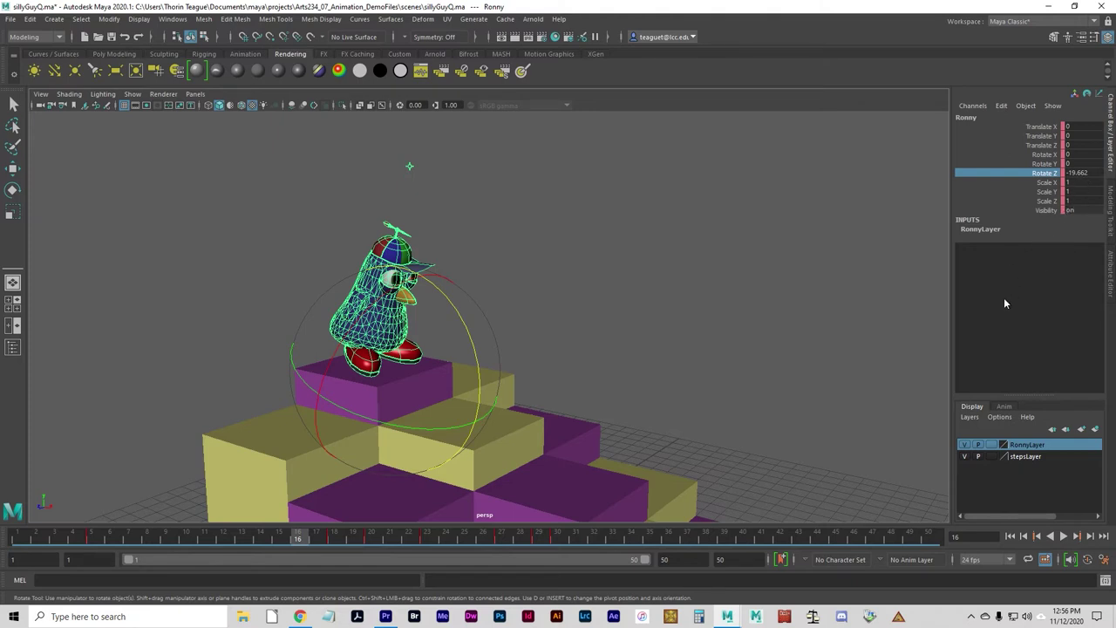
key(s)
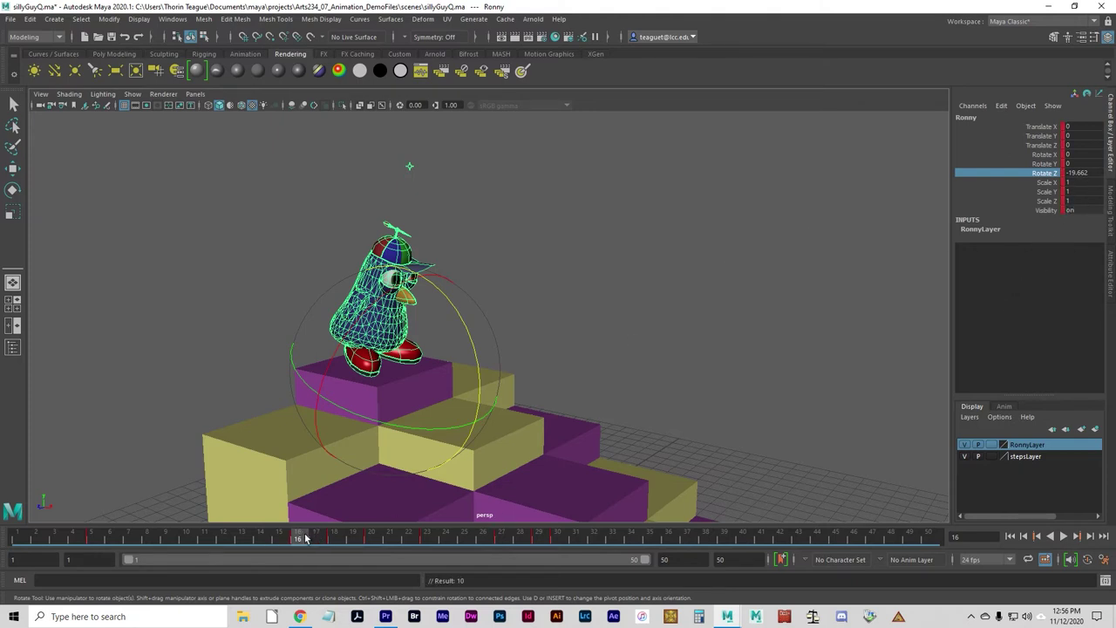
- Play the revised jump animation from frame 1 to review the timing, and stop it
drag(305, 538, 15, 538)
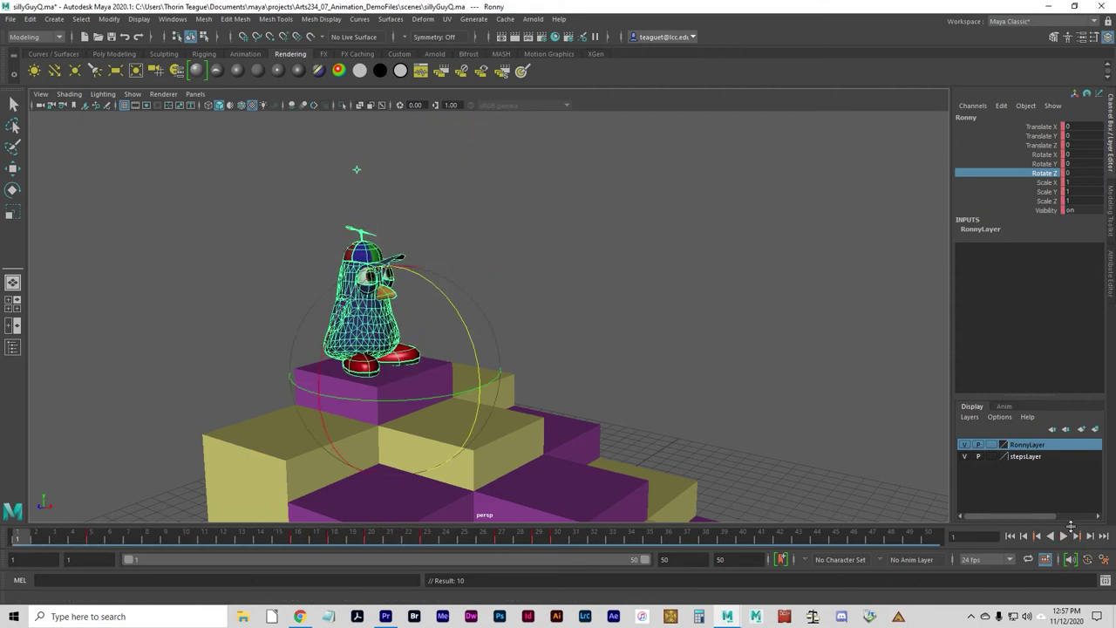
click(1064, 536)
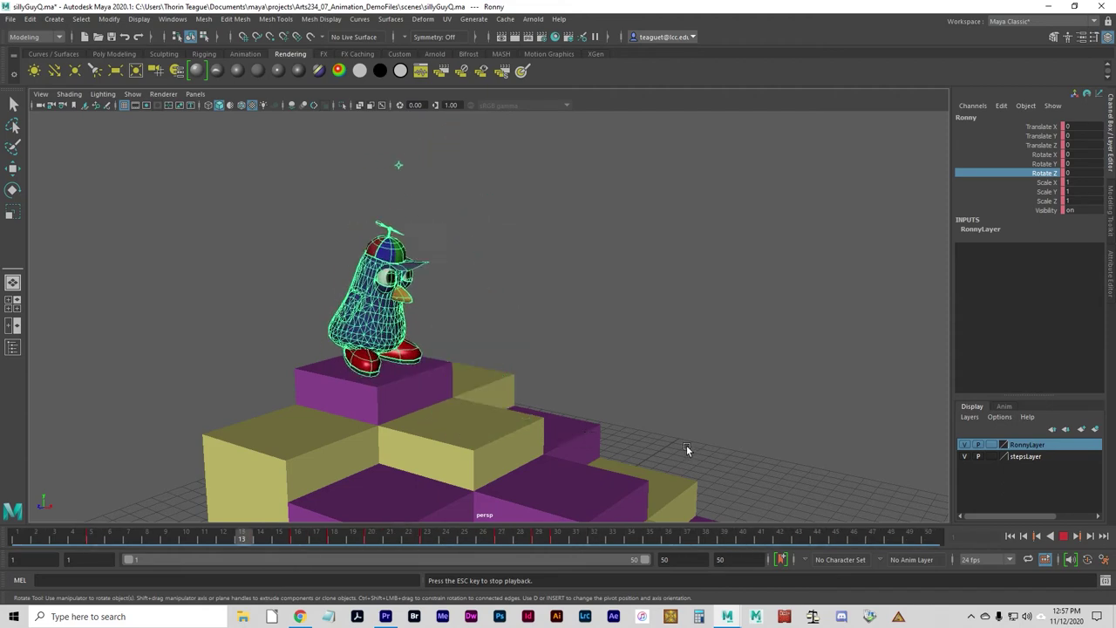
click(1064, 536)
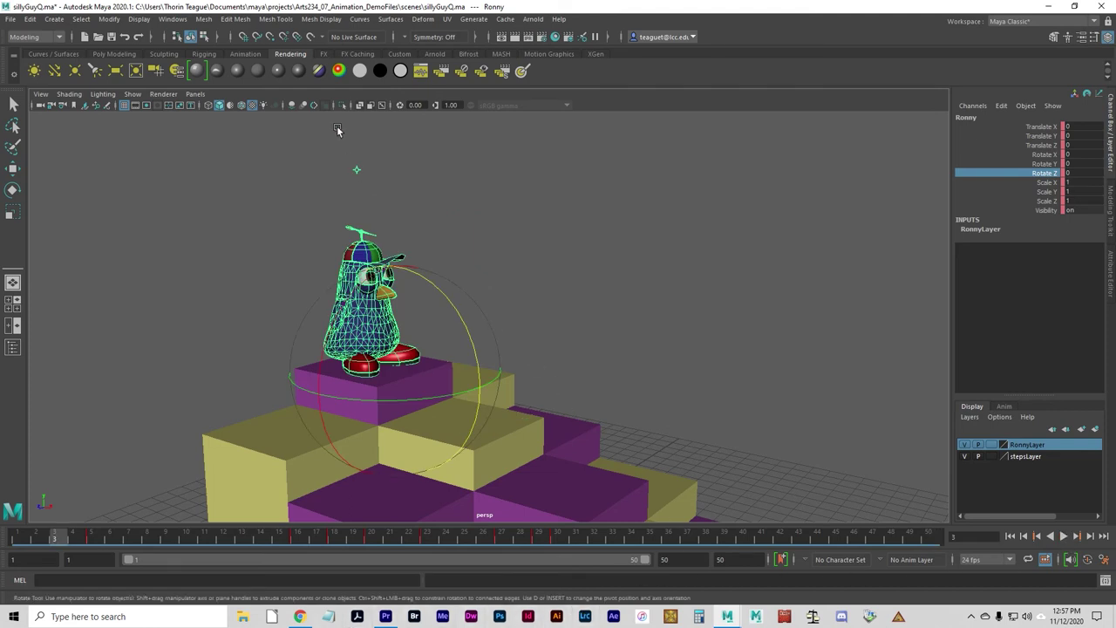
- Open the Graph Editor for the selected character and enlarge its window over the viewport
click(175, 19)
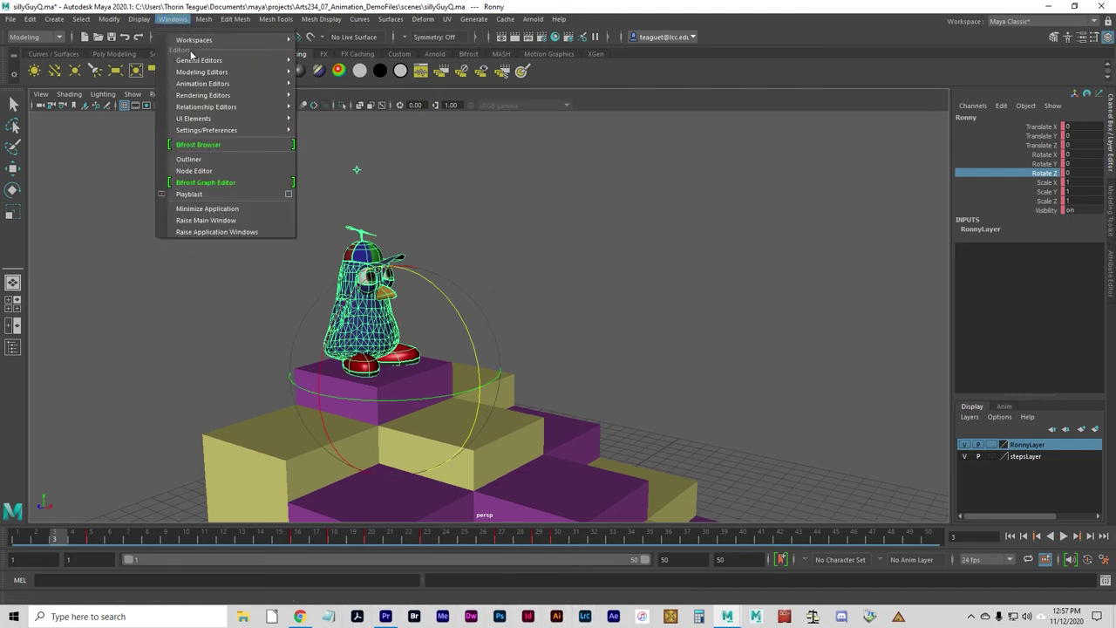
click(204, 84)
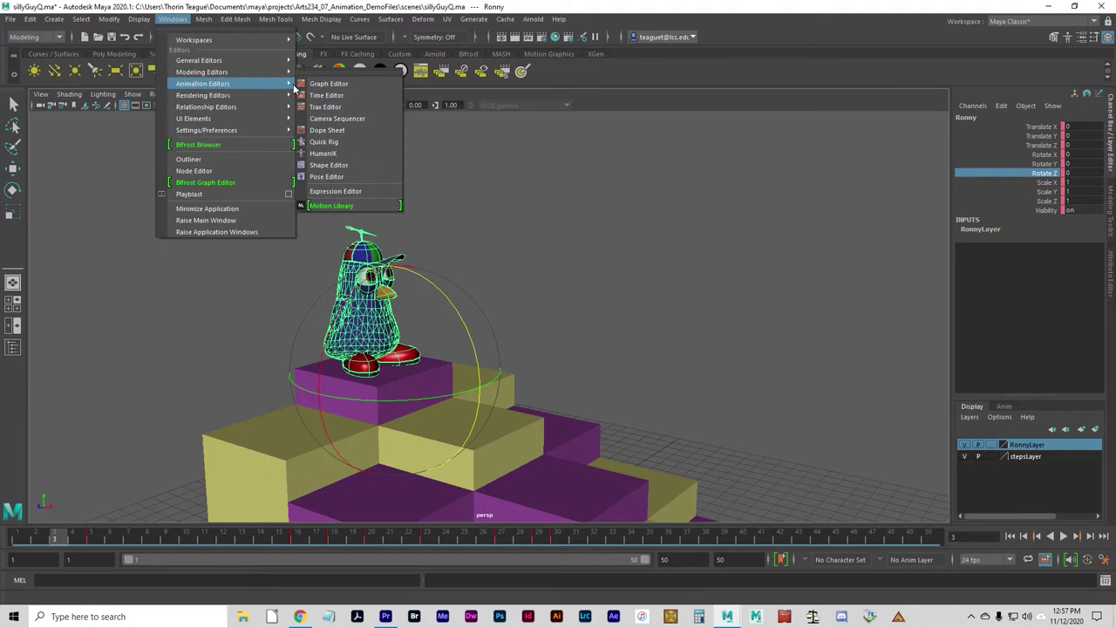
click(322, 84)
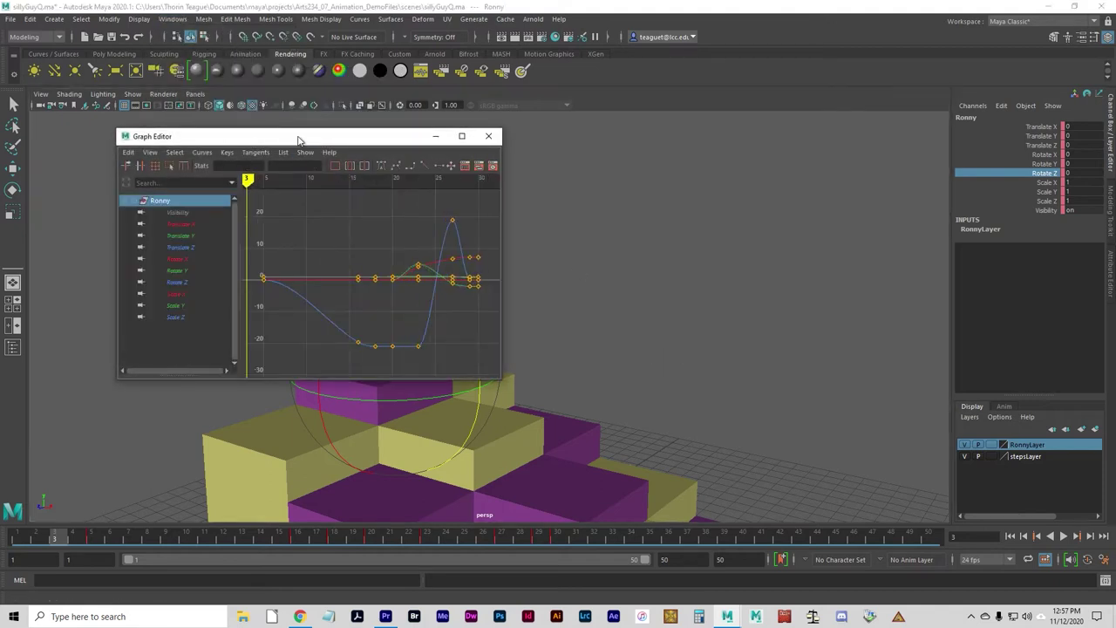
drag(299, 137, 342, 136)
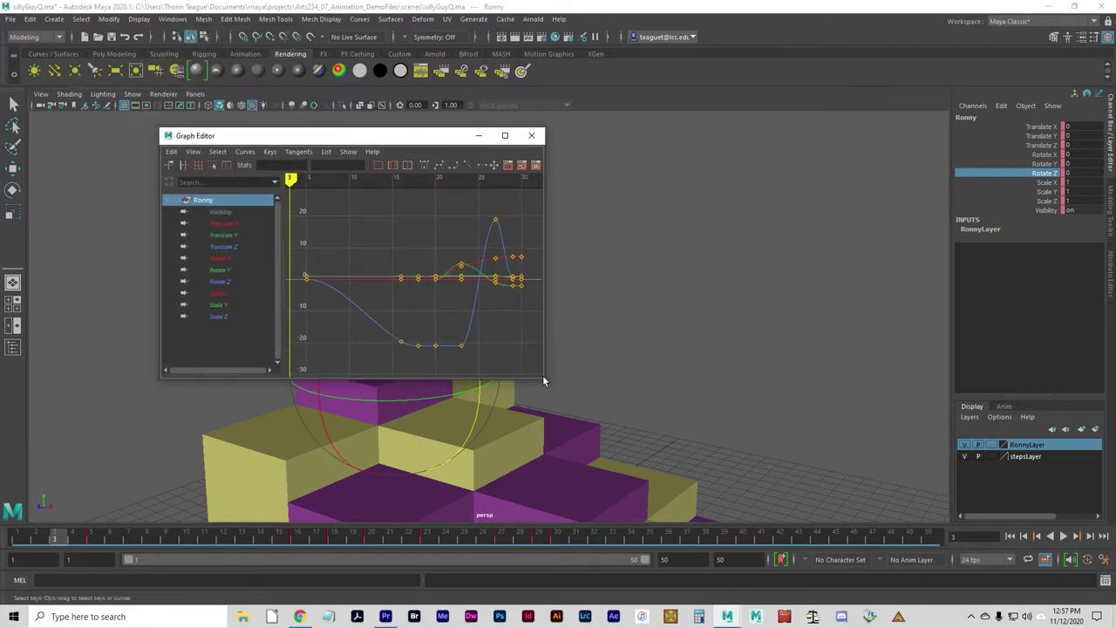
drag(542, 378, 768, 502)
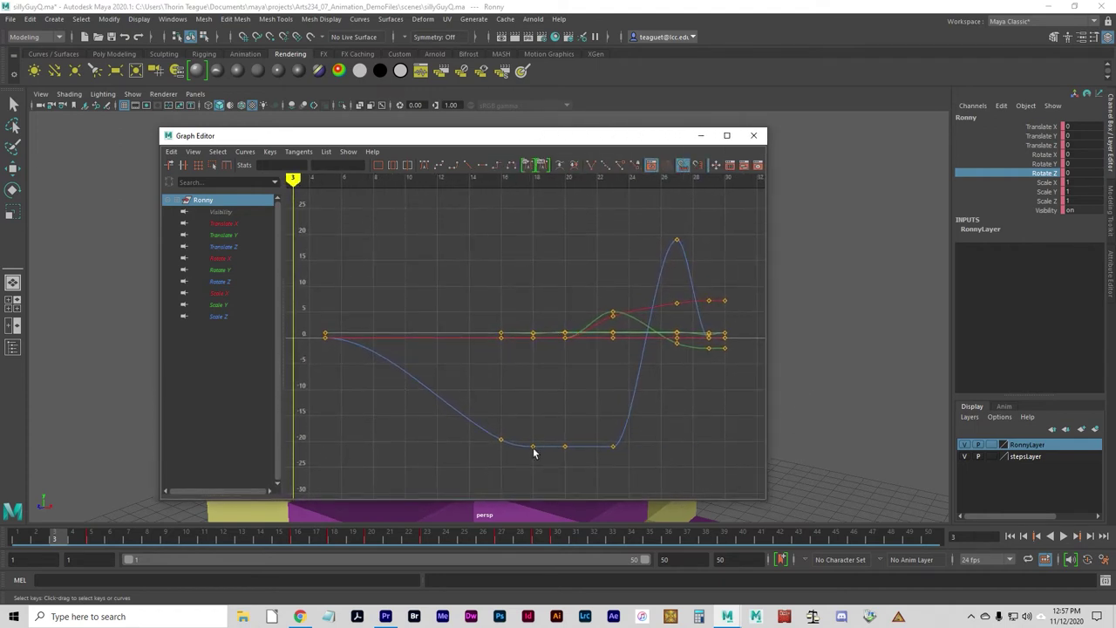
- Isolate the Translate X and Rotate Z curves in turn and scrub through frames to compare them with the motion
click(657, 288)
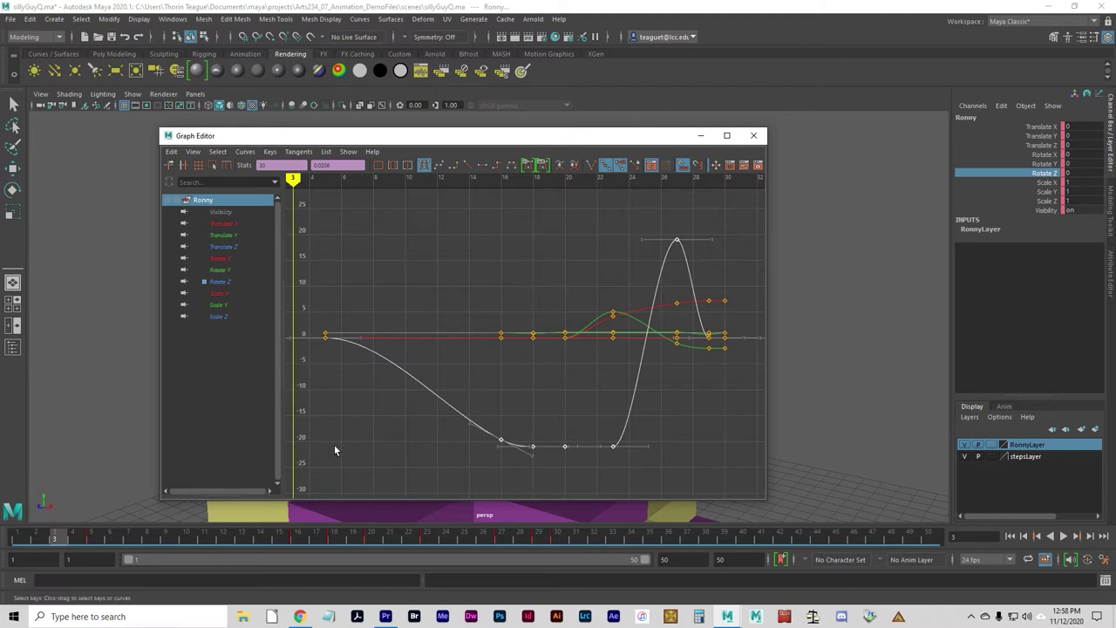
click(233, 223)
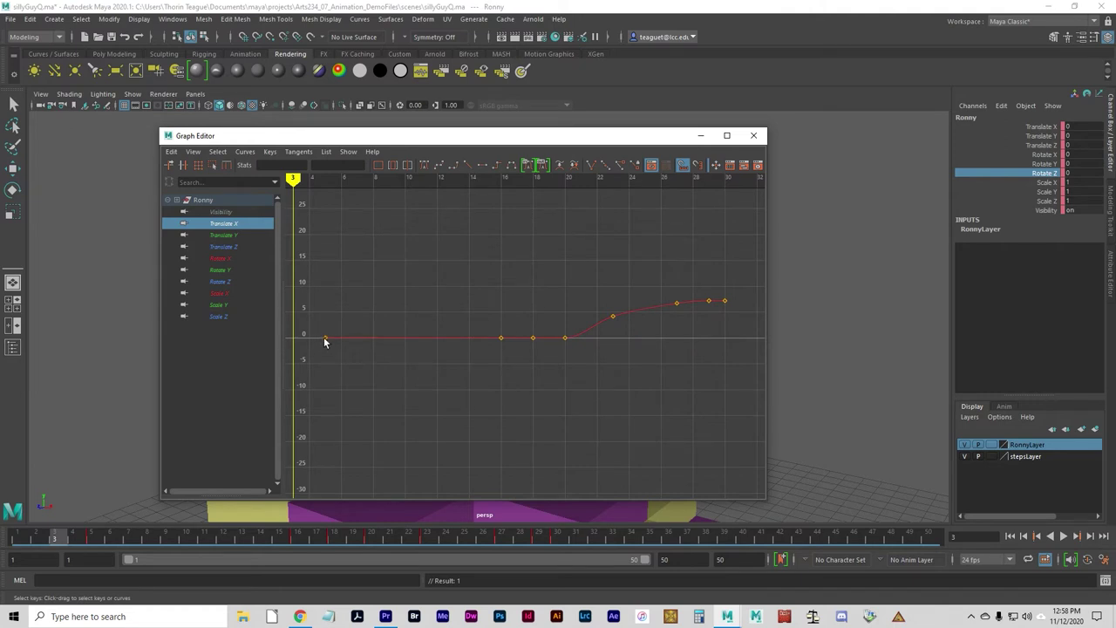
drag(293, 179, 611, 154)
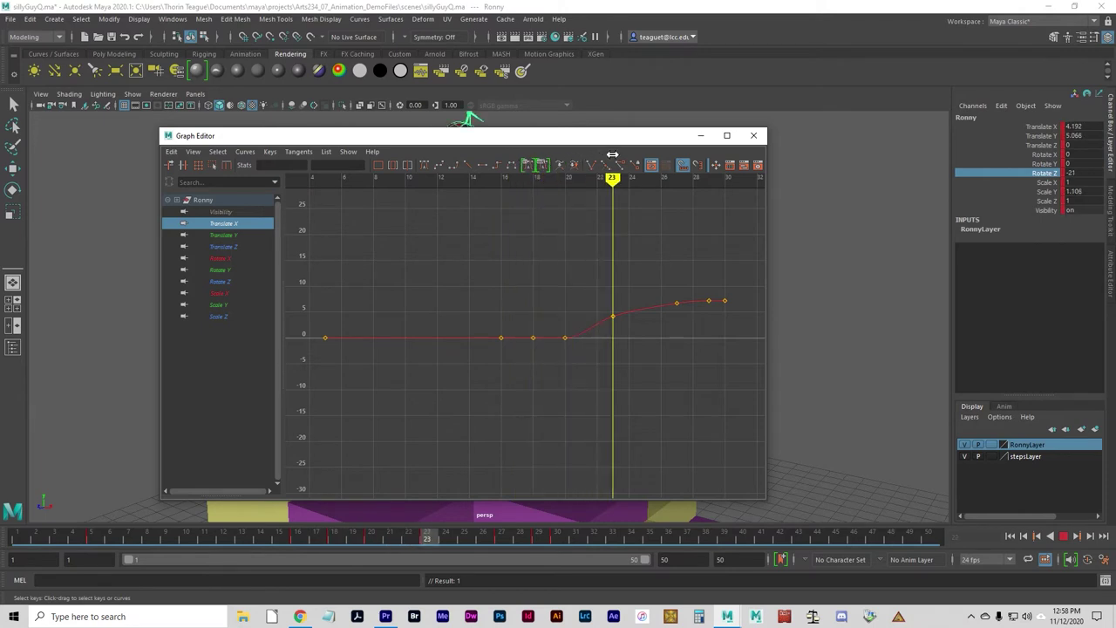
mouse_move(613, 154)
mouse_down()
mouse_move(729, 185)
mouse_move(373, 193)
mouse_move(452, 183)
mouse_up()
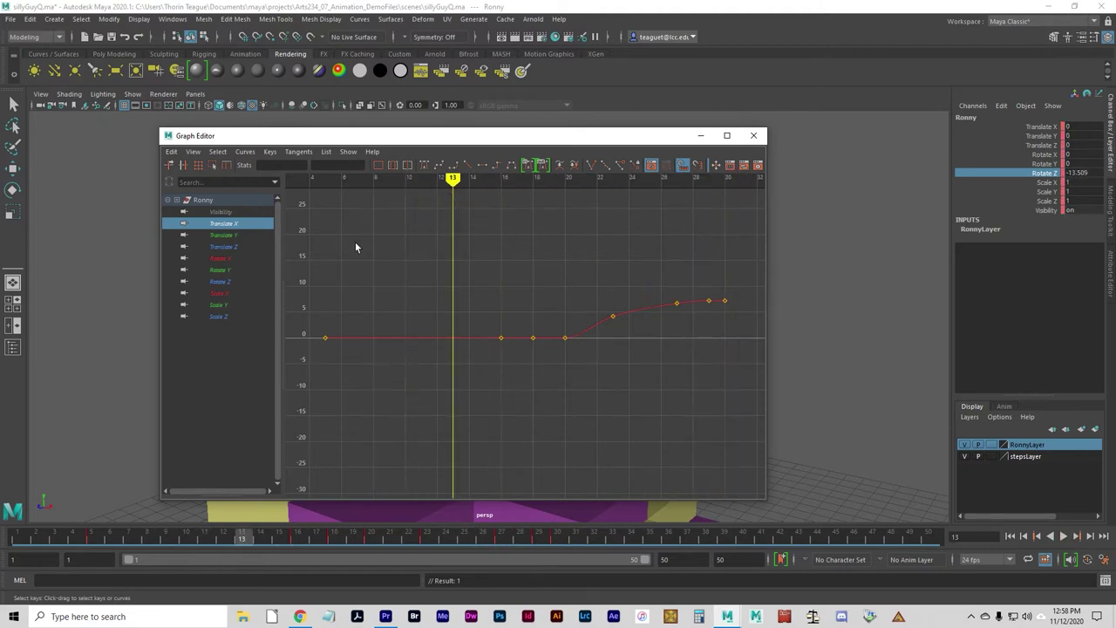
click(226, 282)
mouse_move(451, 179)
mouse_down()
mouse_move(326, 179)
mouse_move(740, 179)
mouse_move(358, 180)
mouse_up()
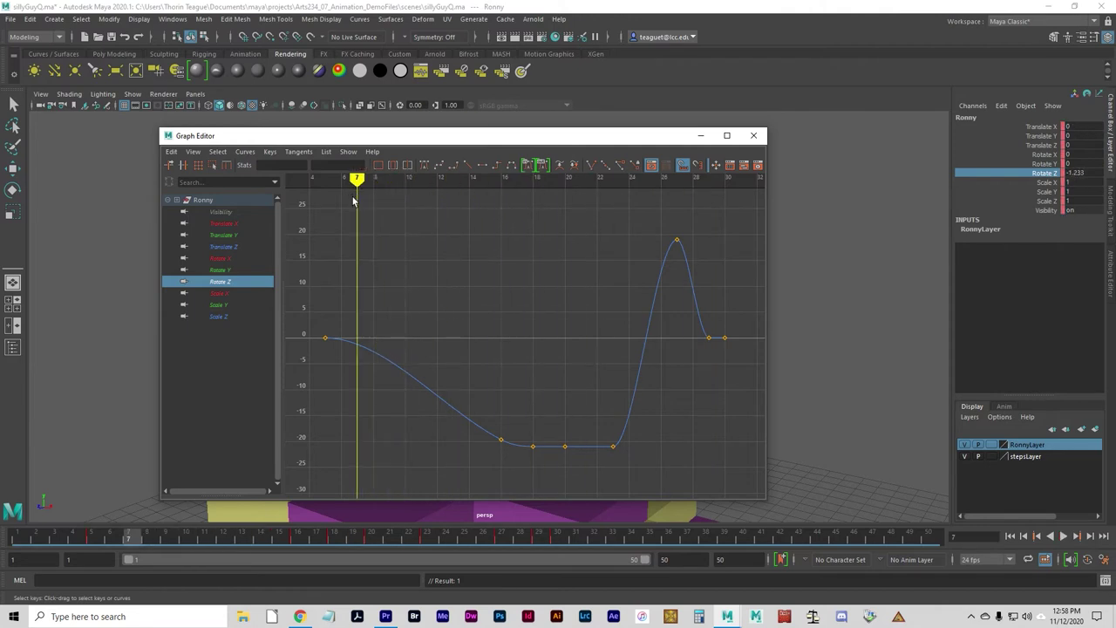
- Isolate the Translate X curve again, reposition the Graph Editor, and scrub forward to frame 30
click(237, 222)
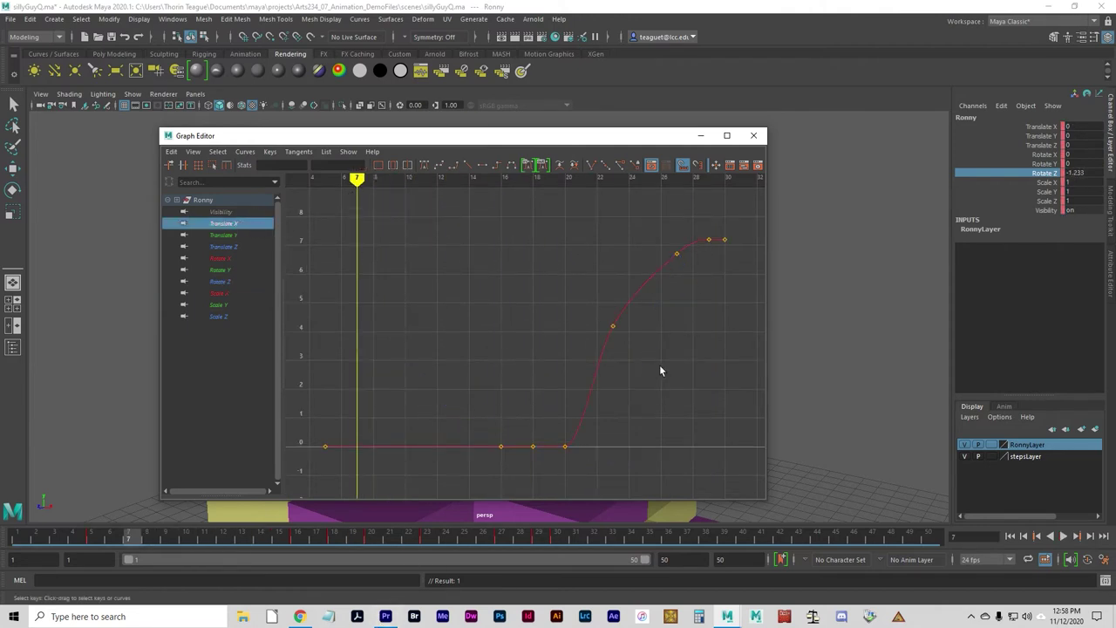
drag(549, 137, 498, 122)
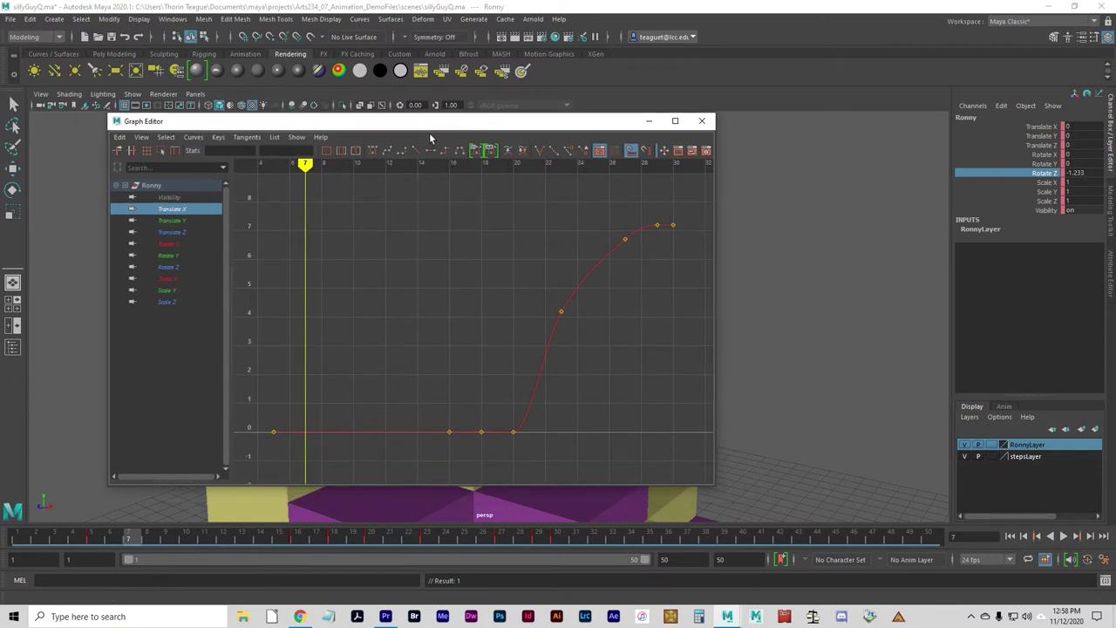
drag(410, 114, 511, 131)
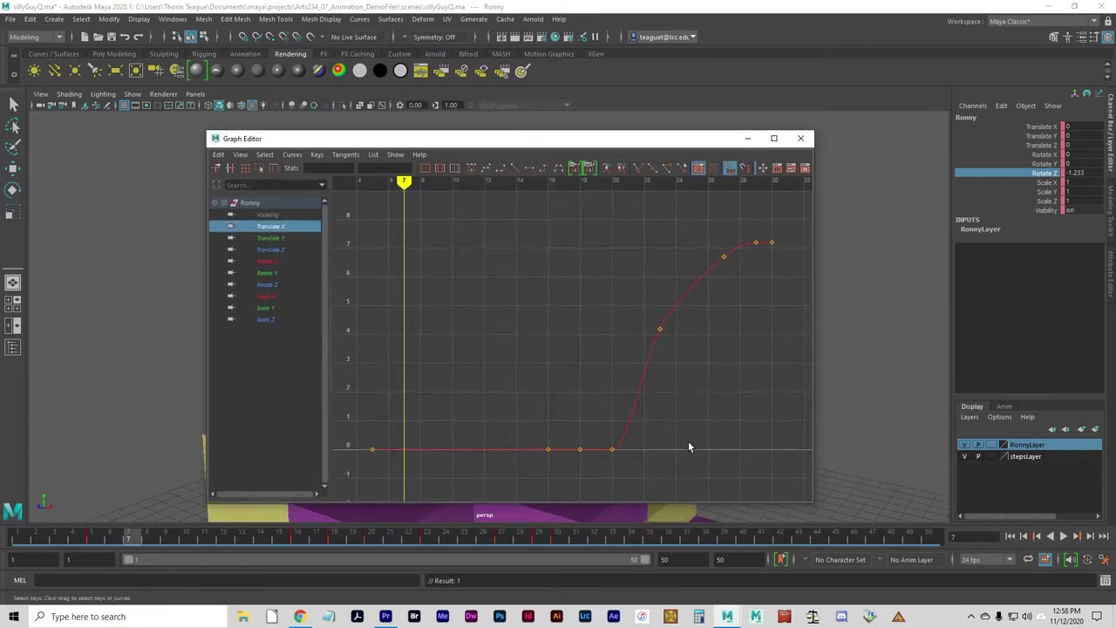
mouse_move(410, 185)
mouse_down()
mouse_move(728, 171)
mouse_move(788, 180)
mouse_move(363, 185)
mouse_move(628, 179)
mouse_move(422, 180)
mouse_move(366, 199)
mouse_move(418, 197)
mouse_up()
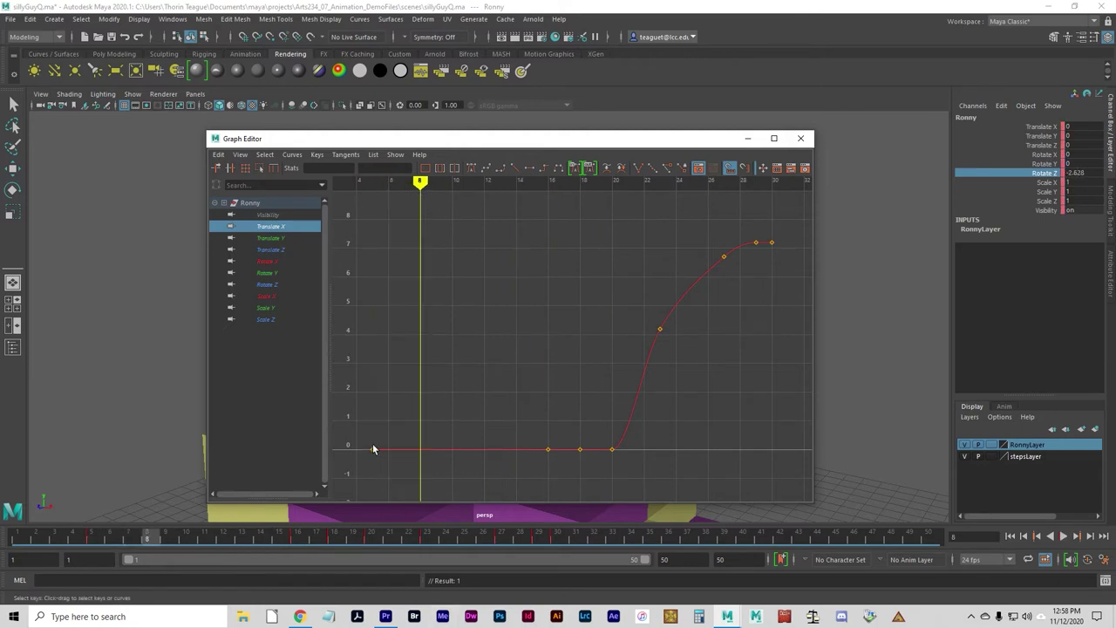
drag(422, 186, 771, 181)
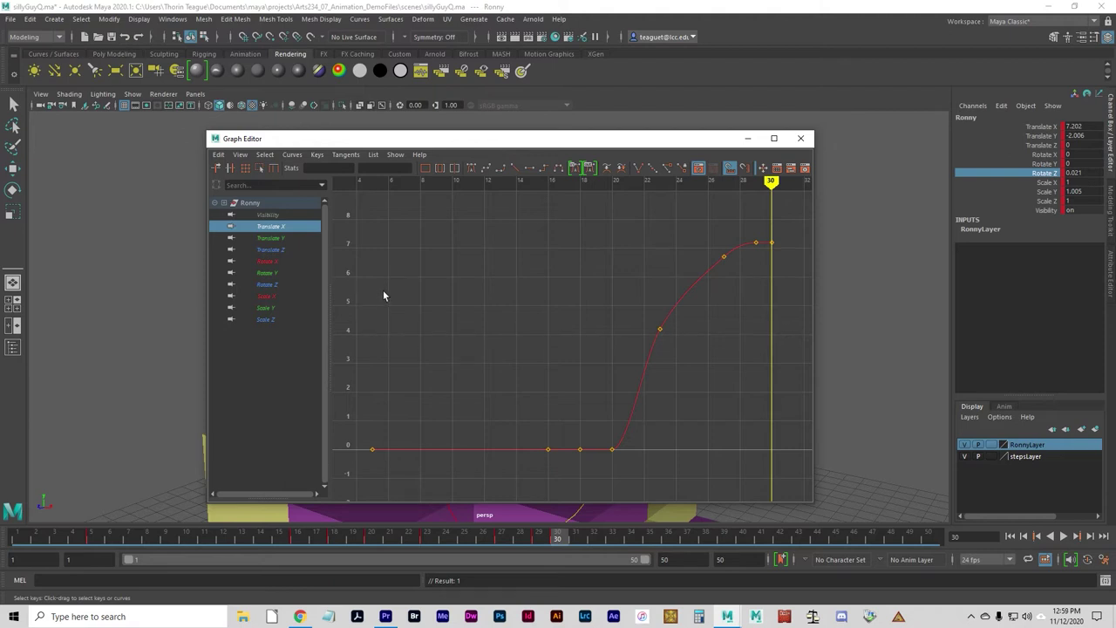
- Examine the Translate Y, Rotate X, Rotate Y, Rotate Z, Scale X and Scale Y curves one by one
click(277, 238)
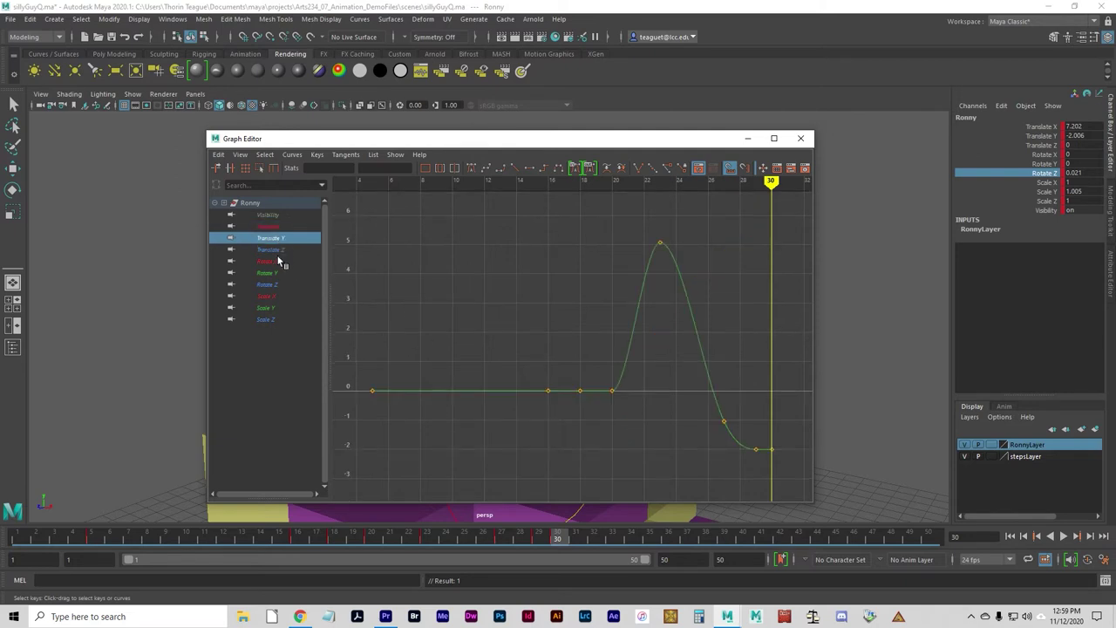
click(277, 261)
click(288, 272)
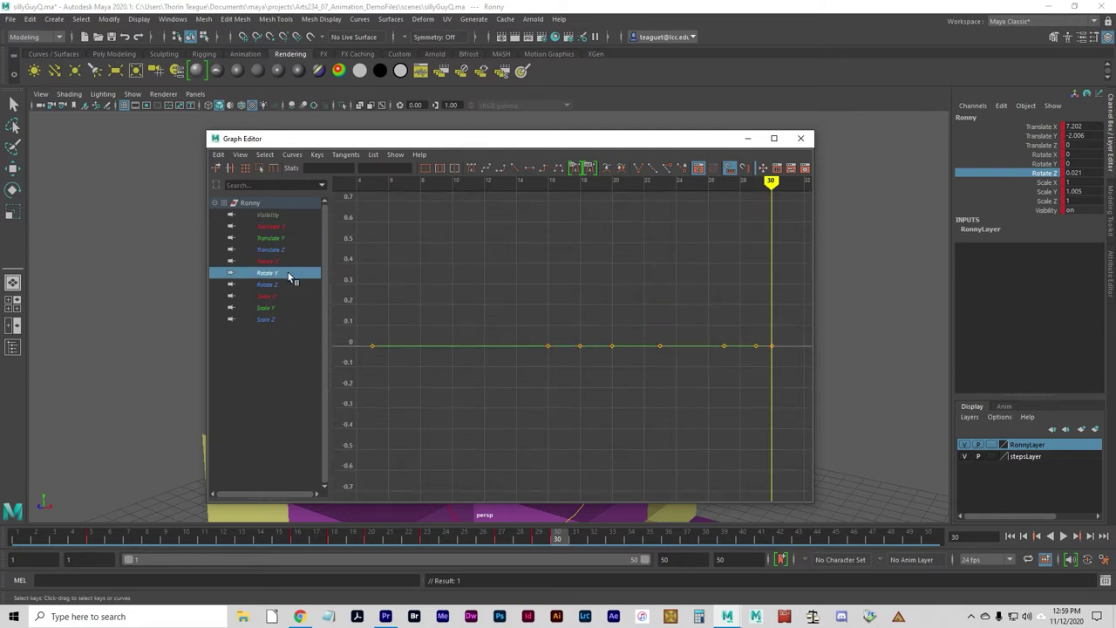
click(288, 283)
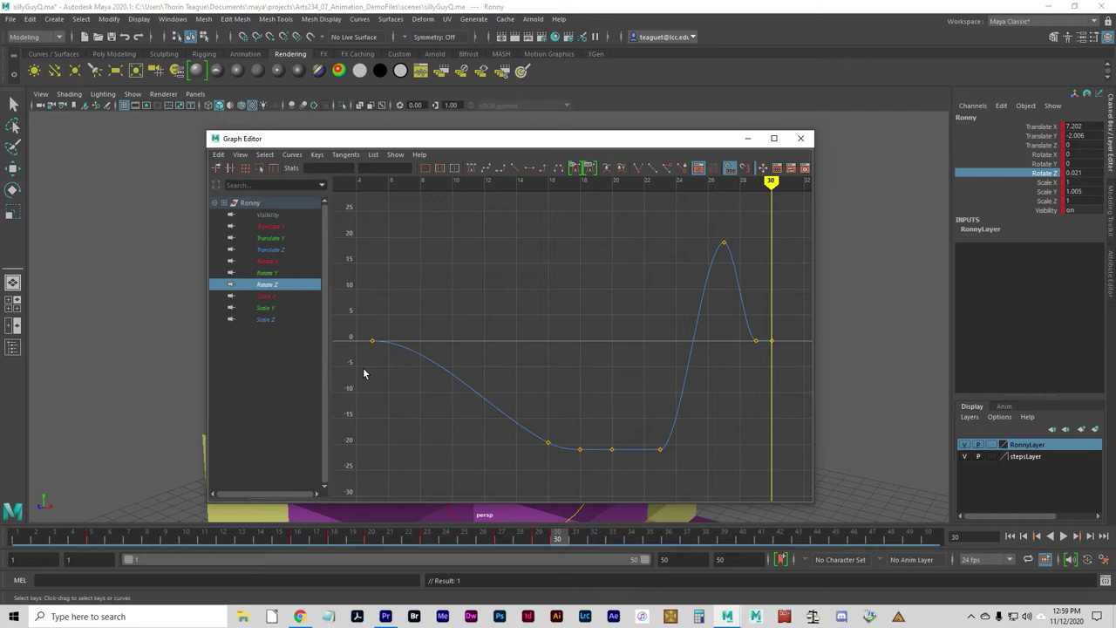
click(278, 297)
click(275, 307)
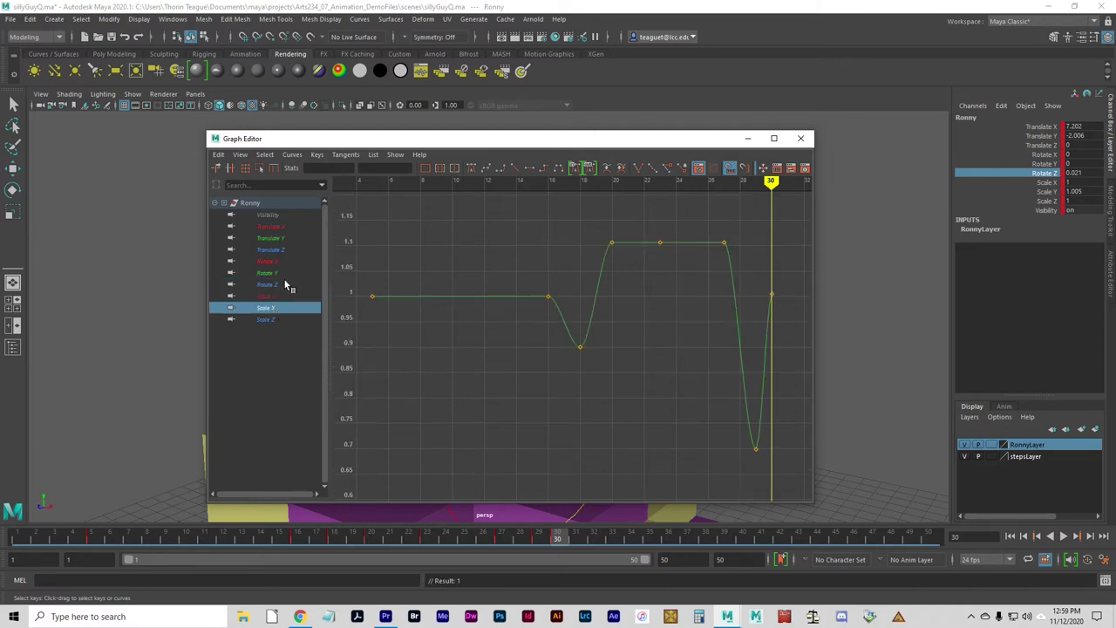
- Examine the Scale X, Scale Z, Rotate Y, Rotate X, Translate Y and Translate Z curves one by one for unanimated channels
click(283, 297)
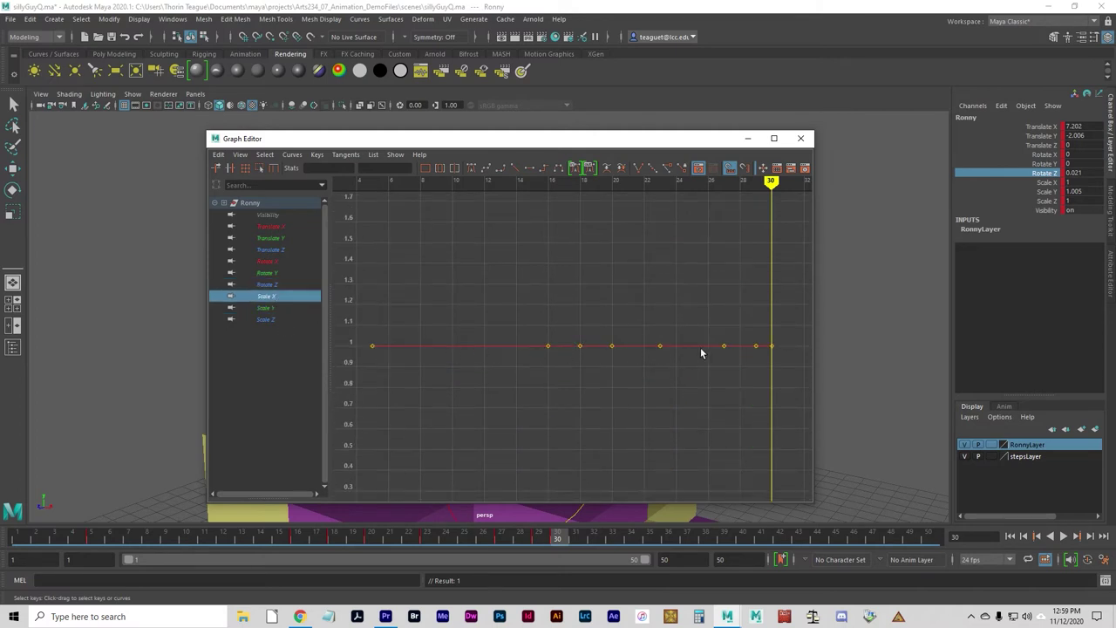
click(278, 318)
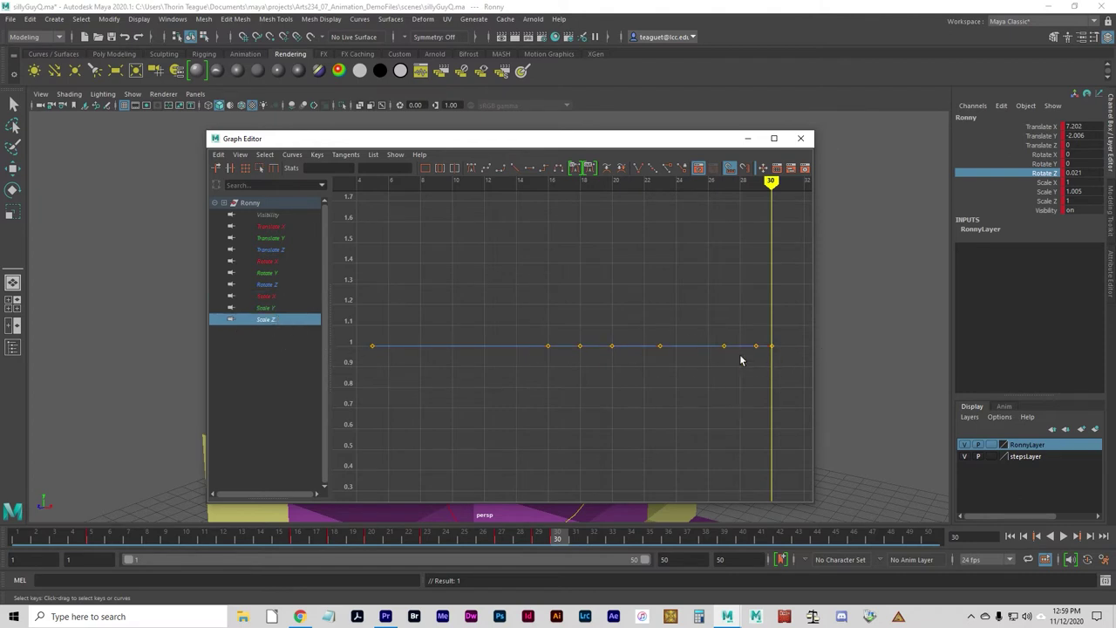
click(264, 297)
click(272, 273)
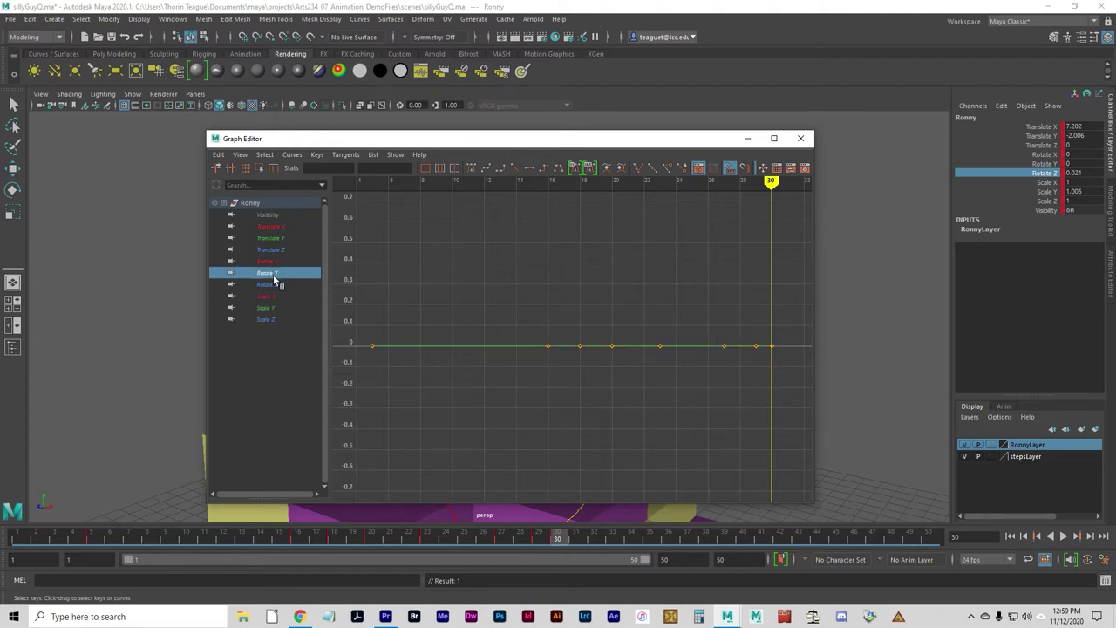
click(279, 261)
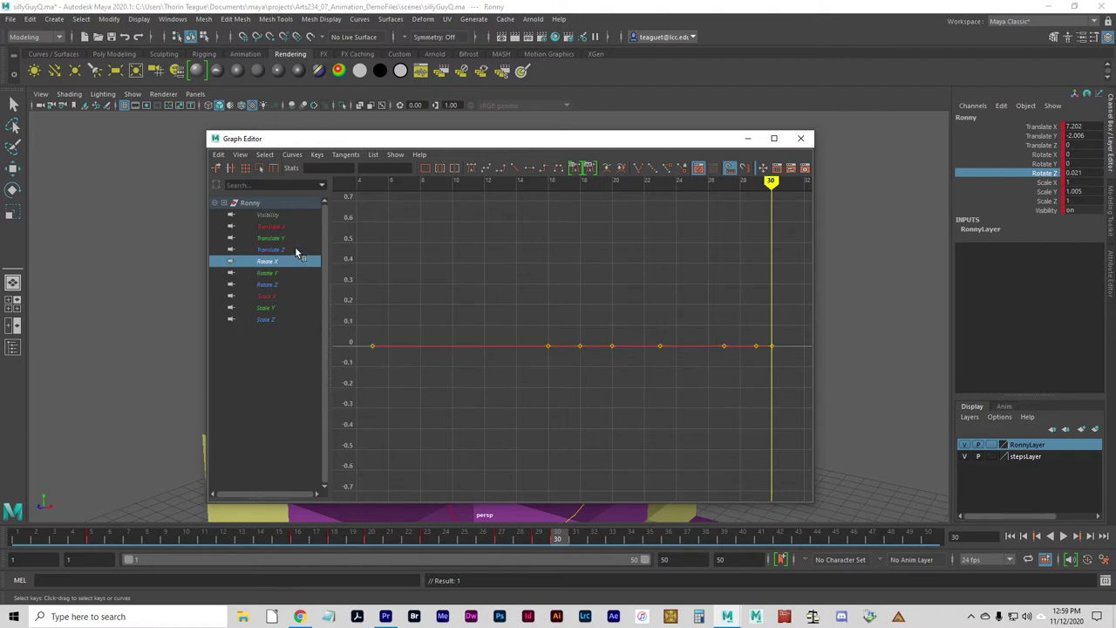
click(293, 249)
click(292, 238)
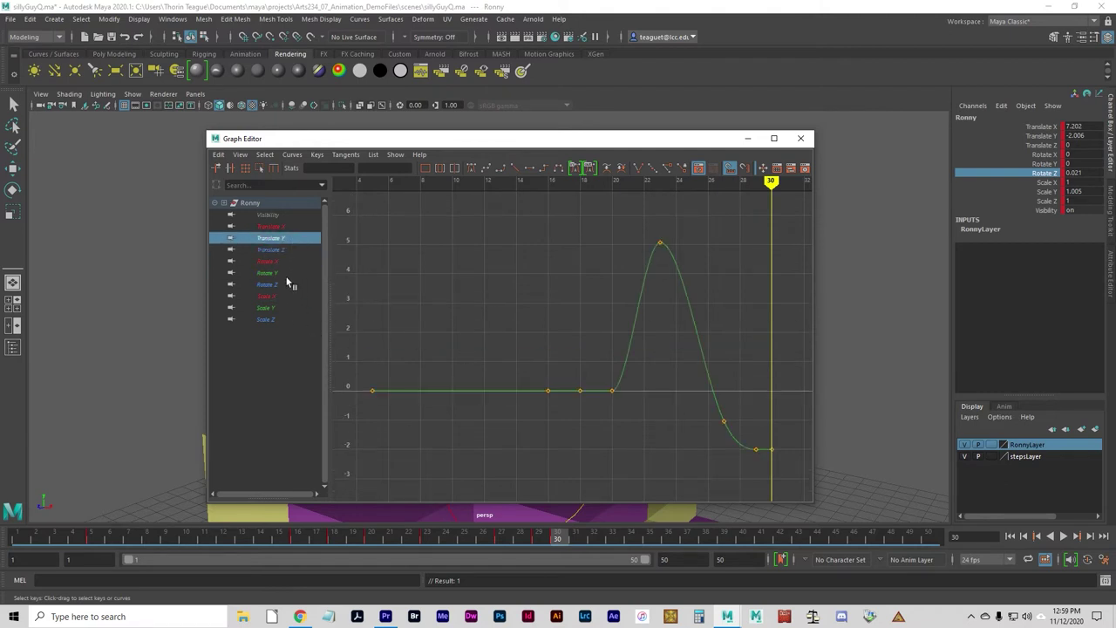
click(277, 249)
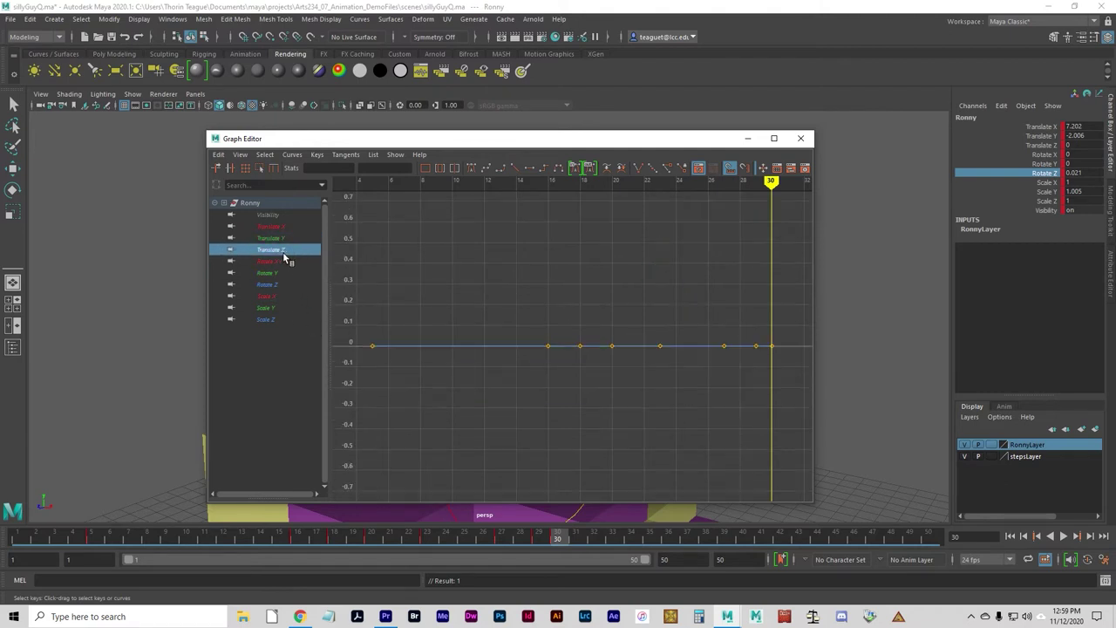
- Delete all static channels in the scene
click(29, 19)
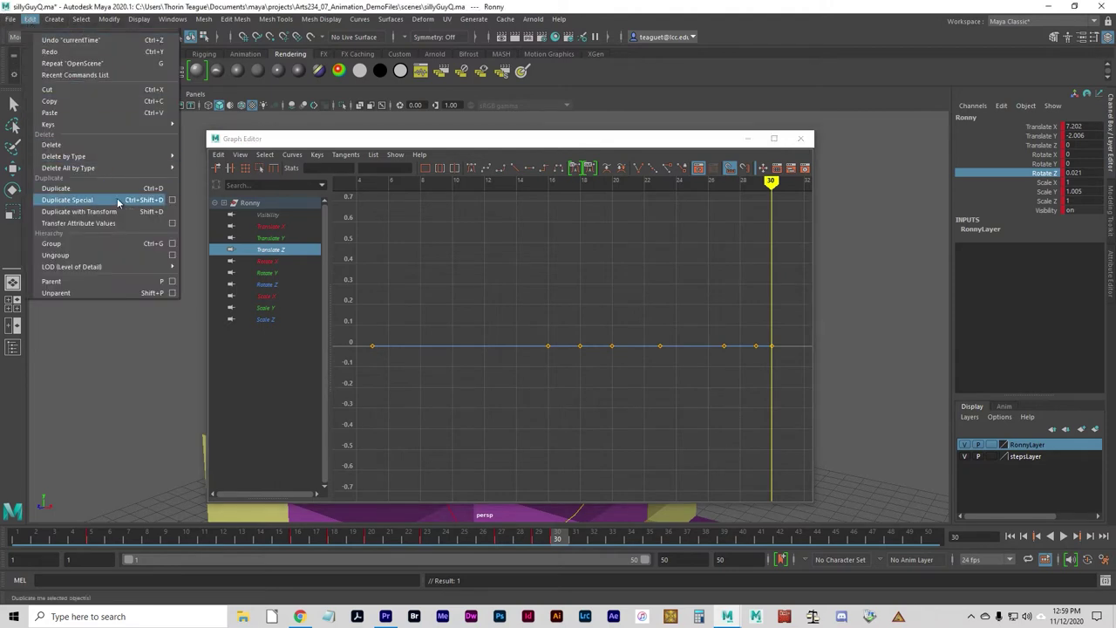
mouse_move(122, 172)
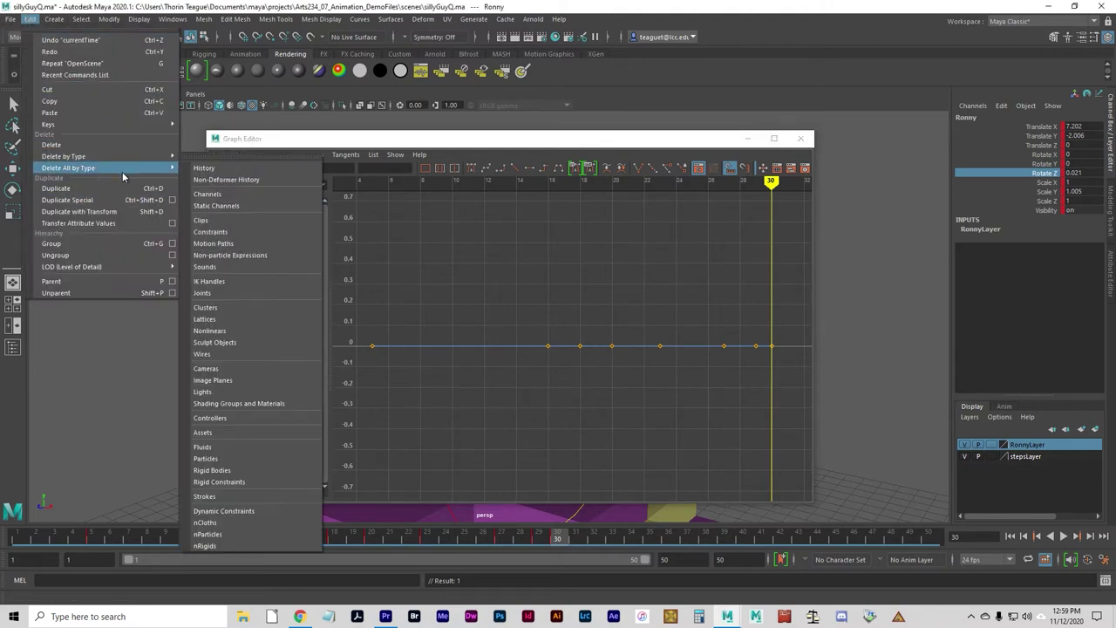
click(216, 205)
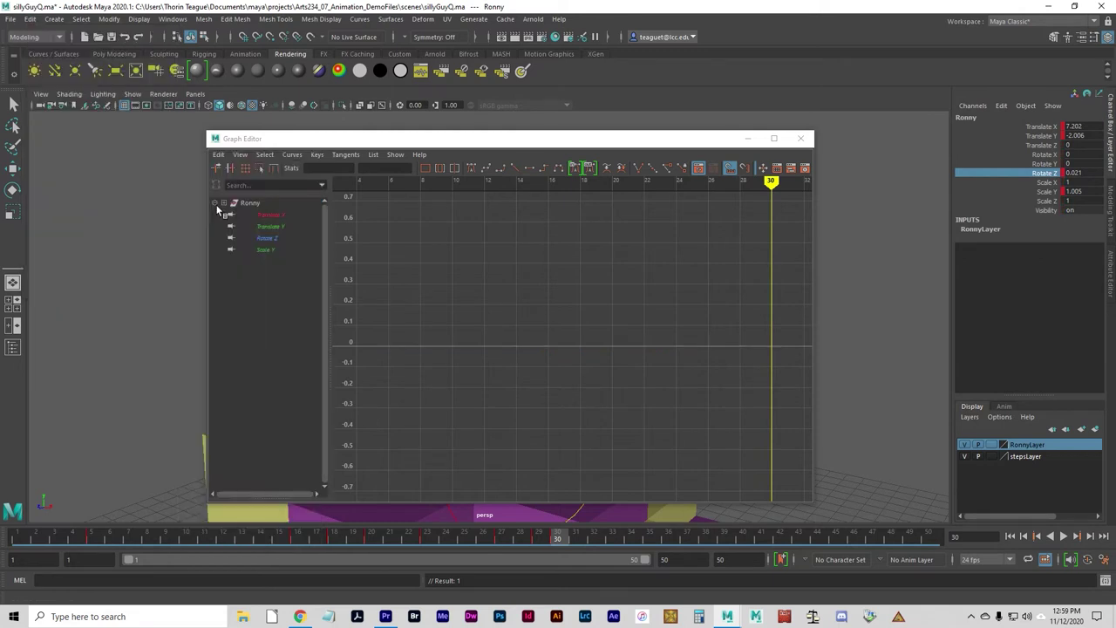
- Review the remaining Translate X, Rotate Z and Translate Y curves in turn
click(280, 217)
click(277, 238)
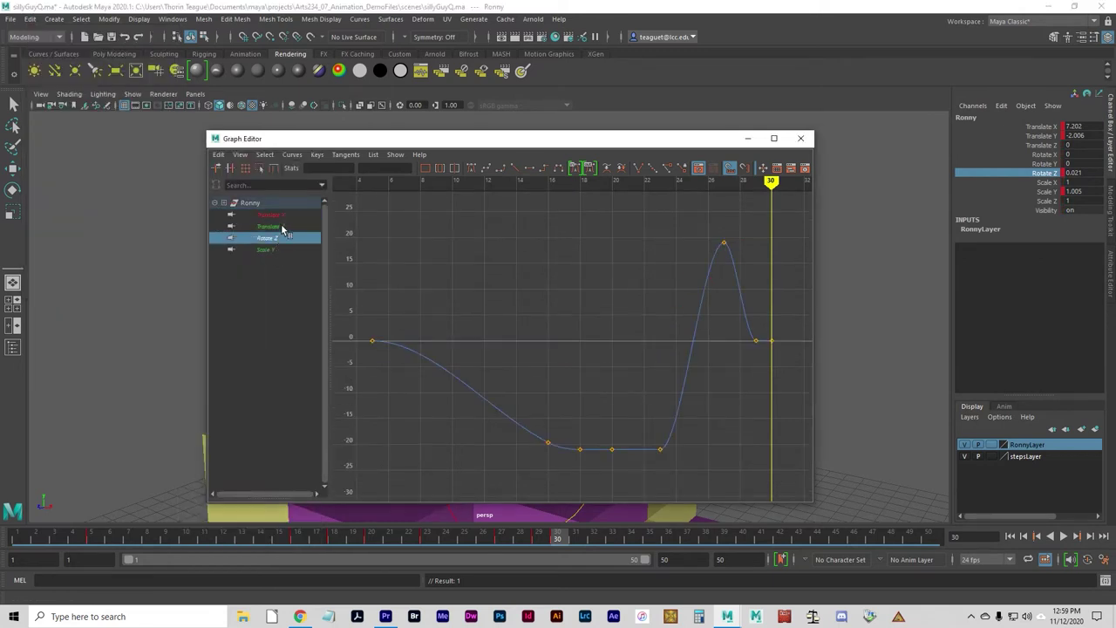
click(281, 227)
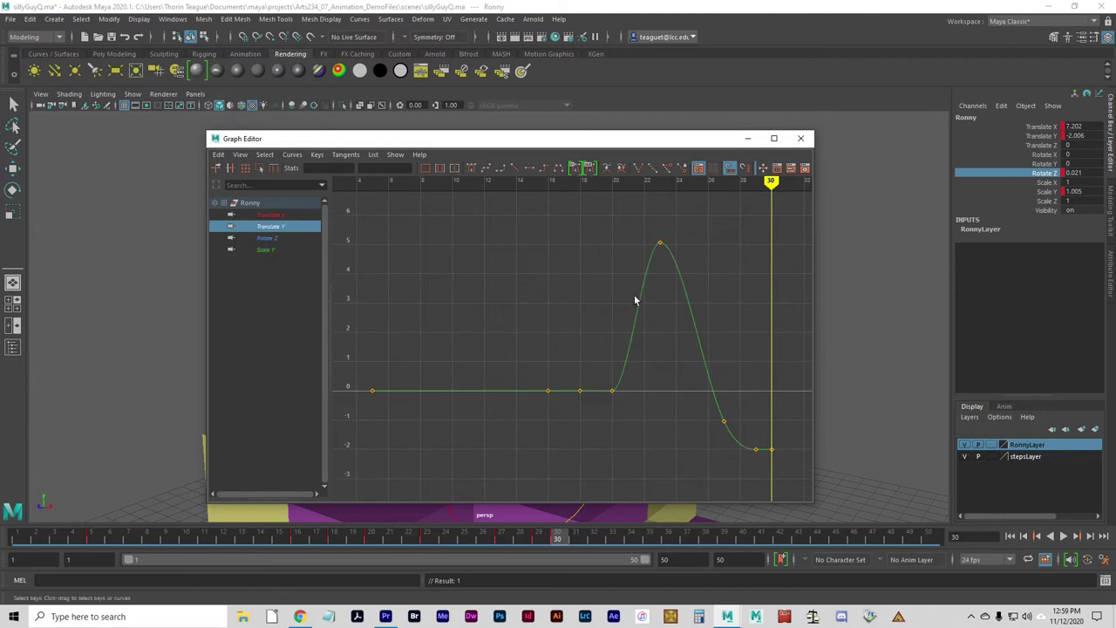
- Close the Graph Editor, play the jump animation from the first frame, and stop playback
click(800, 138)
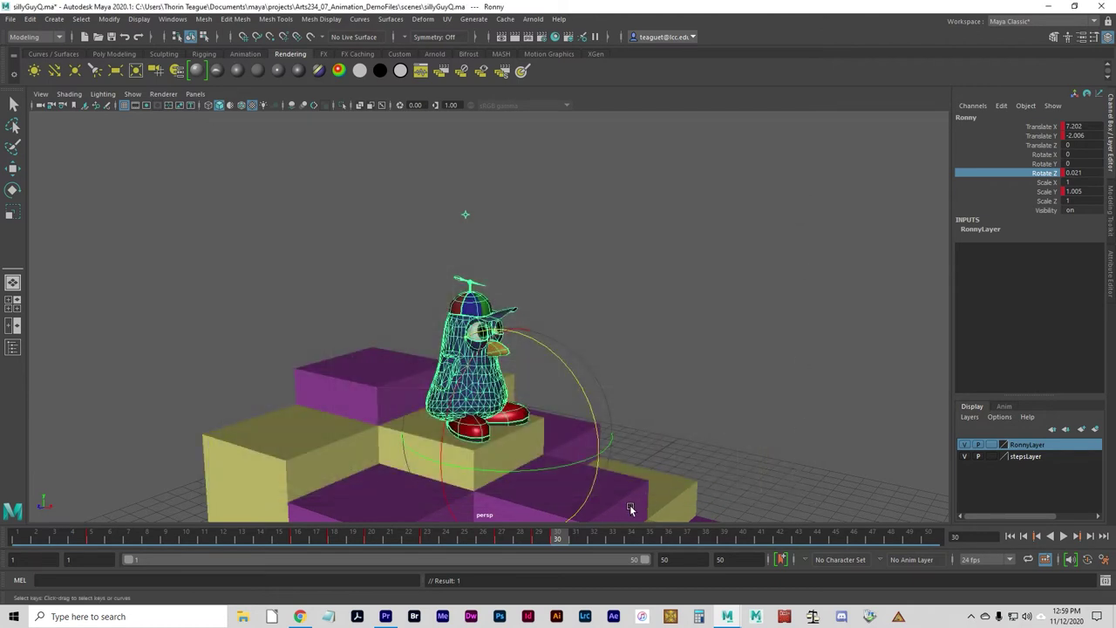
click(1010, 536)
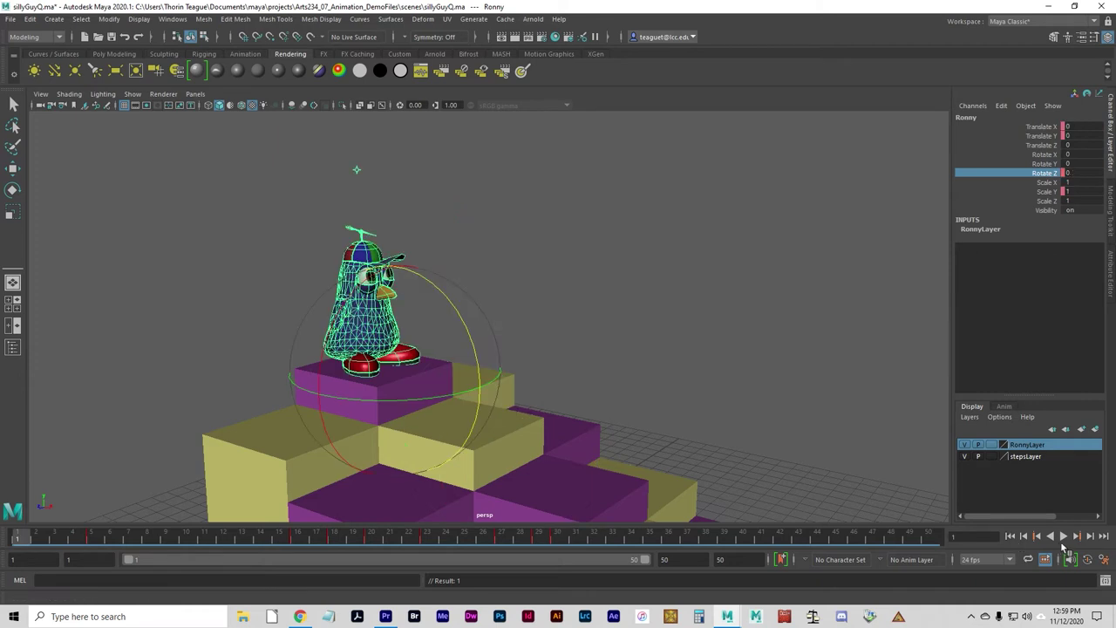
click(1063, 537)
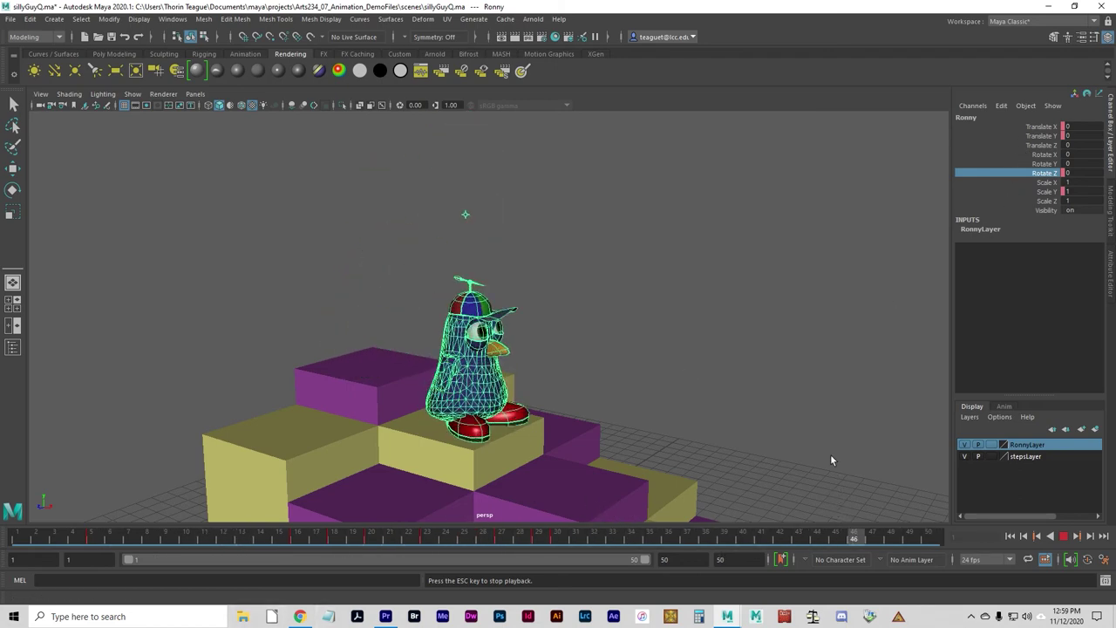
click(1065, 538)
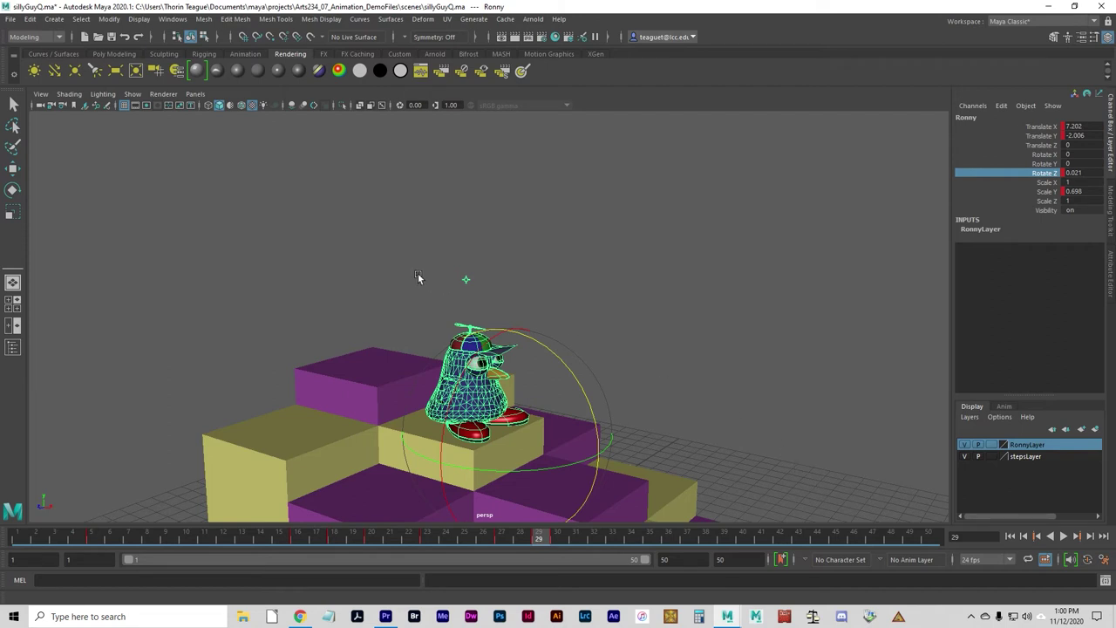
- Reopen the Graph Editor for the character and isolate the Scale Y curve
click(172, 19)
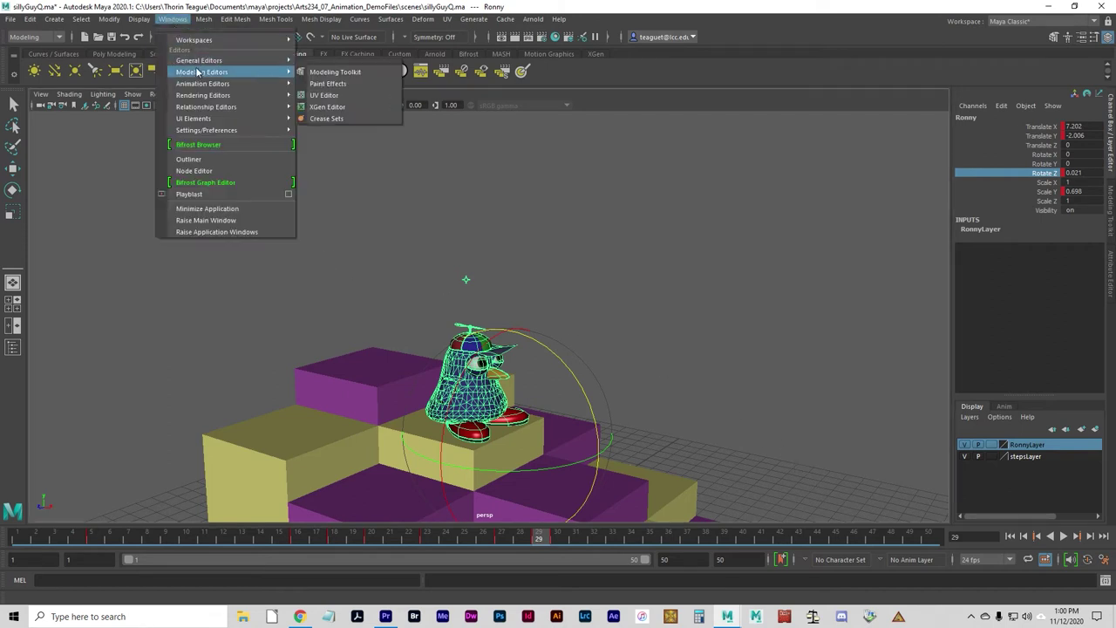
mouse_move(203, 72)
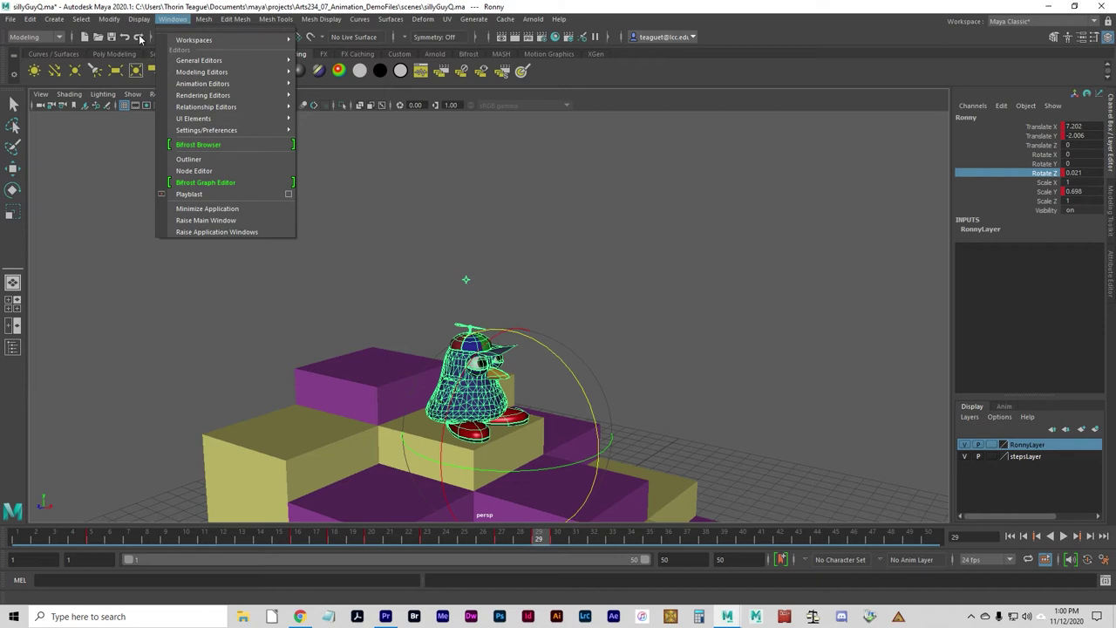
mouse_move(236, 84)
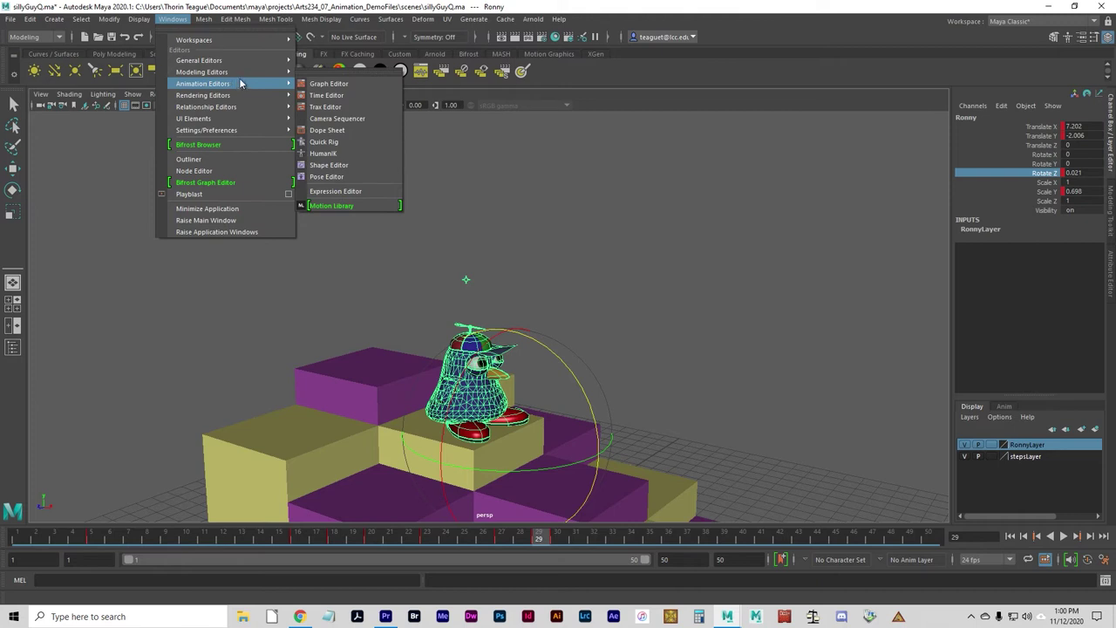
click(328, 84)
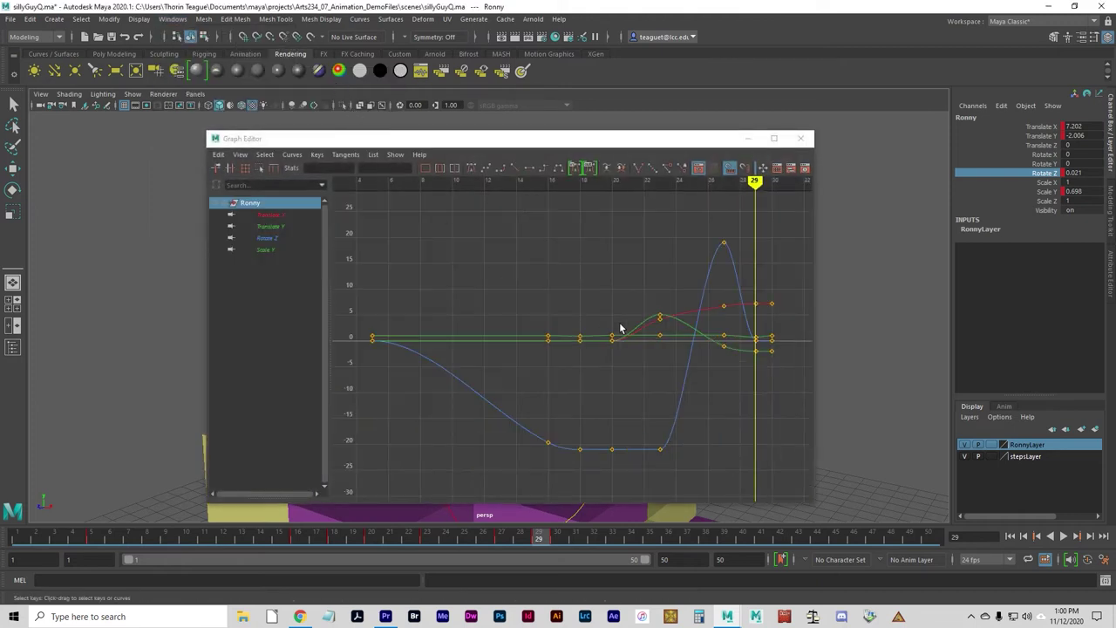
click(266, 249)
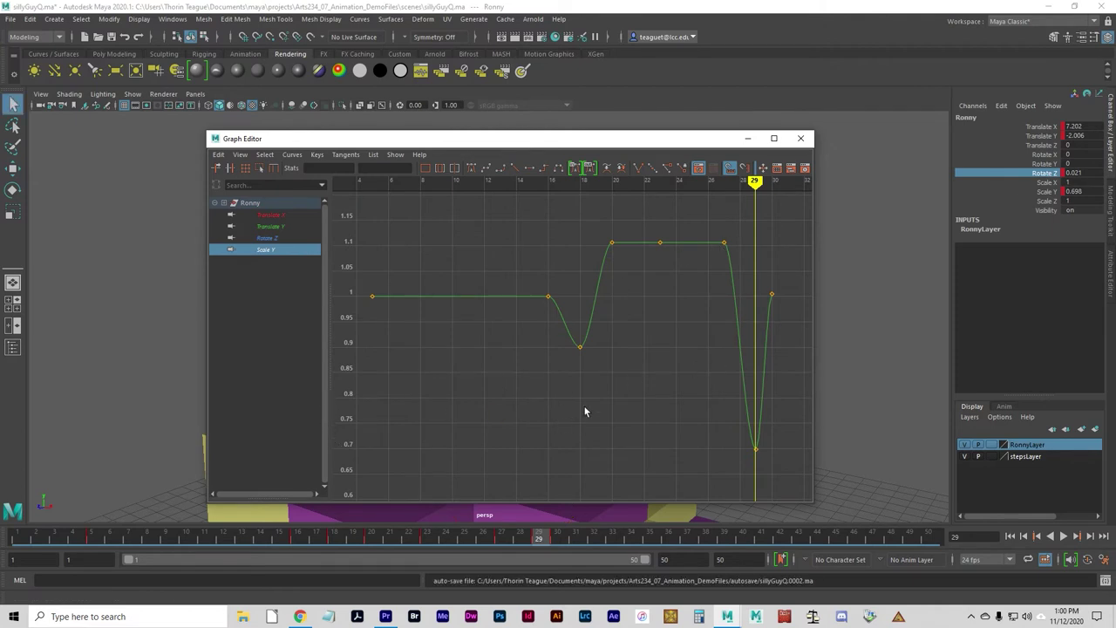
- Reposition and enlarge the Graph Editor window and frame the whole Scale Y curve in it
scroll(689, 336, down, 3)
scroll(654, 319, down, 2)
scroll(686, 336, up, 2)
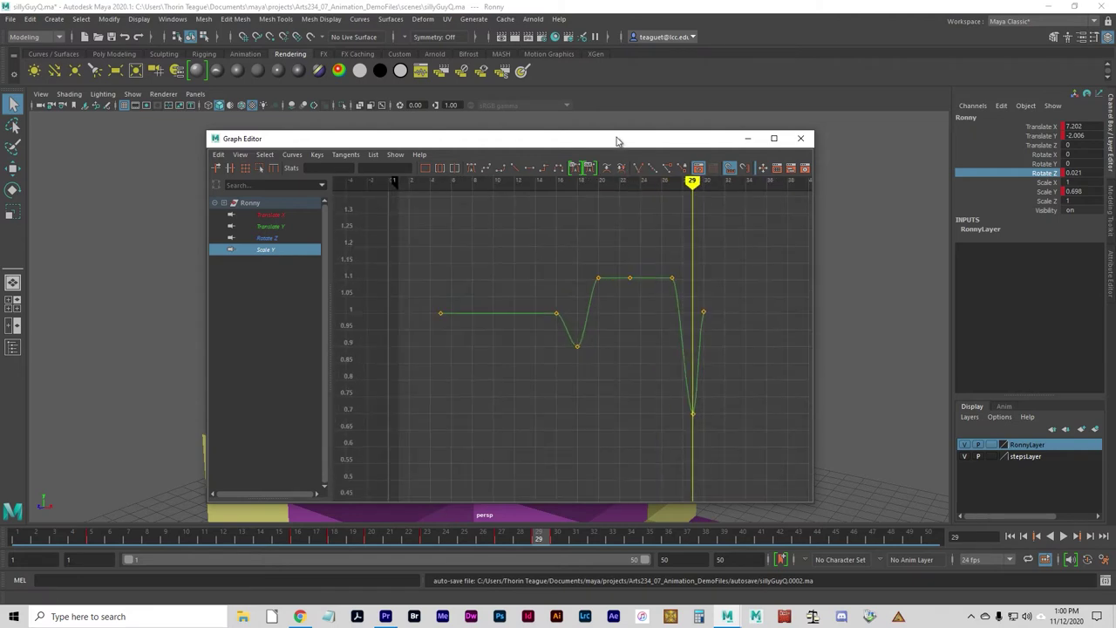
drag(617, 140, 498, 77)
drag(693, 443, 824, 519)
alt+middle_drag(611, 330, 541, 344)
alt+right_drag(589, 345, 631, 374)
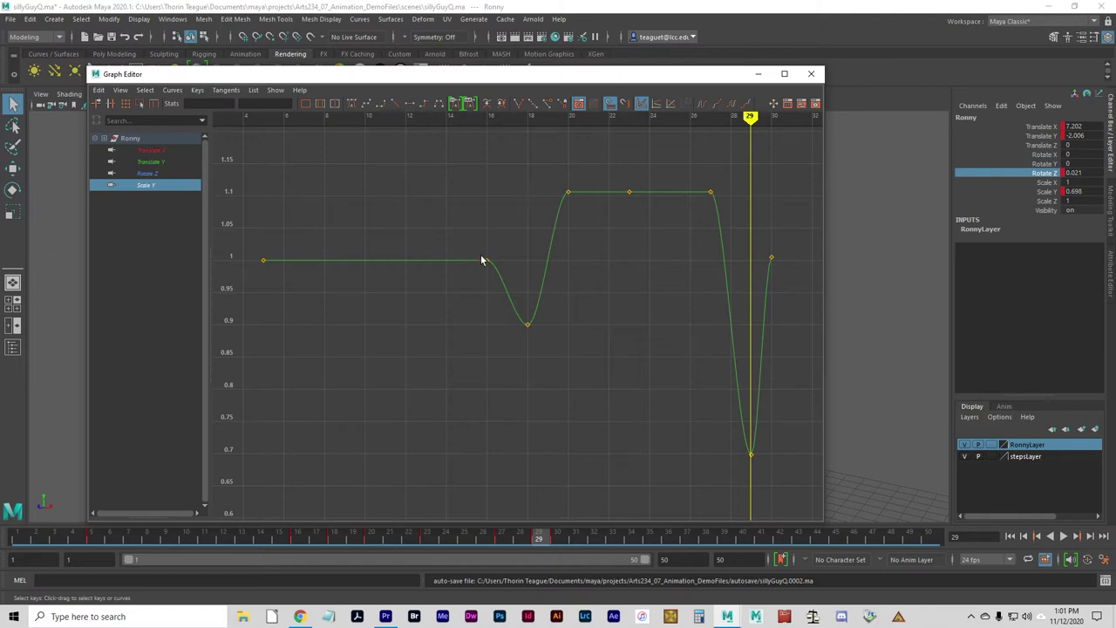
- Lower the Scale Y key at frame 18 to about 0.608 for a deeper squash before the jump
drag(470, 251, 510, 277)
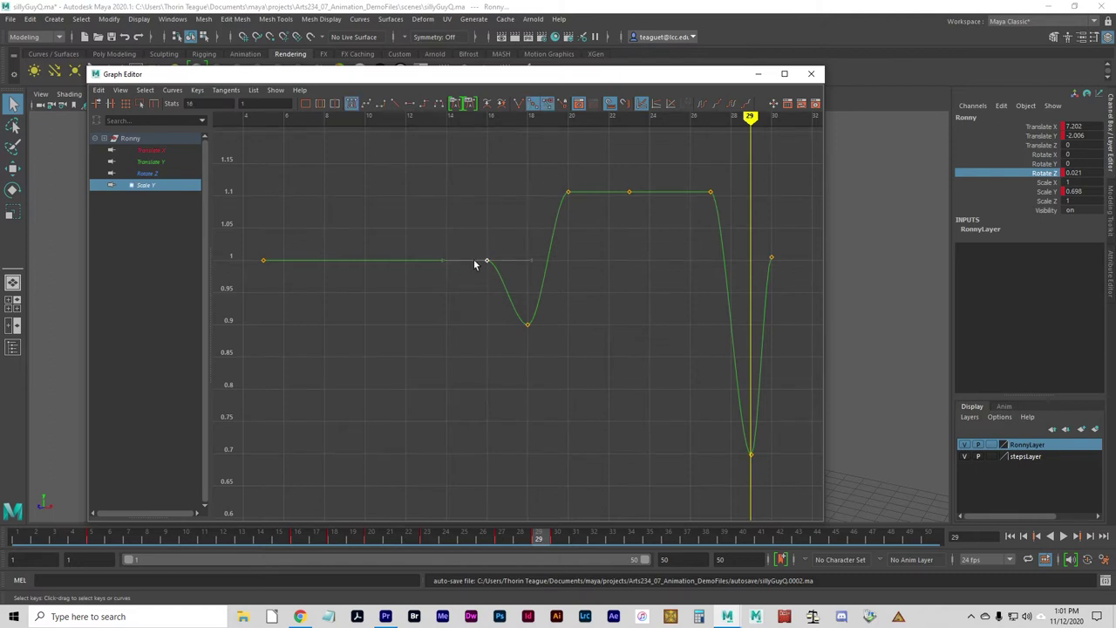
key(w)
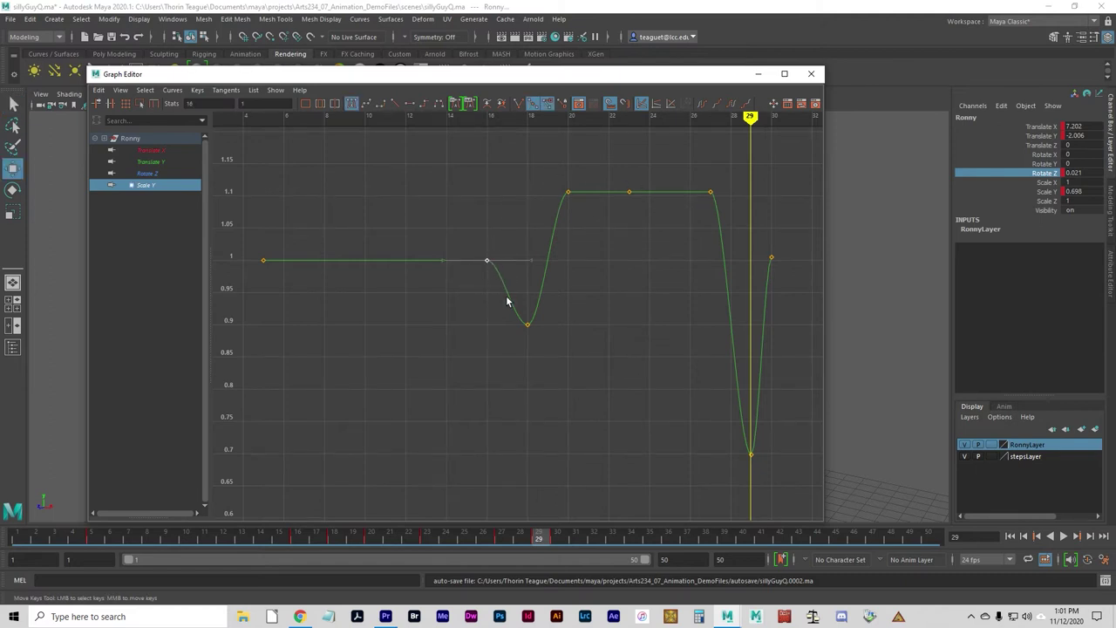
click(512, 324)
drag(551, 316, 514, 338)
middle_drag(527, 327, 526, 513)
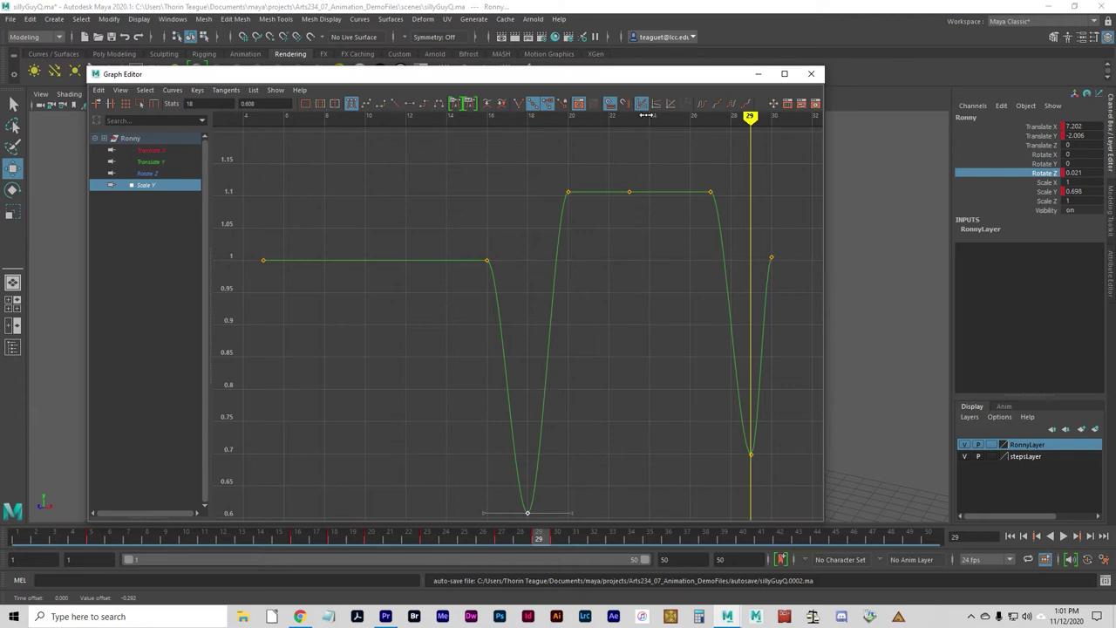
- Move the Graph Editor clear of the viewport and play the animation from frame 1 to check the squash
drag(629, 75, 435, 563)
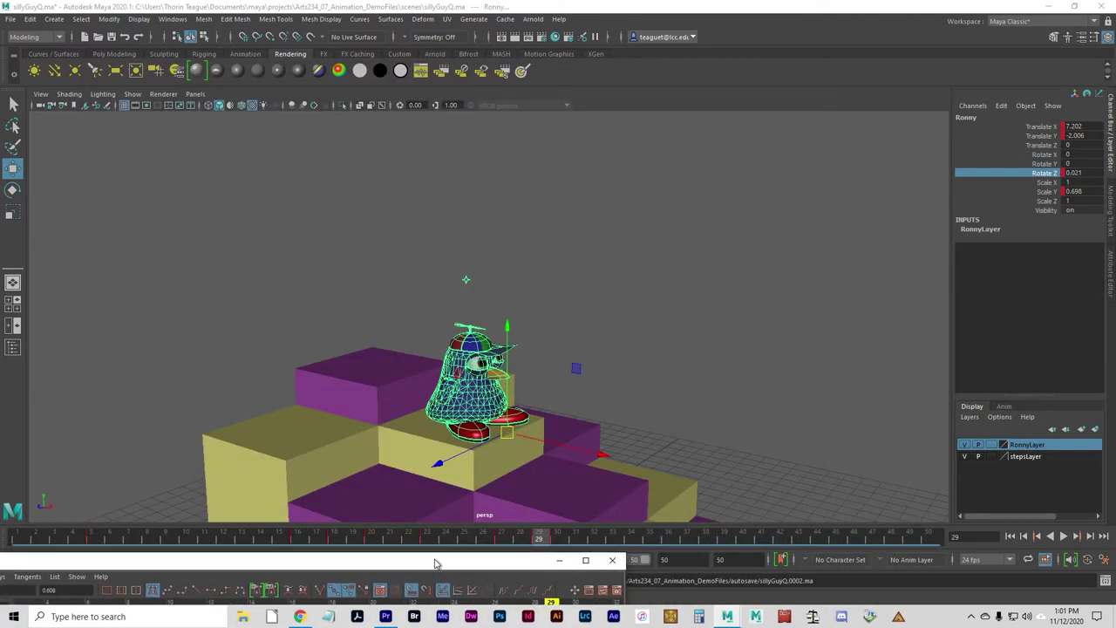
click(1010, 537)
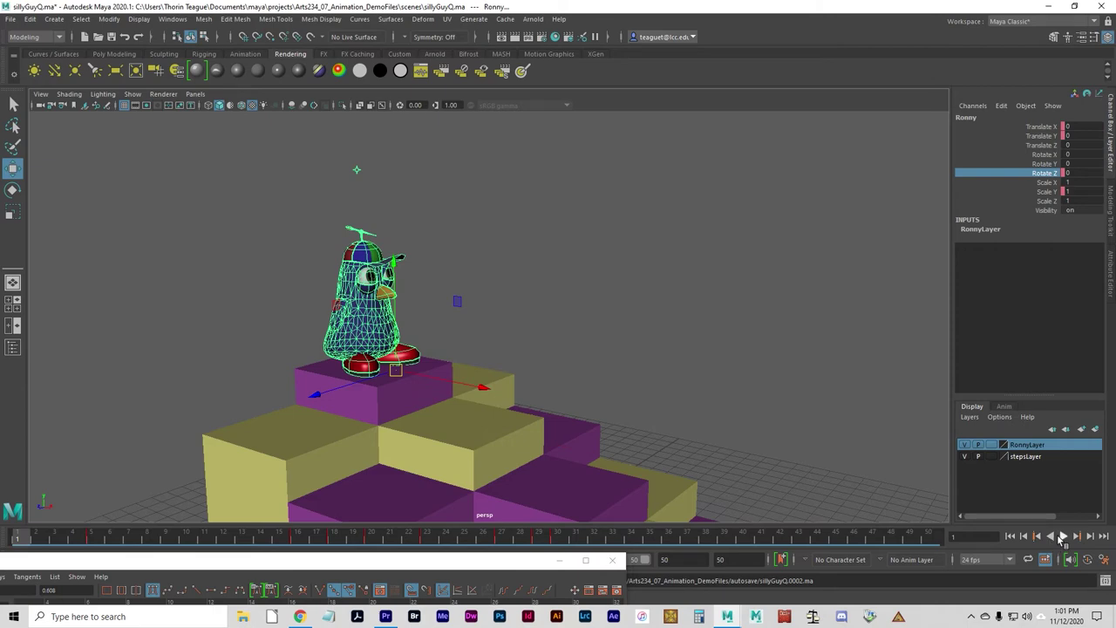
click(1062, 537)
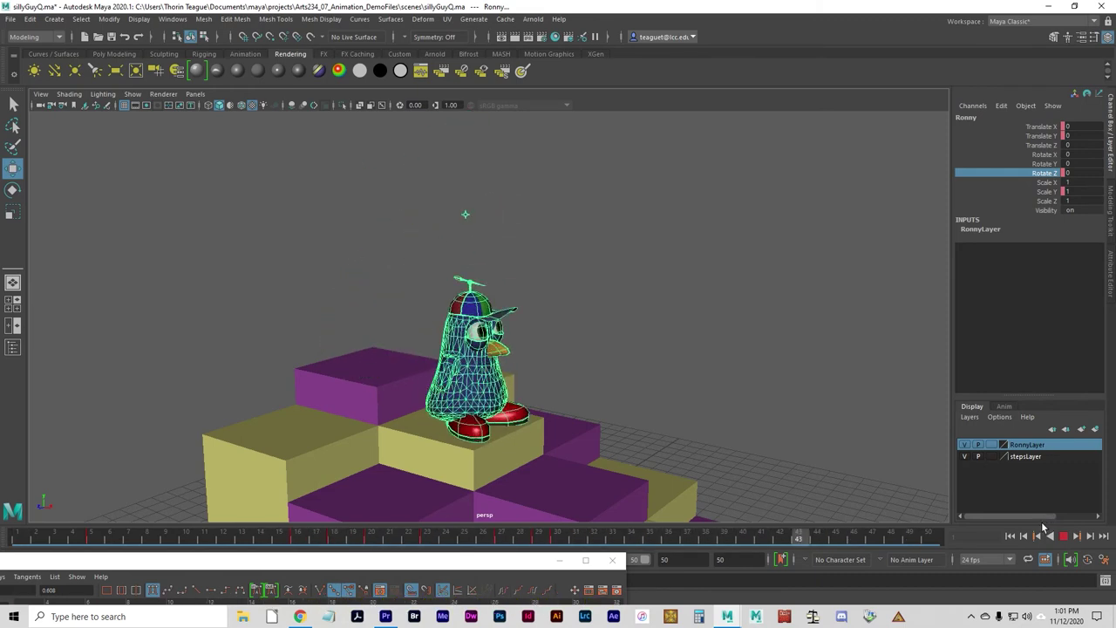
click(1064, 537)
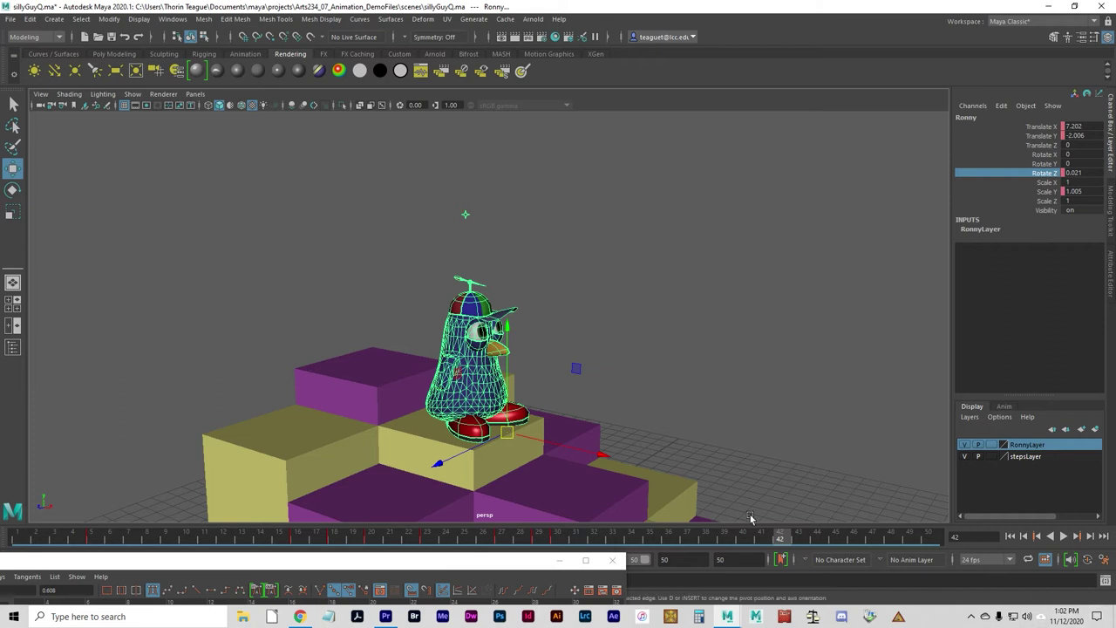
- Bring the Graph Editor back into view and save the scene under the new name thor_sillyGuyQ.ma
drag(504, 569, 686, 153)
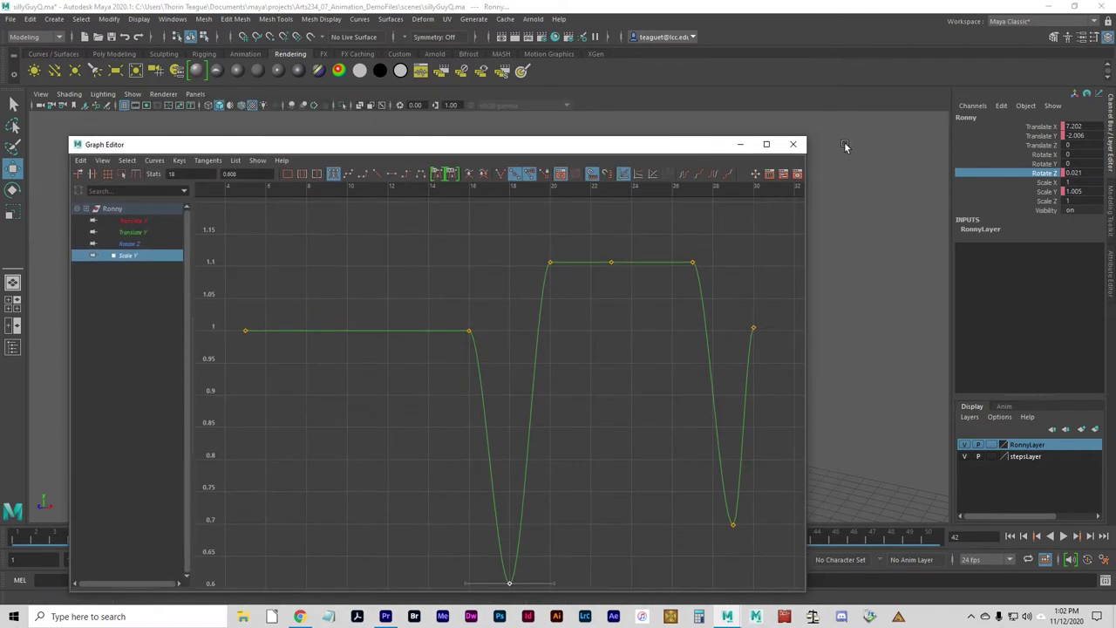
click(10, 19)
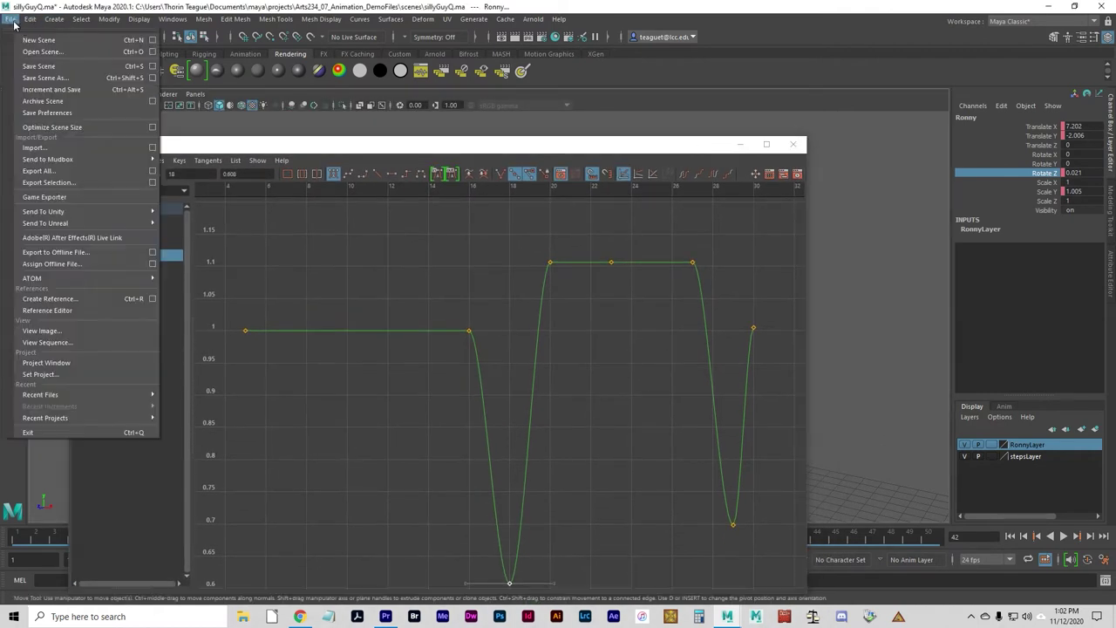
click(52, 78)
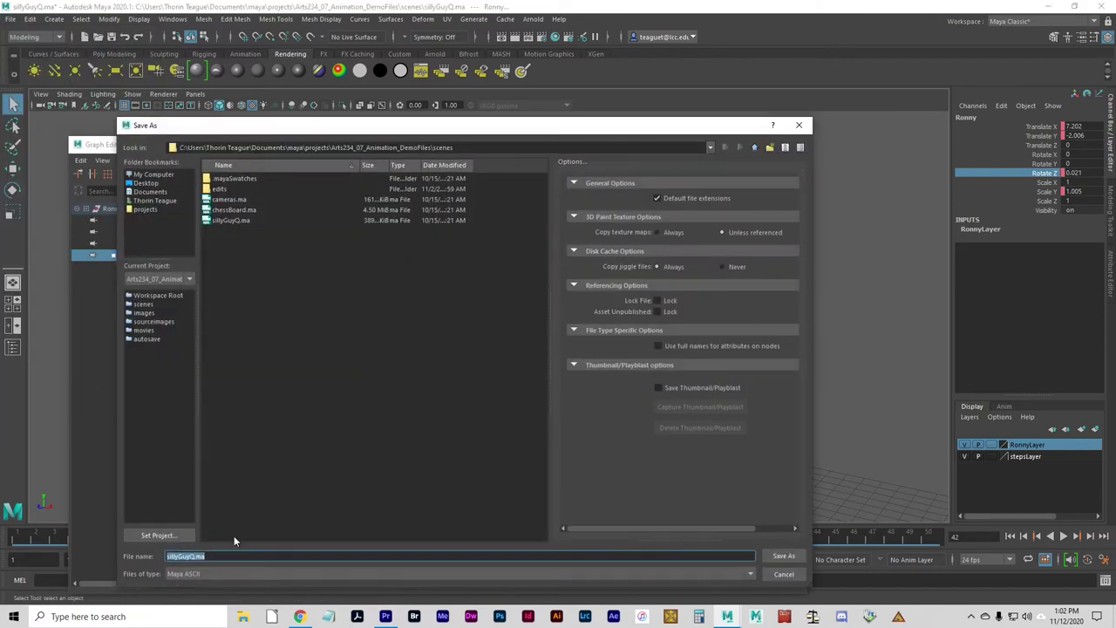
key(Home)
text(thor_)
key(Return)
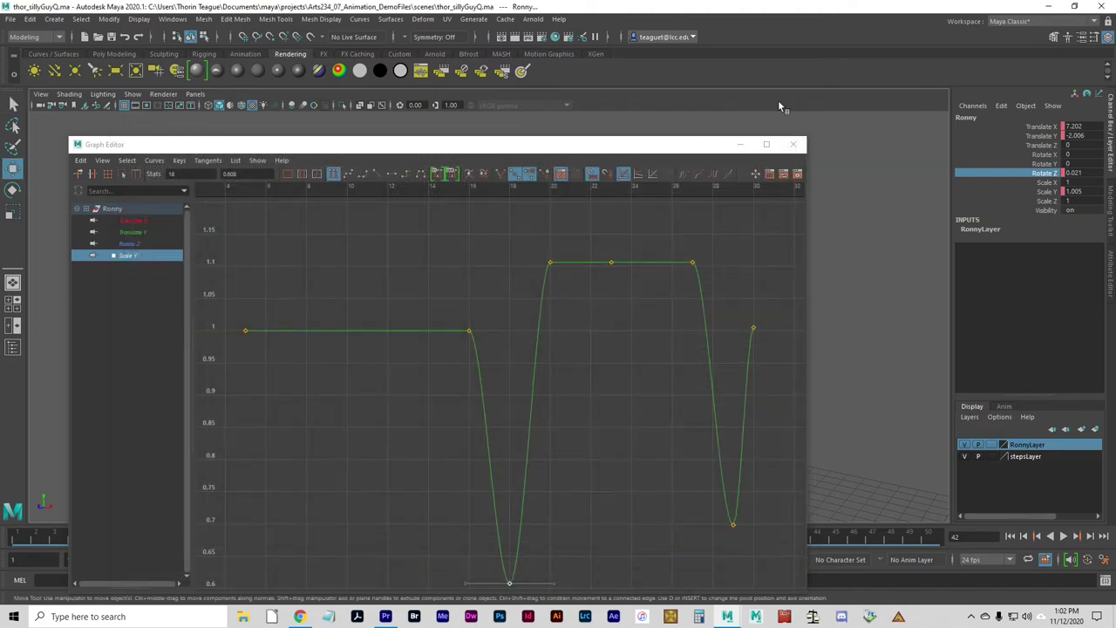
- Close the Graph Editor, create a new camera and look through camera1 in the viewport
click(793, 144)
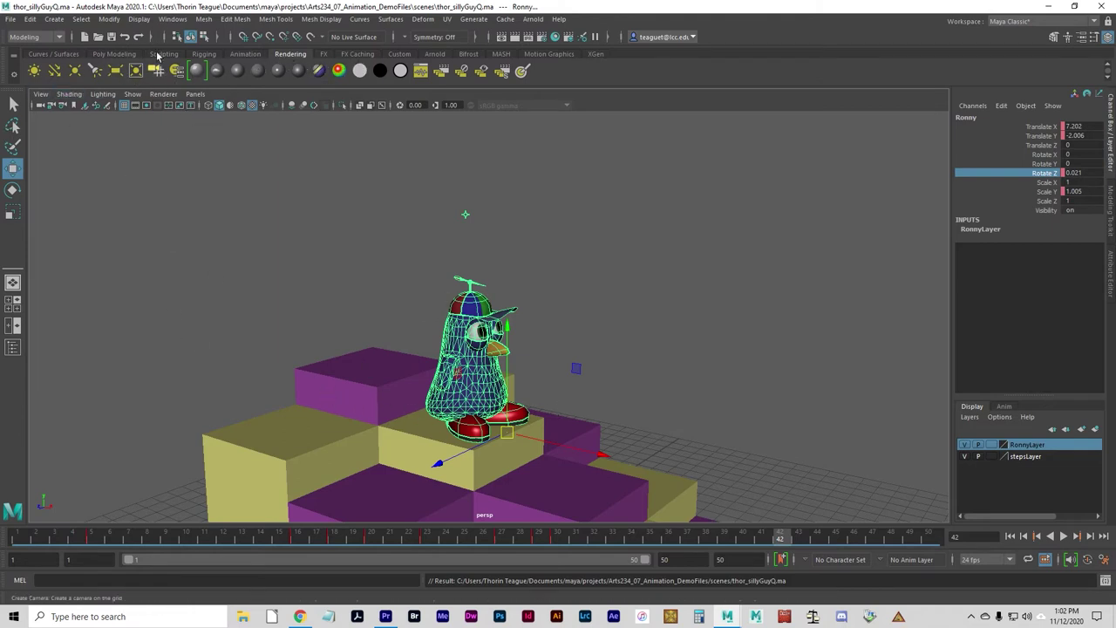
click(54, 18)
mouse_move(88, 85)
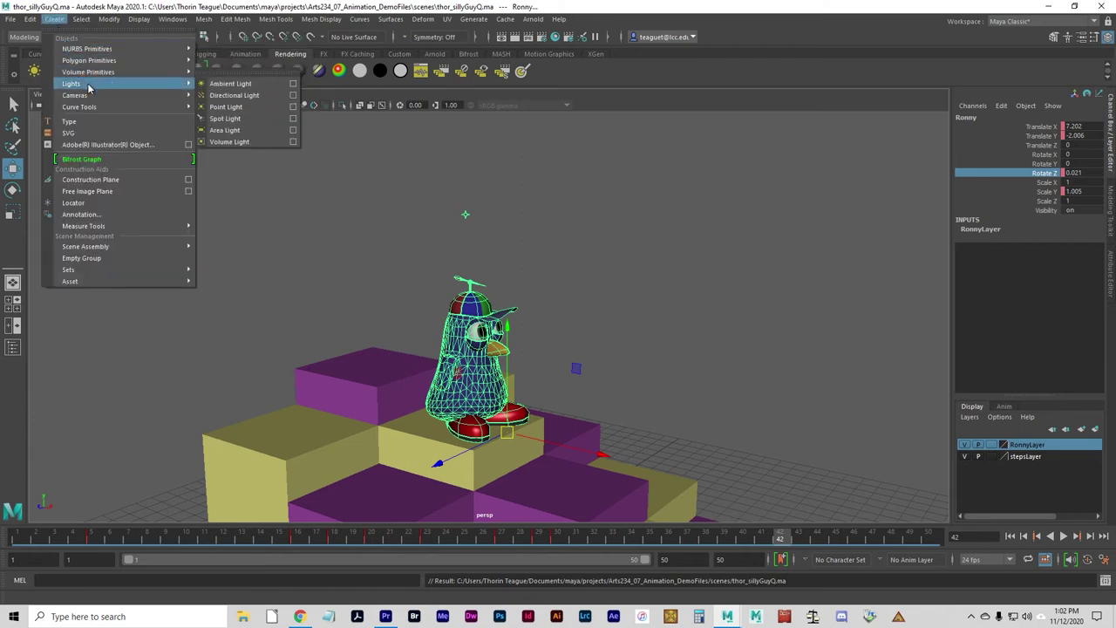
click(220, 96)
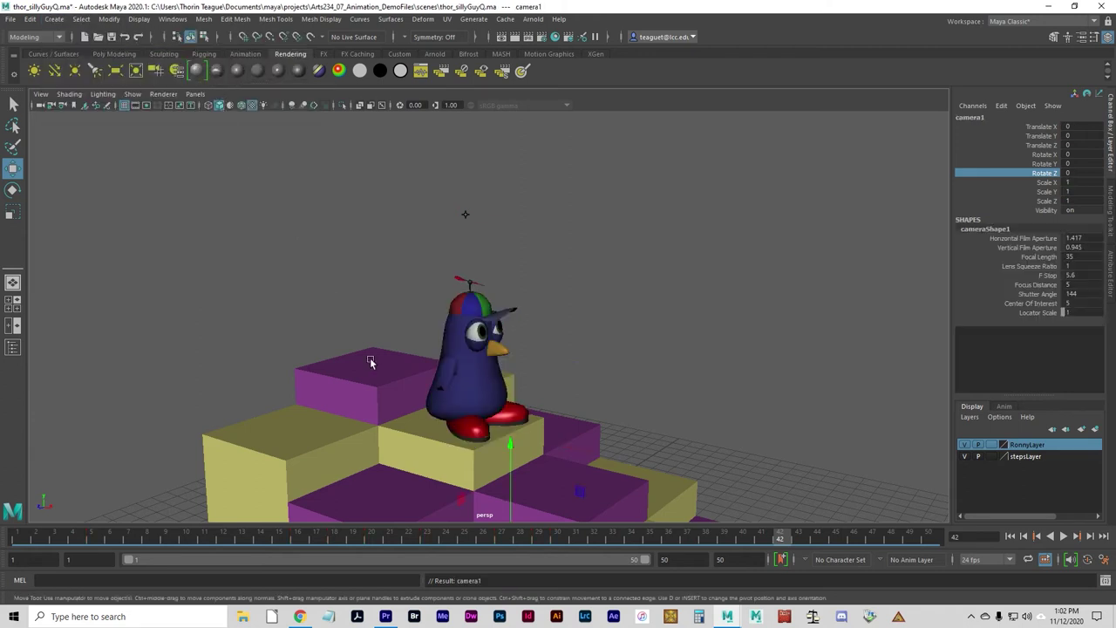
click(164, 94)
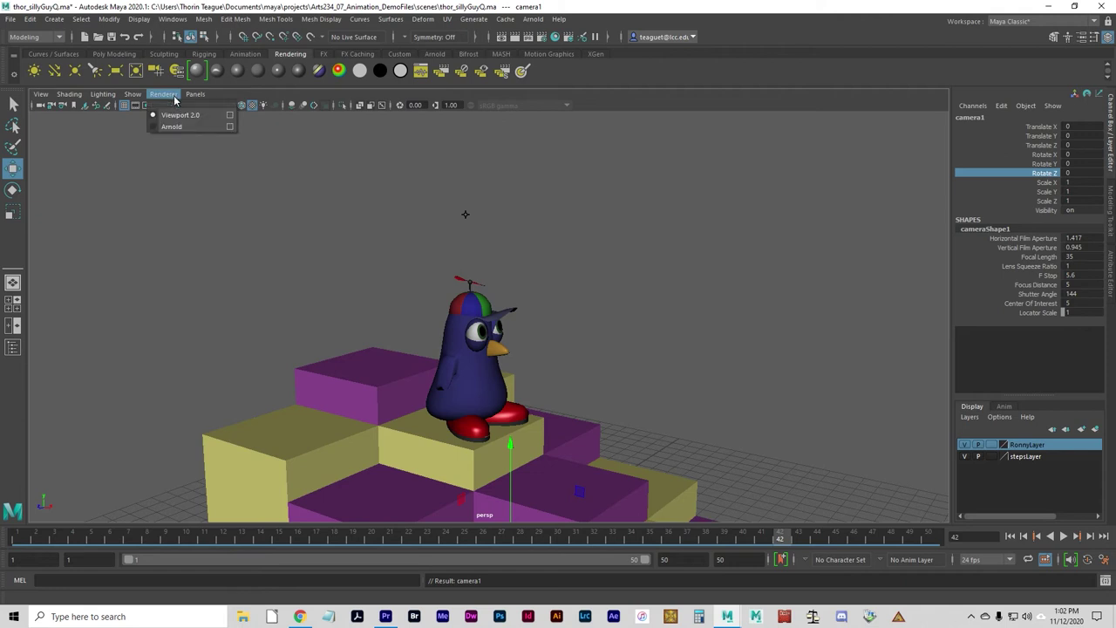
mouse_move(194, 94)
click(329, 106)
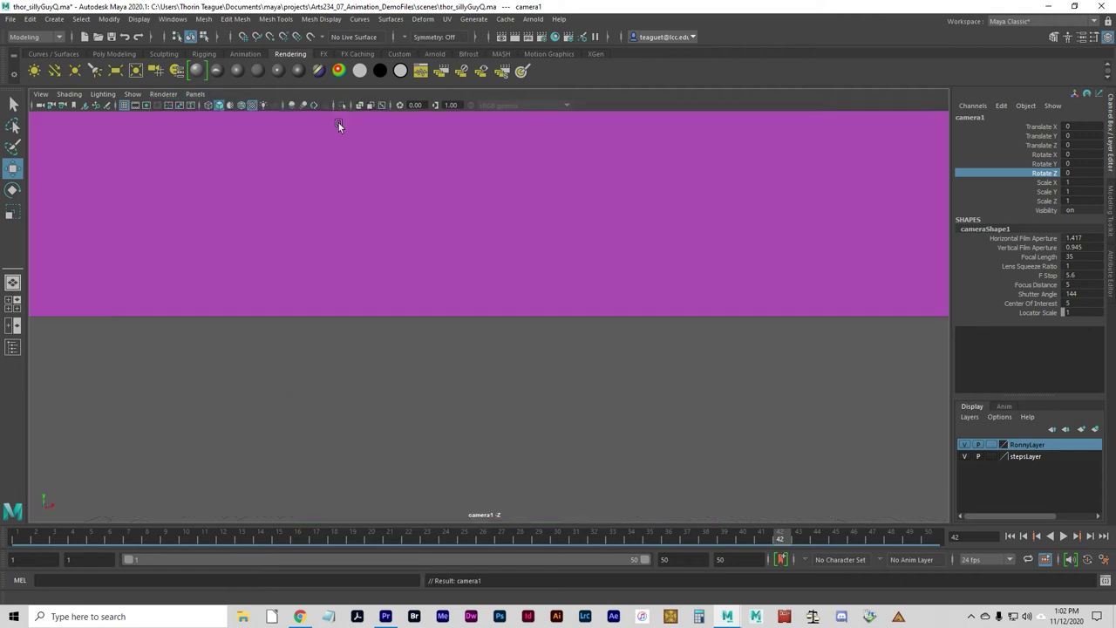
- Position camera1 back from the steps and turned to a three-quarter angle so it frames the character at frame 42
alt+middle_drag(535, 270, 628, 343)
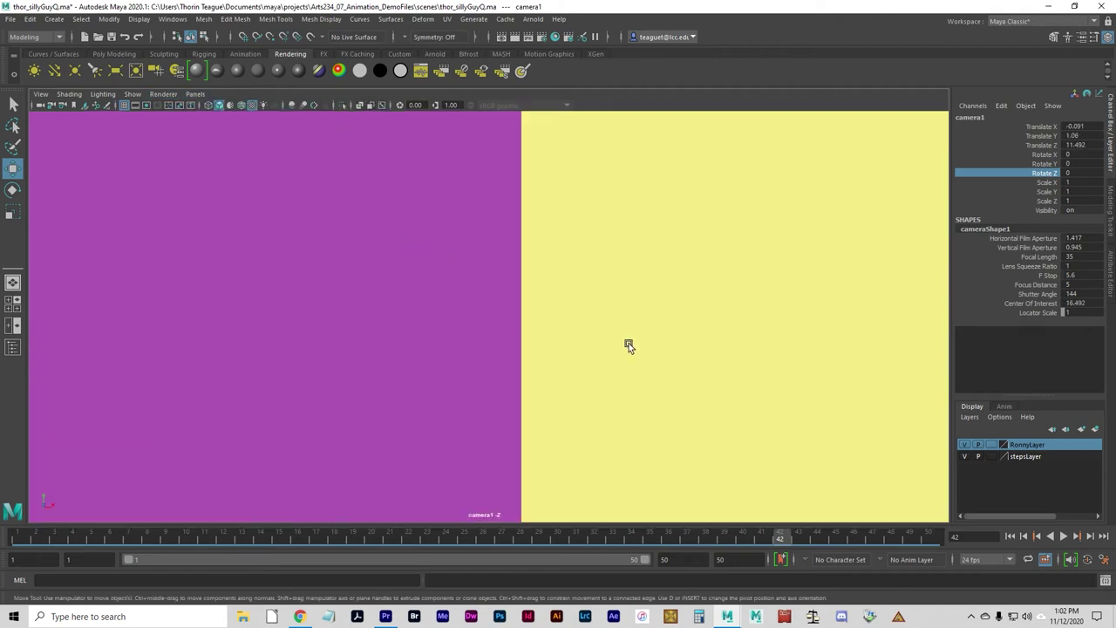
alt+right_drag(628, 343, 498, 349)
alt+middle_drag(498, 349, 539, 423)
alt+drag(538, 423, 294, 393)
alt+right_drag(294, 393, 417, 401)
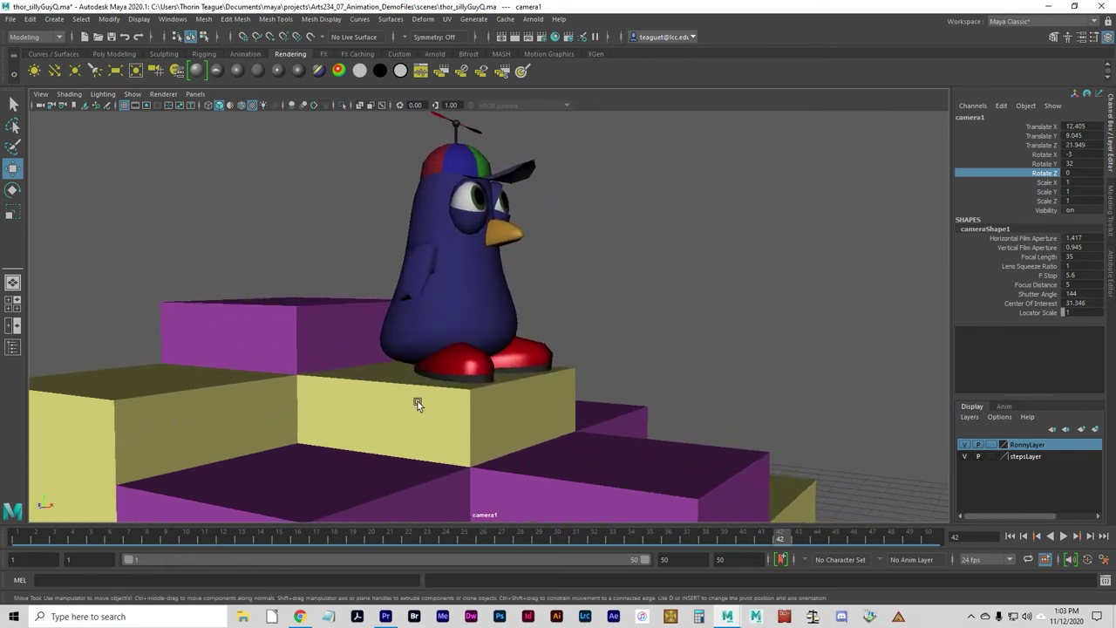
- Go to frame 1 and adjust the camera1 angle so the whole character on the upper step is in frame
drag(669, 545, 17, 541)
alt+drag(540, 234, 505, 246)
click(816, 475)
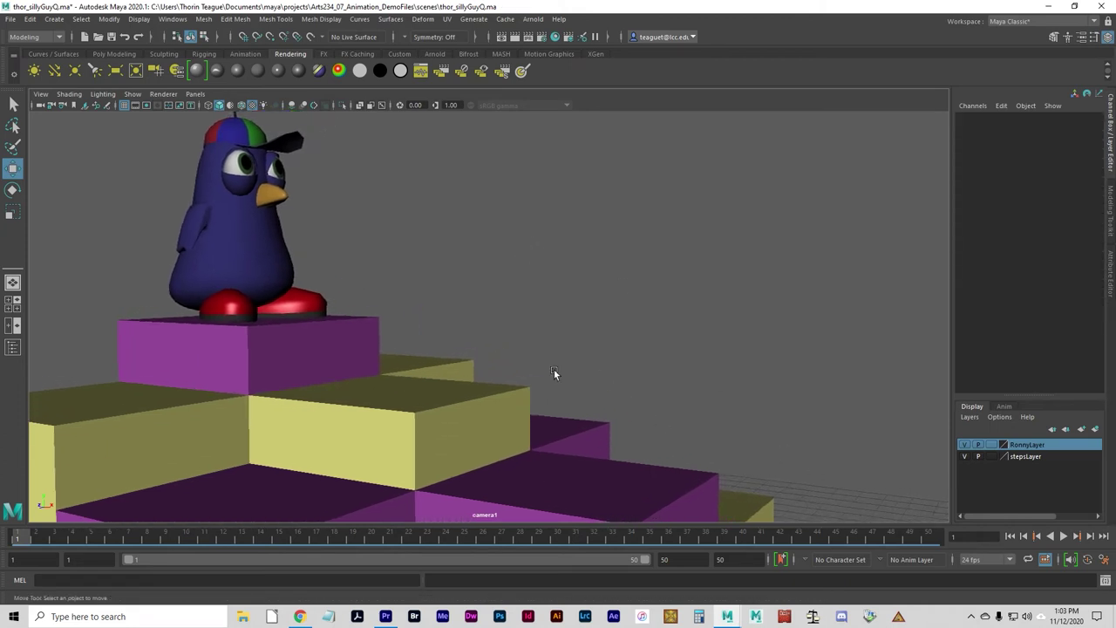
alt+drag(554, 369, 559, 439)
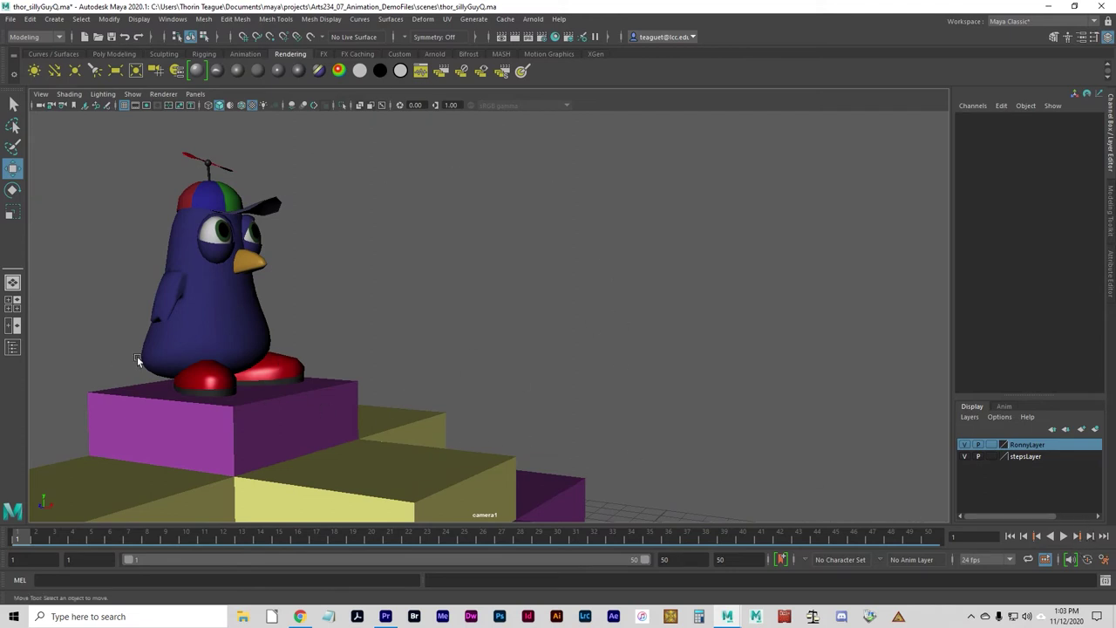
- Play the animation through camera1 to check the framing of the jump, stop it and return to frame 1
click(1062, 536)
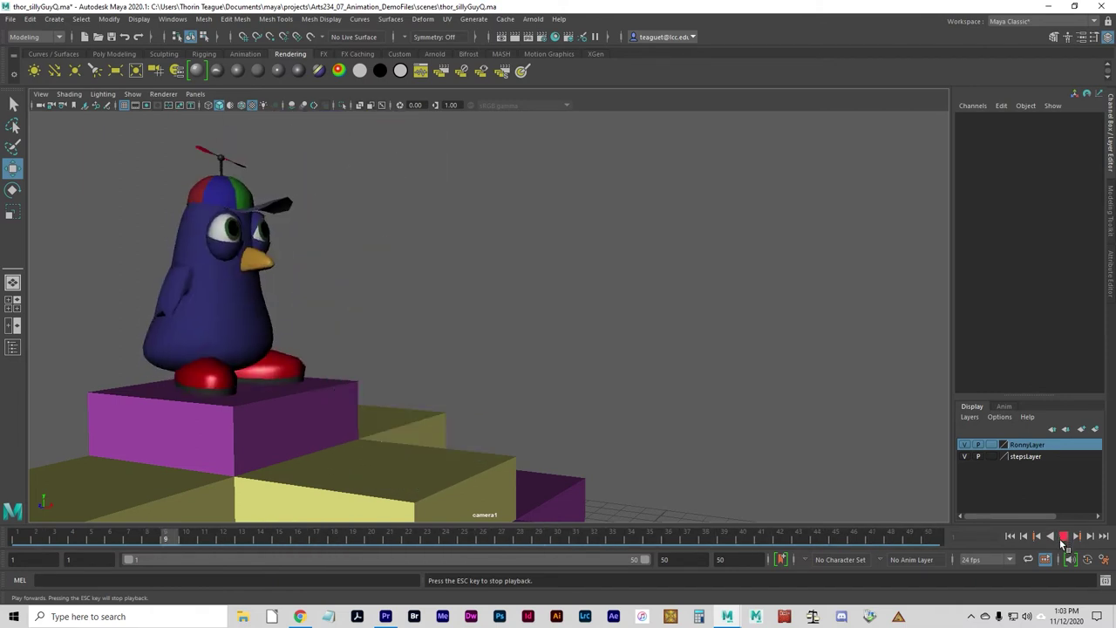
click(1064, 538)
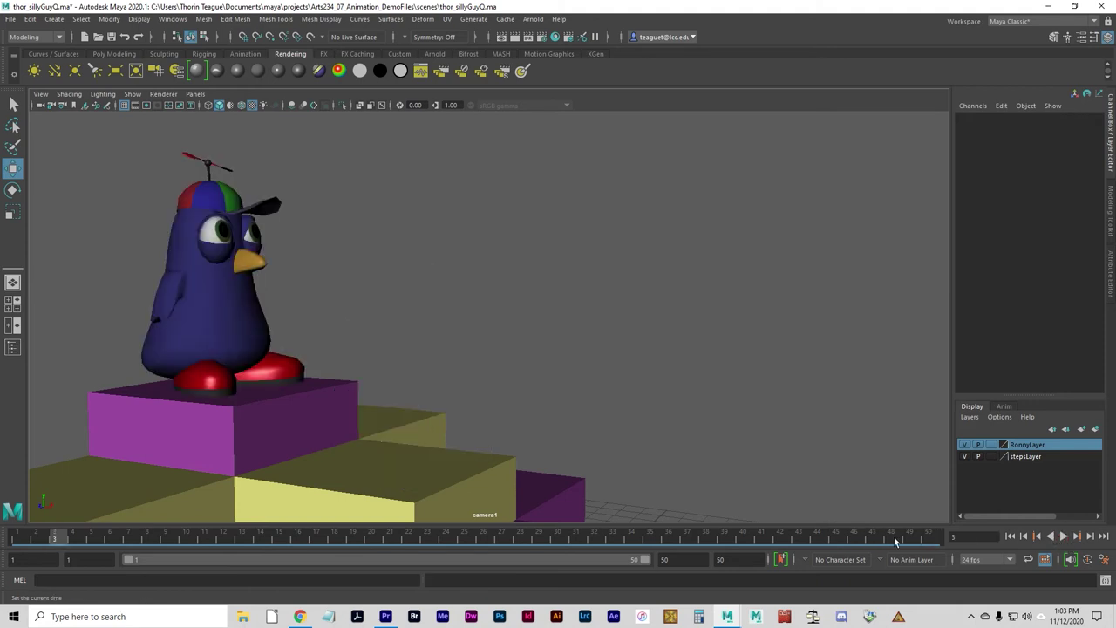
click(480, 522)
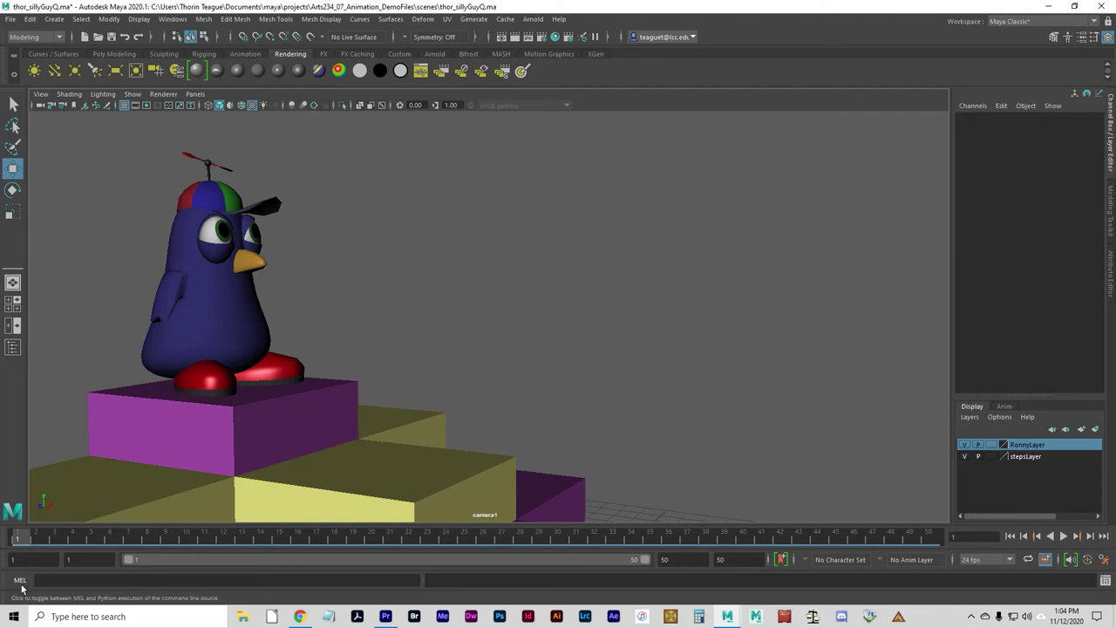
- Set the Playblast options to quality 100 and scale 1.00, and enable saving to file
right_click(57, 542)
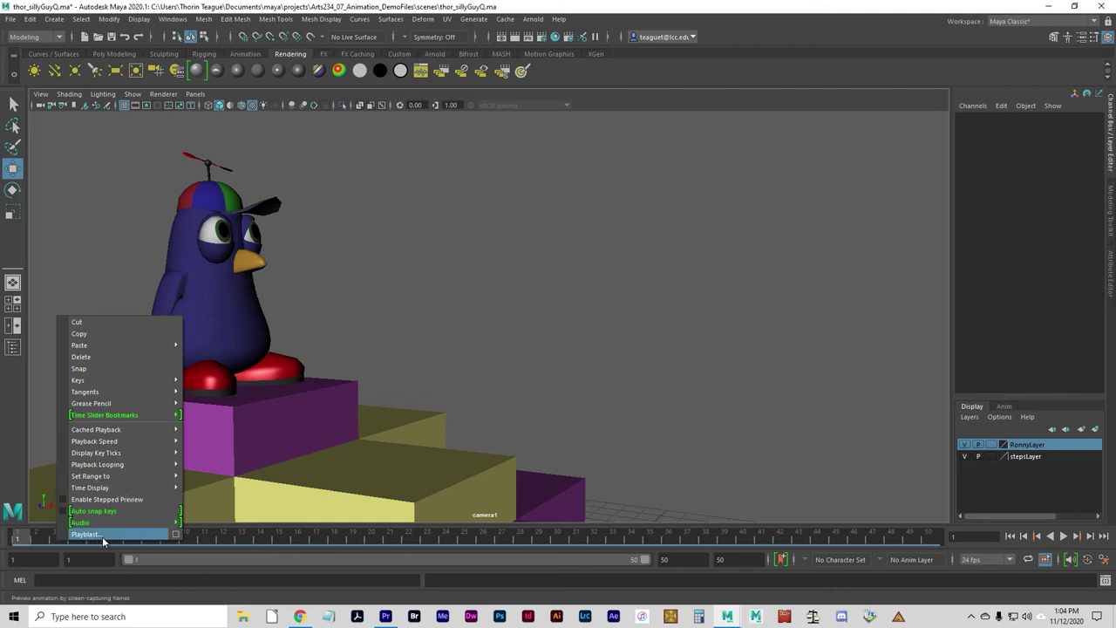
click(177, 536)
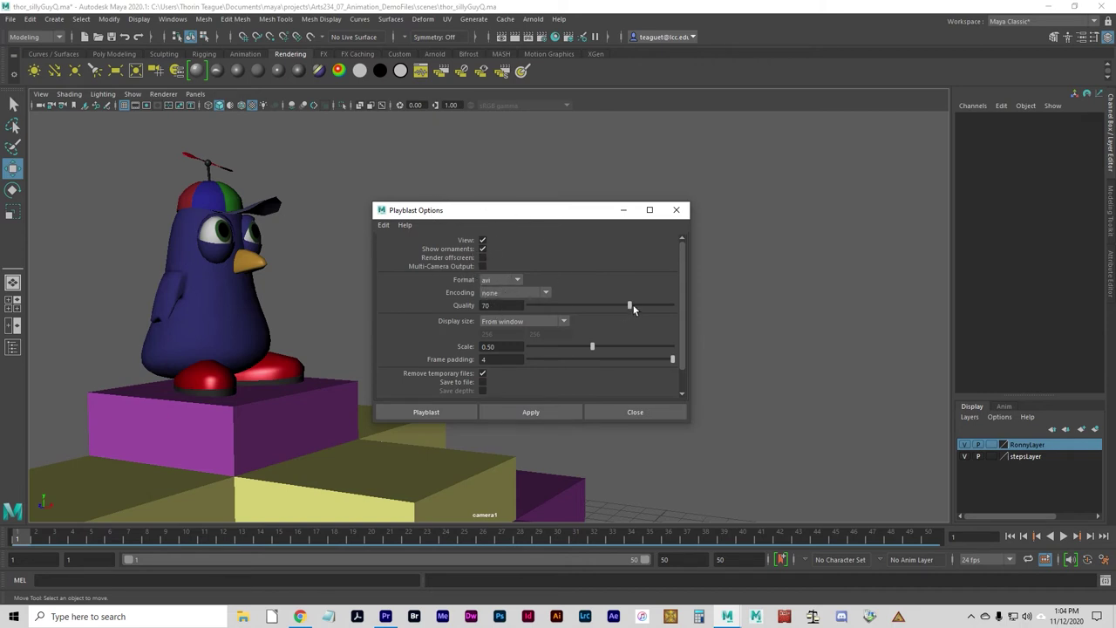
drag(629, 307, 690, 314)
click(490, 306)
drag(593, 348, 731, 355)
click(483, 373)
click(484, 383)
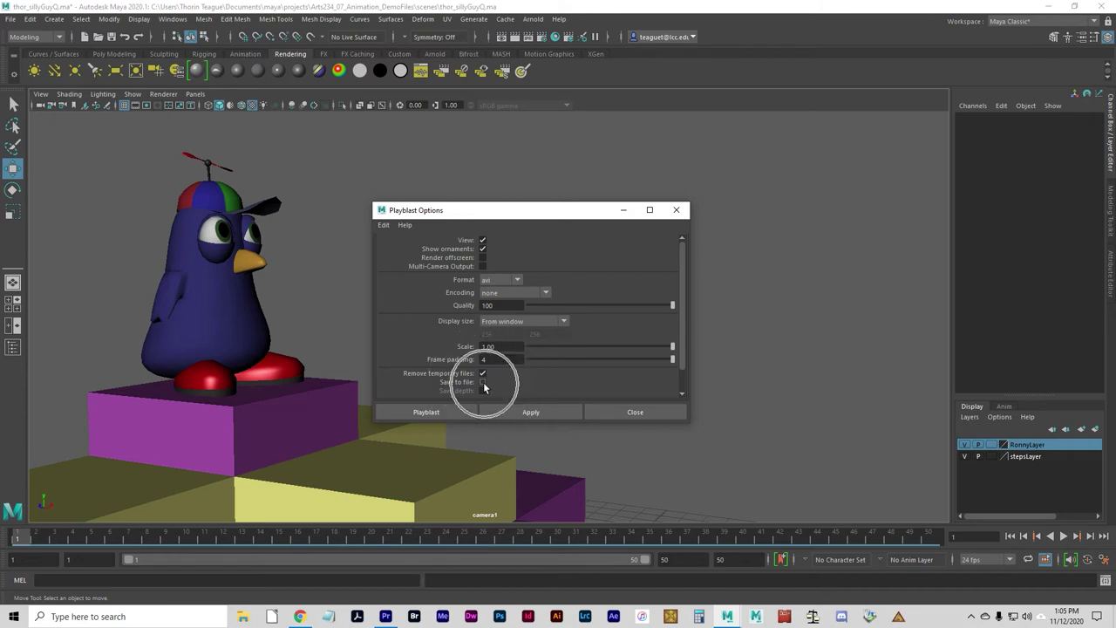
- Enlarge the Playblast Options window and set the movie file to sillguy.avi in the project's movies folder
drag(688, 423, 769, 508)
click(521, 401)
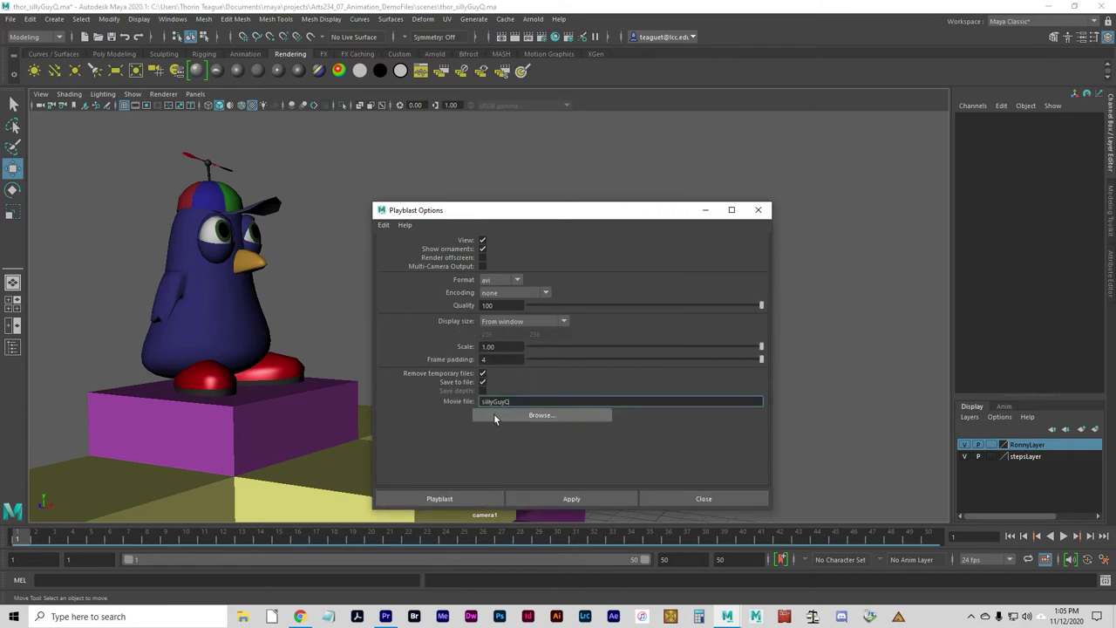
click(511, 419)
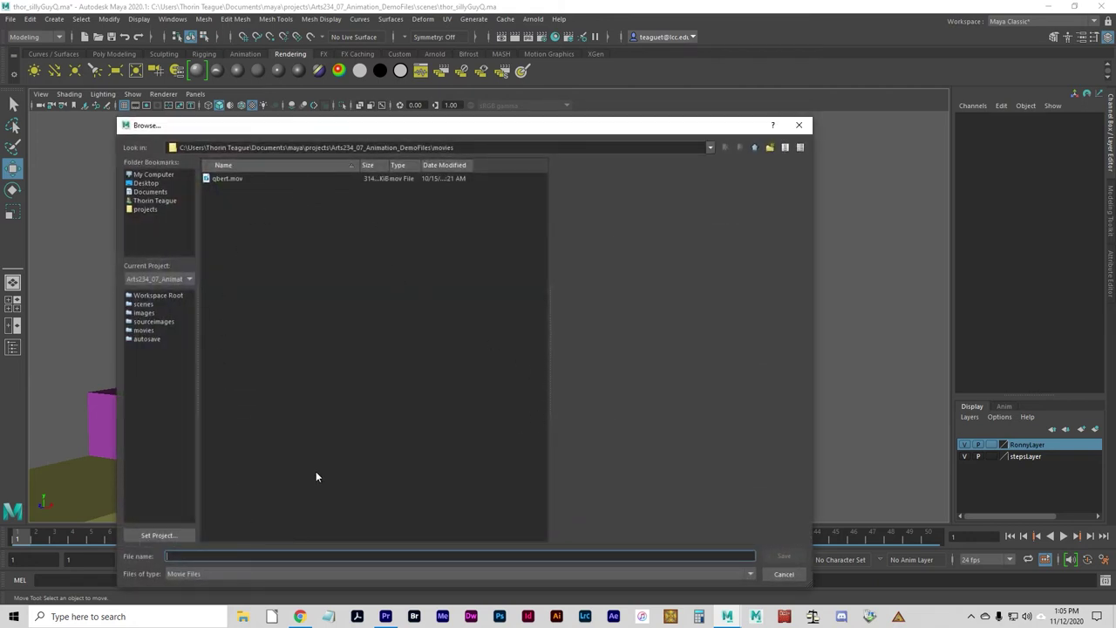
text(sillguy.avi)
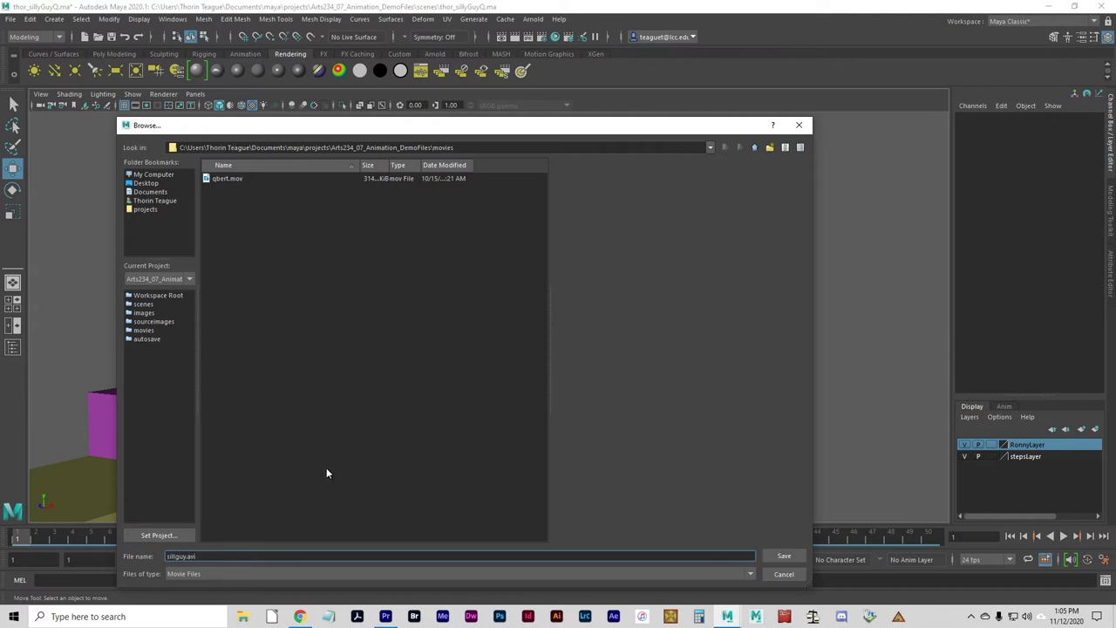
click(769, 555)
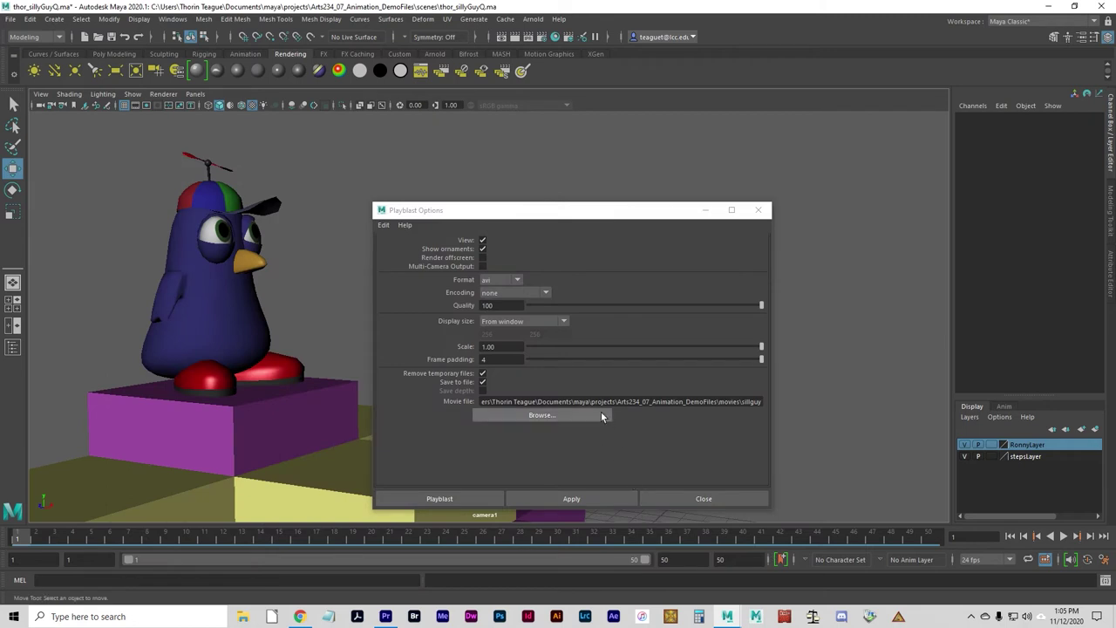
- Keep the avi format, create the playblast, replay the resulting movie and close the video player
click(493, 279)
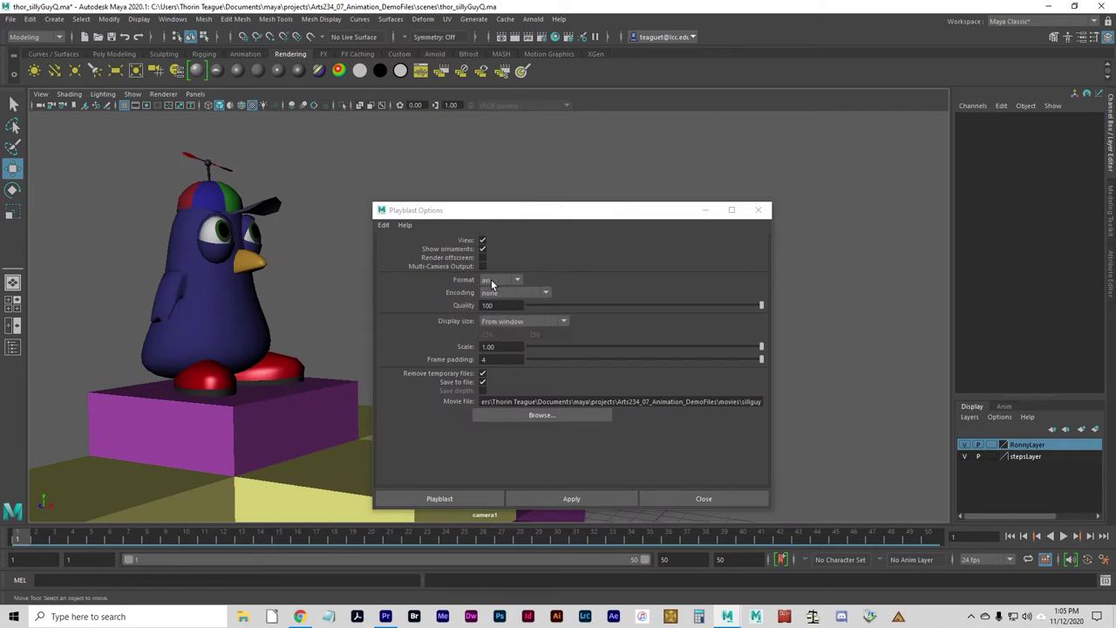
click(493, 279)
click(448, 497)
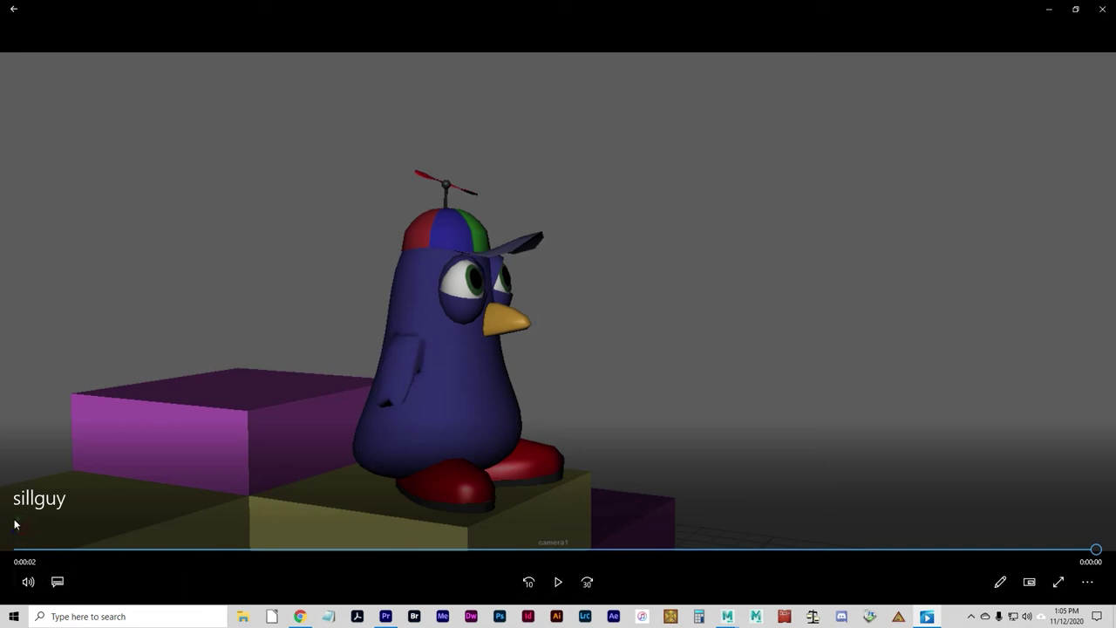
click(555, 582)
click(1102, 9)
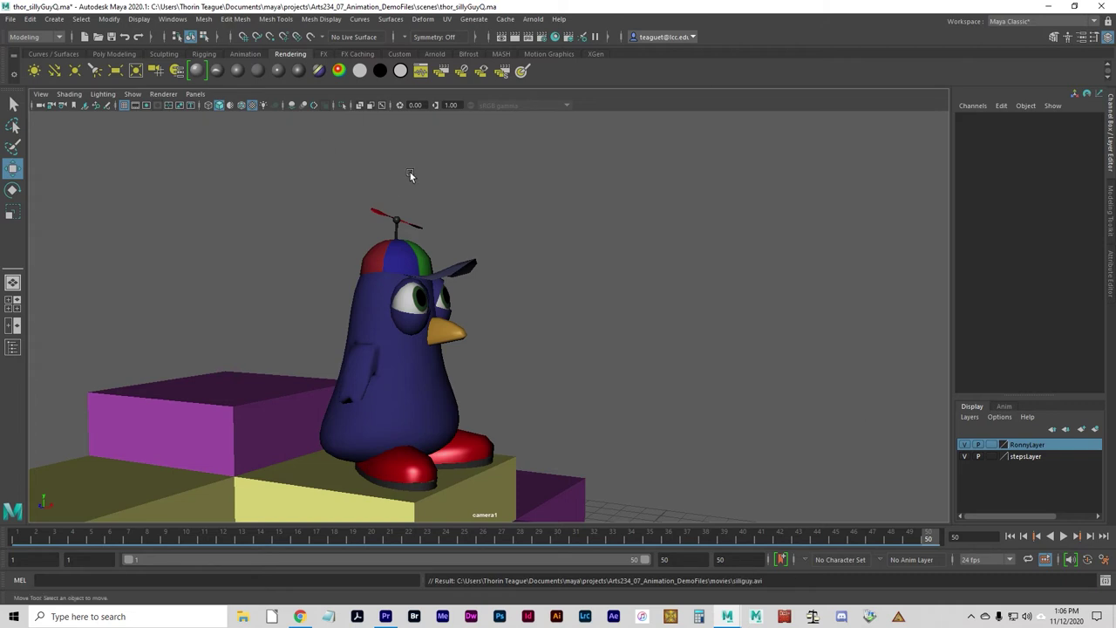
- Open the Render Settings and reposition and enlarge the window to show more of the Common options
click(543, 37)
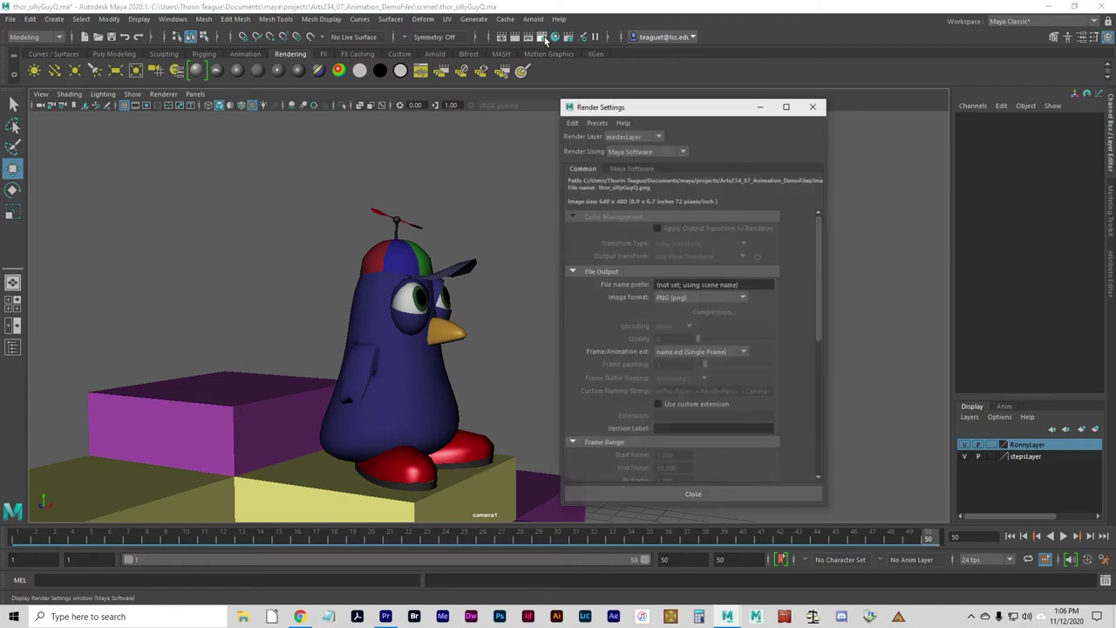
drag(680, 115, 444, 79)
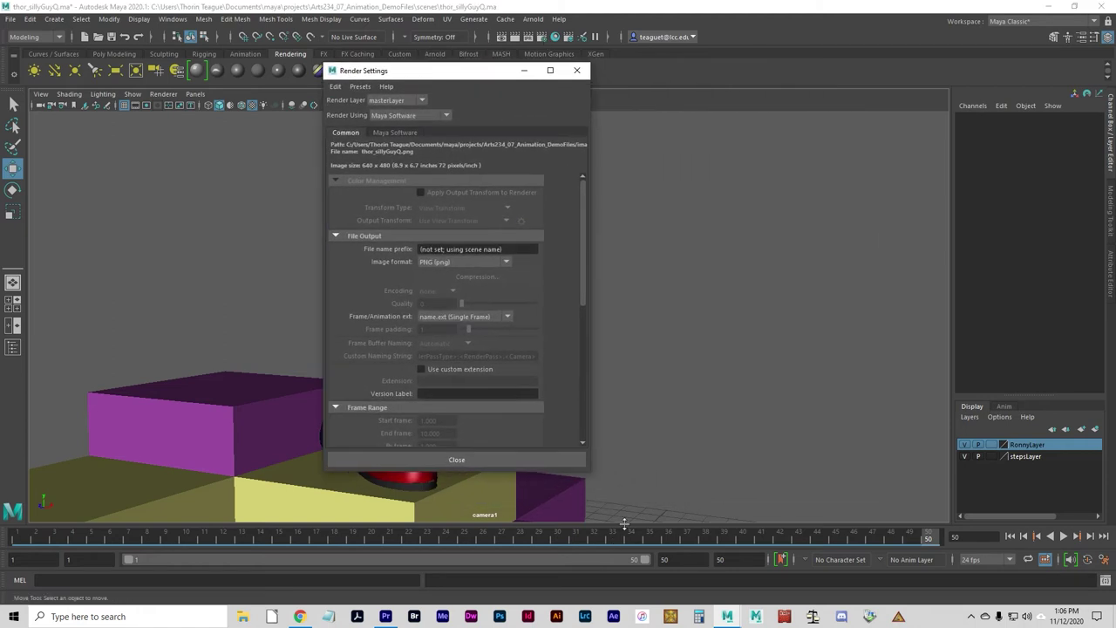
drag(587, 471, 717, 579)
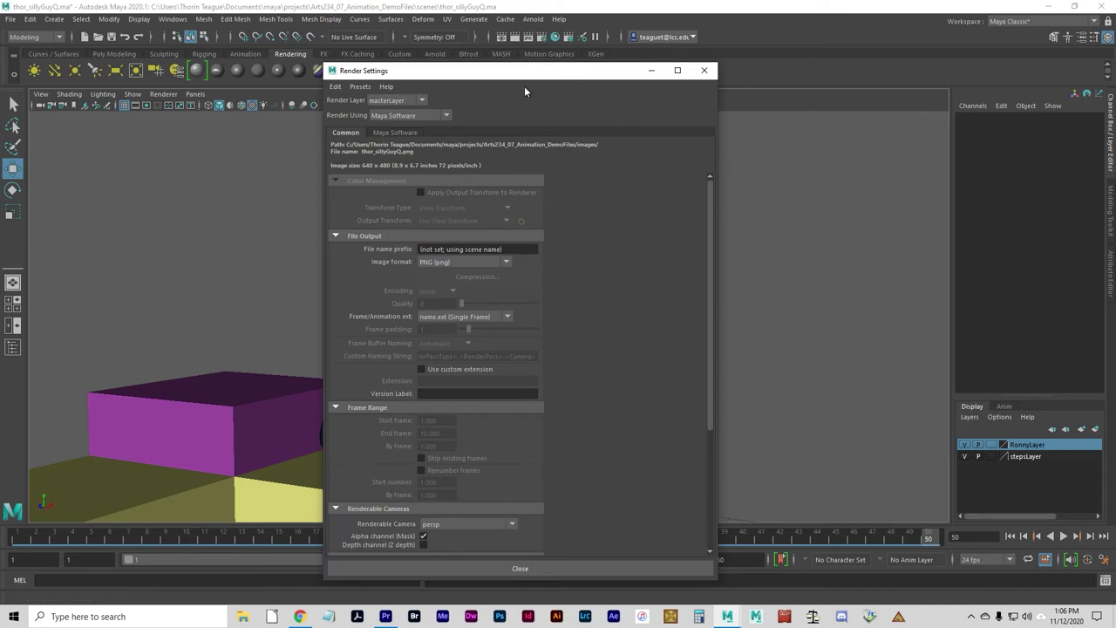
drag(515, 76, 505, 25)
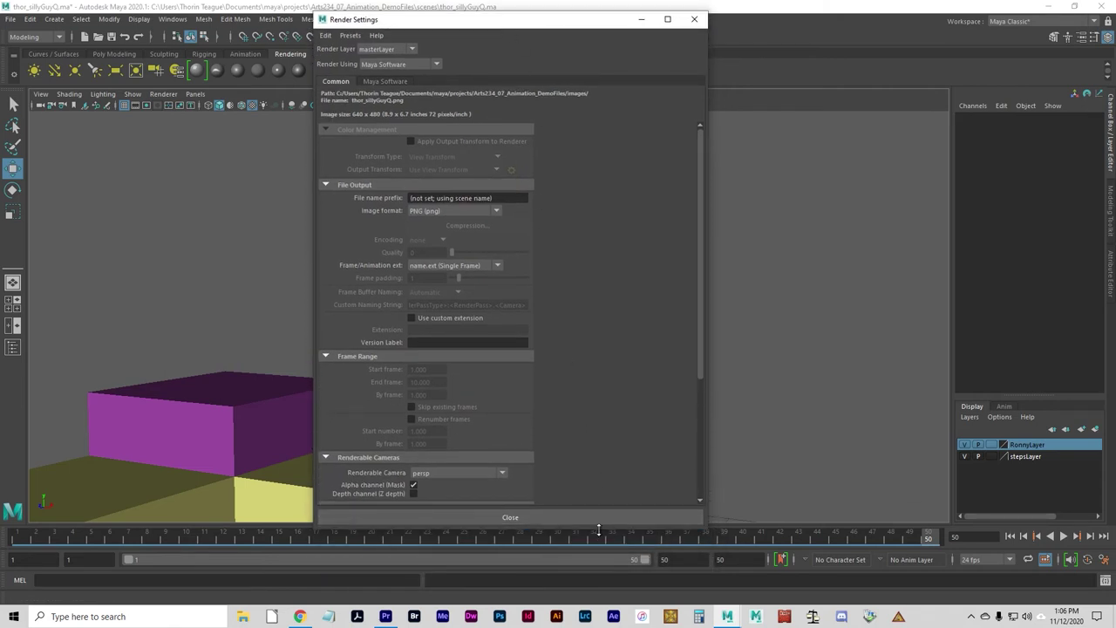
drag(599, 529, 603, 575)
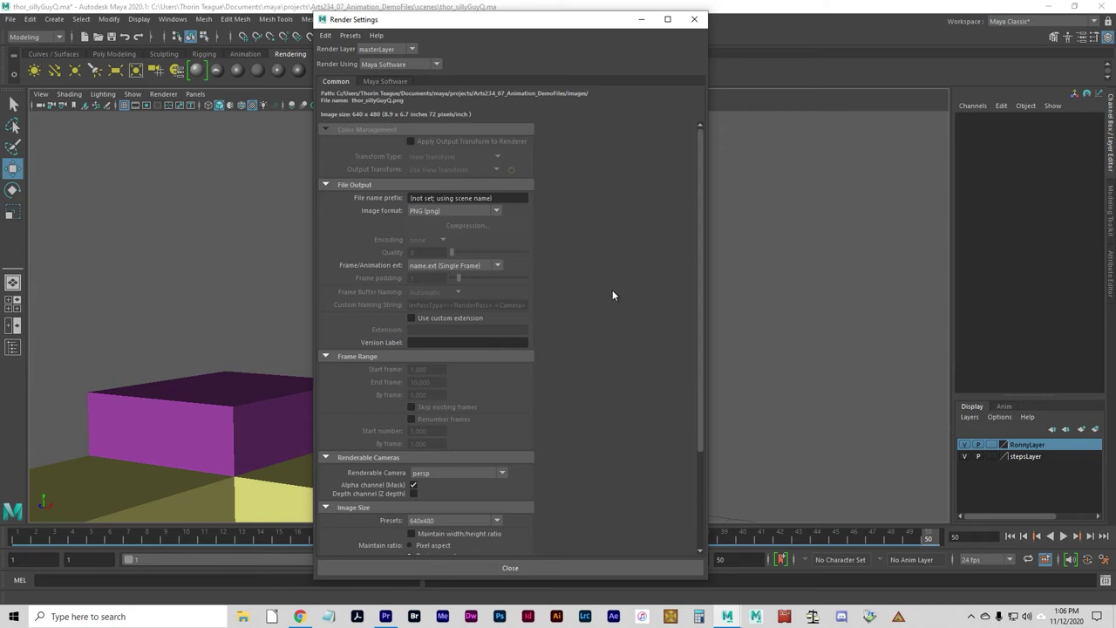
- Set the render's image format to Targa (tga)
click(422, 210)
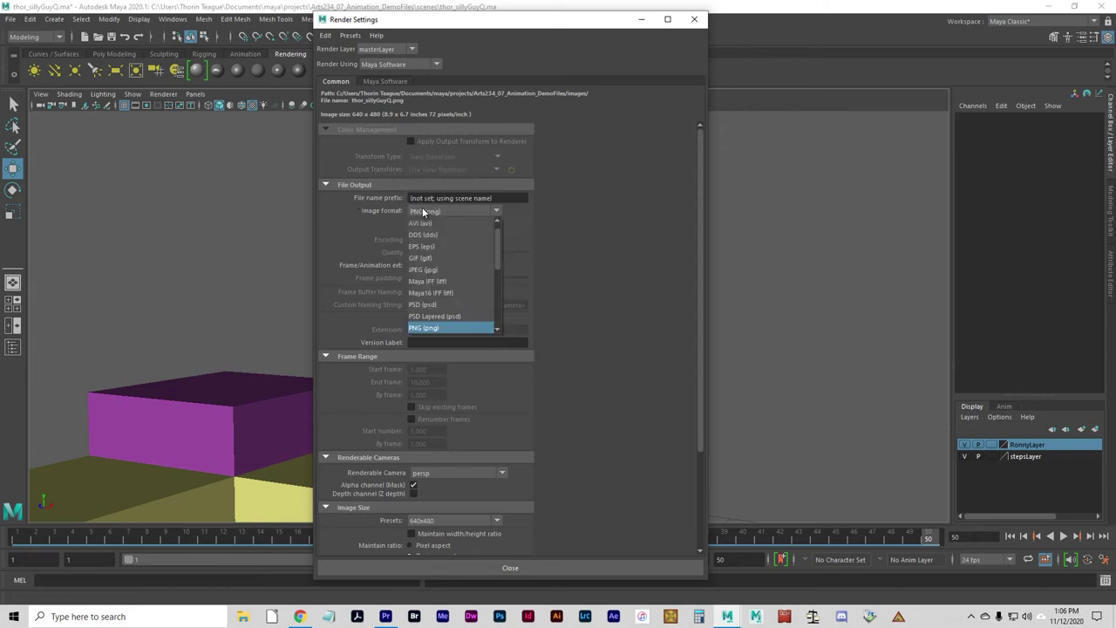
scroll(467, 287, down, 3)
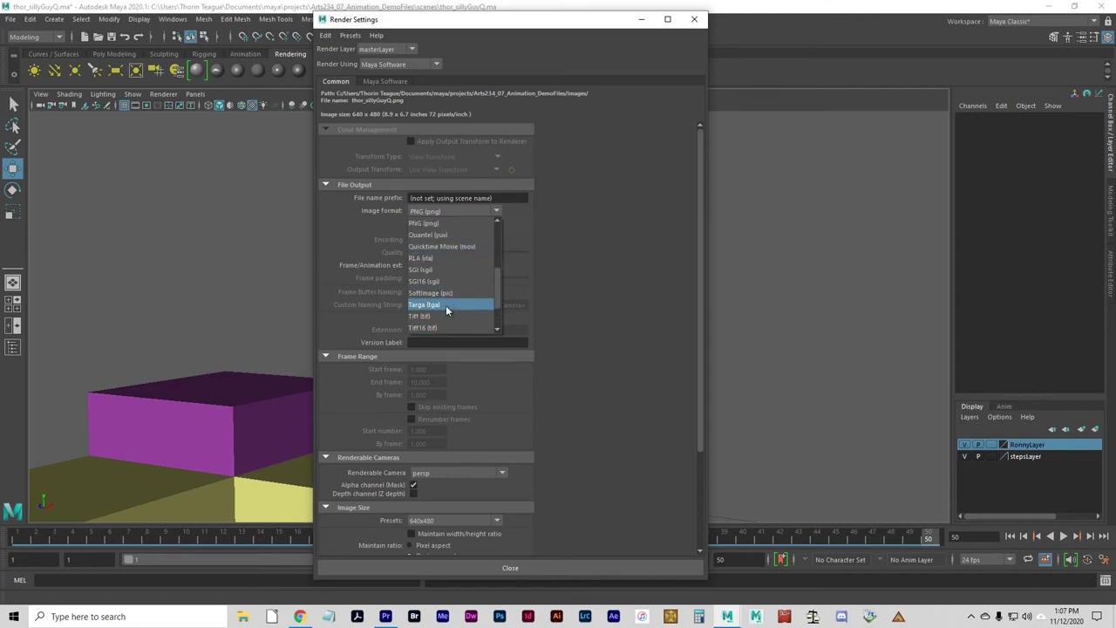
scroll(448, 319, up, 3)
scroll(449, 316, down, 2)
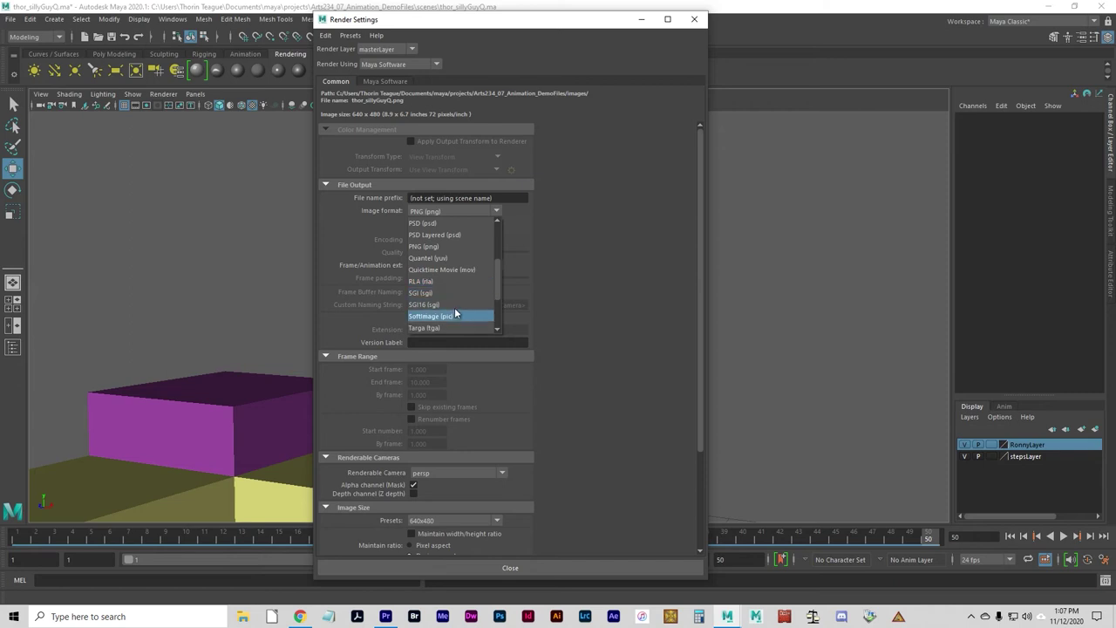
scroll(454, 307, down, 3)
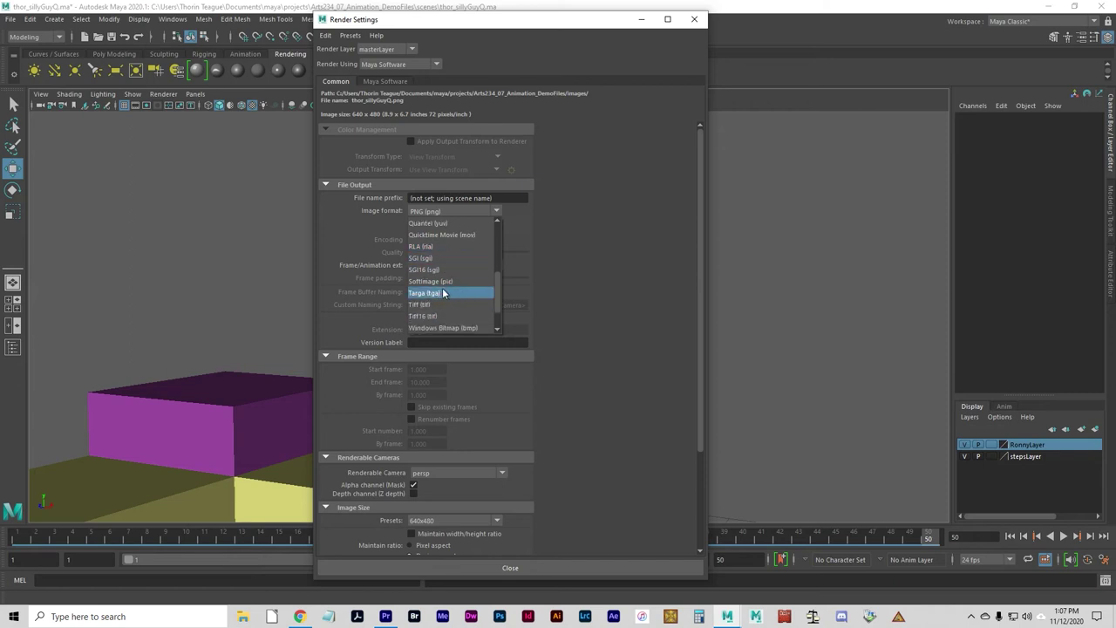
click(444, 294)
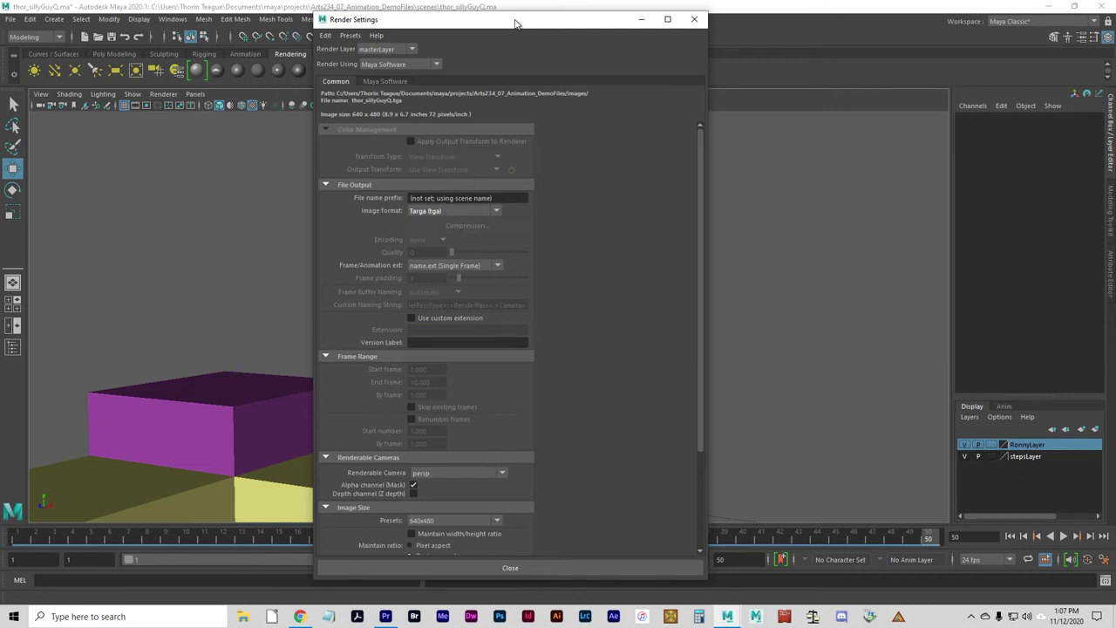
- Move the Render Settings window aside to view the character through camera1, and bring it back over the viewport
drag(516, 23, 806, 68)
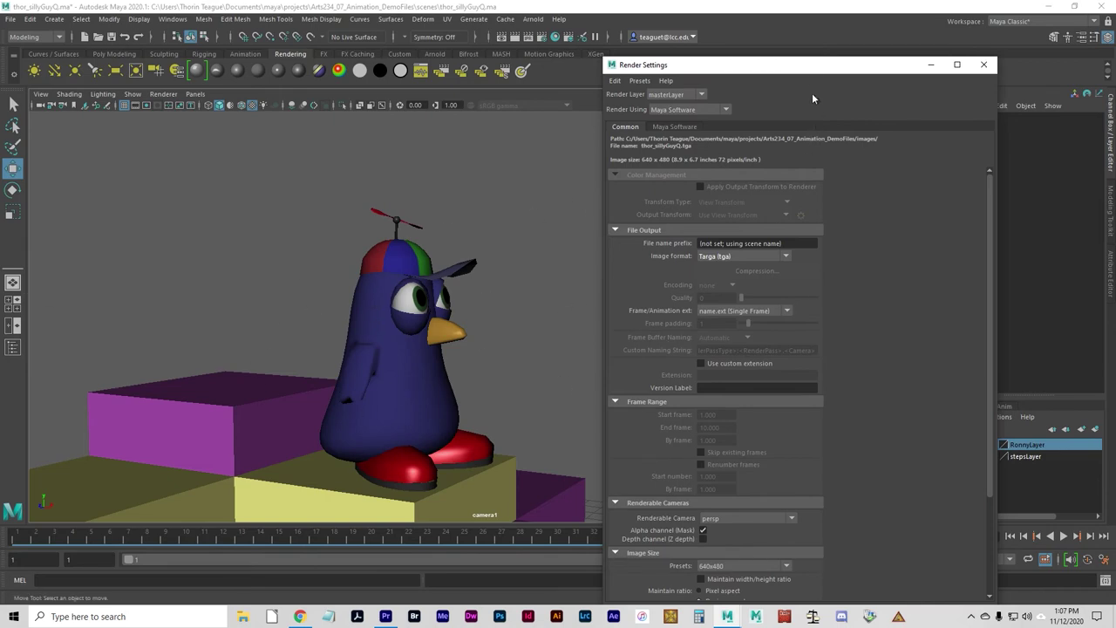
drag(814, 70, 654, 90)
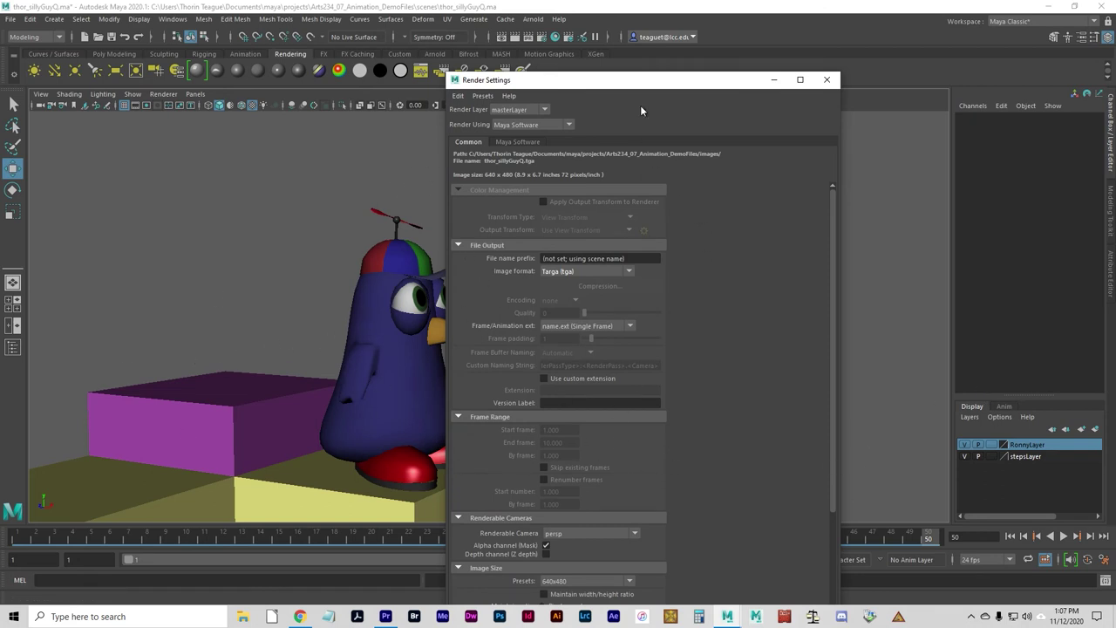
drag(641, 81, 465, 77)
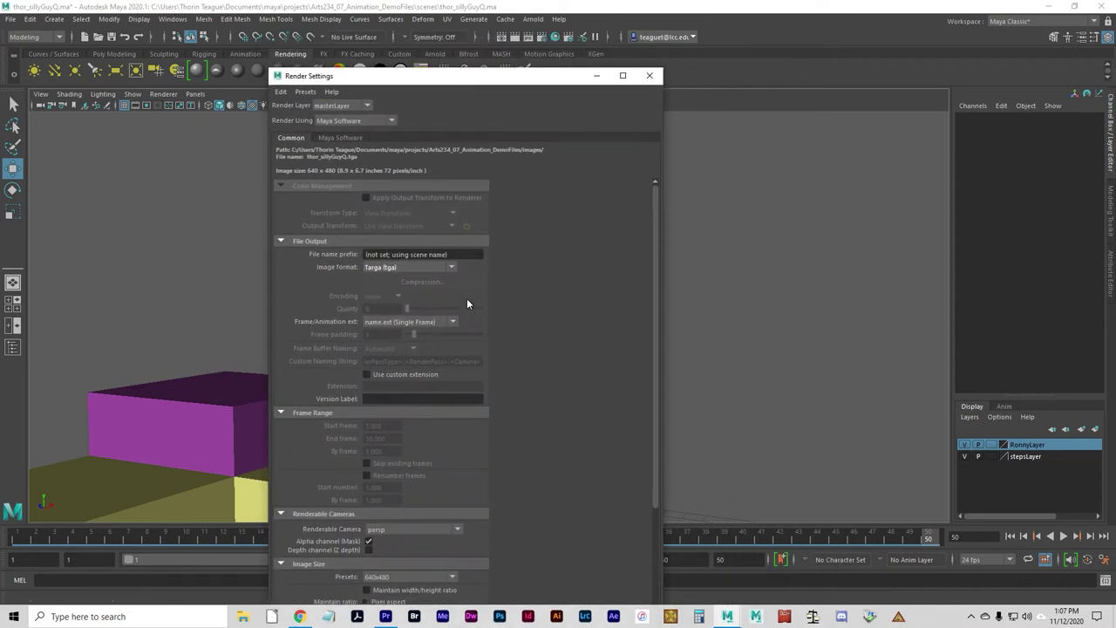
- Set the render's image format to JPEG (jpg)
click(438, 267)
scroll(419, 335, down, 1)
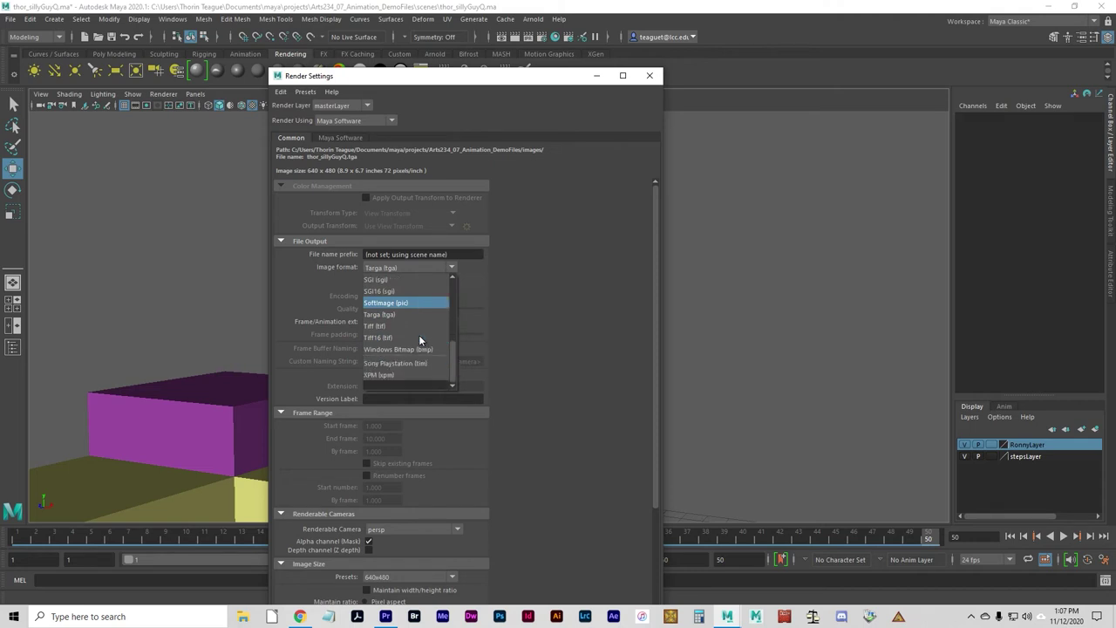
scroll(419, 334, up, 3)
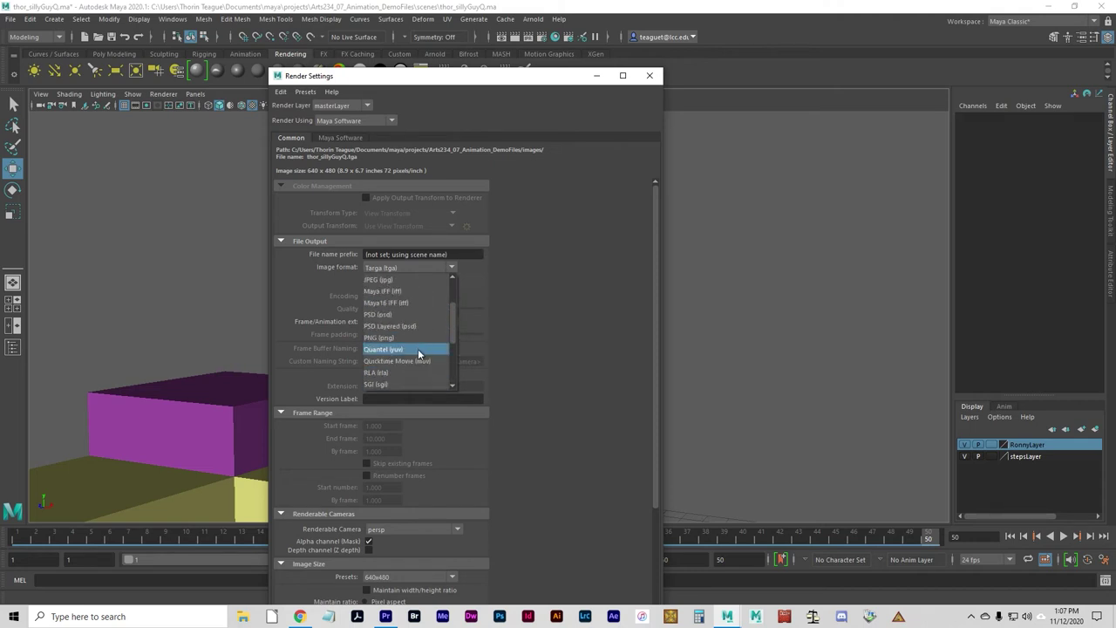
click(415, 279)
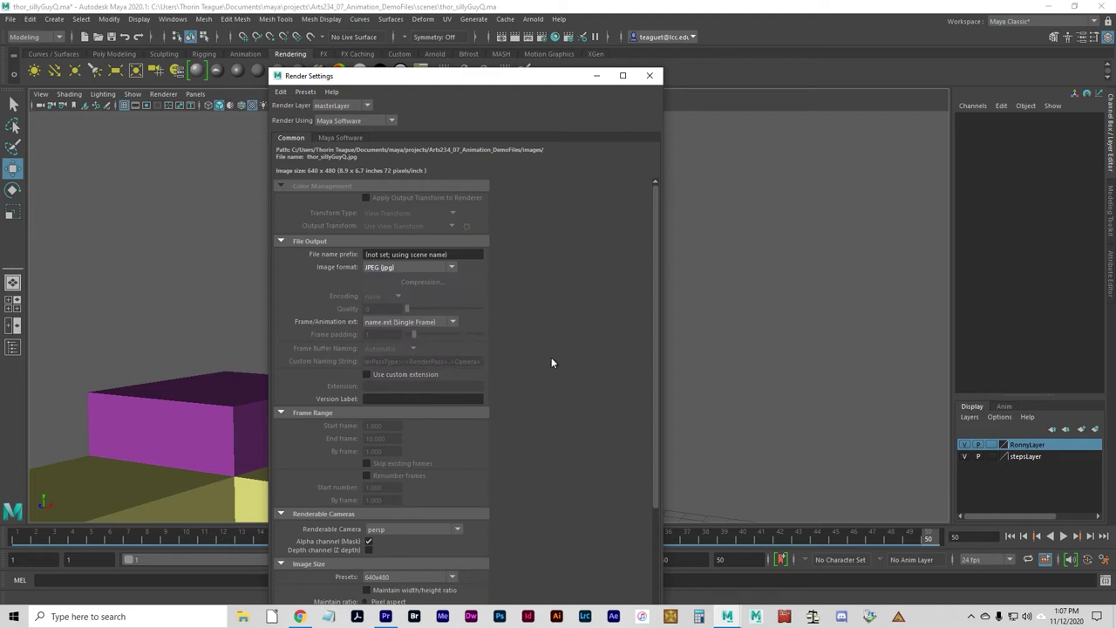
- Set the Frame/Animation extension to name_#.ext so the render is output as a numbered image sequence
click(376, 322)
click(397, 323)
click(394, 324)
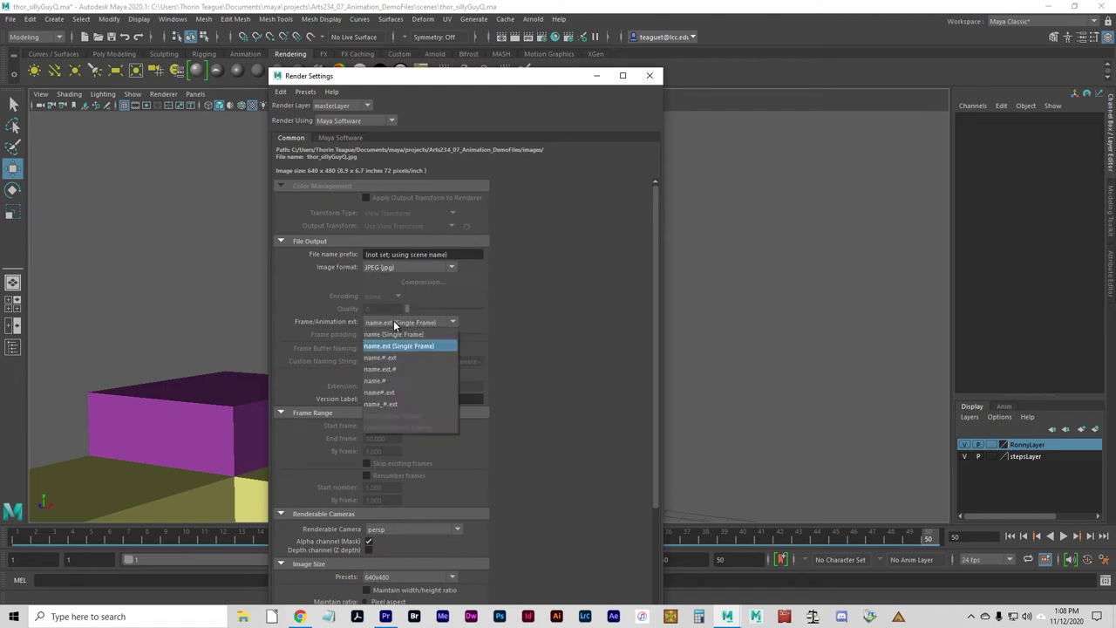
click(390, 405)
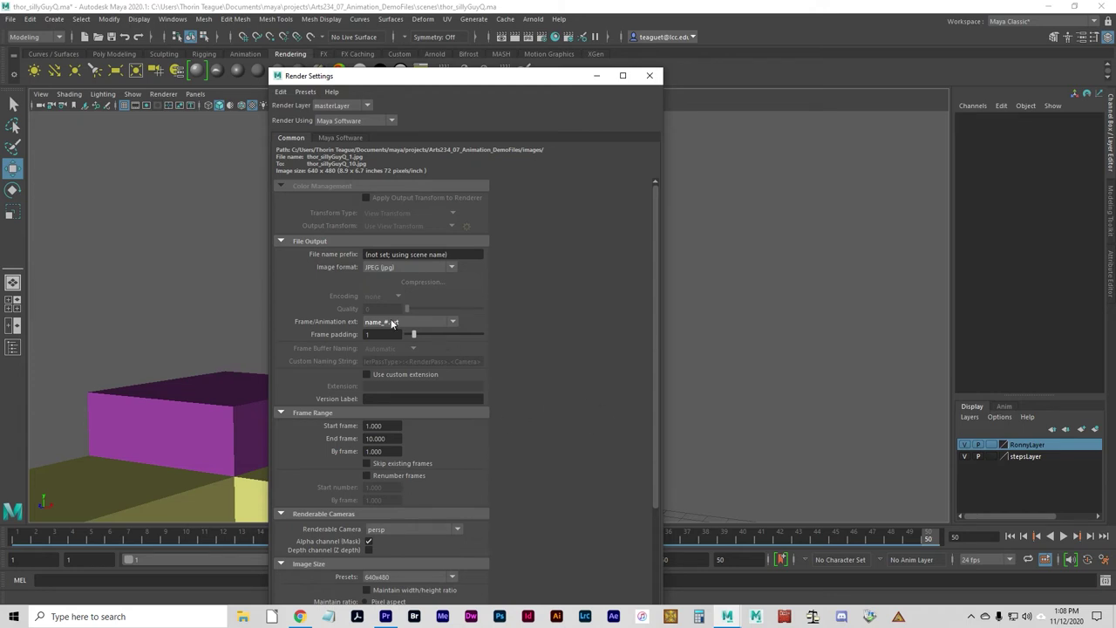
- Set the frame padding to 4 and collapse the File Output options
click(340, 337)
drag(414, 335, 436, 335)
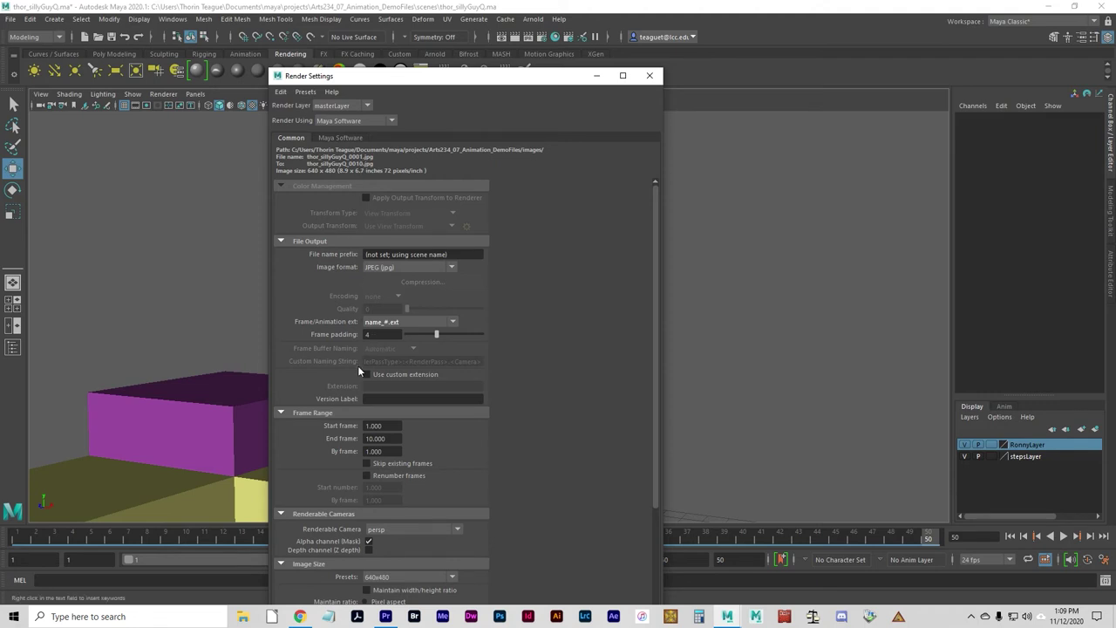
click(353, 162)
click(360, 336)
click(371, 339)
click(311, 242)
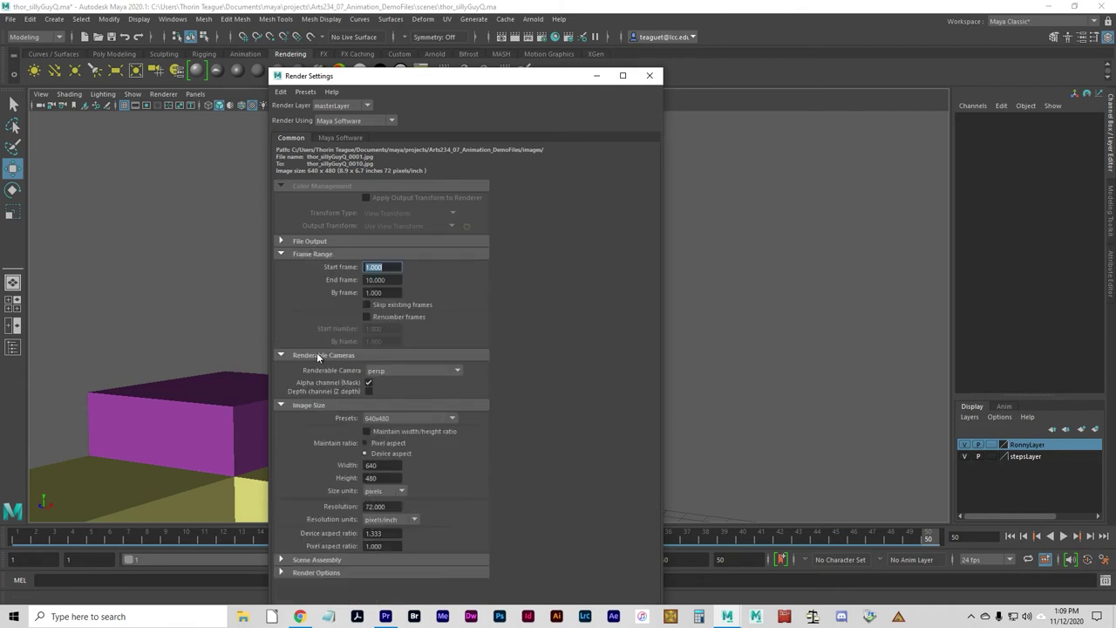
- Set the end frame of the render's frame range to 50 and collapse the Frame Range options
click(316, 255)
double_click(370, 280)
text(50)
click(358, 281)
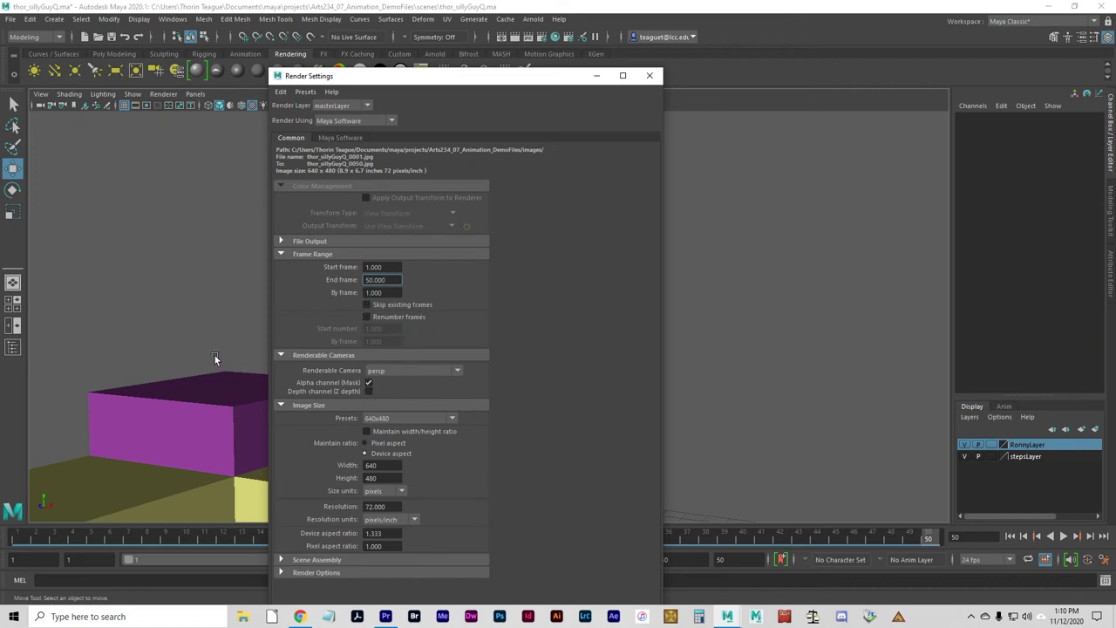
click(280, 254)
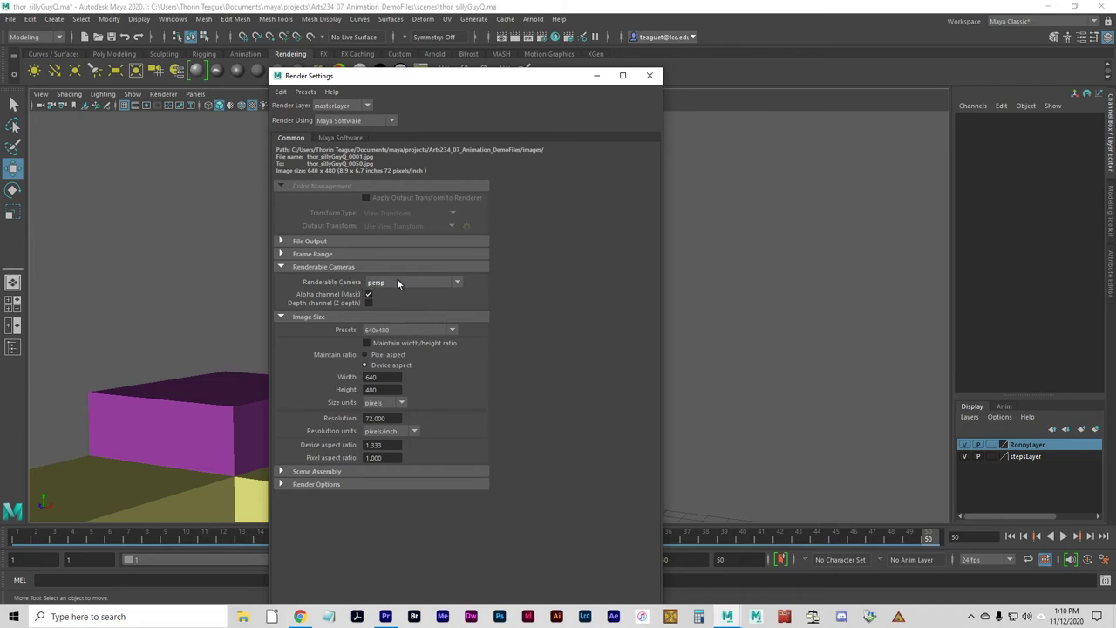
- Set camera1 as the renderable camera and collapse the Renderable Cameras options
click(402, 283)
click(398, 306)
click(312, 267)
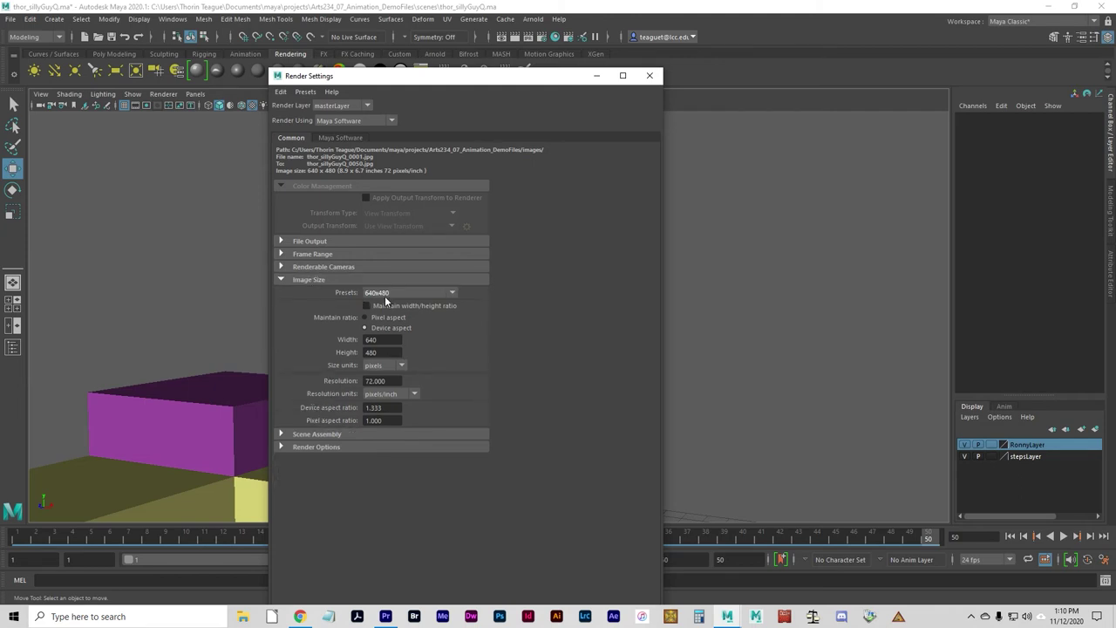
- Apply the HD 1080 image size preset and collapse the Image Size options
click(385, 296)
click(383, 292)
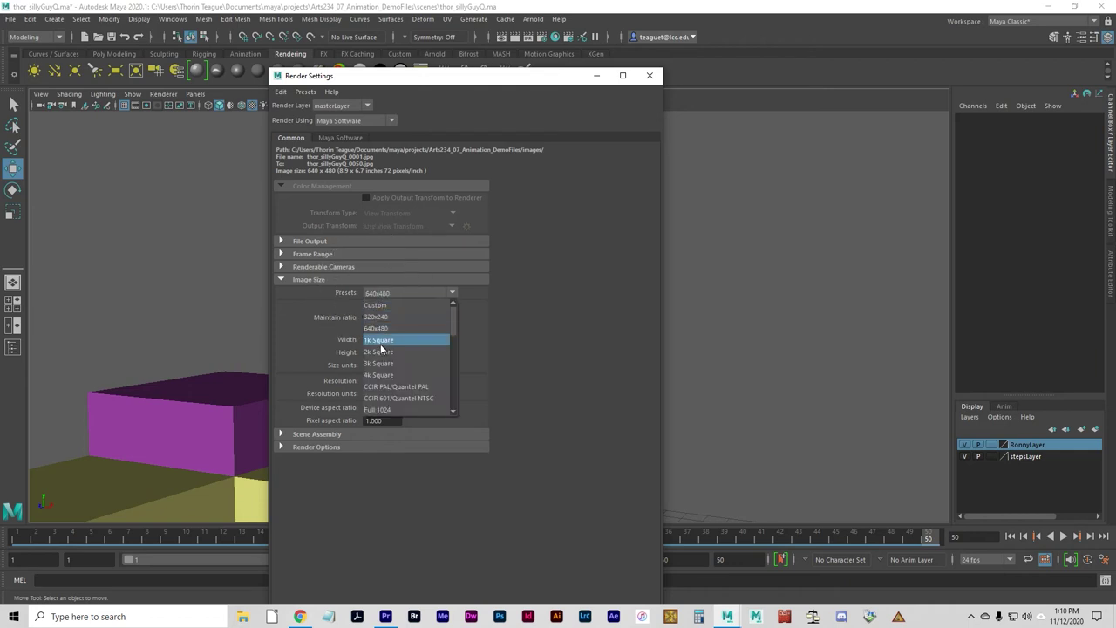
scroll(388, 392, down, 2)
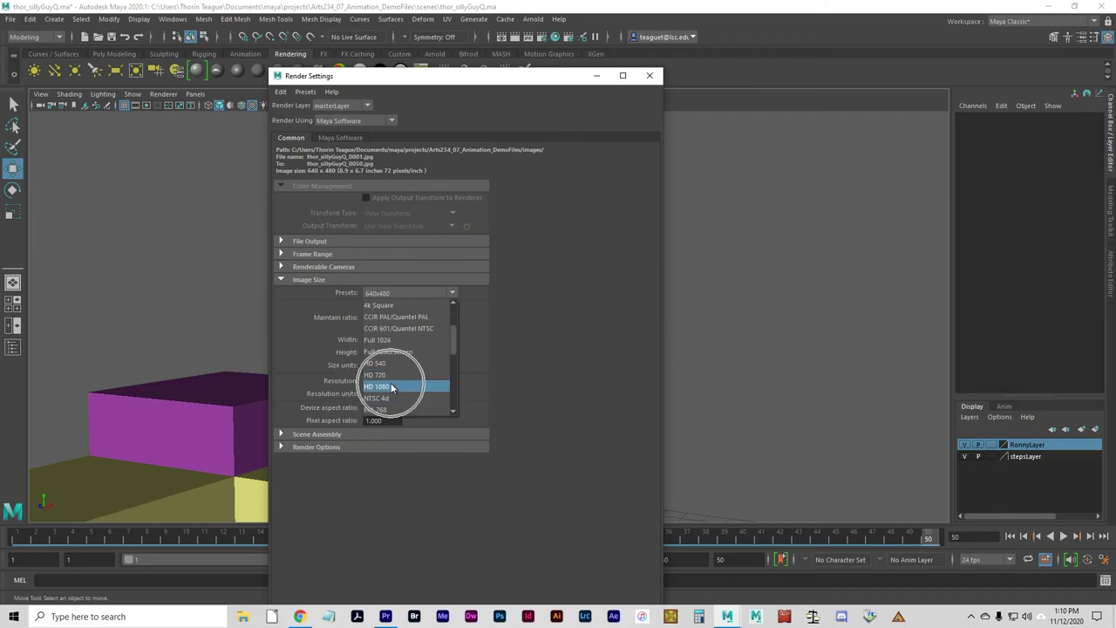
click(391, 387)
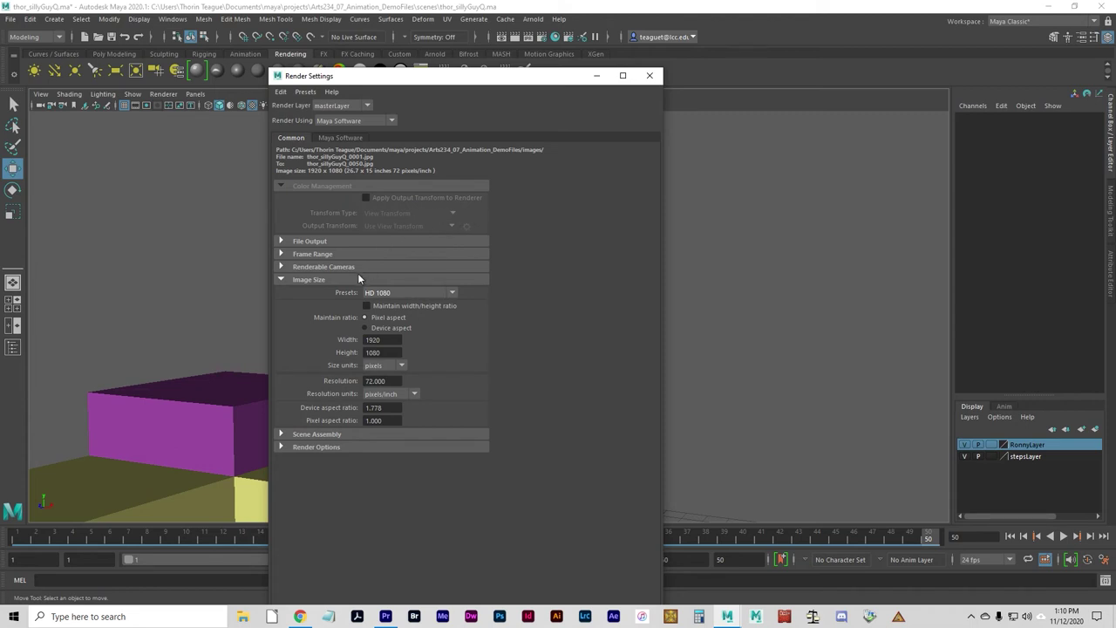
click(311, 280)
- Try switching off Enable Default Light in the Common render options, restore it and collapse the section
click(309, 306)
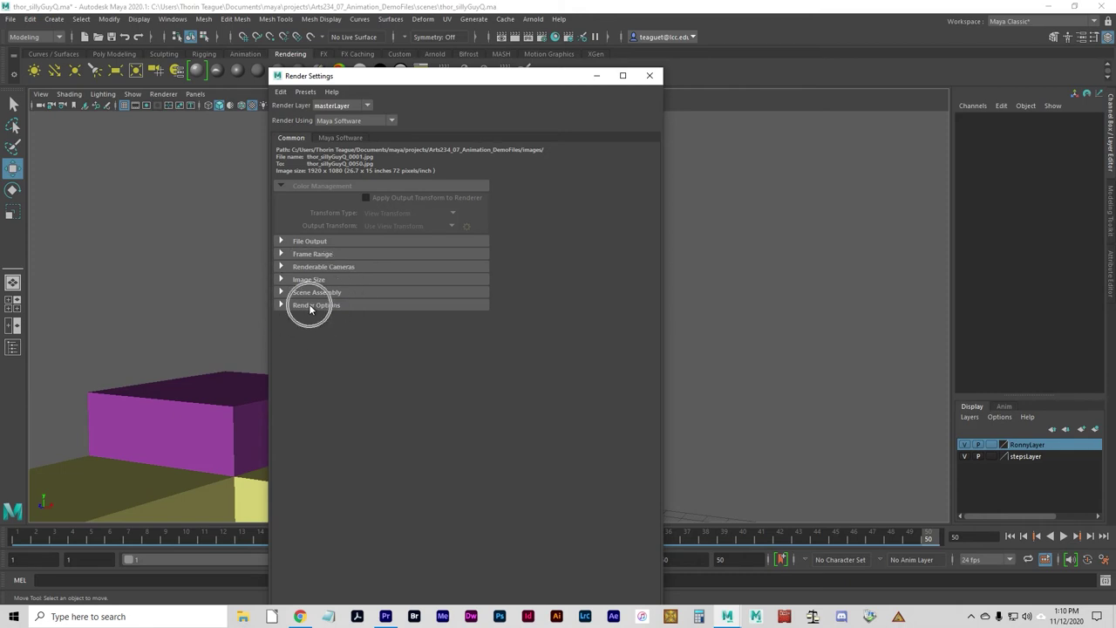
click(367, 318)
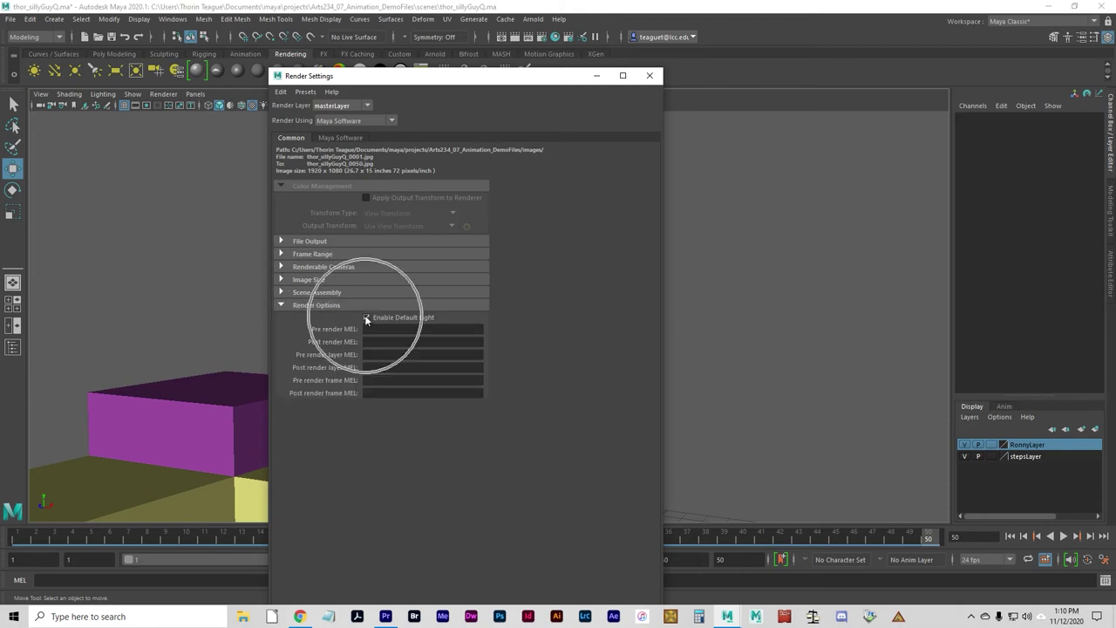
click(366, 318)
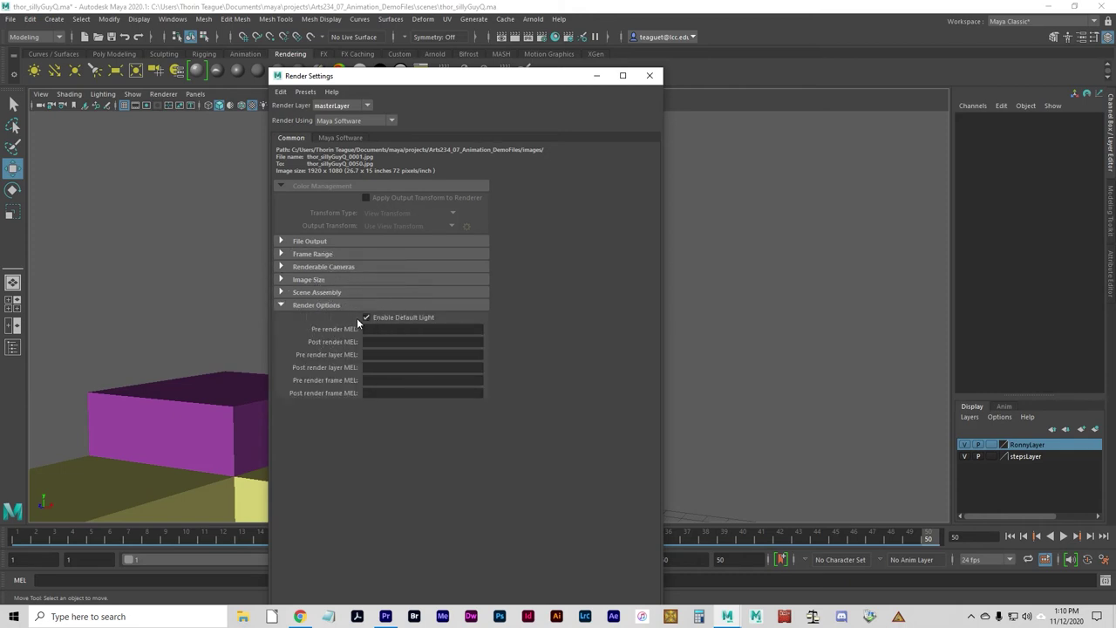
click(365, 319)
click(380, 317)
click(299, 305)
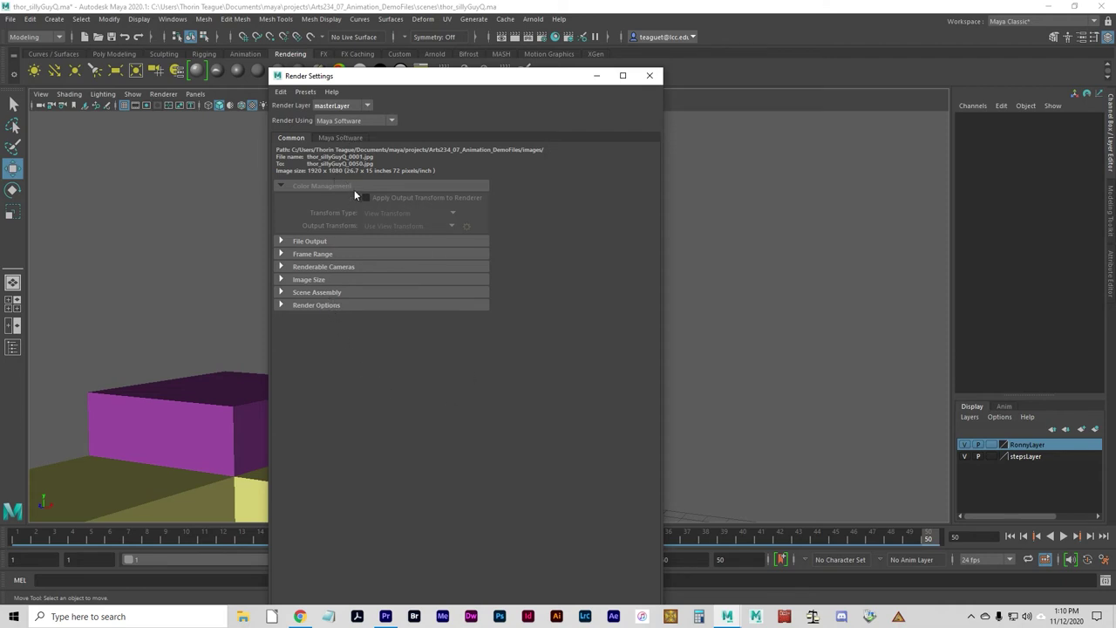
- Set the Maya Software anti-aliasing quality to 3D motion blur production and collapse that section
click(341, 137)
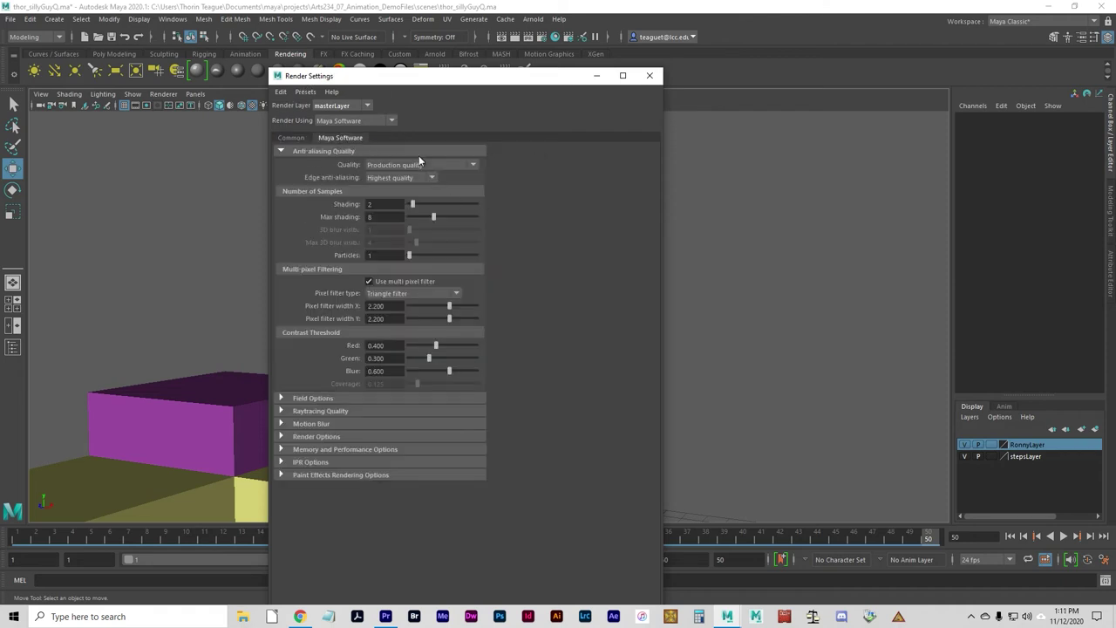
click(419, 163)
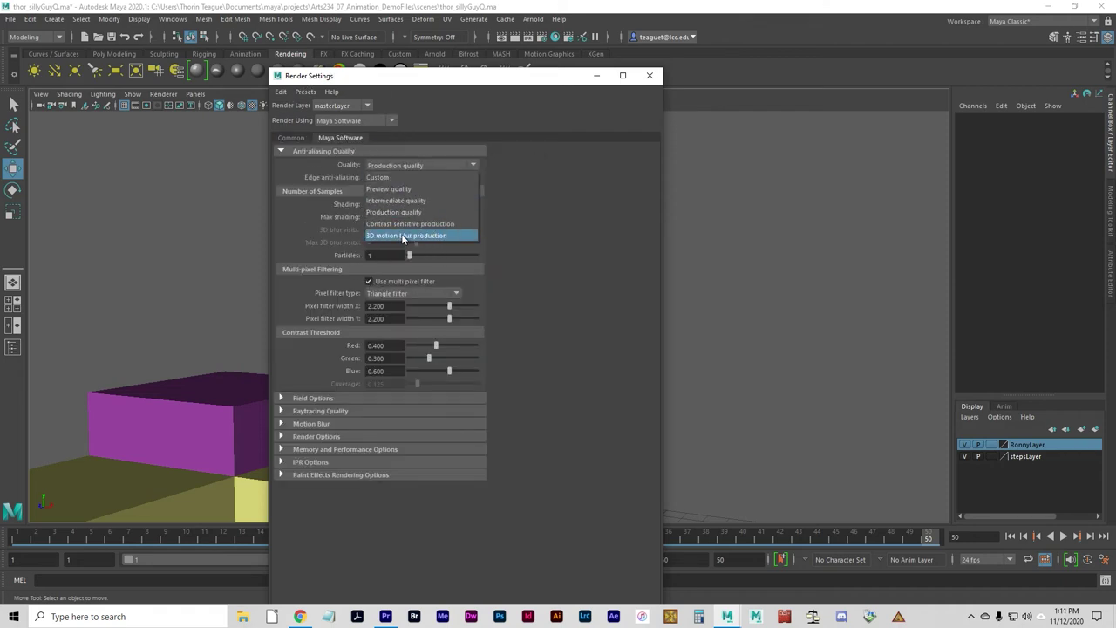
click(404, 235)
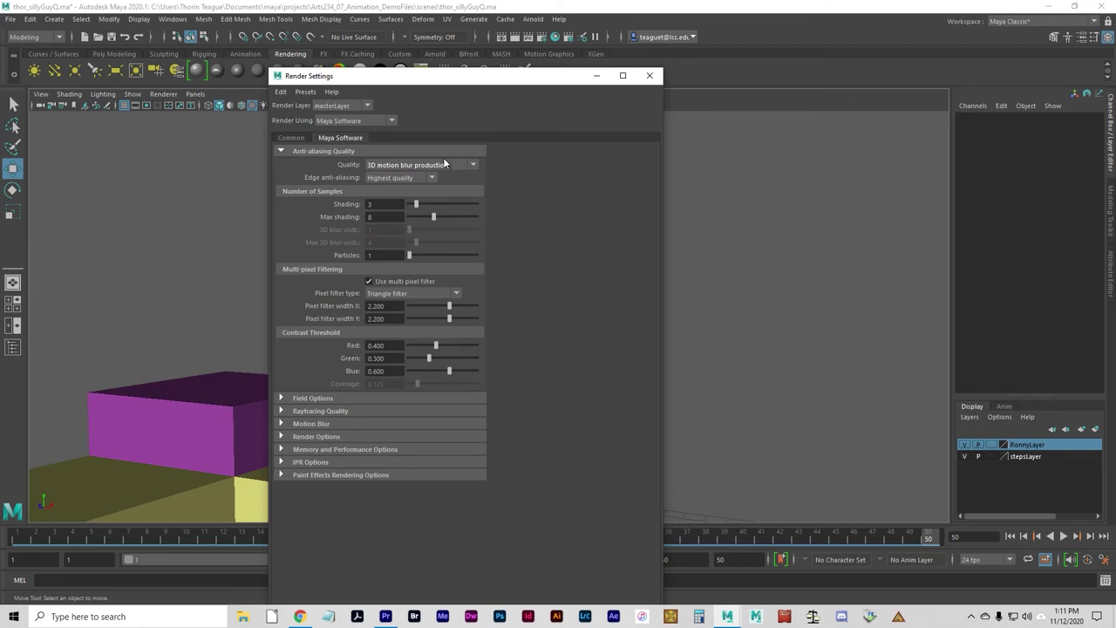
click(318, 152)
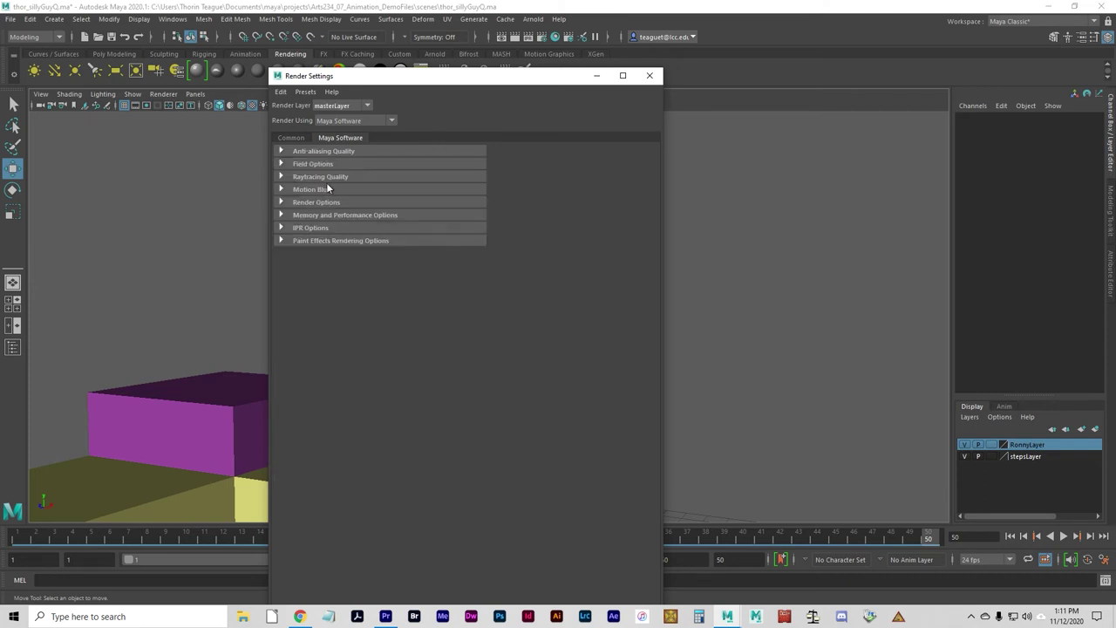
- Review the Maya Software Raytracing Quality, Motion Blur and Render Options sections, and close the Render Settings
click(310, 178)
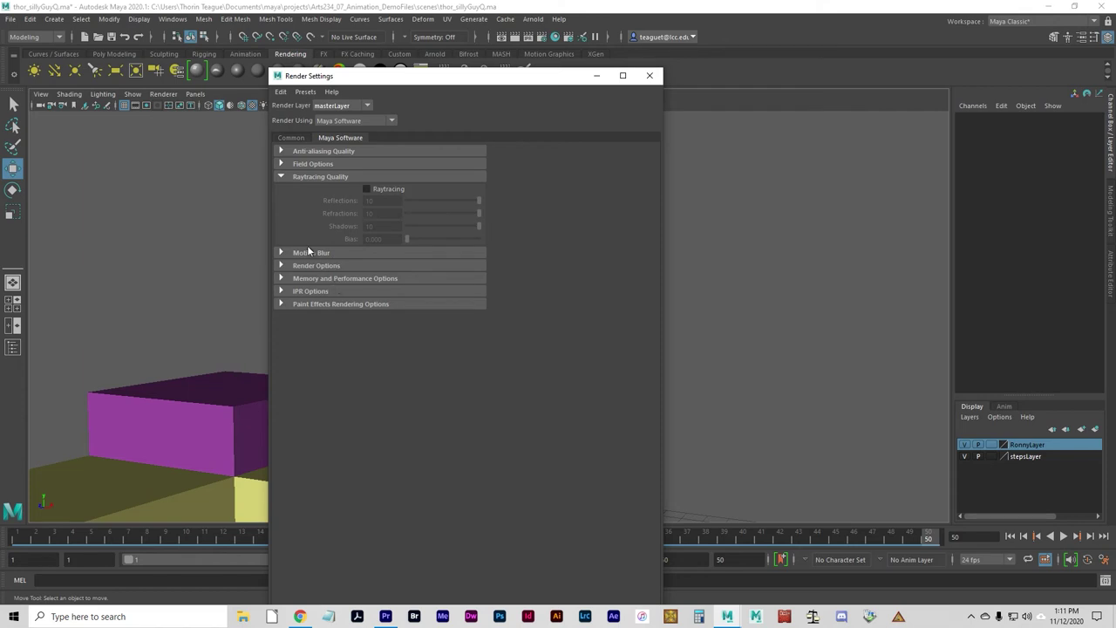
click(282, 179)
click(283, 189)
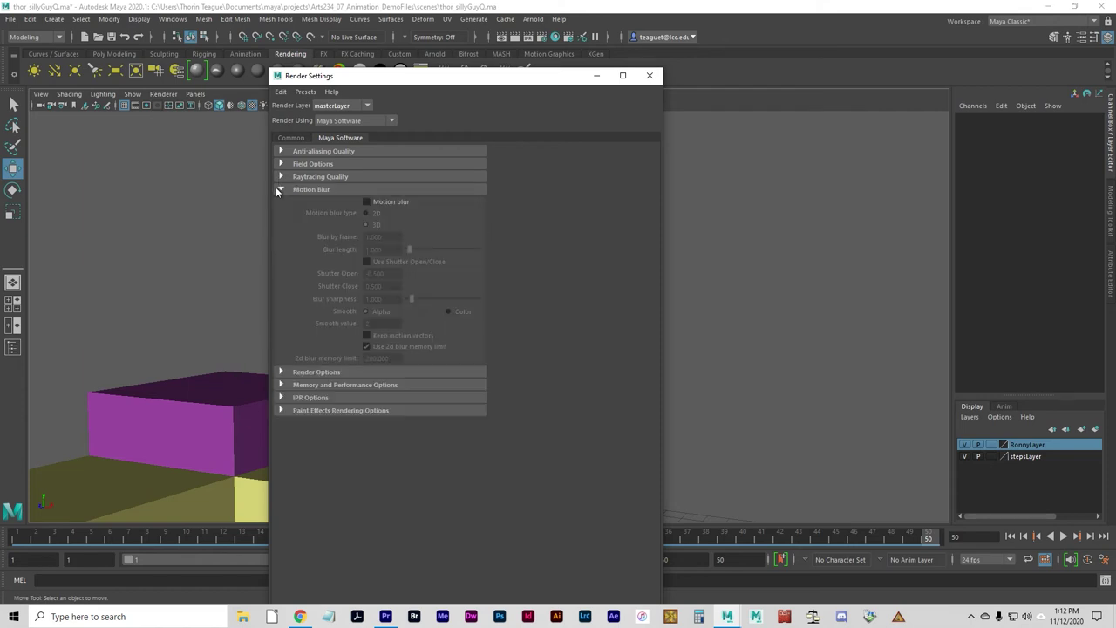
click(371, 202)
click(366, 201)
click(317, 189)
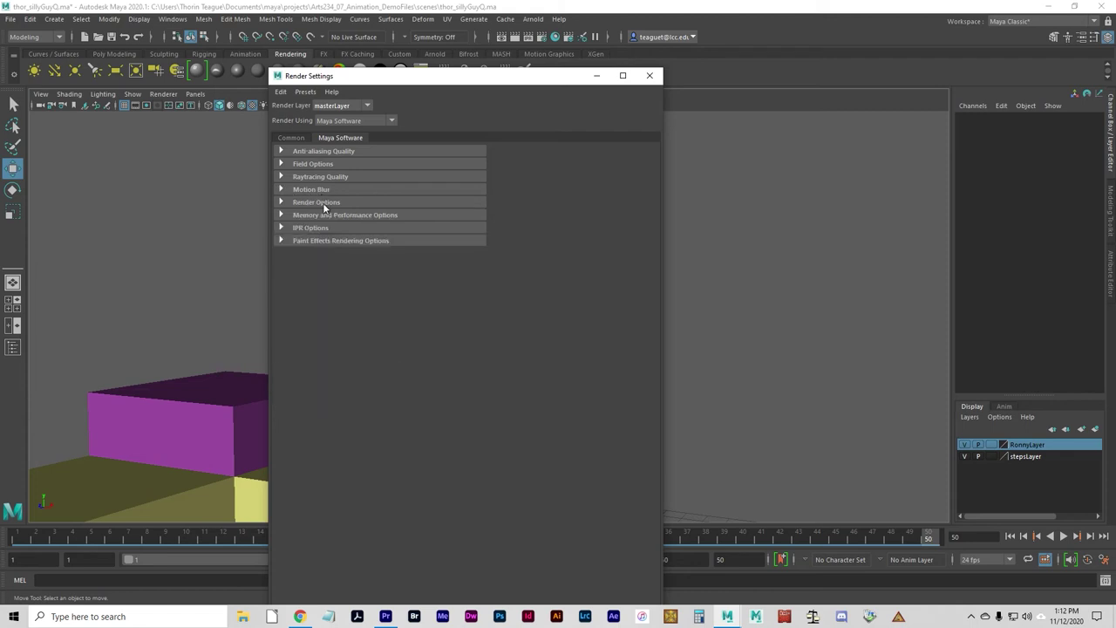
click(310, 203)
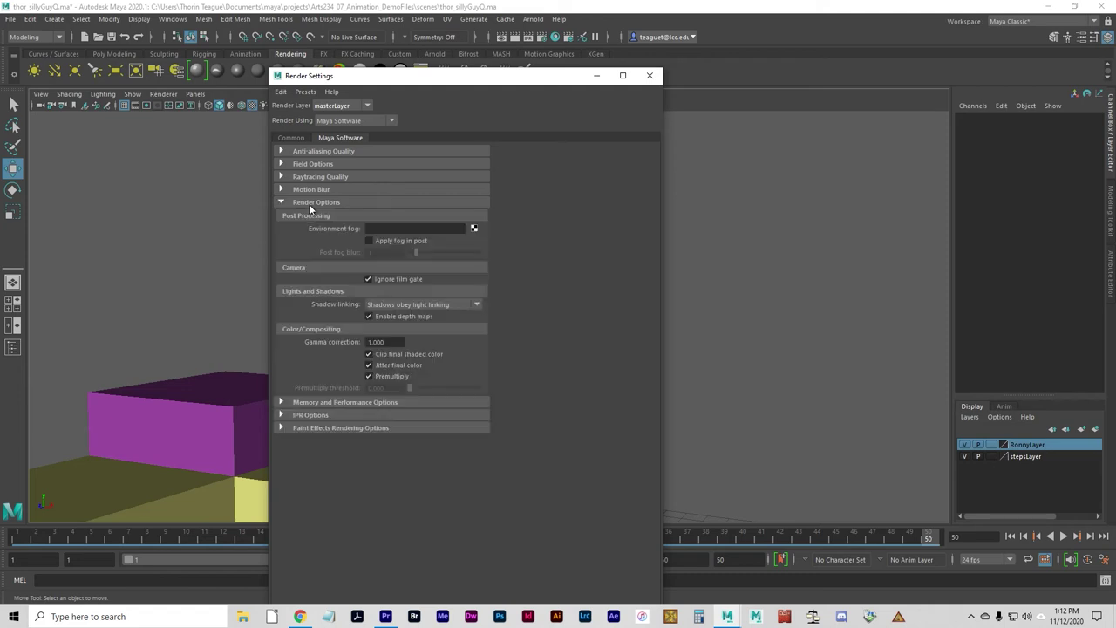
click(308, 204)
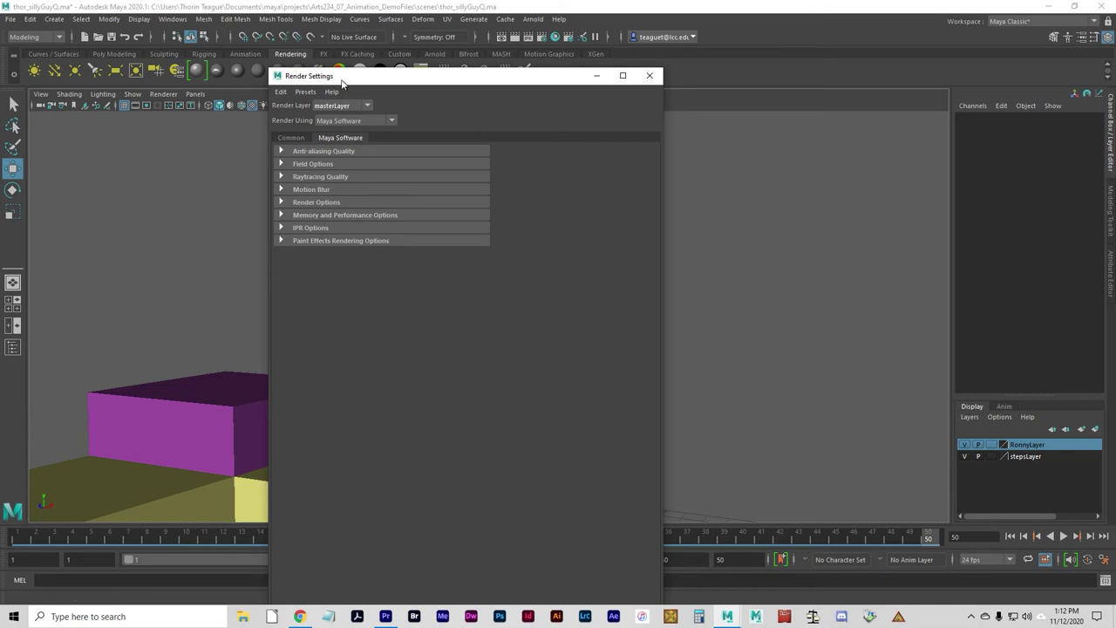
drag(324, 79, 327, 42)
click(650, 40)
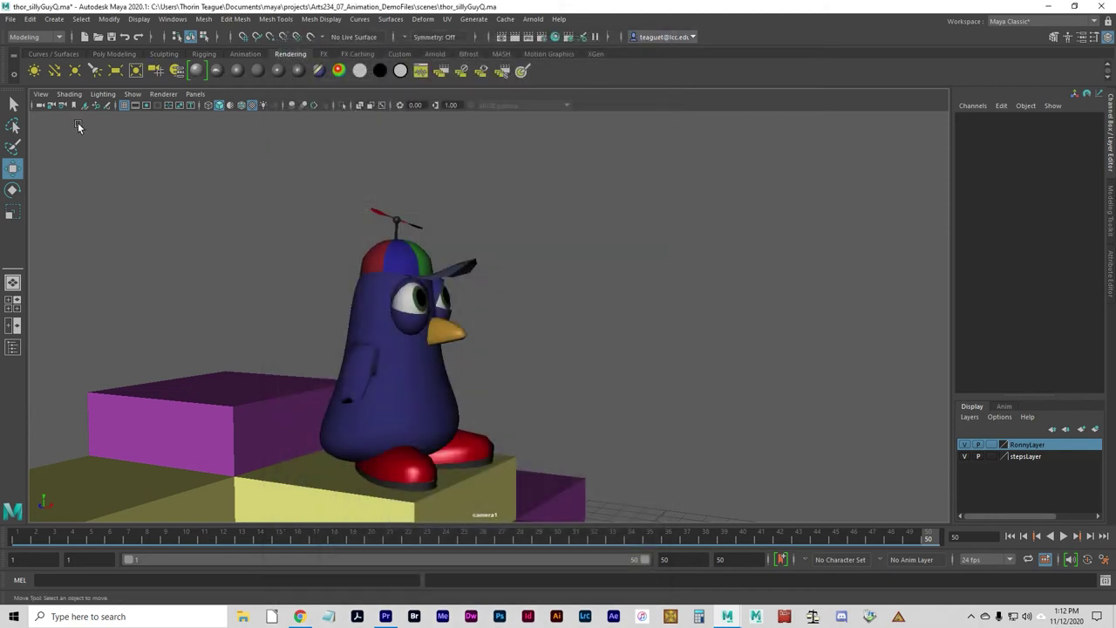
- Start a batch render of the animation from the Rendering menu set and bring up the Output Window
click(31, 37)
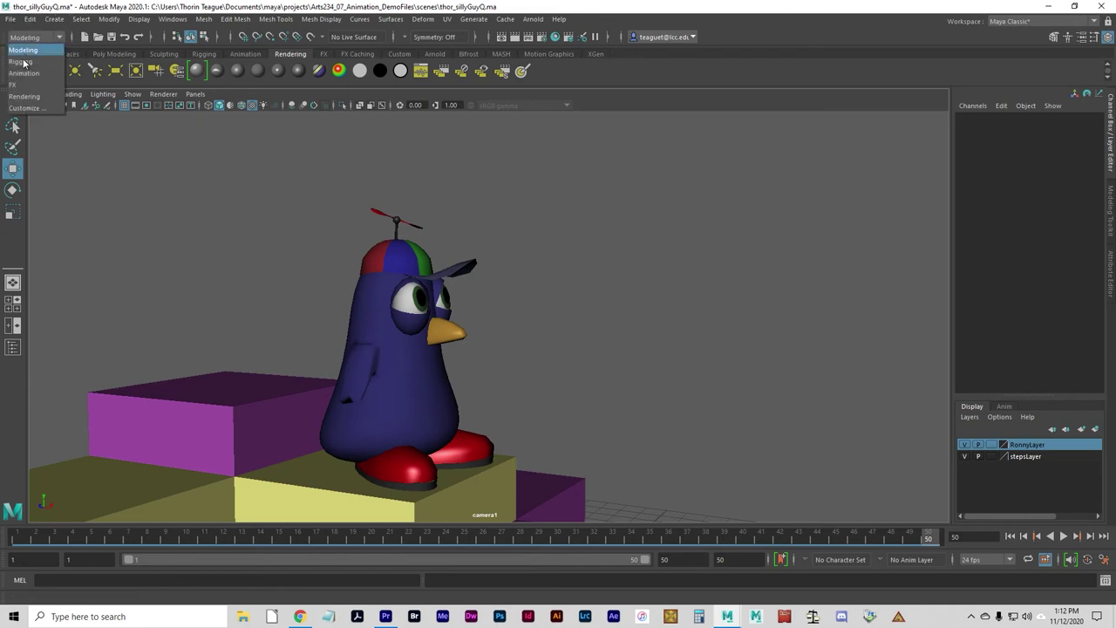
click(23, 97)
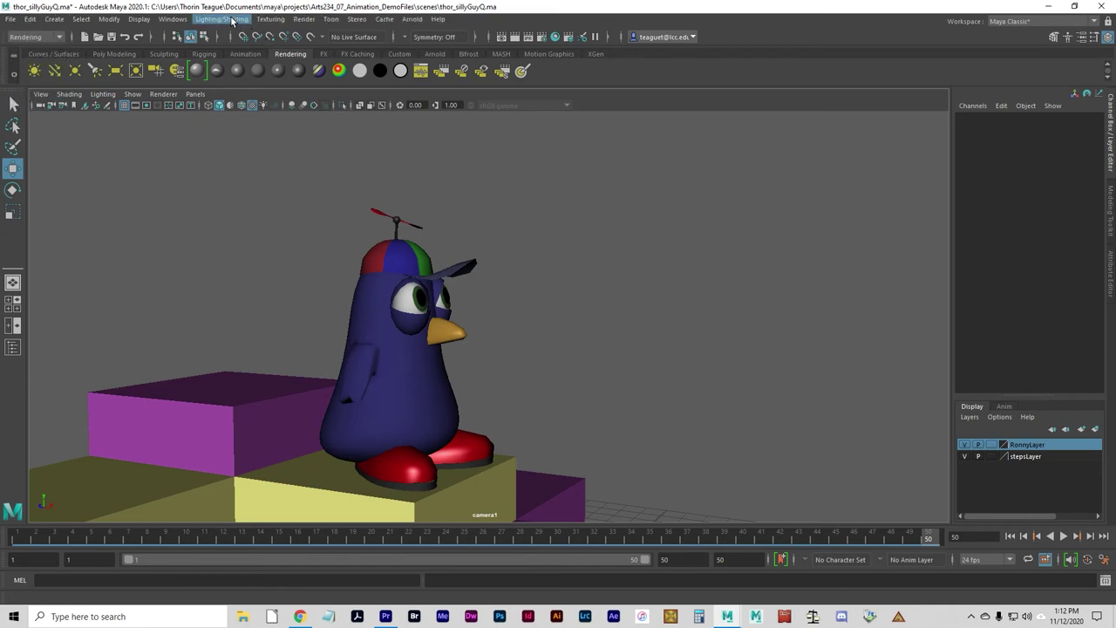
click(303, 20)
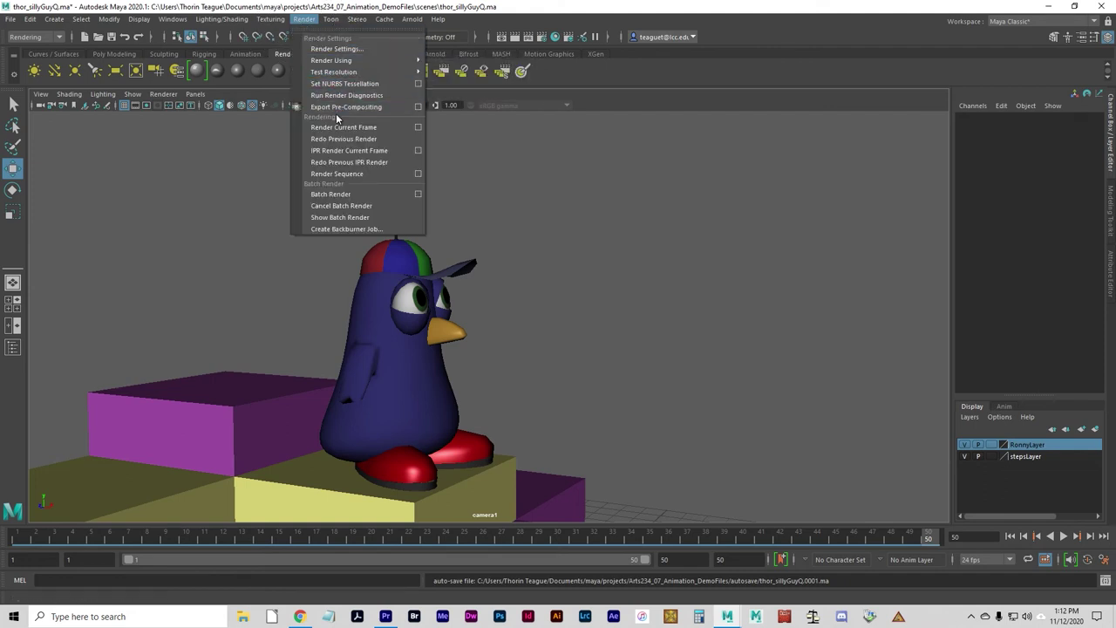
click(336, 195)
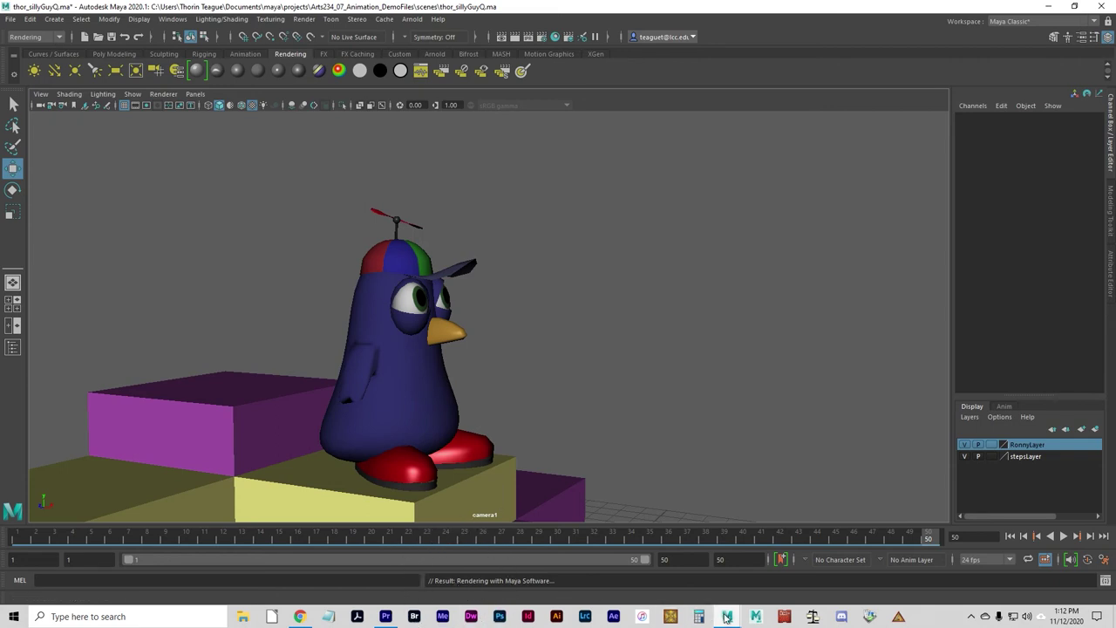
mouse_move(727, 617)
click(665, 567)
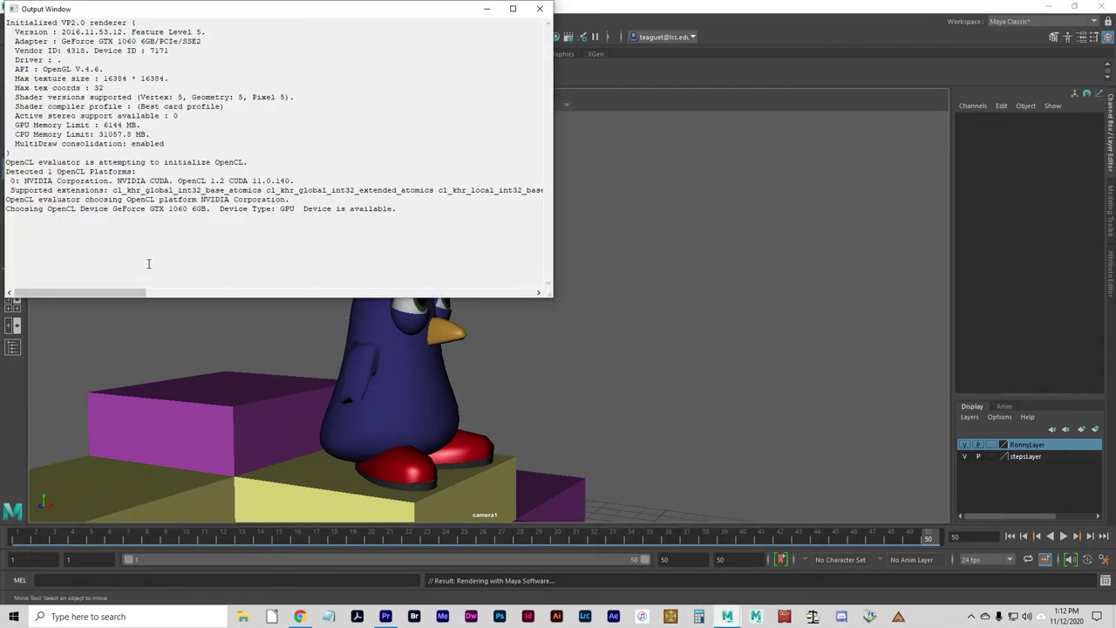
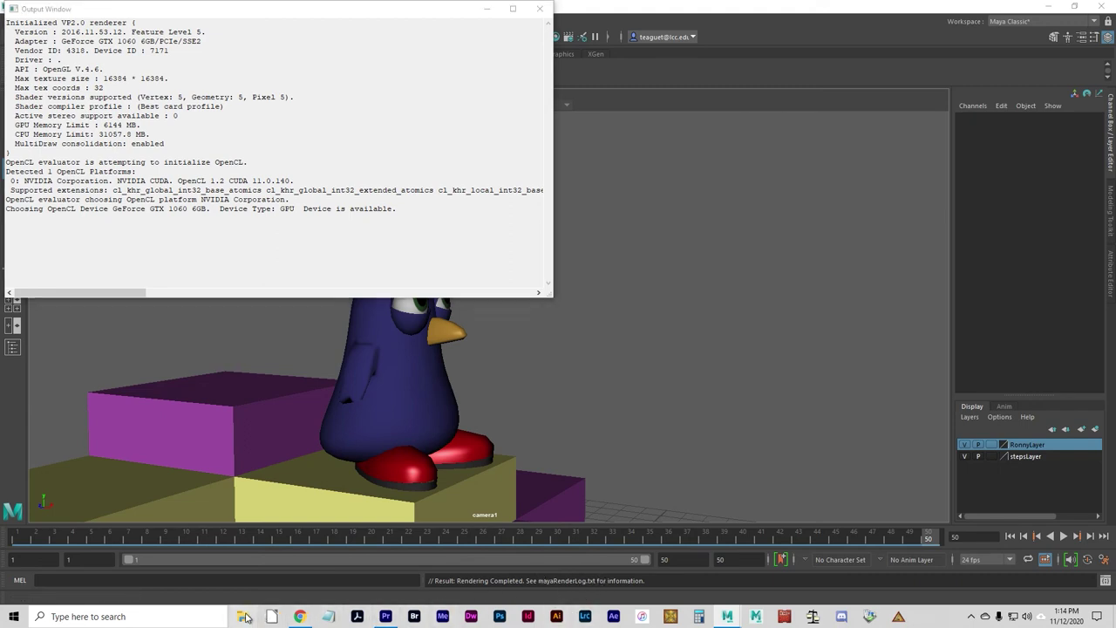
- Open the images folder of the Arts234_07_Animation_DemoFiles project, found under Documents > maya > projects, in File Explorer
key(super+e)
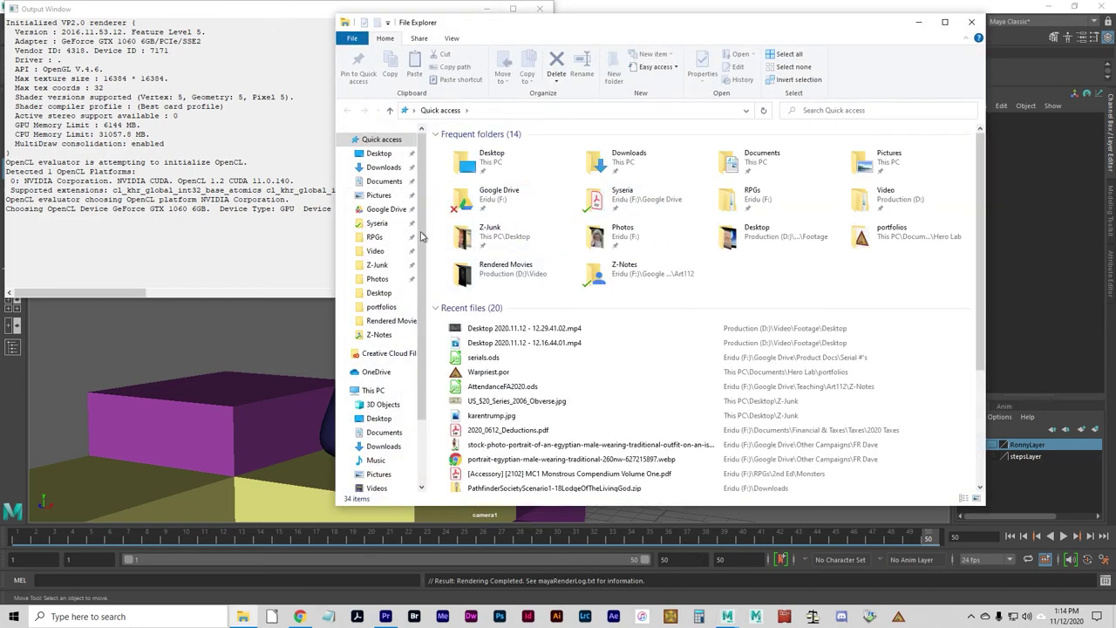
click(384, 182)
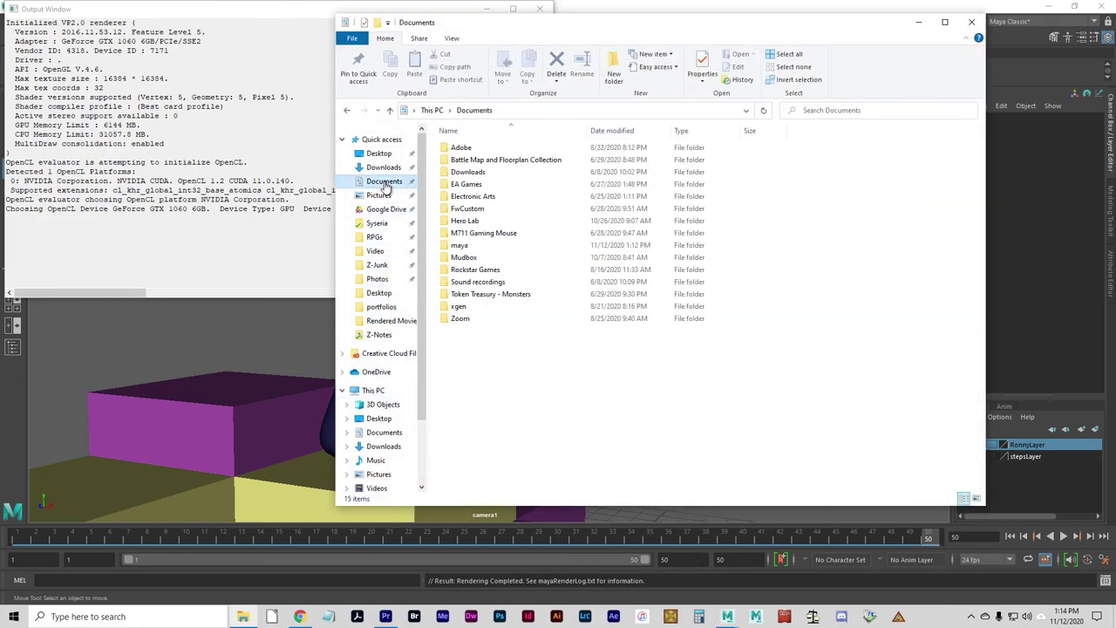
double_click(487, 246)
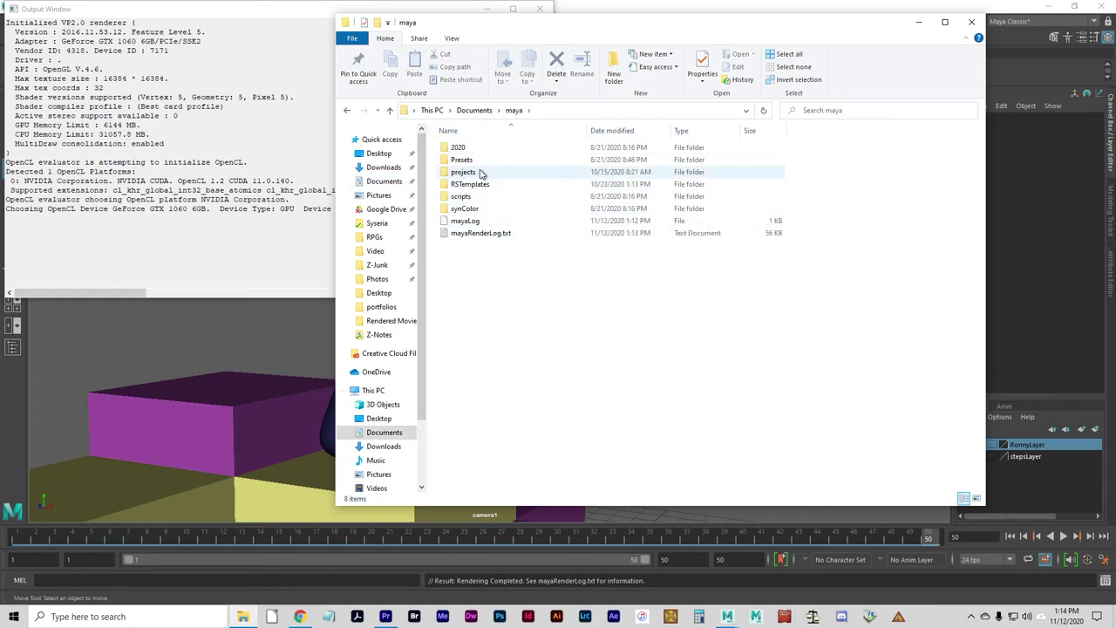
click(480, 172)
double_click(480, 172)
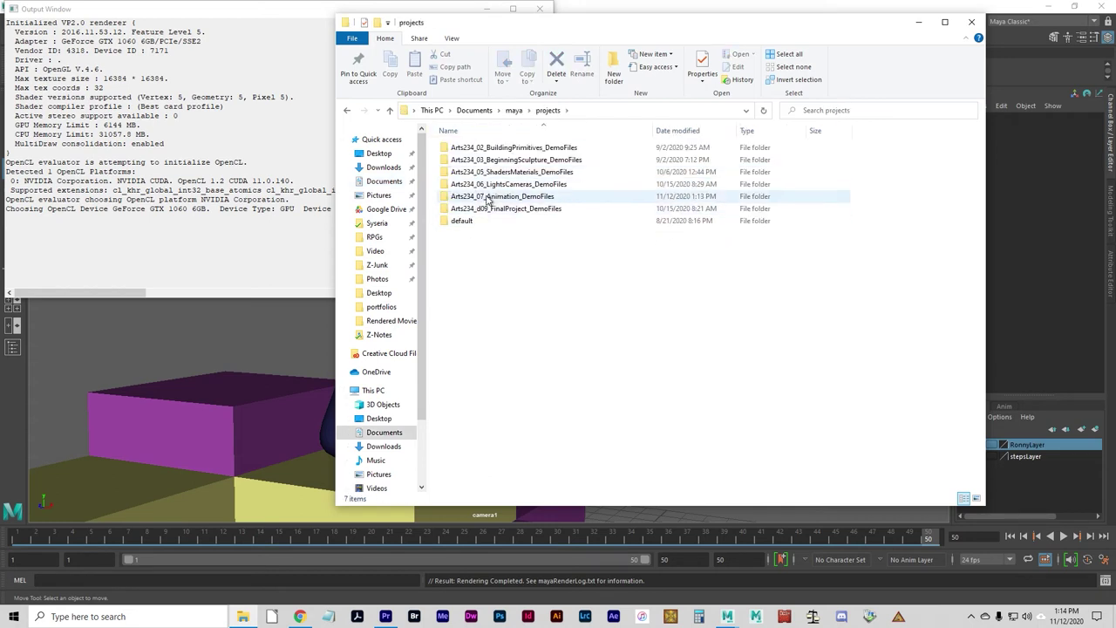
click(488, 199)
double_click(488, 197)
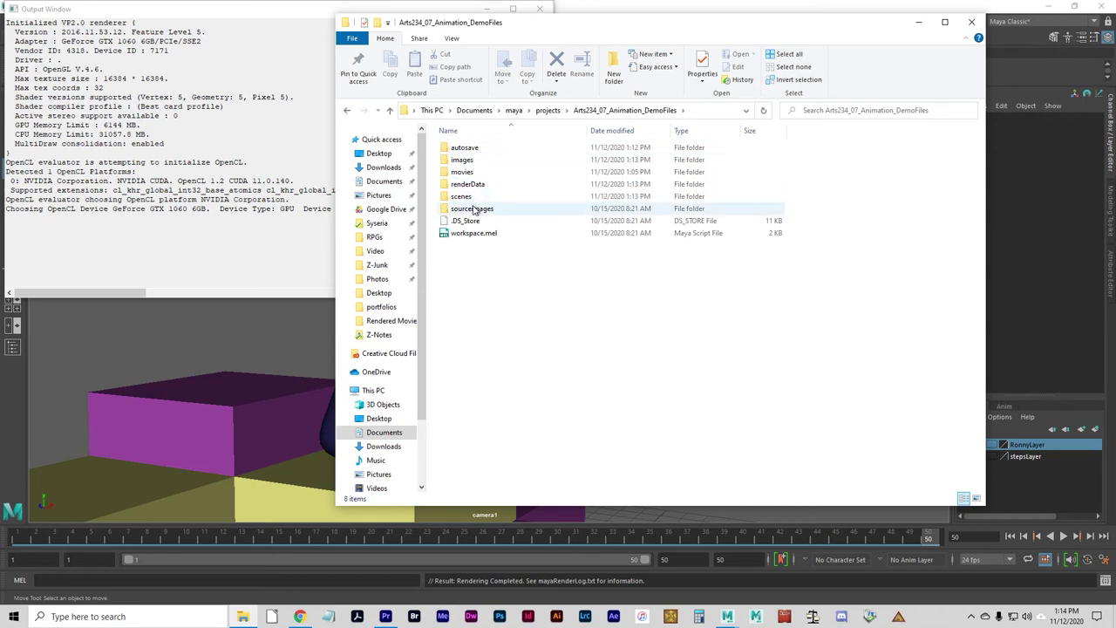
double_click(461, 162)
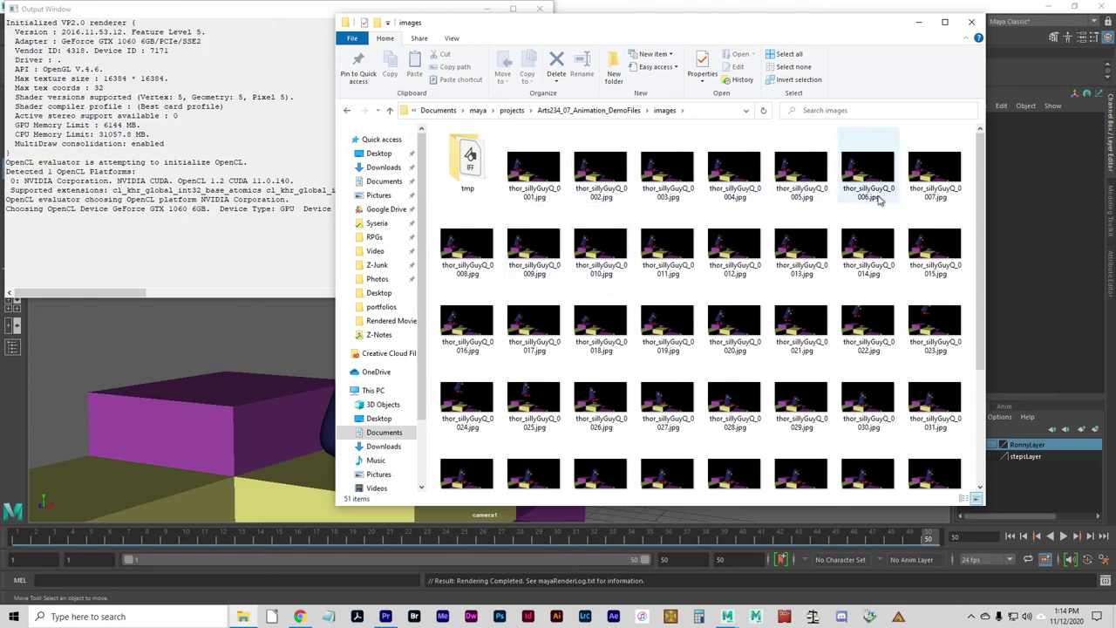
- Look through the rendered thor_sillyGuyQ JPEG frames in the images folder from first to last
drag(981, 203, 978, 157)
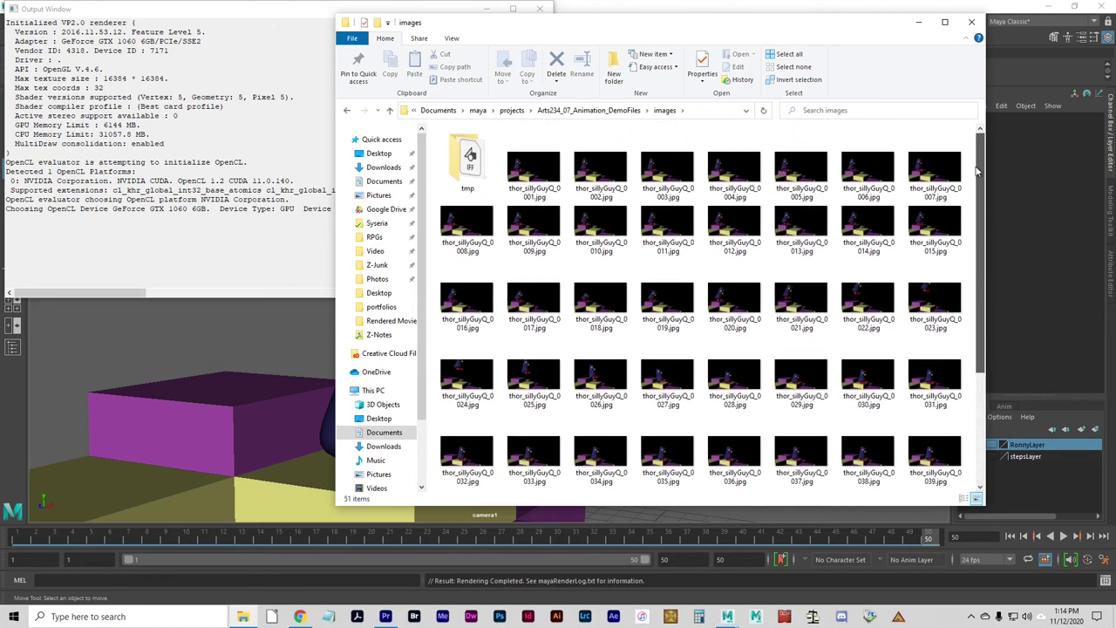
click(546, 168)
click(611, 172)
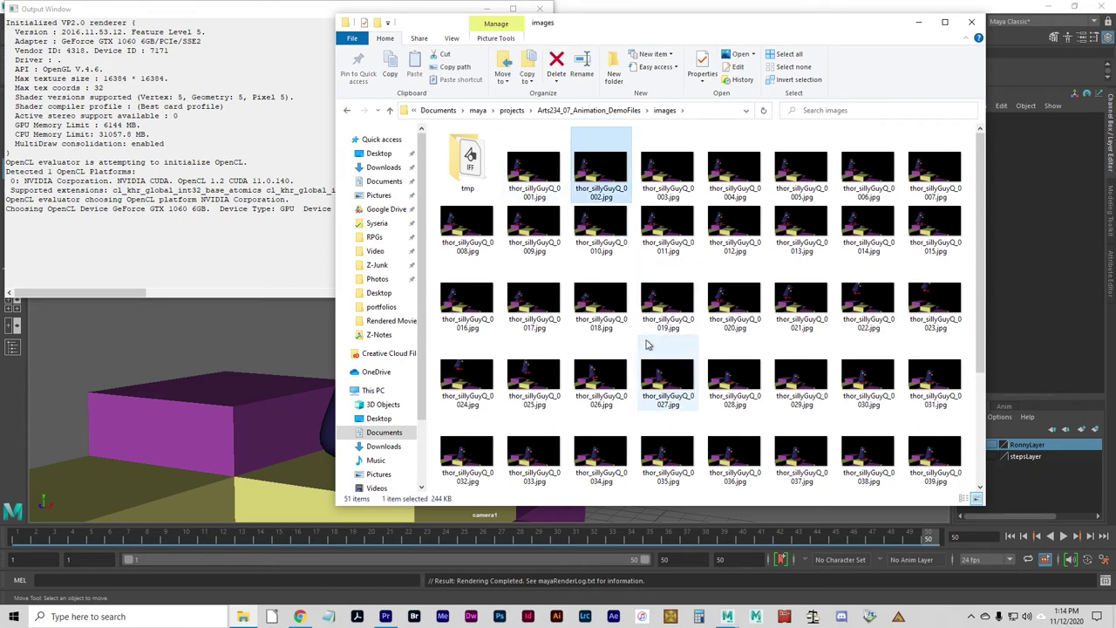
scroll(653, 339, down, 2)
click(669, 434)
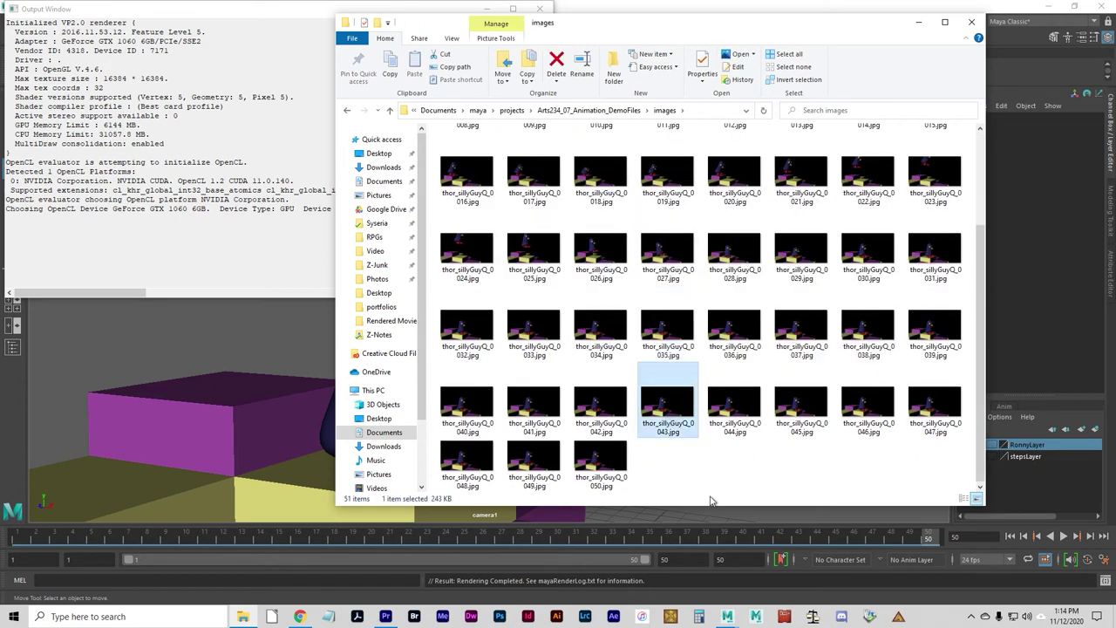
click(704, 489)
scroll(706, 488, up, 2)
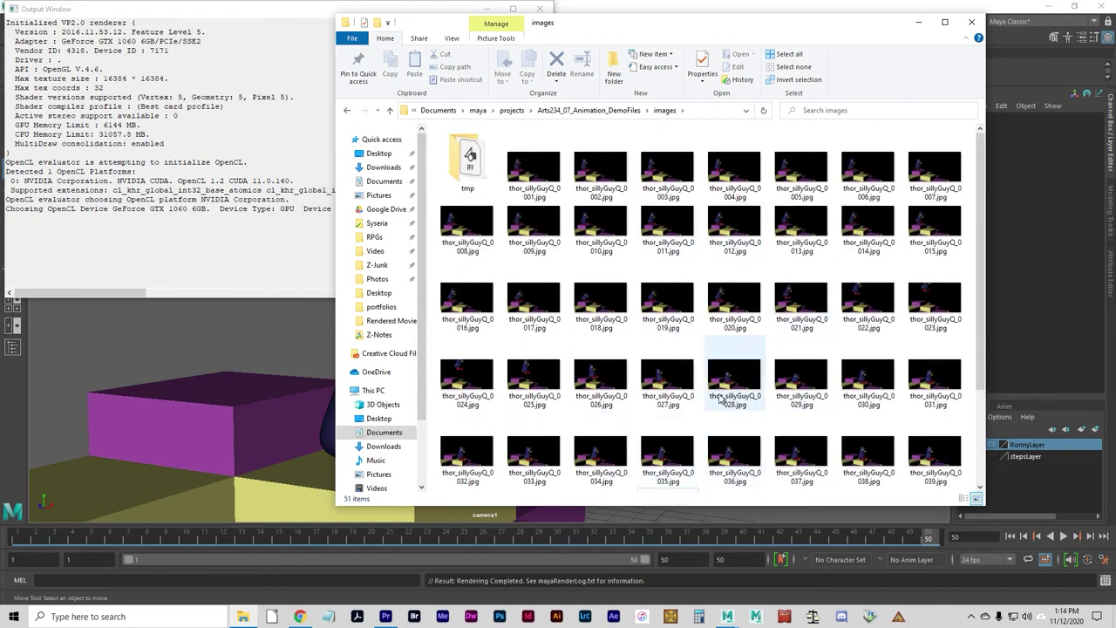
scroll(724, 399, down, 2)
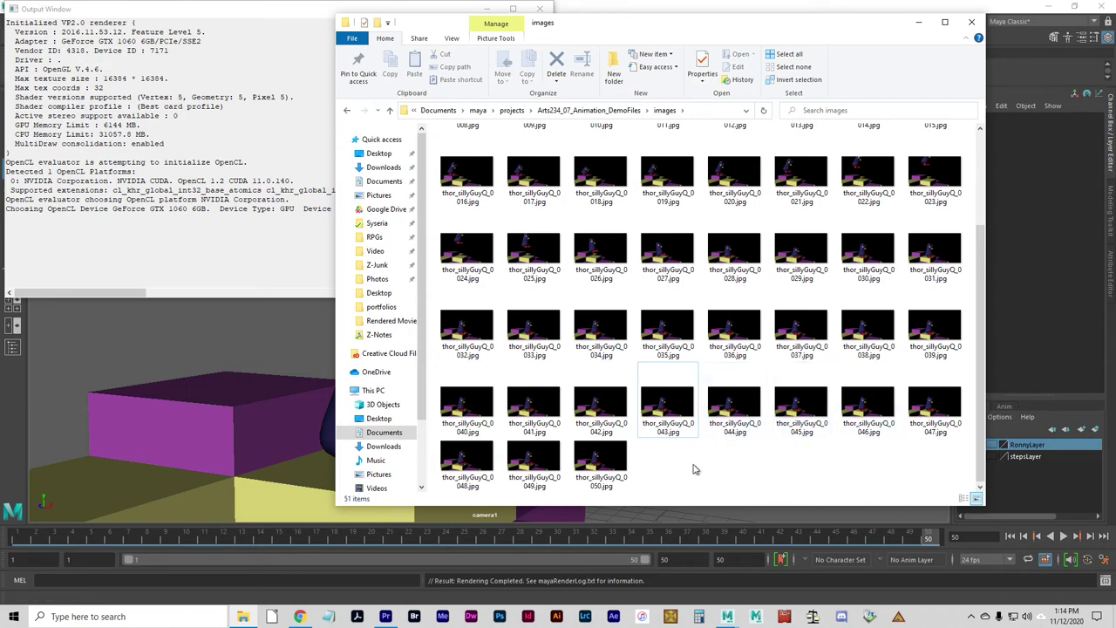
scroll(752, 491, up, 3)
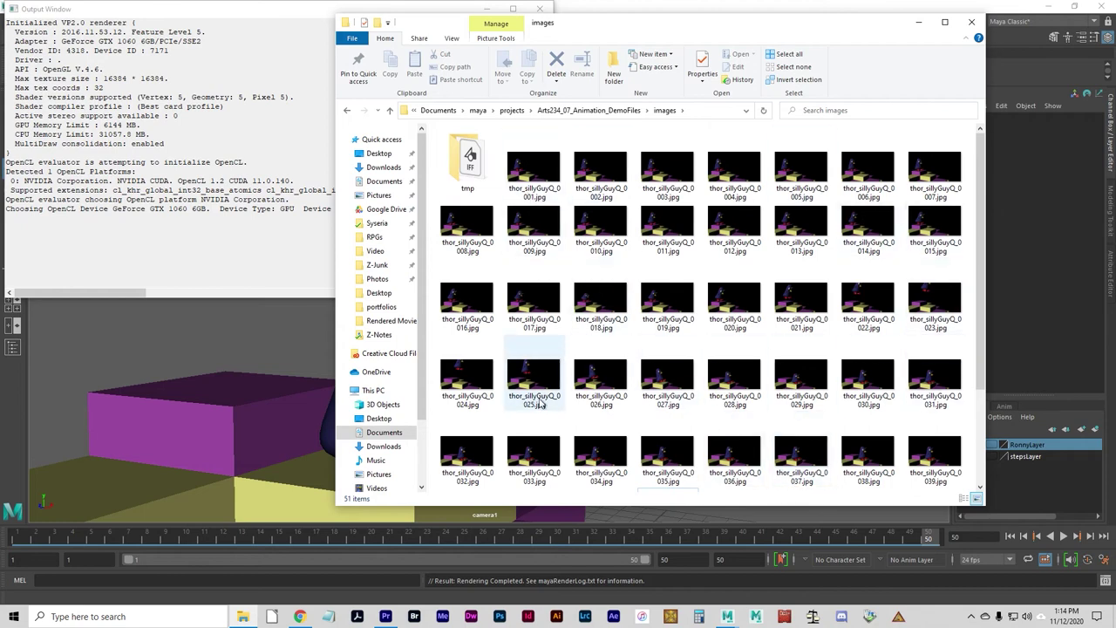
scroll(667, 436, down, 3)
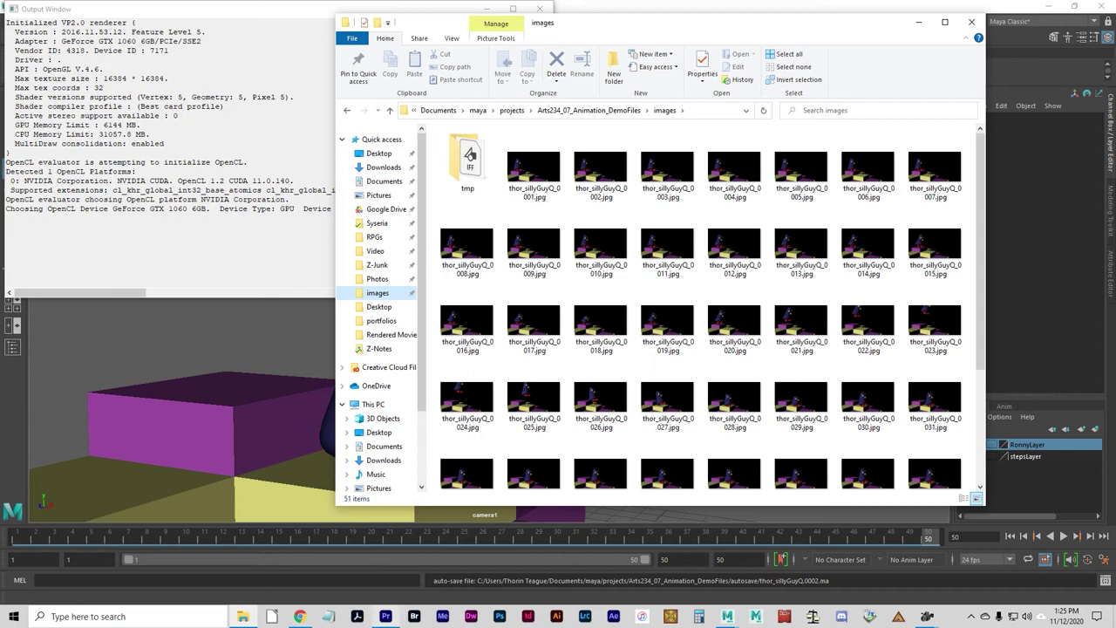
- Switch to Premiere Pro and import thor_sillyGuyQ_0001.jpg from the project's images folder as an image sequence
click(389, 617)
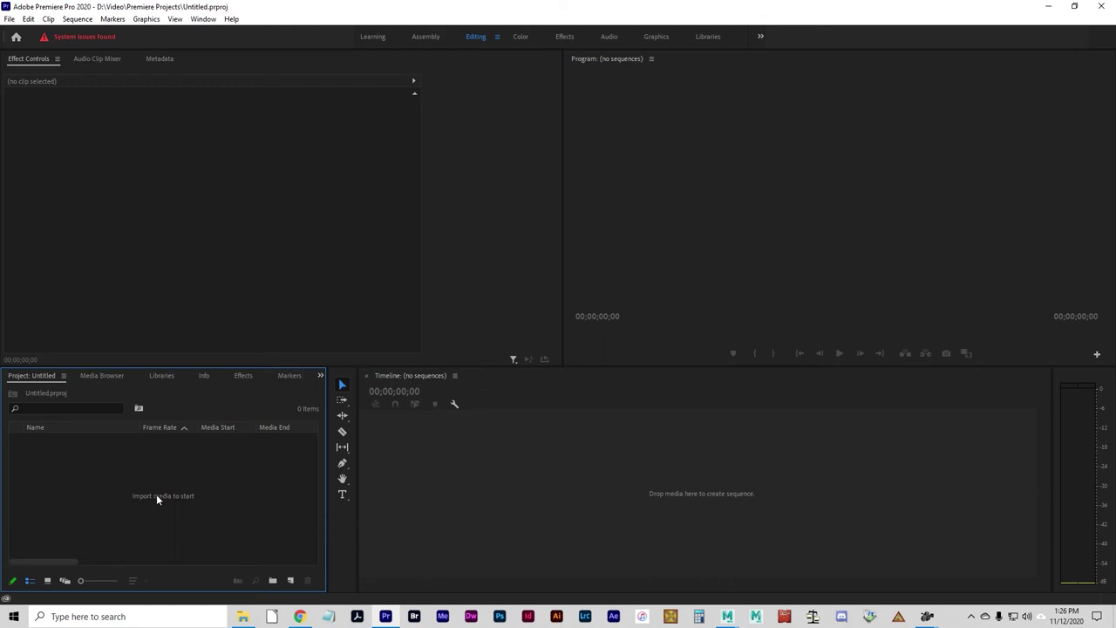
double_click(99, 484)
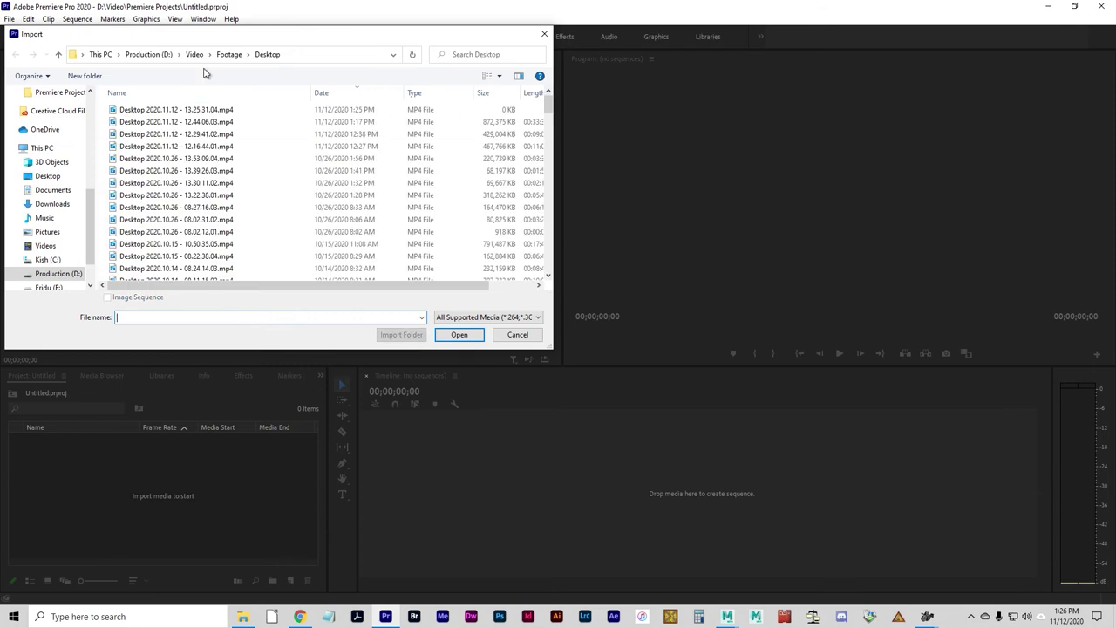
scroll(50, 162, up, 5)
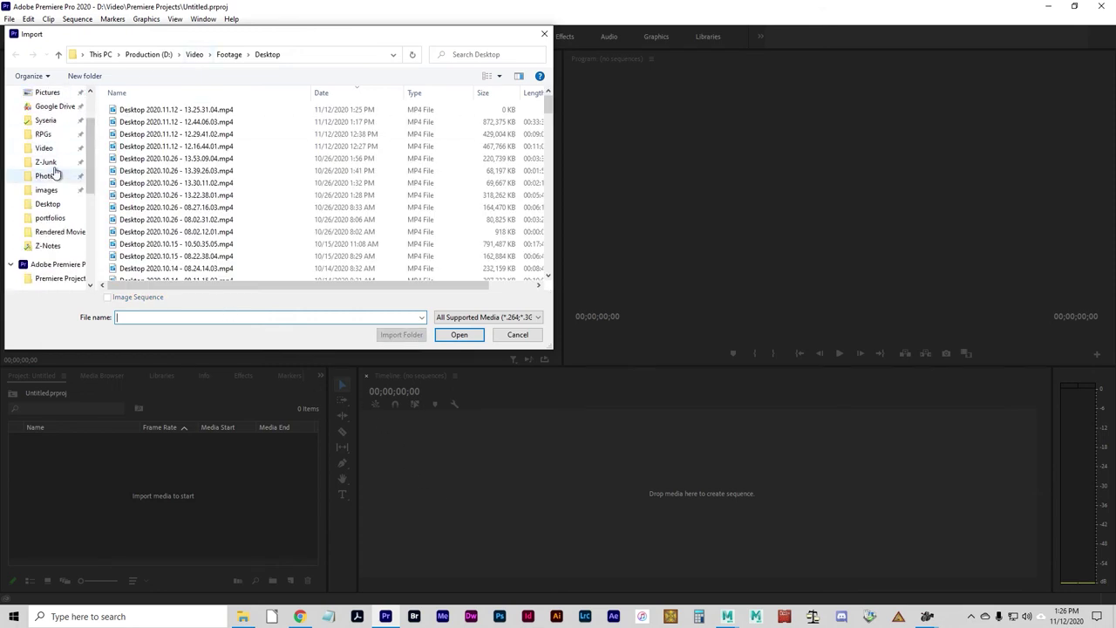
click(46, 189)
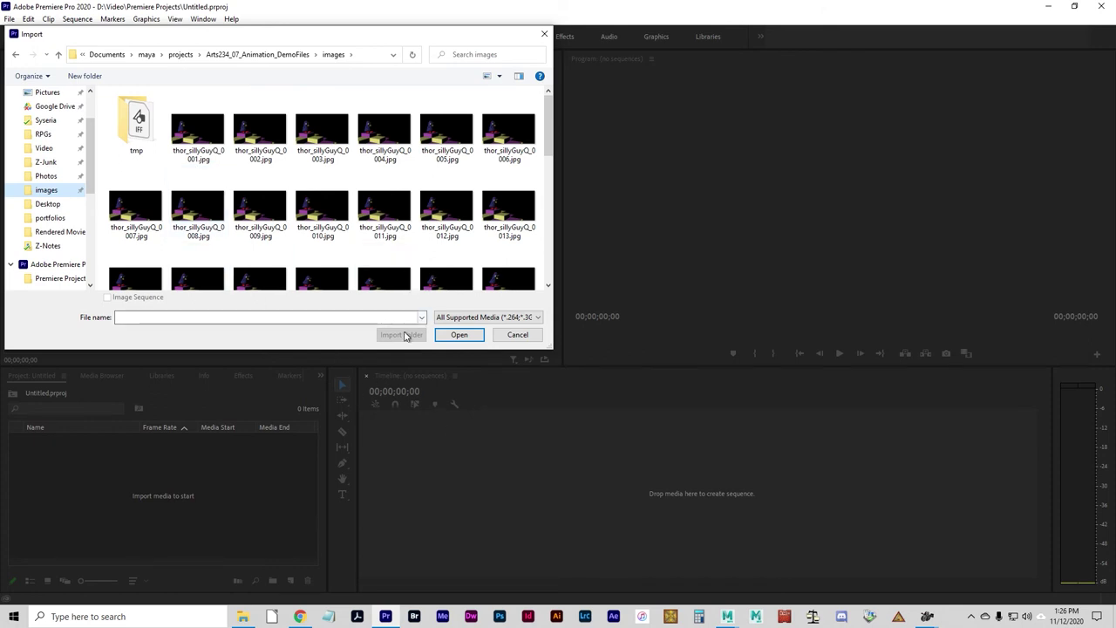
click(205, 134)
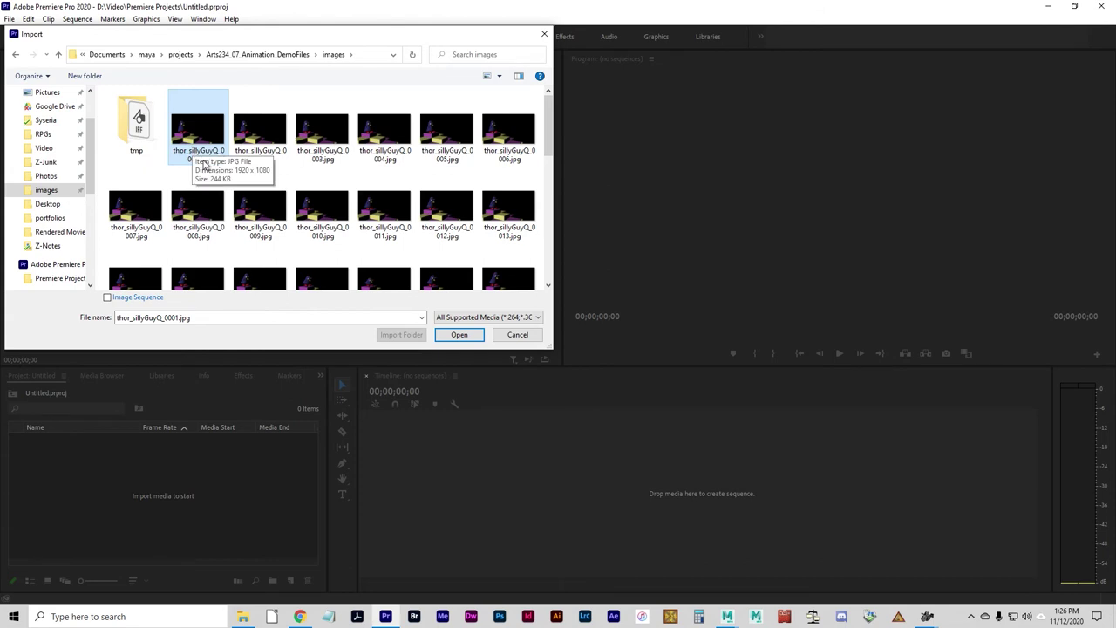
click(108, 297)
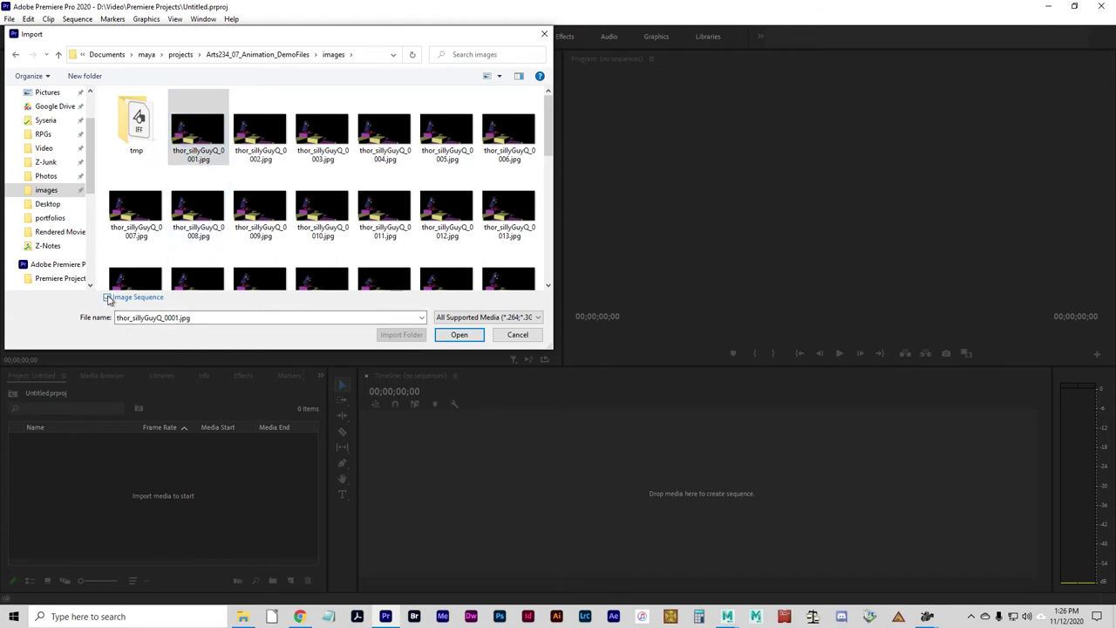
click(449, 334)
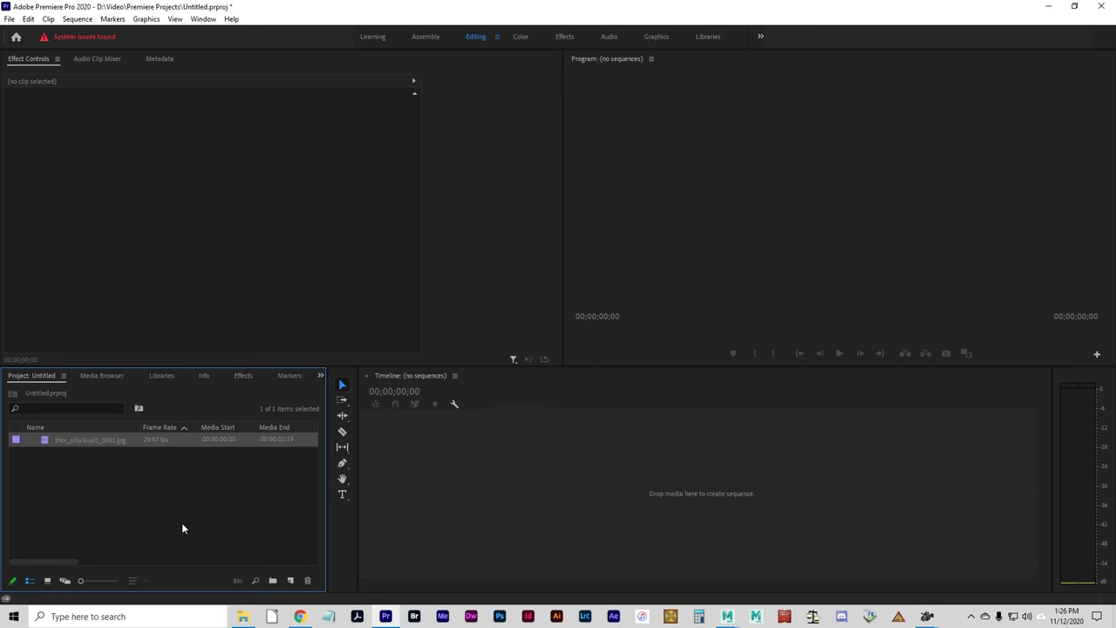
- Open the imported image sequence in the Source monitor and play it through
double_click(43, 441)
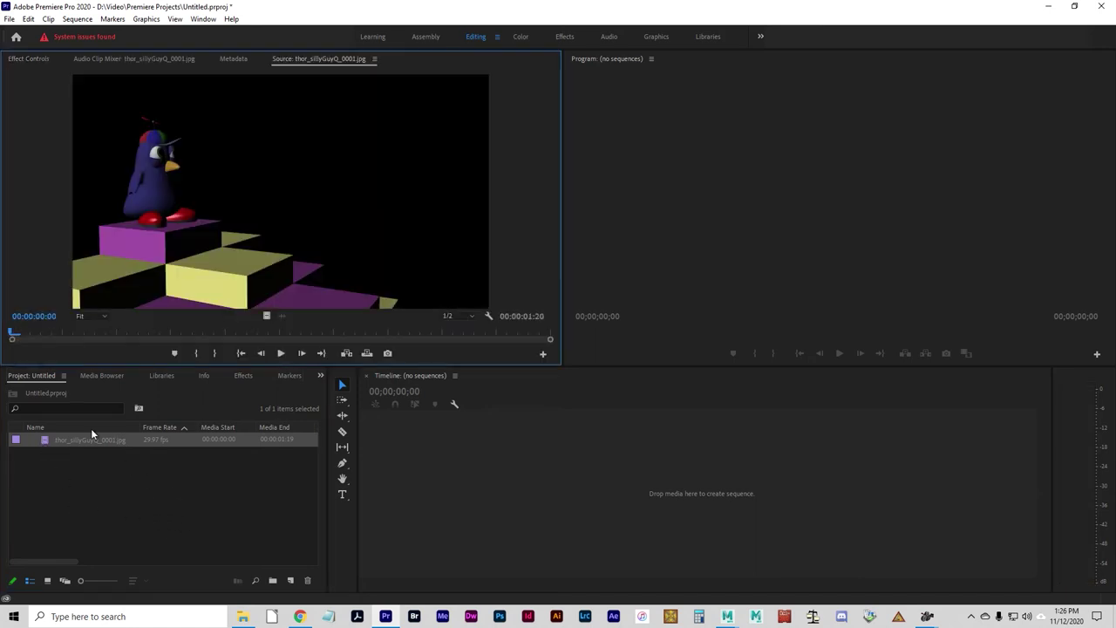
click(281, 354)
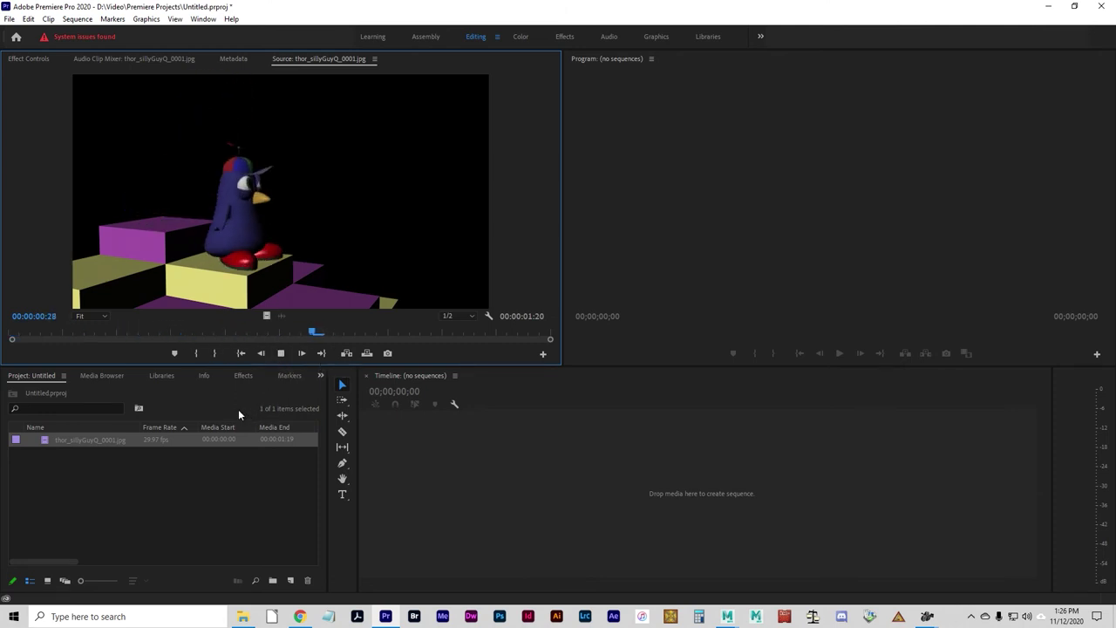
click(281, 353)
- Start a media export of the image sequence clip in H.264 format with the YouTube 1080p Full HD preset
right_click(67, 442)
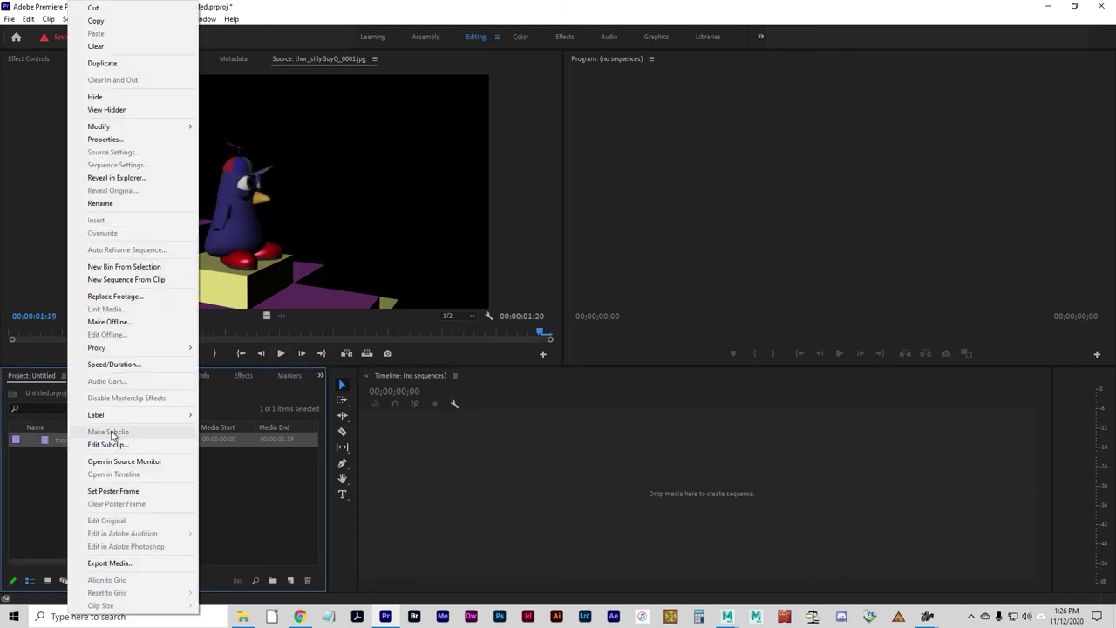
click(118, 563)
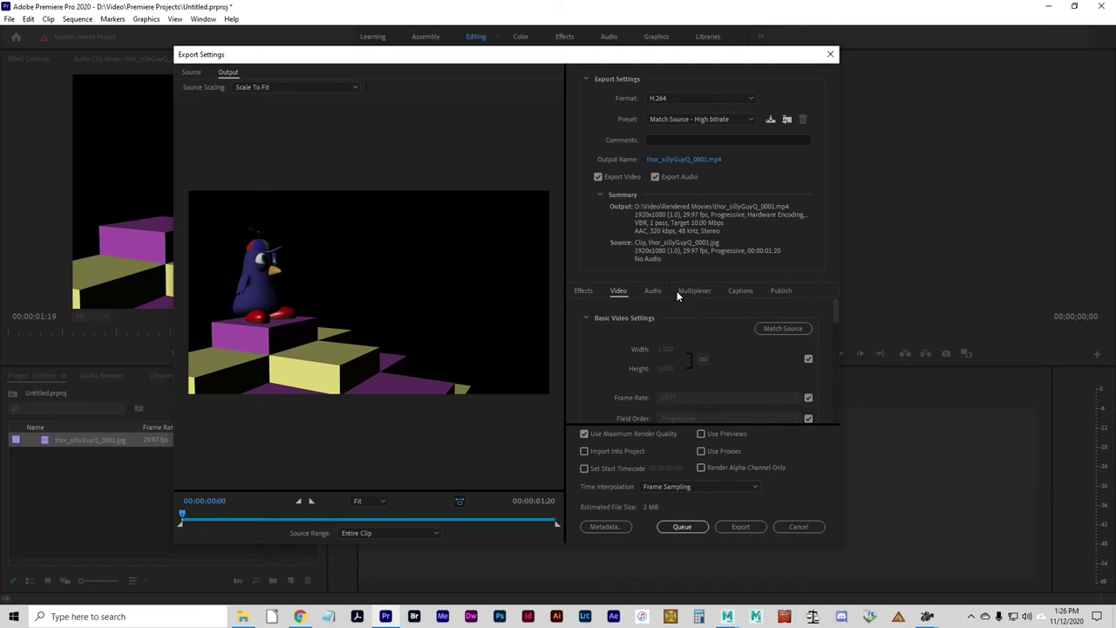
click(661, 98)
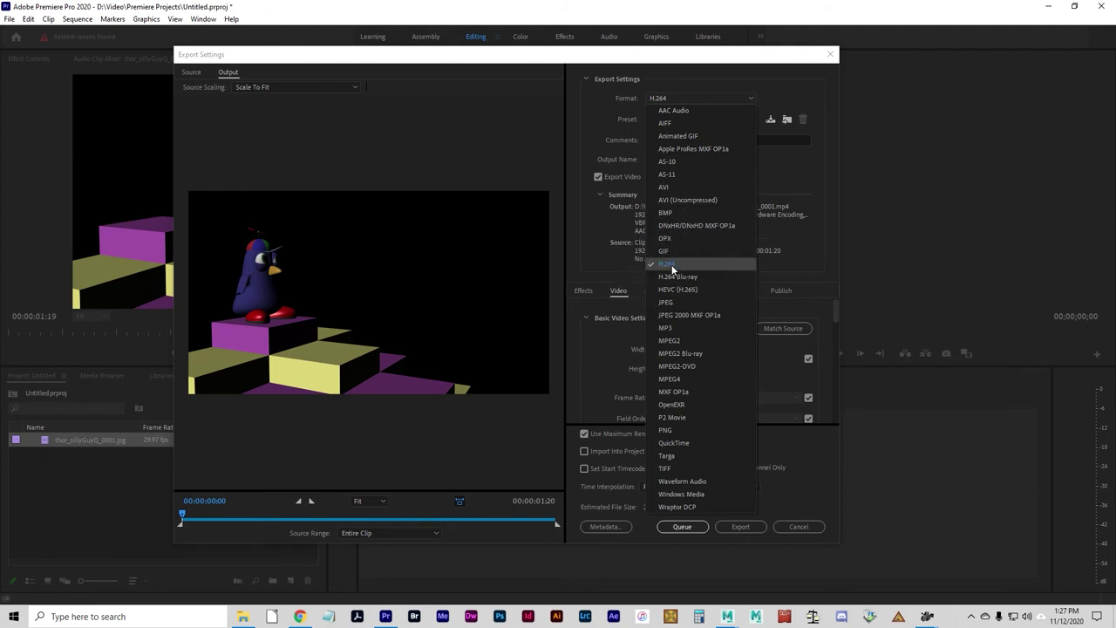
click(673, 266)
click(693, 120)
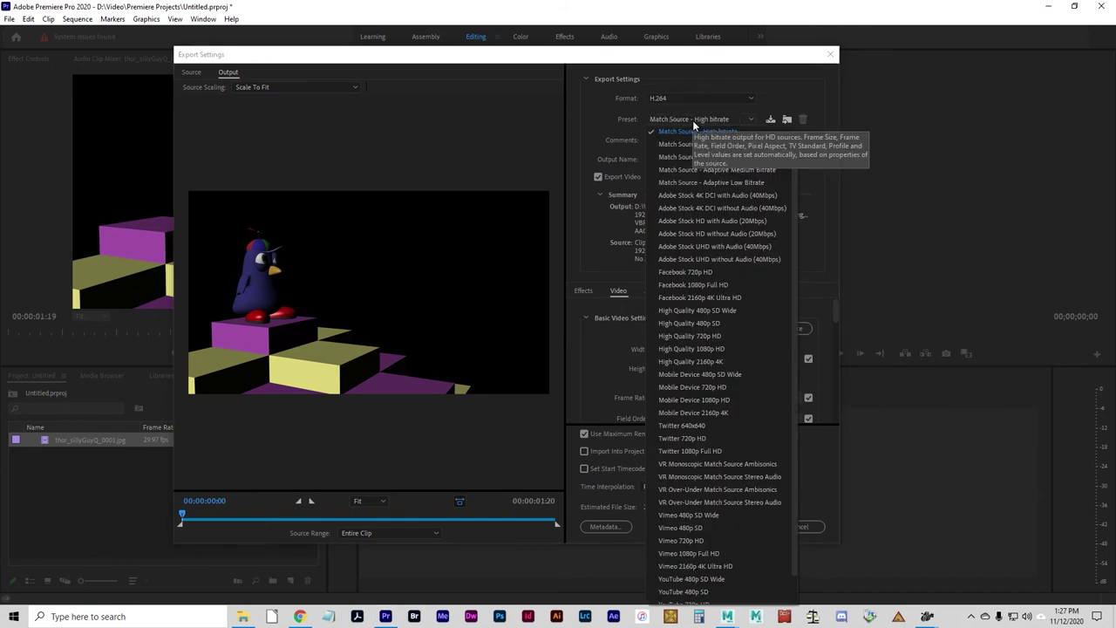
scroll(738, 367, down, 1)
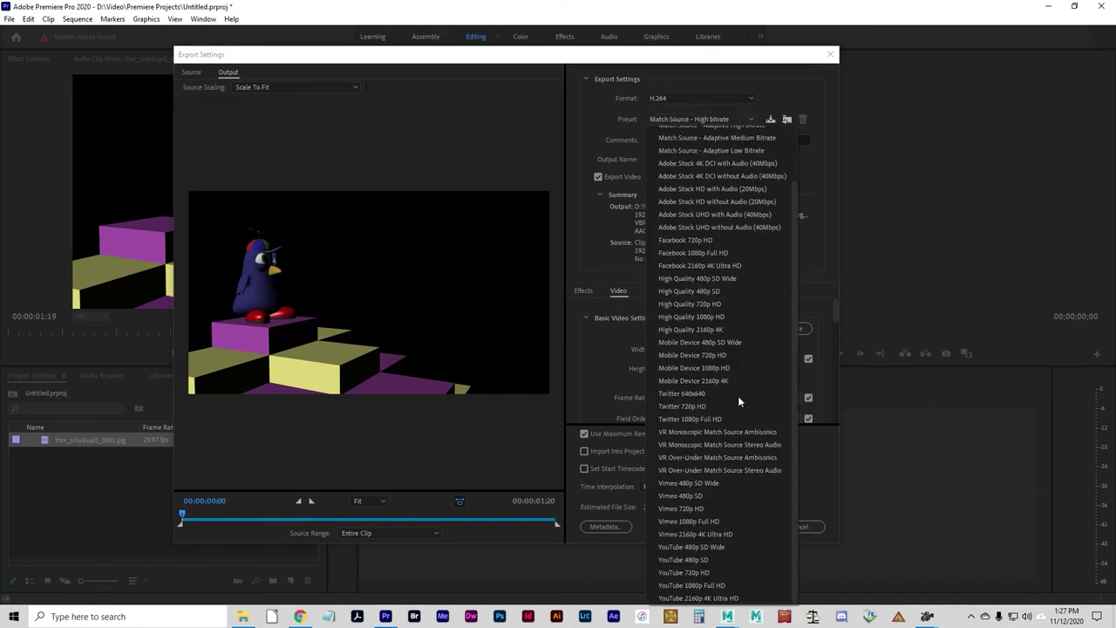
click(678, 586)
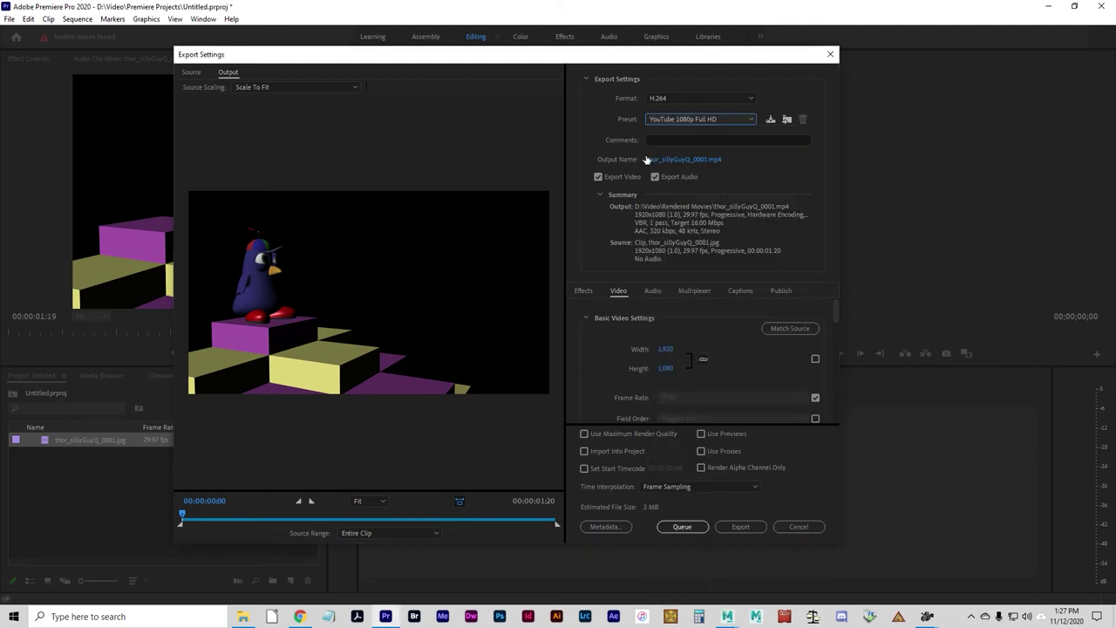
- Set the export's output file to thor_sillyGuyQ.mp4 in the movies folder of Arts234_07_Animation_DemoFiles
click(654, 160)
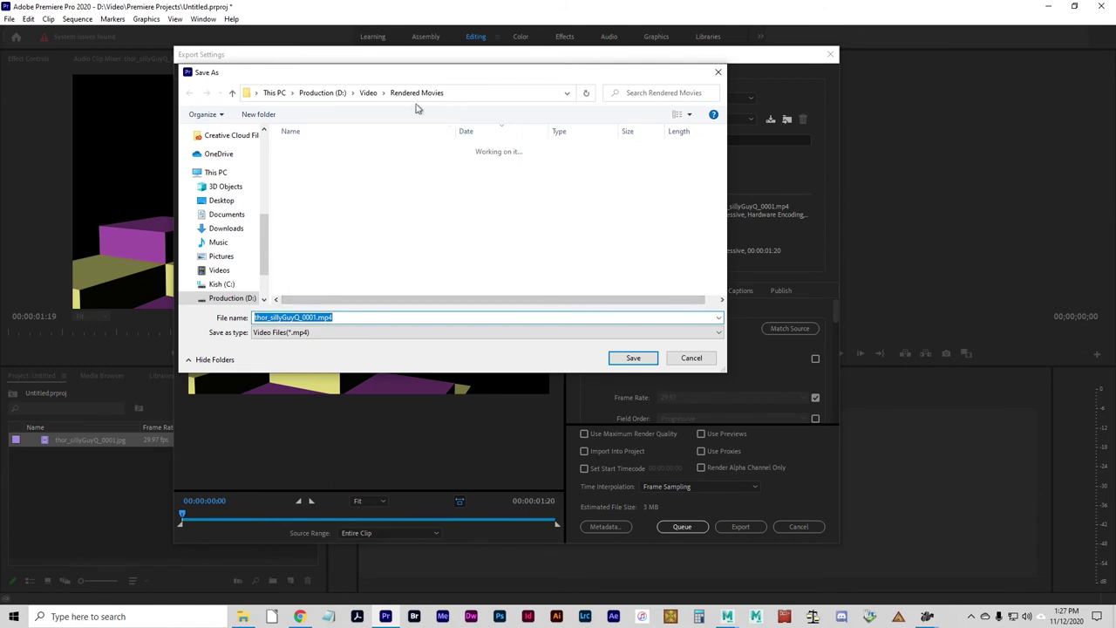
drag(264, 219, 273, 152)
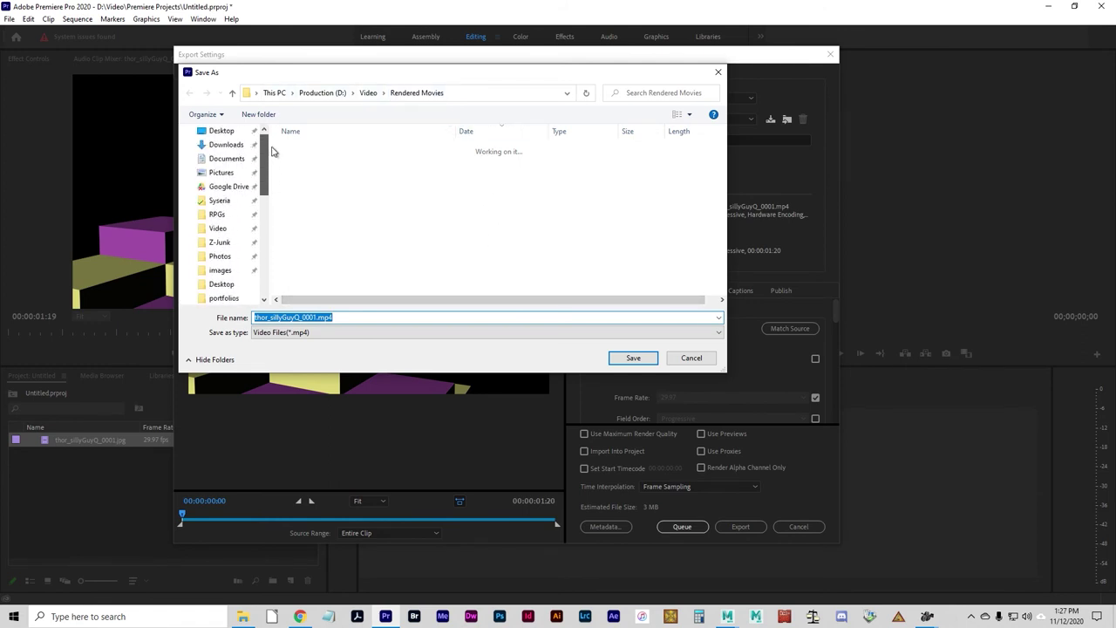
scroll(219, 279, up, 1)
click(220, 292)
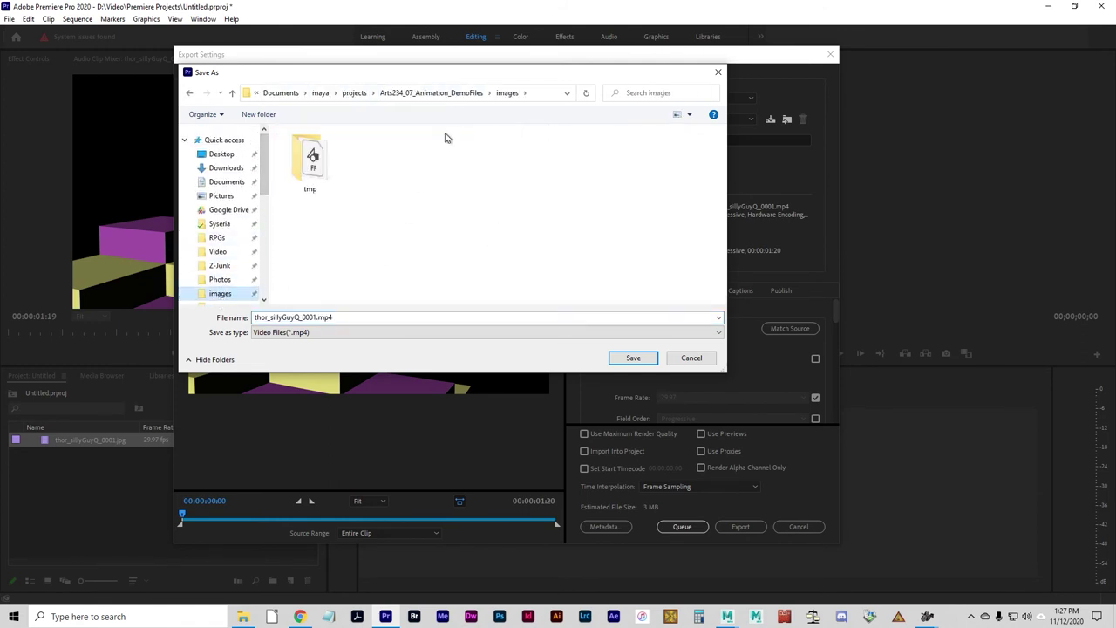
click(431, 93)
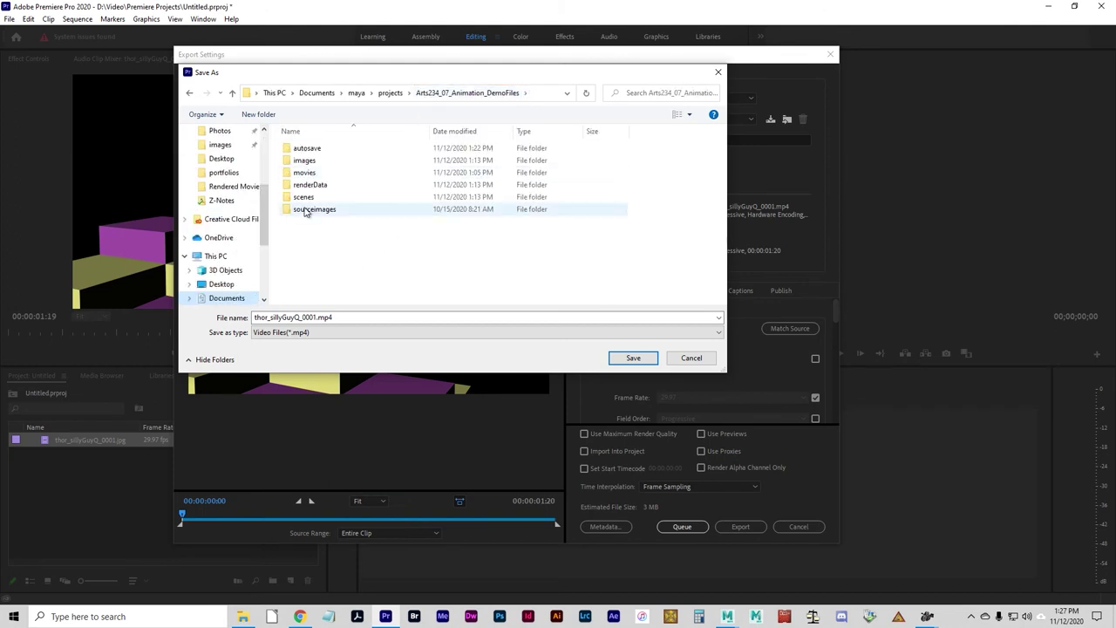
double_click(306, 173)
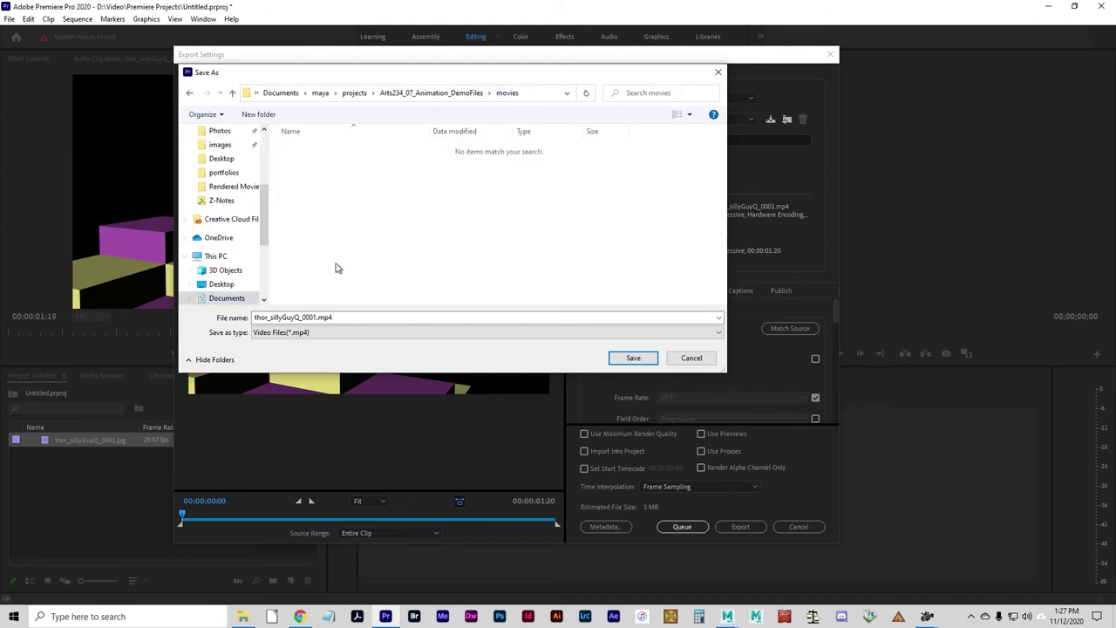
click(322, 314)
click(317, 317)
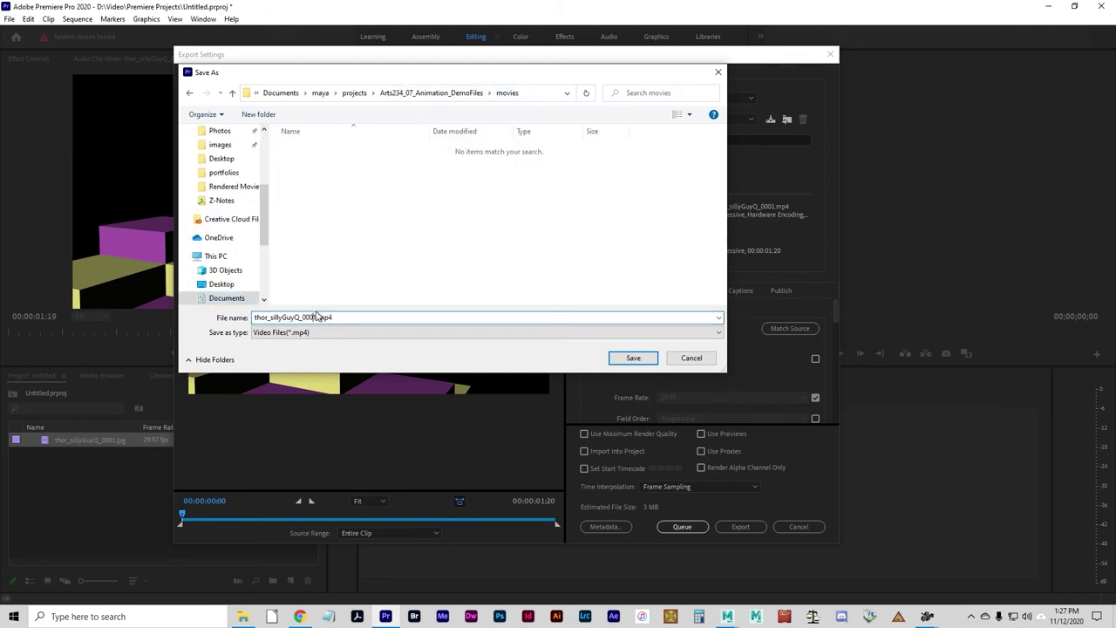
drag(312, 317, 296, 318)
key(BackSpace)
click(634, 359)
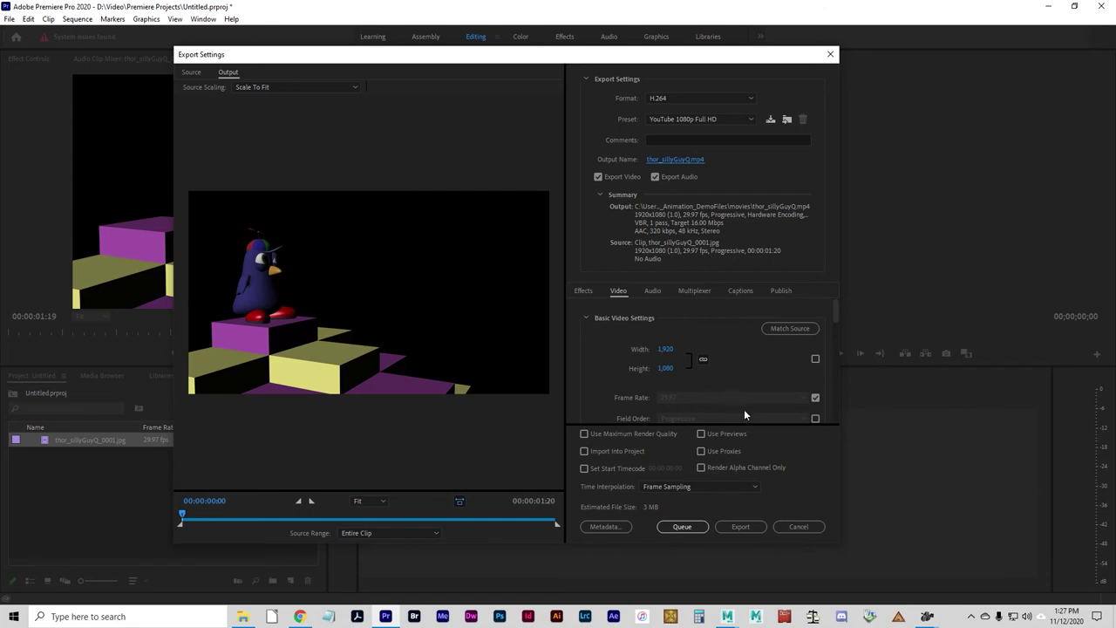
- Look over the remaining video export settings and export the image sequence clip to thor_sillyGuyQ.mp4
scroll(744, 409, down, 8)
scroll(612, 405, down, 5)
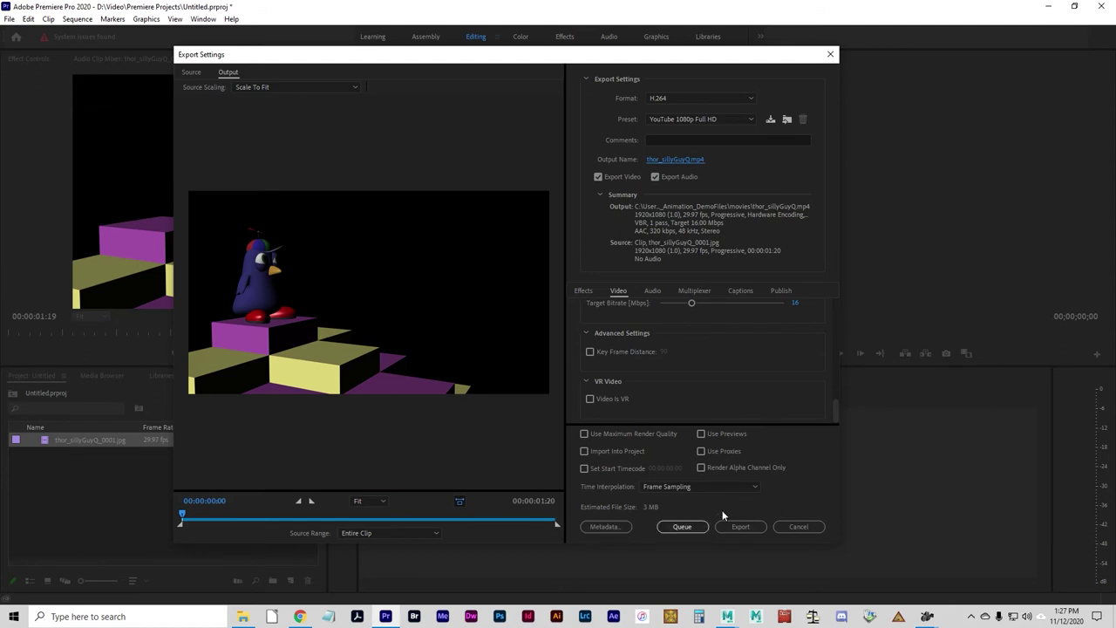
click(748, 526)
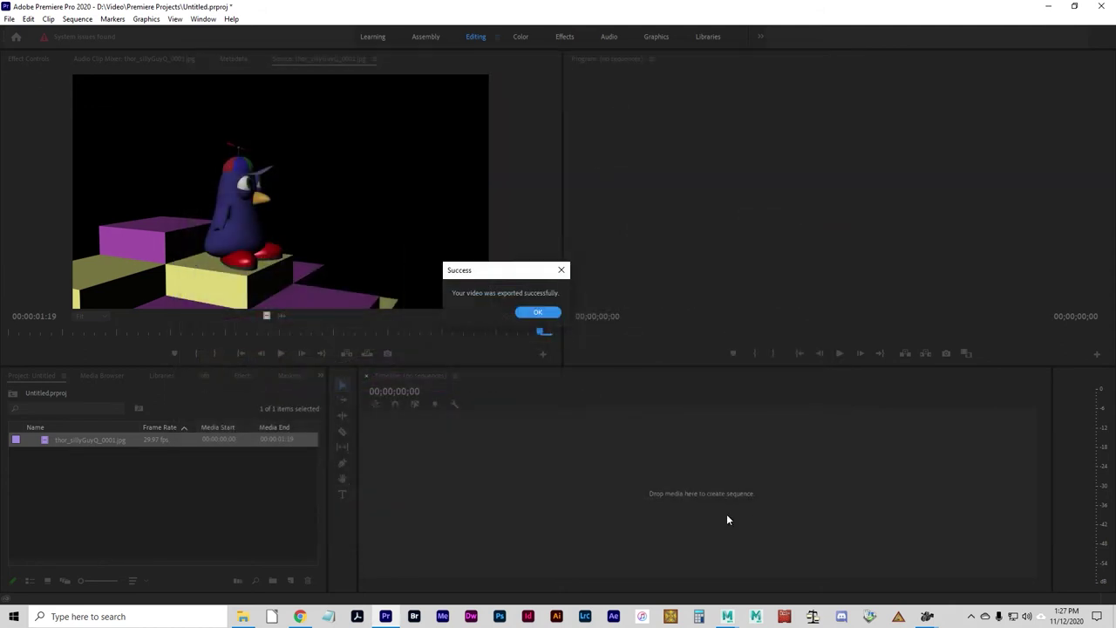
click(536, 314)
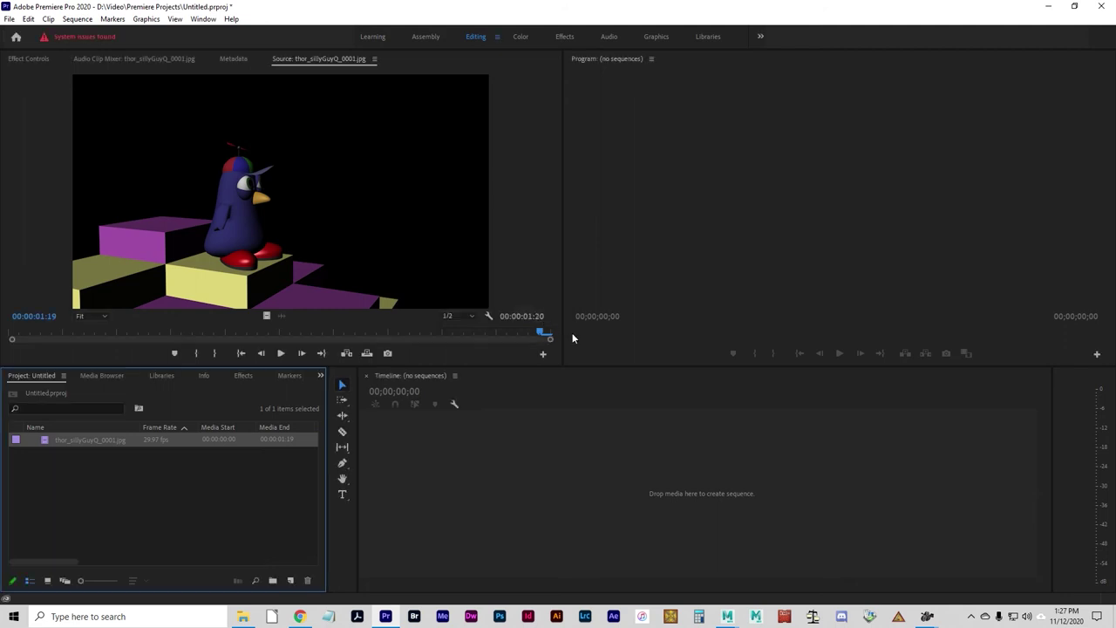
- Switch to File Explorer, open the project's movies folder in a new window, and play thor_sillyGuyQ.mp4
click(250, 618)
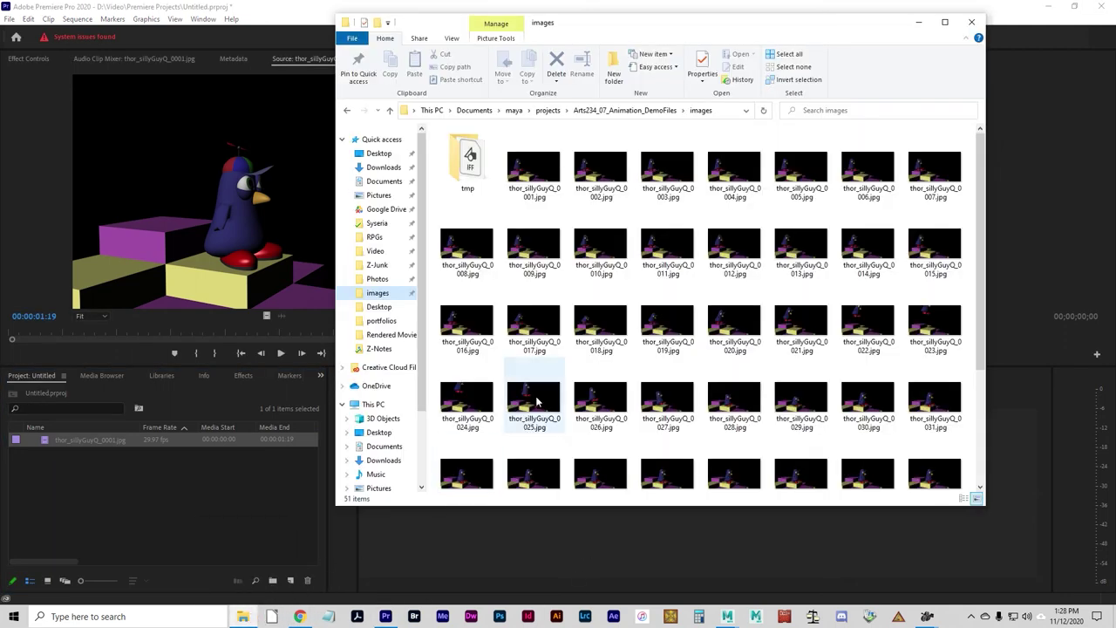
key(ctrl+n)
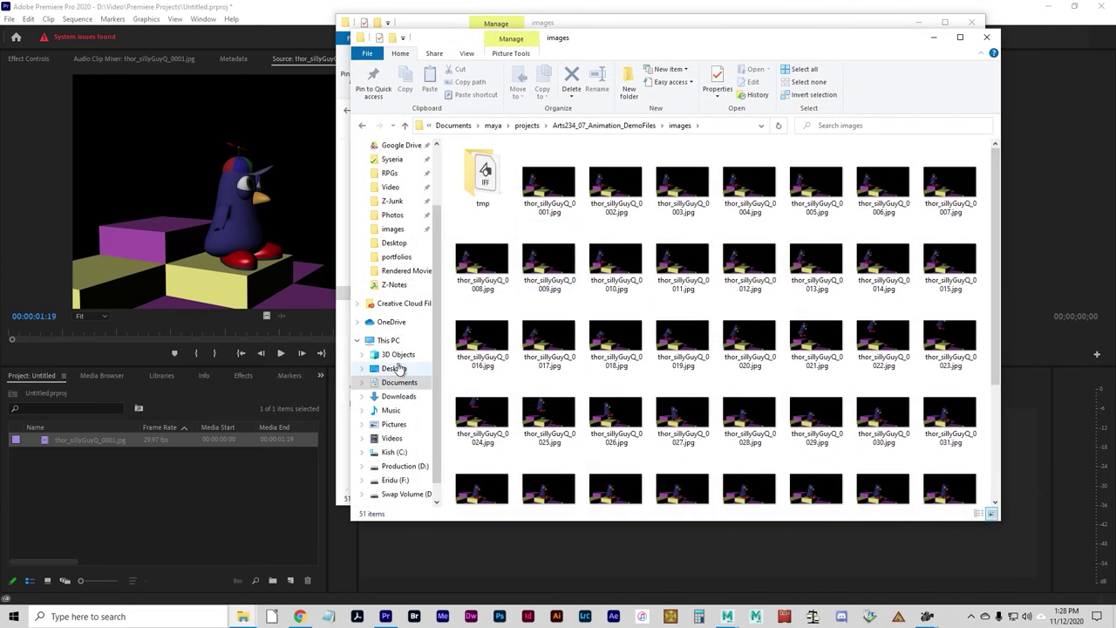
click(393, 228)
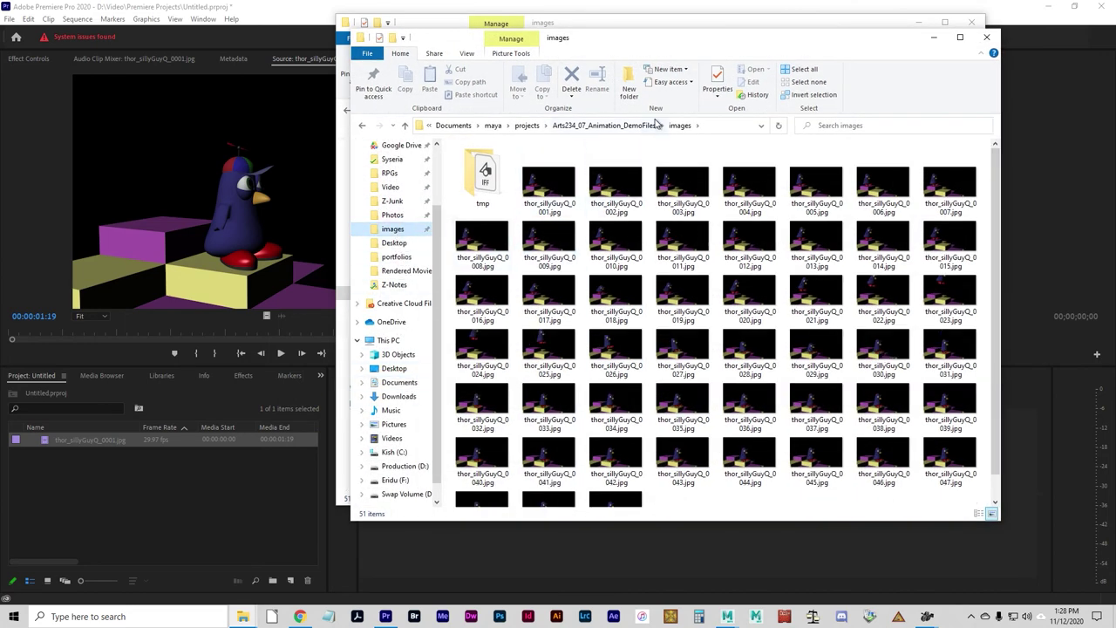
click(633, 127)
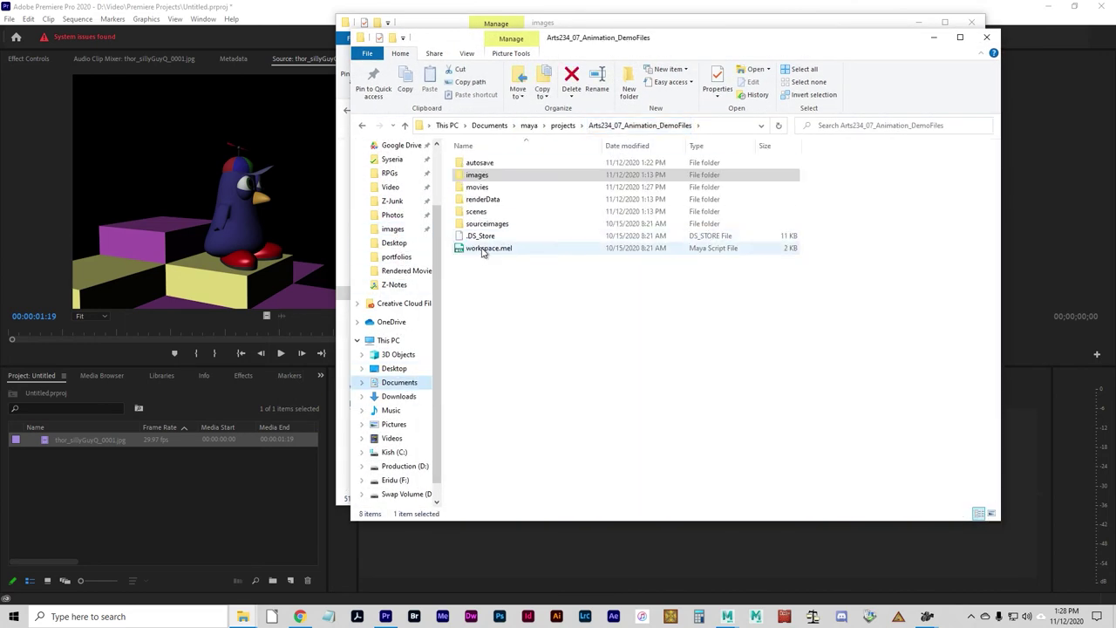
double_click(496, 187)
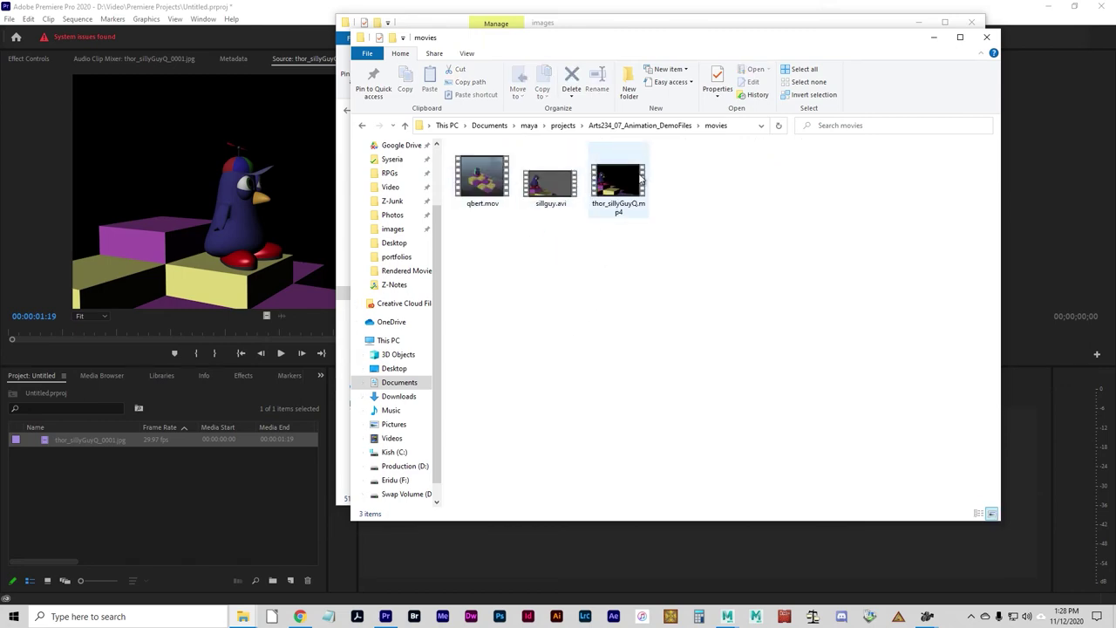
click(612, 184)
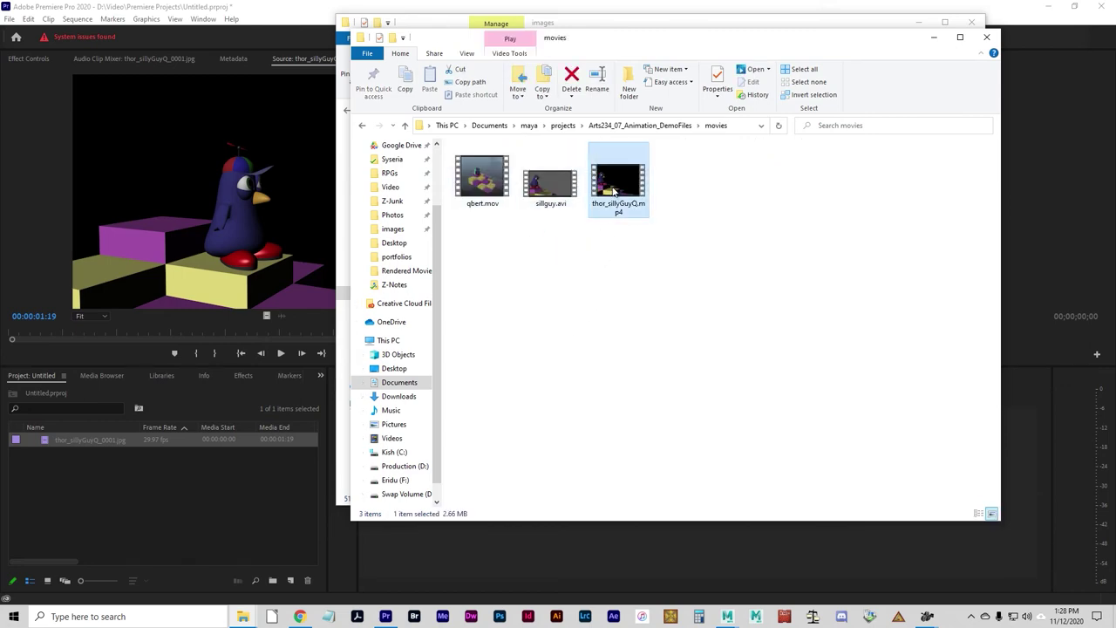
double_click(614, 188)
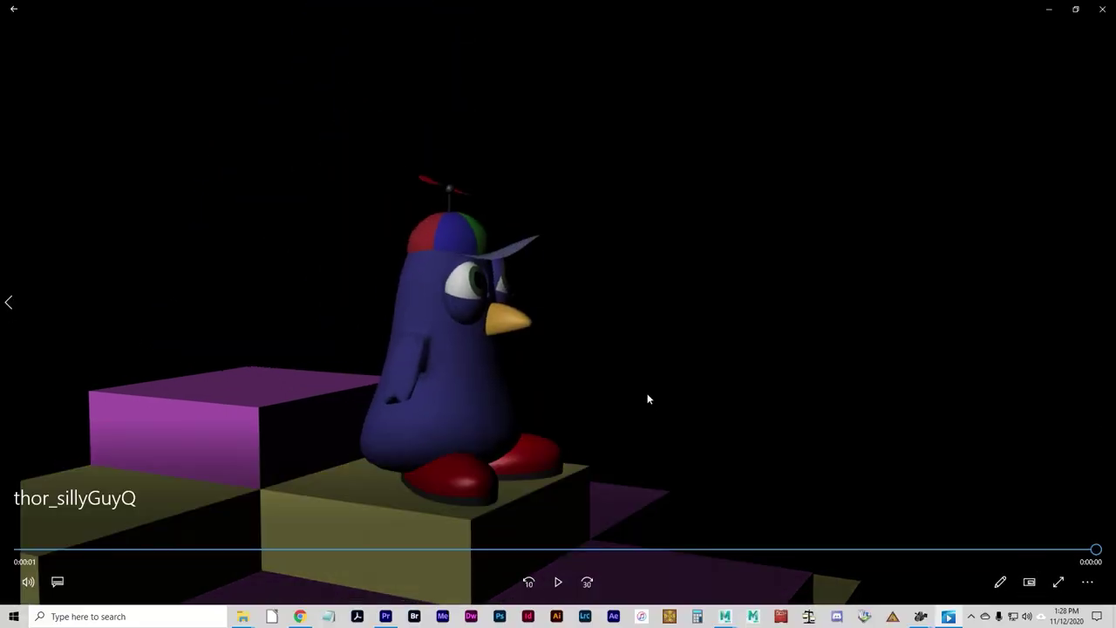
click(1101, 8)
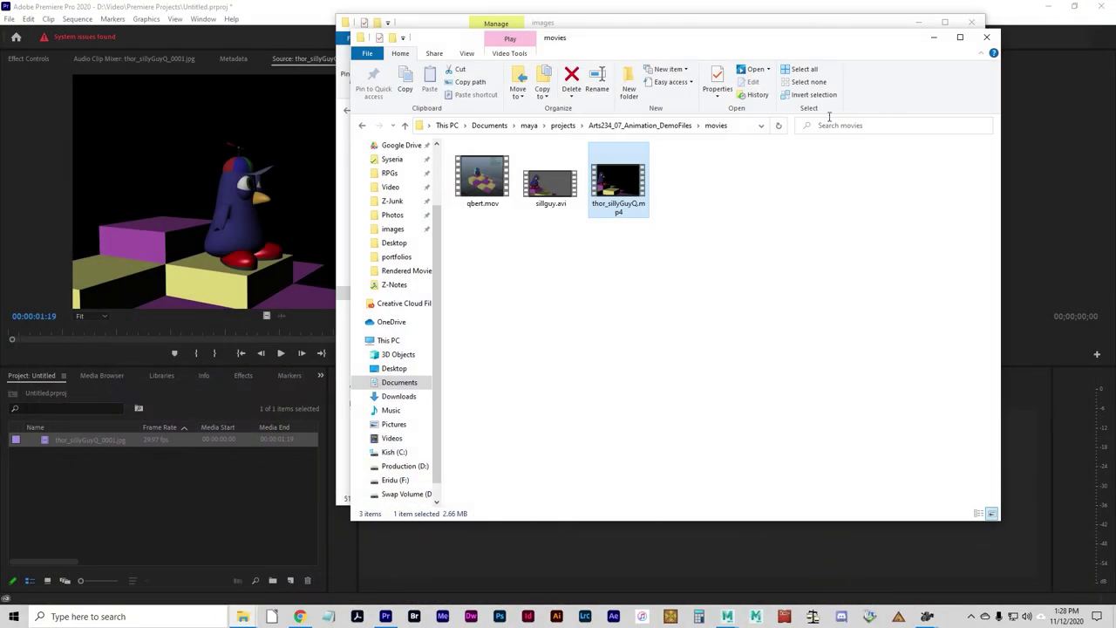
- Play sillguy.avi and replay thor_sillyGuyQ.mp4 to compare the two movies
double_click(551, 183)
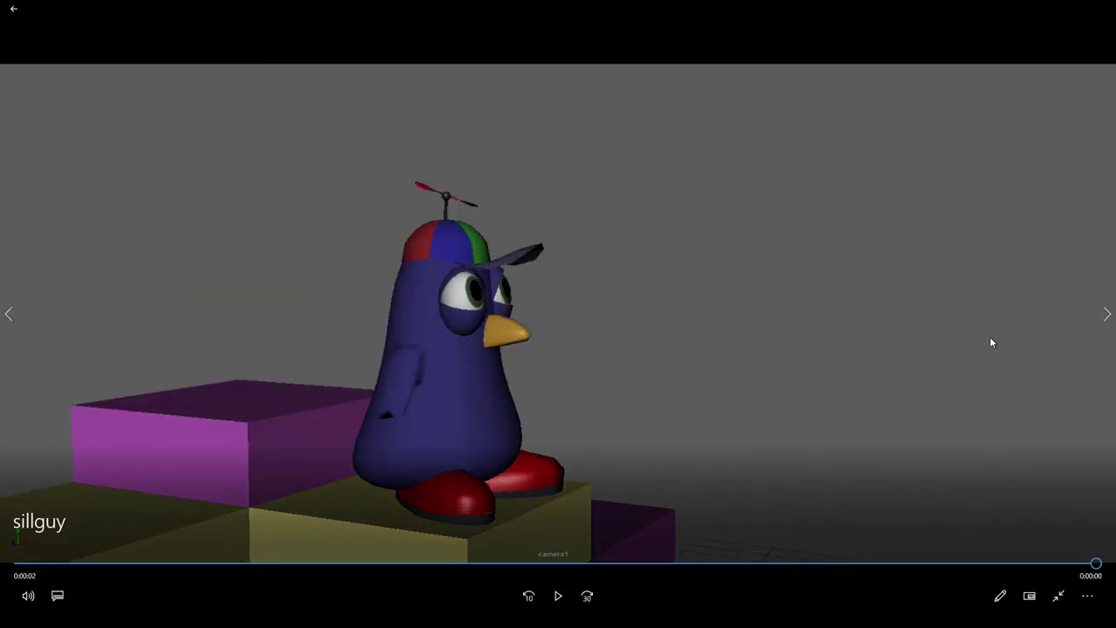
click(1102, 9)
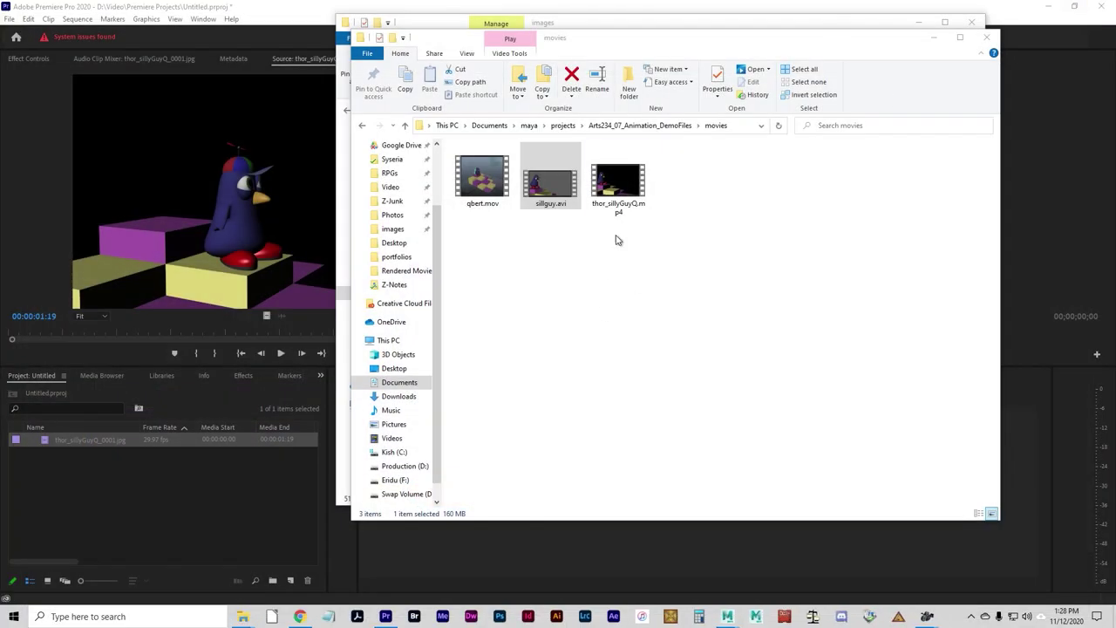
double_click(618, 183)
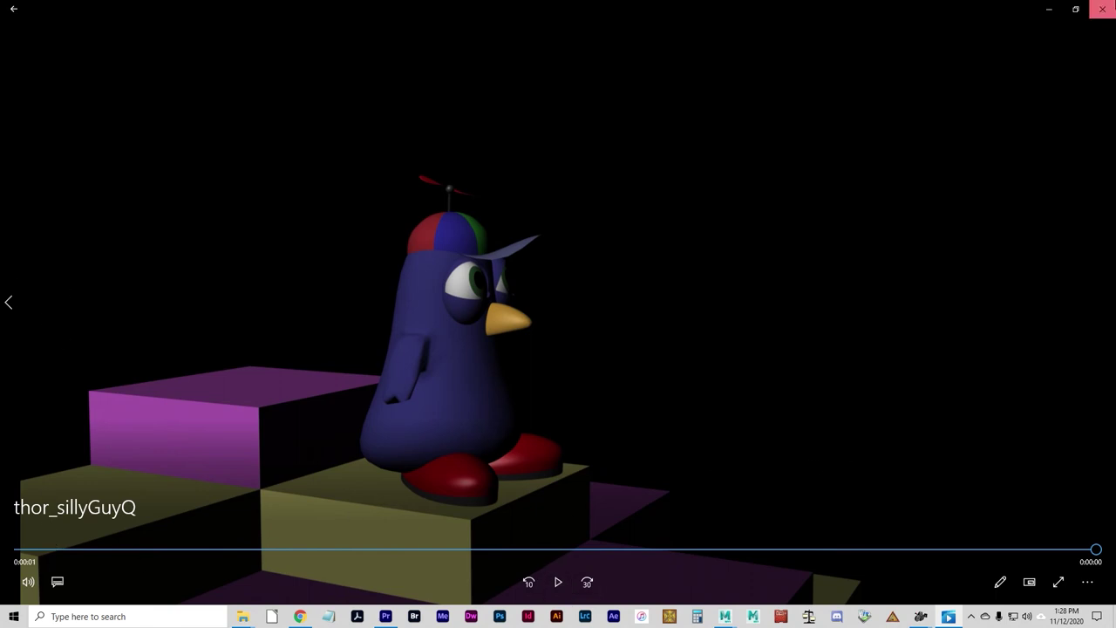
click(1102, 9)
click(559, 229)
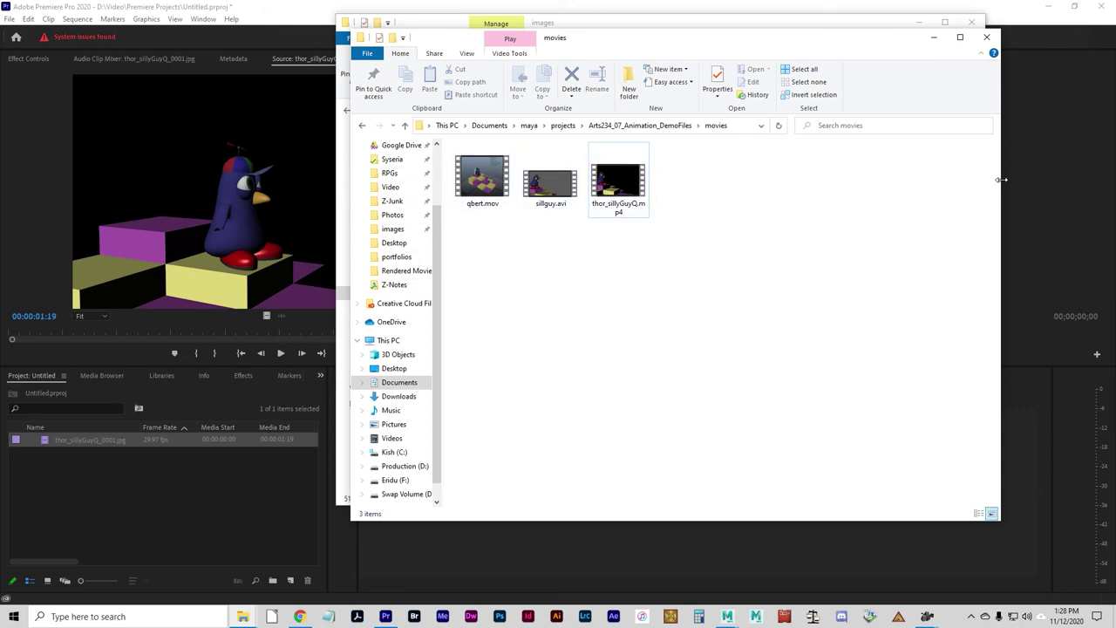
- Close the two File Explorer windows in front and quit Premiere Pro
click(989, 36)
click(972, 22)
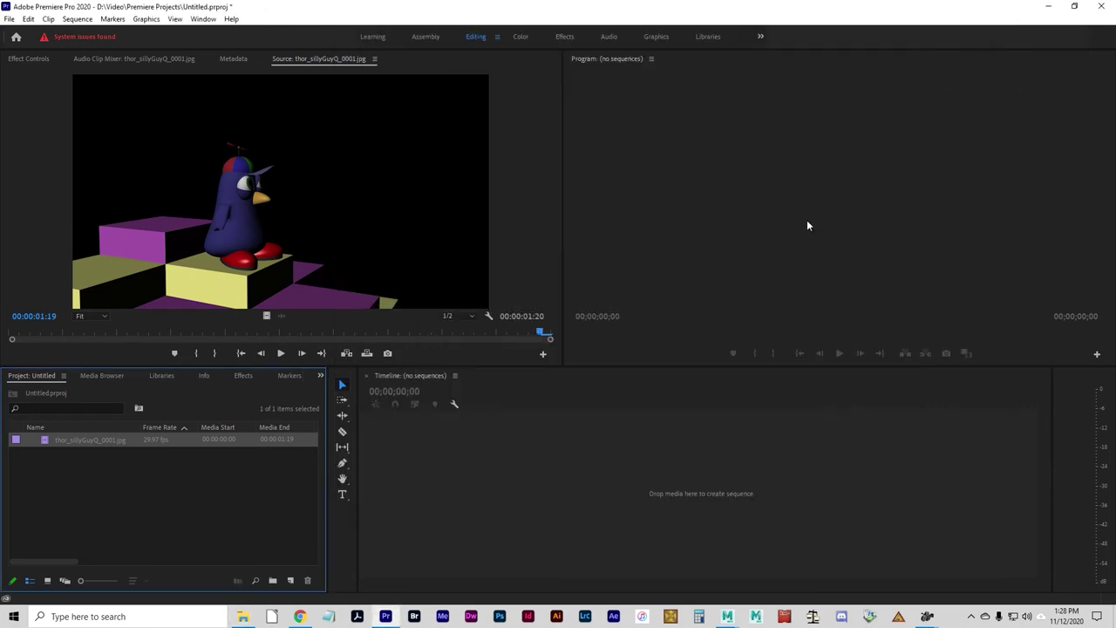
click(1100, 7)
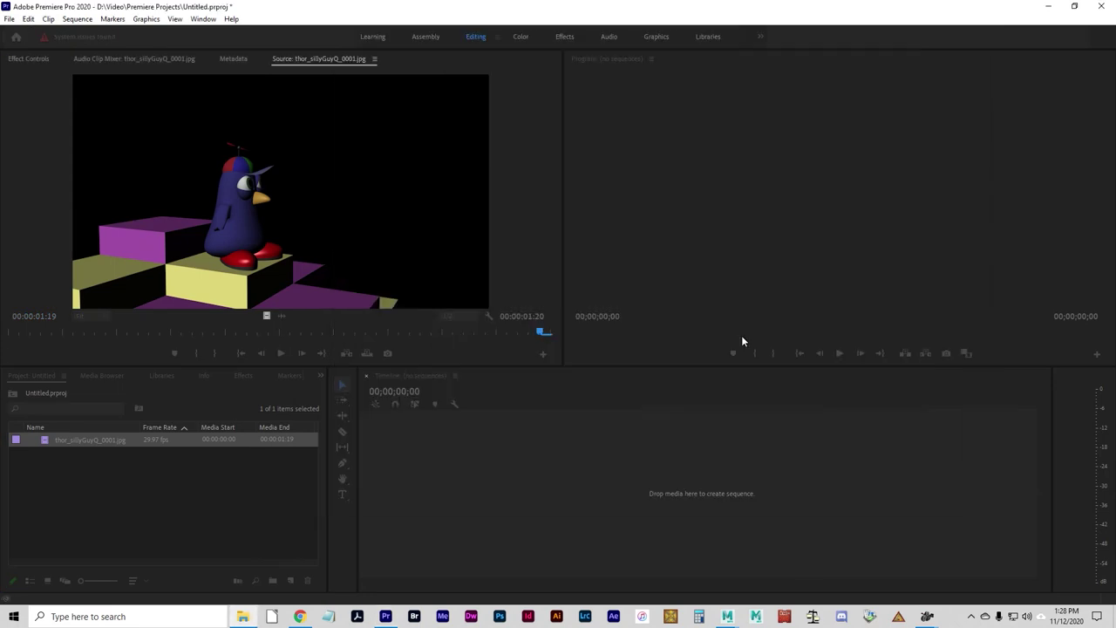
click(555, 319)
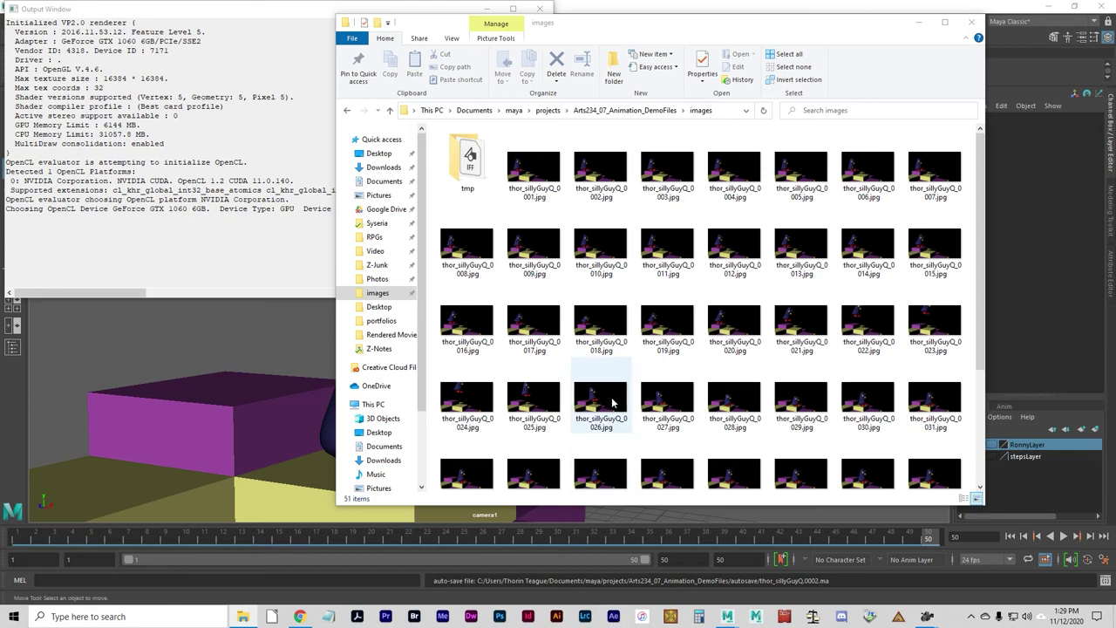
- Launch After Effects, migrate the After Effects CC (17.1) settings, continue with the known compatibility issues, and dismiss the Home screen
click(614, 617)
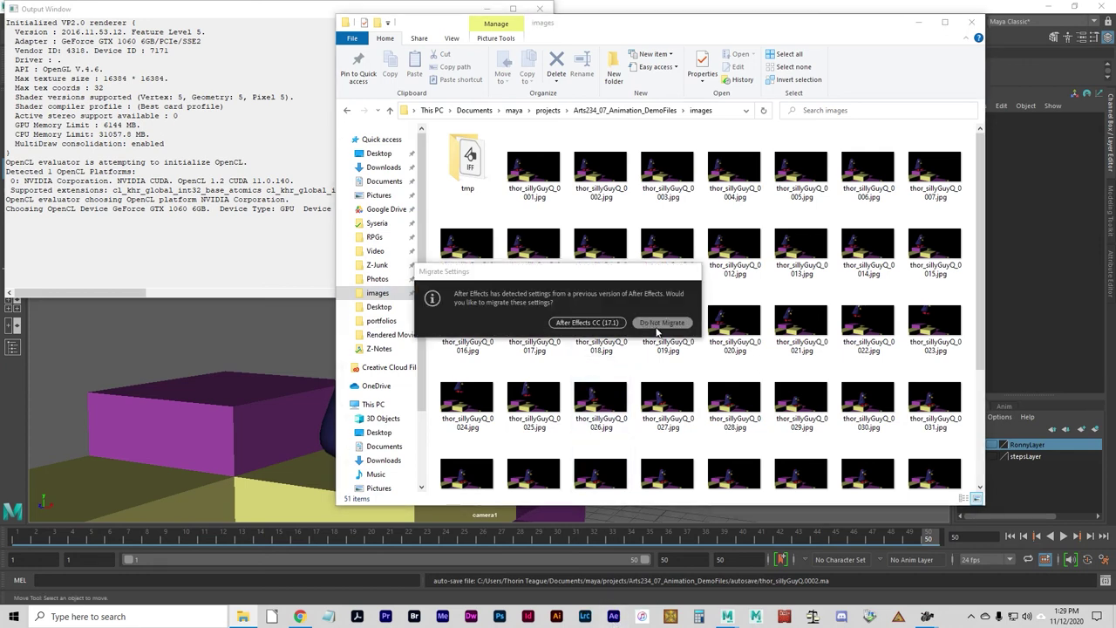
click(589, 329)
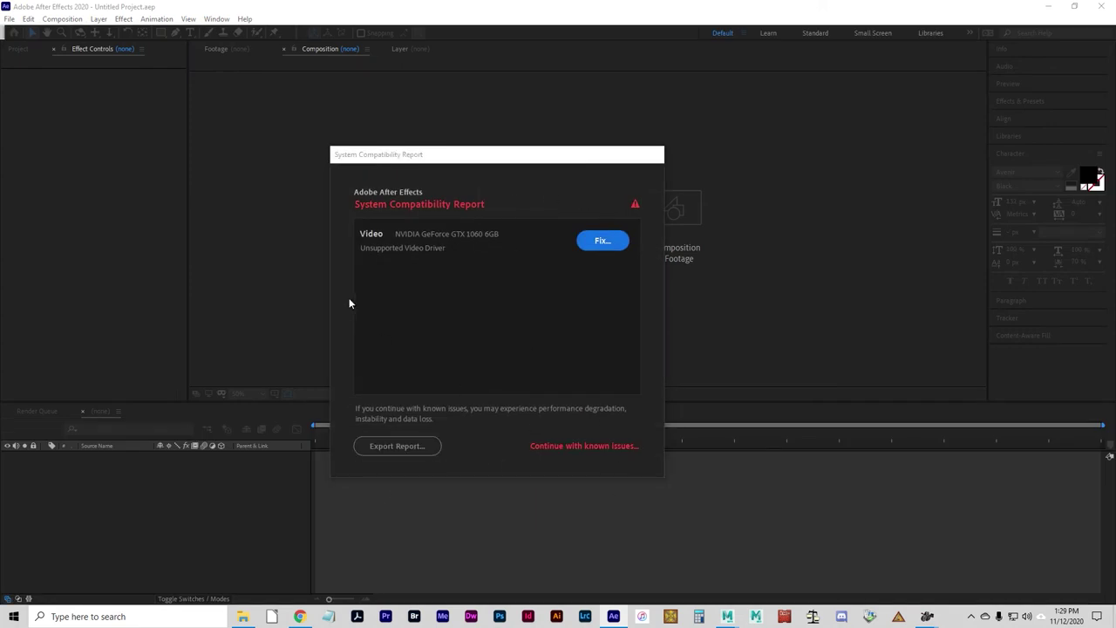
click(578, 446)
click(575, 447)
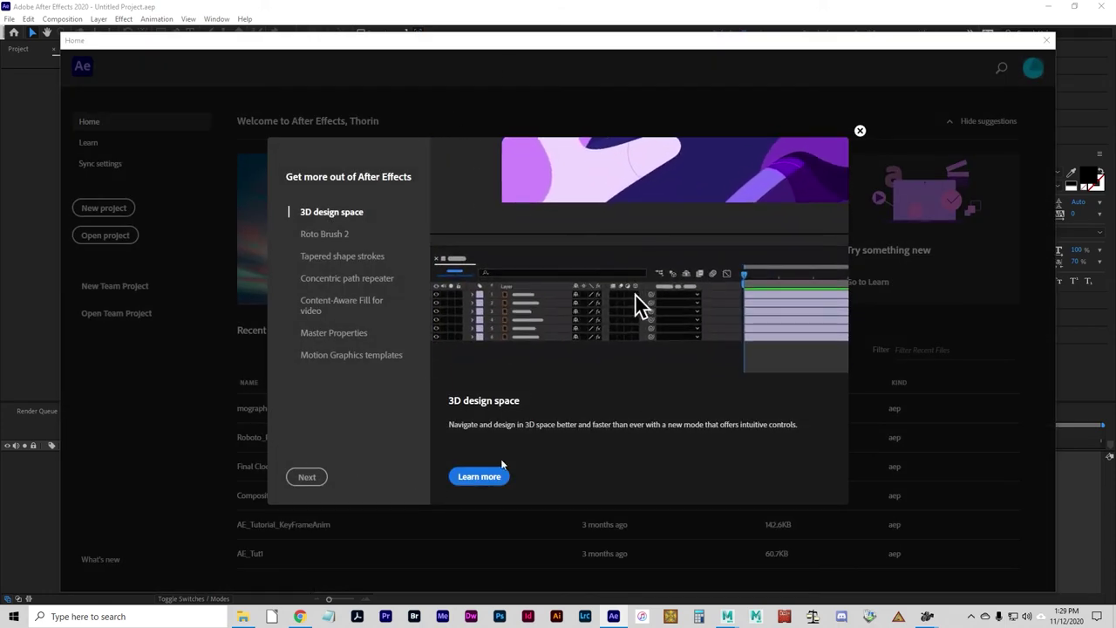
click(1048, 41)
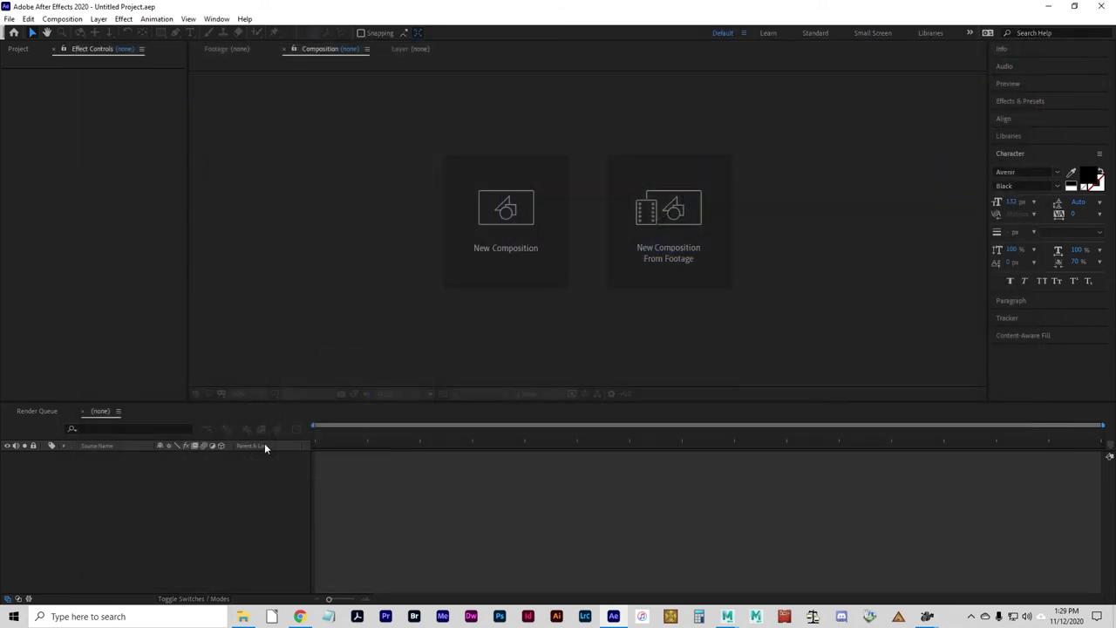
- Create a new composition from footage by importing thor_sillyGuyQ_0001.jpg from the images folder as a JPEG sequence
click(671, 232)
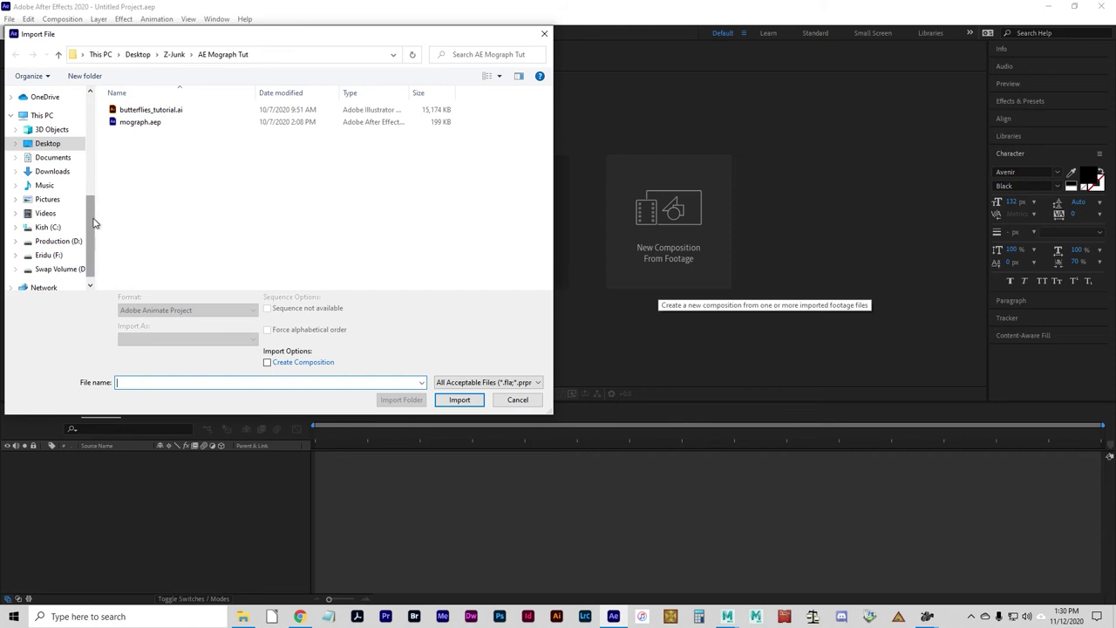
scroll(91, 226, up, 5)
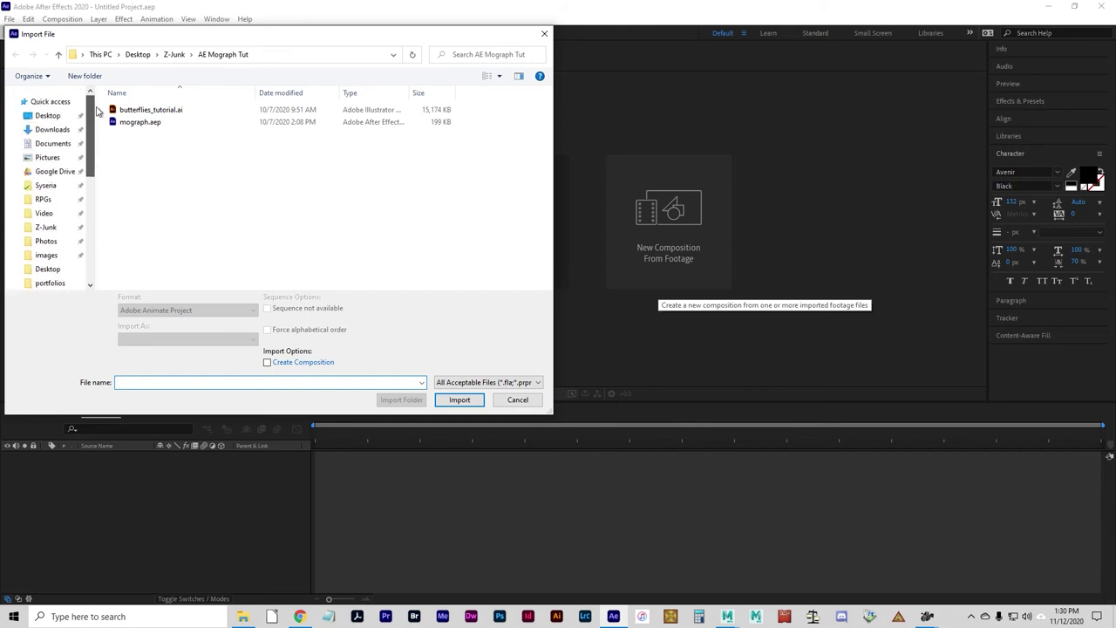
click(48, 255)
click(213, 149)
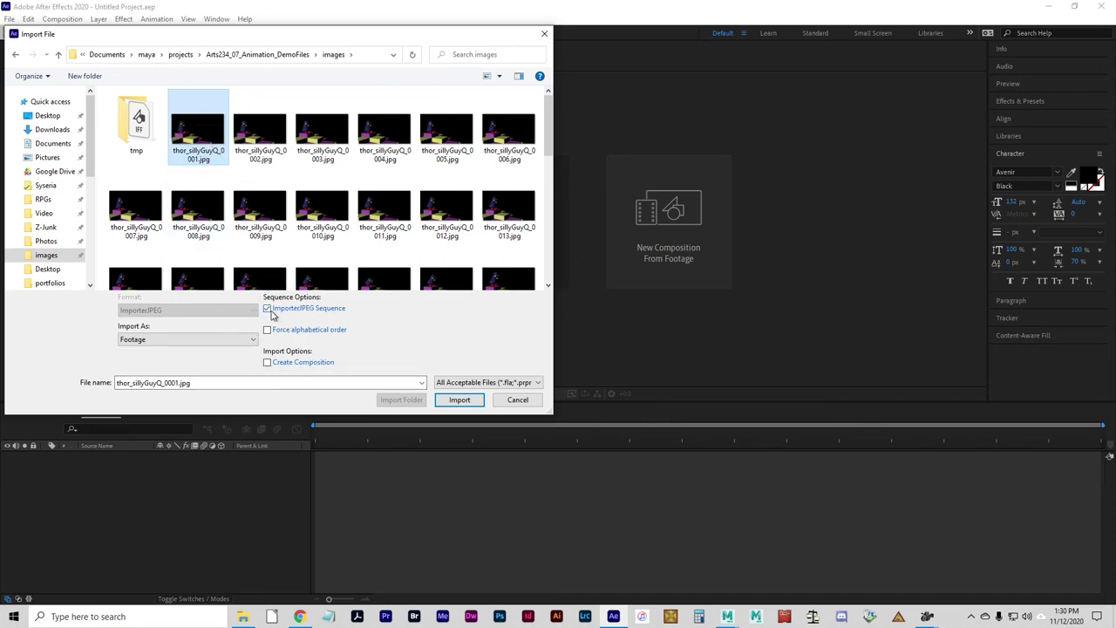
click(459, 400)
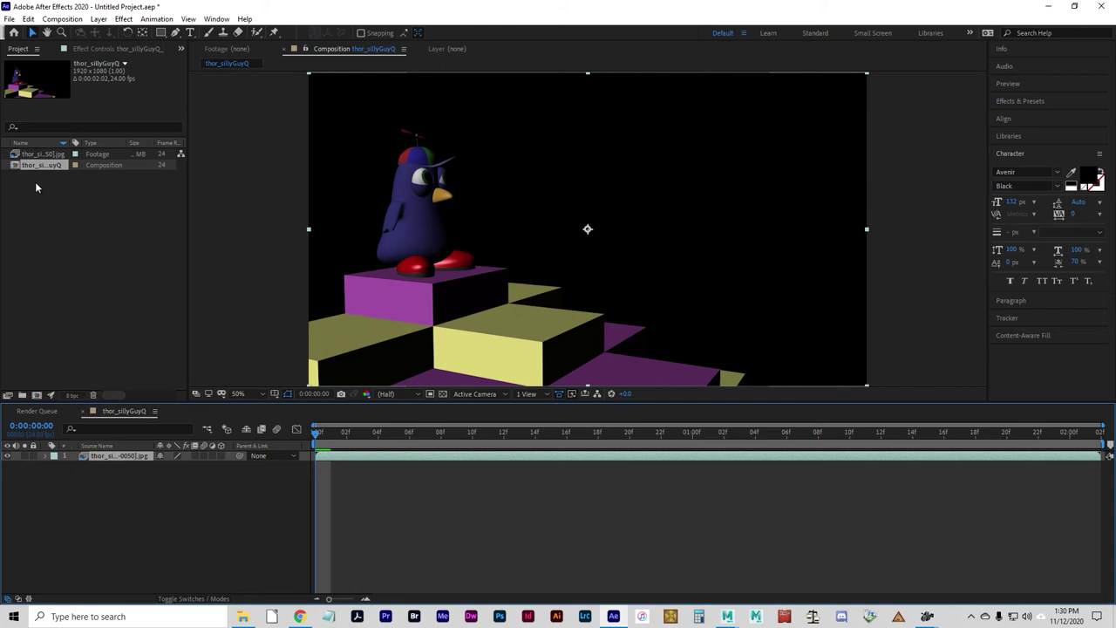
- Preview the thor_sillyGuyQ composition's playback and add the composition to the render queue
key(space)
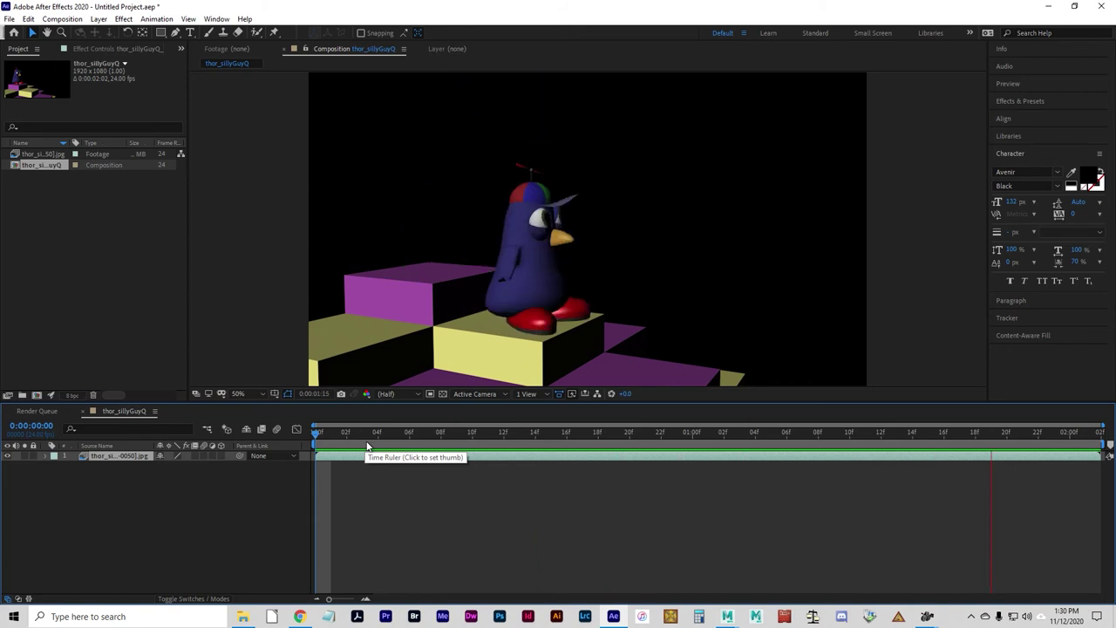
key(space)
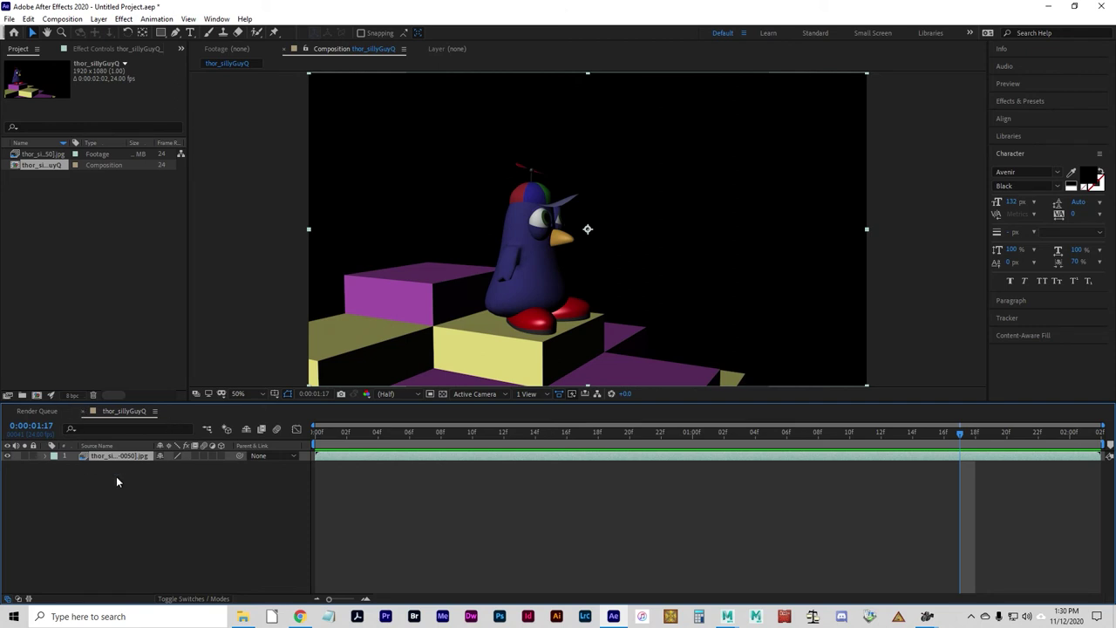
click(66, 24)
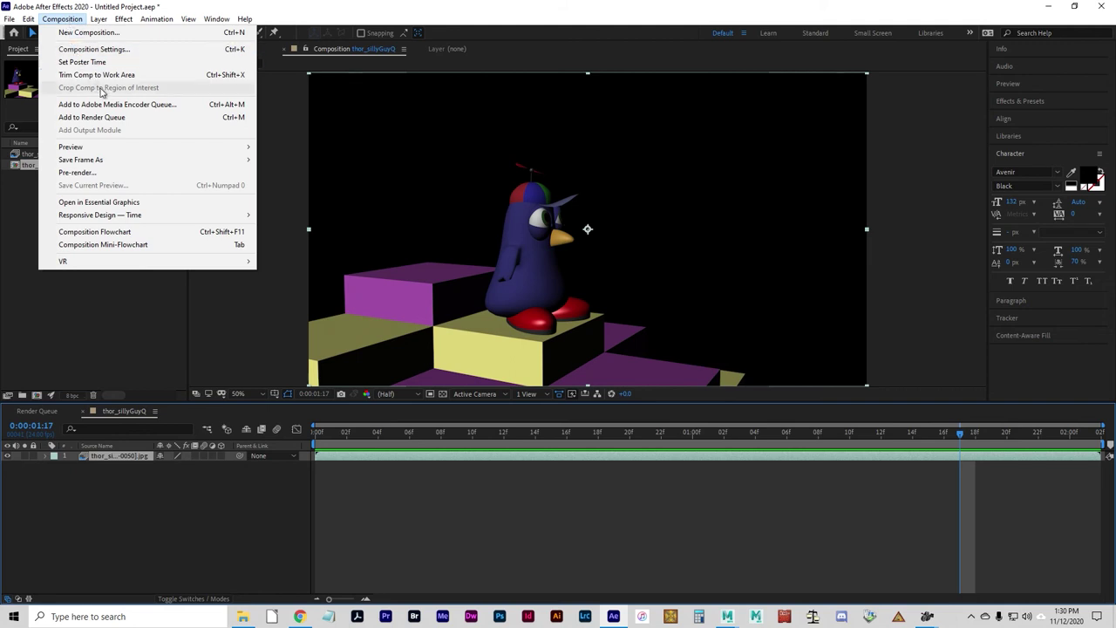
click(114, 118)
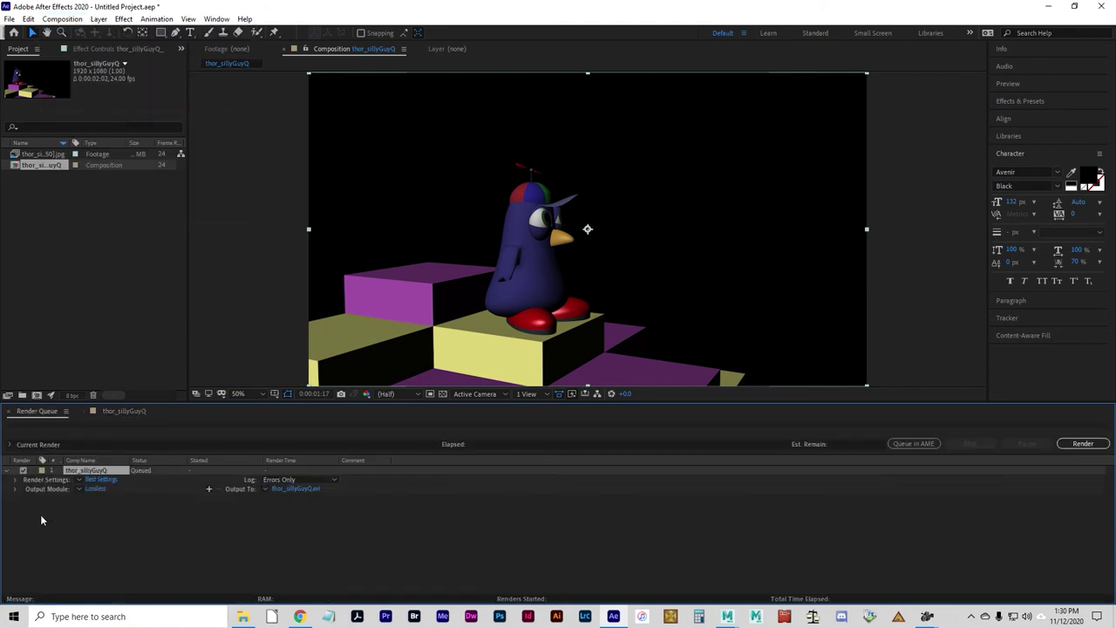
- Check the AVI format options for the queued render's output module, then set its format to QuickTime
click(96, 490)
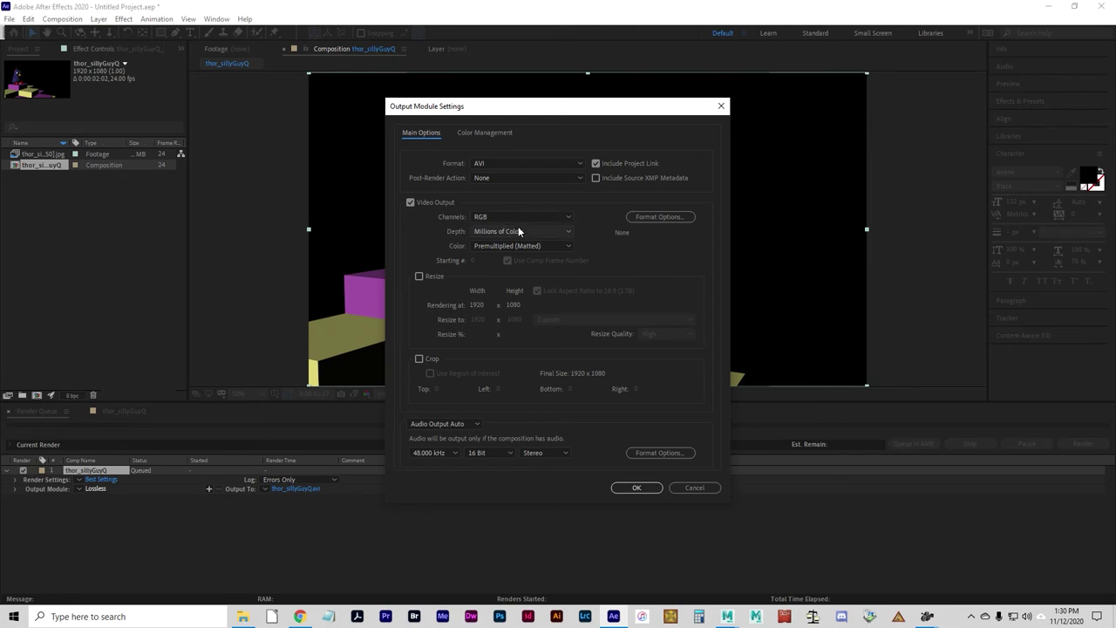
click(666, 216)
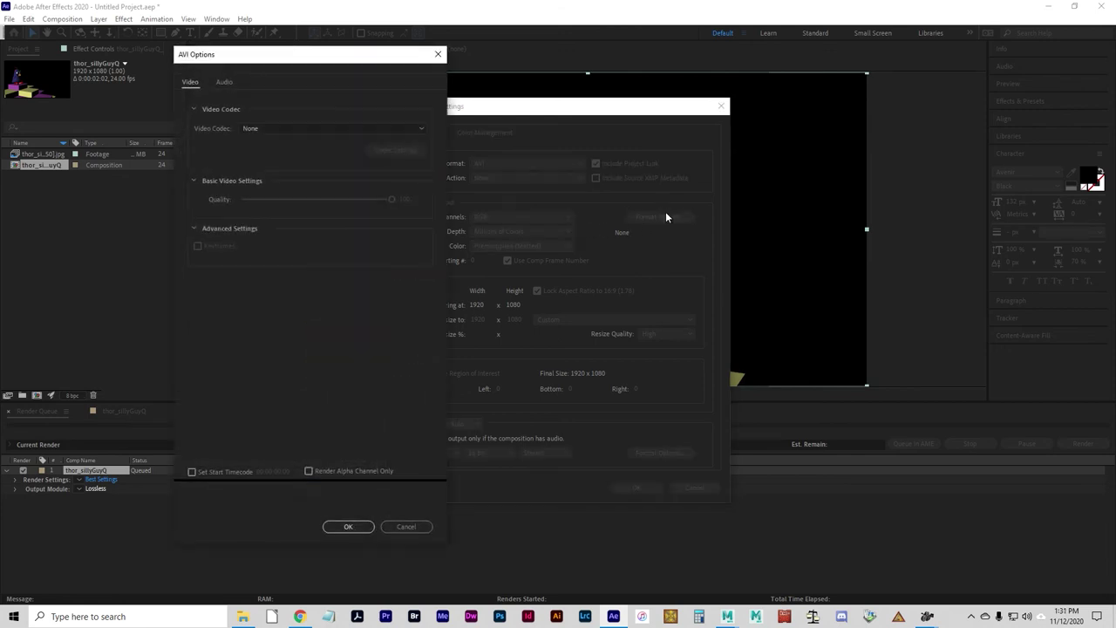
click(438, 55)
click(503, 163)
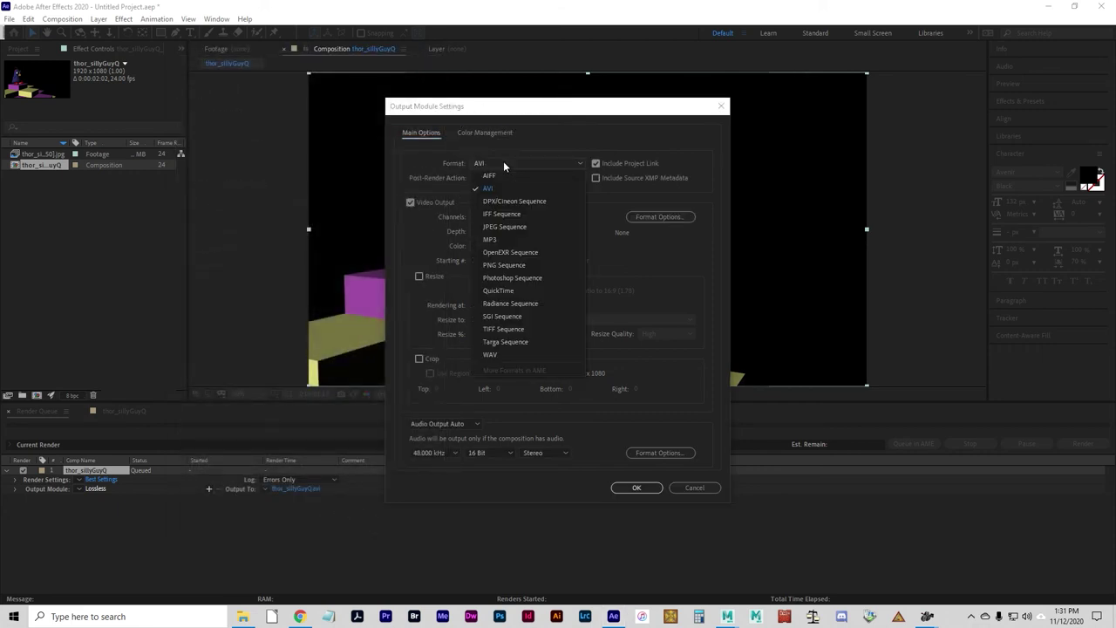
click(525, 289)
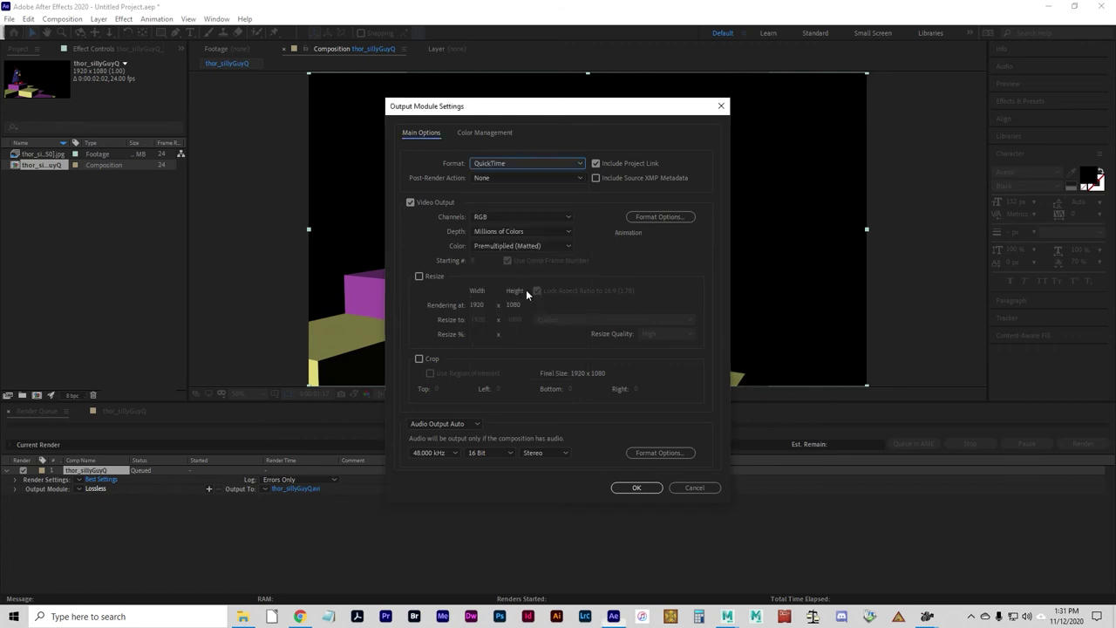
- Review the QuickTime codec choices, keep the Animation codec and Millions of Colors depth, and accept the output module settings
click(671, 218)
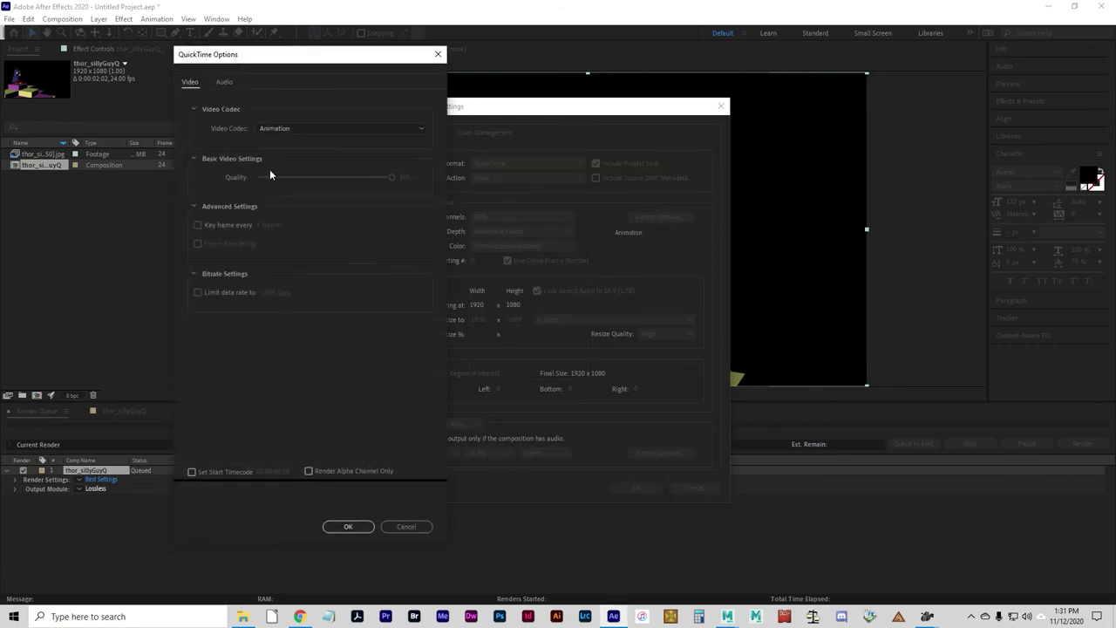
click(294, 130)
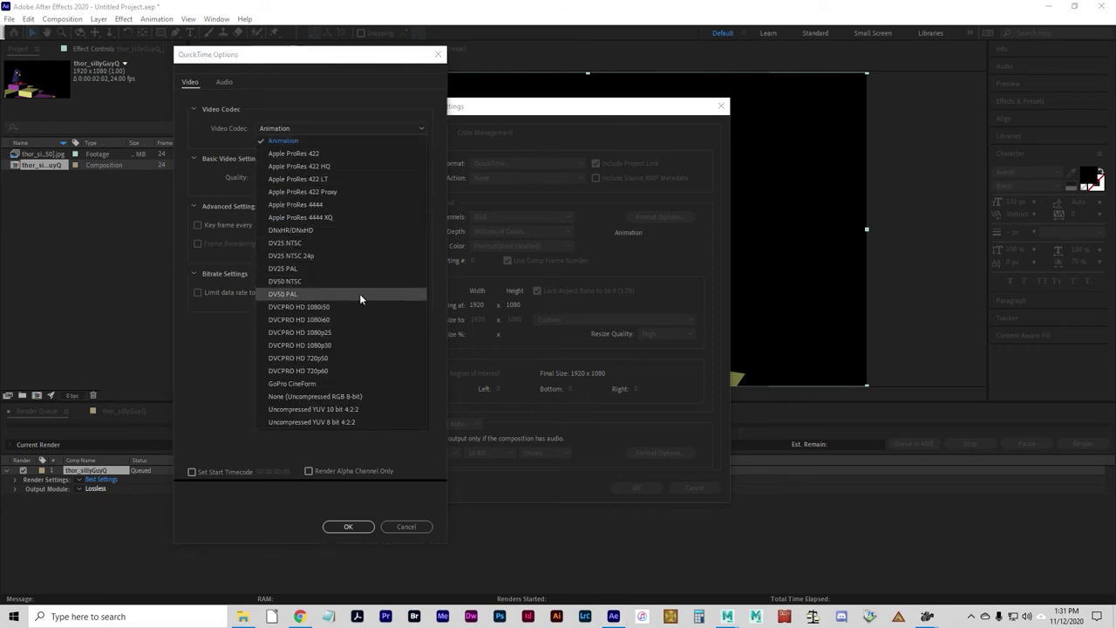
click(321, 123)
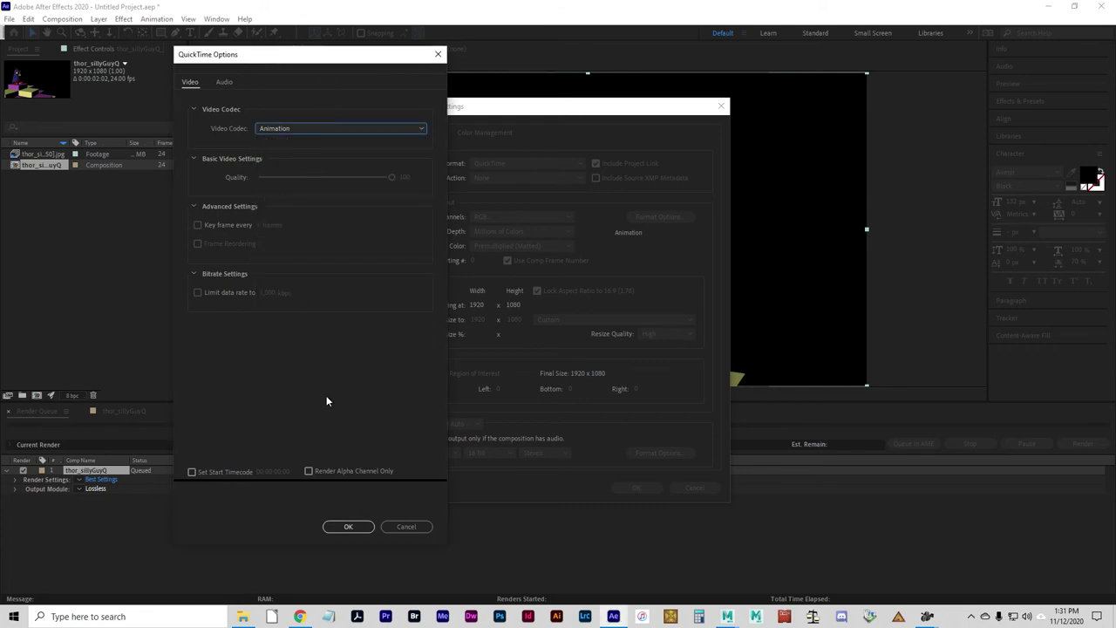
click(410, 526)
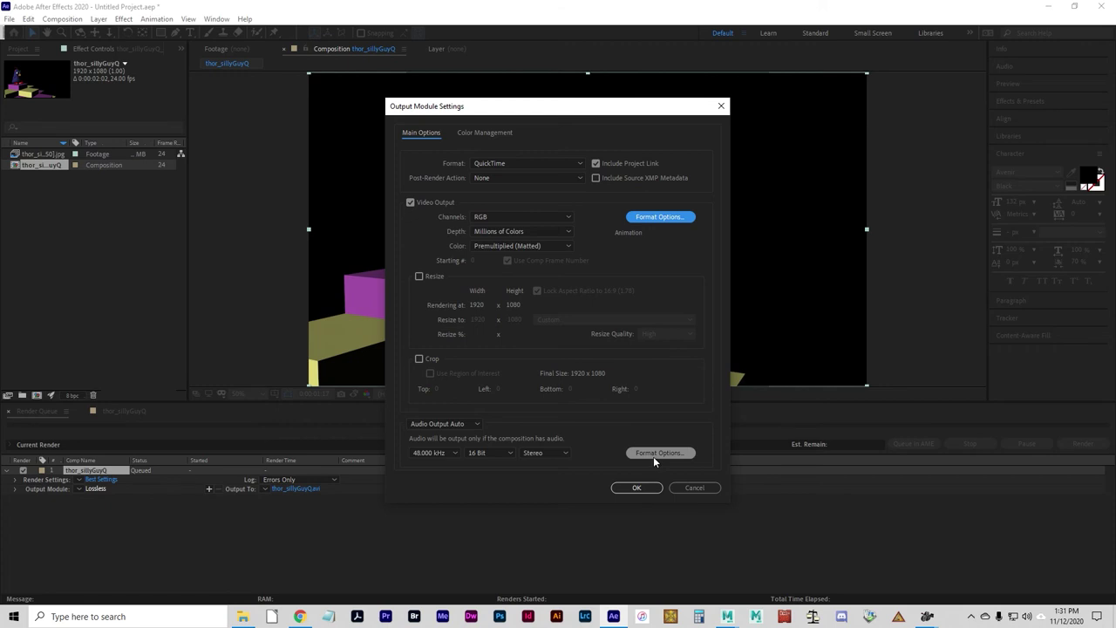
click(511, 230)
click(486, 233)
click(626, 489)
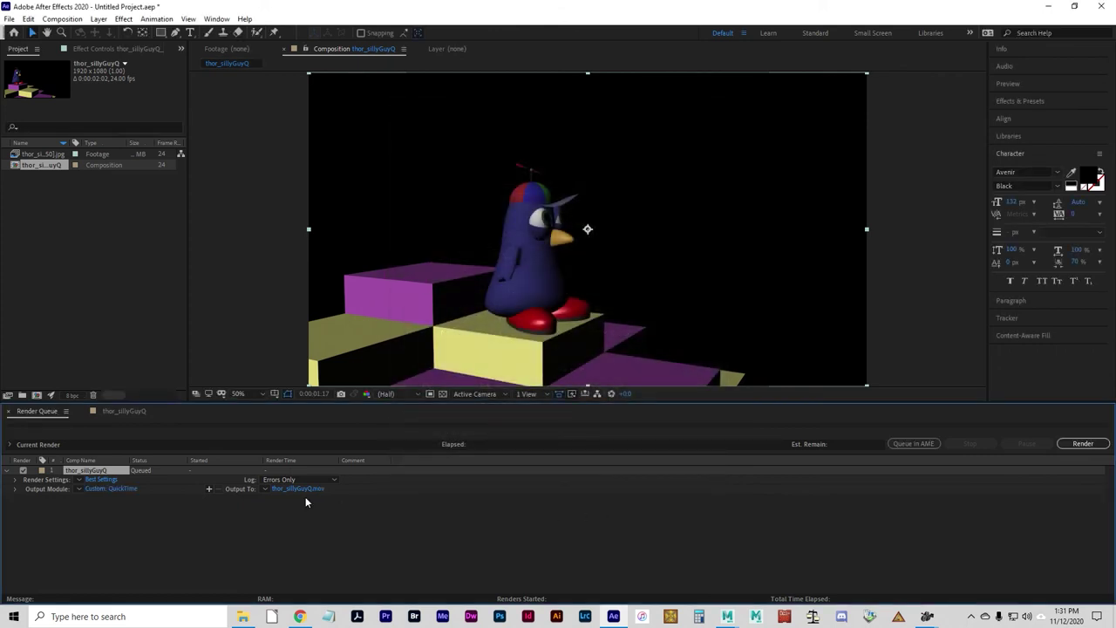
- Set the render output to thor_sillyGuyQ.mov in the movies folder of the Arts234_07_Animation_DemoFiles project
click(295, 490)
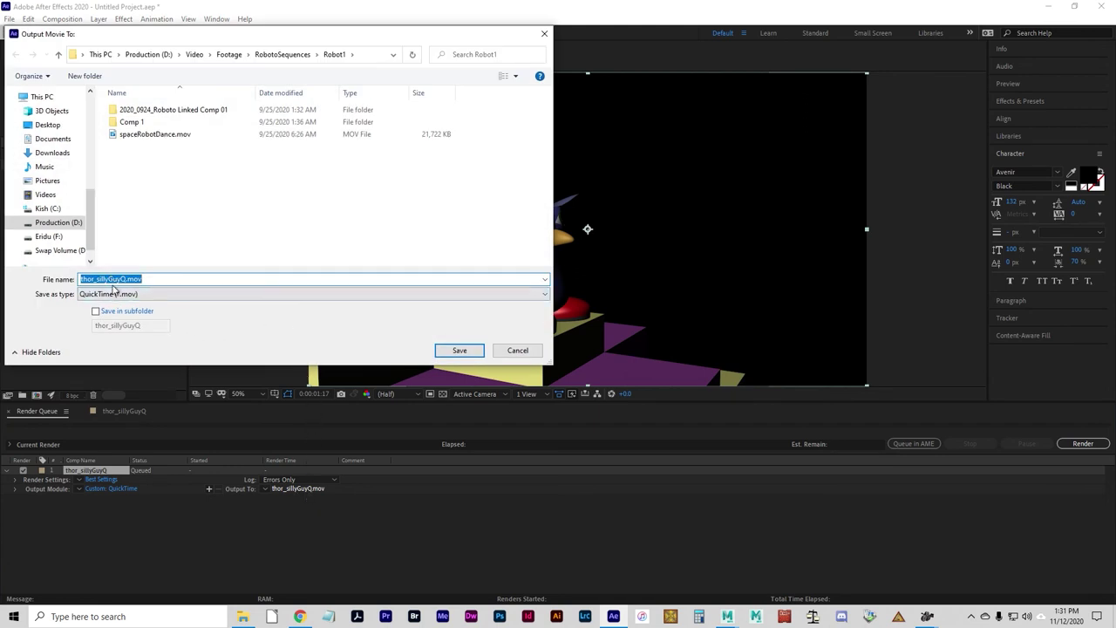
scroll(70, 131, up, 4)
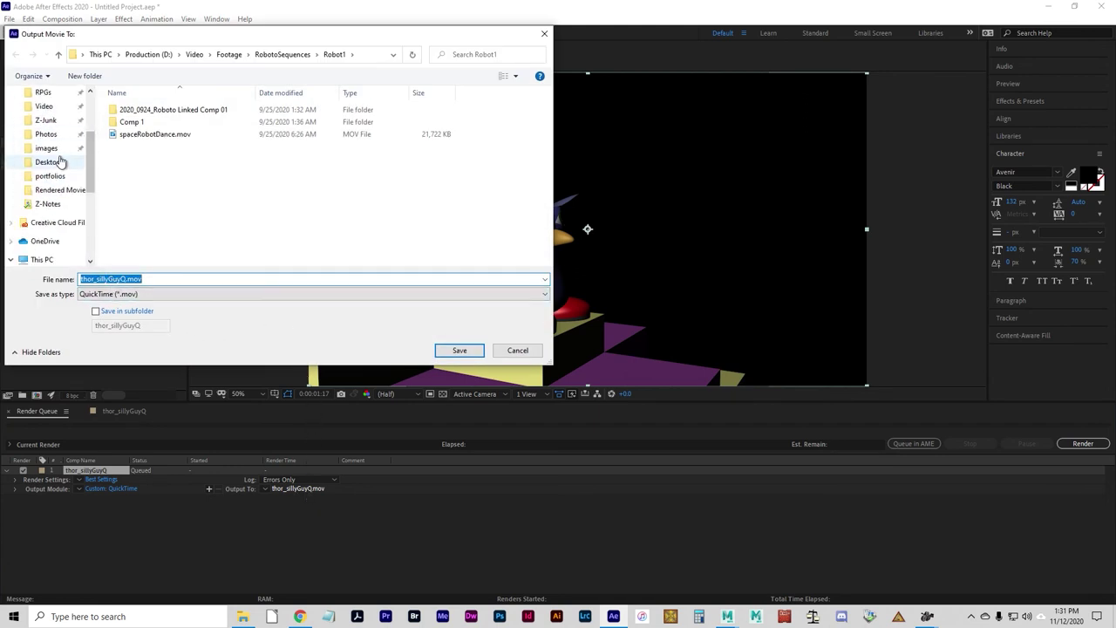
click(48, 149)
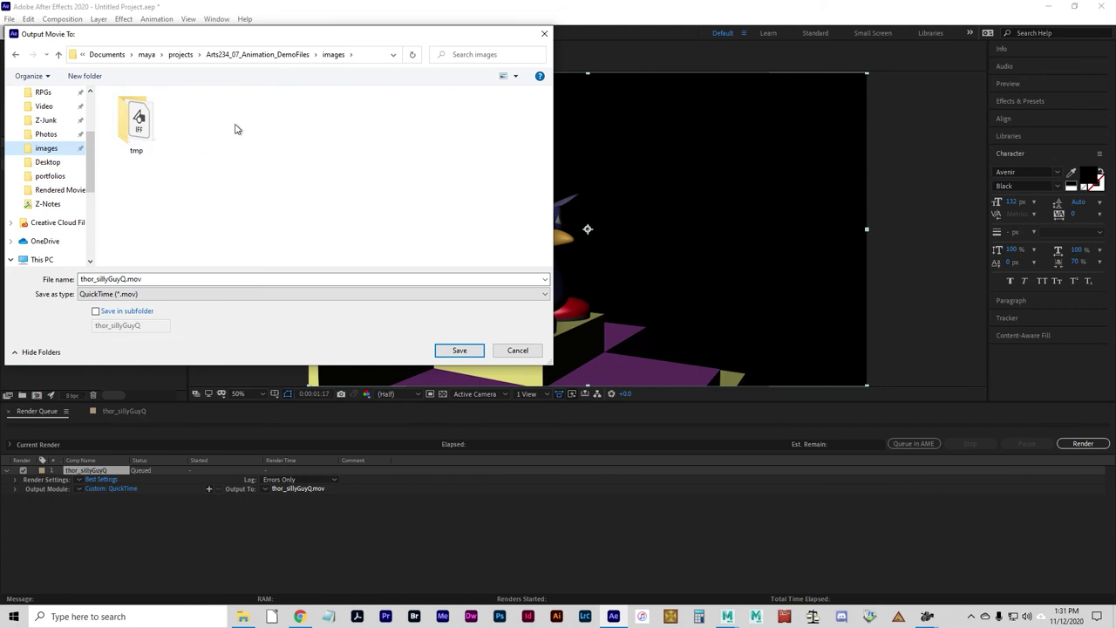
click(281, 56)
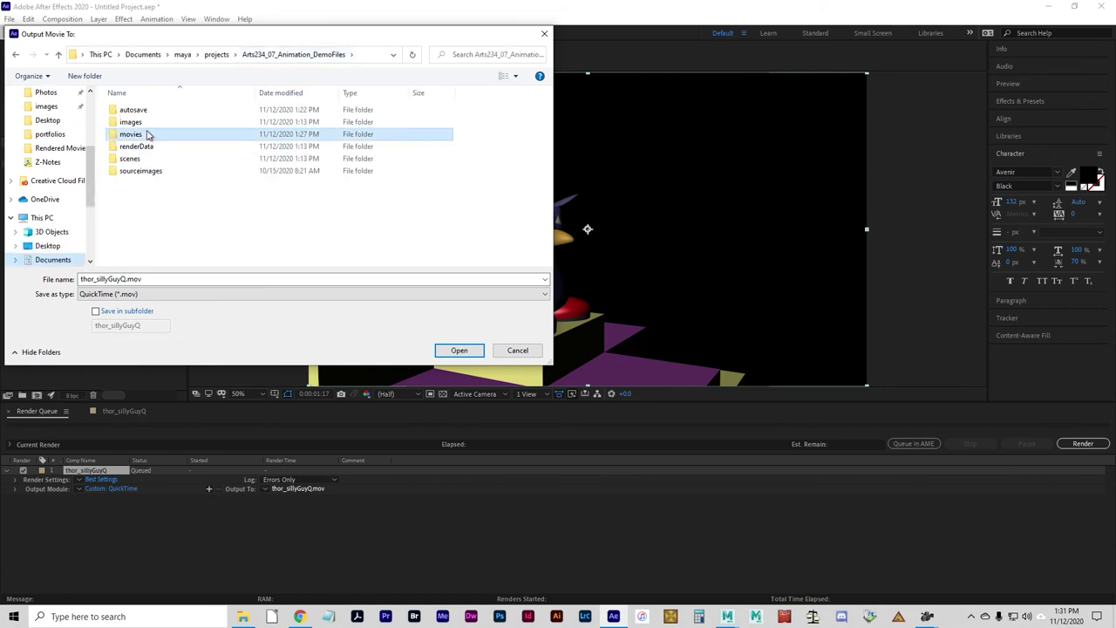
double_click(147, 134)
double_click(127, 279)
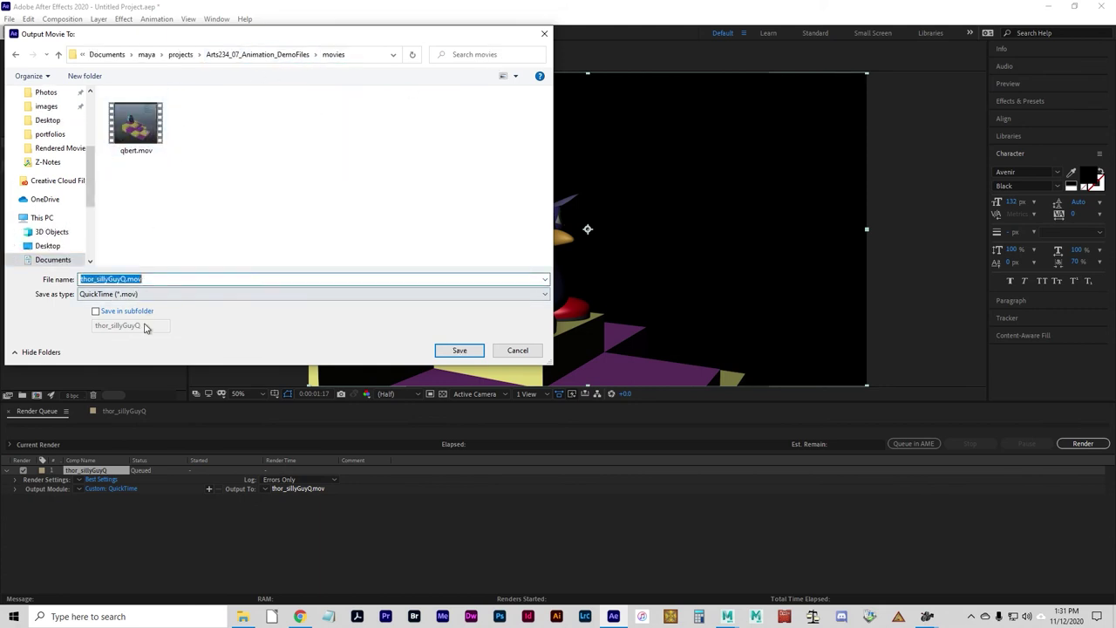
click(458, 349)
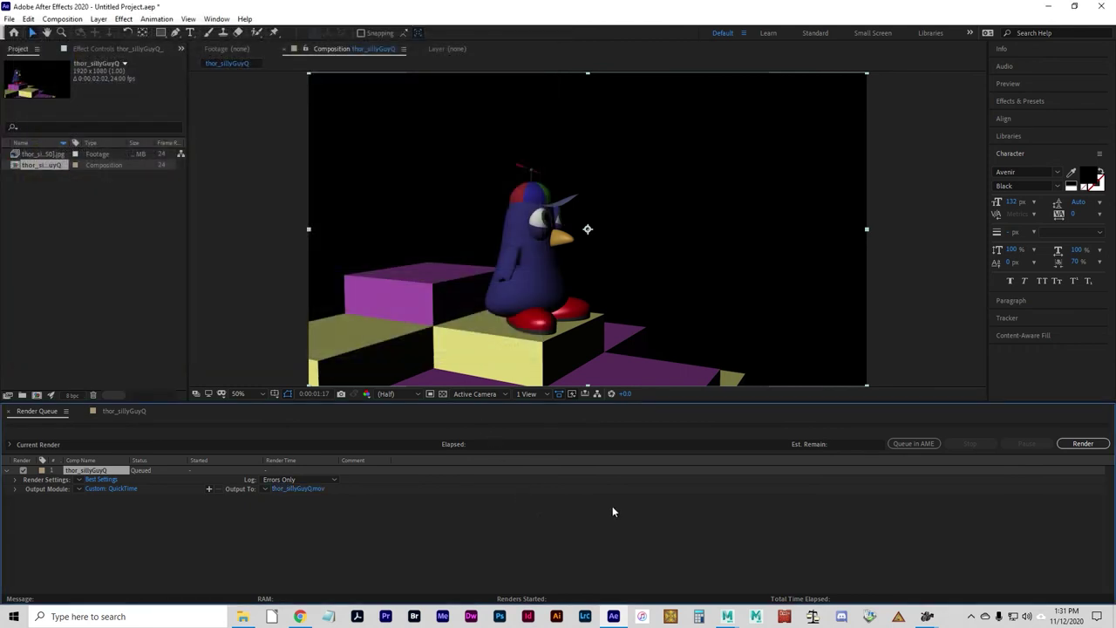
- Render the queued thor_sillyGuyQ composition and quit After Effects without saving the project
click(1082, 445)
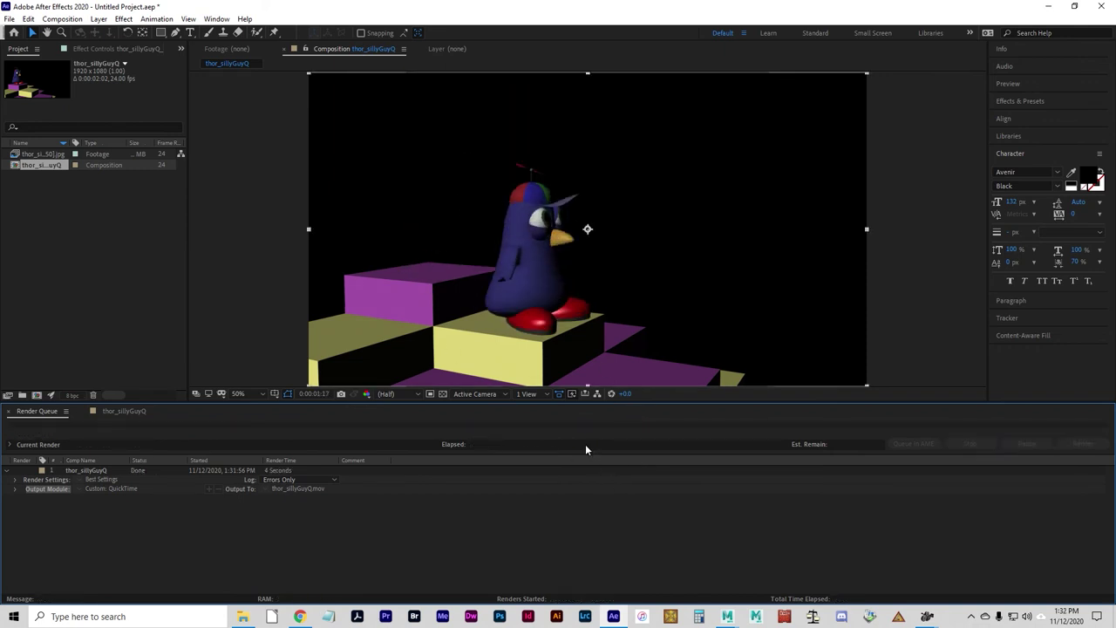
click(1100, 6)
click(575, 322)
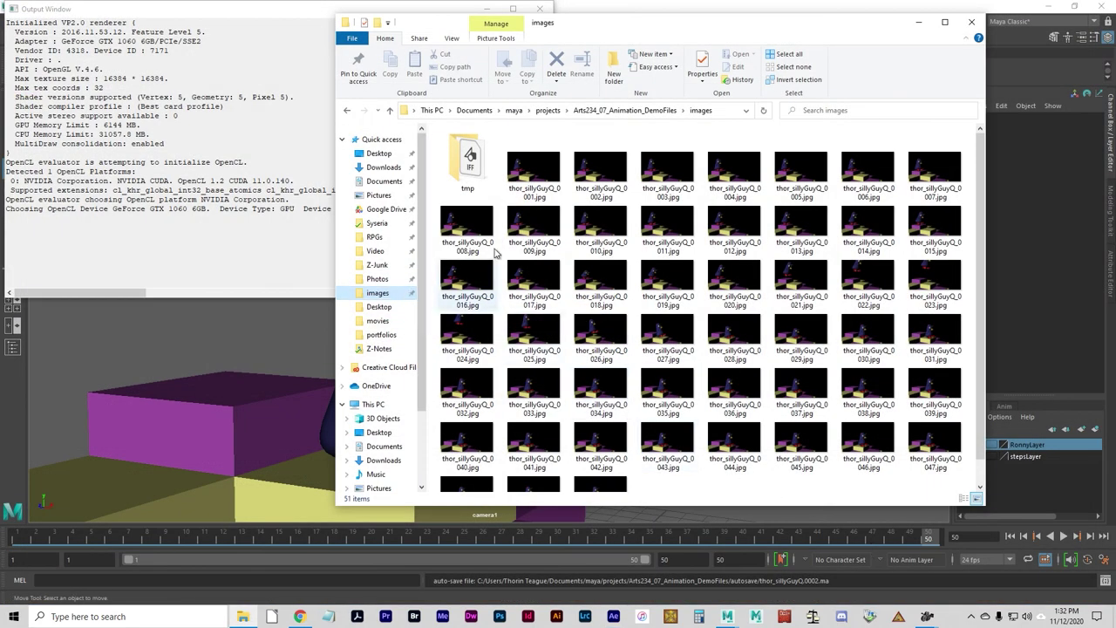
- Open the project's movies folder in File Explorer, show its files as details, and sort them by date modified
click(624, 110)
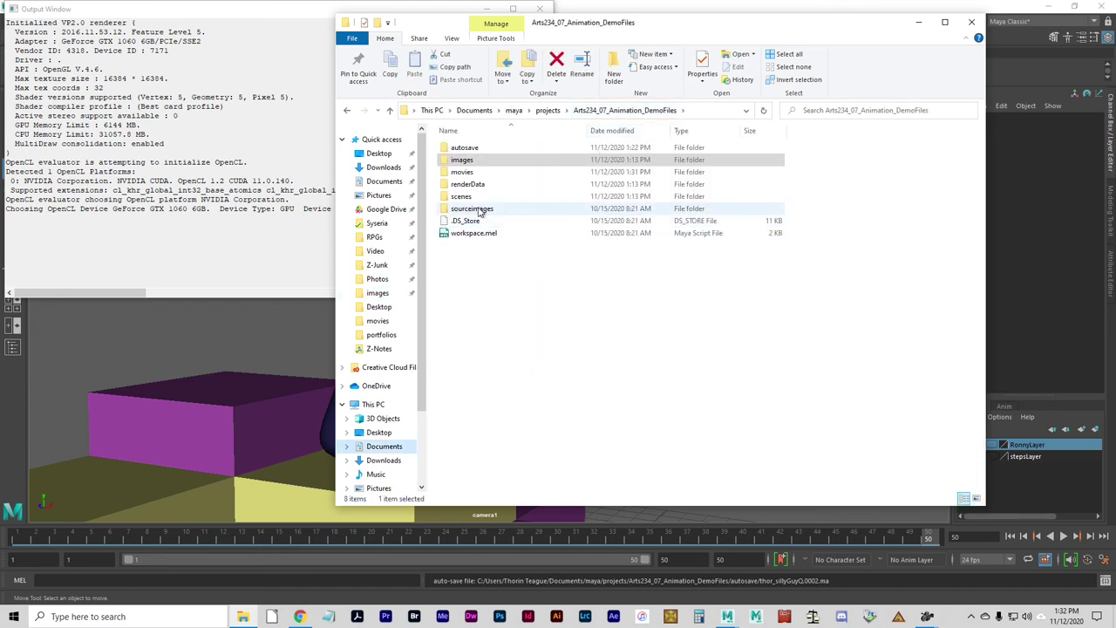
double_click(462, 172)
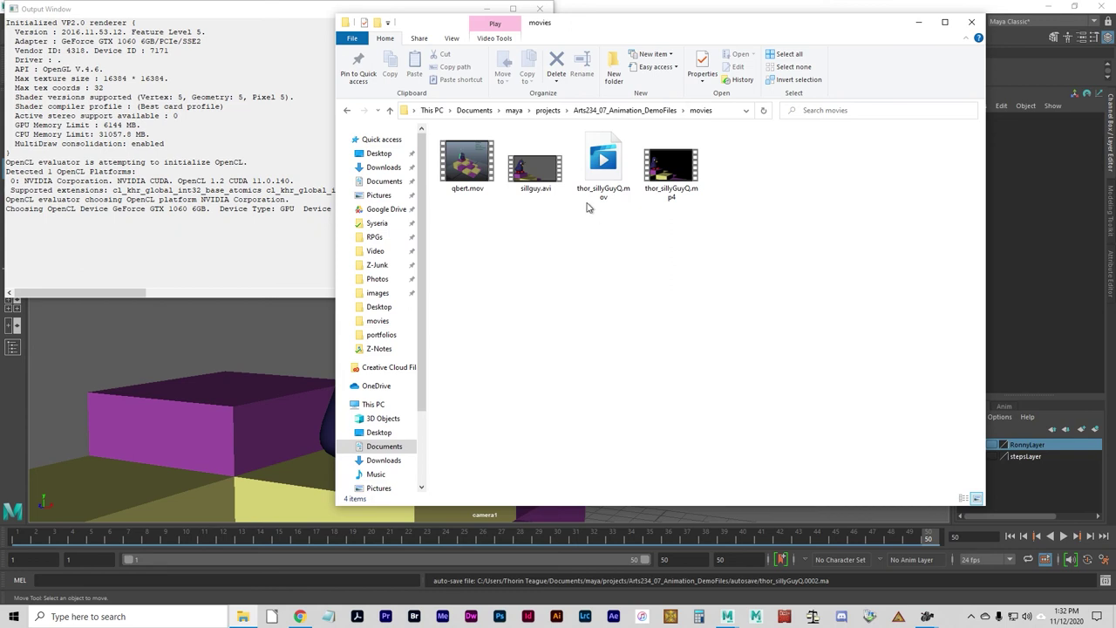
right_click(608, 289)
mouse_move(696, 299)
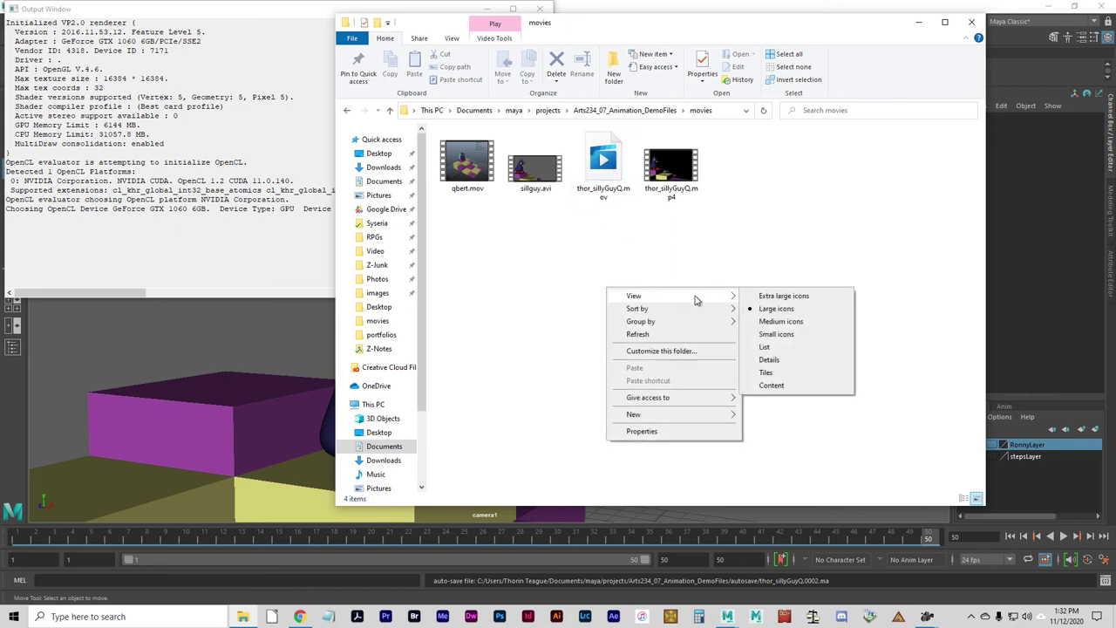
click(797, 359)
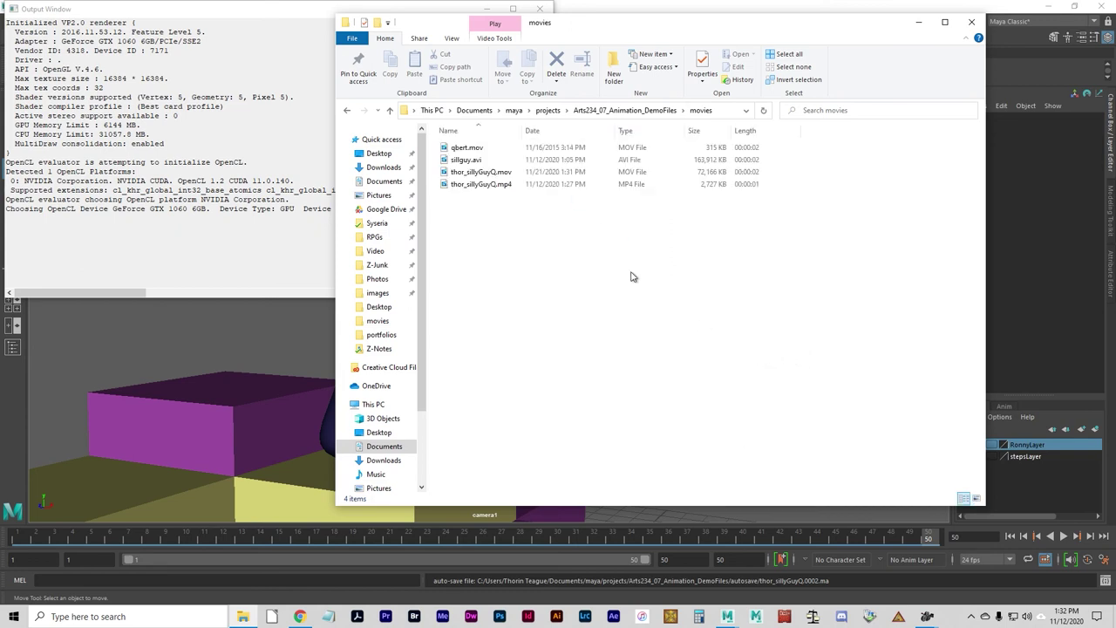
click(545, 130)
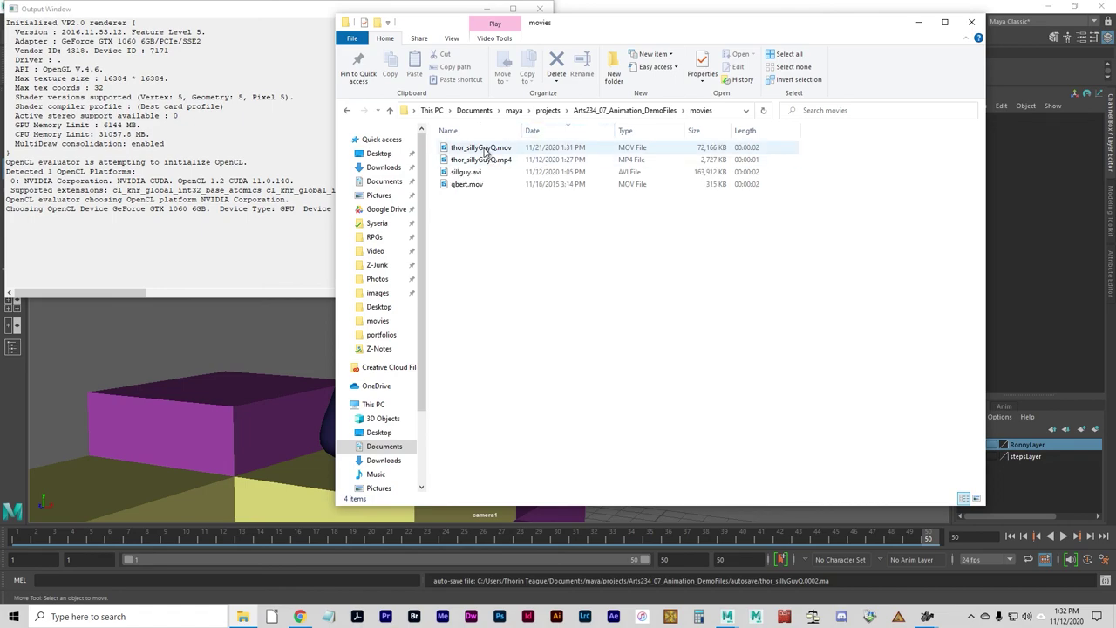
- Try to play thor_sillyGuyQ.mov, then close the video player and return to the Maya window
double_click(451, 152)
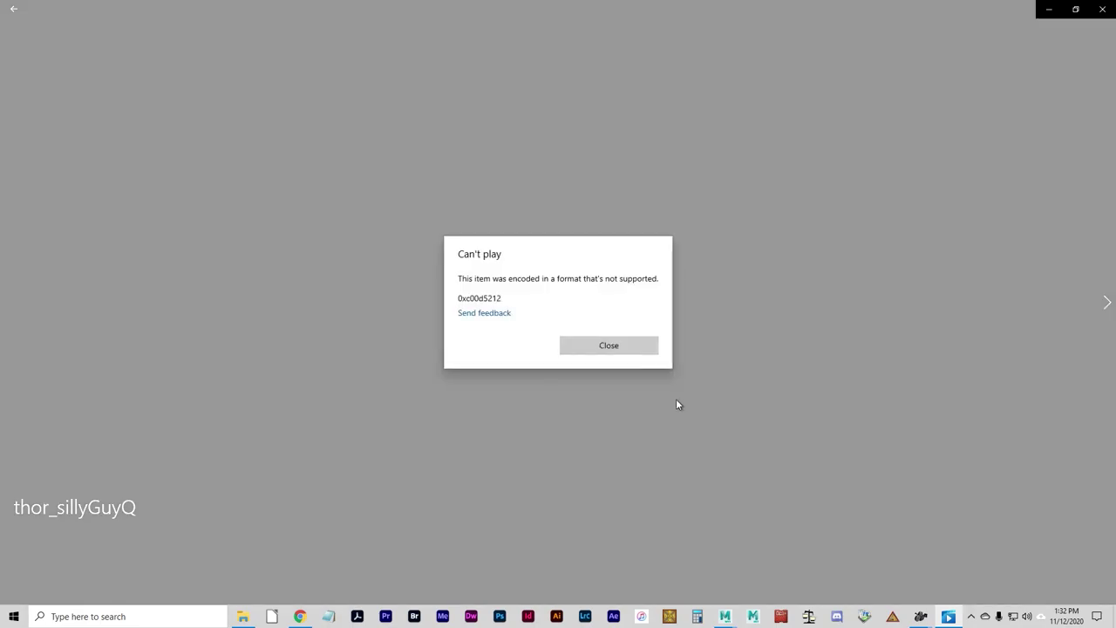
click(618, 344)
click(1104, 11)
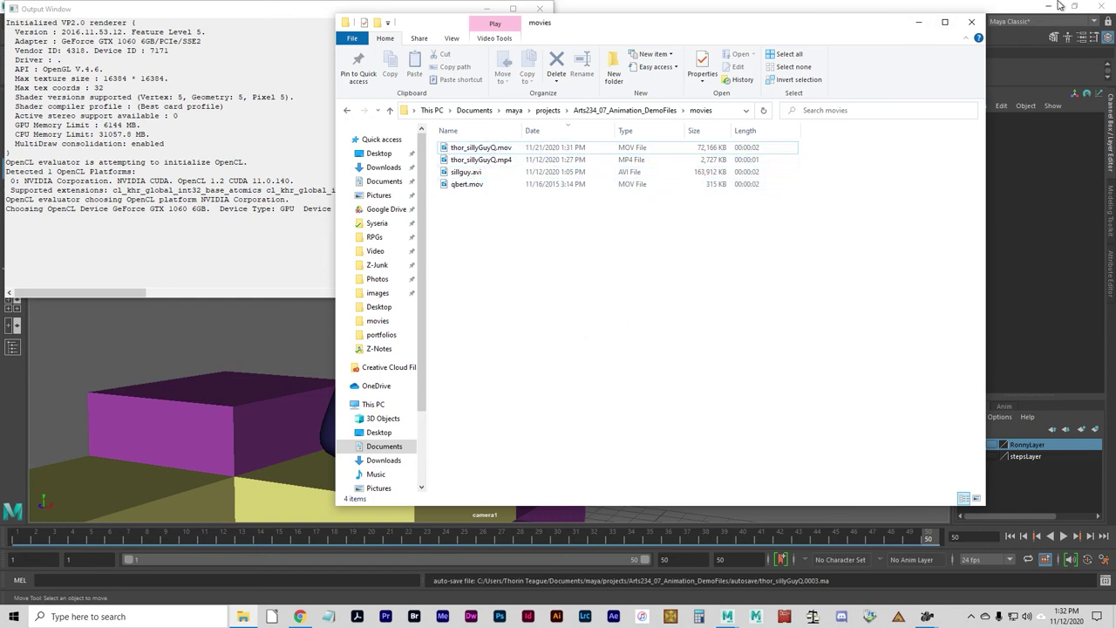
click(1010, 6)
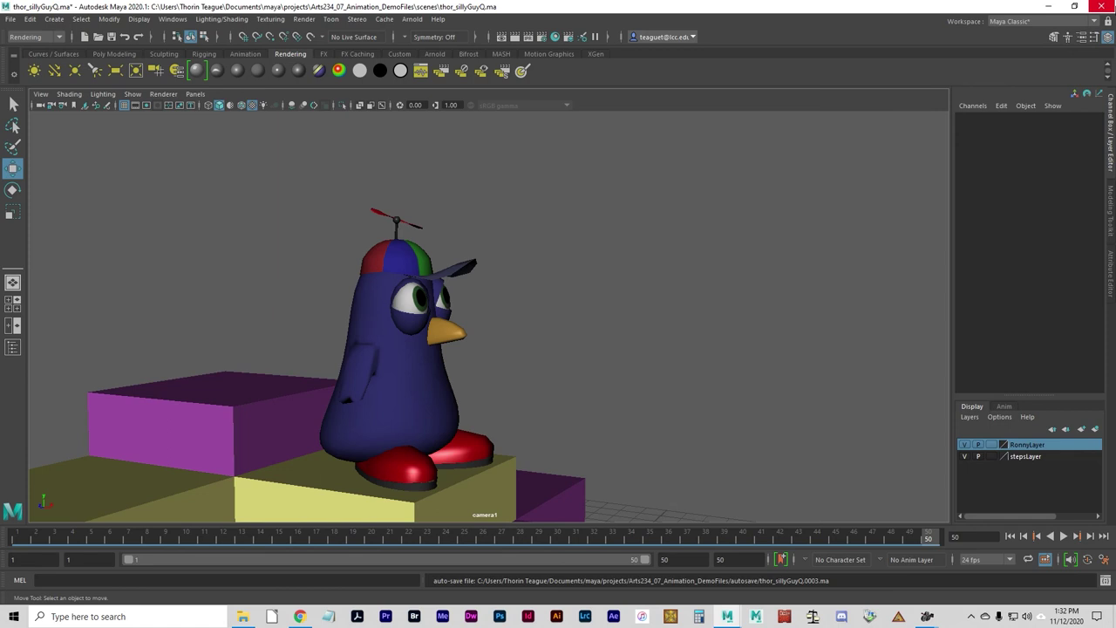
click(1100, 6)
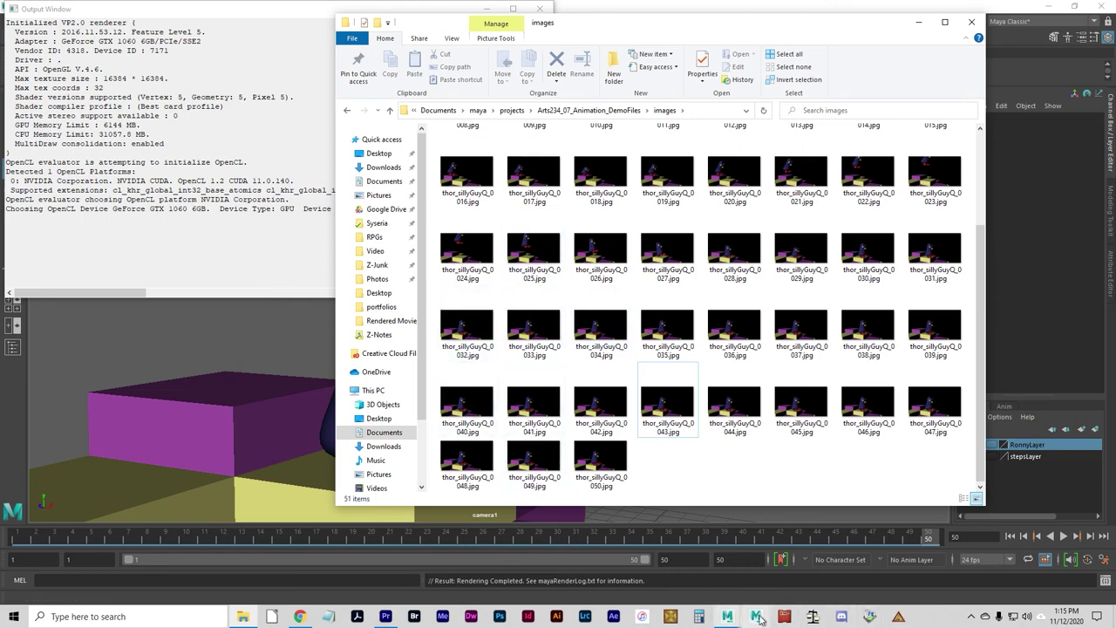
- Search Windows for fcheck, launch FCheck, and reposition its viewer window over the black console window
key(super)
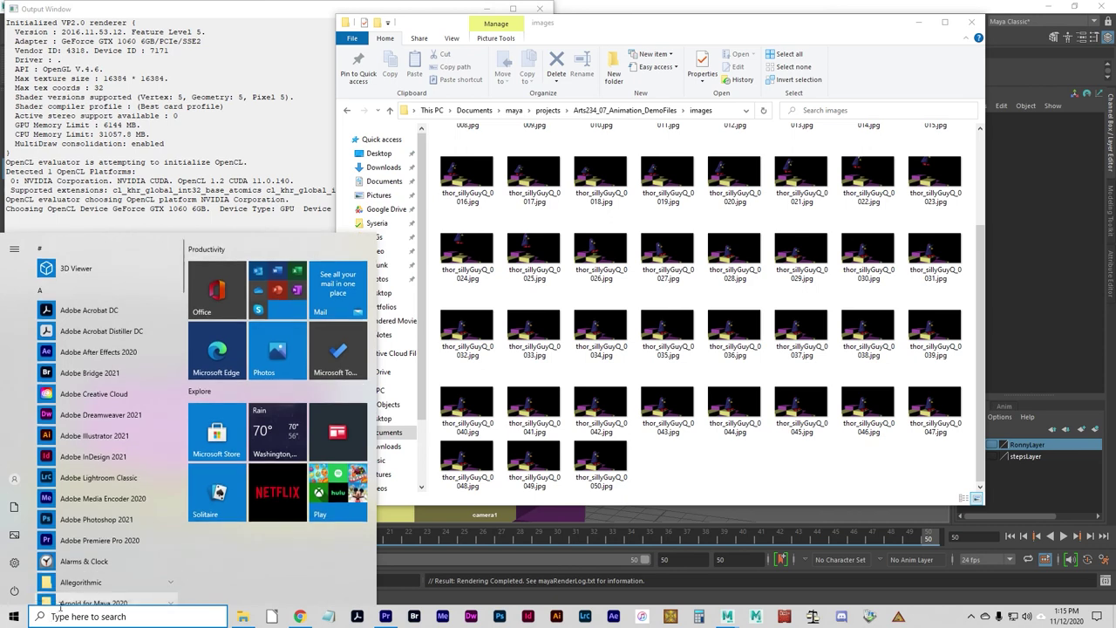
click(75, 616)
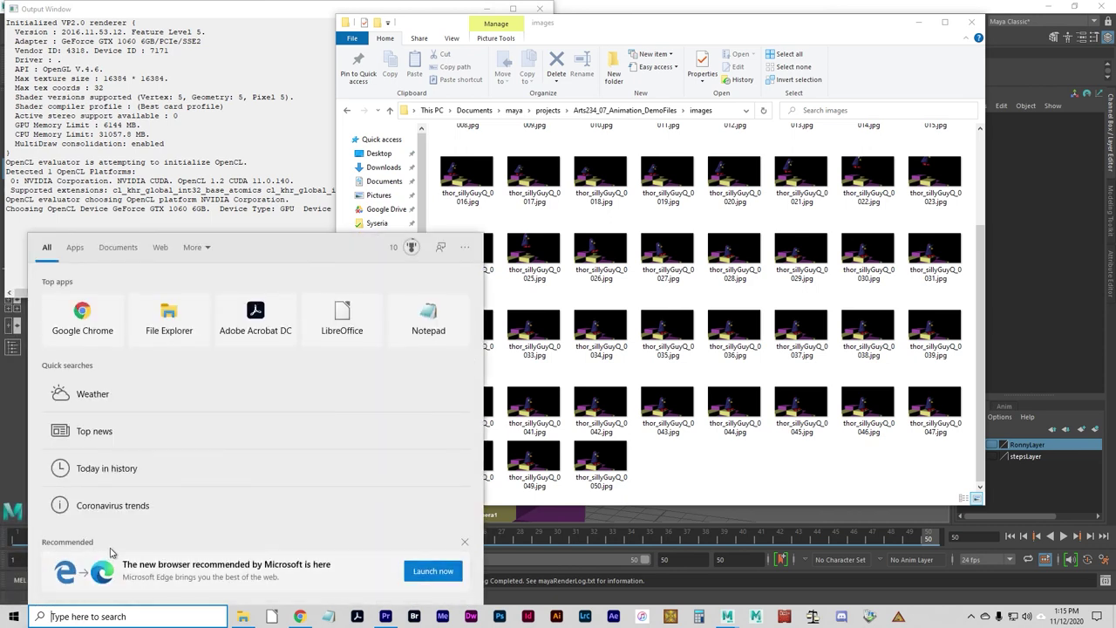
text(fcheck)
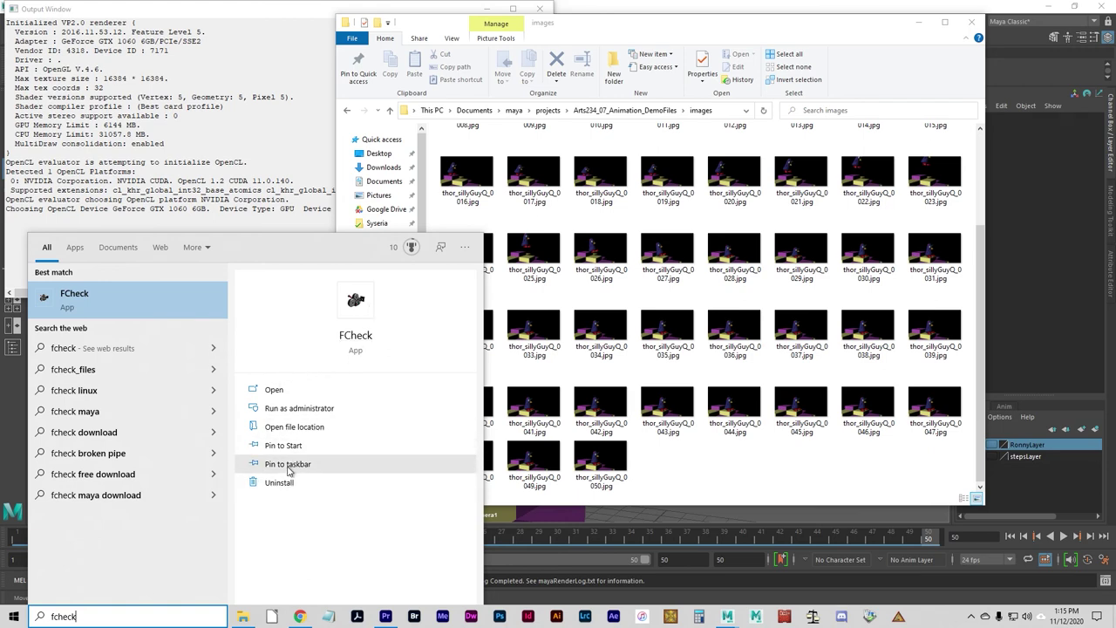
click(272, 390)
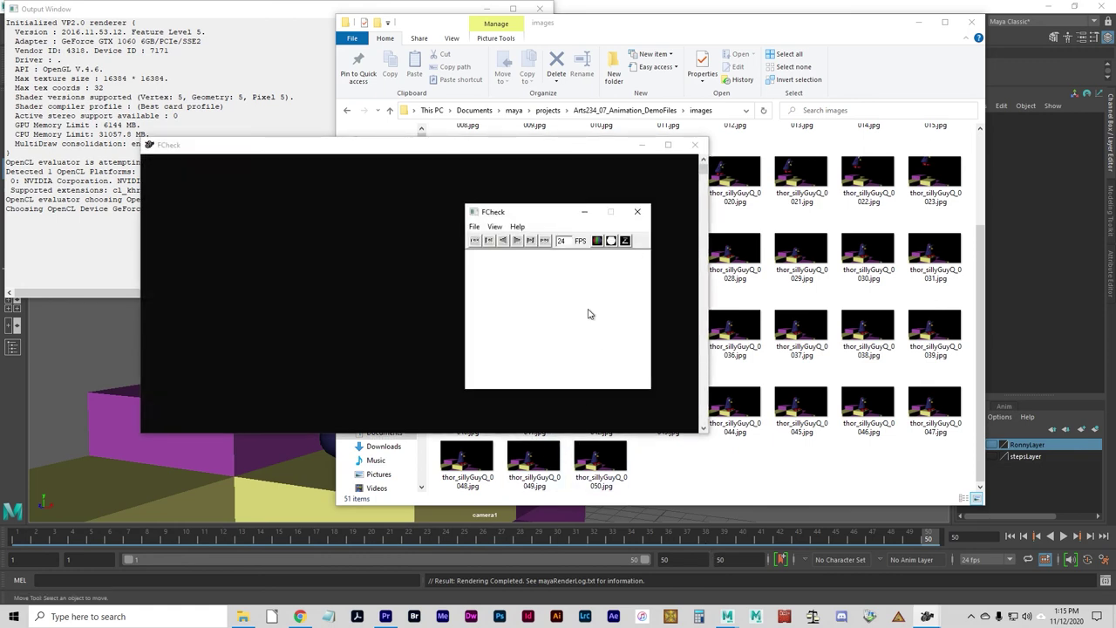
drag(543, 212, 406, 169)
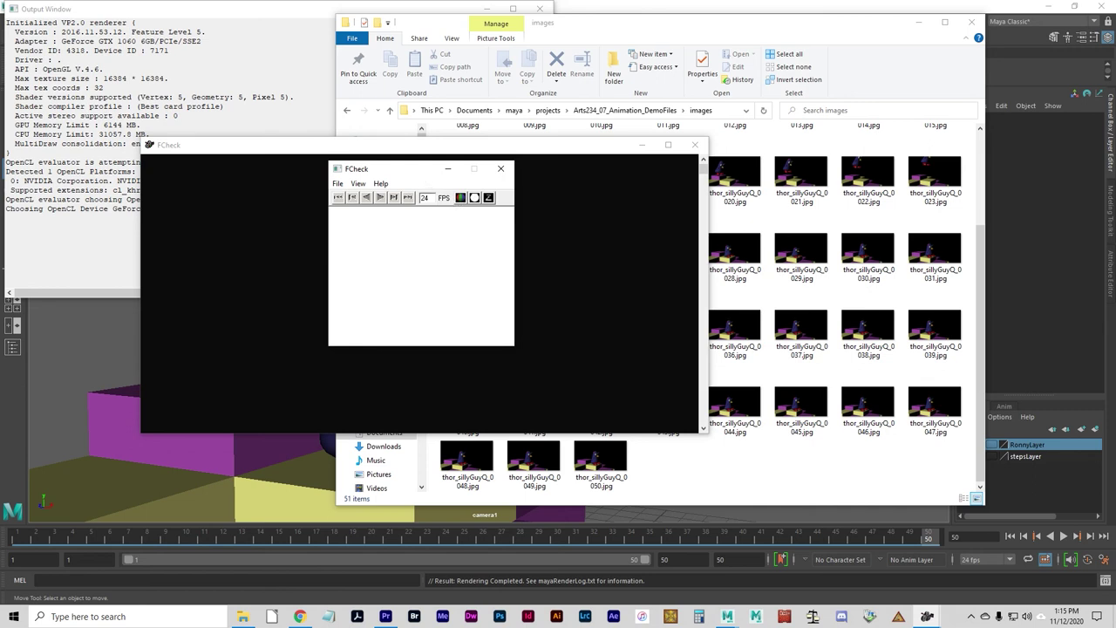
drag(384, 170, 414, 221)
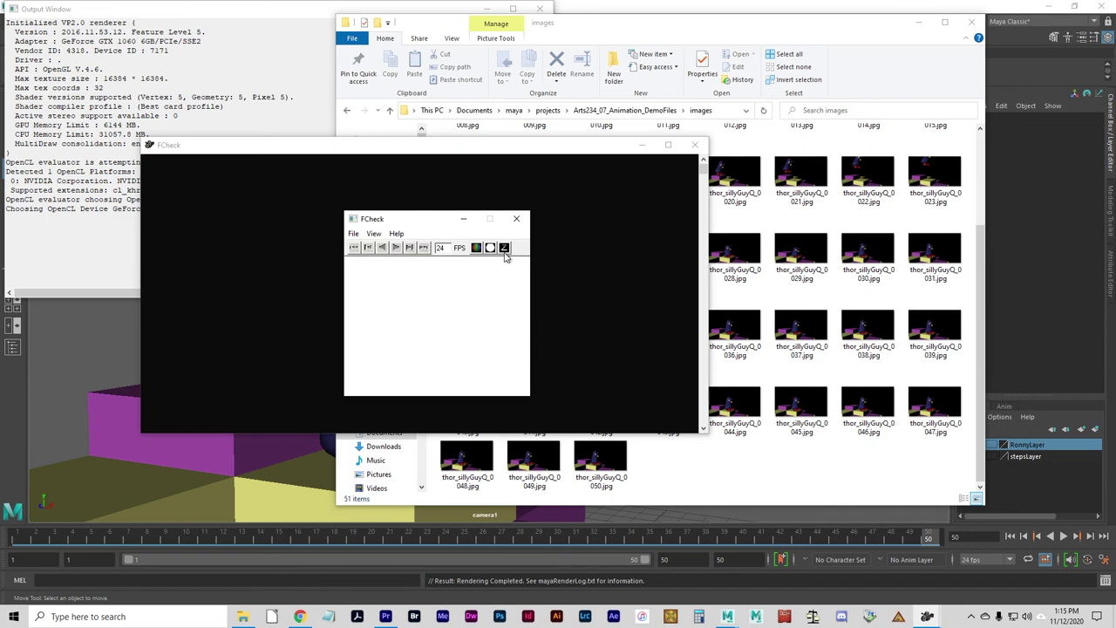
- Start opening an animation in FCheck and browse to the images folder of the Arts234_07_Animation_DemoFiles project under maya projects
click(353, 234)
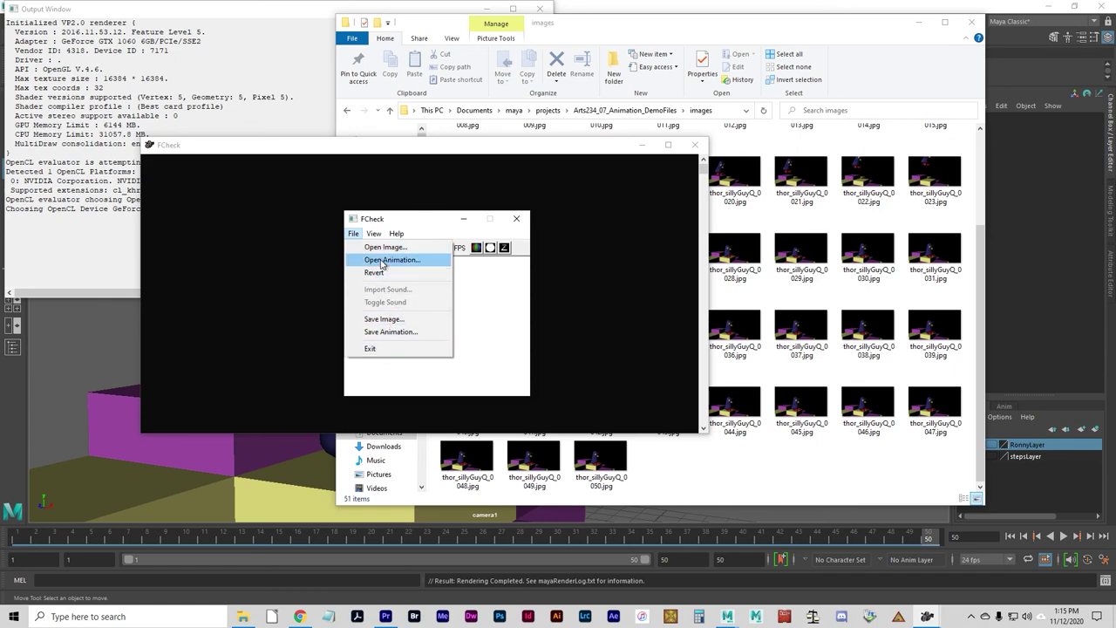
click(367, 261)
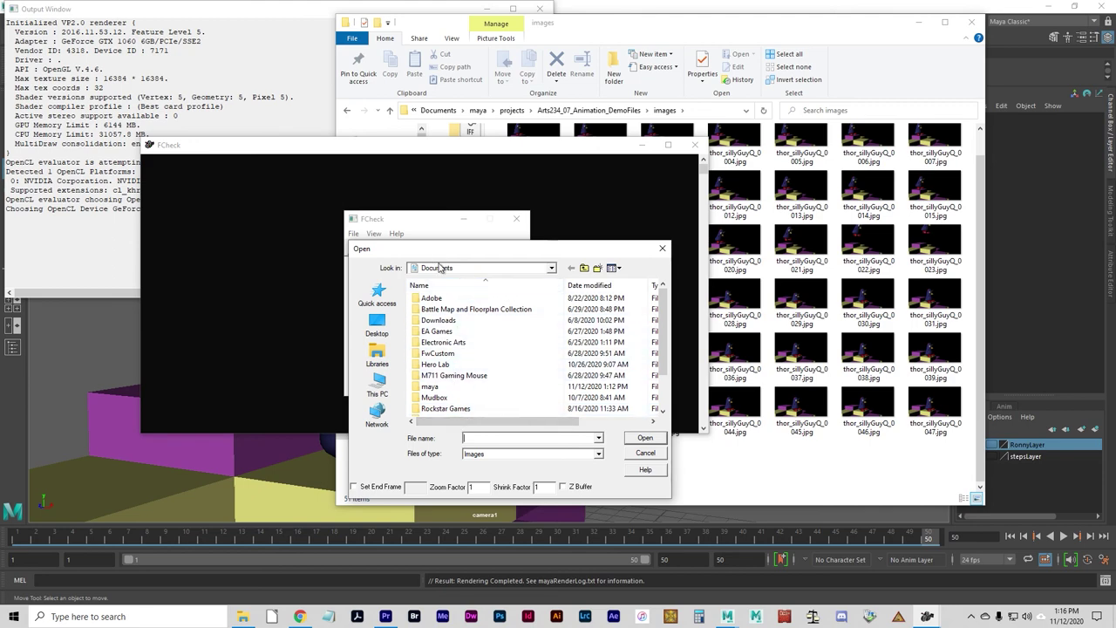
double_click(430, 386)
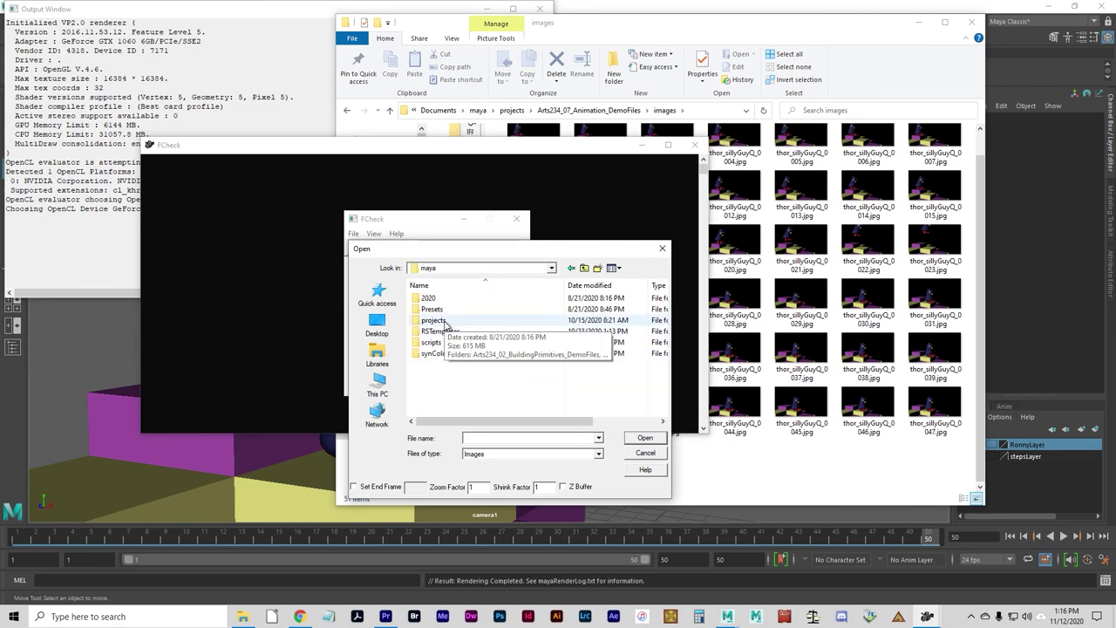
double_click(434, 320)
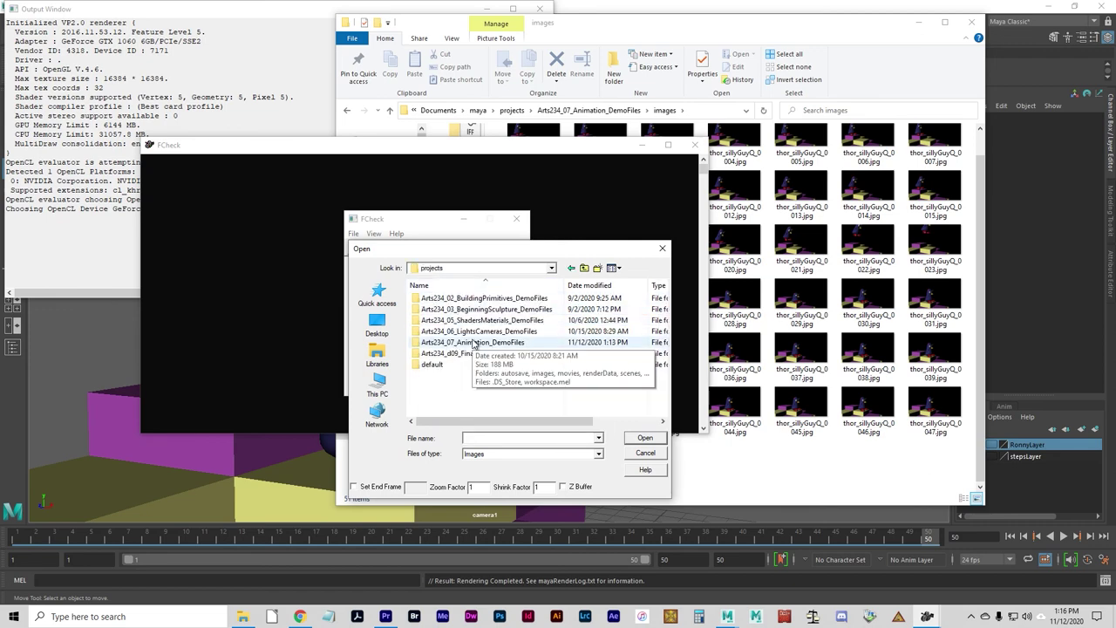
double_click(465, 343)
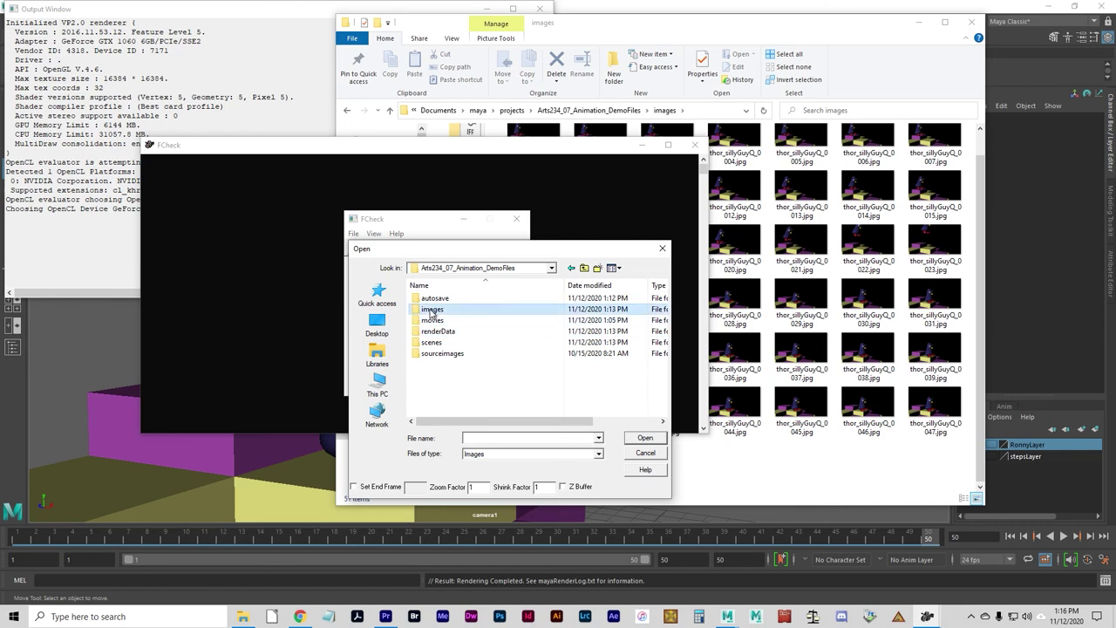
double_click(440, 310)
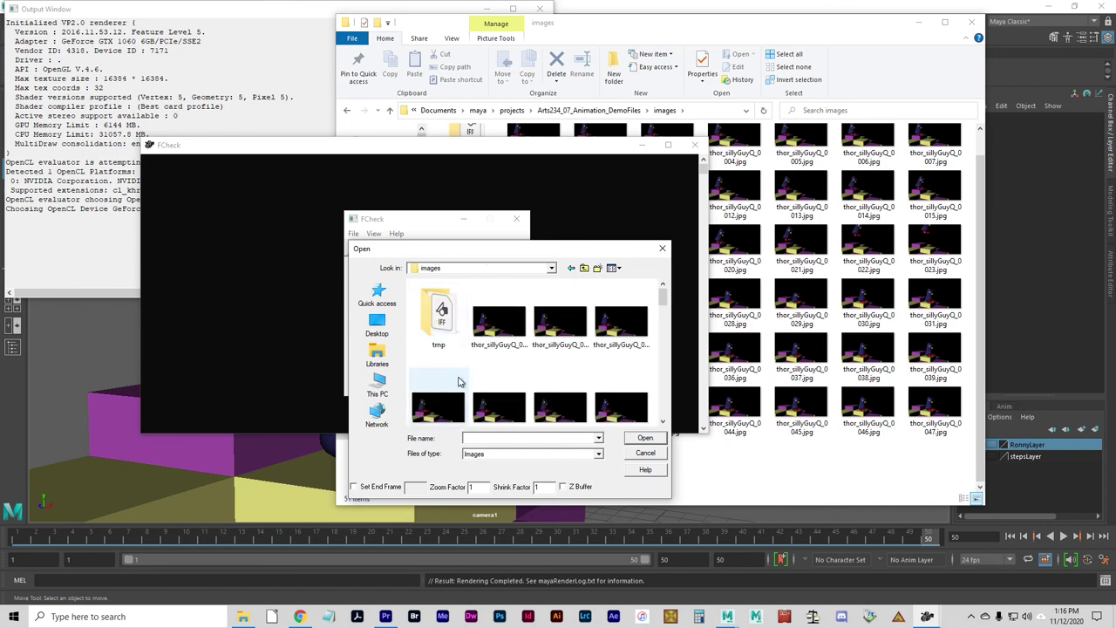
- Show the image files as details, move the file dialog clear, and widen the Name column to reveal the full frame names
right_click(538, 371)
mouse_move(567, 376)
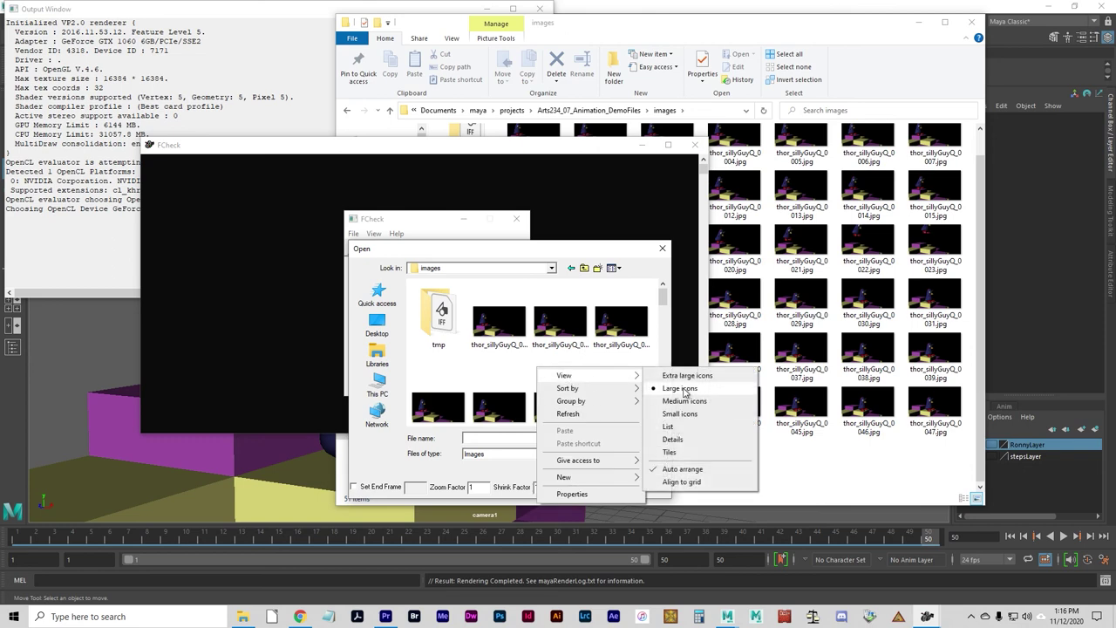
click(672, 439)
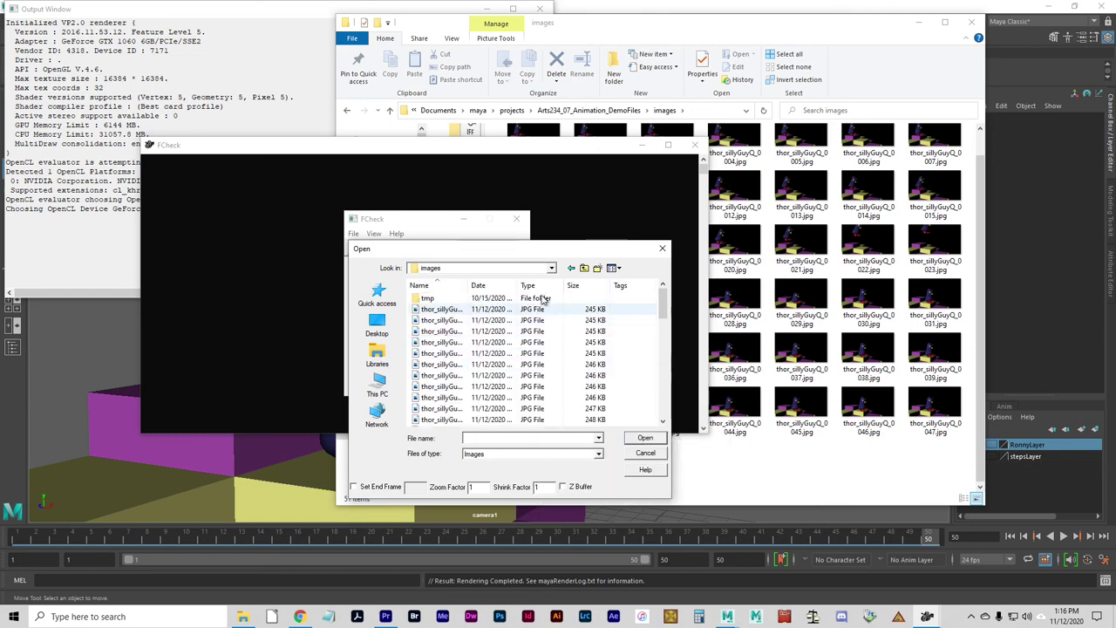
drag(512, 250, 424, 229)
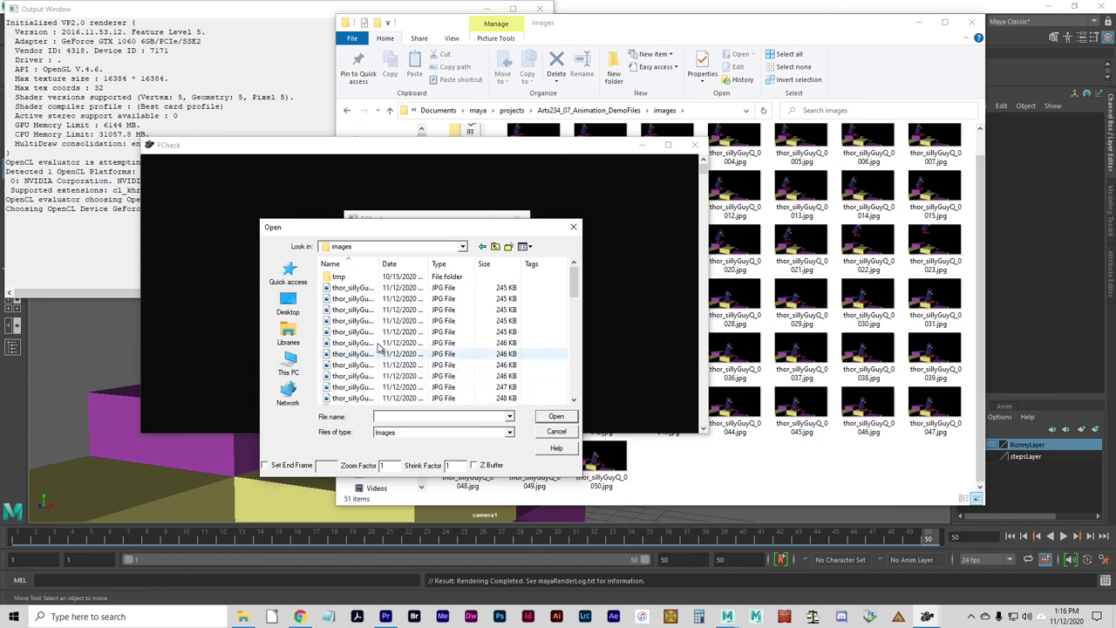
drag(378, 265, 402, 265)
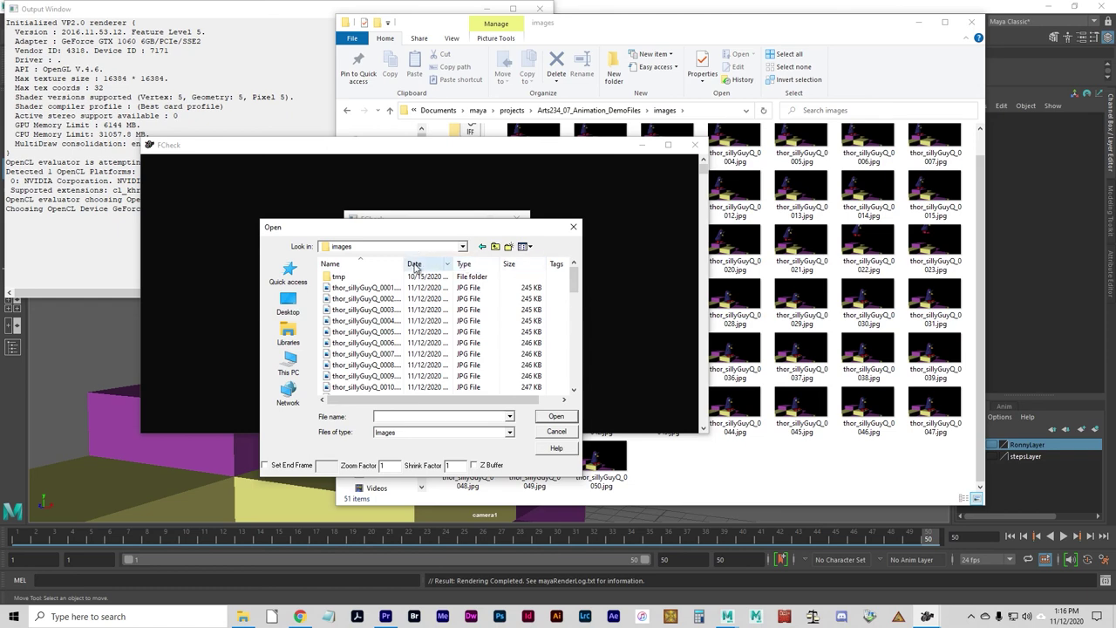
drag(403, 265, 425, 264)
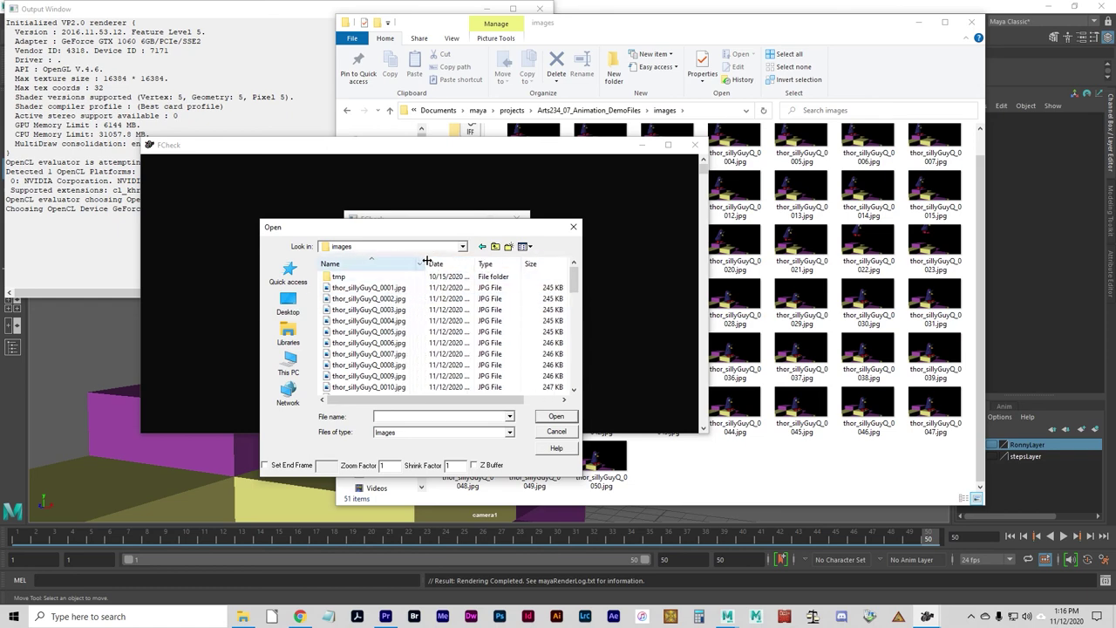
- Load the sequence starting at thor_sillyGuyQ_0001.jpg with the end frame set to 50, and stop its playback after viewing it
click(357, 289)
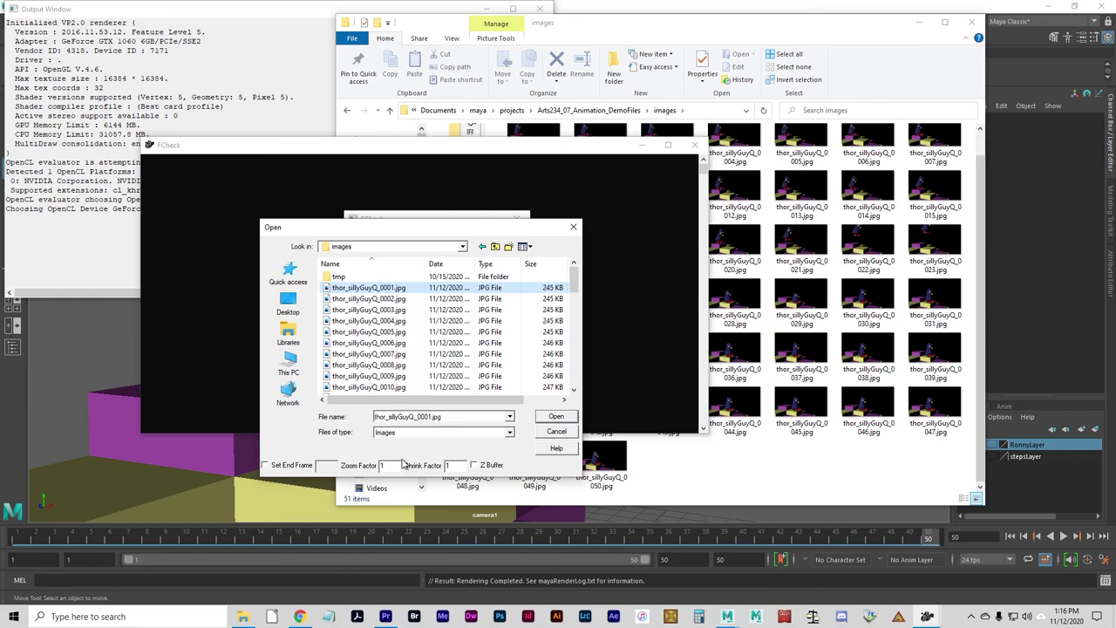
click(264, 466)
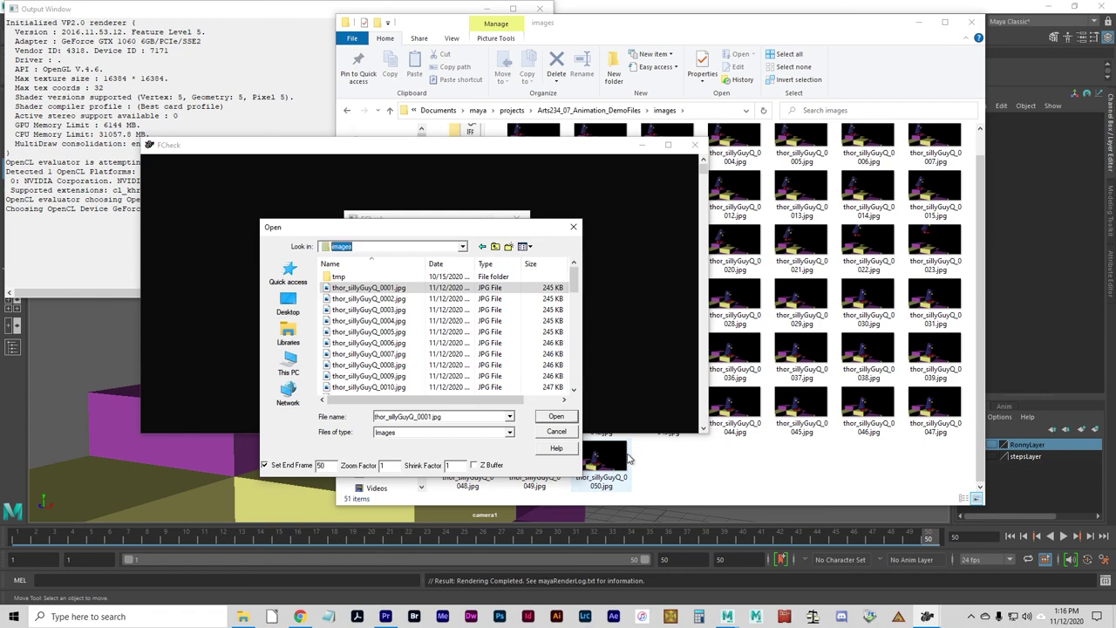
click(332, 465)
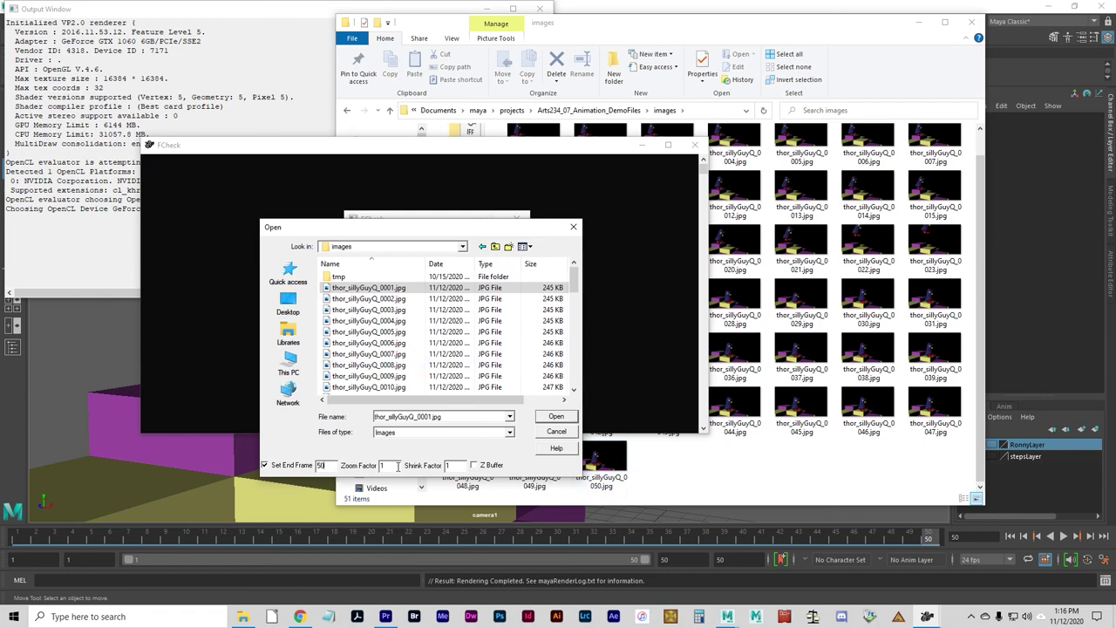
click(557, 416)
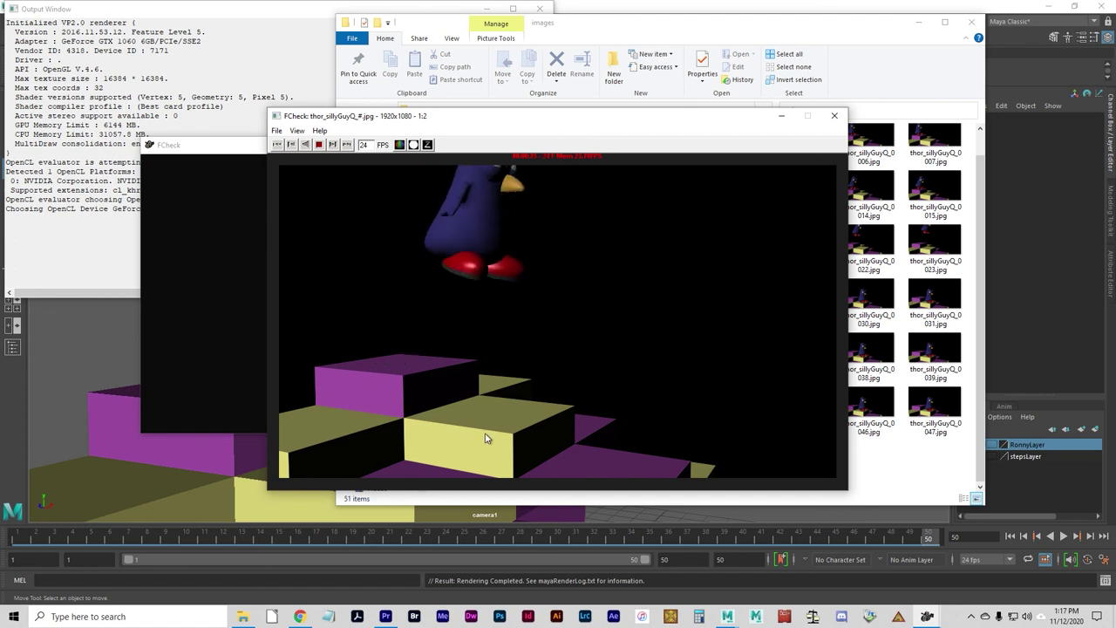
click(319, 145)
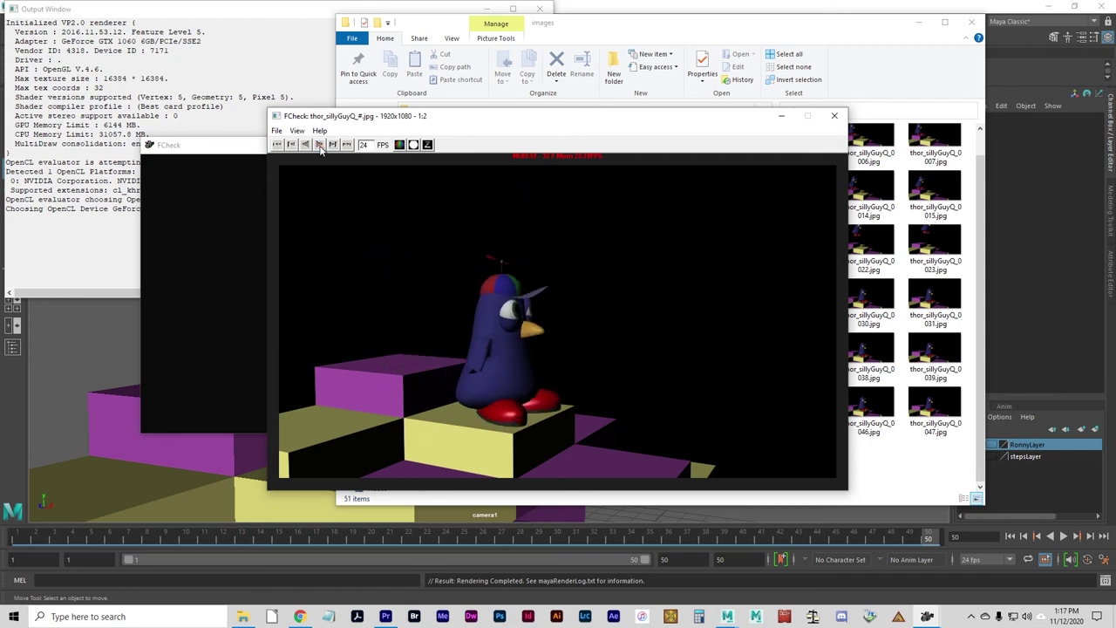
- Examine the file types offered for saving the loaded animation, and leave without saving
click(276, 130)
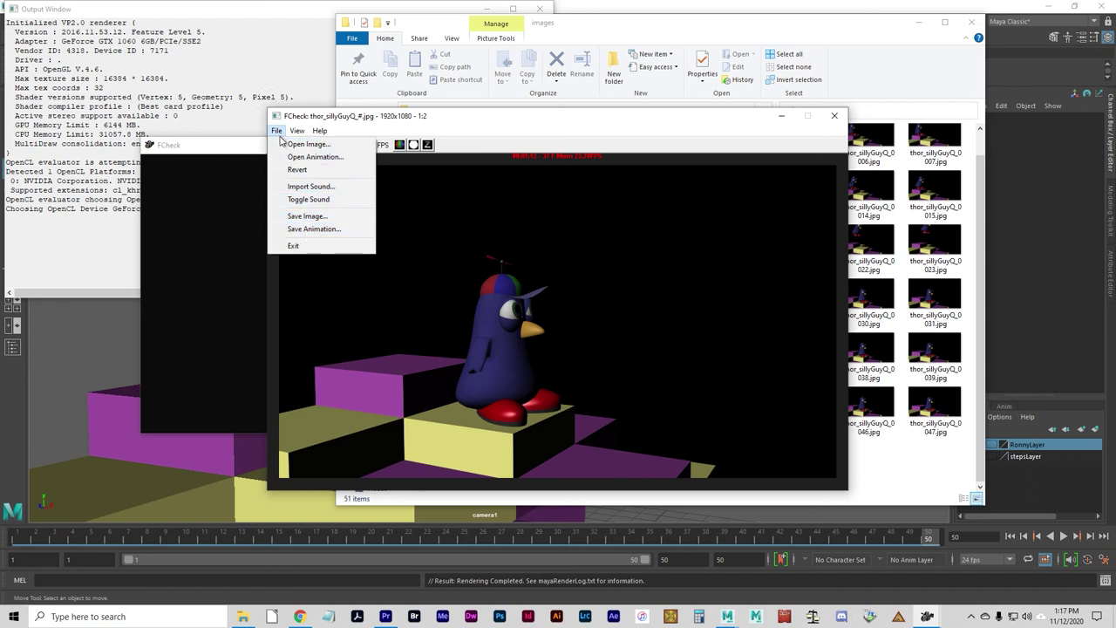
click(310, 230)
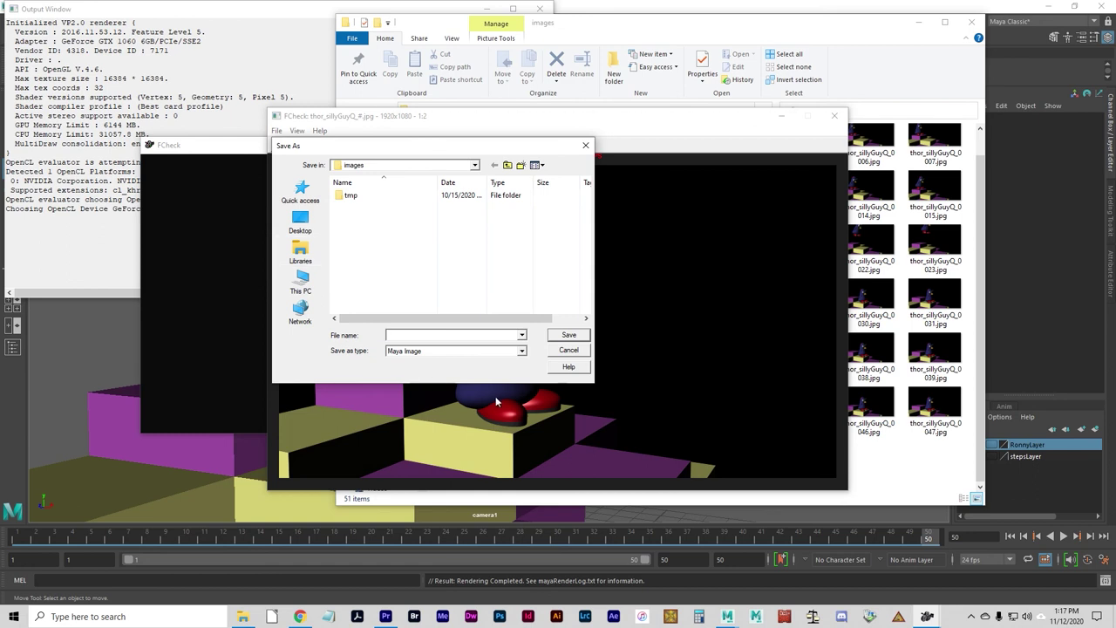
click(424, 351)
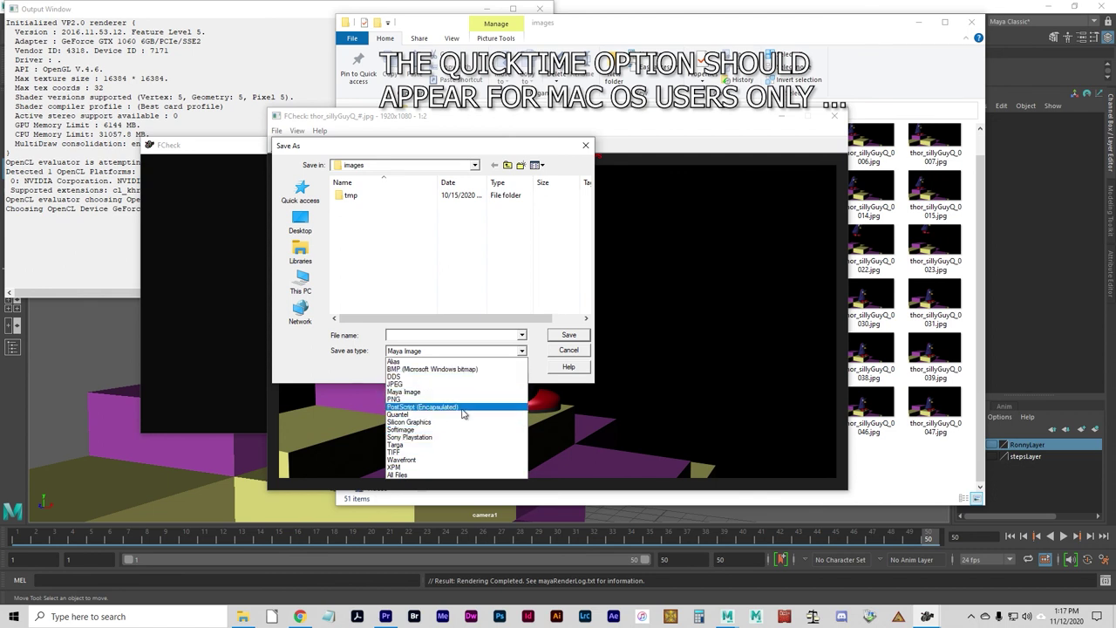
click(441, 475)
click(569, 349)
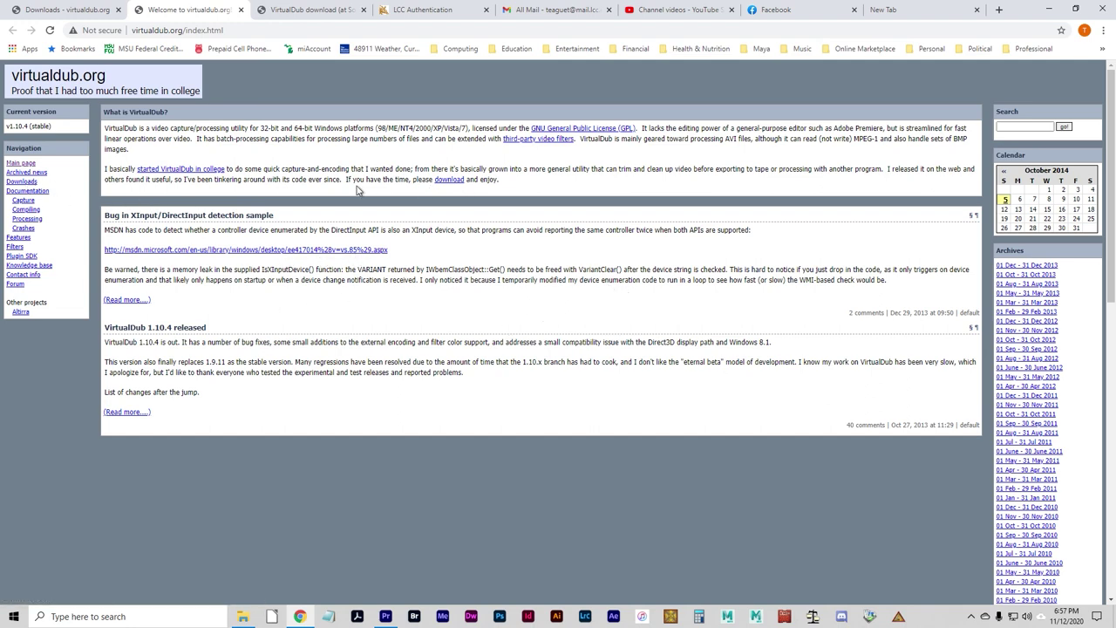
- Open the Downloads page on virtualdub.org in the browser and follow it to VirtualDub's SourceForge download site
click(22, 182)
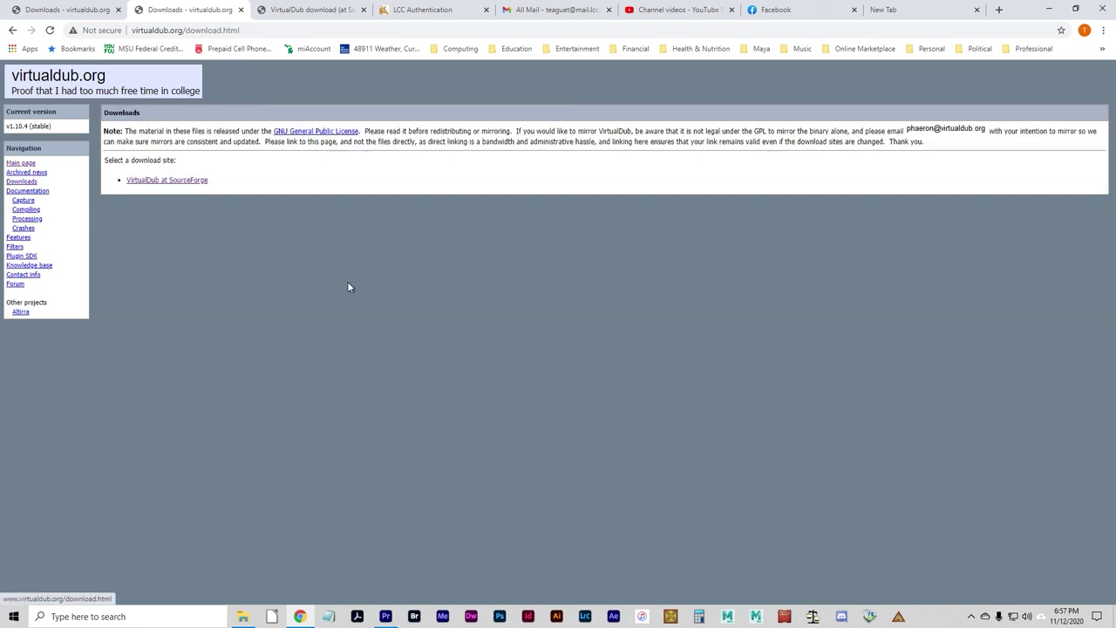
click(150, 180)
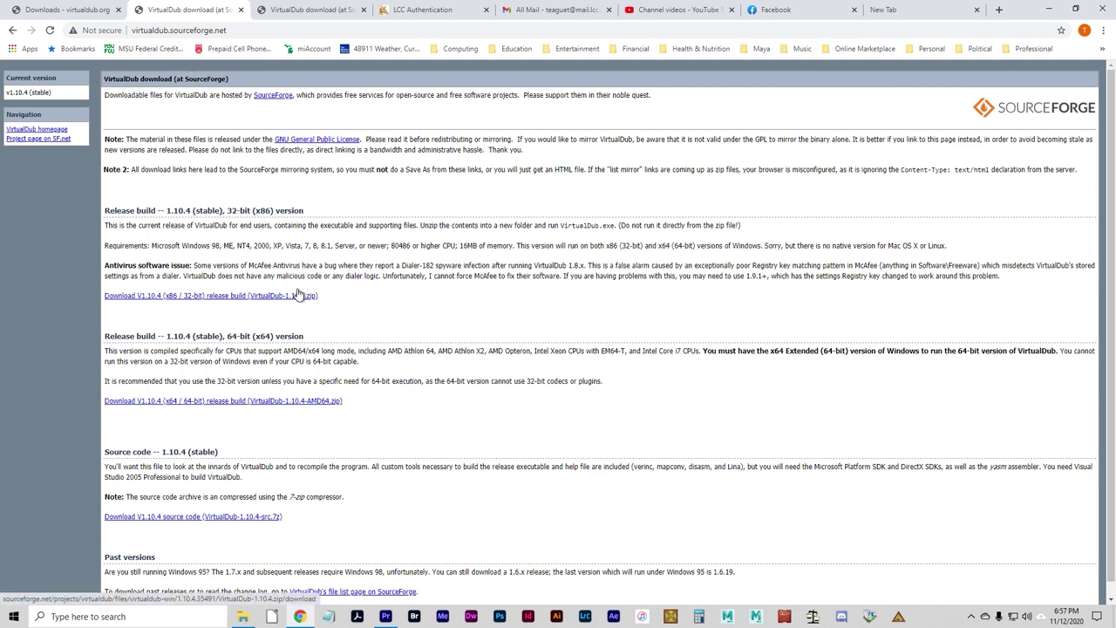
click(211, 31)
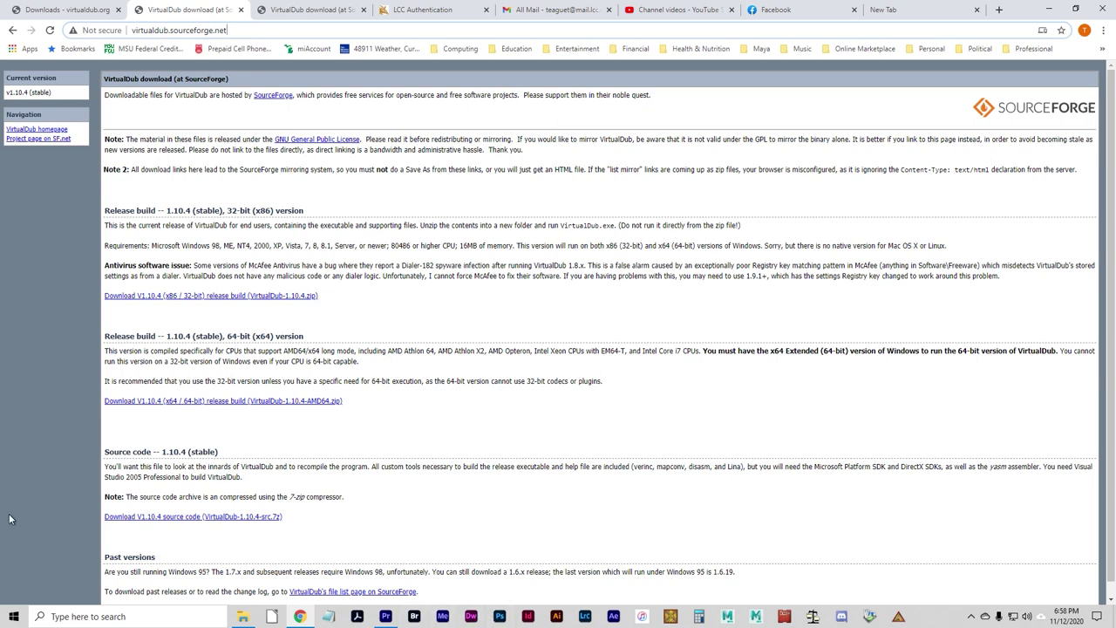
- Relaunch FCheck from the recent Windows searches and move its viewer window partly off the black console window
click(17, 620)
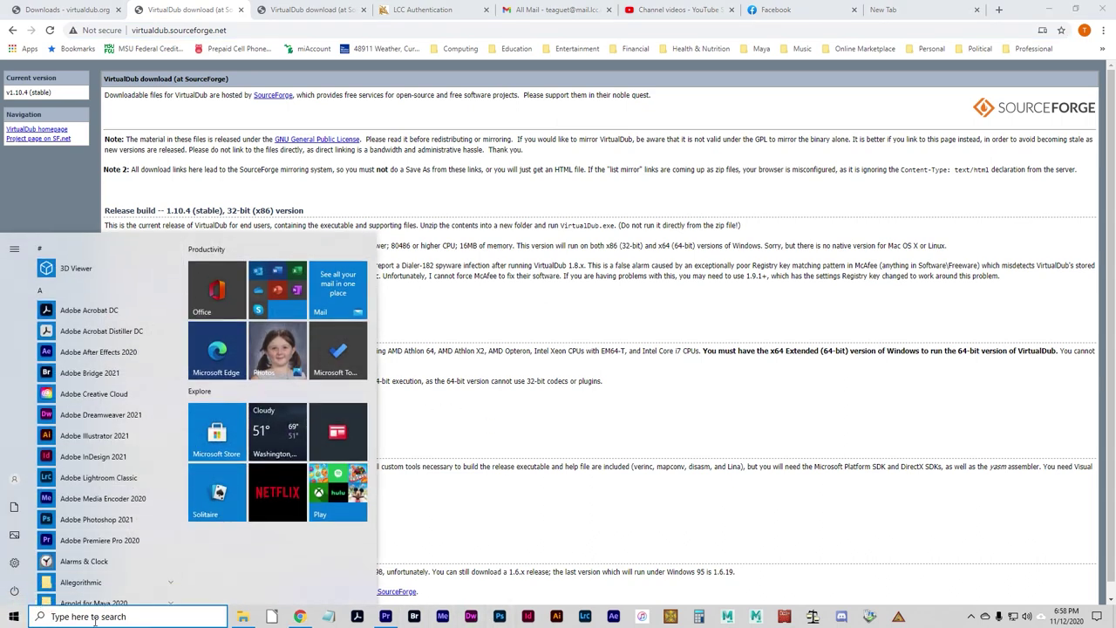
click(94, 617)
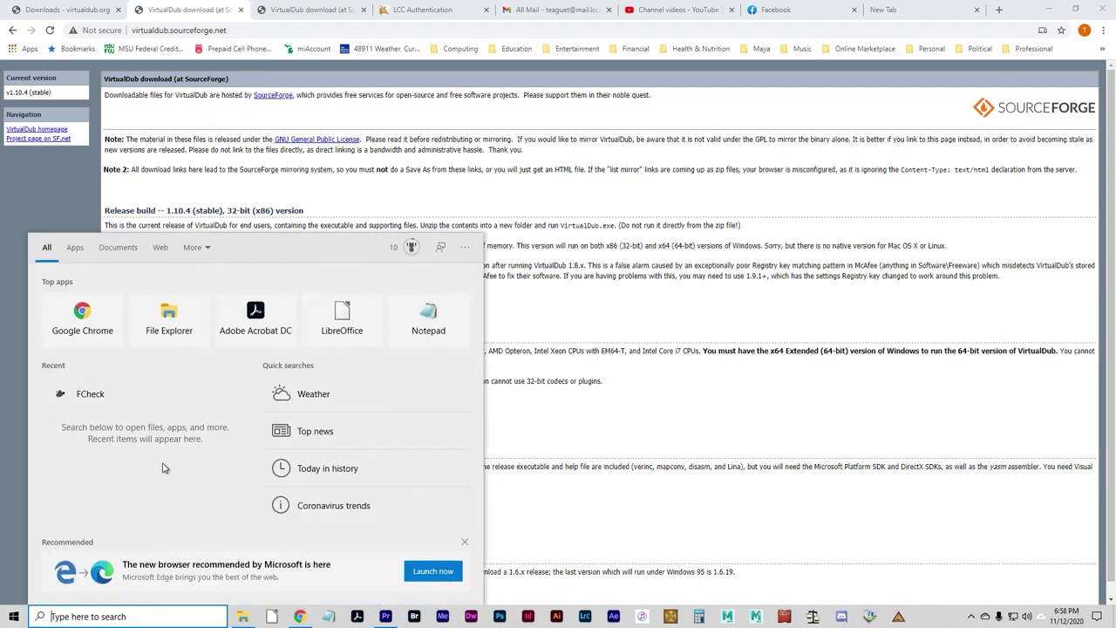
click(85, 396)
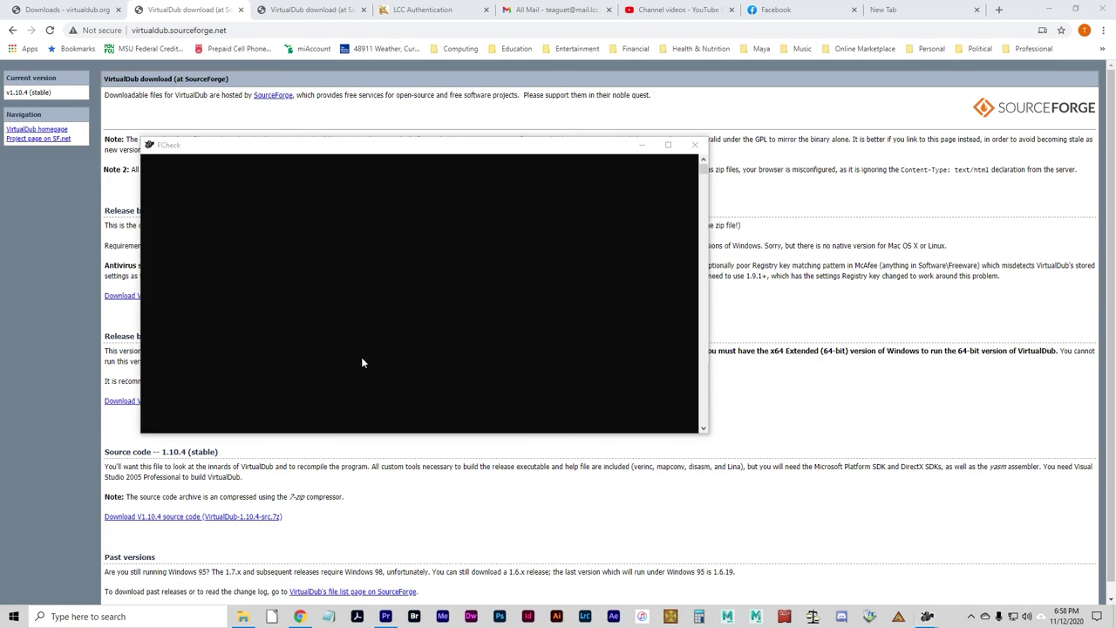
drag(526, 212, 632, 209)
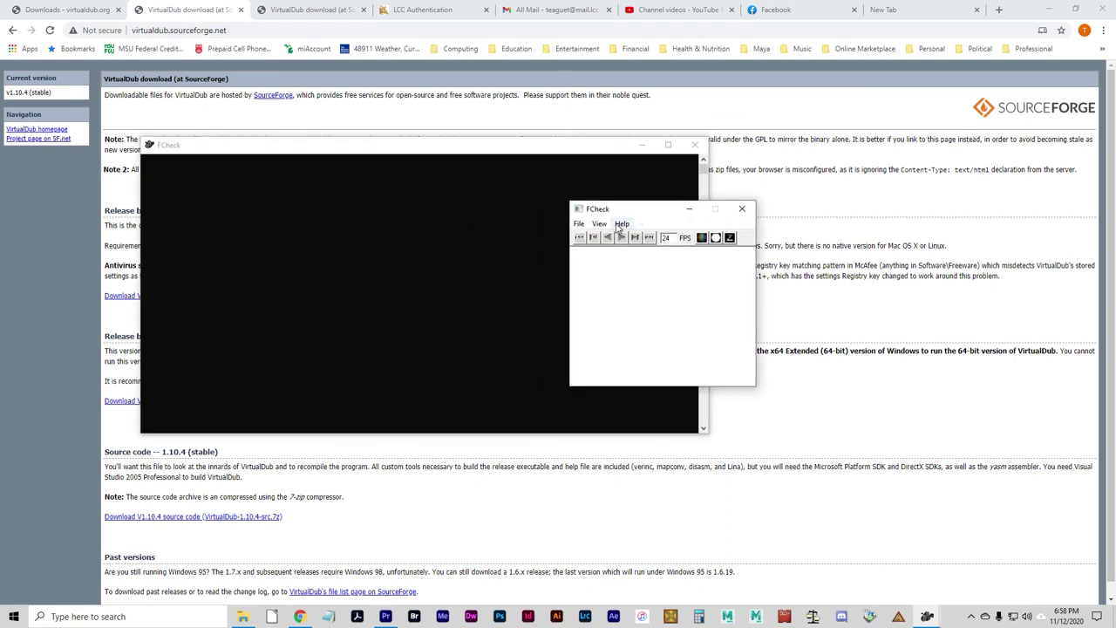
- Check FCheck's animation save formats again, cancel the save, and close FCheck
click(579, 224)
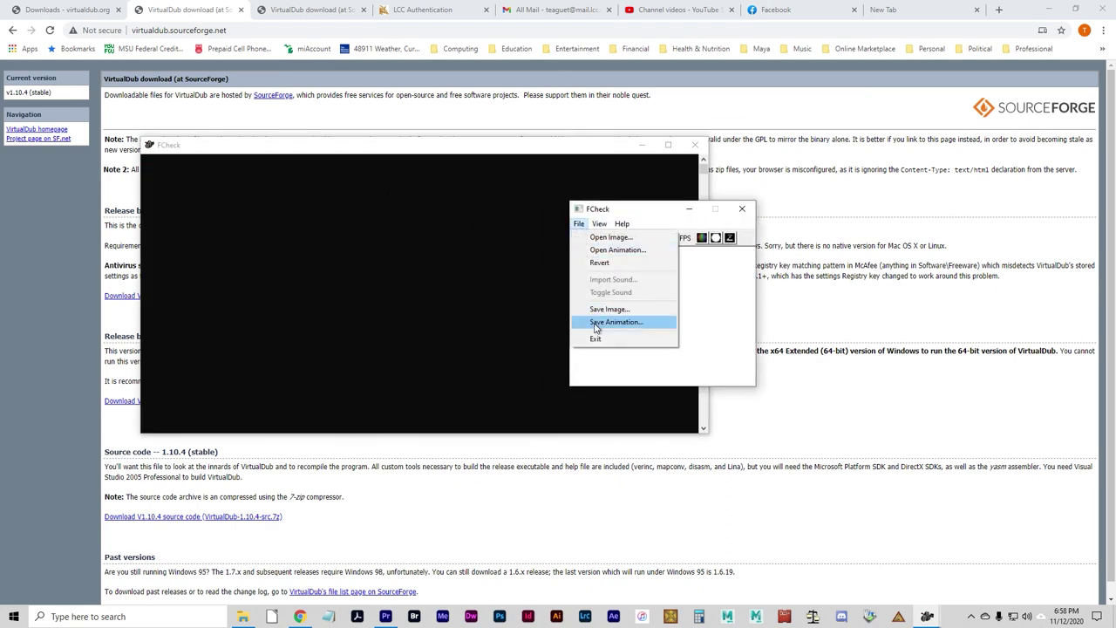
click(611, 322)
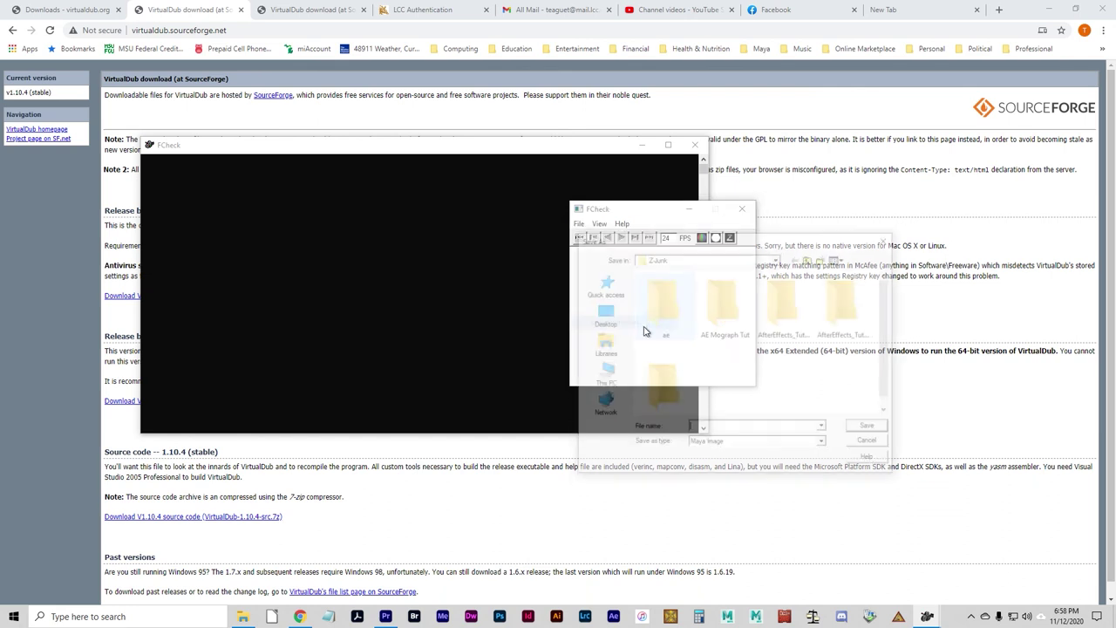
click(824, 444)
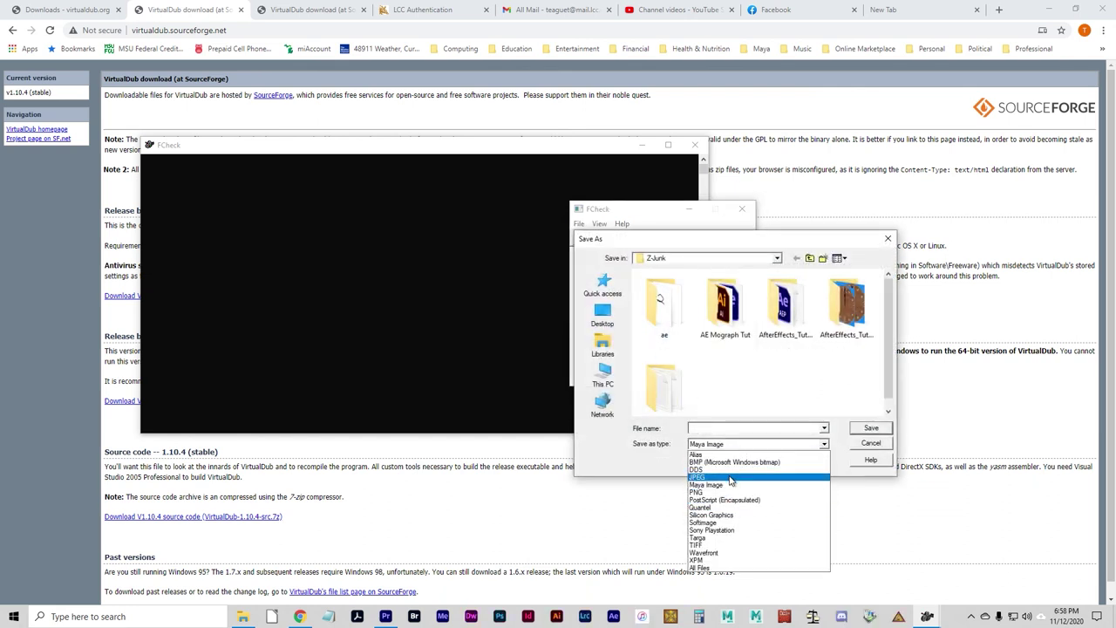
click(623, 443)
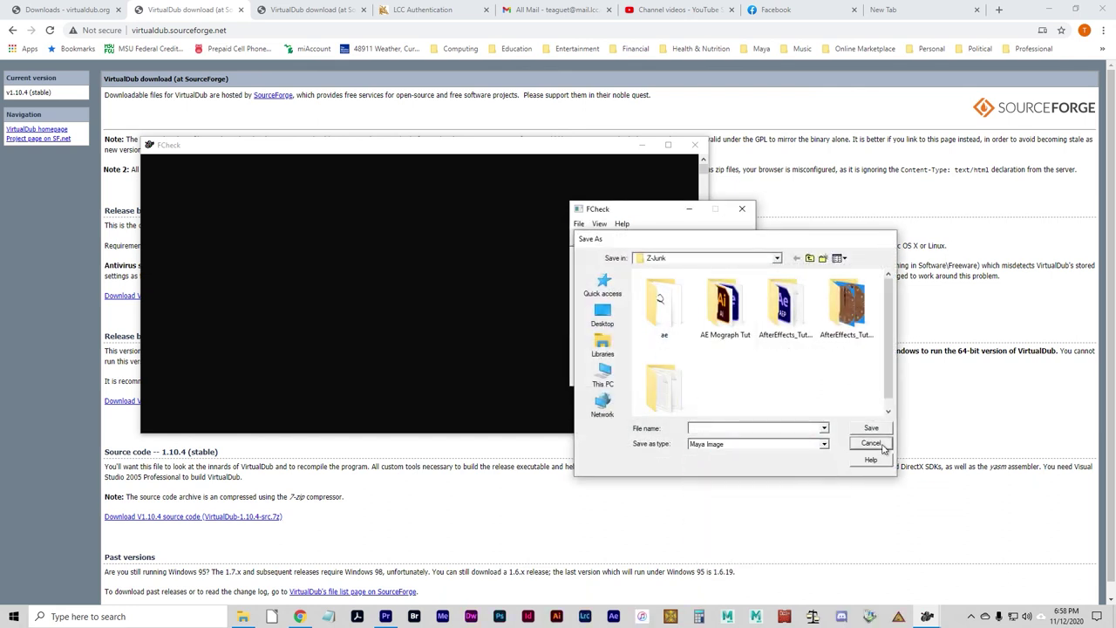
click(872, 443)
click(742, 209)
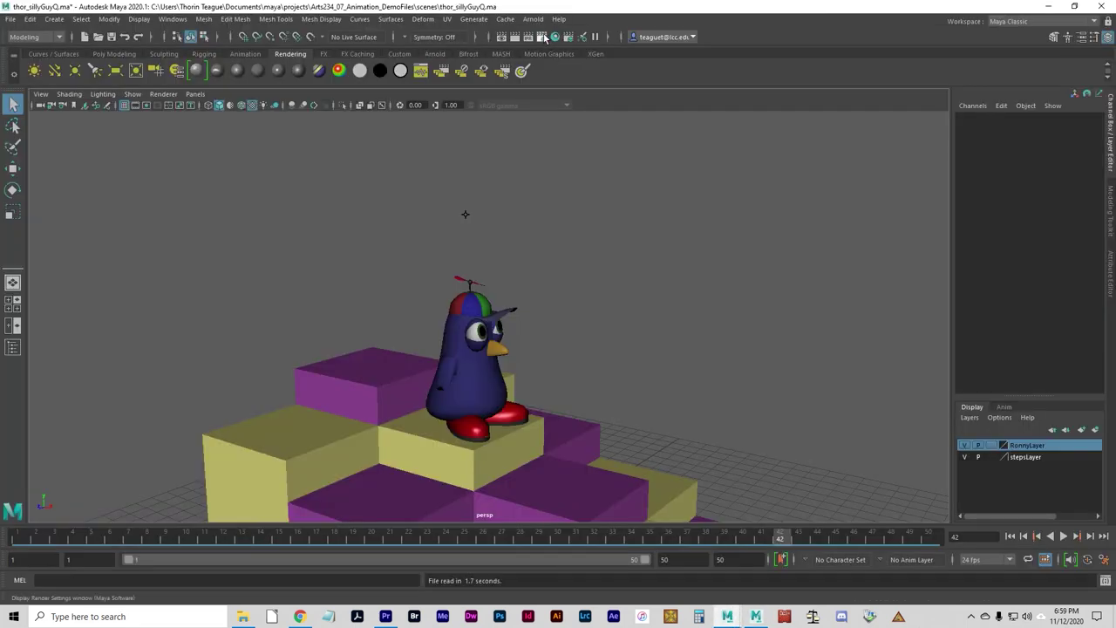
- Open Maya's render settings, review the available image formats, and set the image format to Quicktime Movie (mov)
click(541, 36)
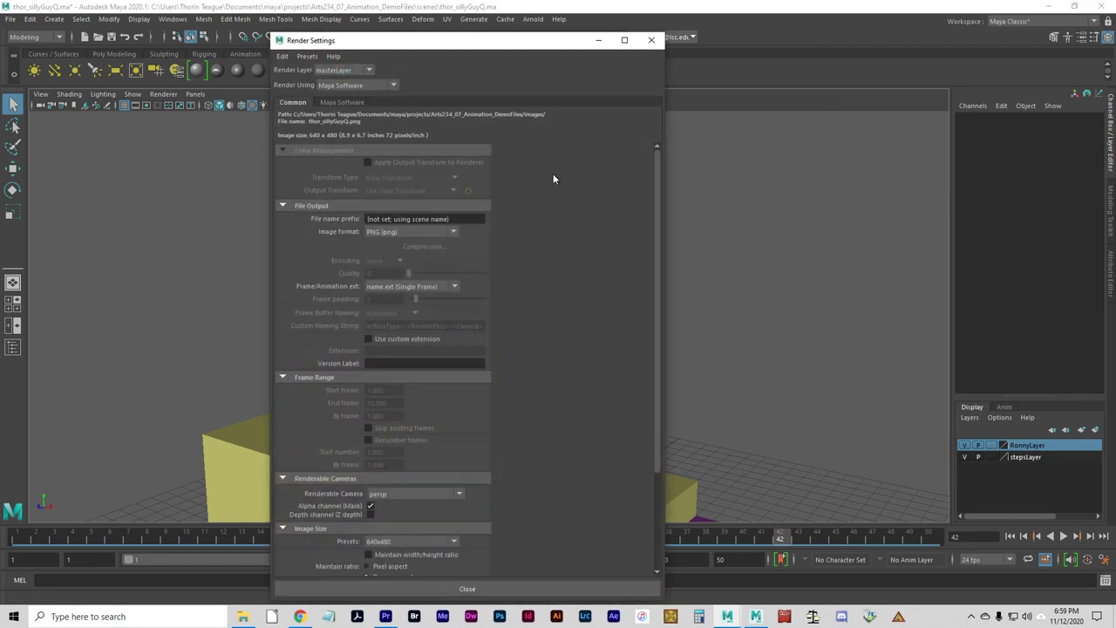
click(394, 231)
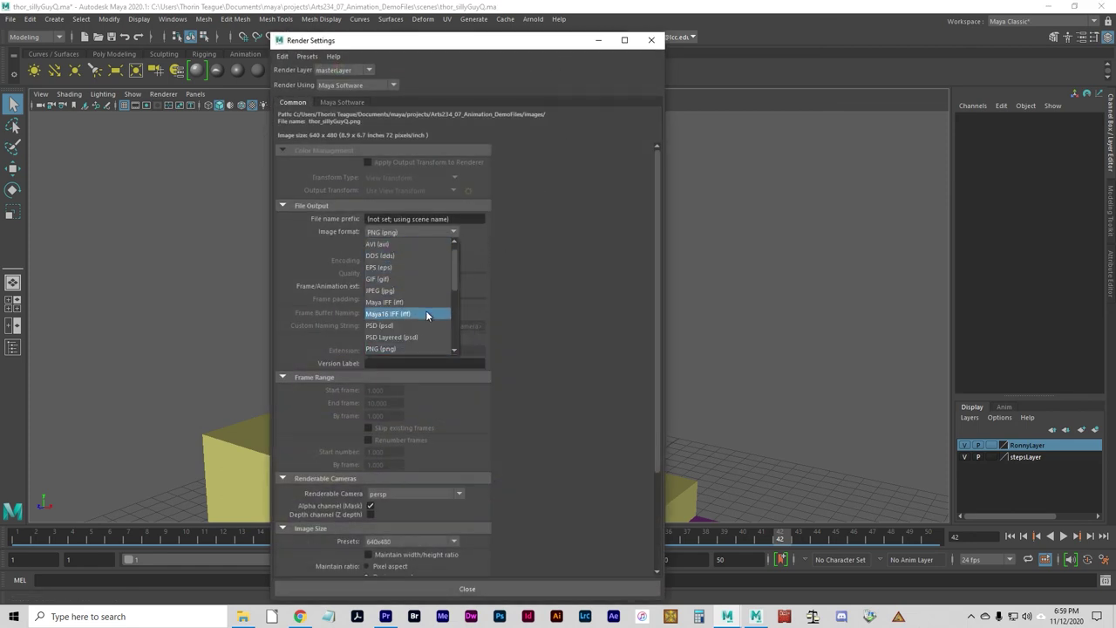
scroll(410, 266, up, 1)
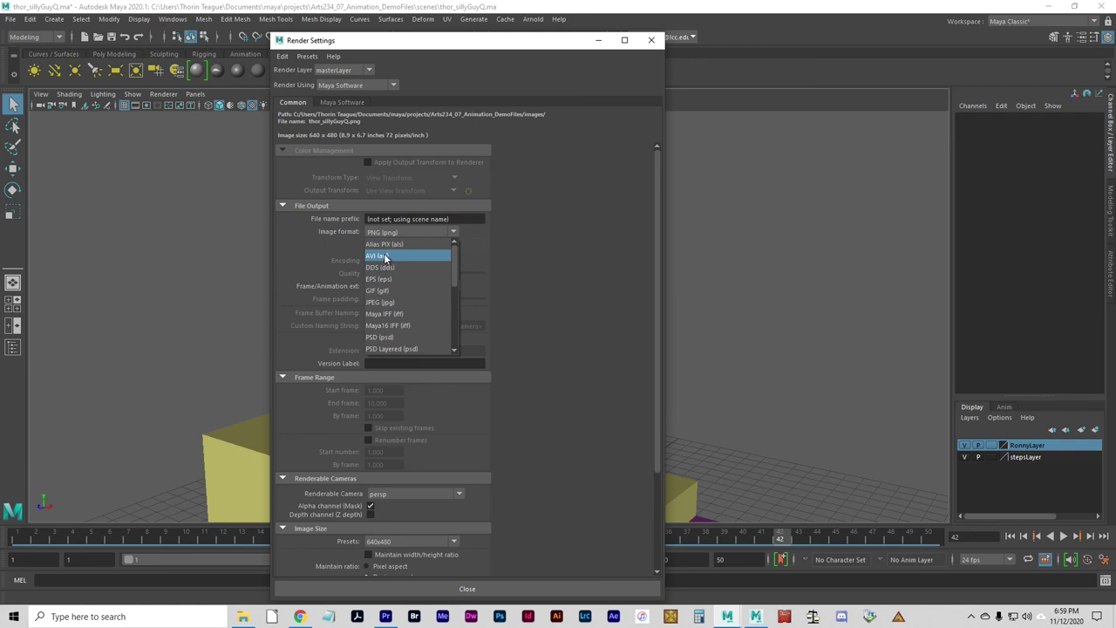
scroll(398, 260, down, 3)
scroll(399, 260, down, 1)
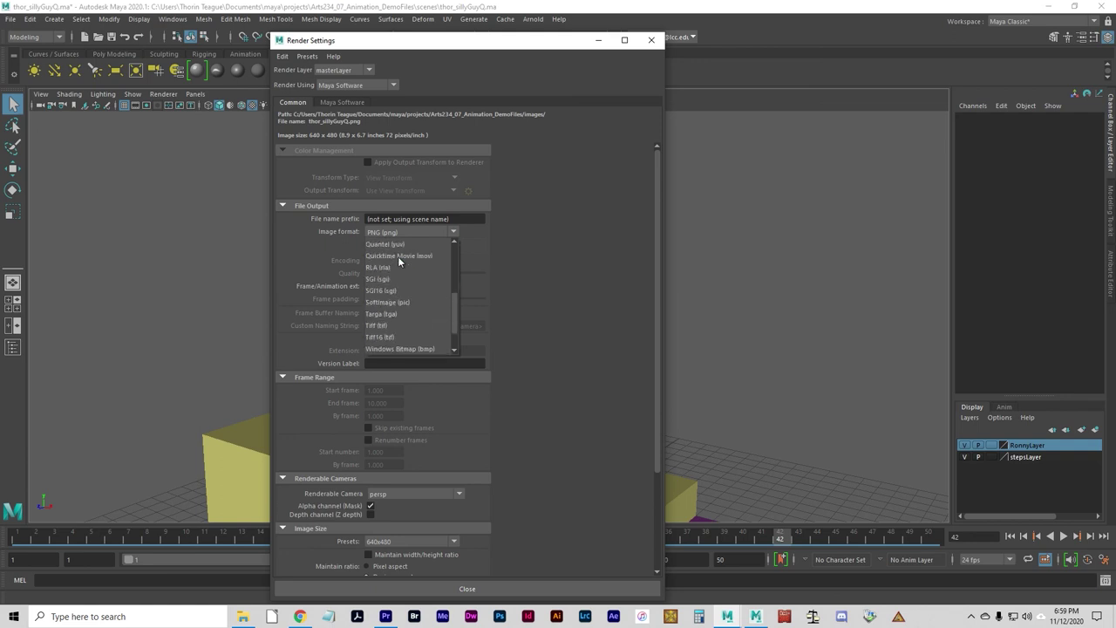
scroll(399, 261, up, 2)
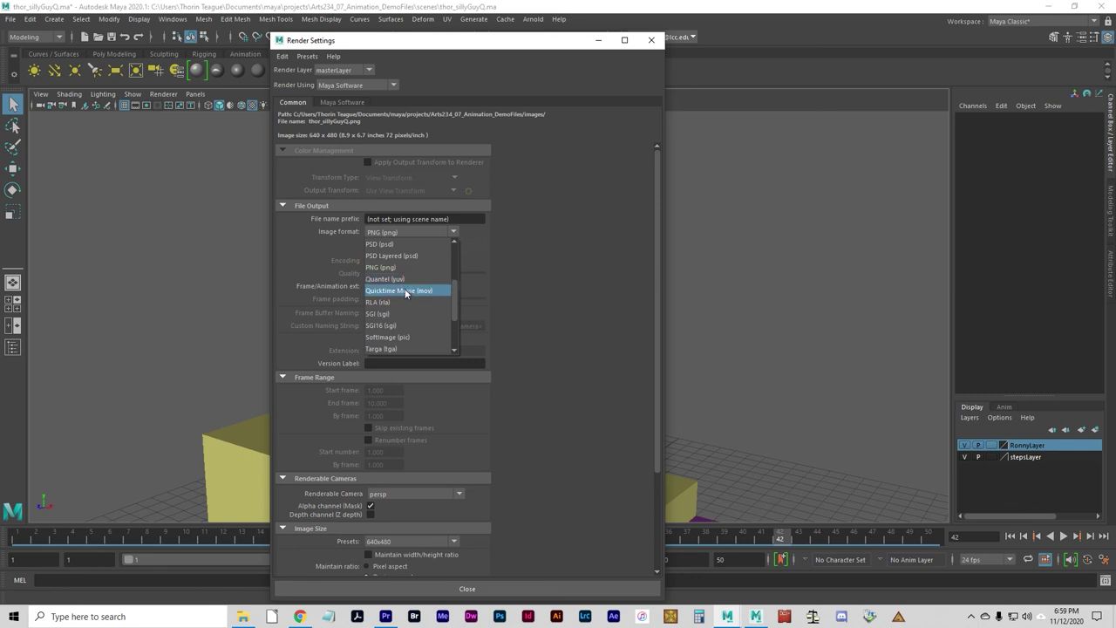
click(411, 290)
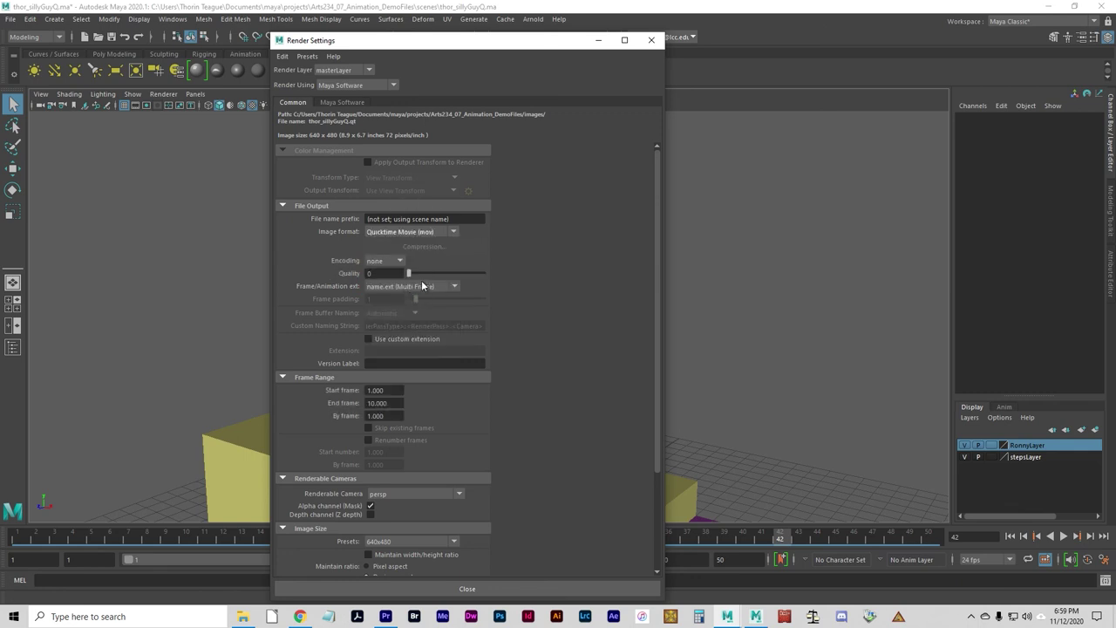
- Set the render image format to AVI (avi), try the Microsoft Video 1 compressor, and dismiss the video compression options
click(392, 232)
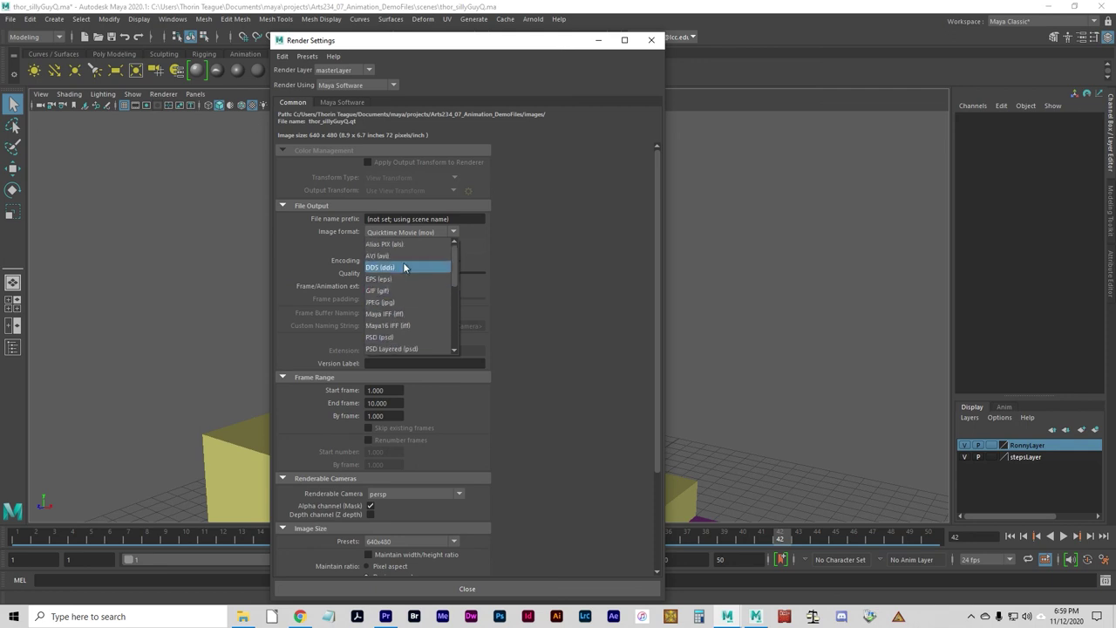
click(405, 255)
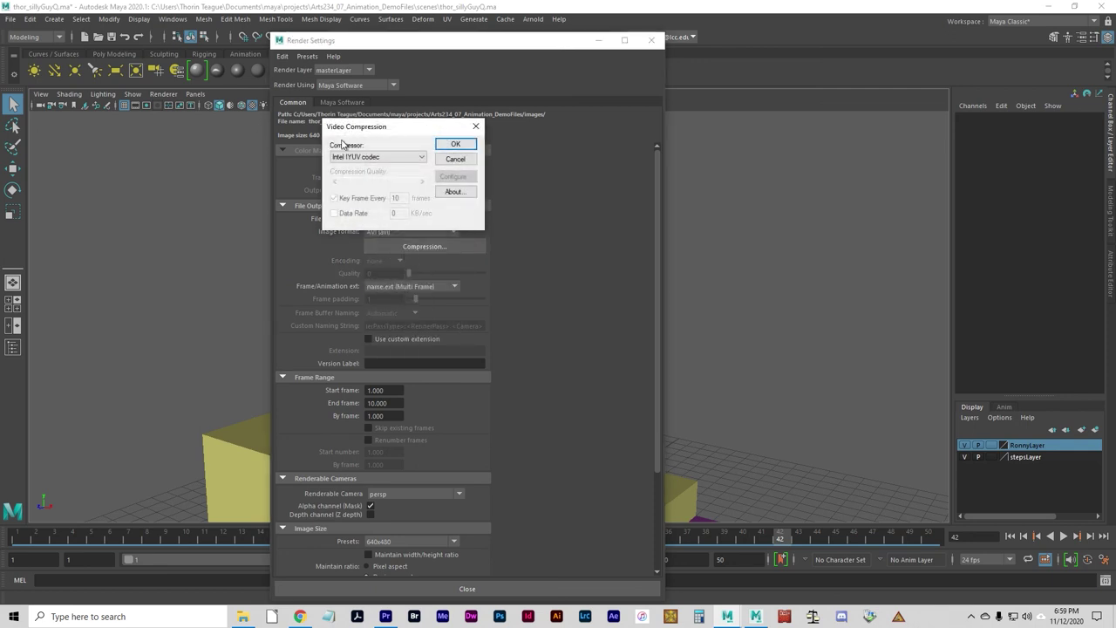
click(357, 158)
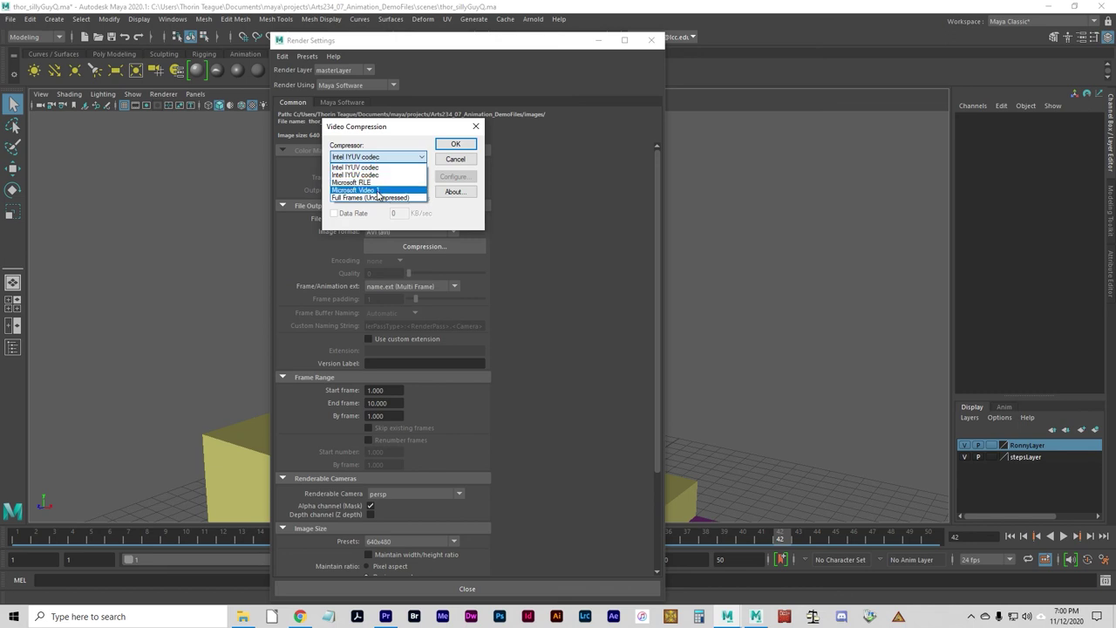
click(369, 190)
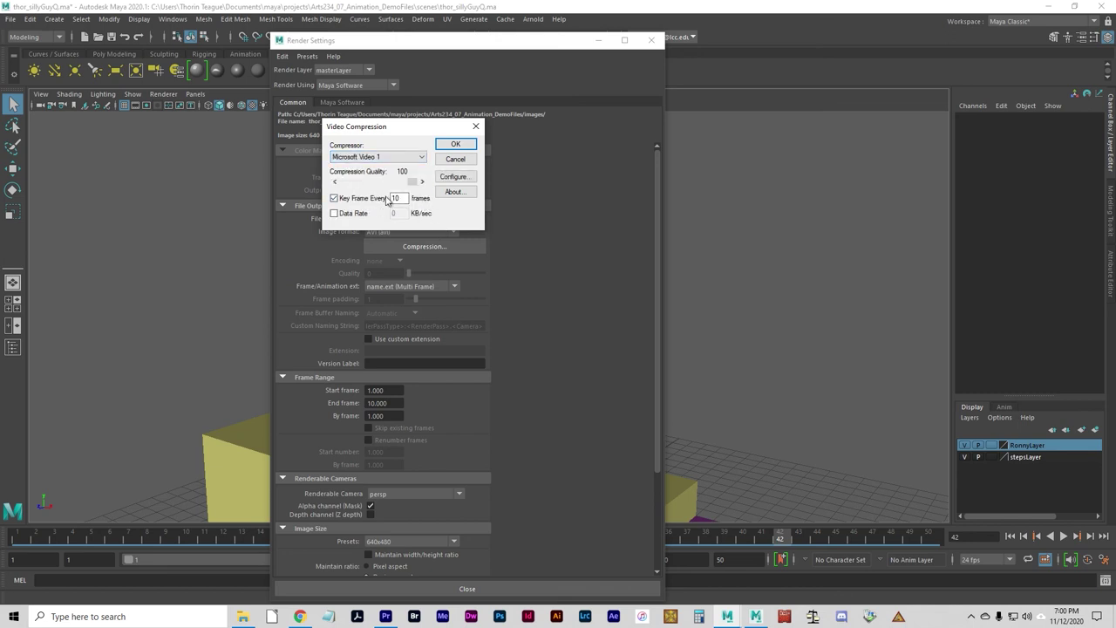
click(476, 126)
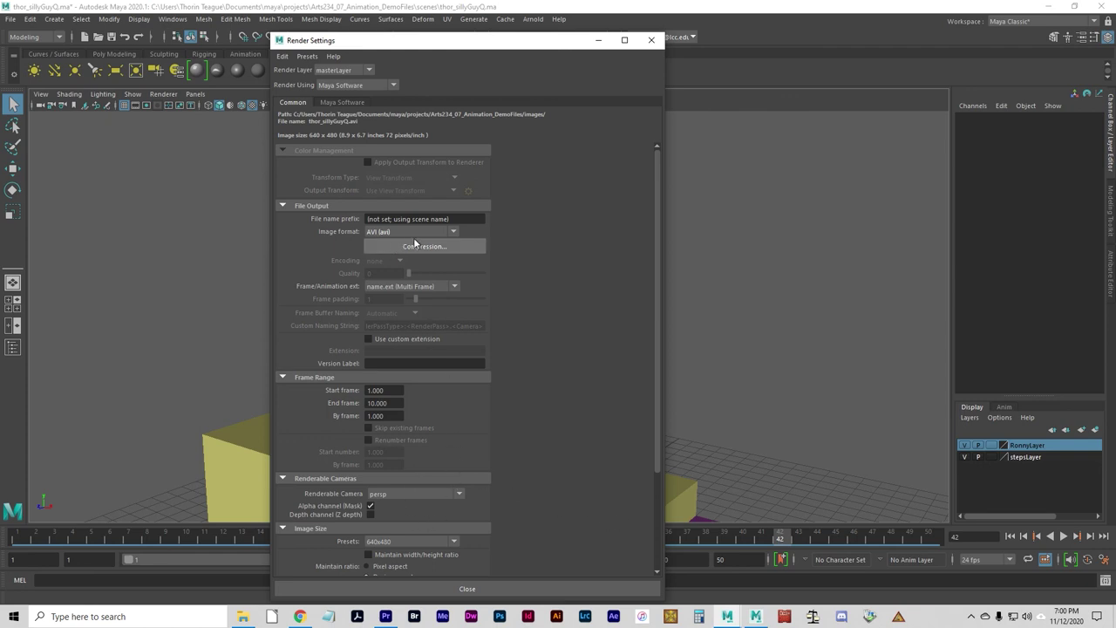
- Change the render image format from AVI to Quicktime Movie (mov)
click(331, 123)
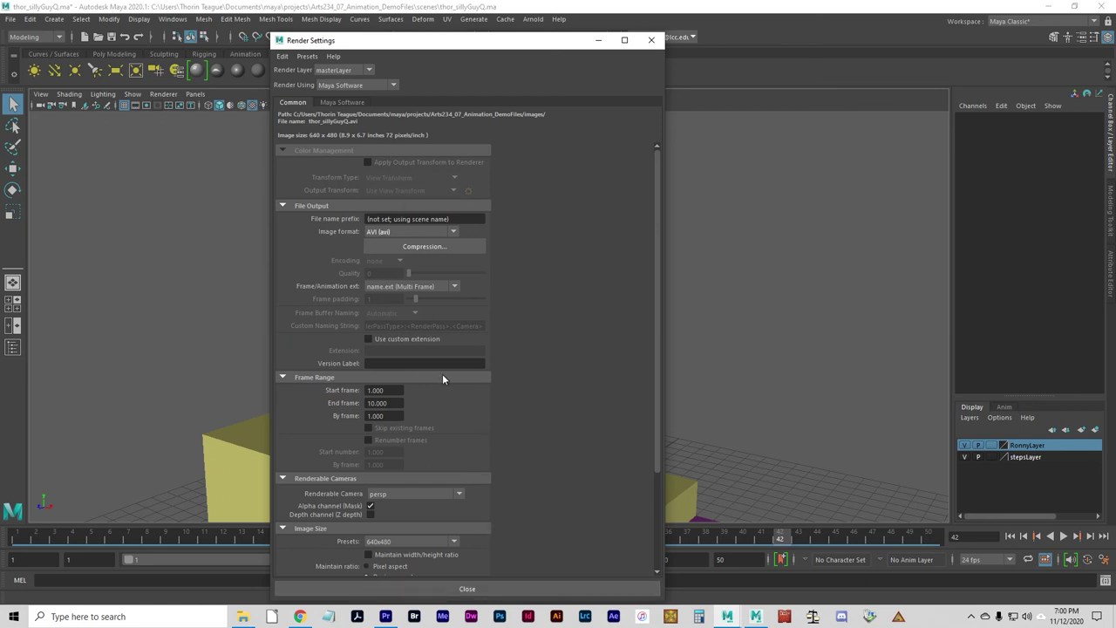
click(386, 231)
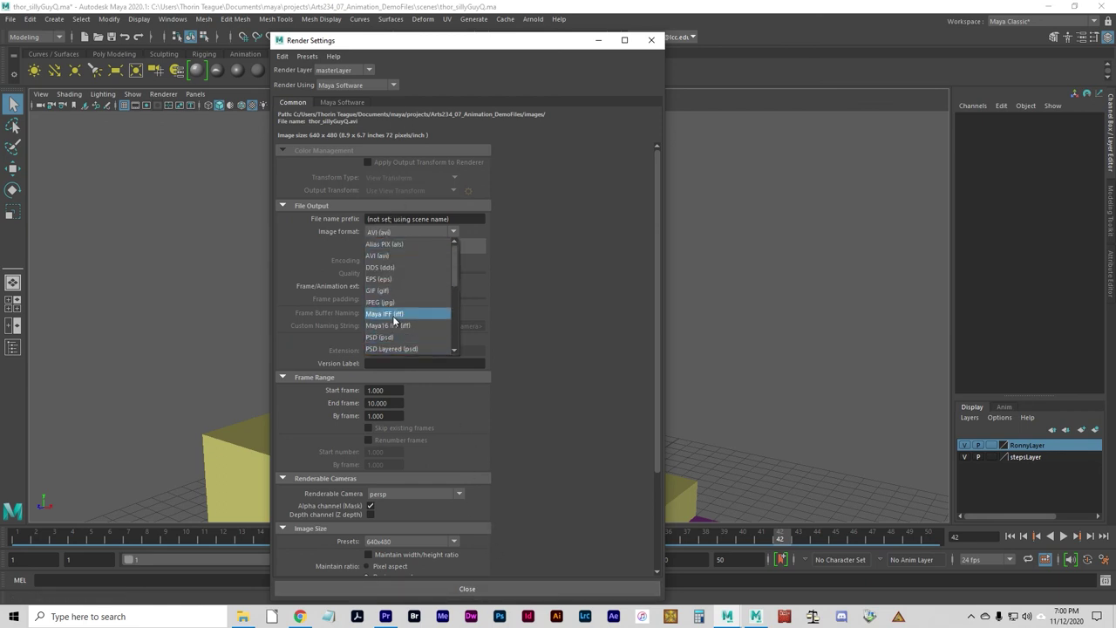
scroll(418, 339, down, 1)
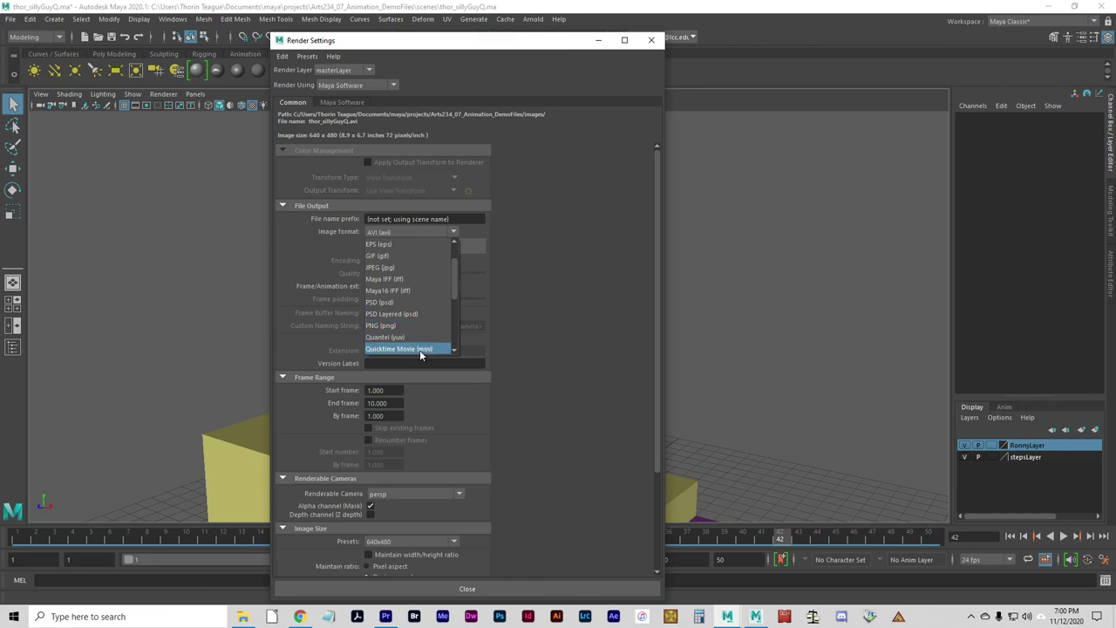
click(422, 350)
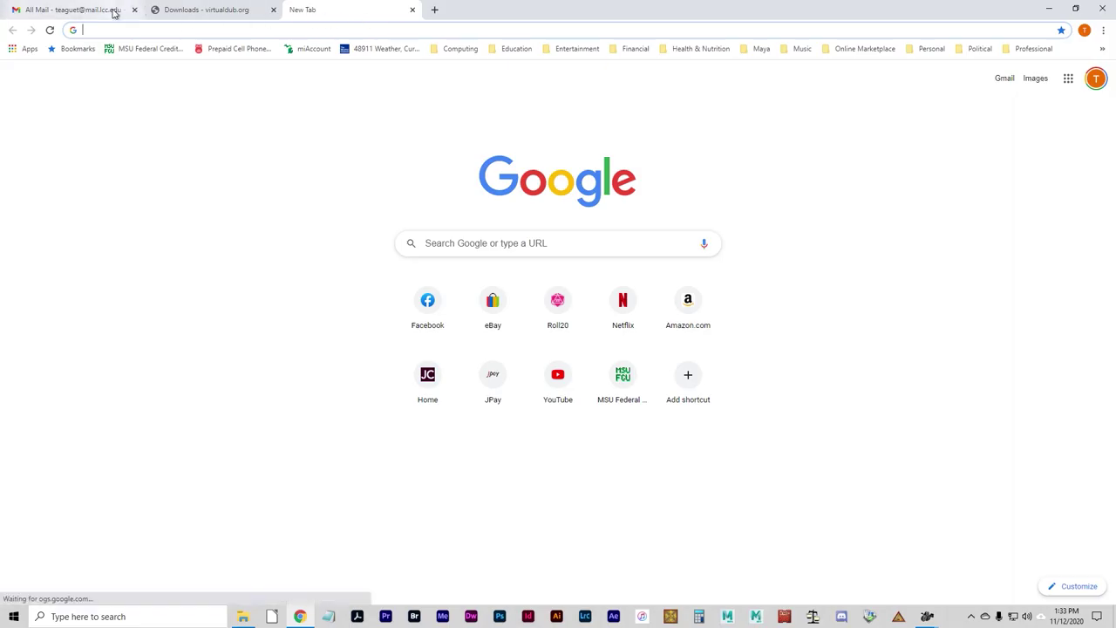
- Switch to the browser, load my.lcc.edu, close the old mail tab, and log in with the saved college credentials
click(258, 30)
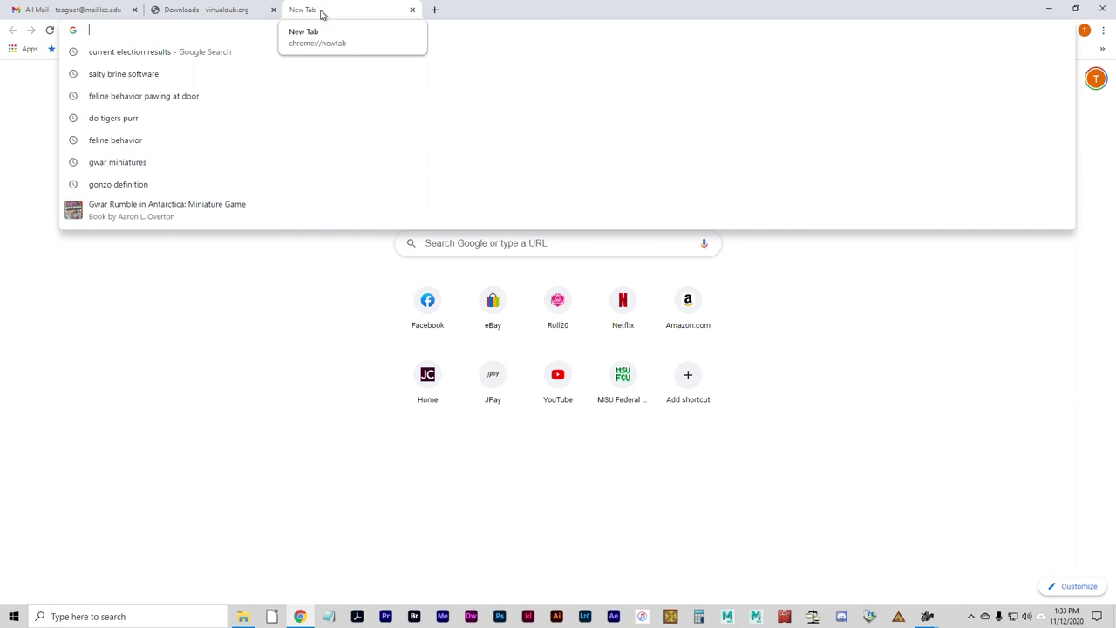
text(my.l)
key(Return)
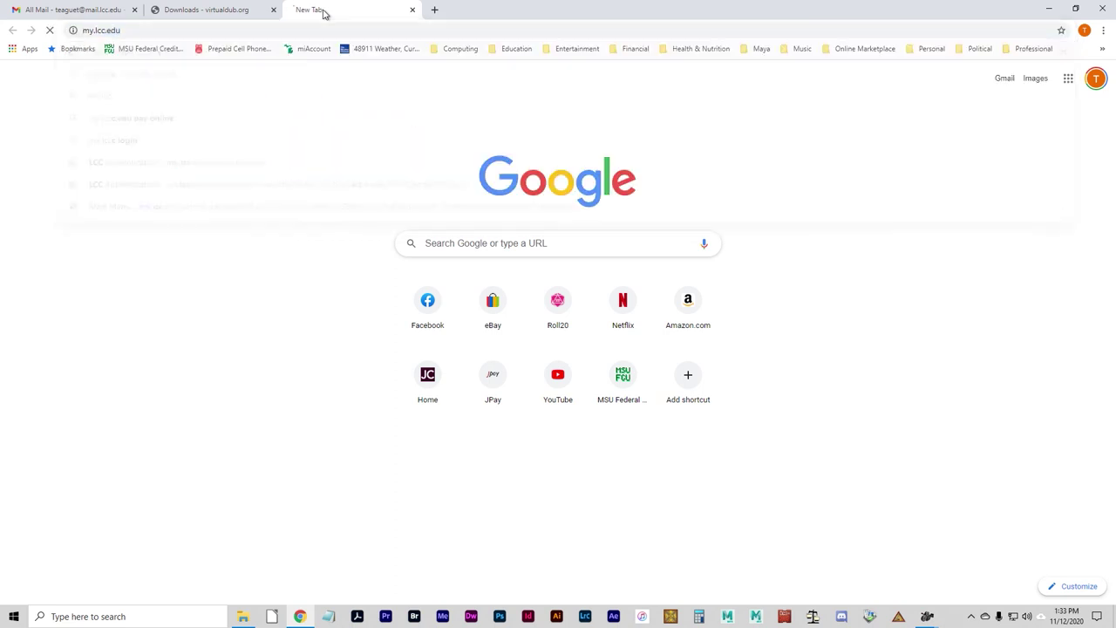
click(133, 10)
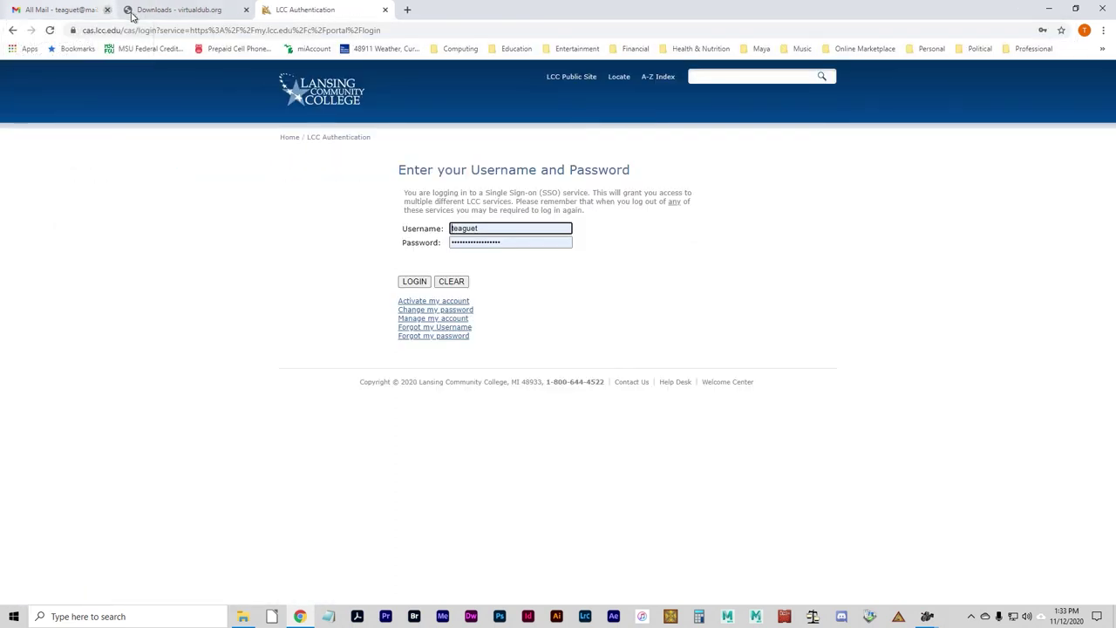
click(425, 279)
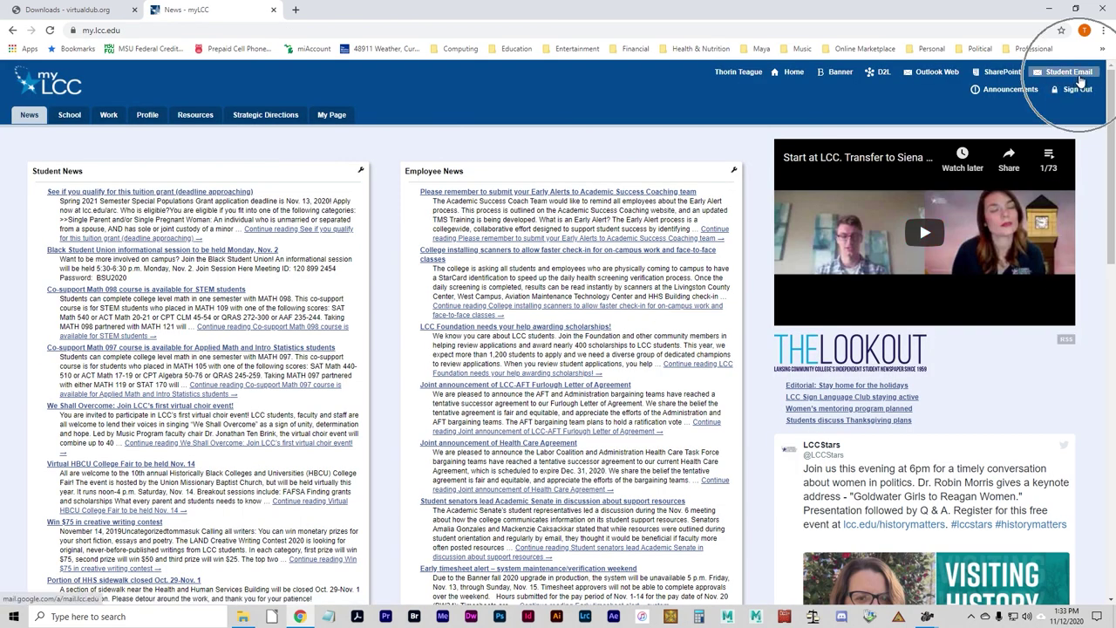
- Open the Student Email inbox from myLCC and launch YouTube from its list of Google apps
click(1071, 72)
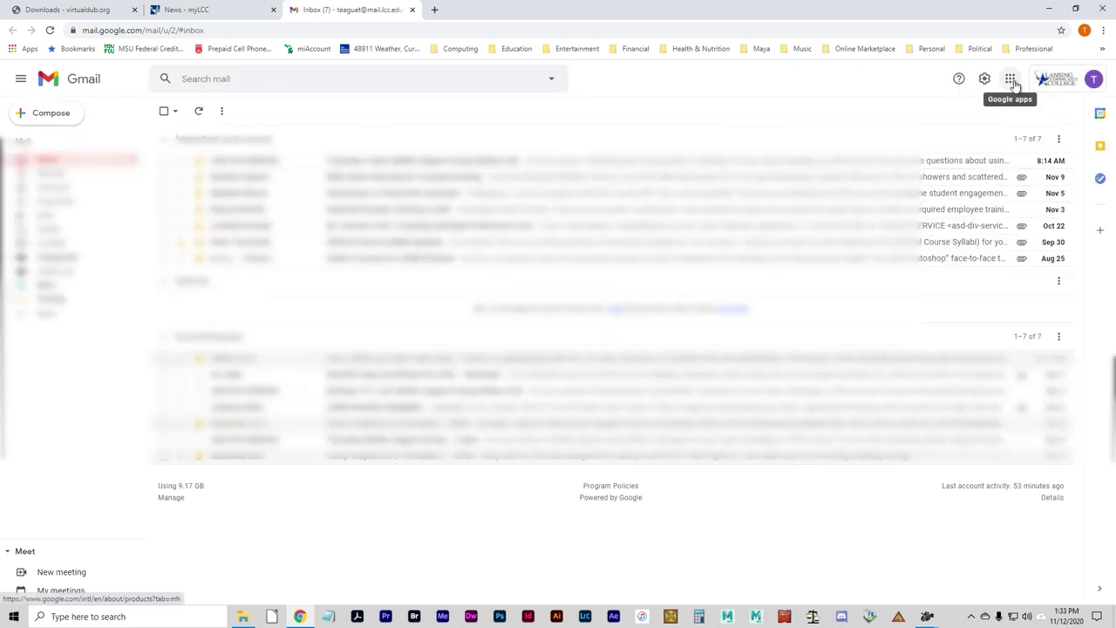
click(1011, 79)
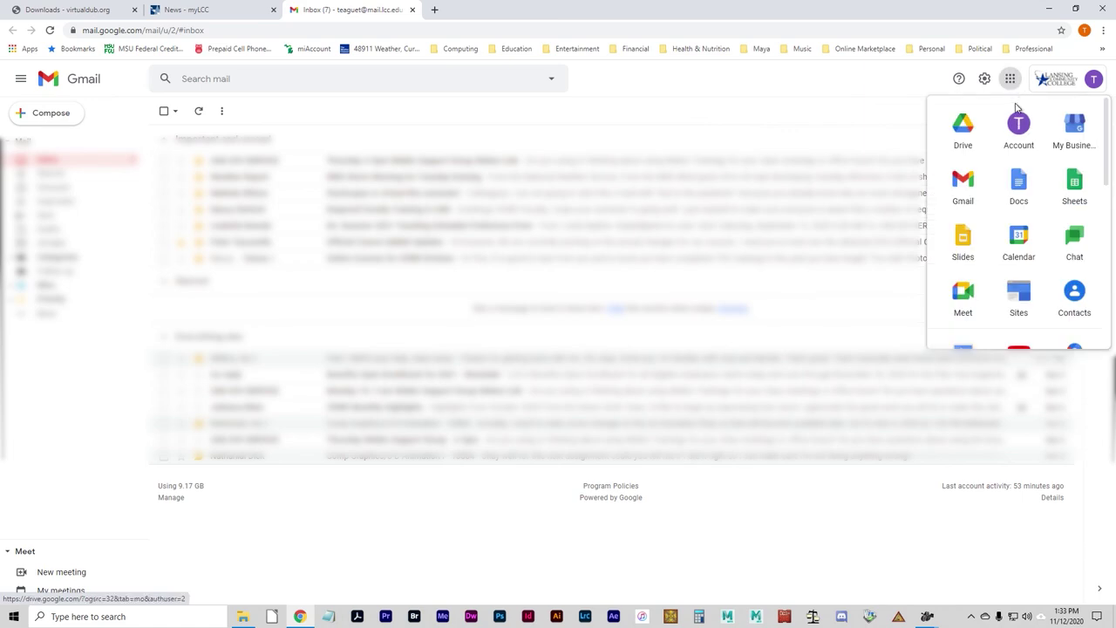
scroll(1017, 169, down, 1)
click(1016, 310)
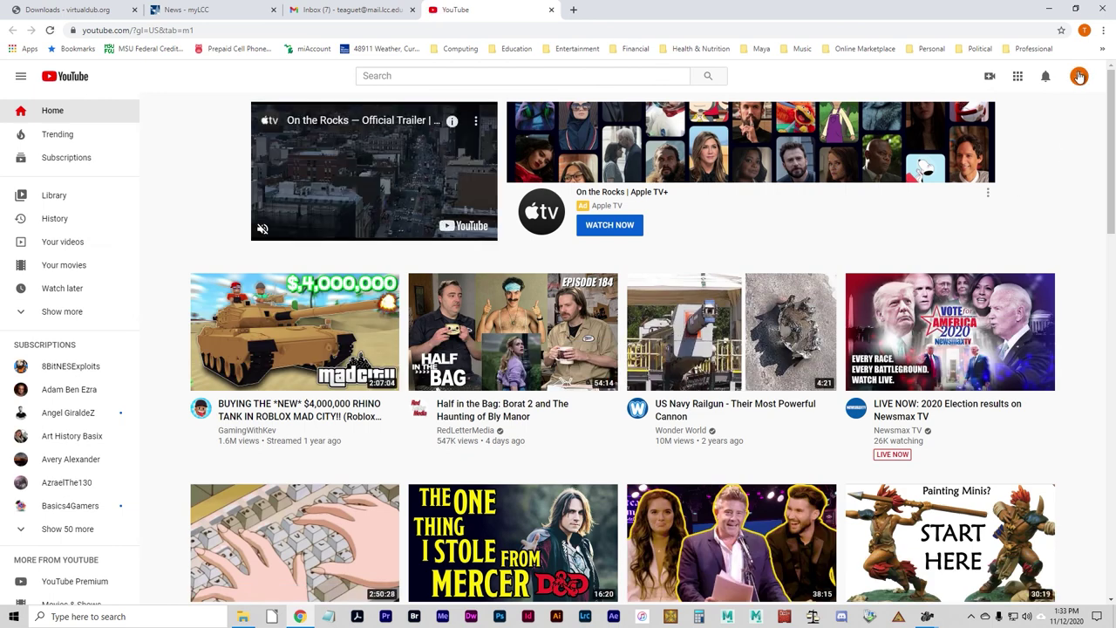
- Switch YouTube from the personal account to the college account and check which account is signed in
click(1080, 77)
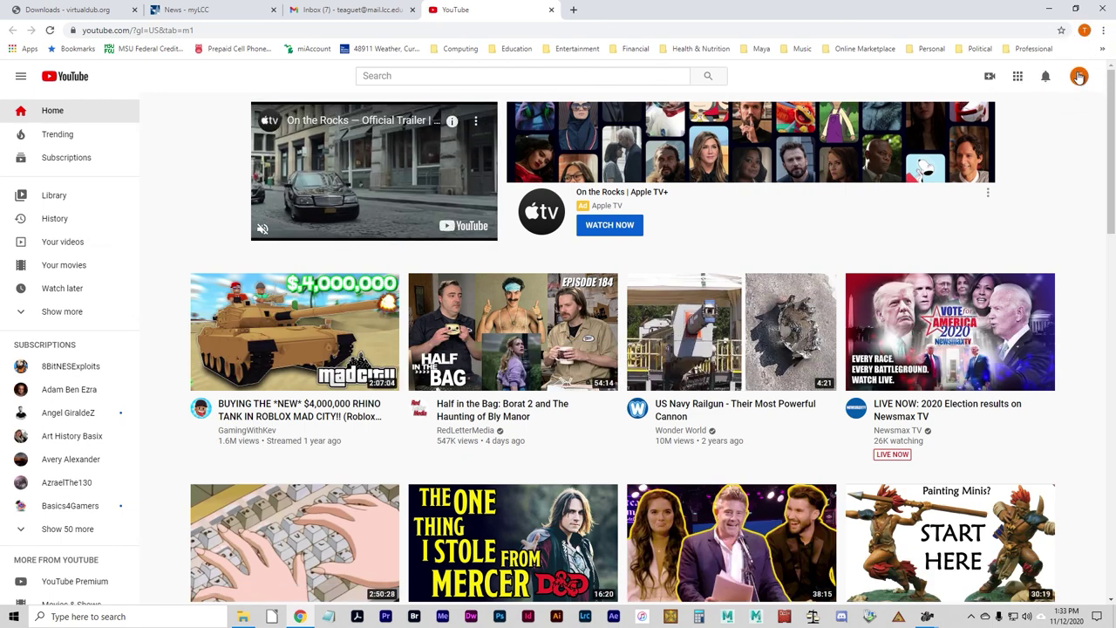
click(1079, 78)
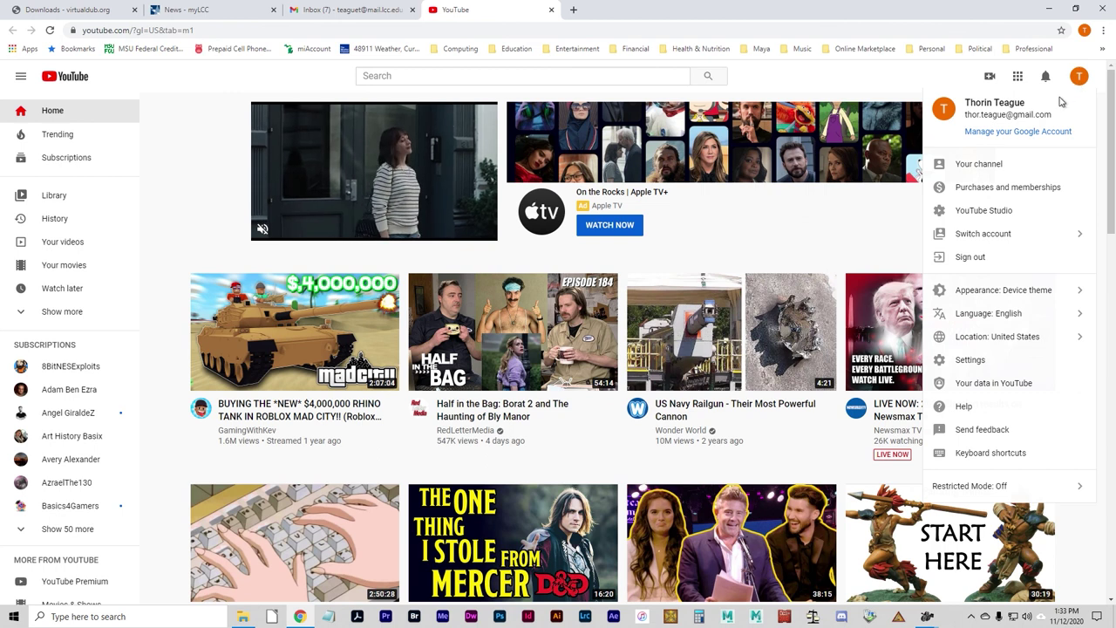
click(1007, 116)
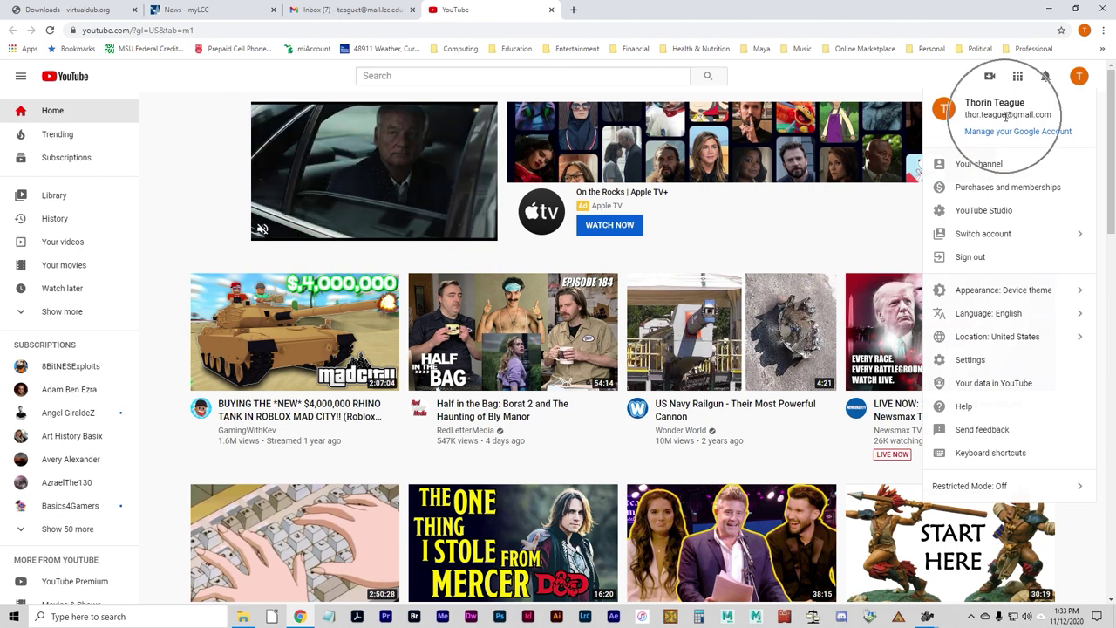
click(1010, 241)
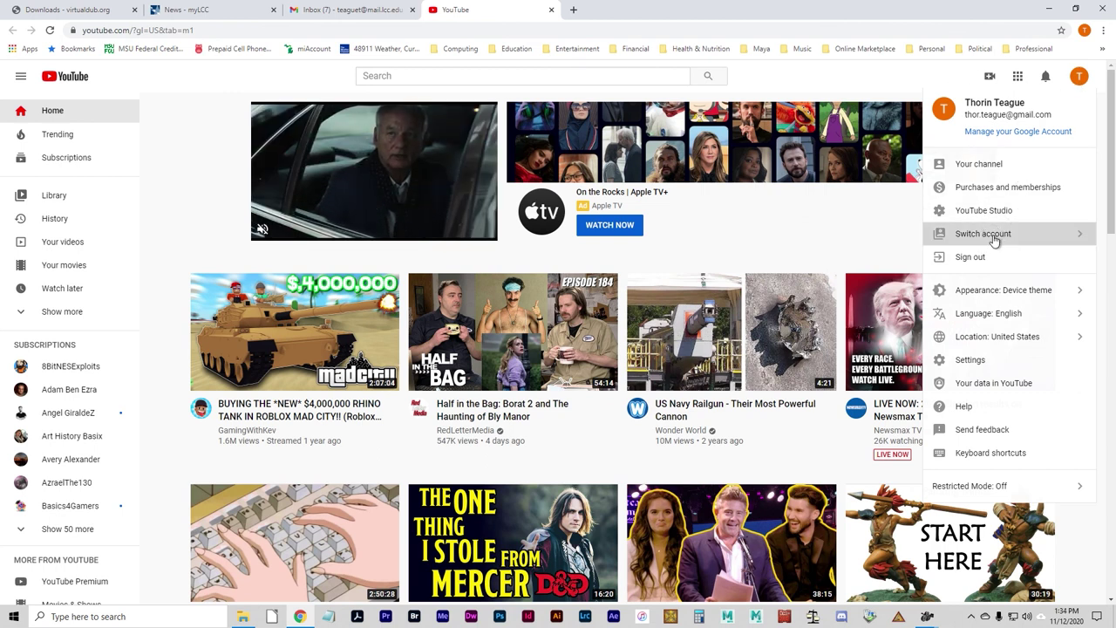
click(979, 366)
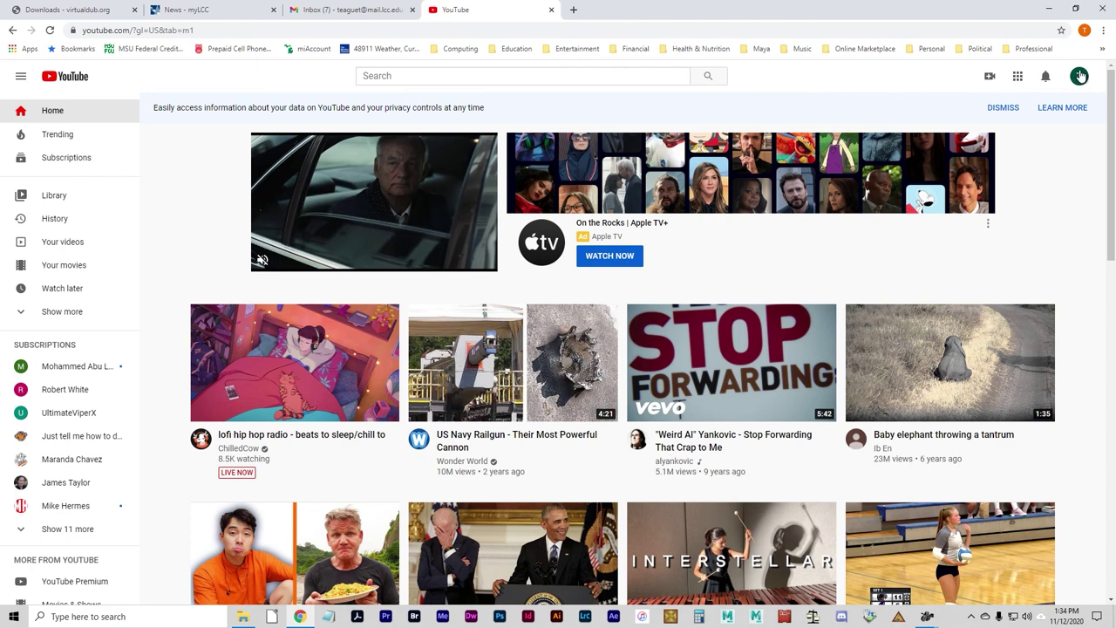
click(1079, 77)
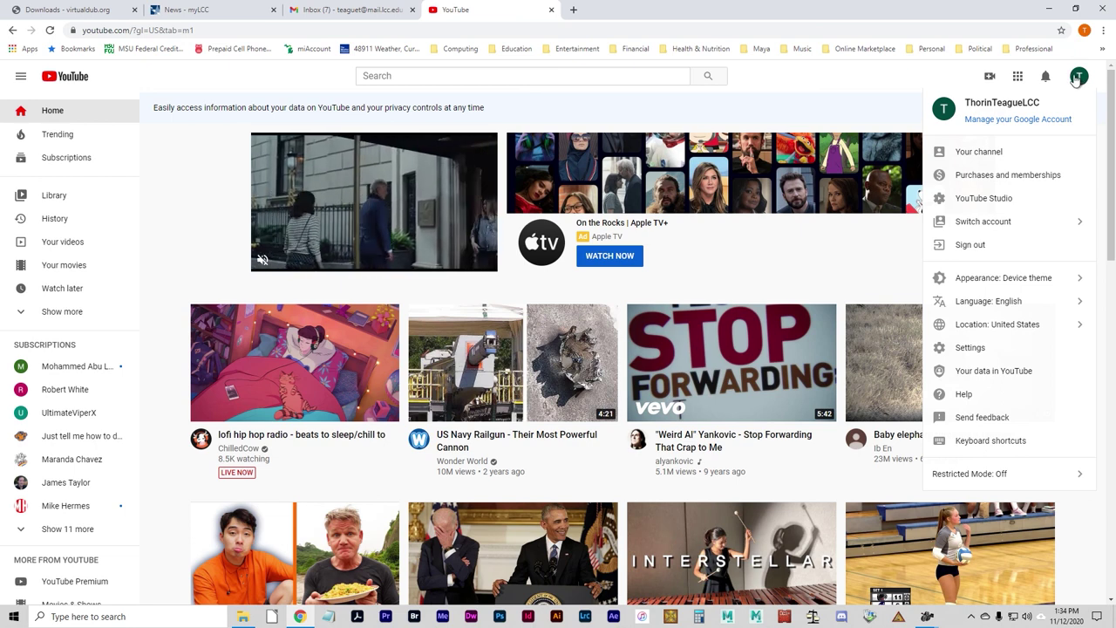
click(1078, 82)
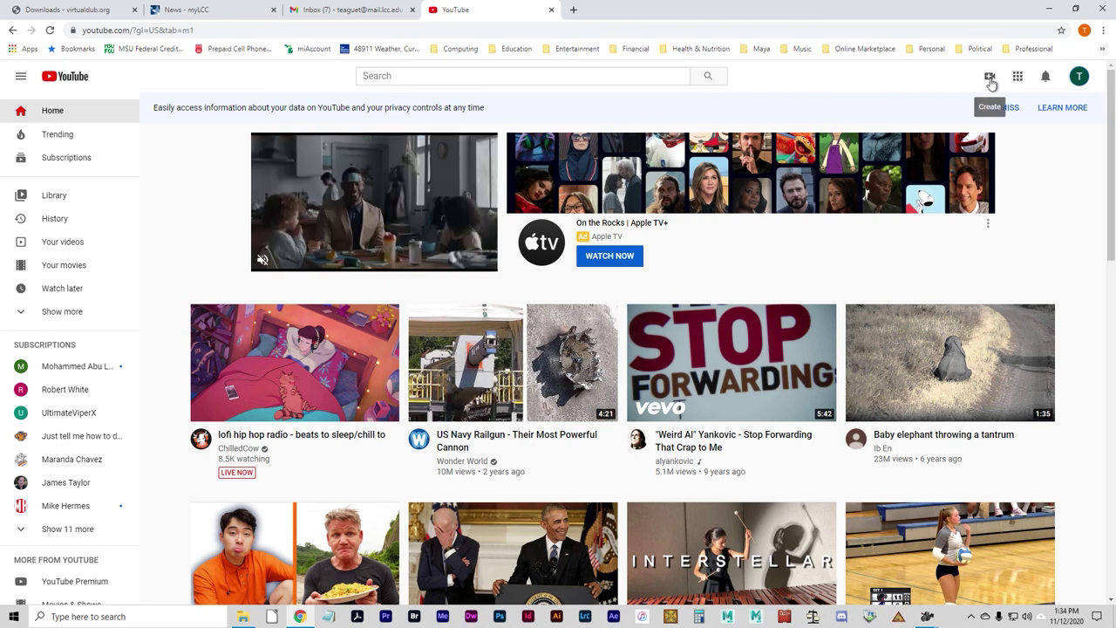
- Start a YouTube video upload and add thor_sillyGuyQ.mov from the Arts234_07_Animation_DemoFiles movies folder
click(992, 78)
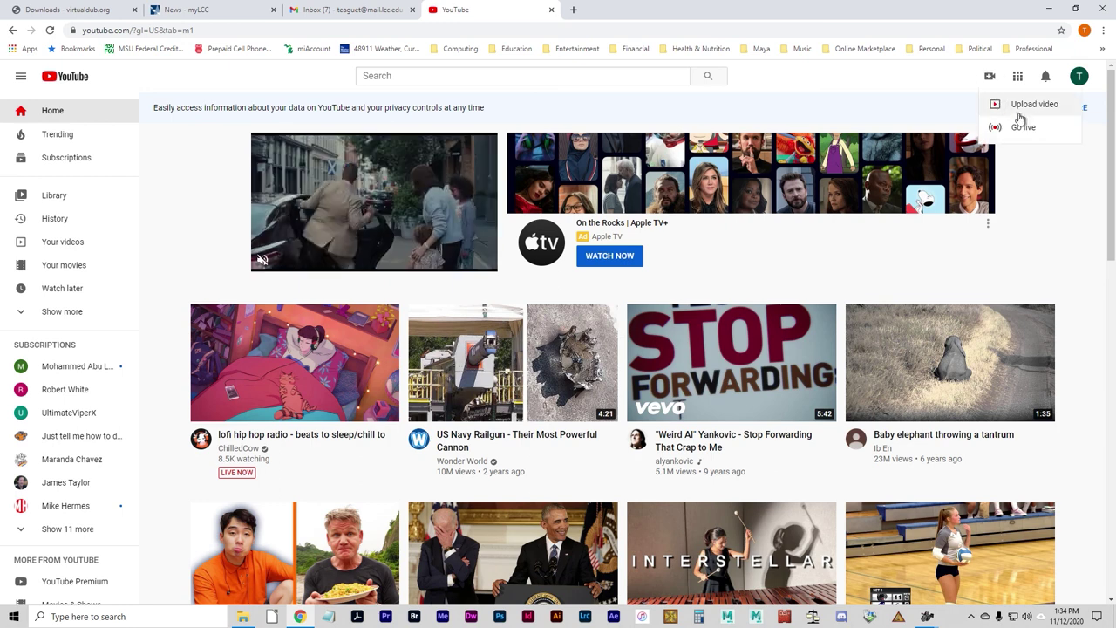
click(1044, 108)
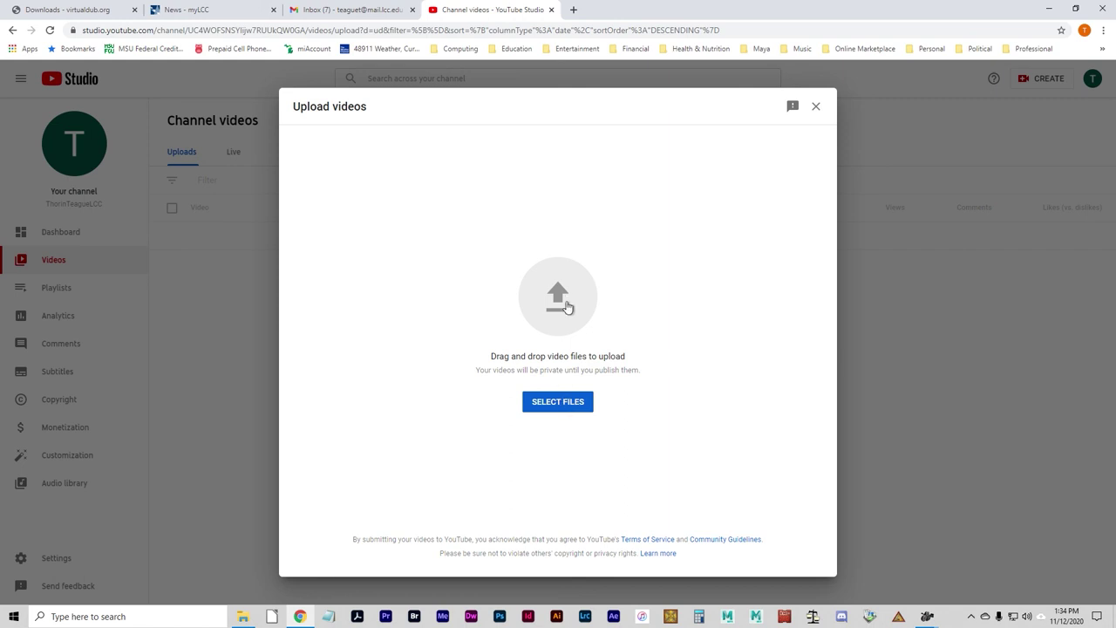
click(242, 616)
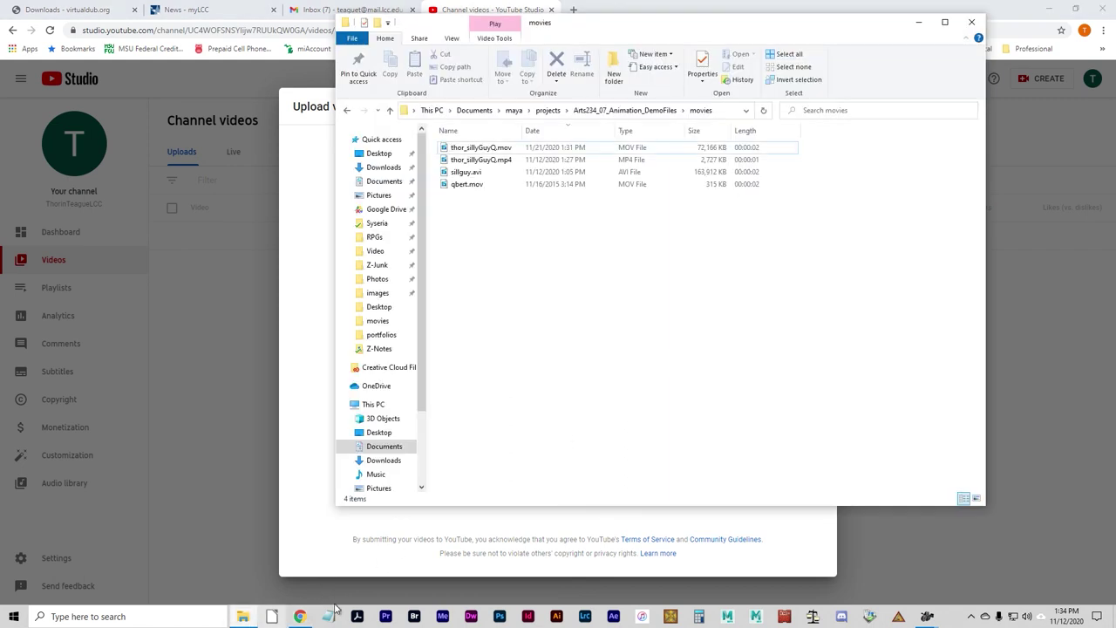
drag(611, 31, 881, 52)
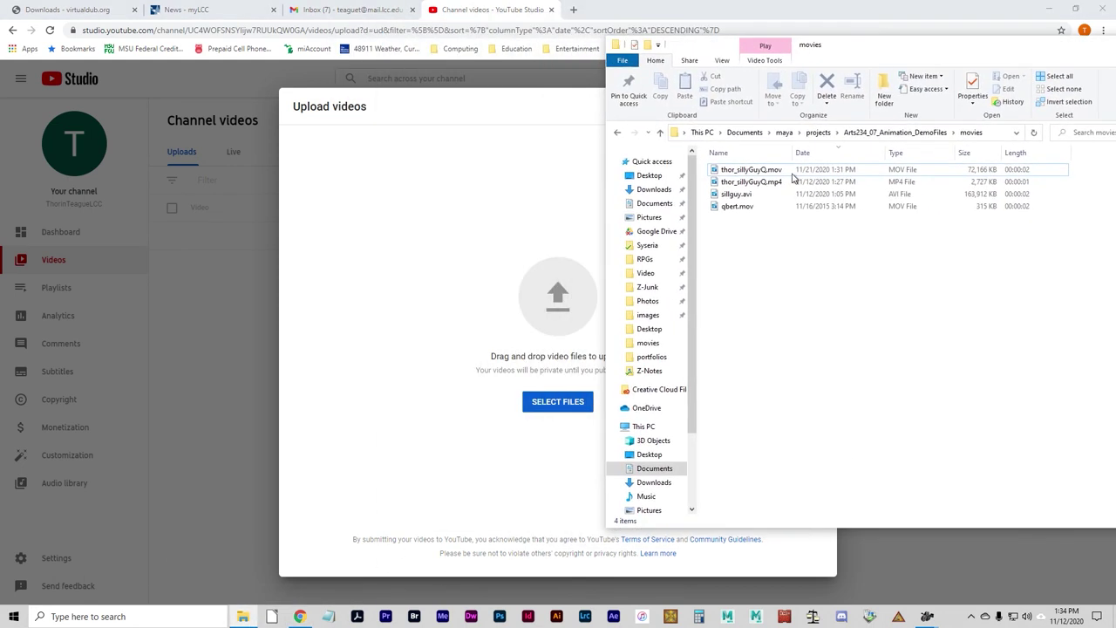
click(747, 170)
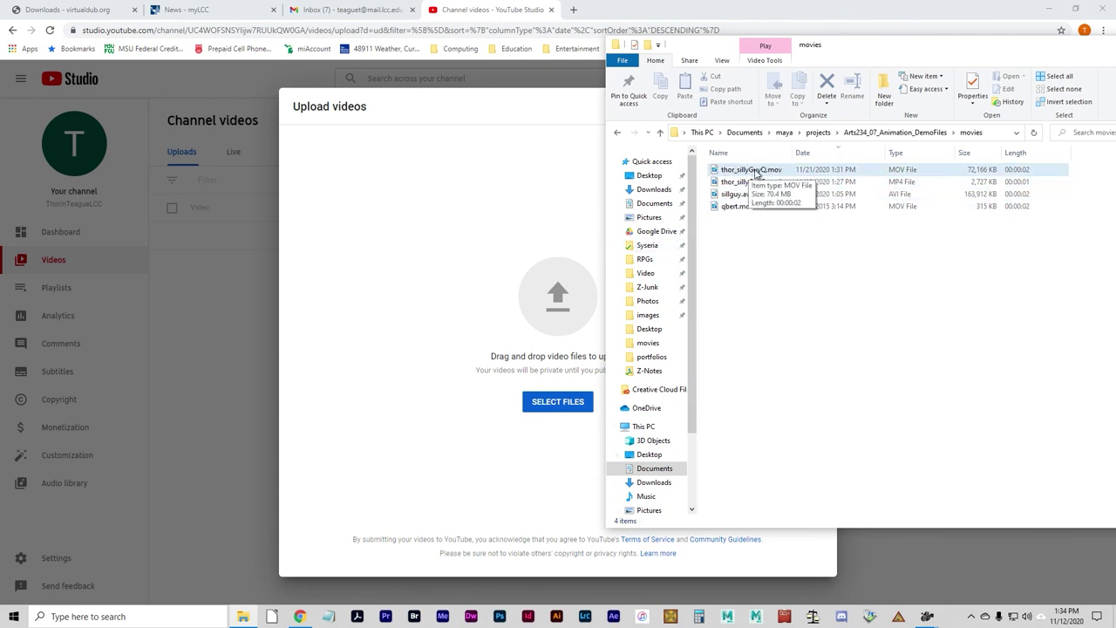
drag(752, 171, 565, 301)
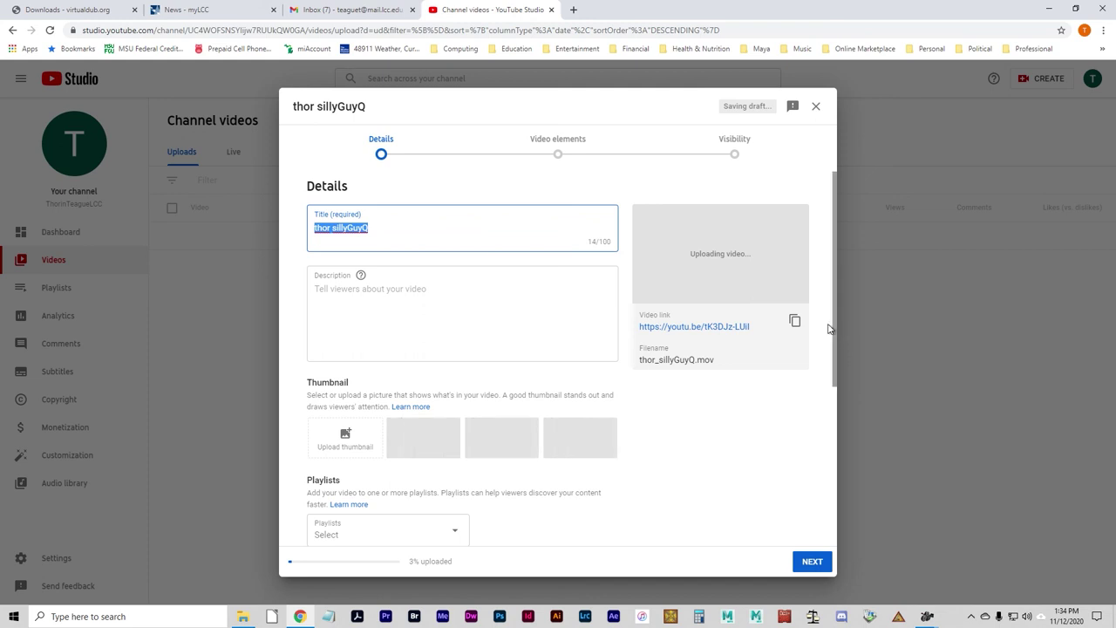
- Switch to the movies folder to compare the file sizes of thor_sillyGuyQ.mp4 and sillguy.avi, and return to the YouTube upload form
key(alt+Tab)
click(773, 181)
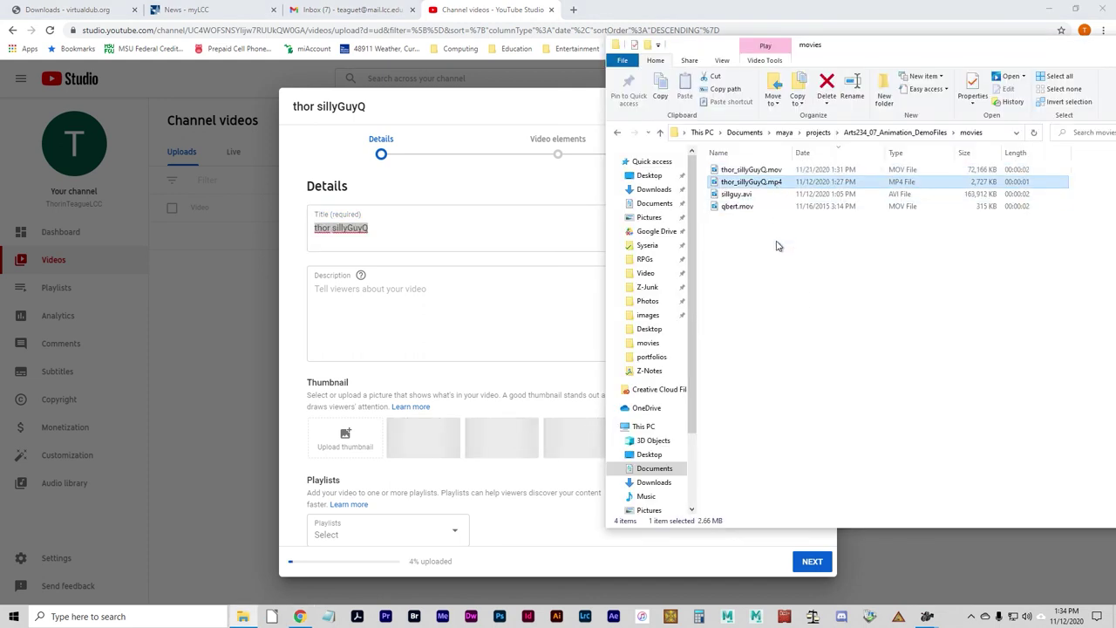
click(738, 196)
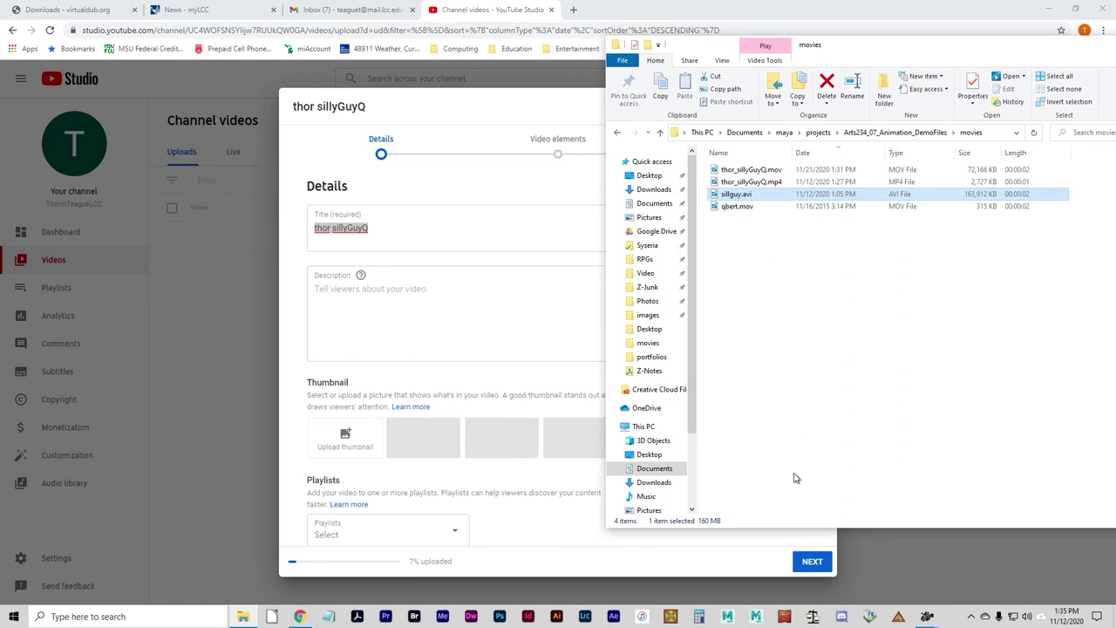
click(564, 94)
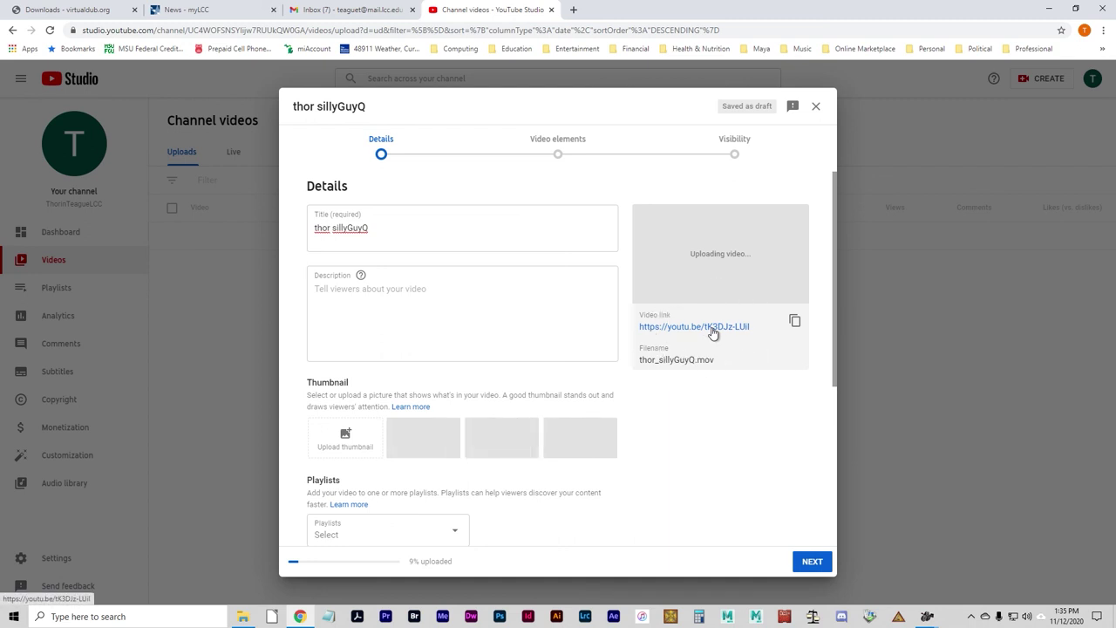
key(ctrl)
key(ctrl)
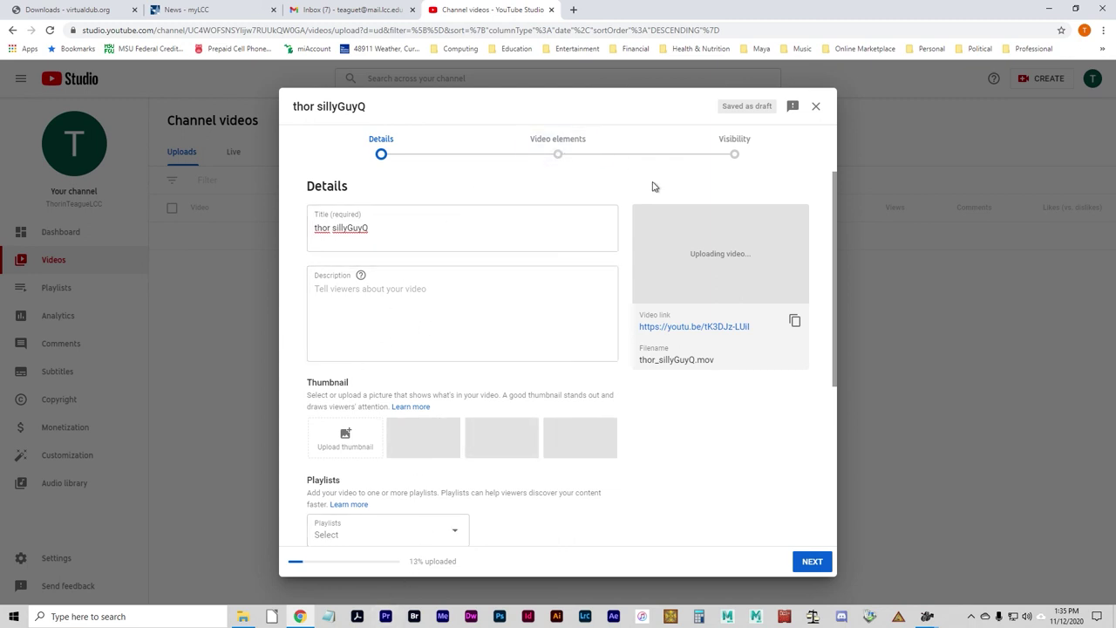
- Review the upload details of the thor sillyGuyQ video and declare its audience as made for kids
scroll(698, 451, down, 3)
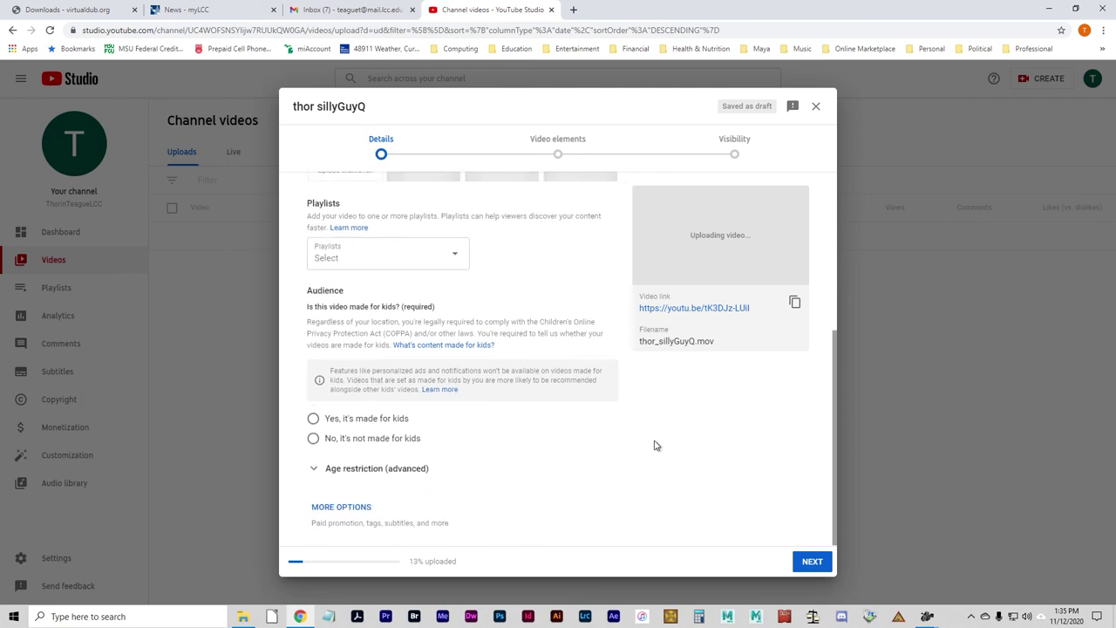
scroll(532, 468, up, 3)
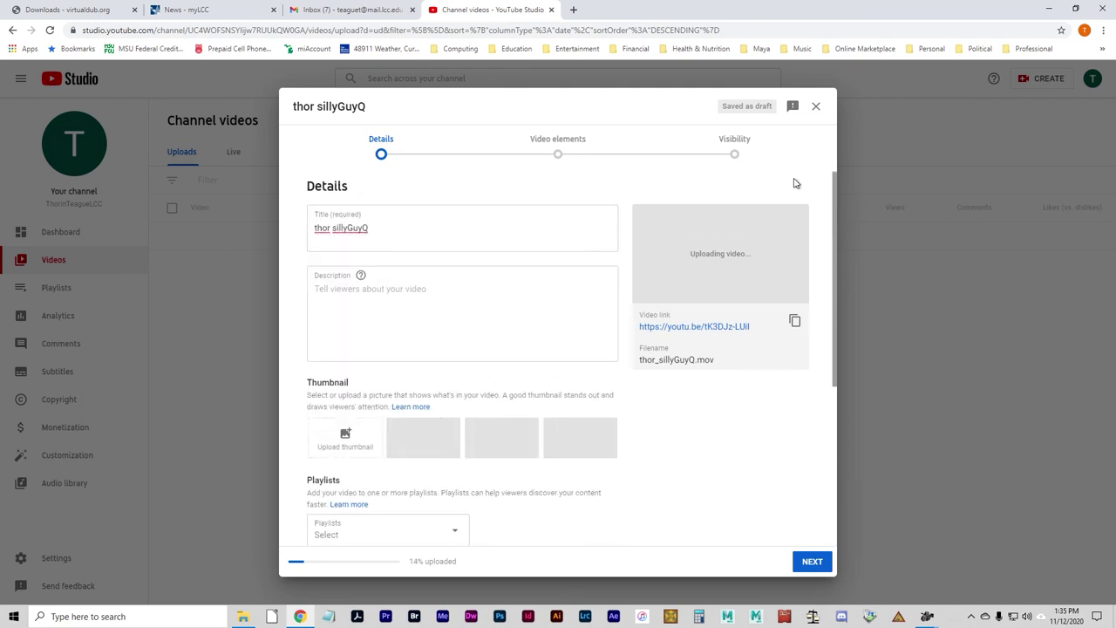
click(734, 152)
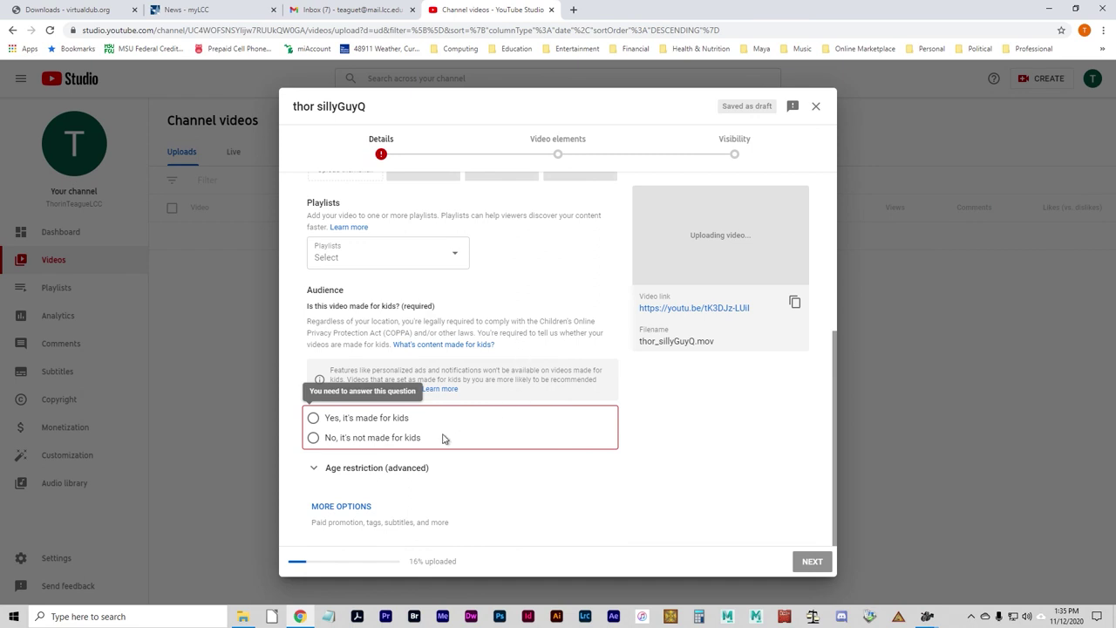
click(356, 424)
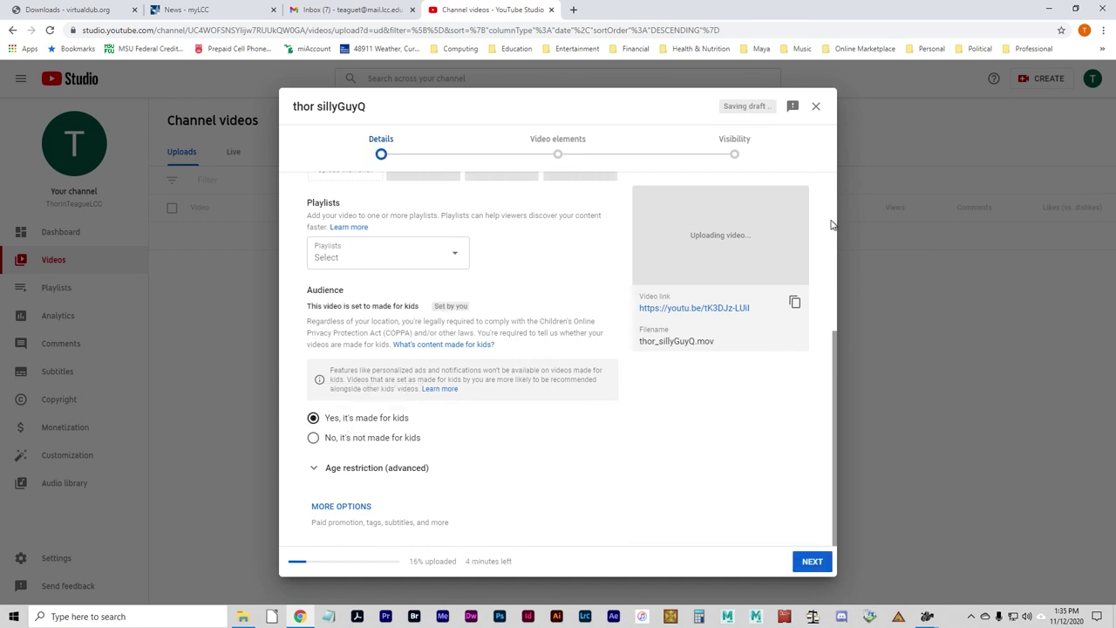
- Go to the upload's visibility settings, try the Public option, and set the video to Unlisted
click(733, 153)
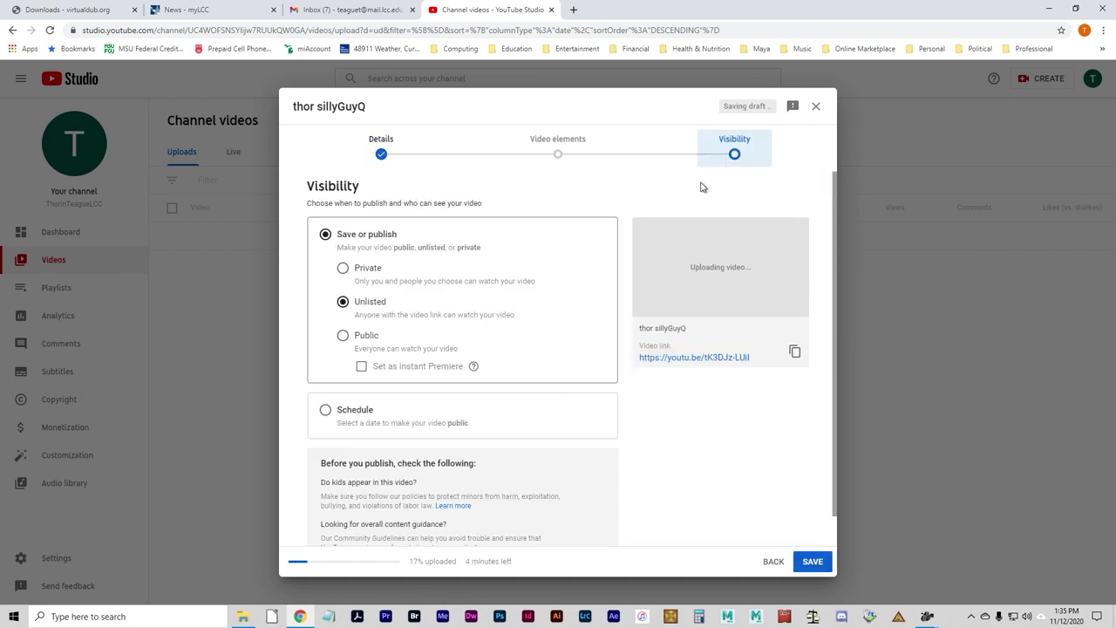
click(343, 338)
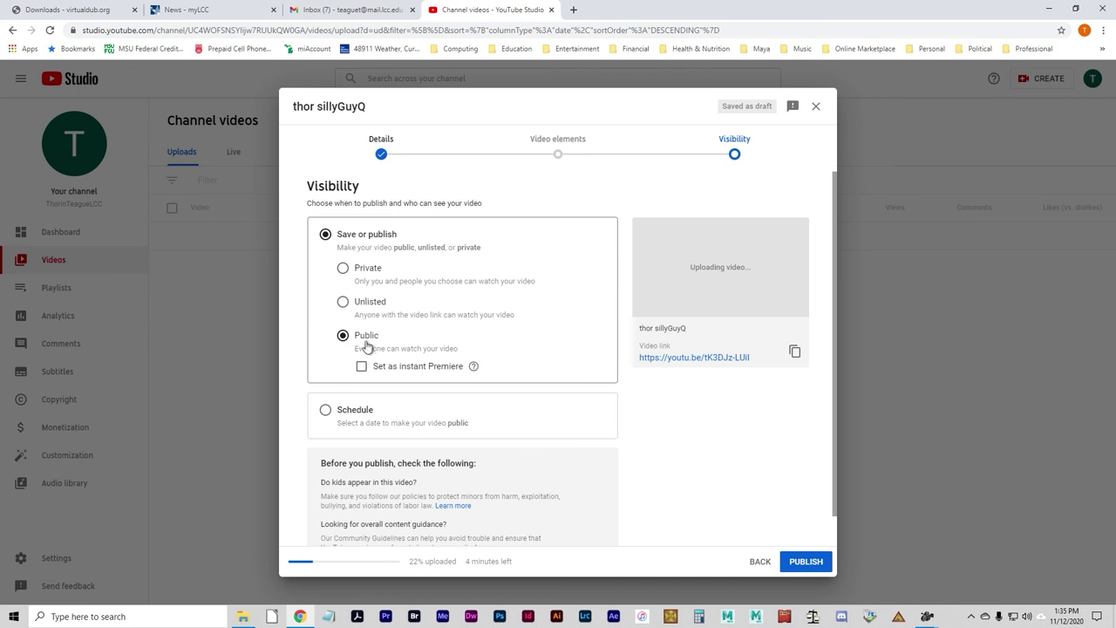
click(344, 303)
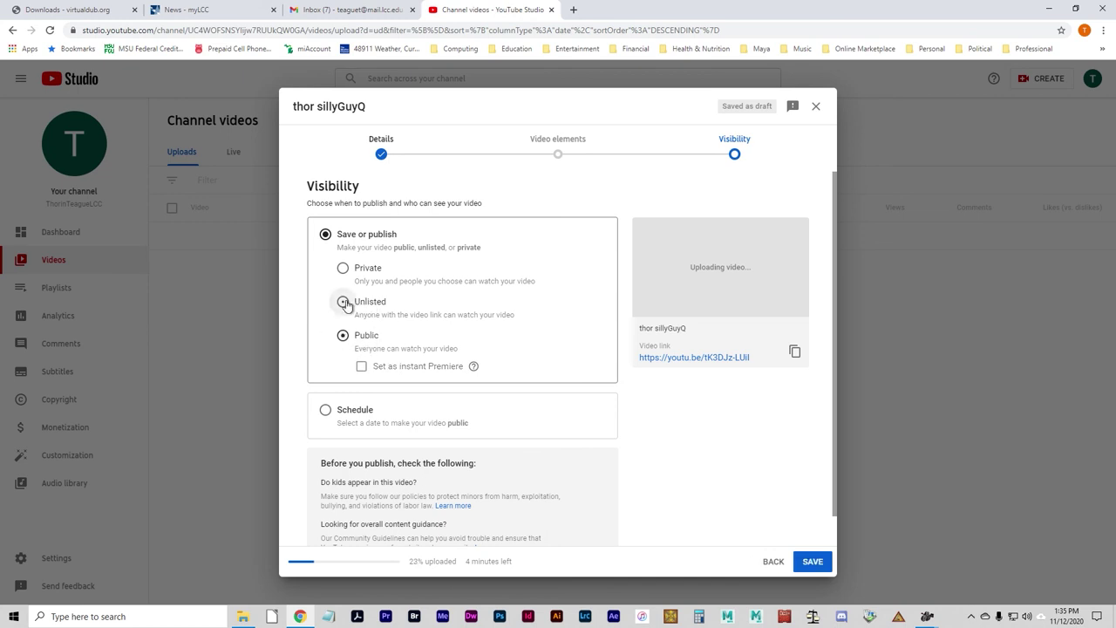